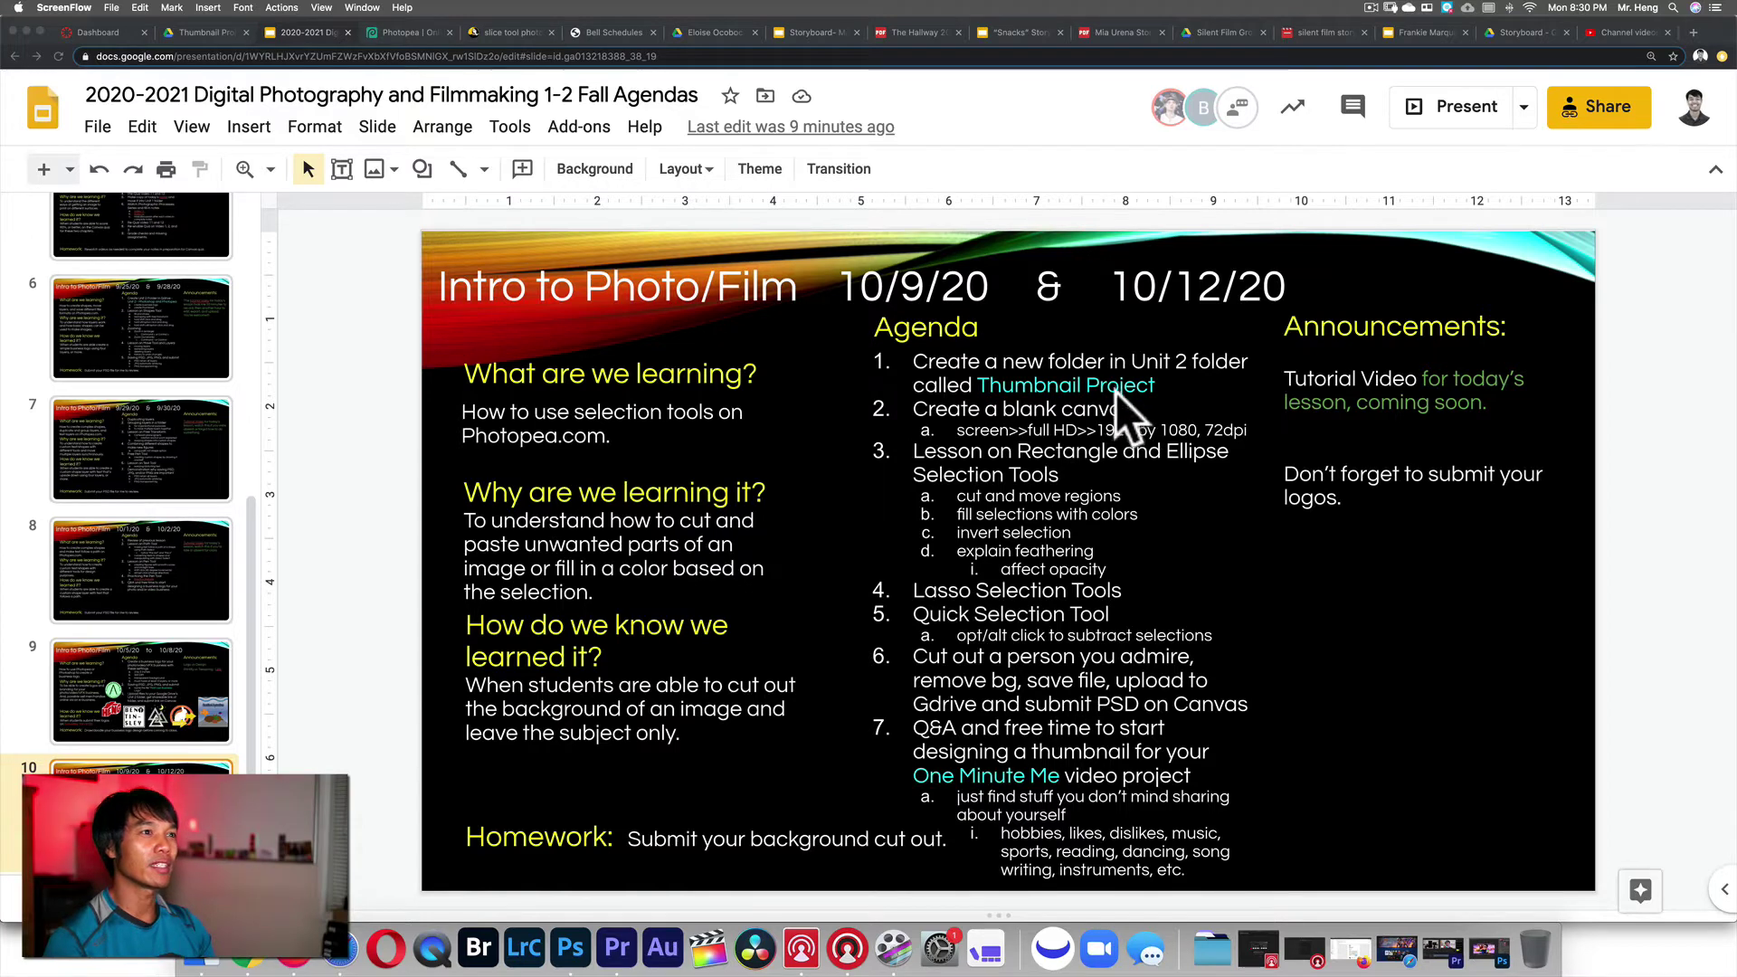
- Switch to Google Drive and open the Unit 2: Photoshop and Photopea.com folder, selecting its Thumbnail Project folder
click(199, 32)
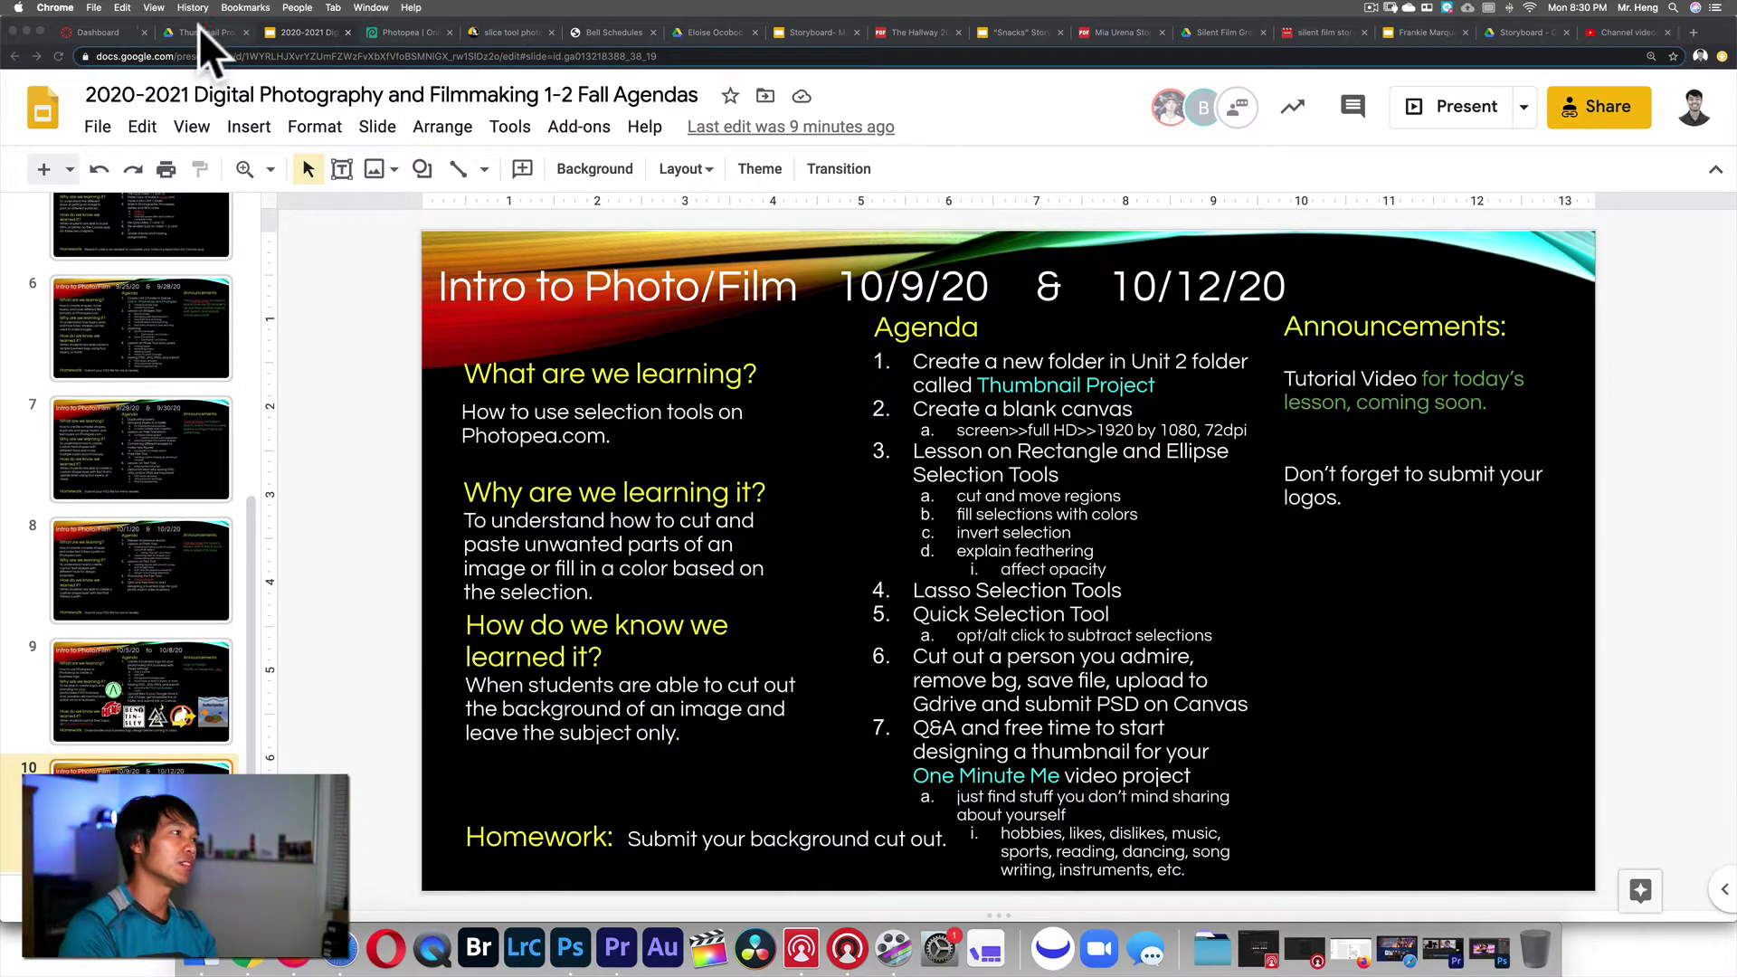
click(747, 174)
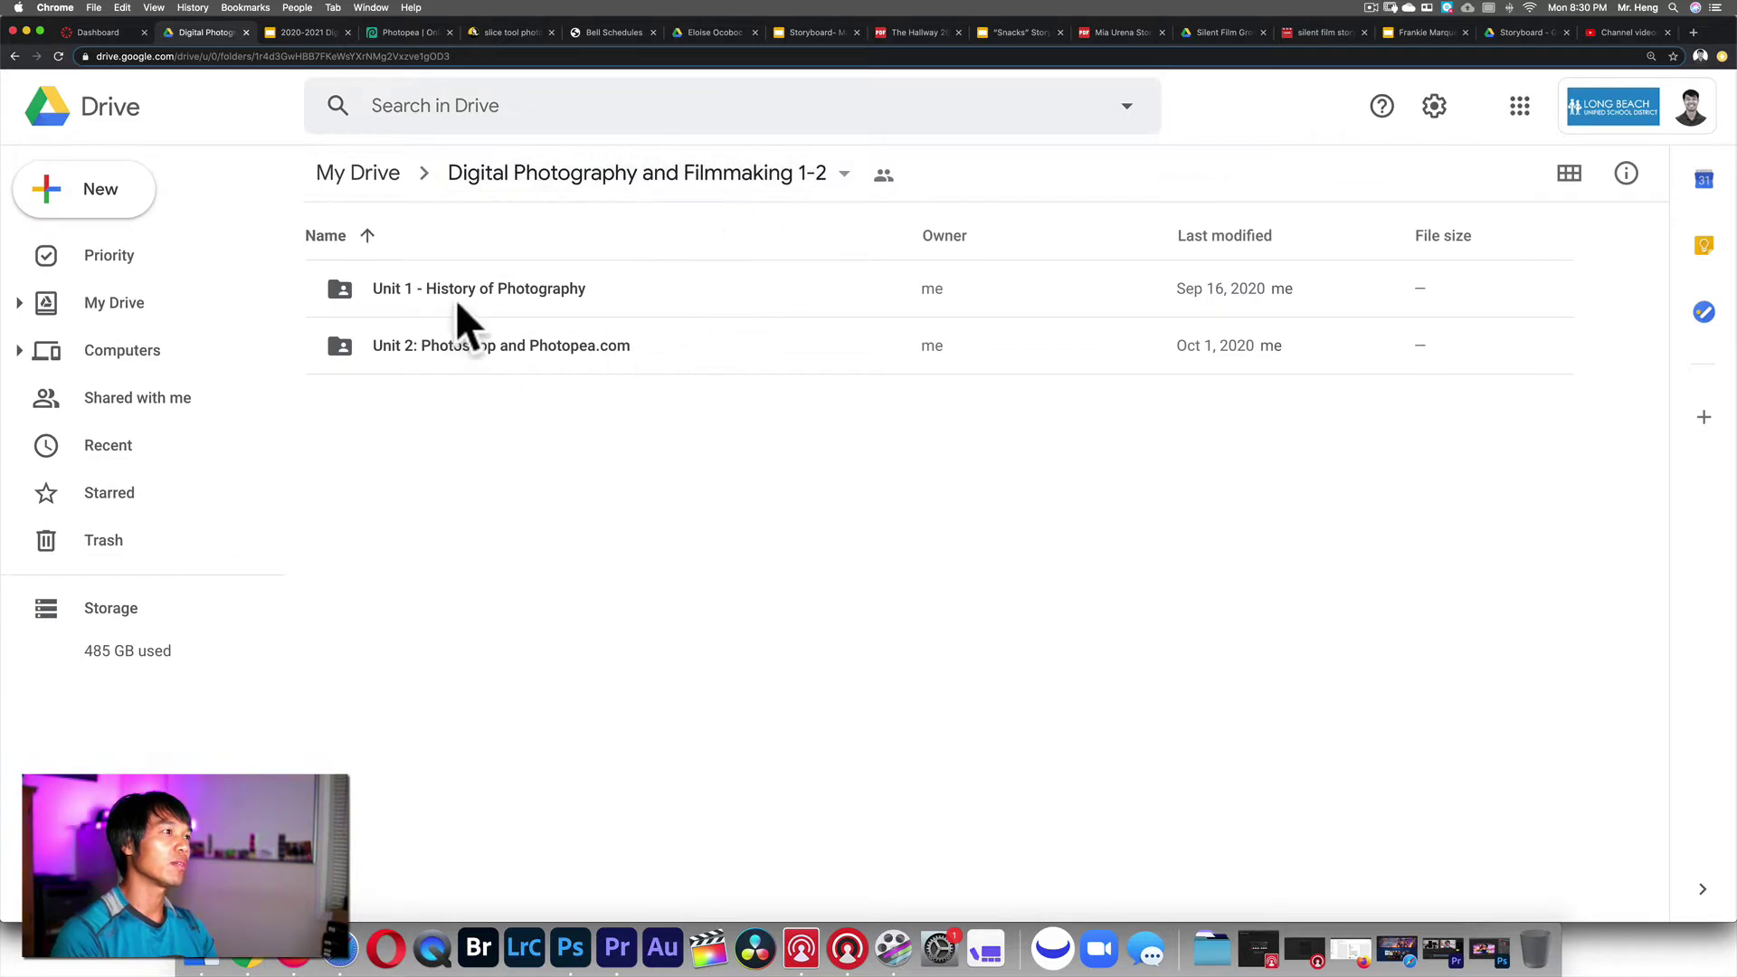
double_click(489, 346)
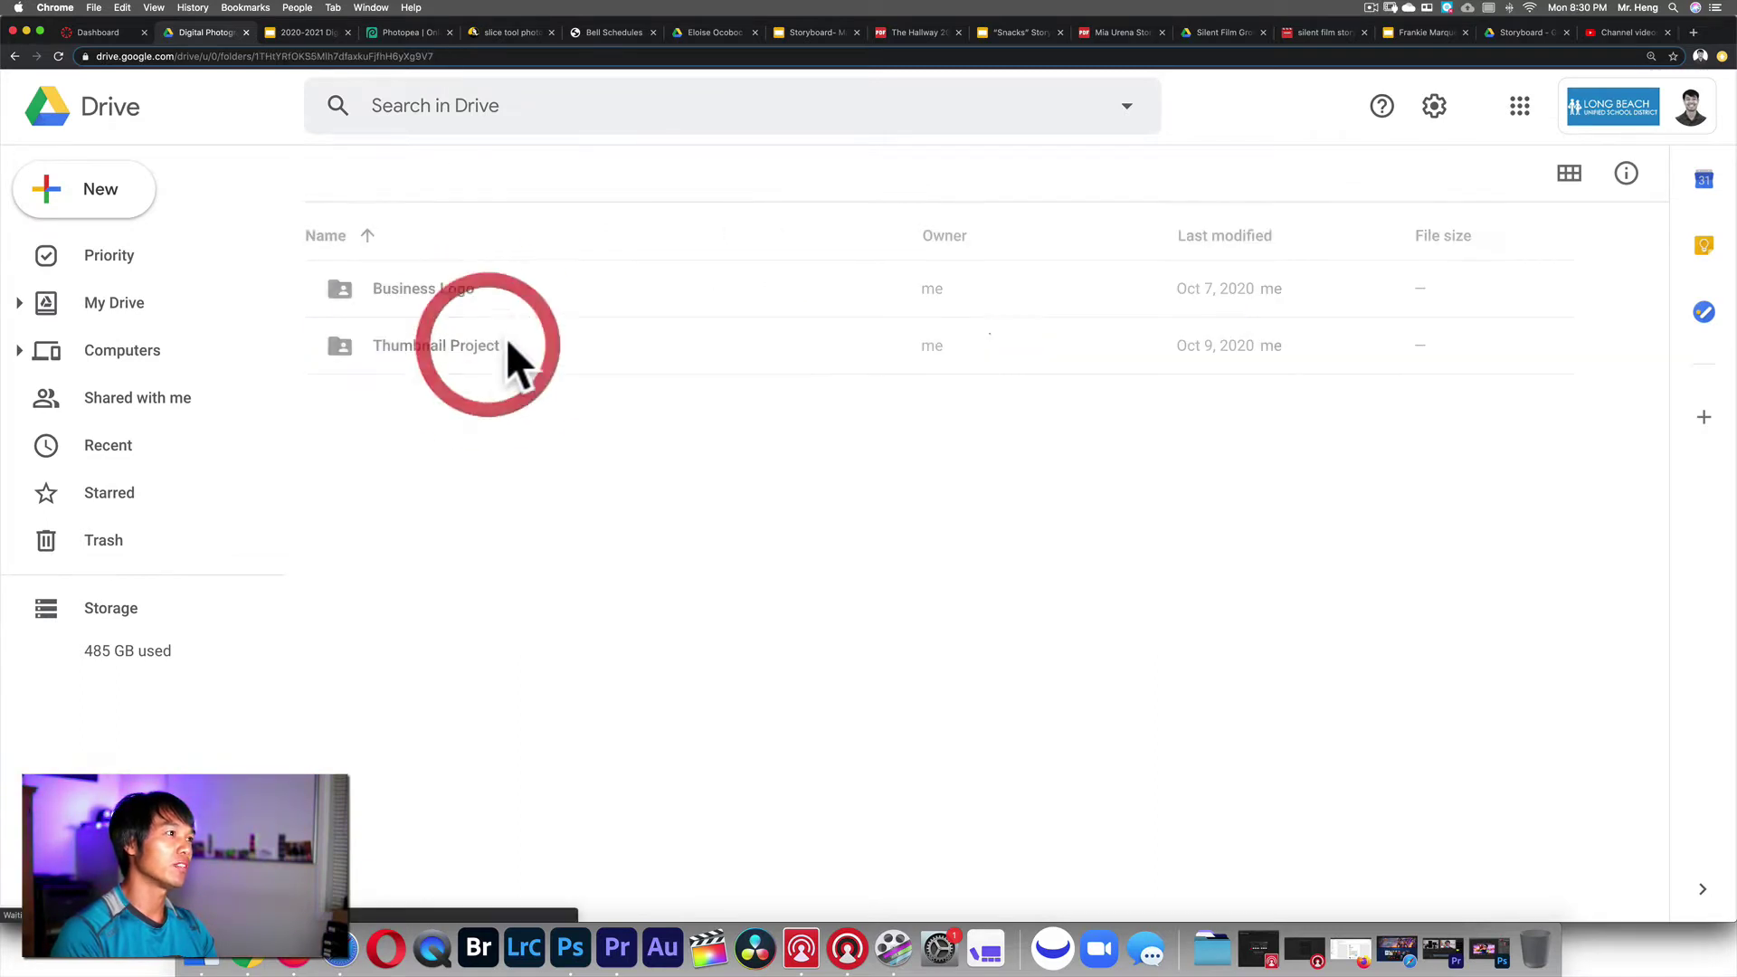
click(416, 351)
click(108, 197)
click(111, 194)
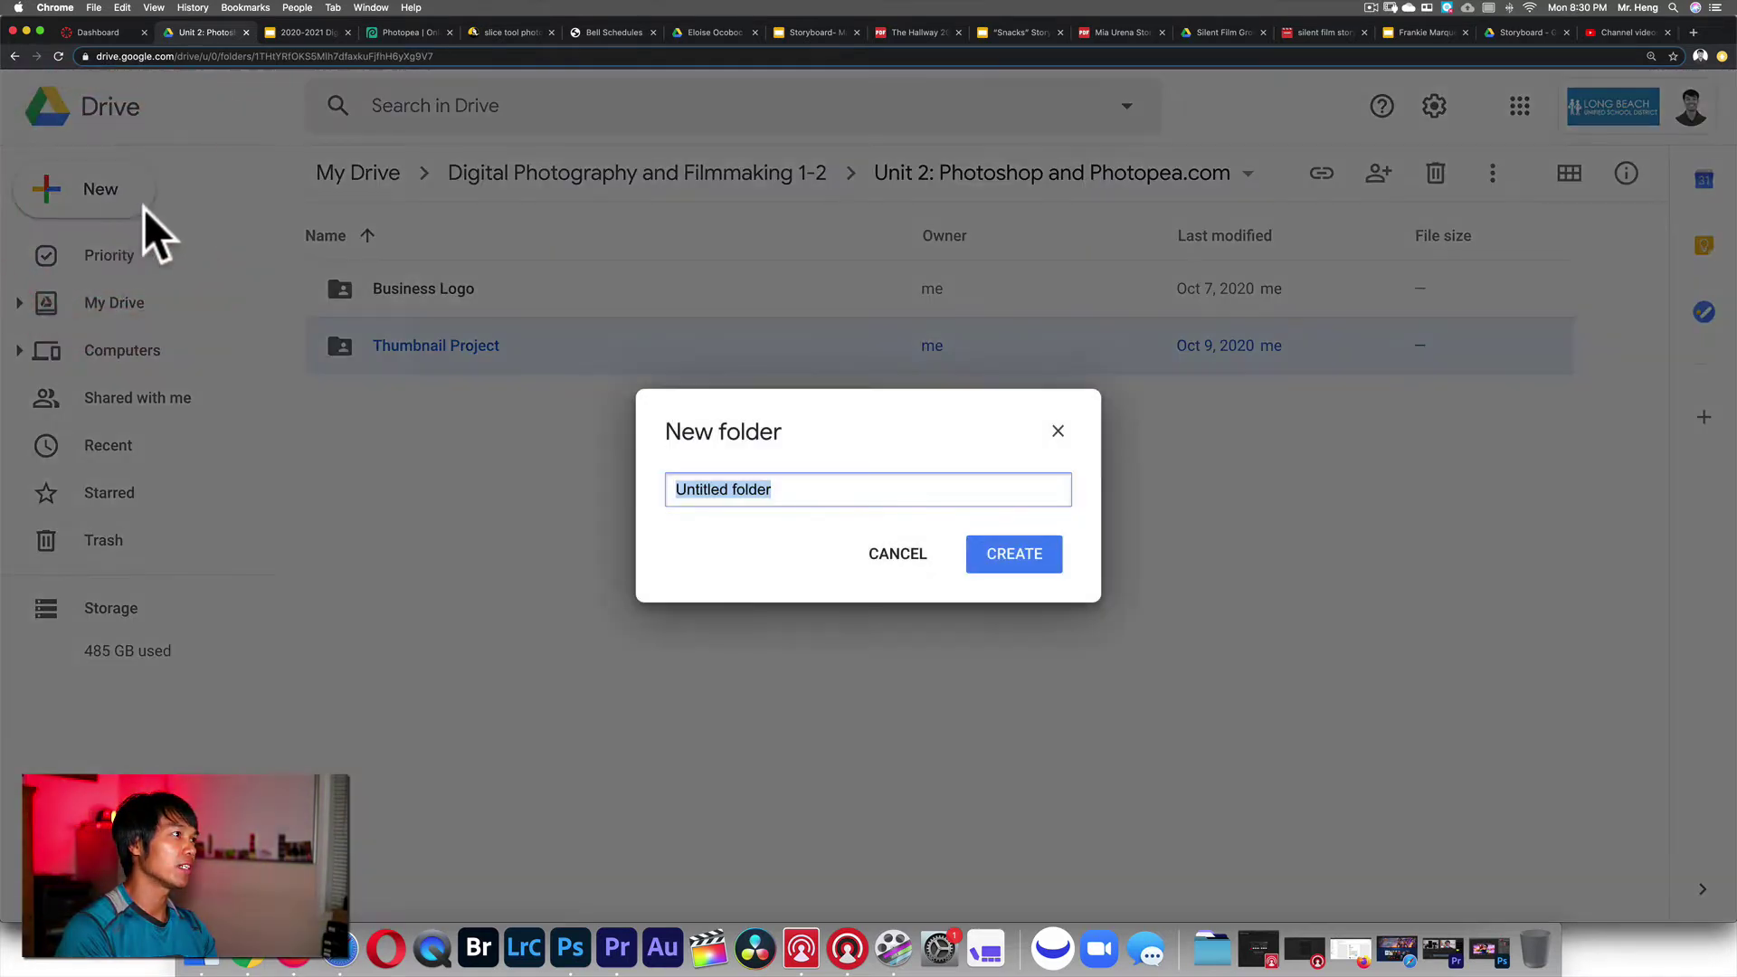
click(896, 554)
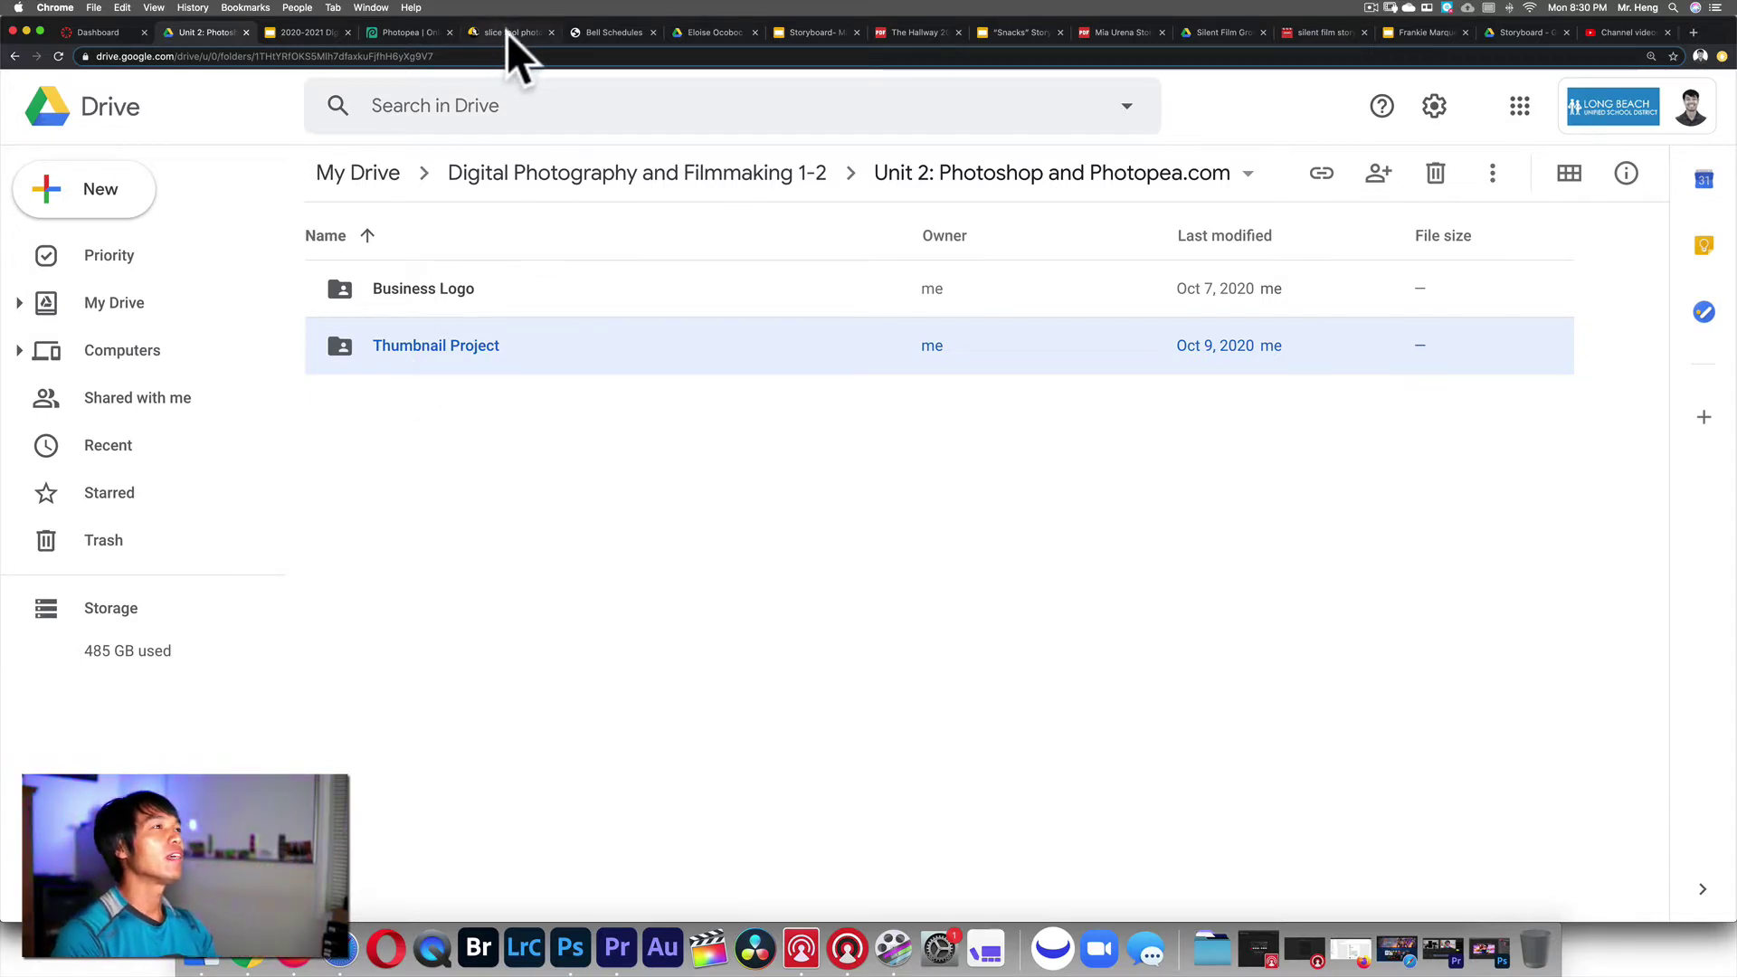
- Consult the agenda slide and create a Photopea project named Background Cut Out at Full HD 1920 × 1080 px, 72 DPI, with a transparent background
click(322, 32)
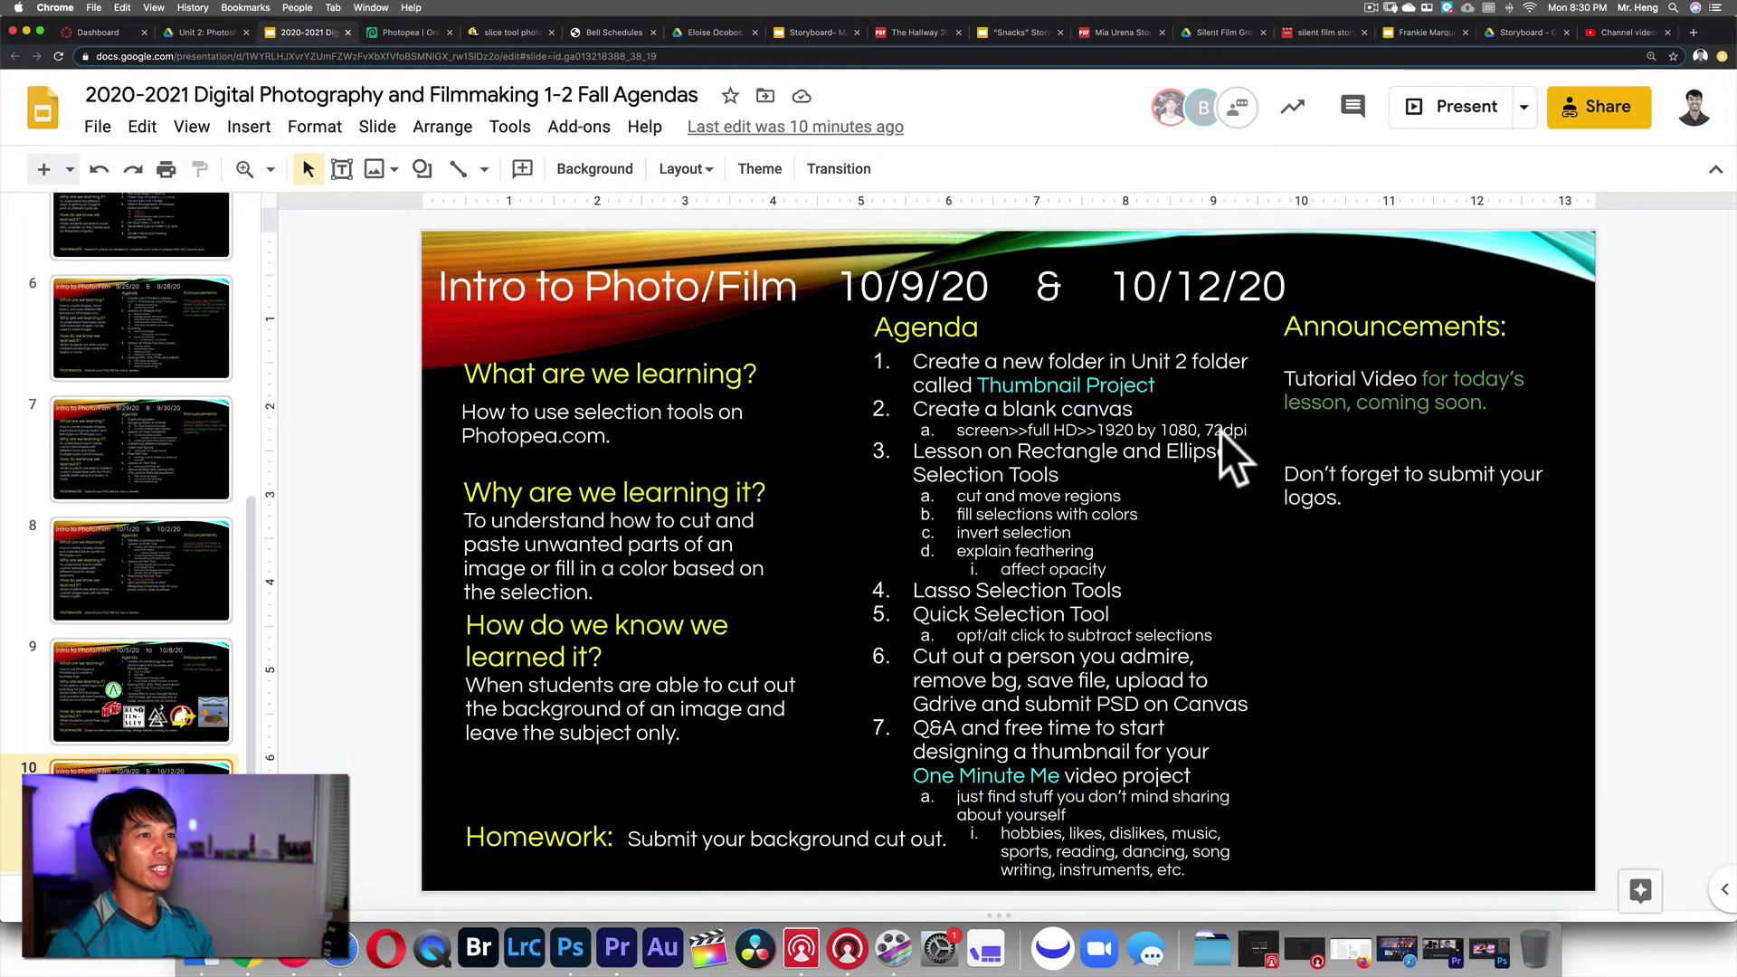
click(399, 31)
click(20, 77)
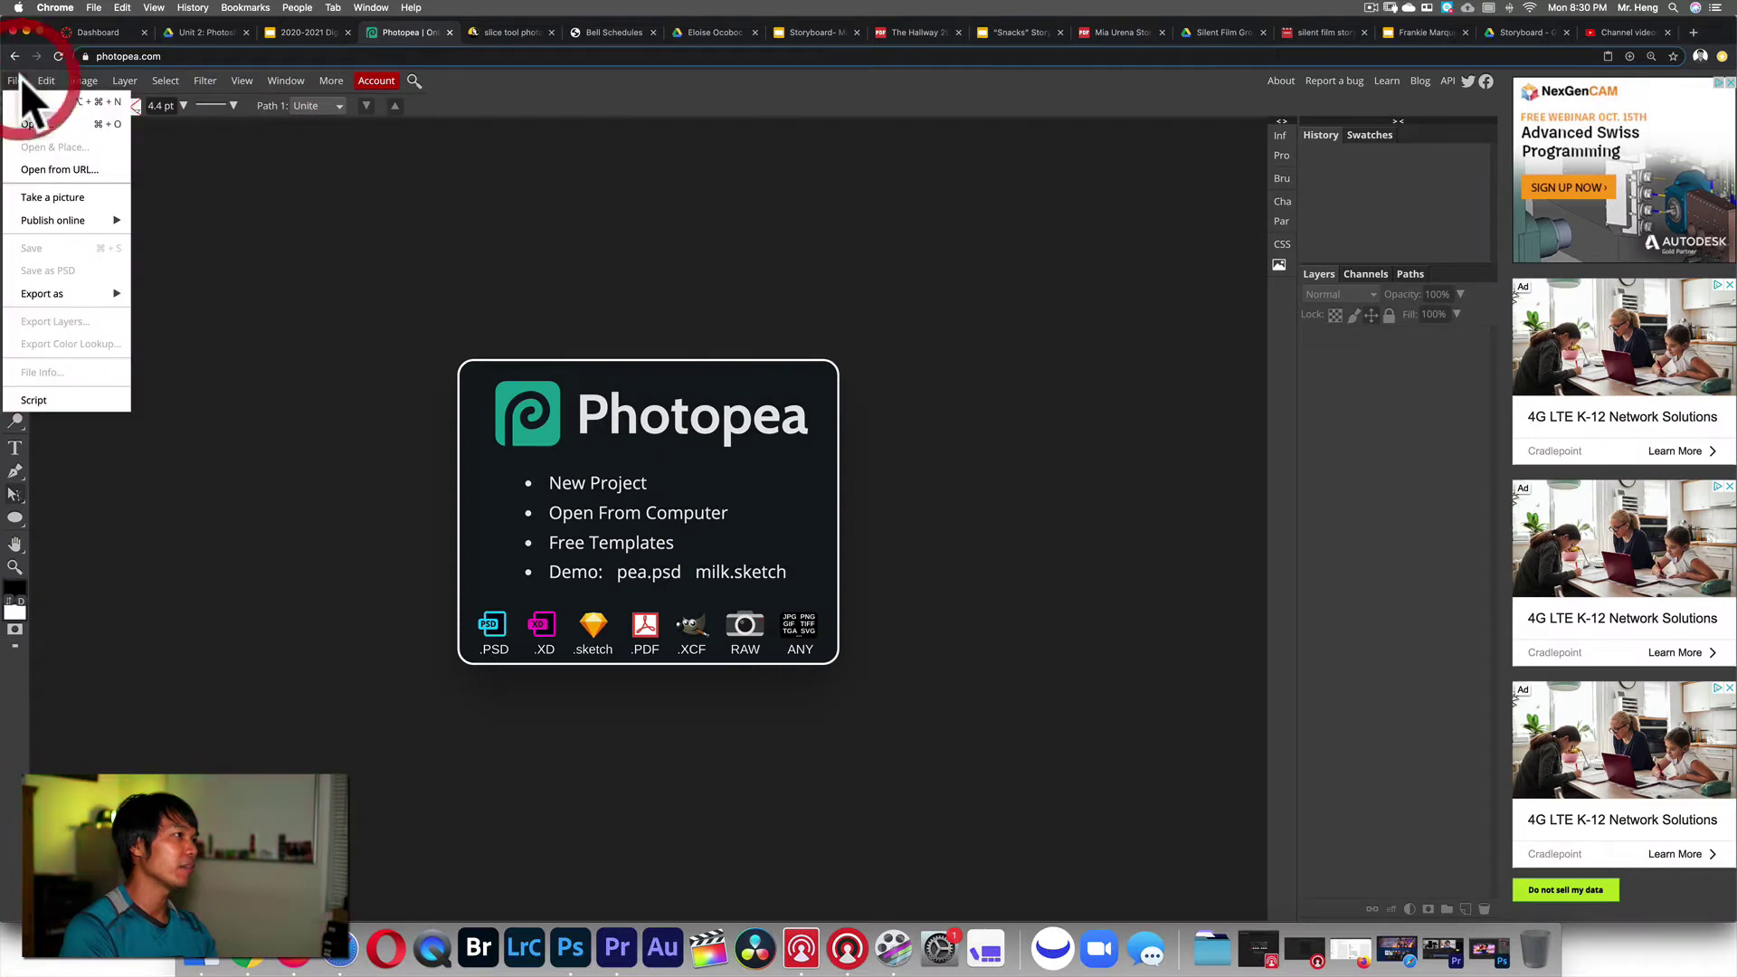
click(40, 107)
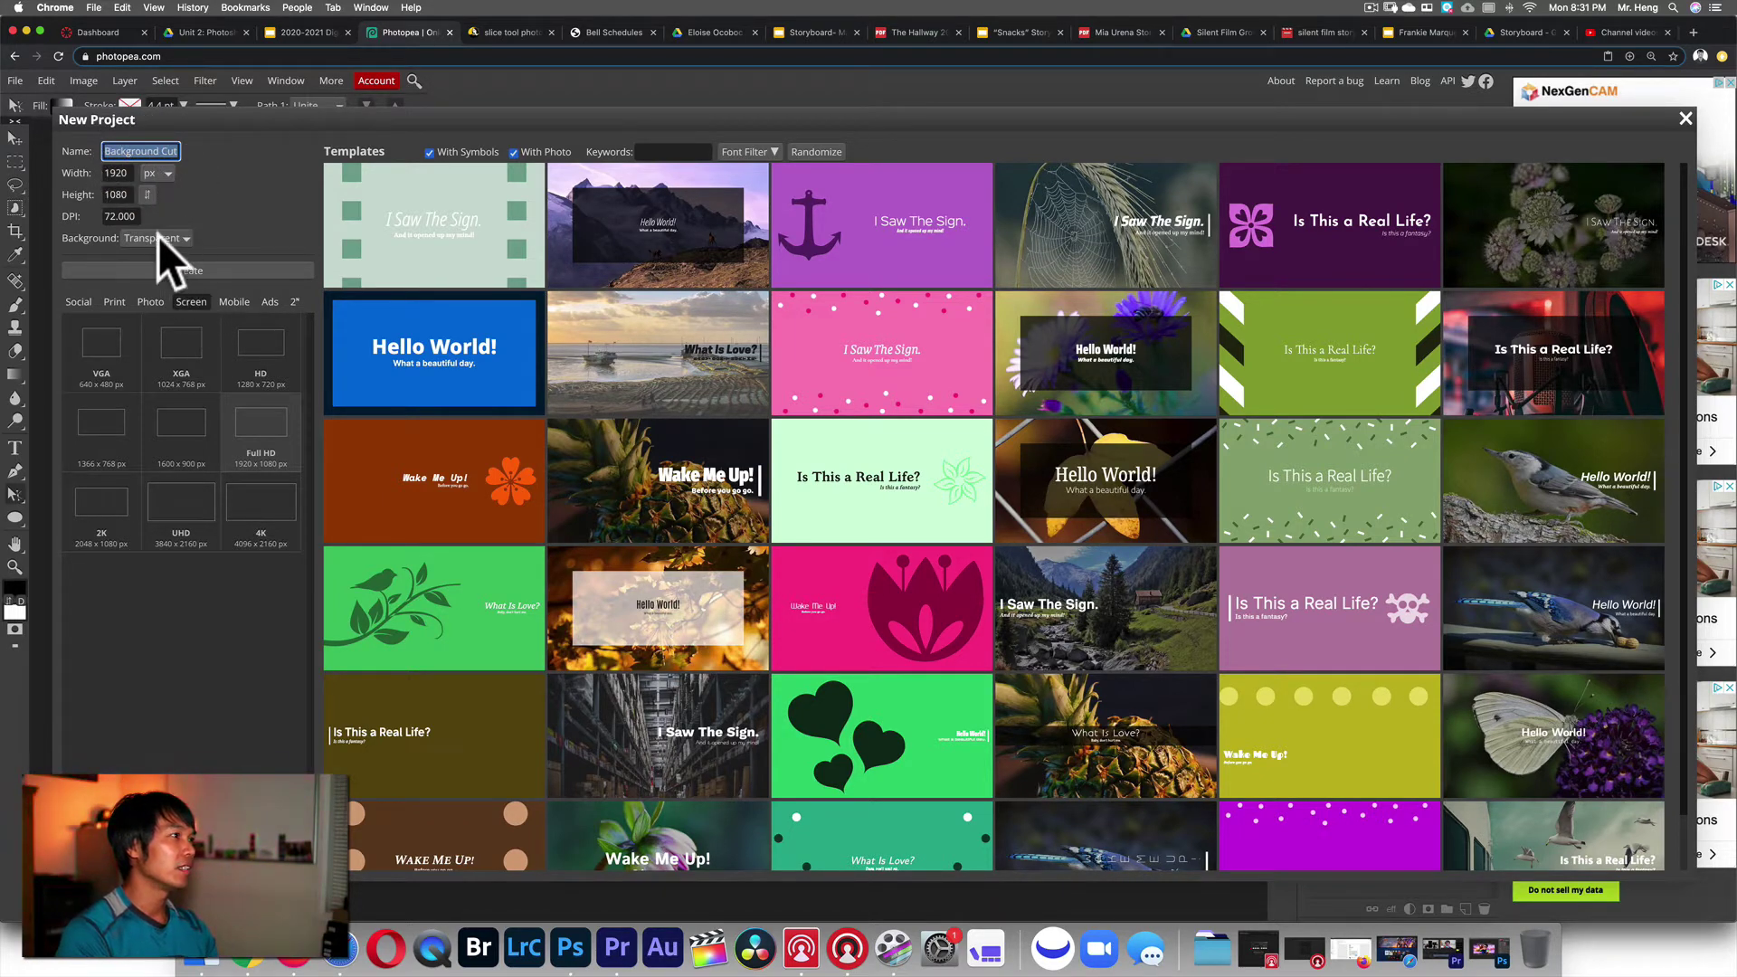
click(188, 301)
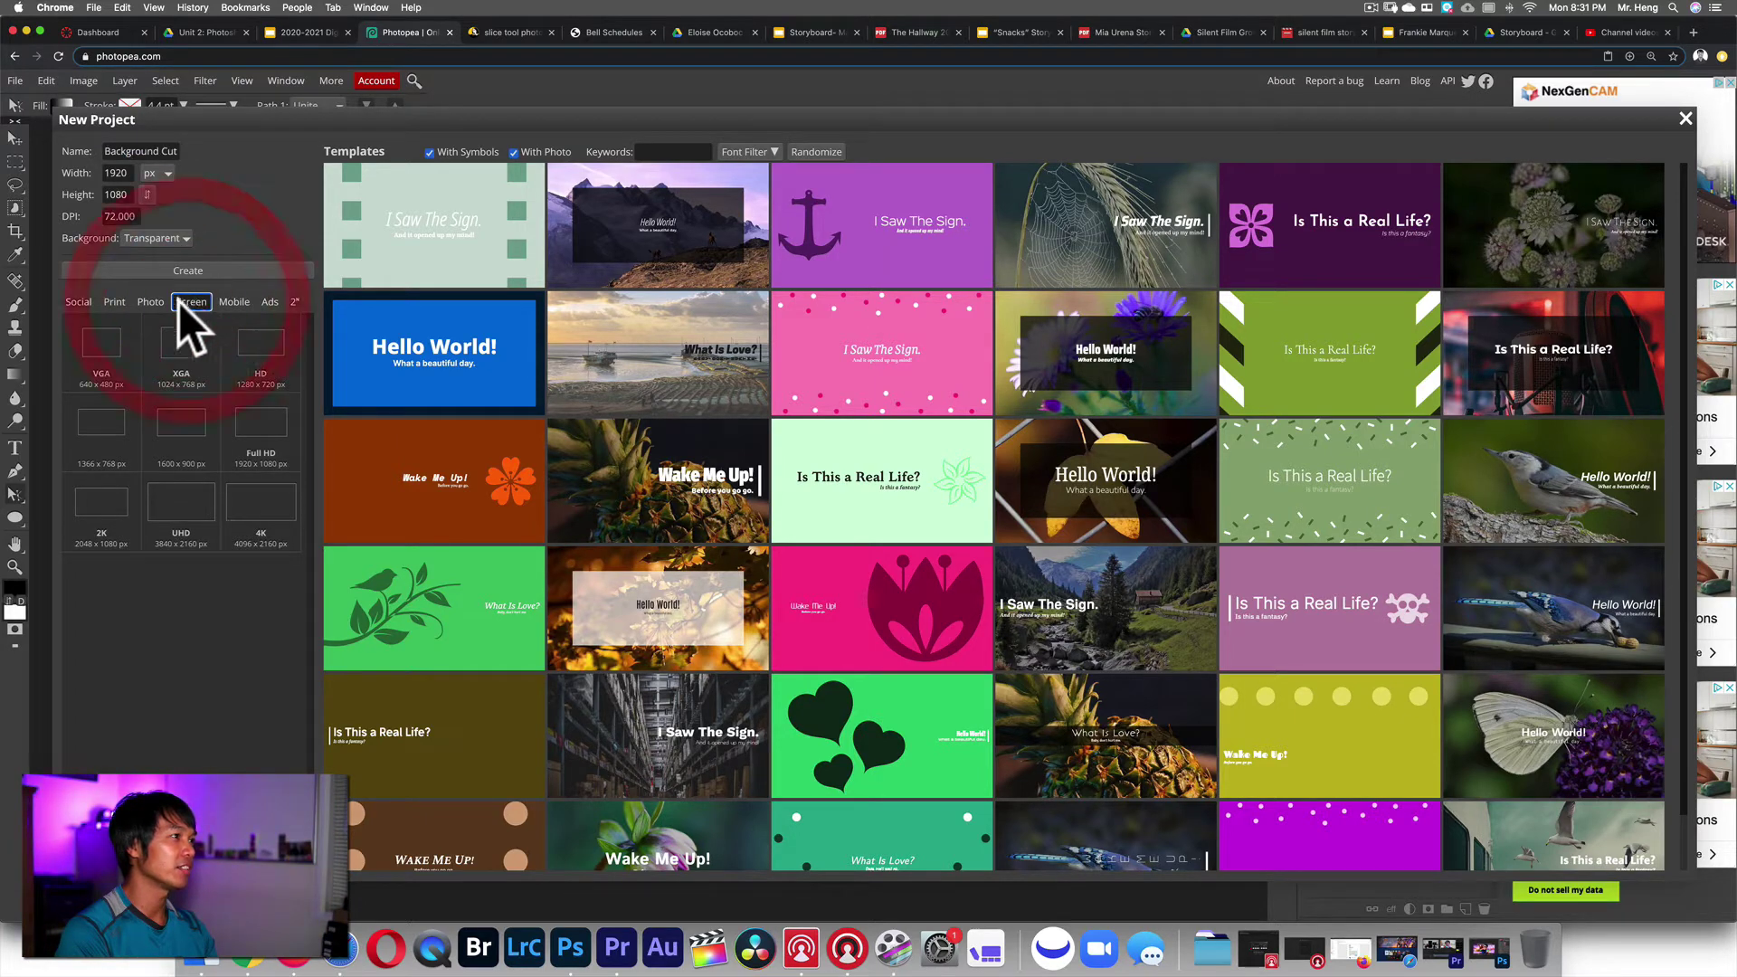
click(260, 425)
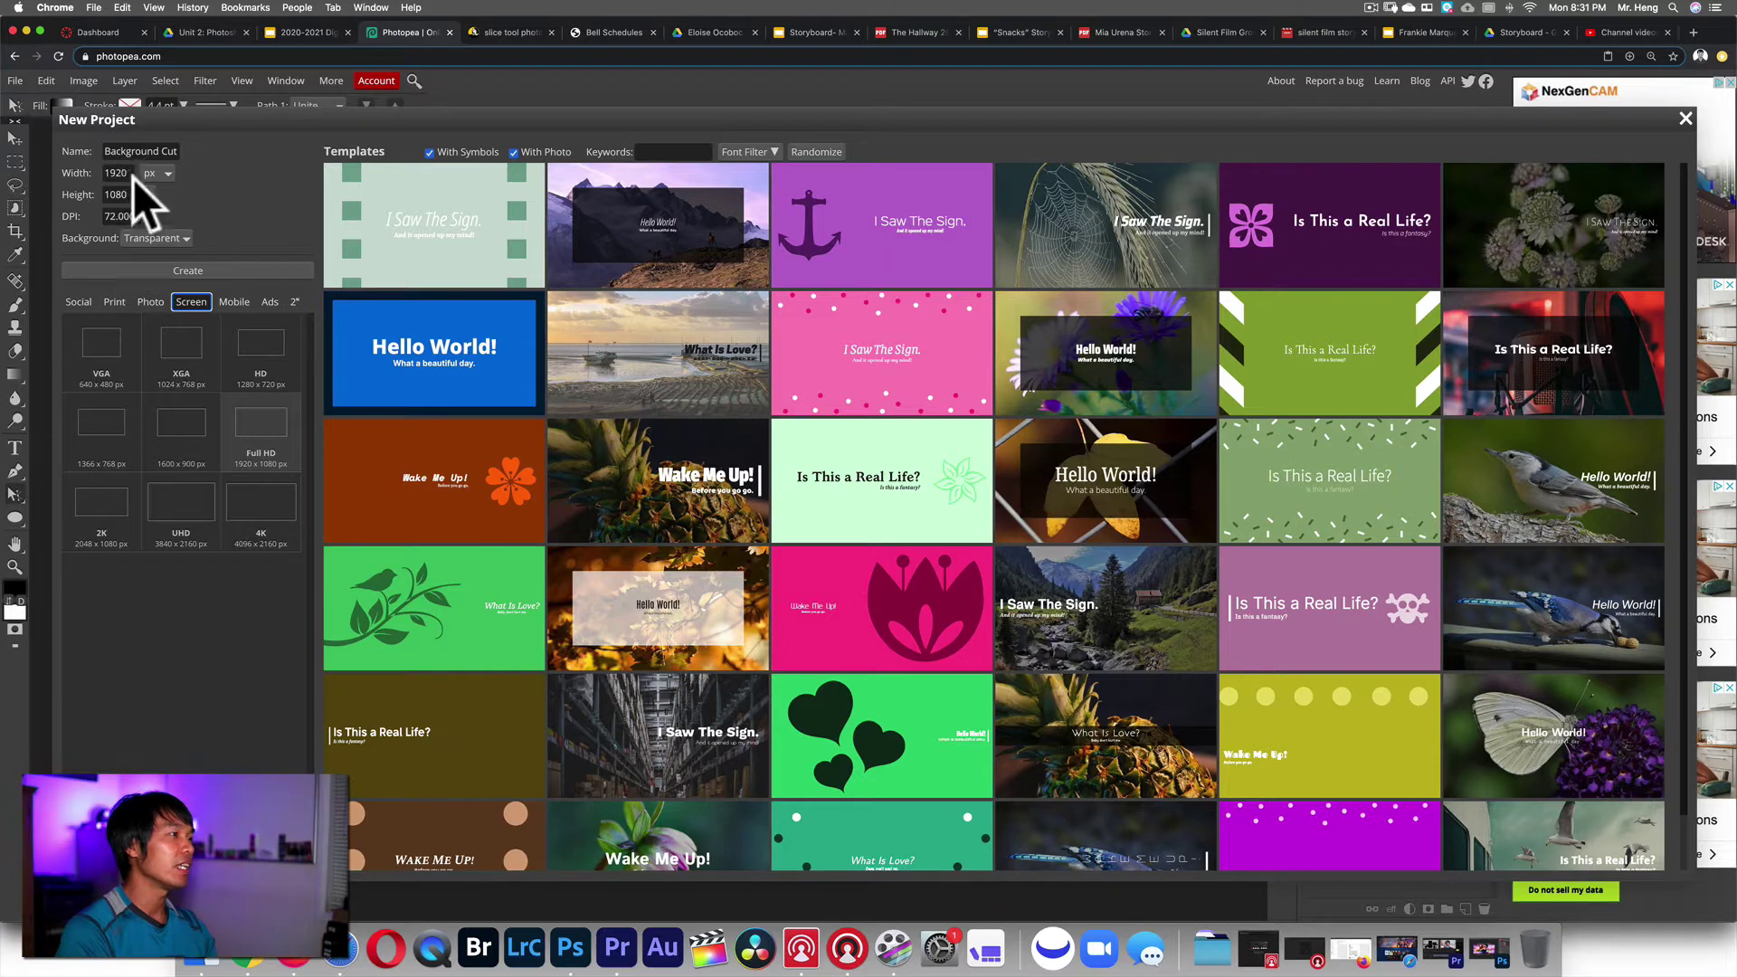
click(171, 237)
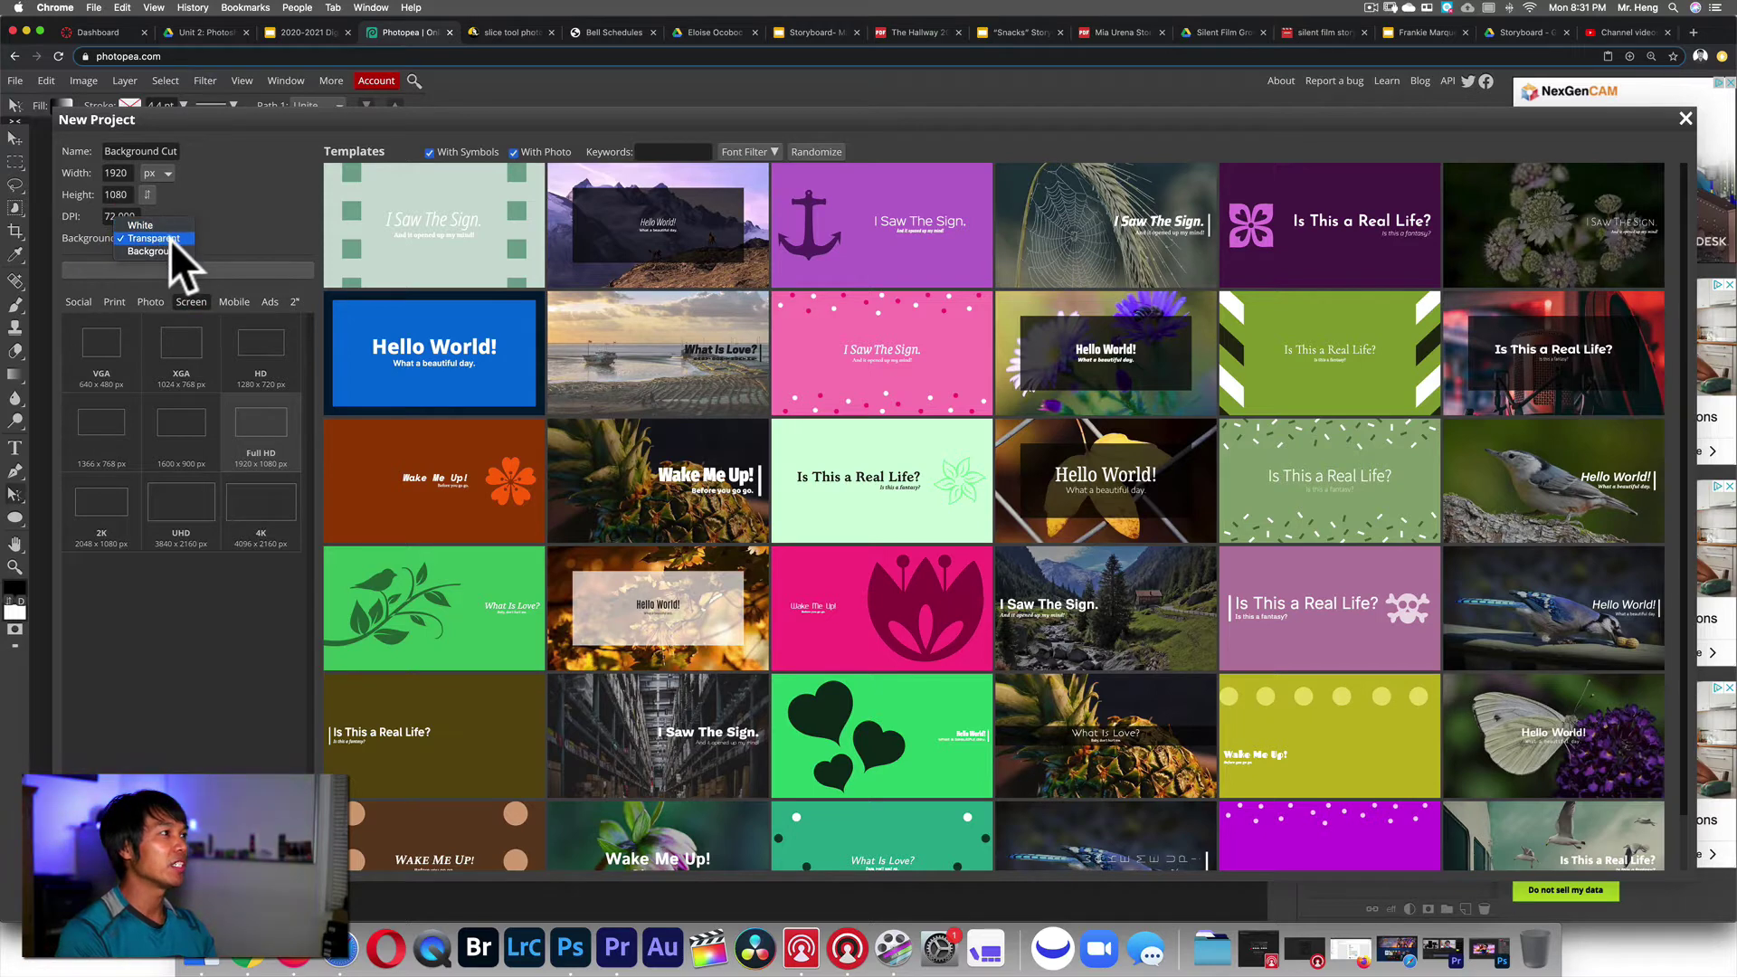
click(170, 239)
click(187, 270)
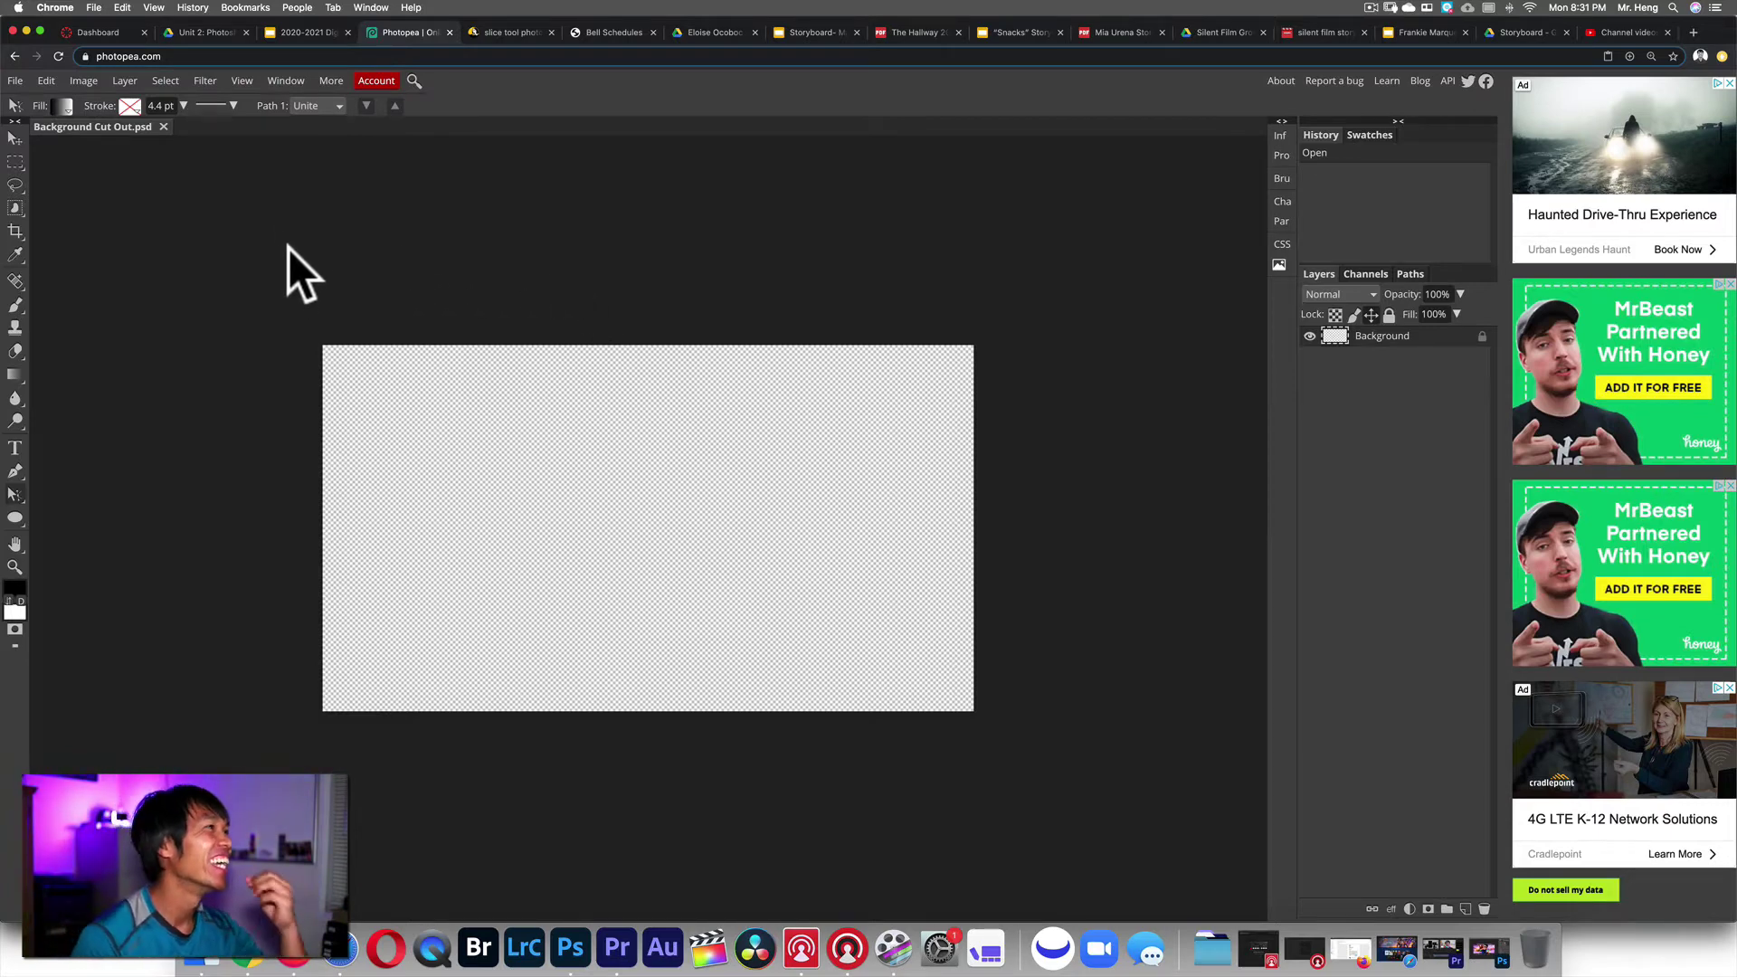
- Preview the three practice photos at large size and open 20161204_181543.jpg as a separate document
click(17, 81)
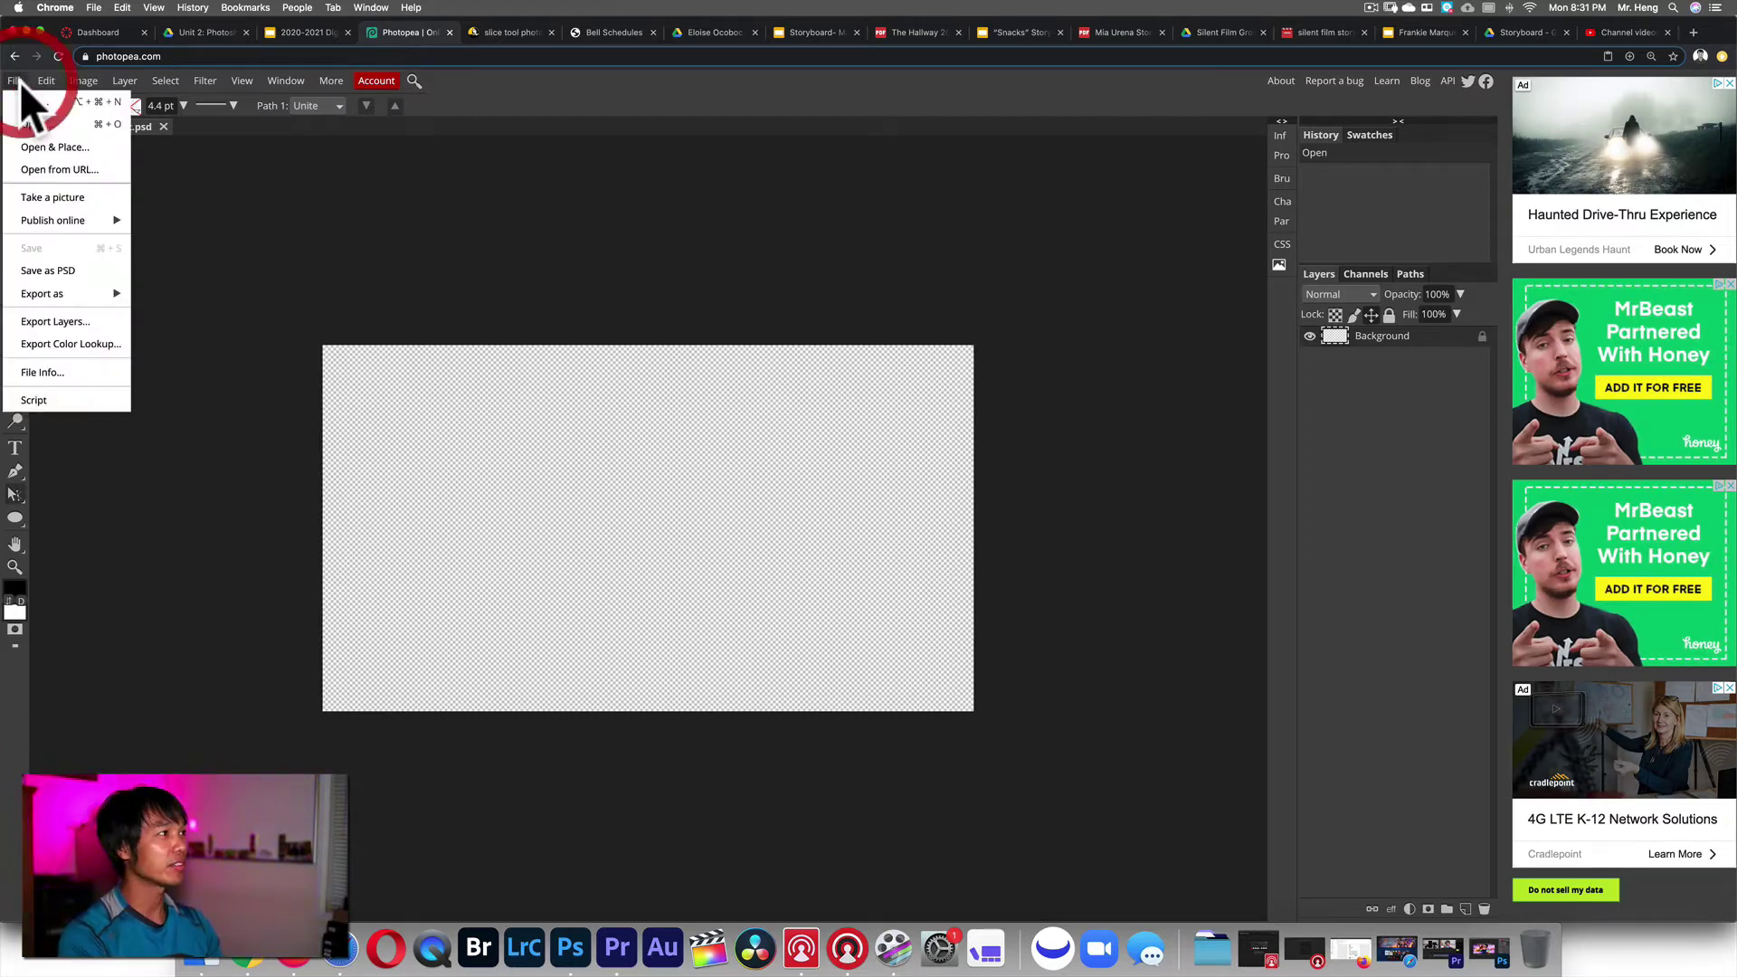
click(58, 123)
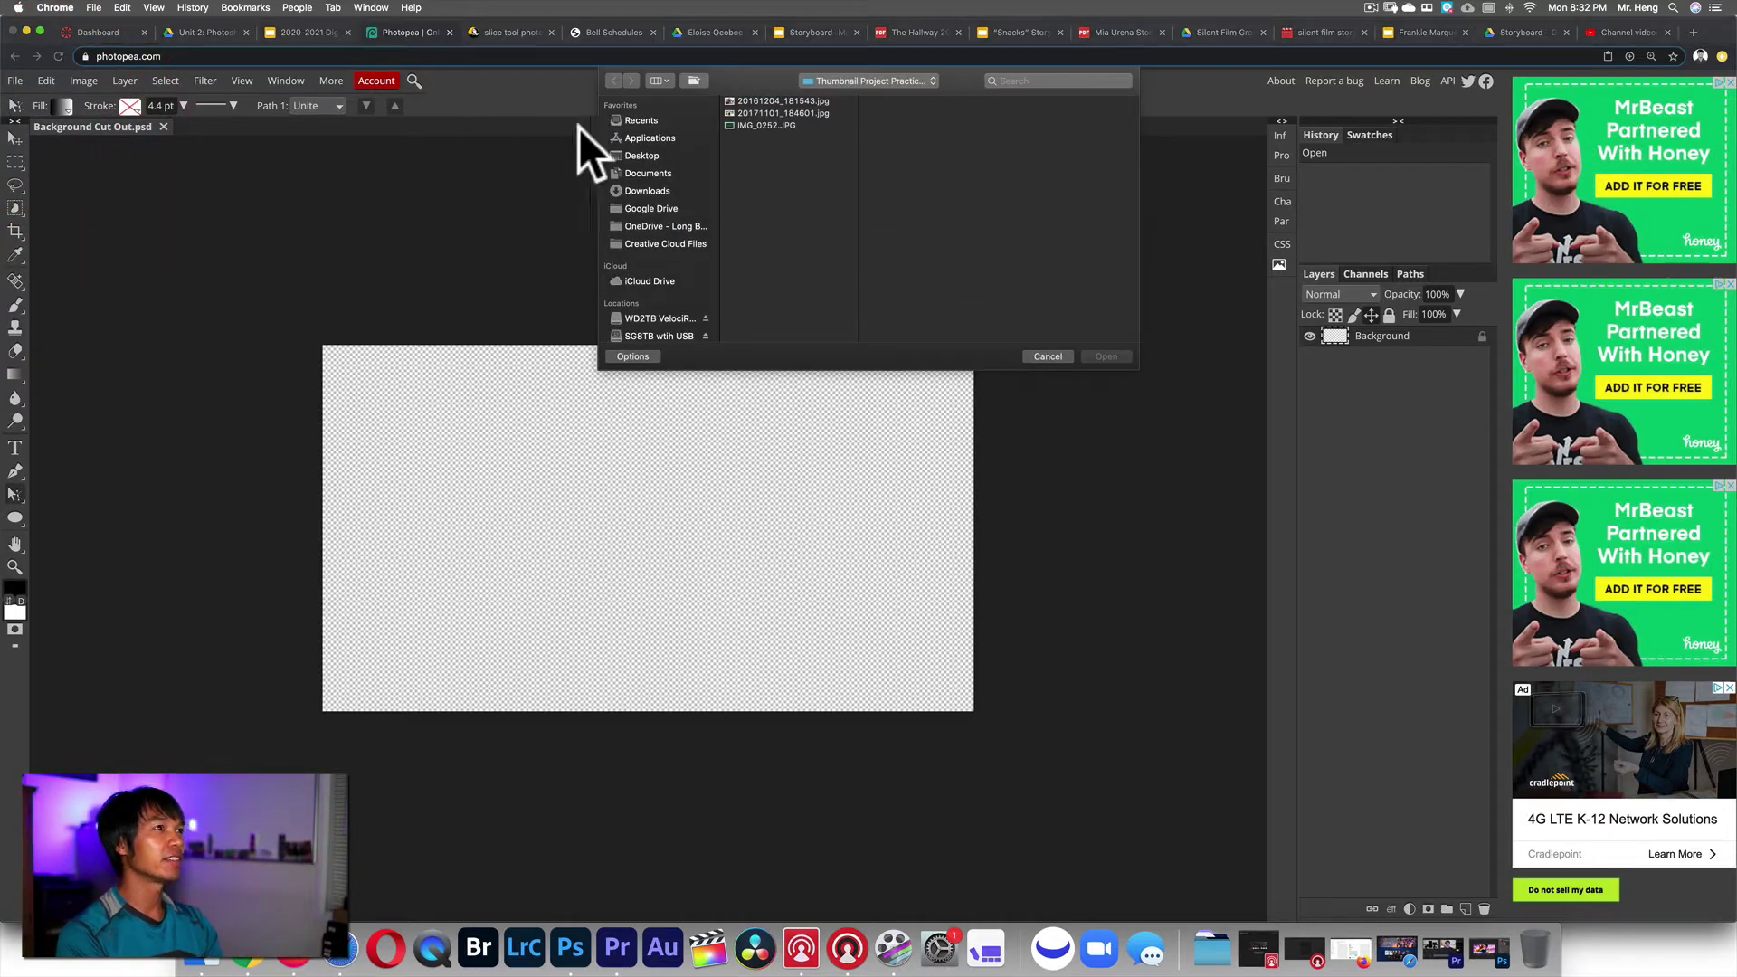
click(778, 99)
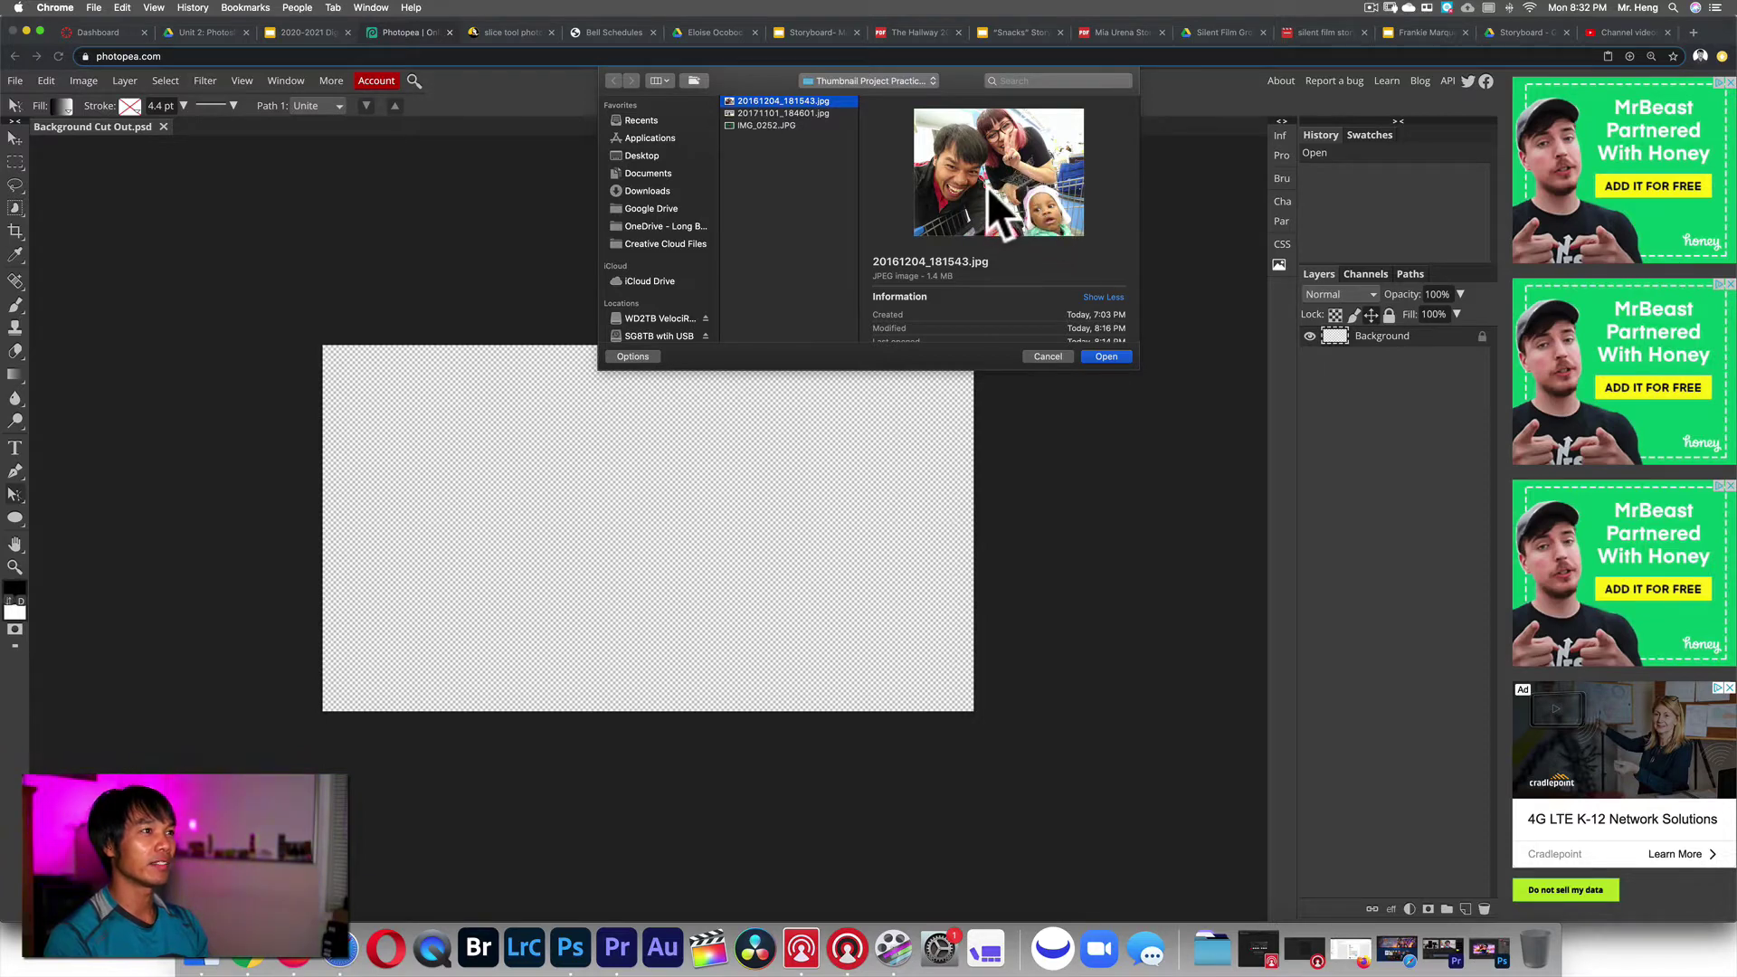
key(space)
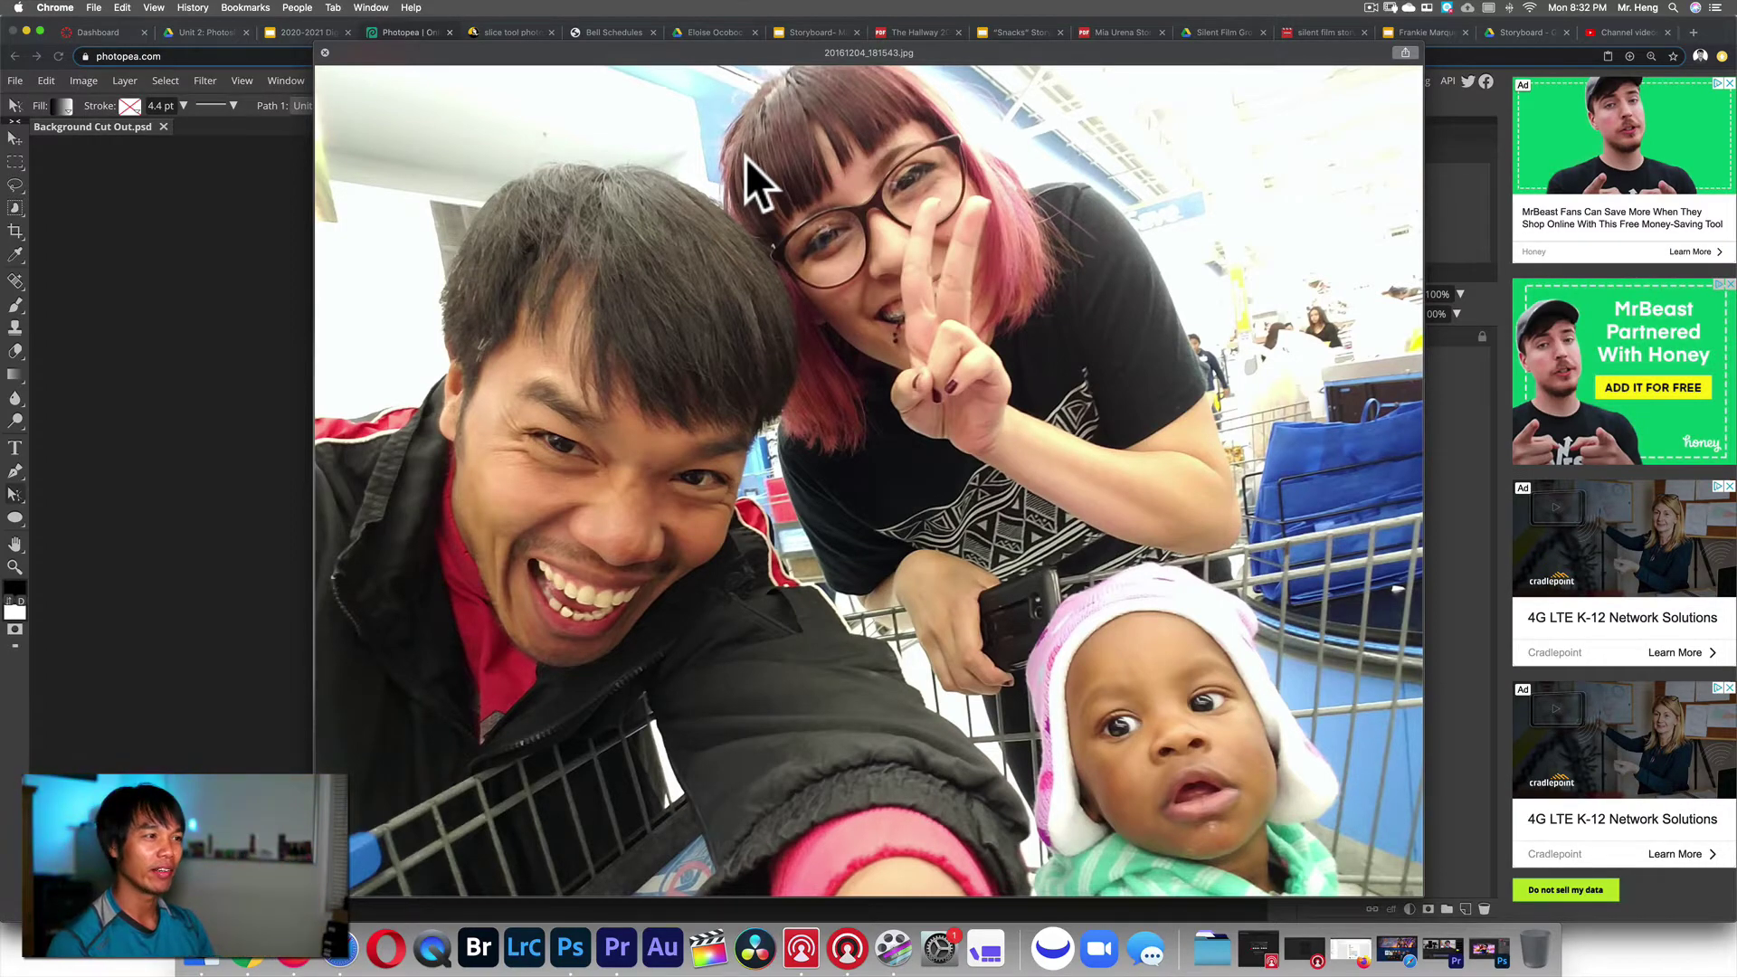
key(Down)
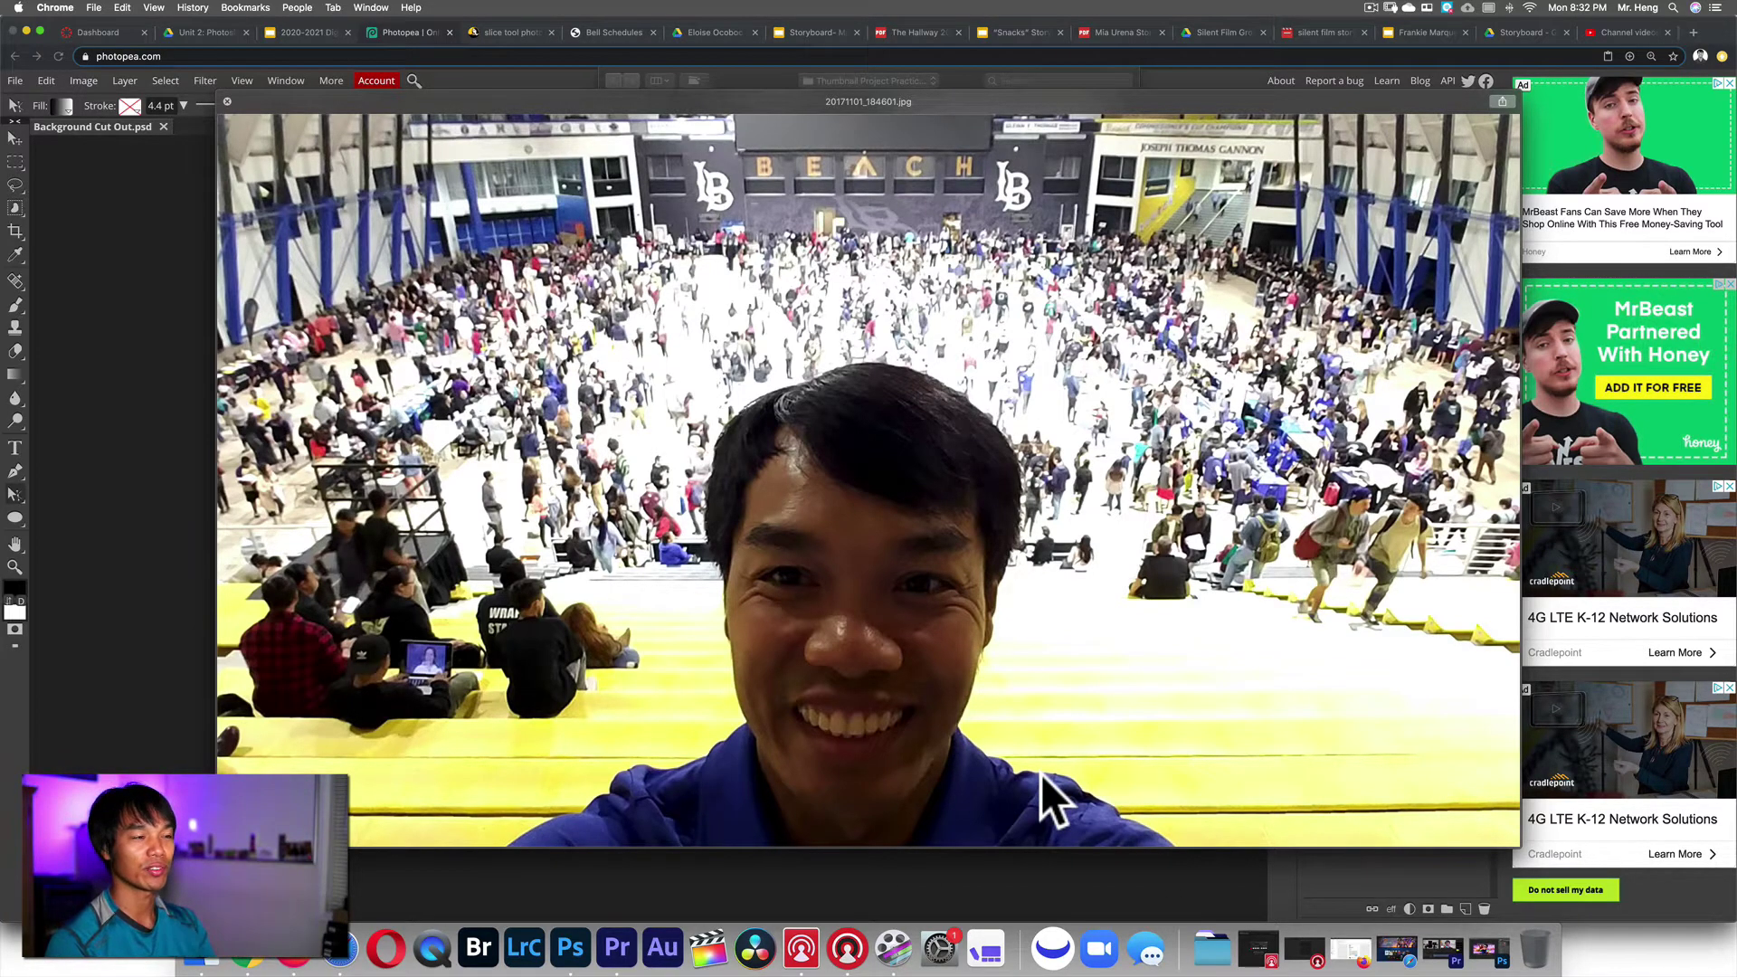
key(Down)
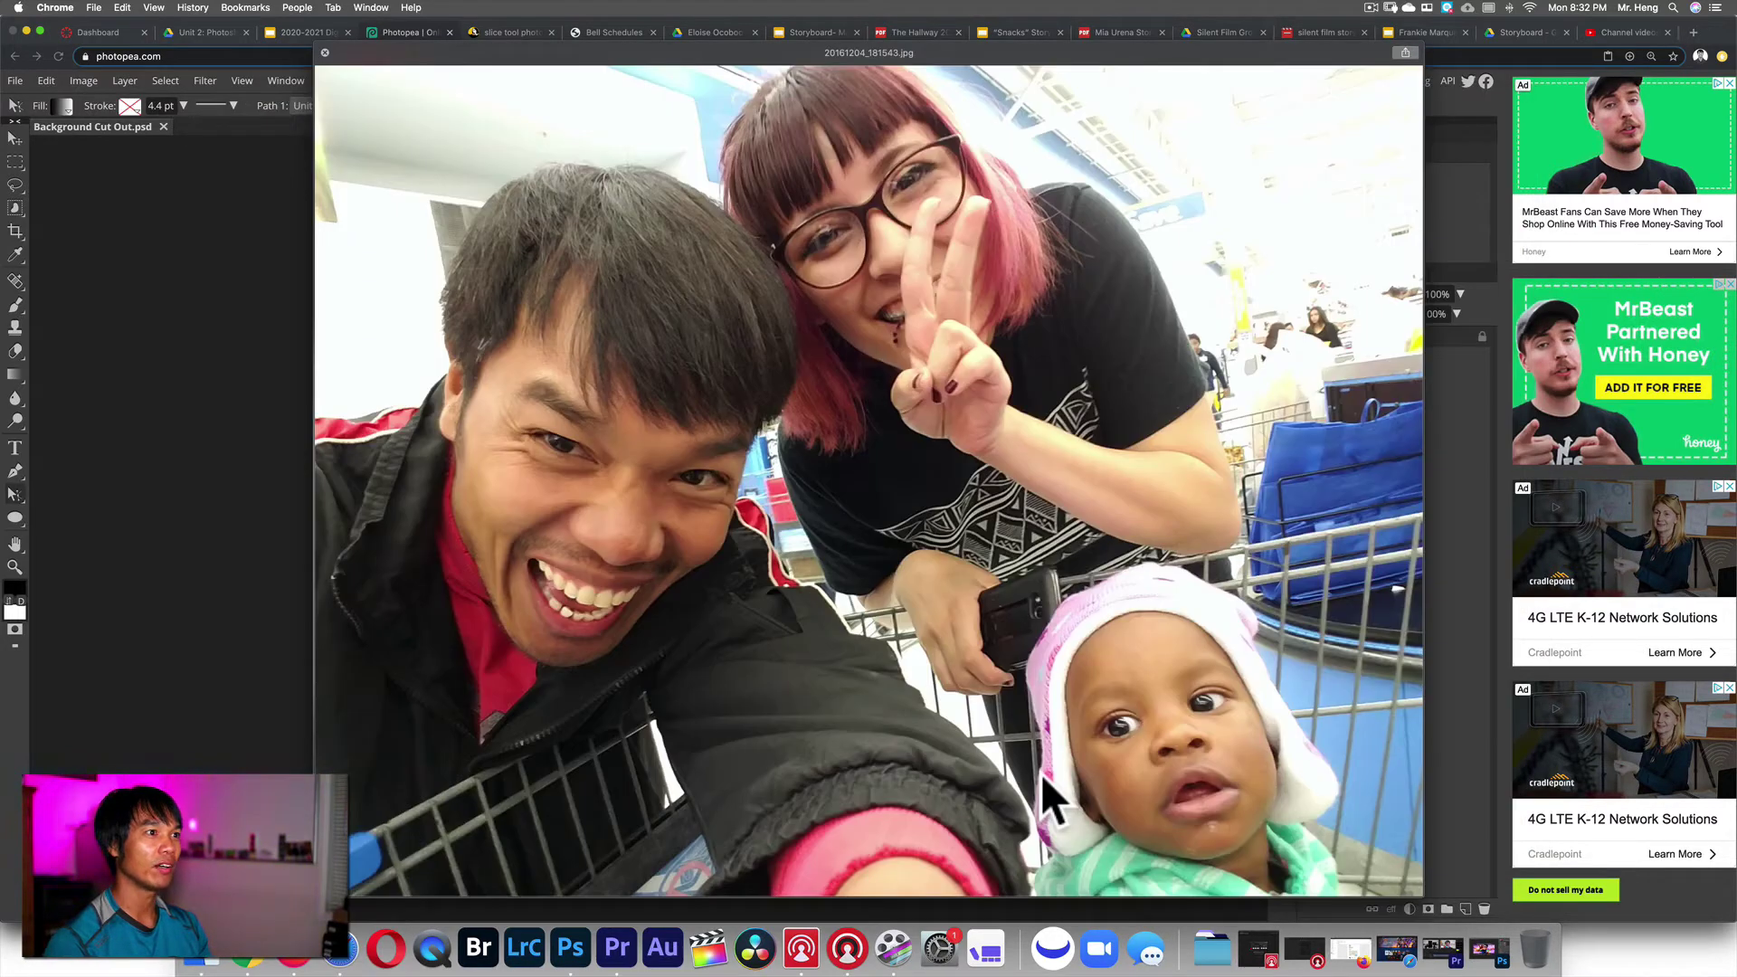
key(Up)
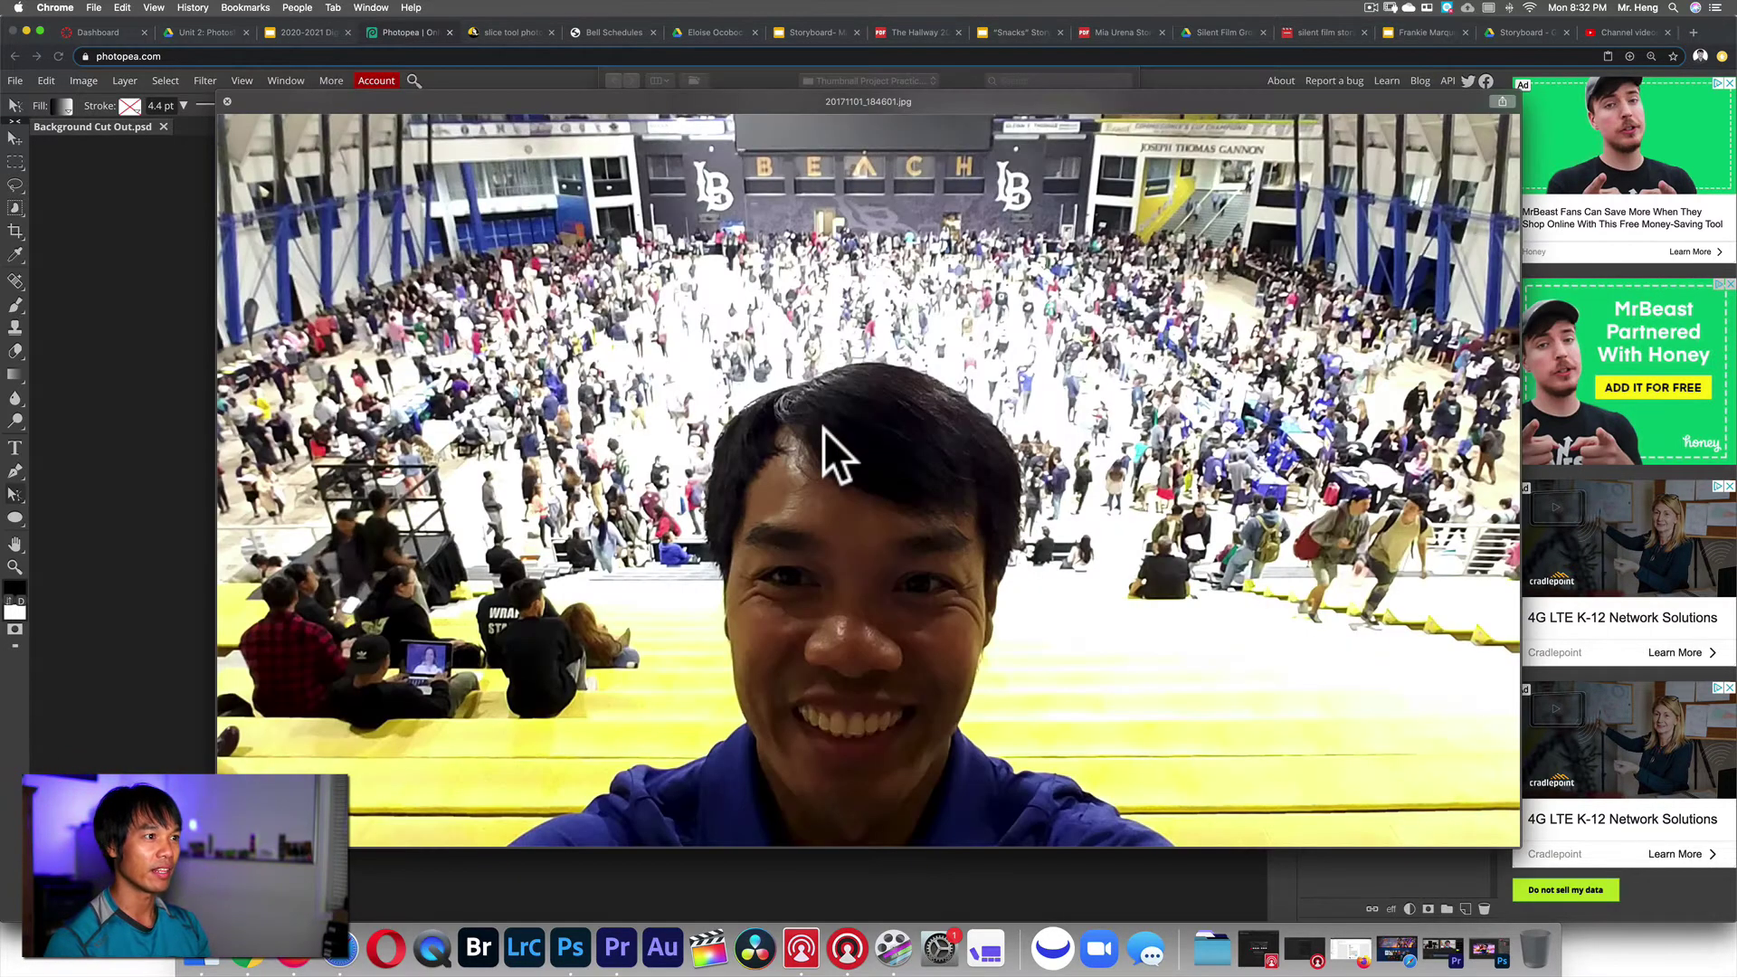
key(Up)
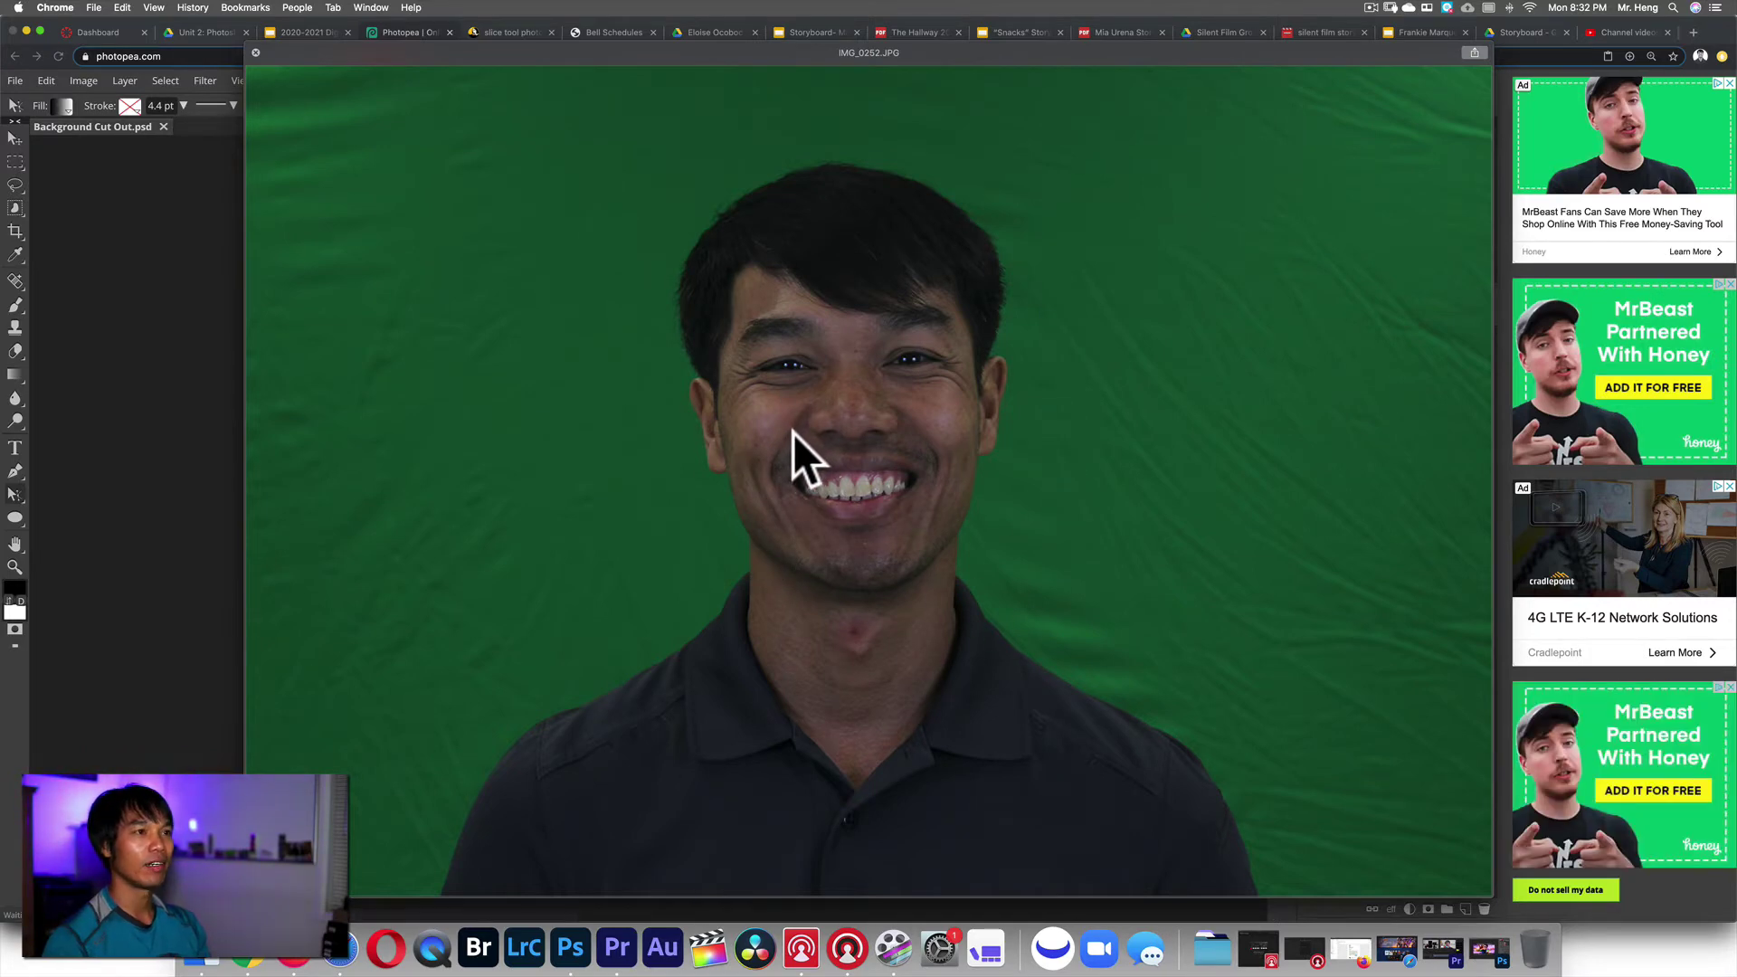
click(256, 52)
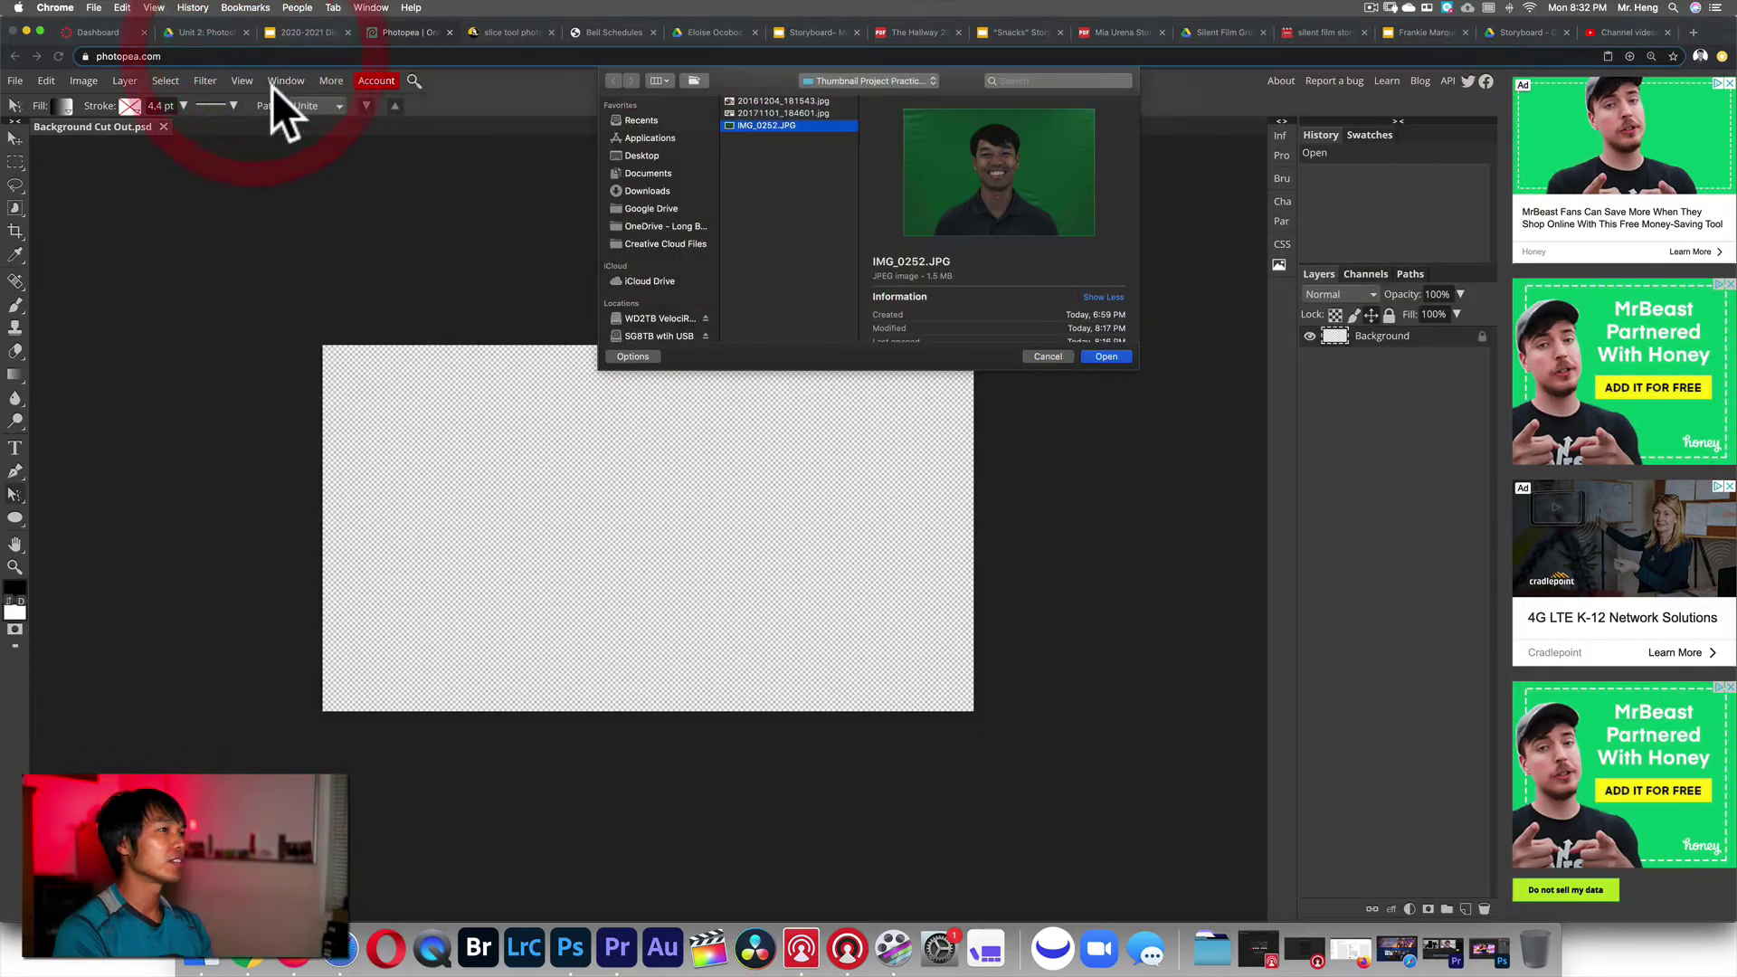
click(774, 99)
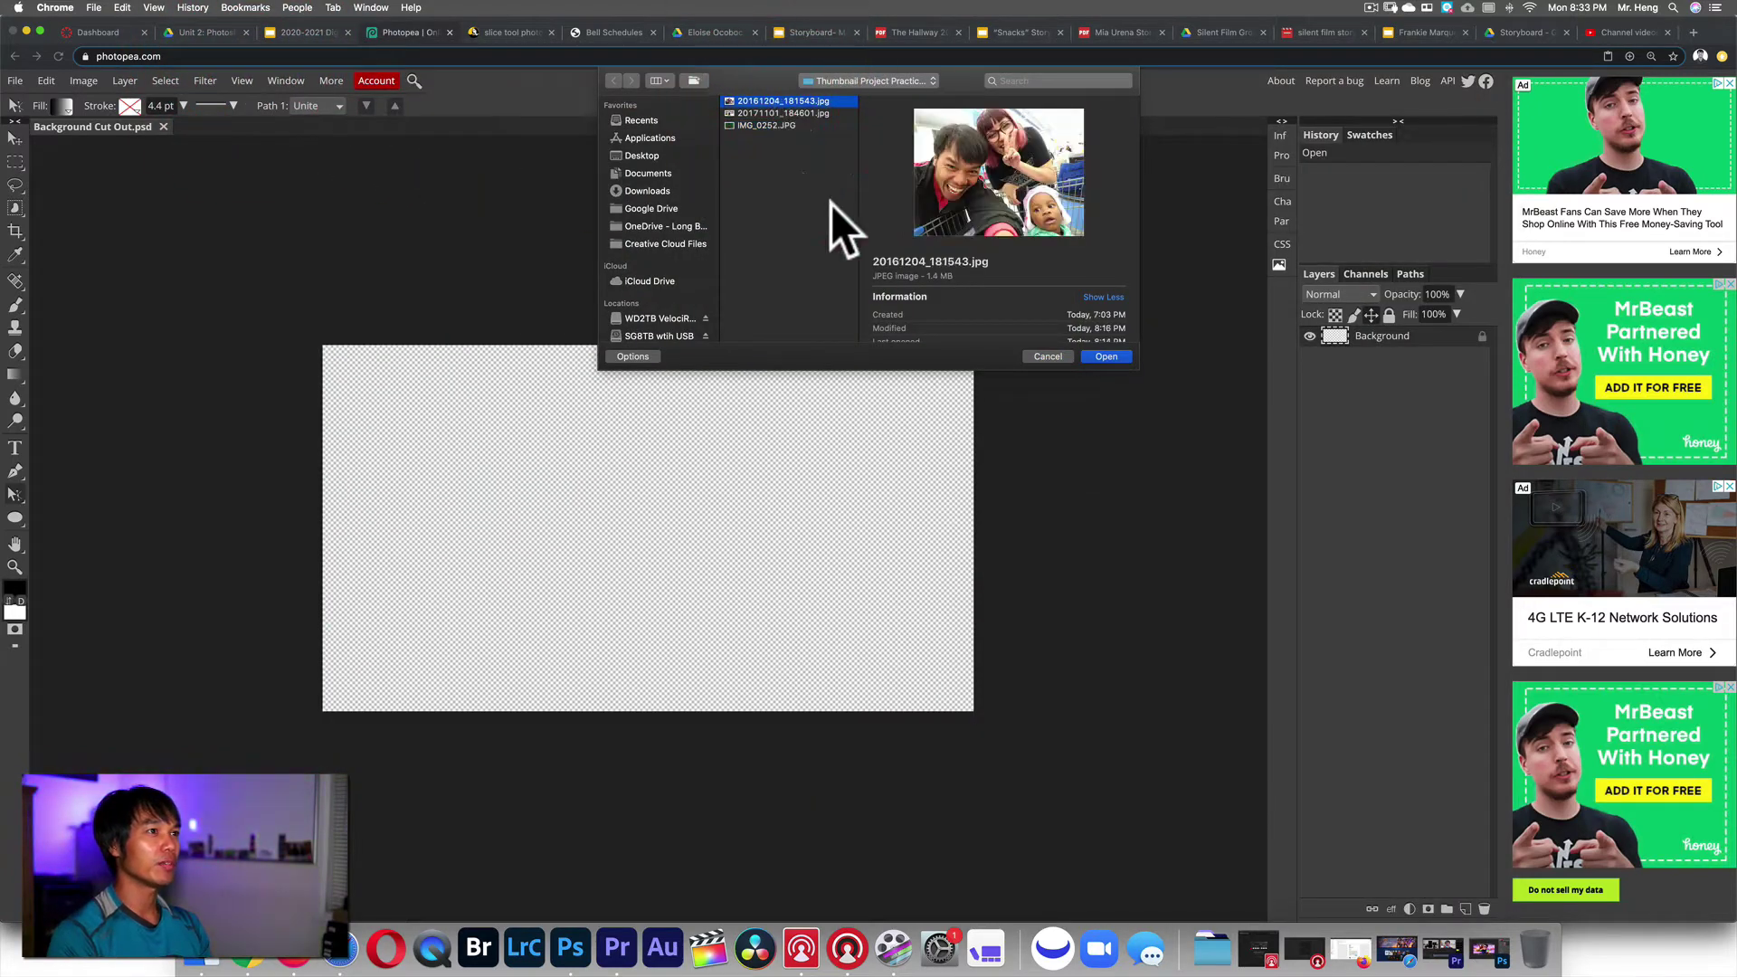
click(1106, 356)
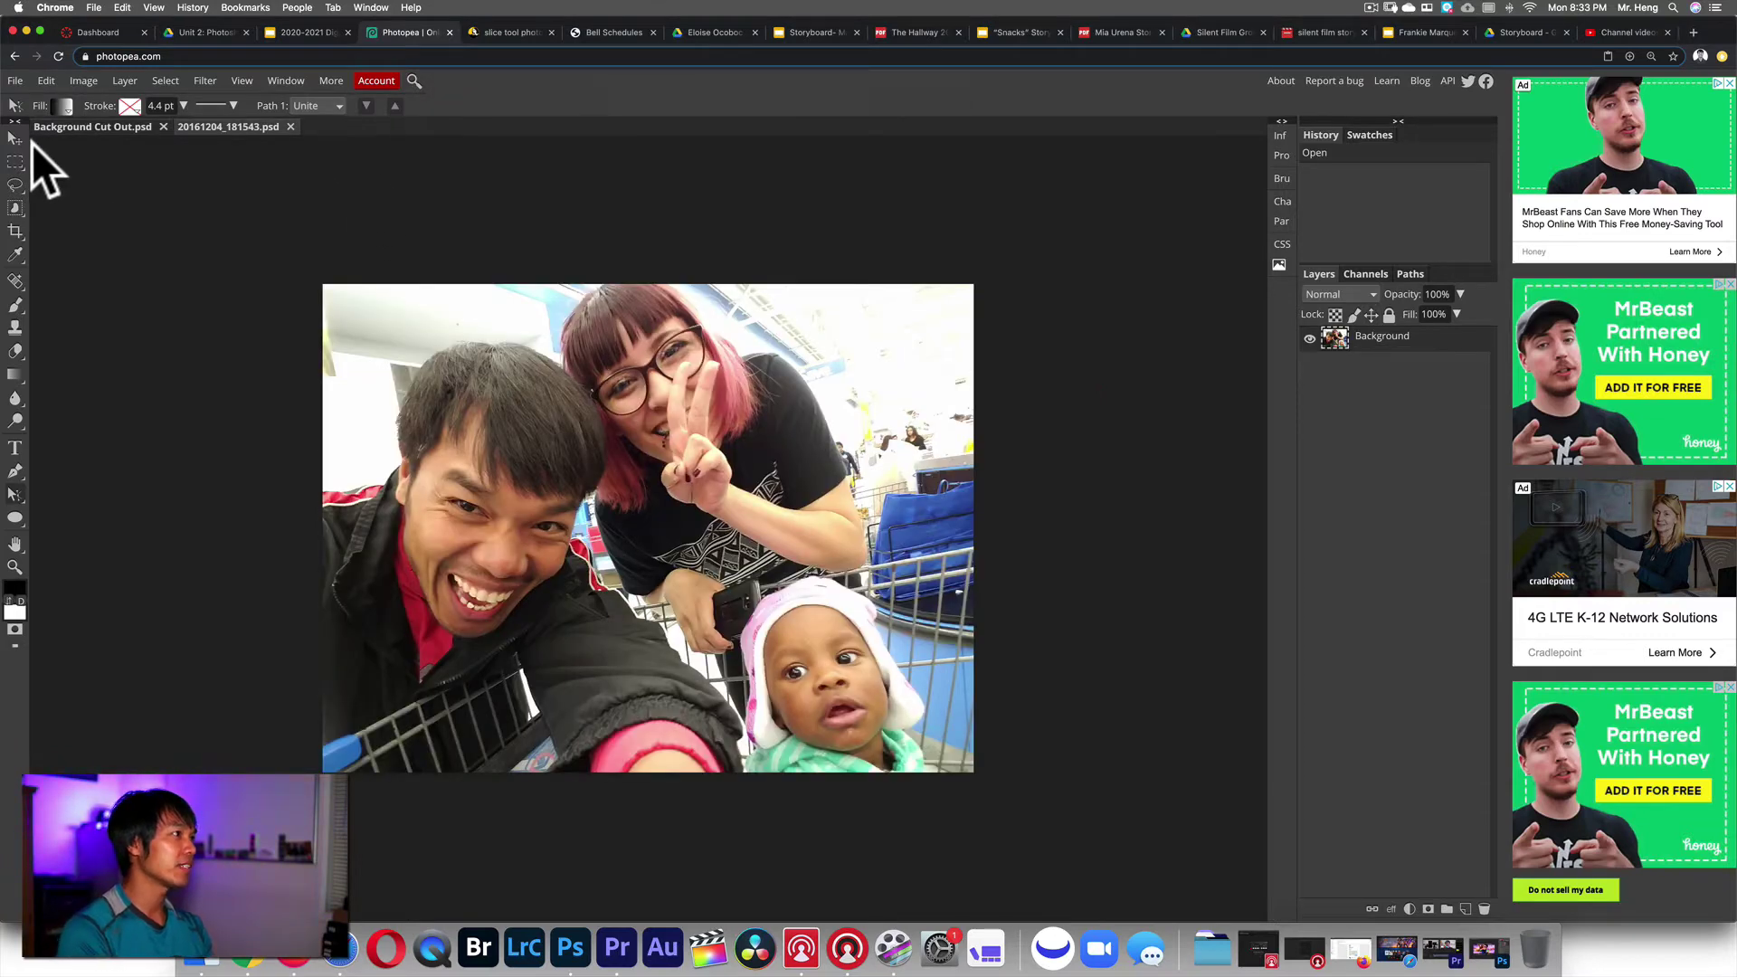
- Copy the photo into the Background Cut Out document with the Move tool and align it with the canvas's upper edge
click(22, 142)
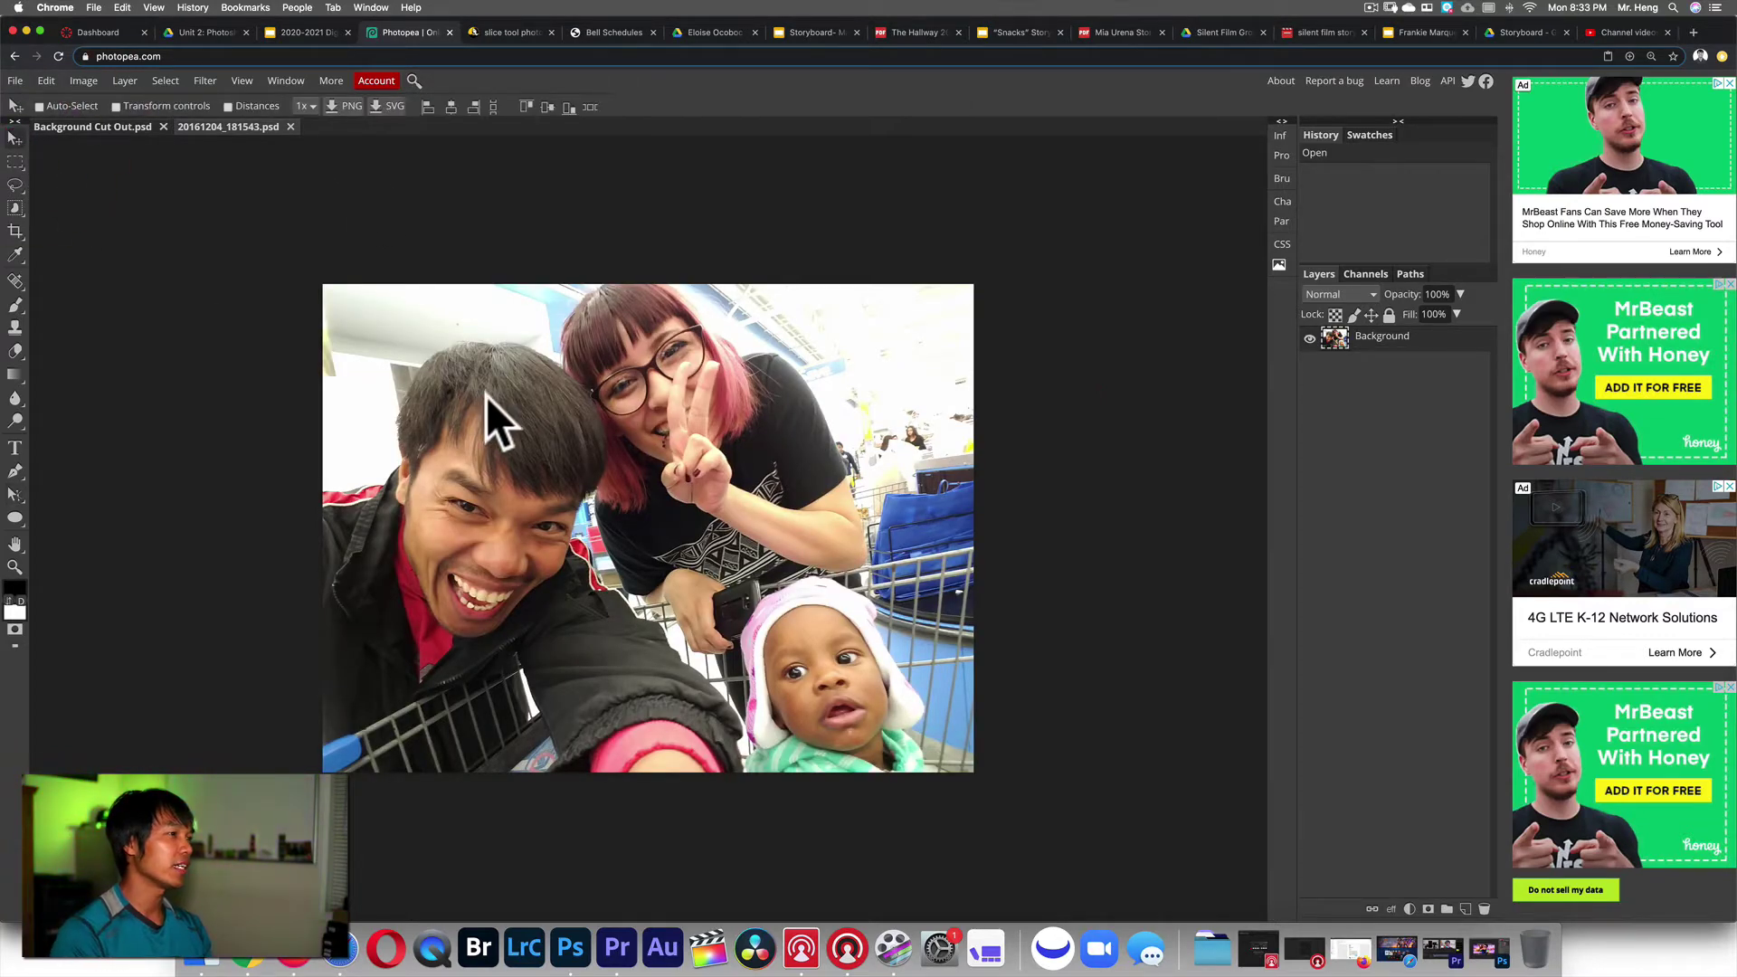
mouse_move(489, 396)
mouse_down()
mouse_move(205, 221)
mouse_move(113, 127)
mouse_move(165, 192)
mouse_move(511, 396)
mouse_move(486, 414)
mouse_up()
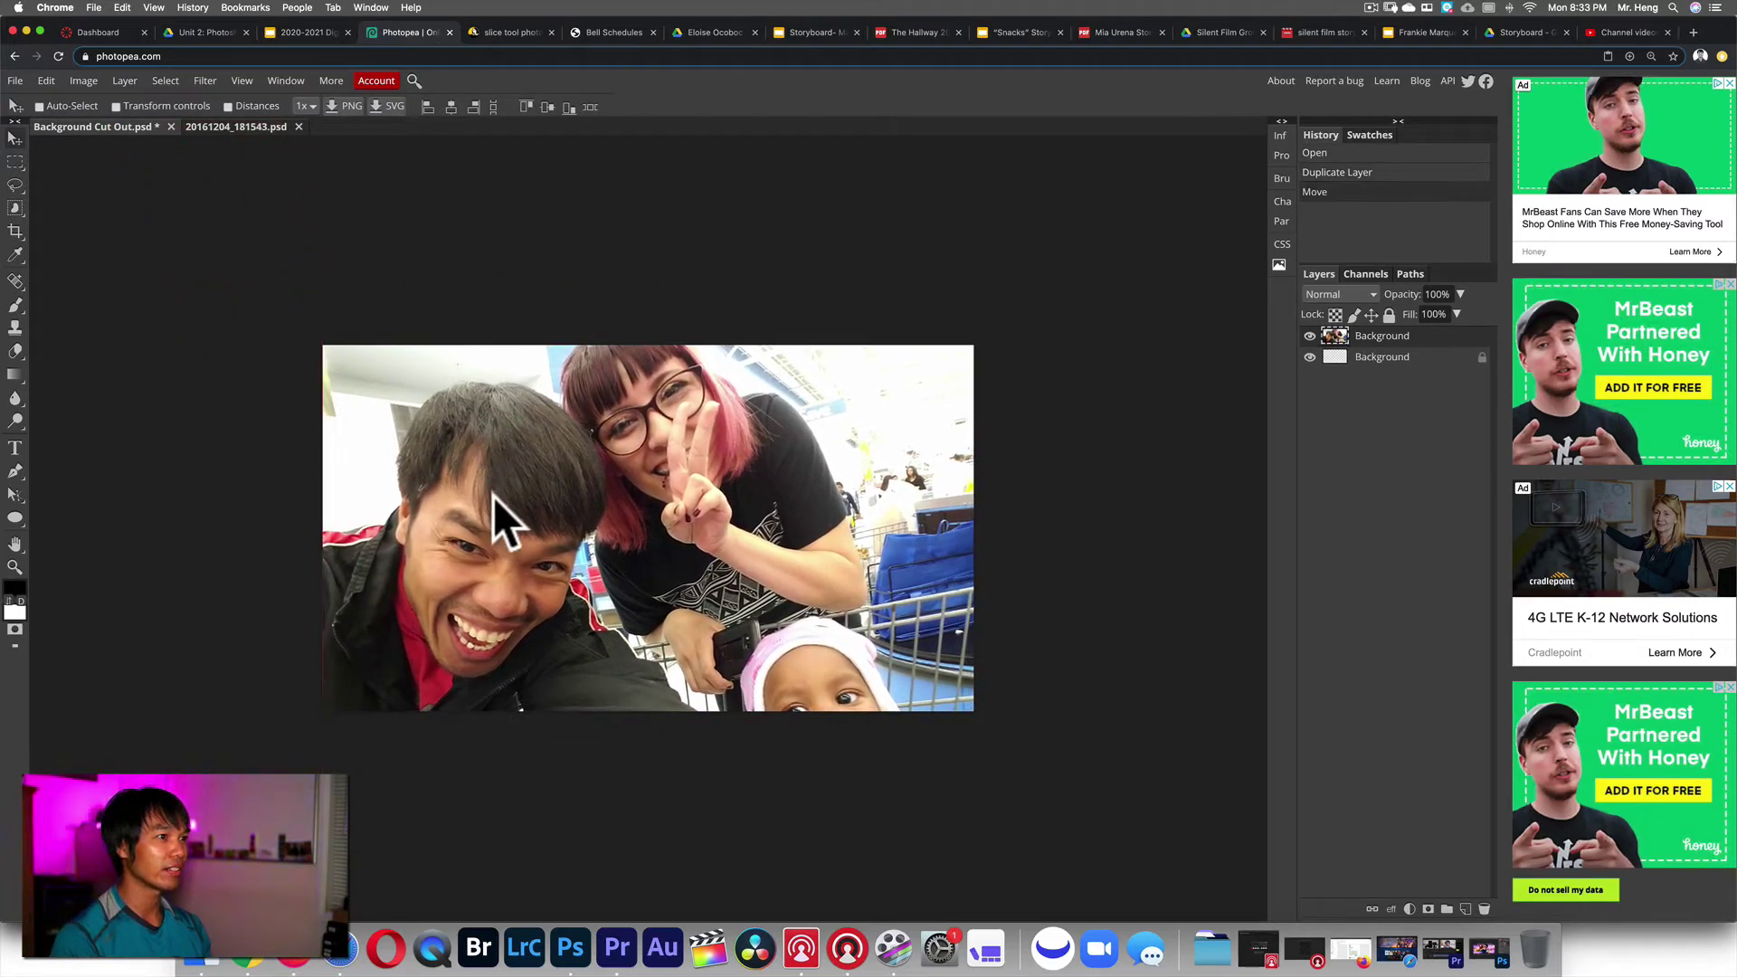
drag(802, 467, 800, 491)
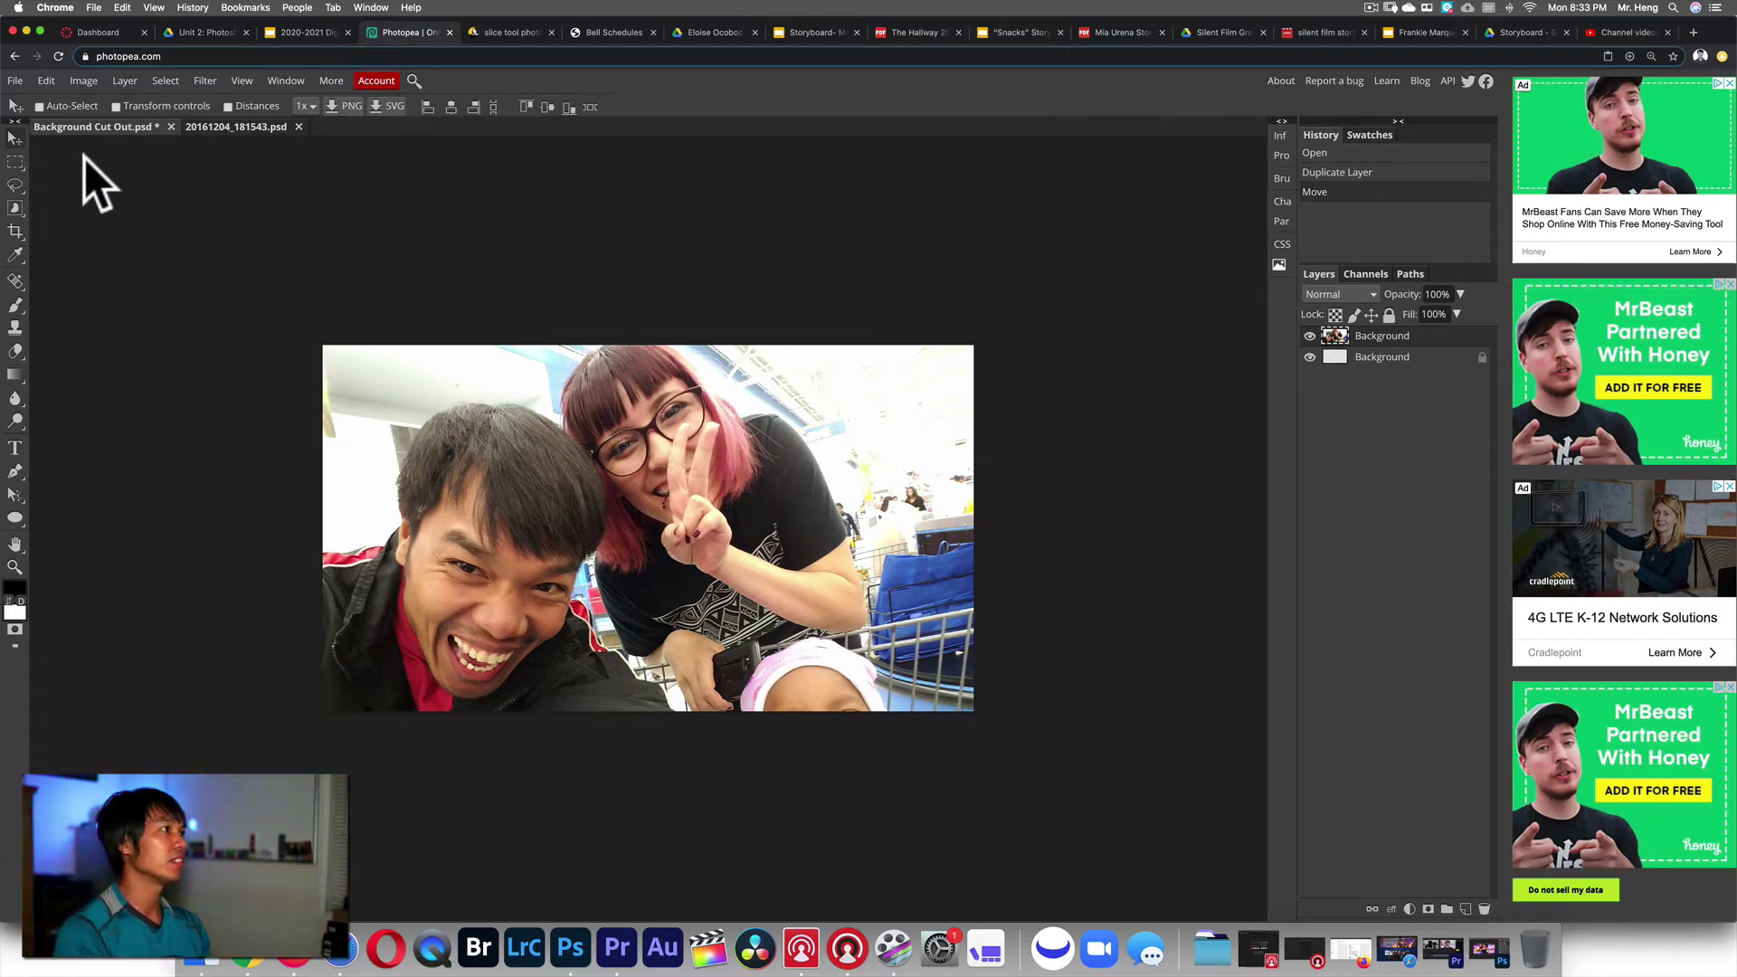
- Enlarge the photo layer proportionally to about 104.69% with Free Transform and shift it slightly upward on the canvas
click(18, 79)
mouse_move(43, 79)
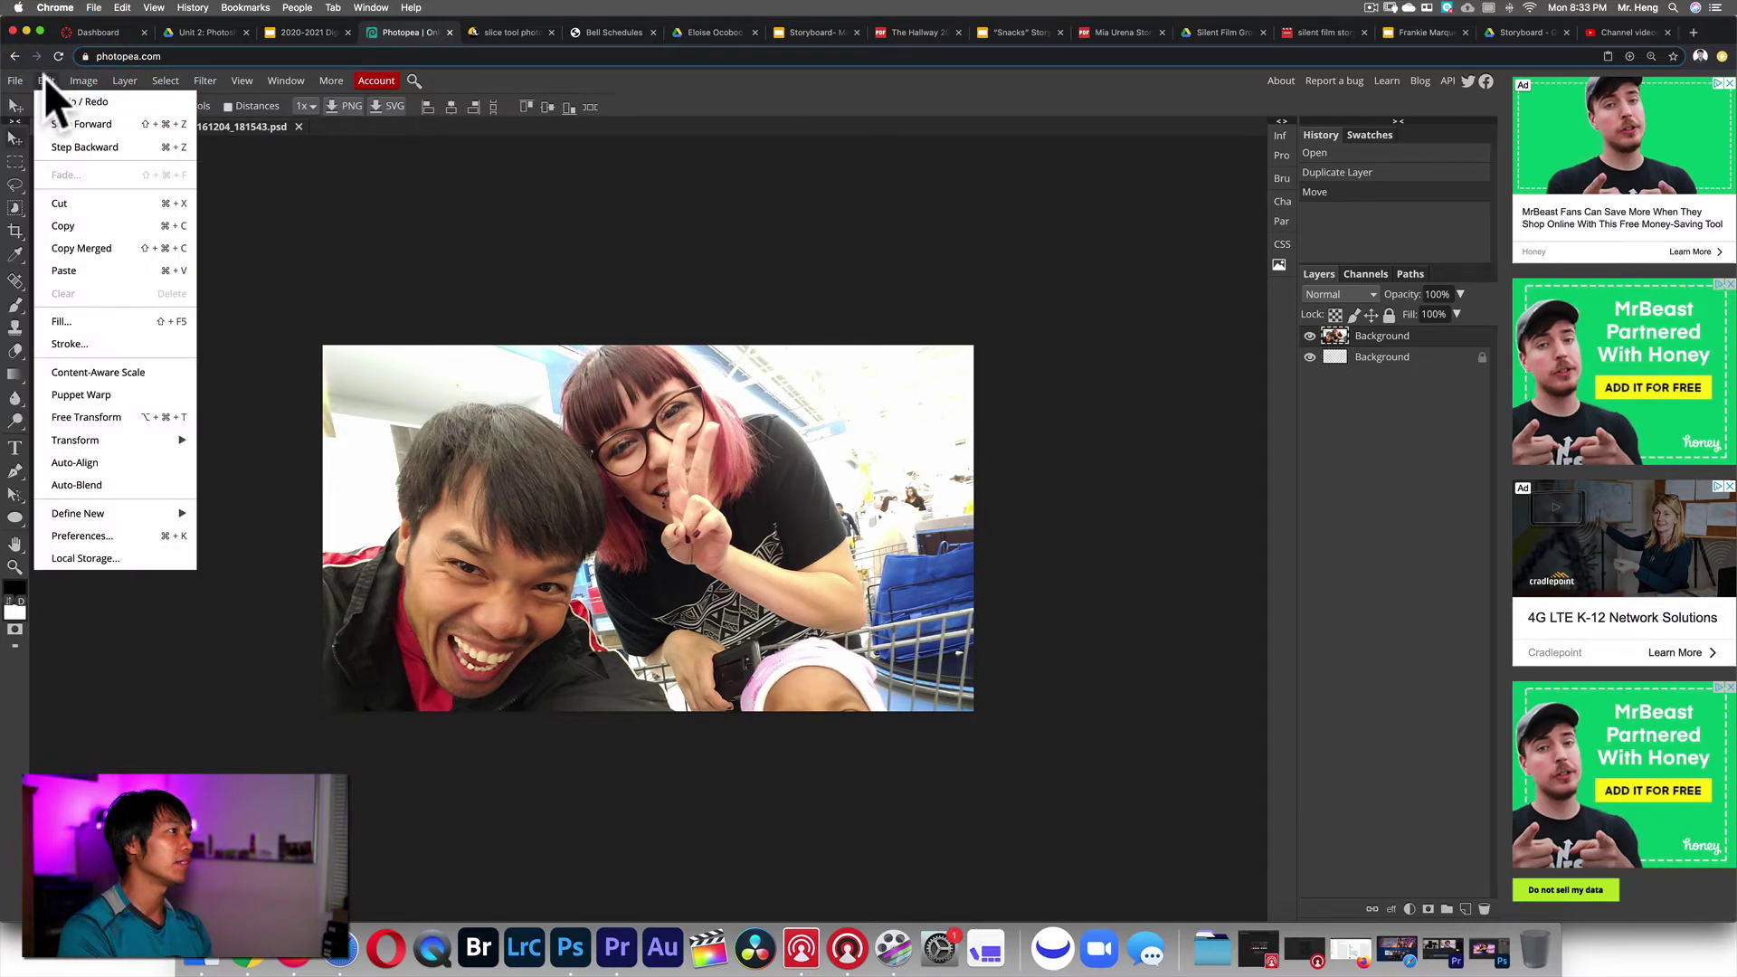
click(145, 412)
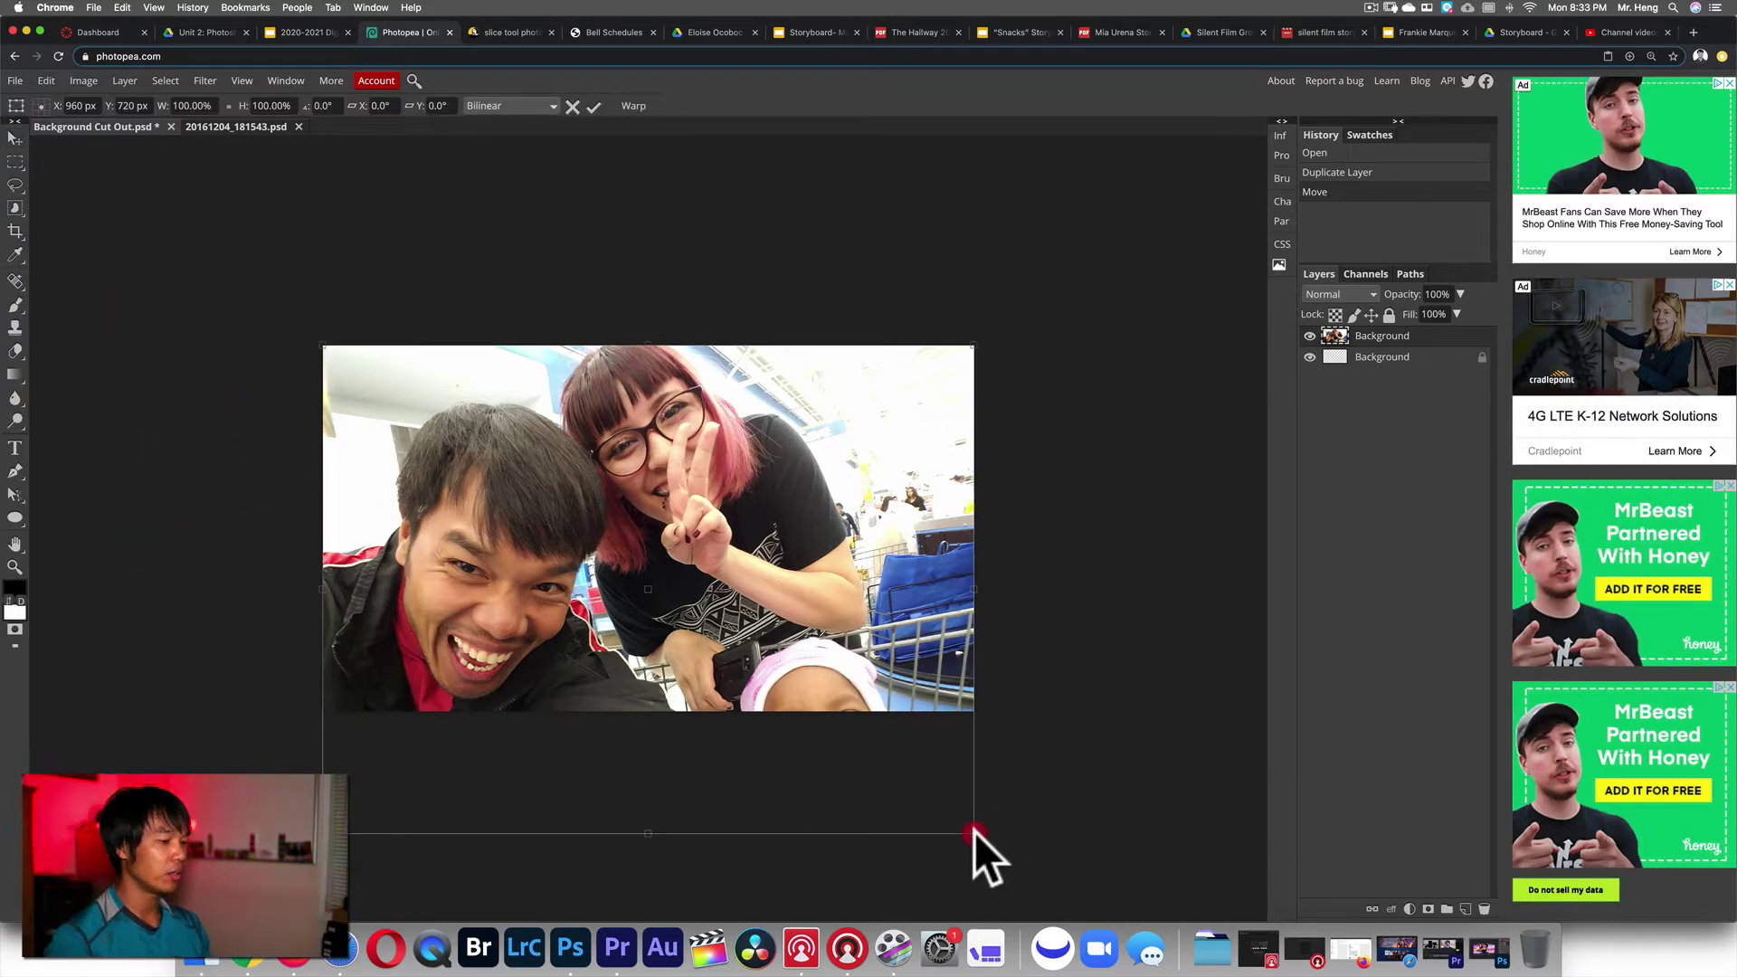
drag(974, 833, 1000, 694)
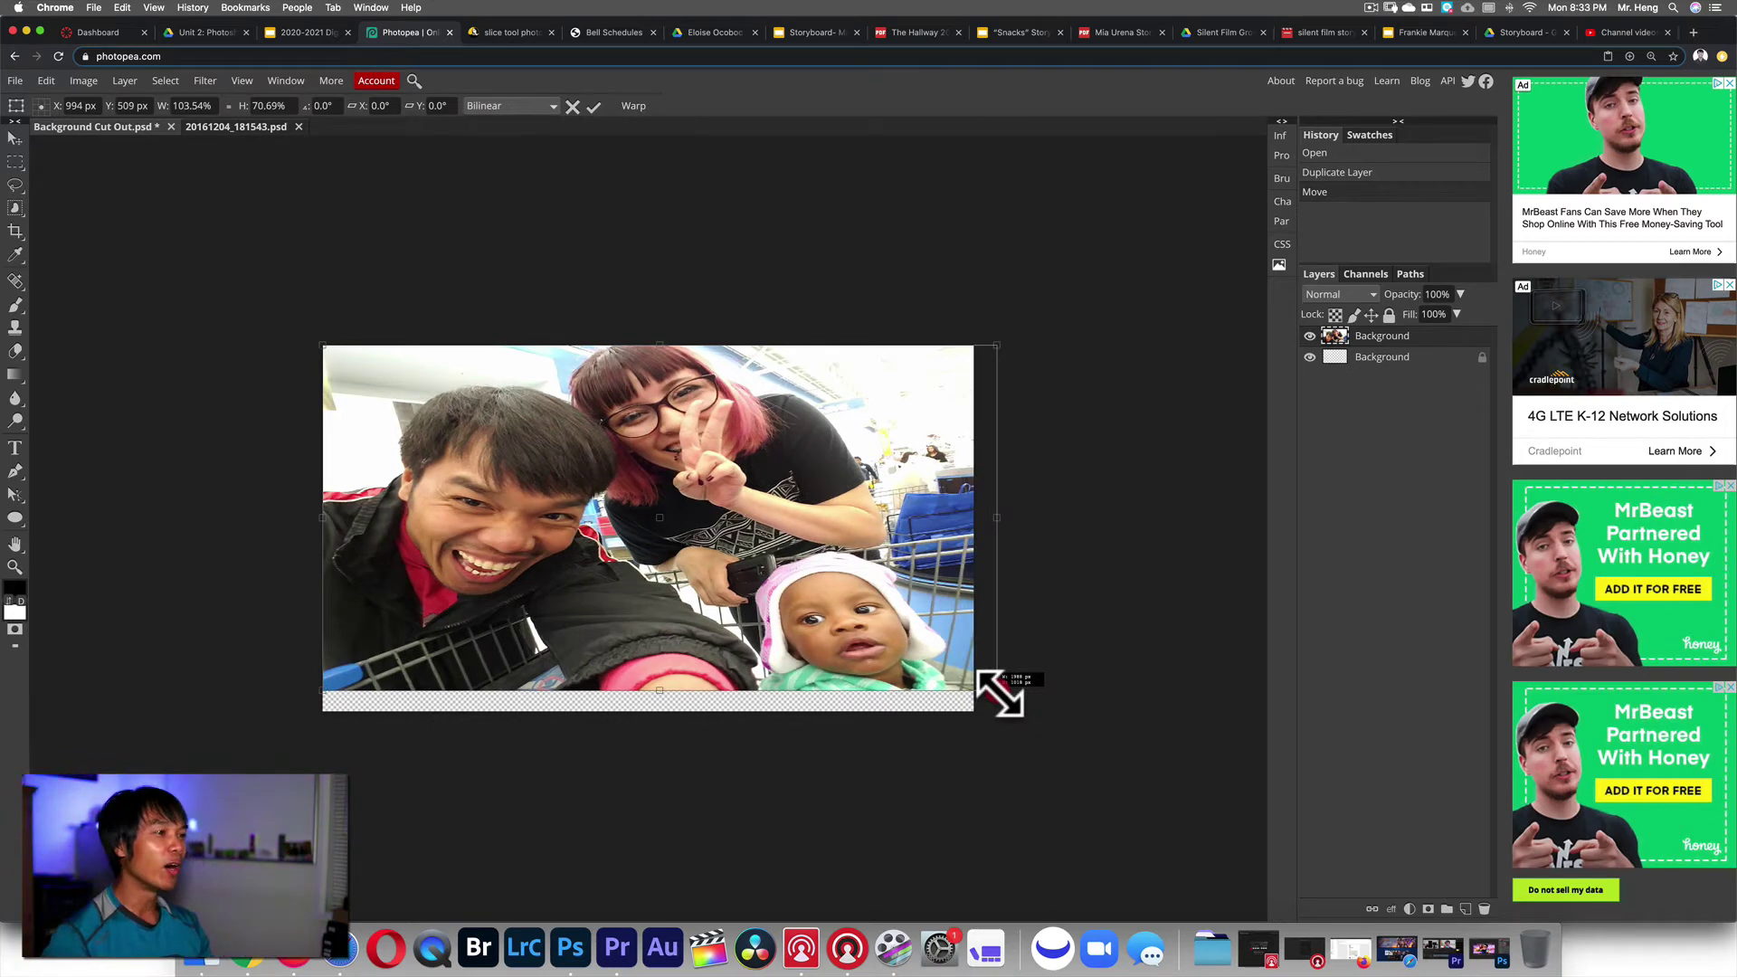
mouse_move(999, 694)
mouse_down()
mouse_move(826, 616)
mouse_move(1019, 663)
mouse_move(1121, 744)
mouse_move(1006, 704)
mouse_up()
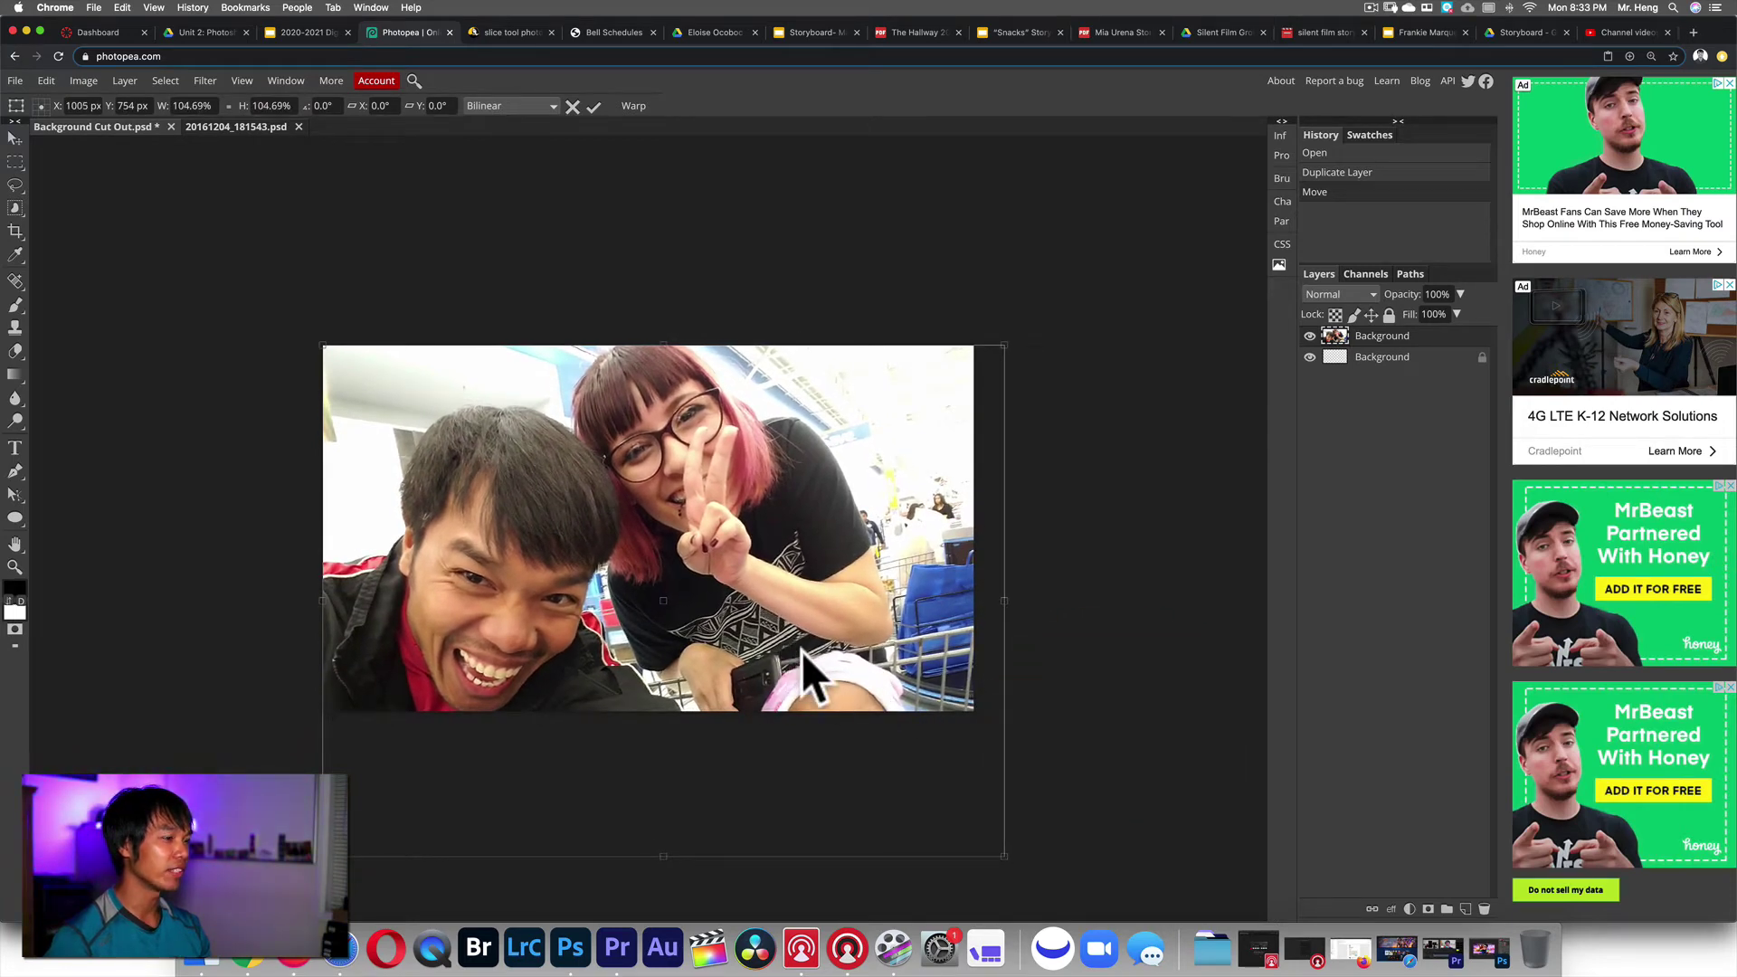
drag(796, 648, 797, 636)
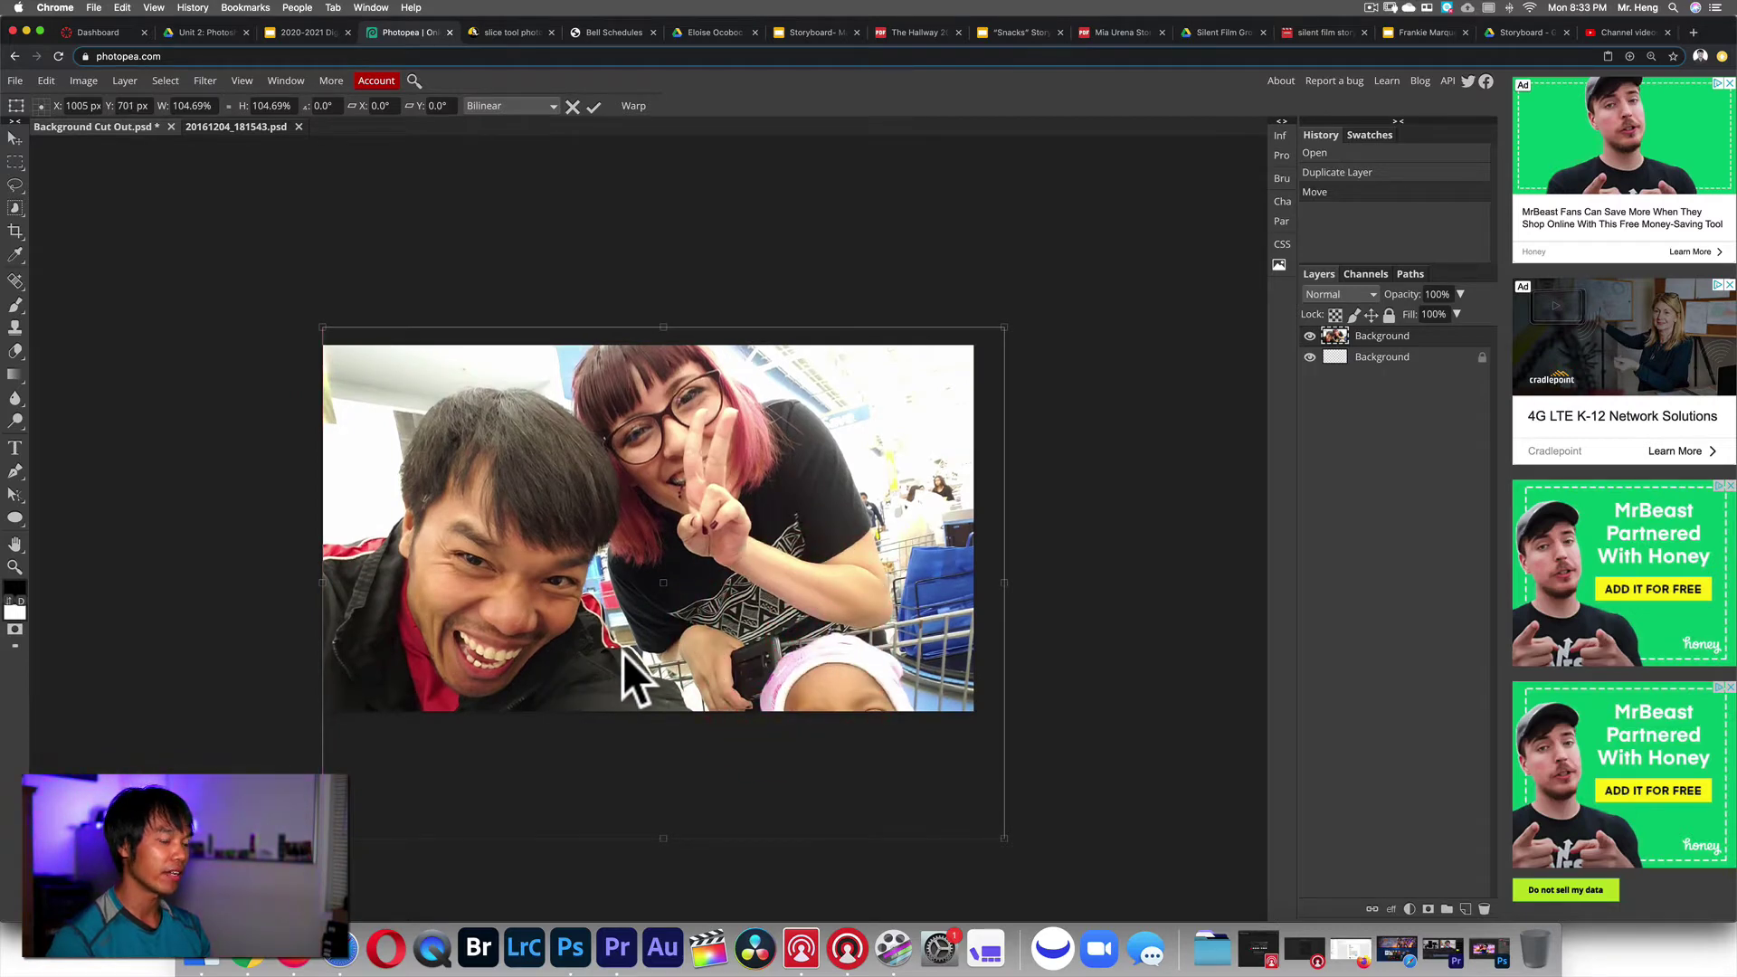
key(Return)
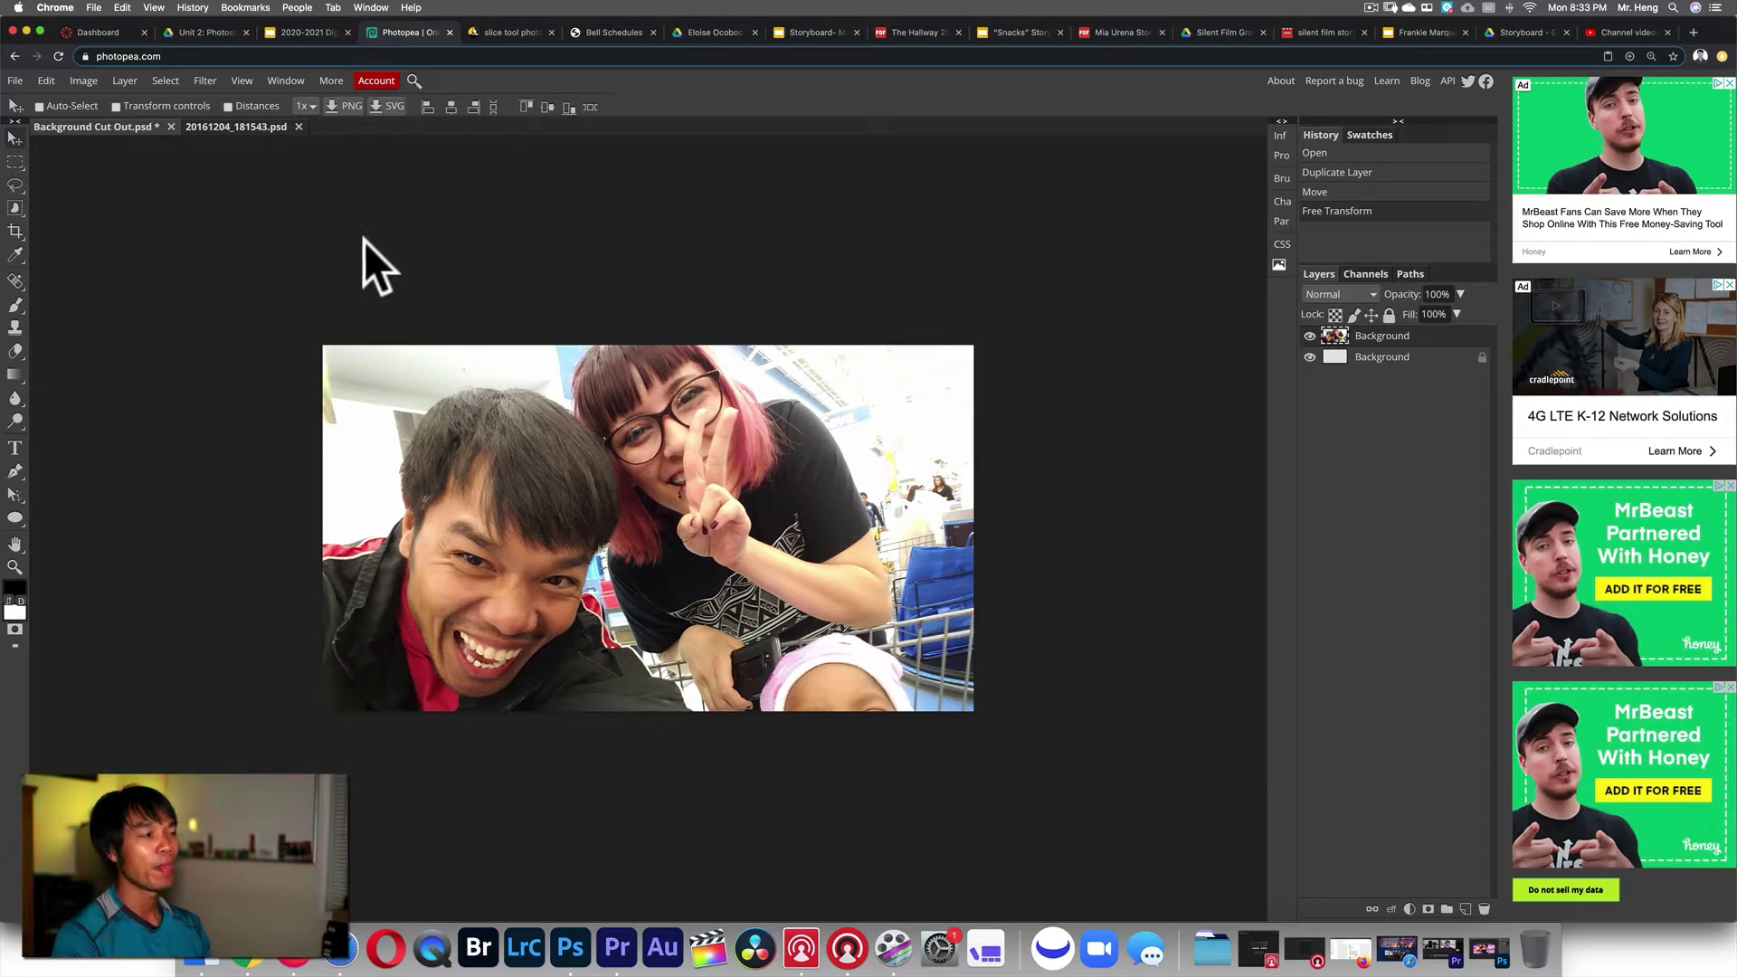
- Consult the agenda slide, draw a rectangular selection across both people in the Photopea photo with Rectangle Select, and reposition its outline
click(298, 32)
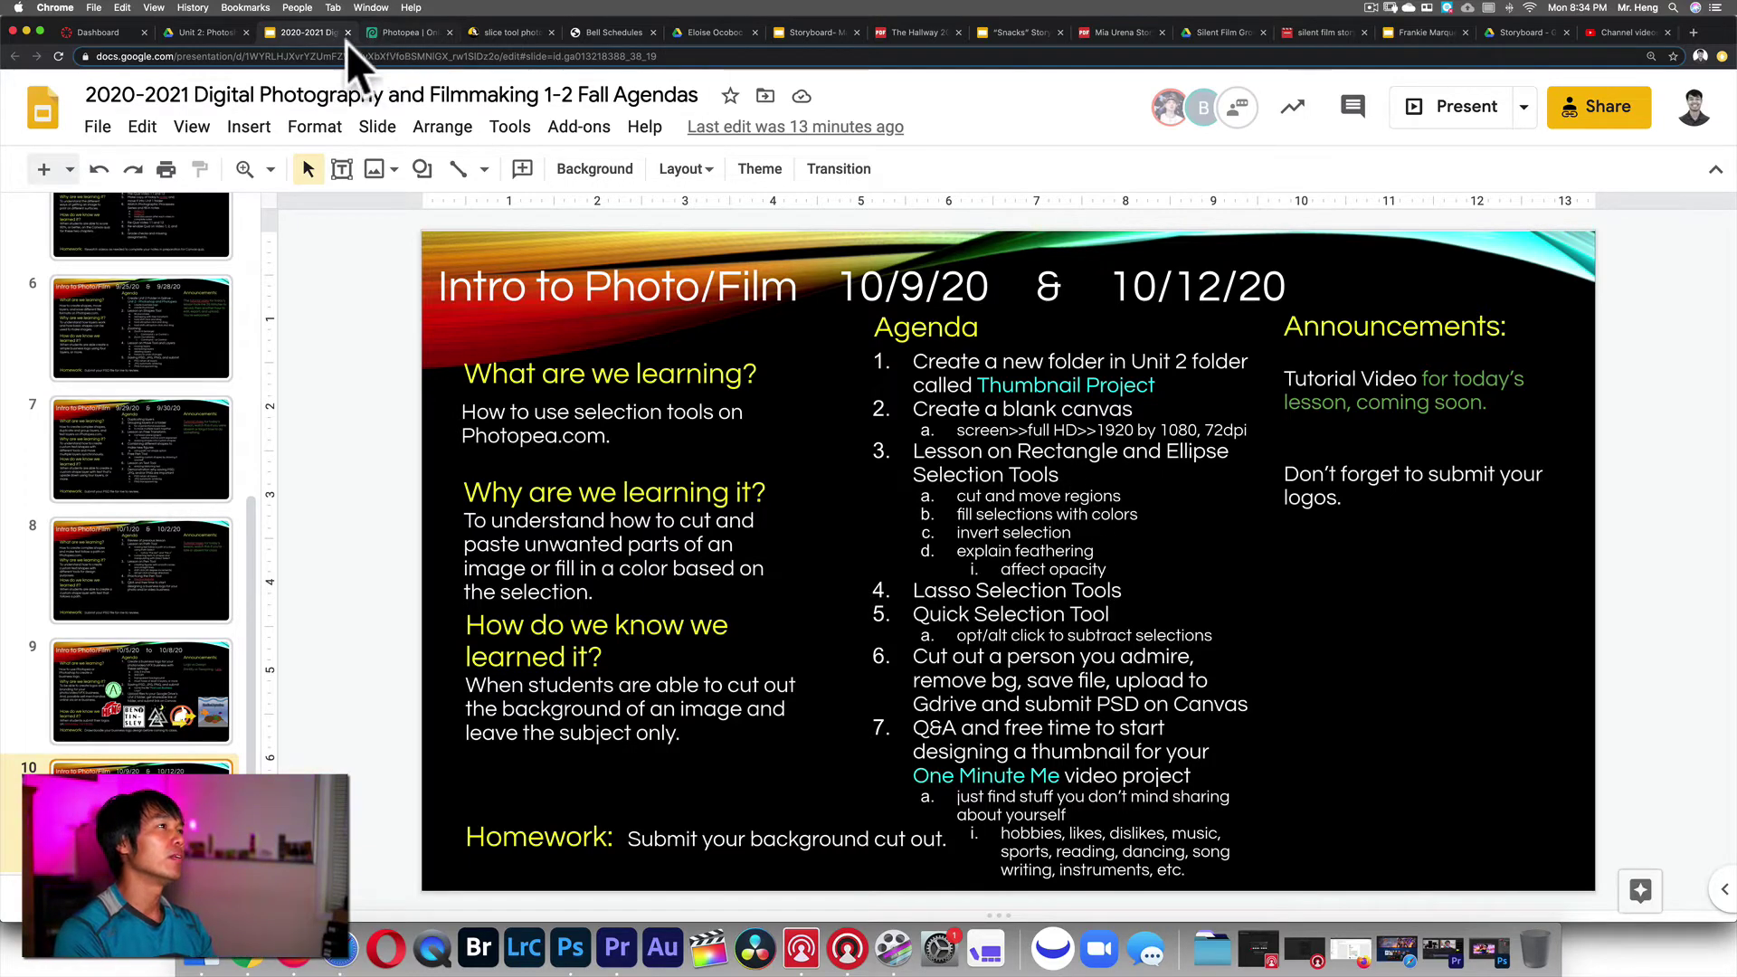
click(391, 32)
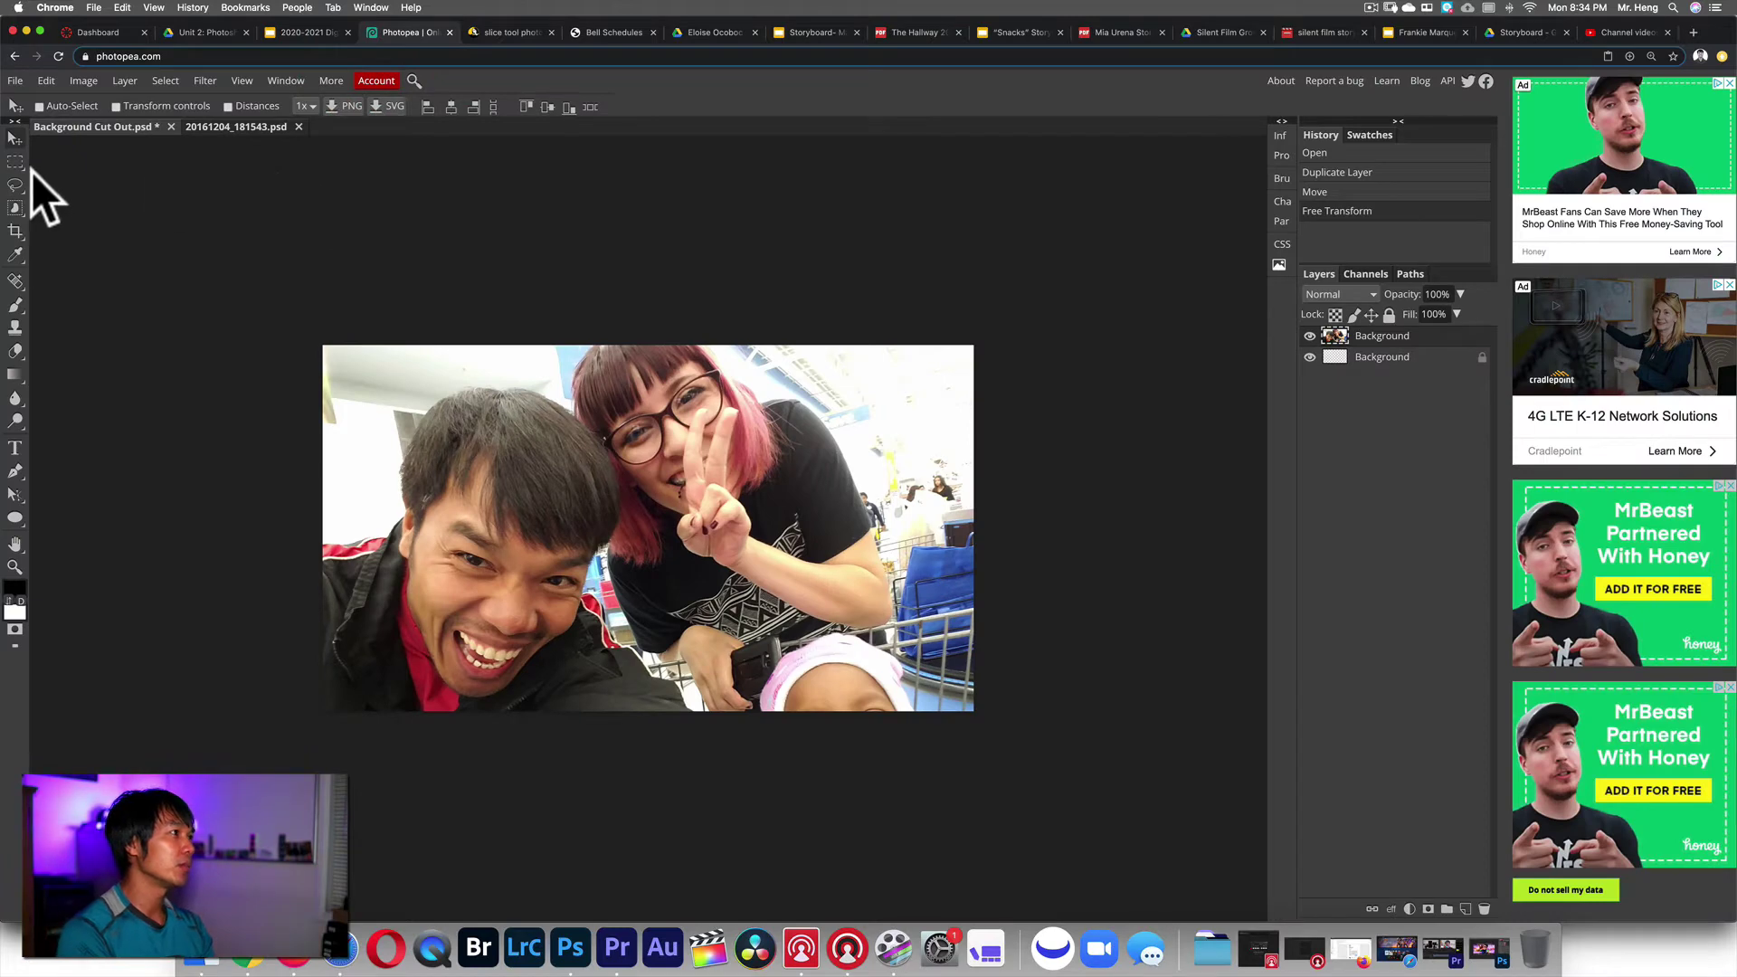
click(21, 166)
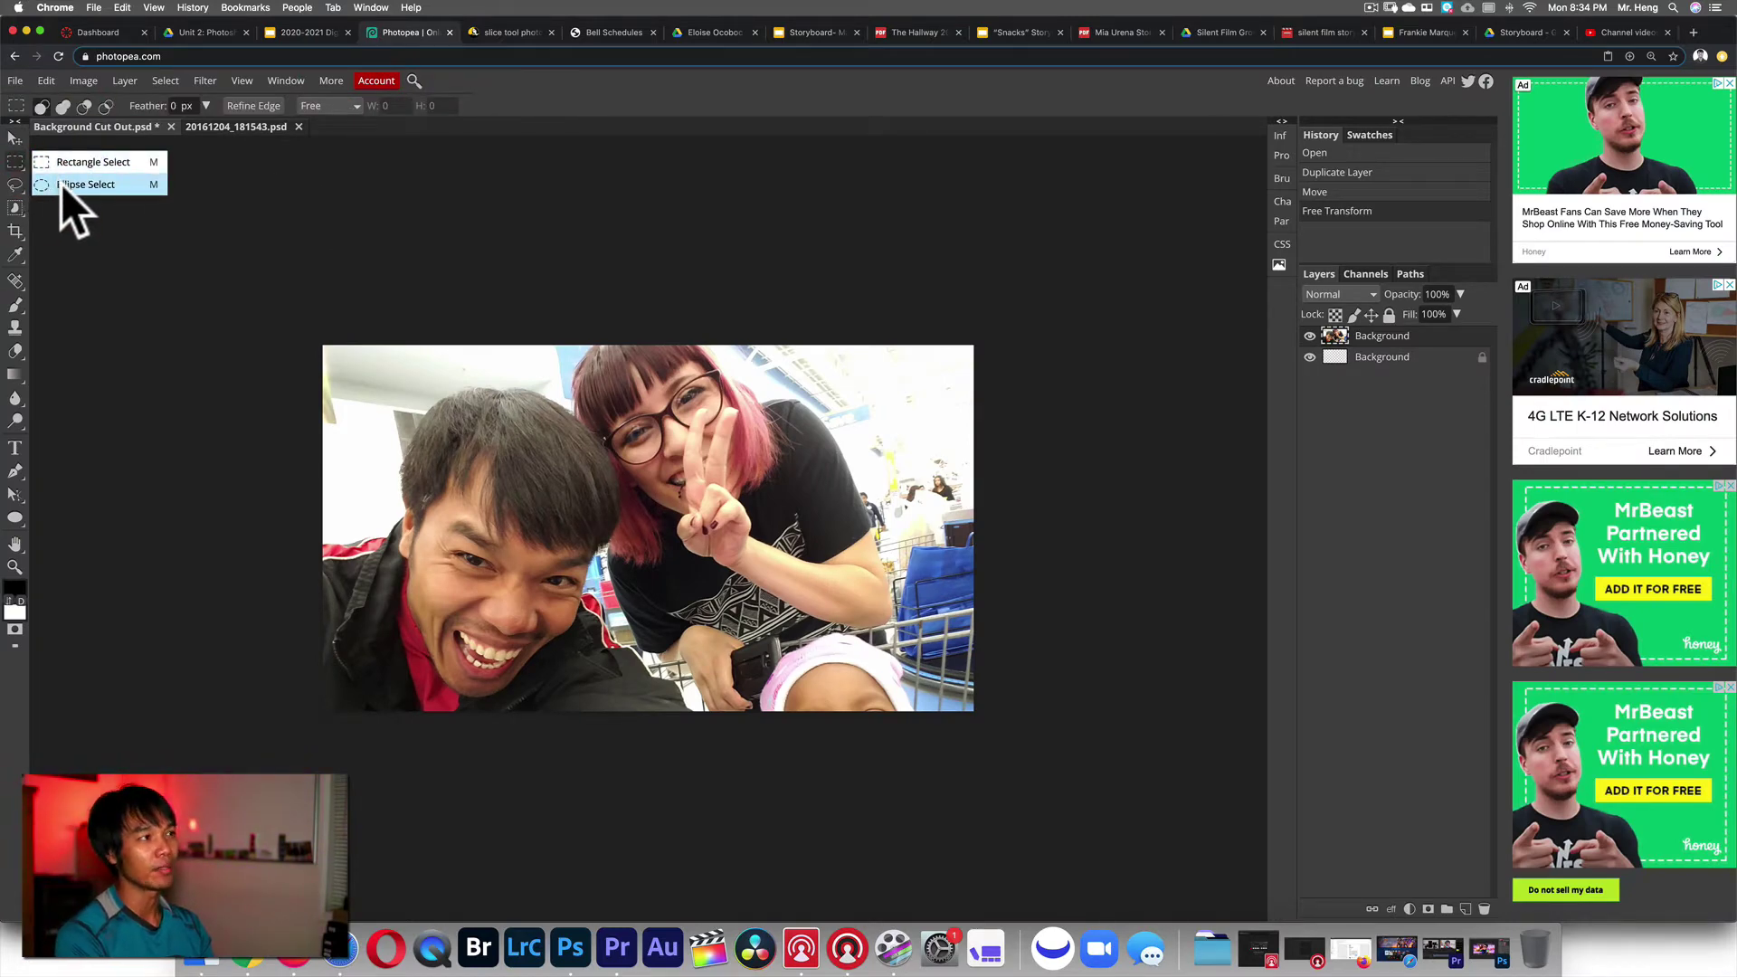
click(67, 160)
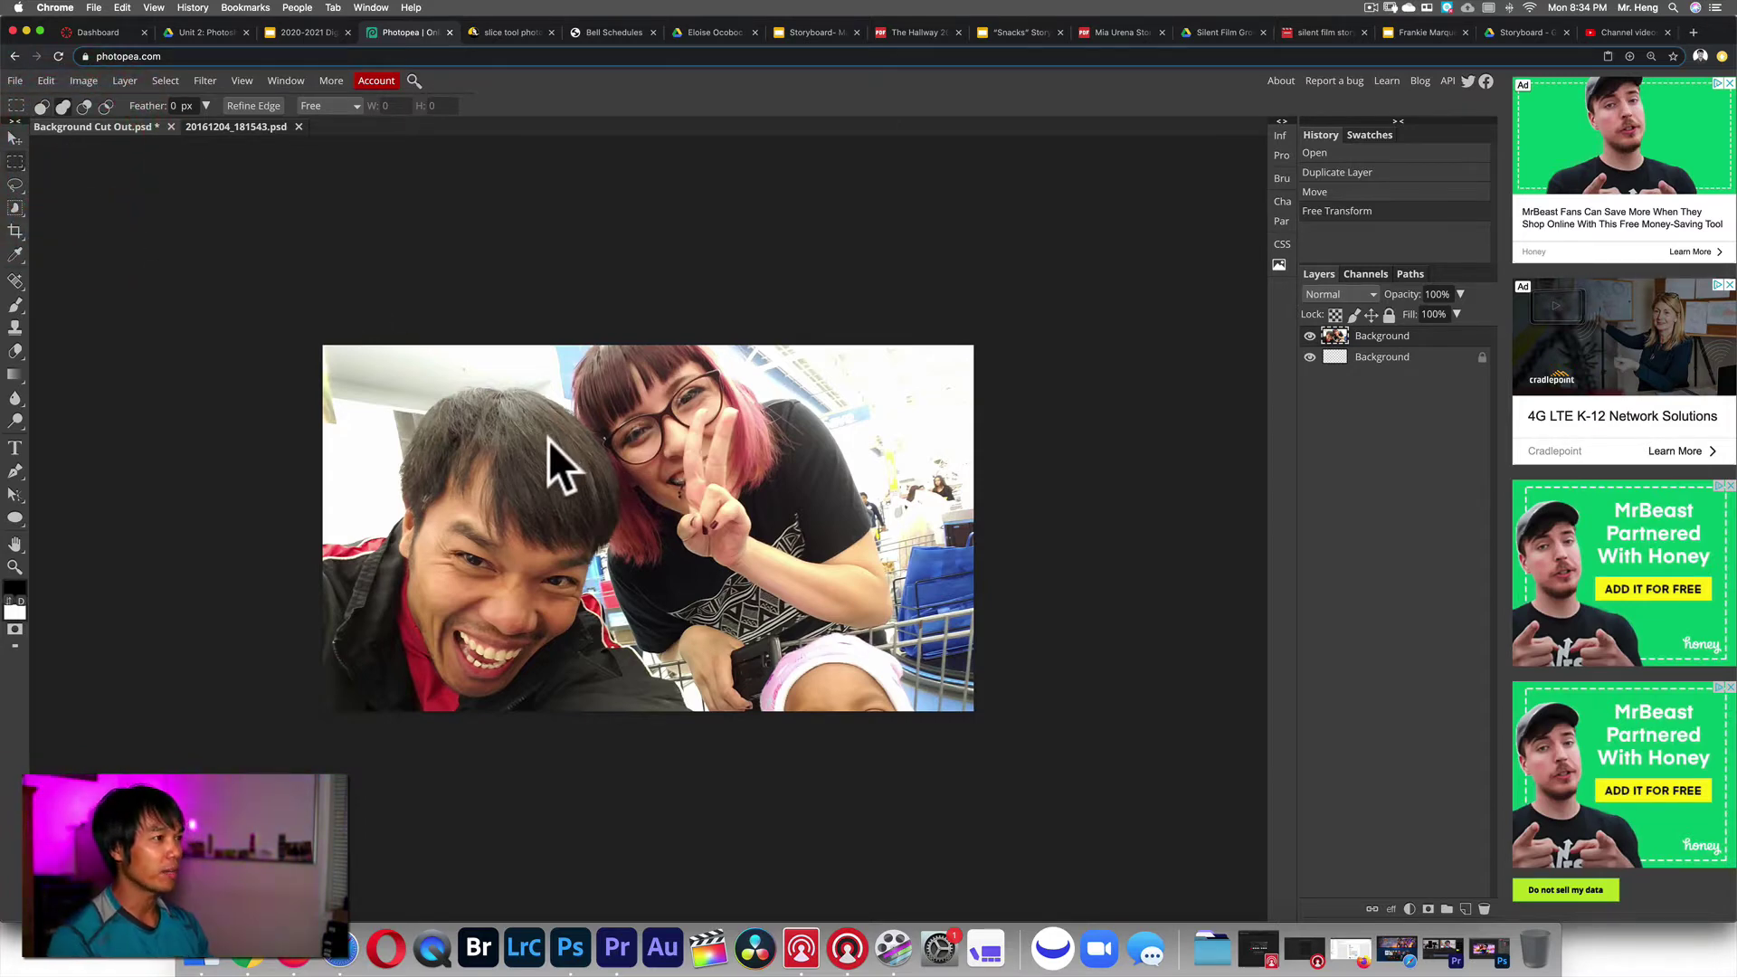
drag(545, 432, 782, 523)
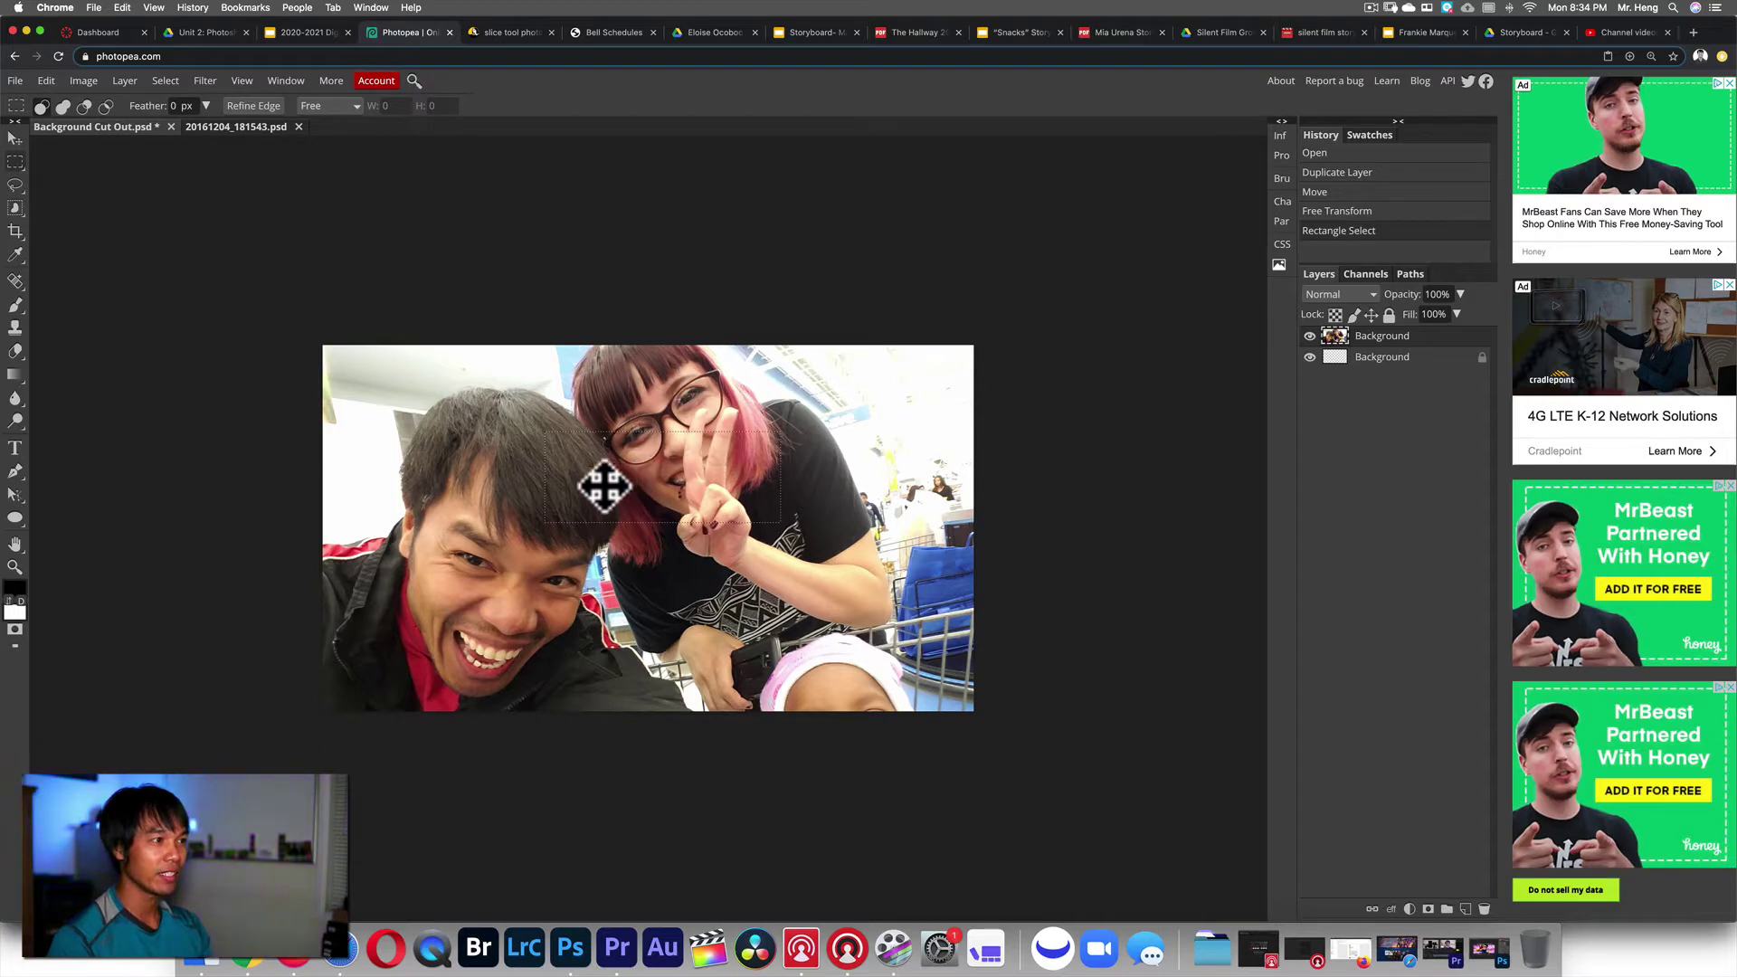
mouse_move(651, 473)
mouse_down()
mouse_move(589, 473)
mouse_move(573, 517)
mouse_move(625, 508)
mouse_move(621, 474)
mouse_move(555, 485)
mouse_move(575, 527)
mouse_move(636, 497)
mouse_move(624, 465)
mouse_move(597, 481)
mouse_move(628, 507)
mouse_move(632, 475)
mouse_up()
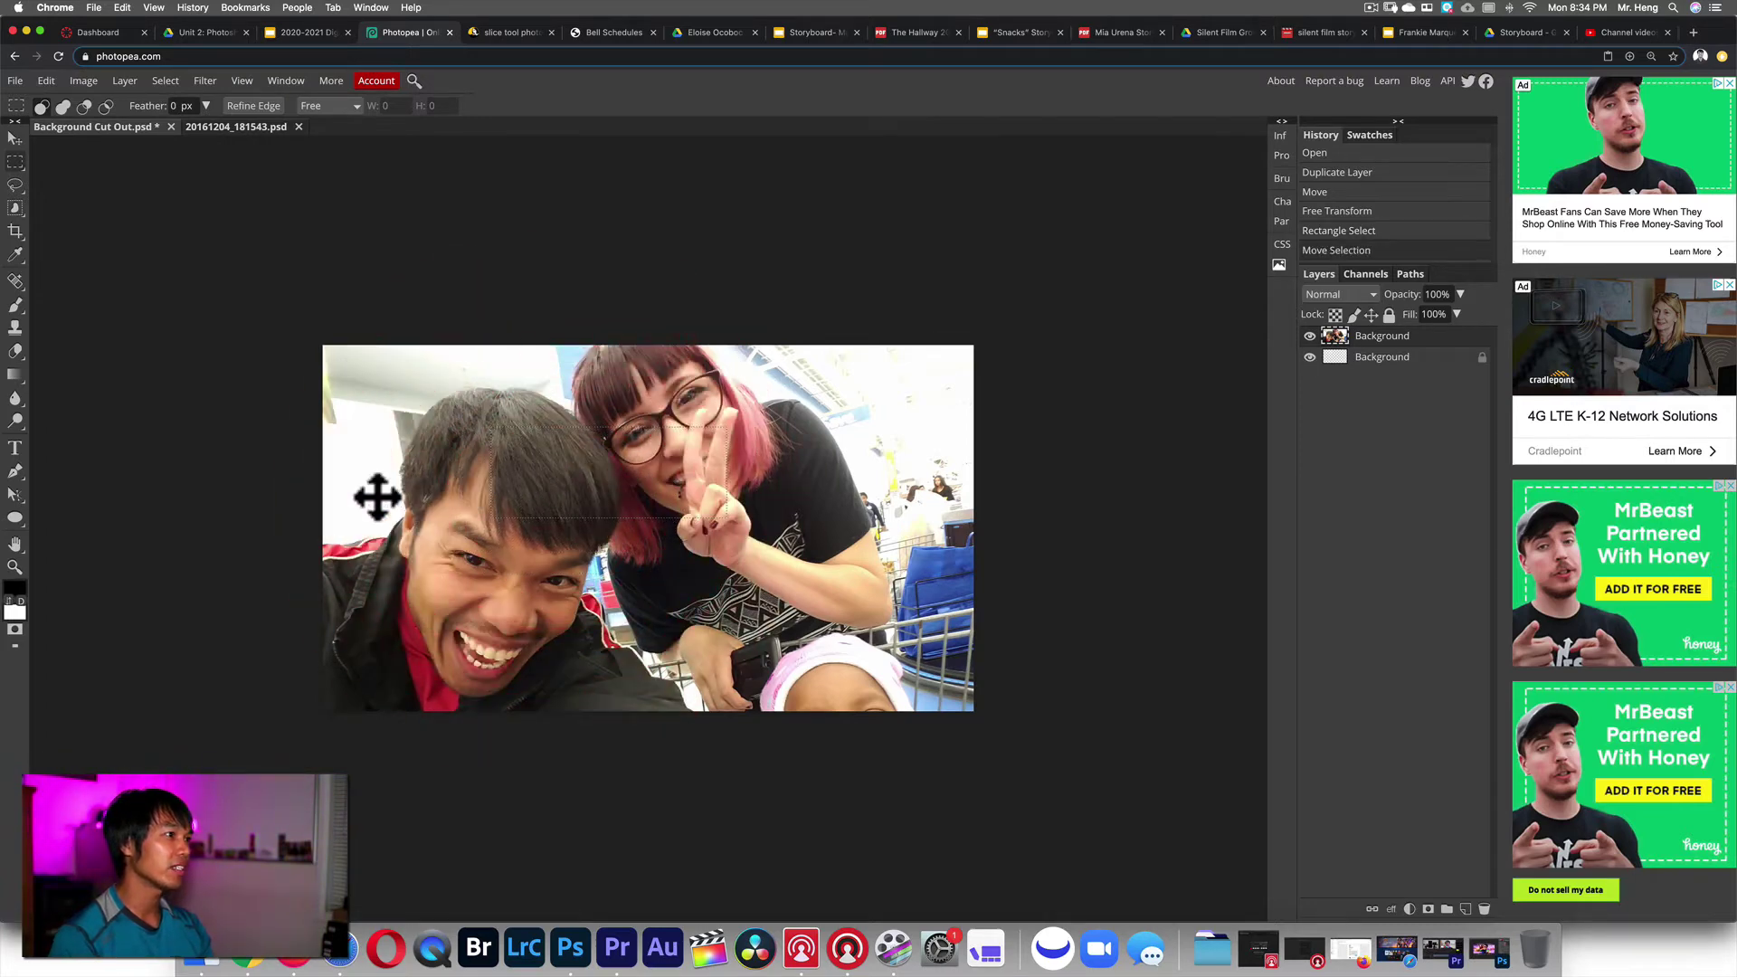
drag(414, 467, 710, 570)
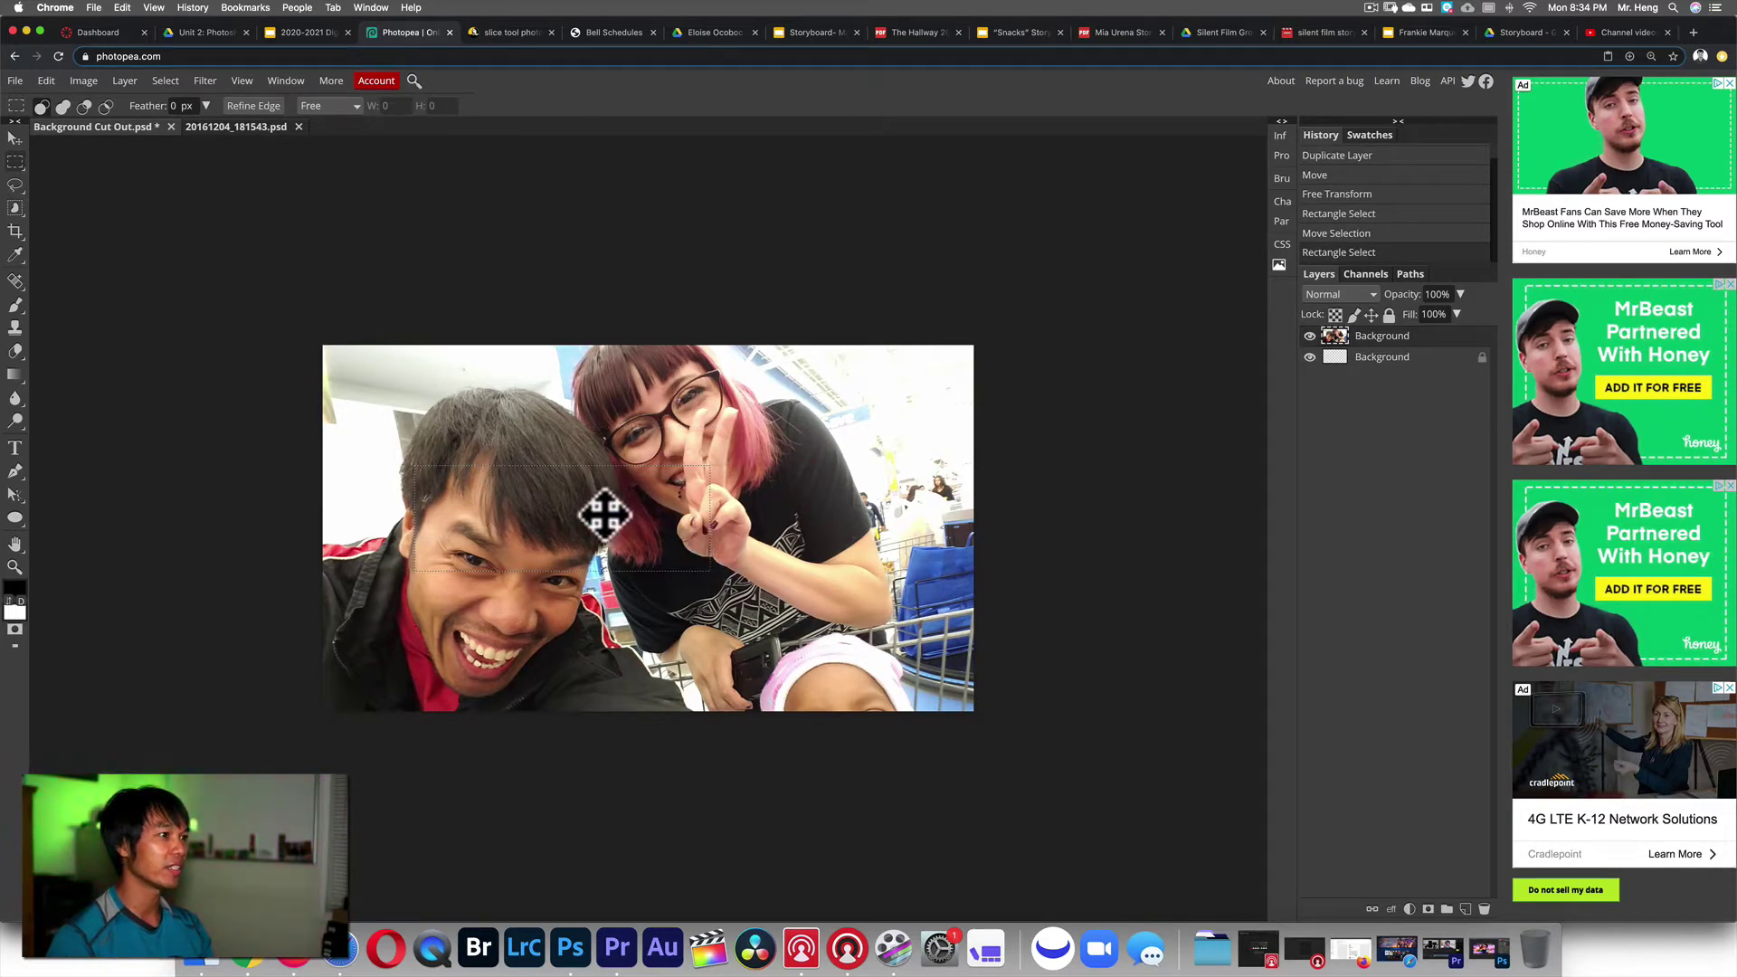
mouse_move(572, 550)
mouse_down()
mouse_move(640, 512)
mouse_move(547, 508)
mouse_move(601, 555)
mouse_up()
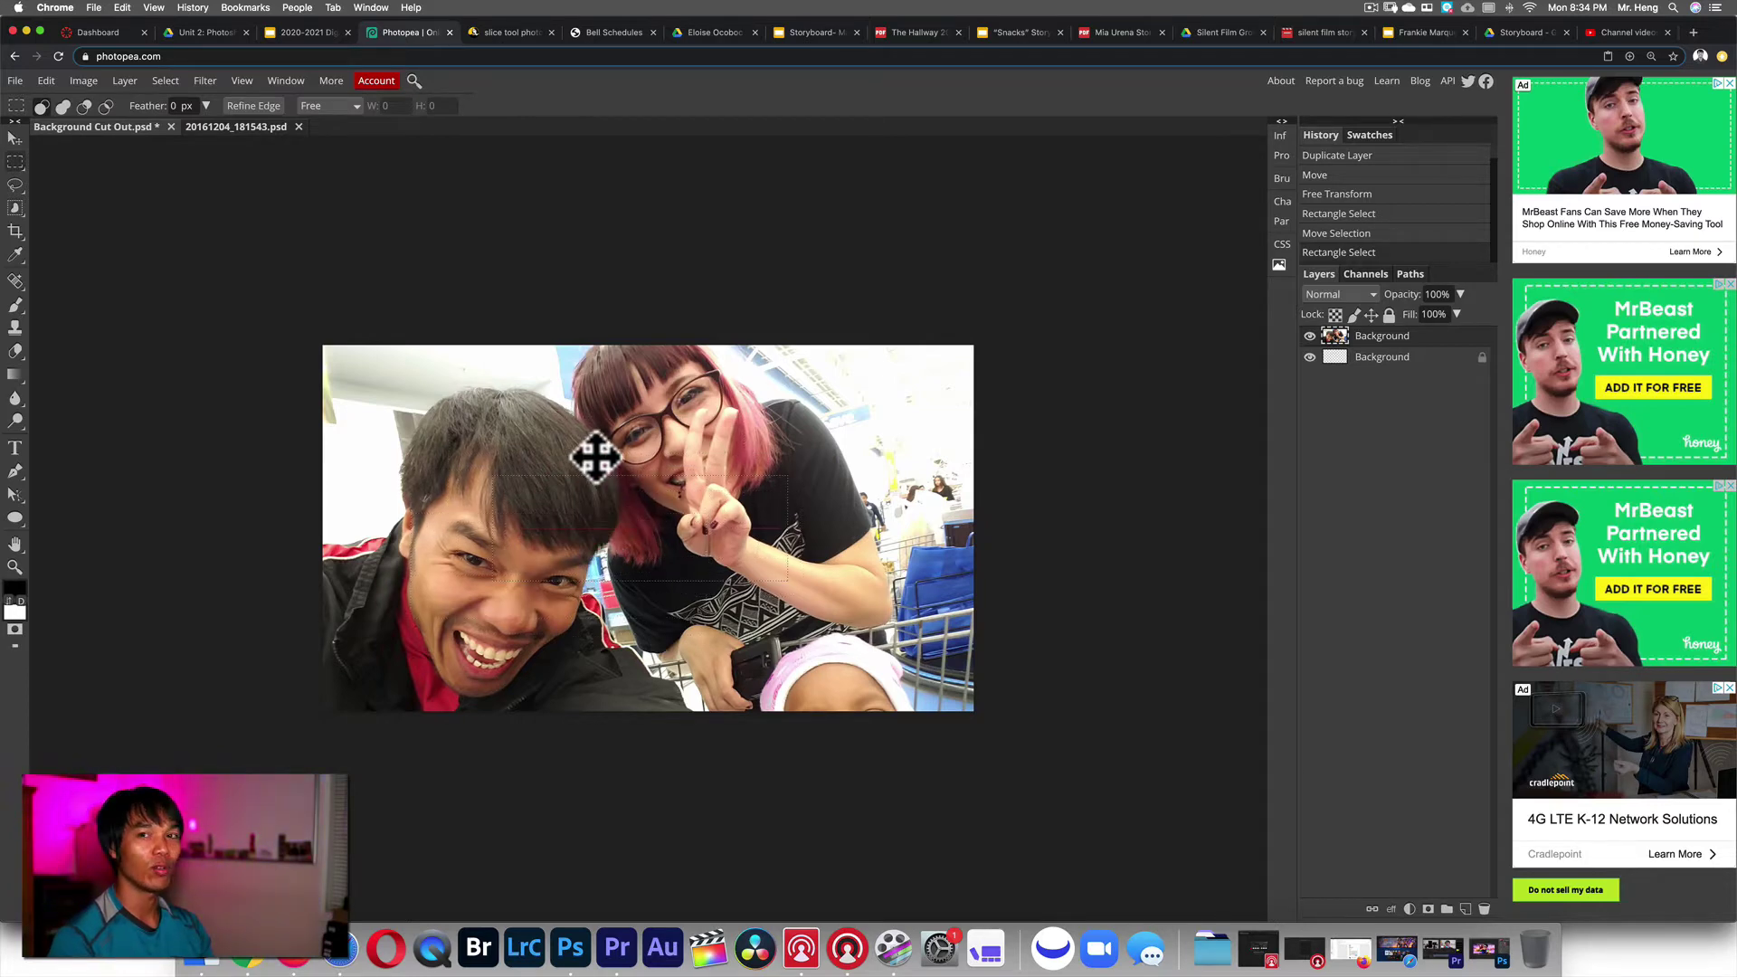
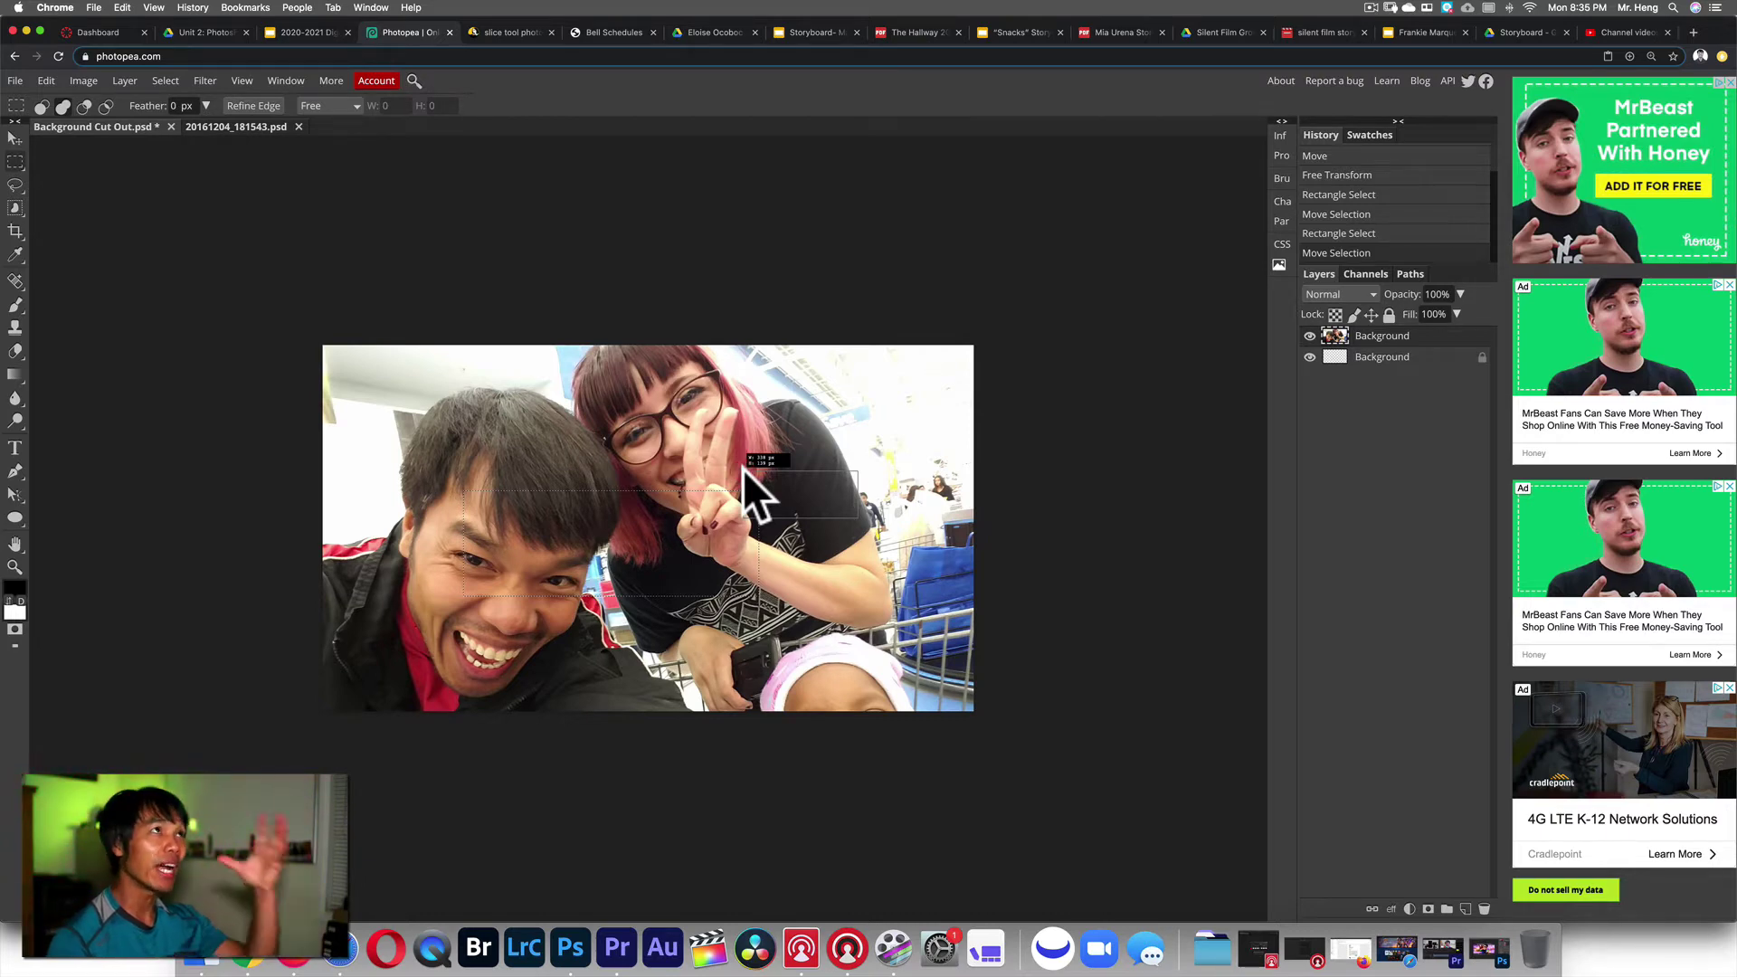
- Add two overlapping rectangles to the selection in Union mode and shift the combined outline slightly in new-selection mode
drag(742, 469, 742, 470)
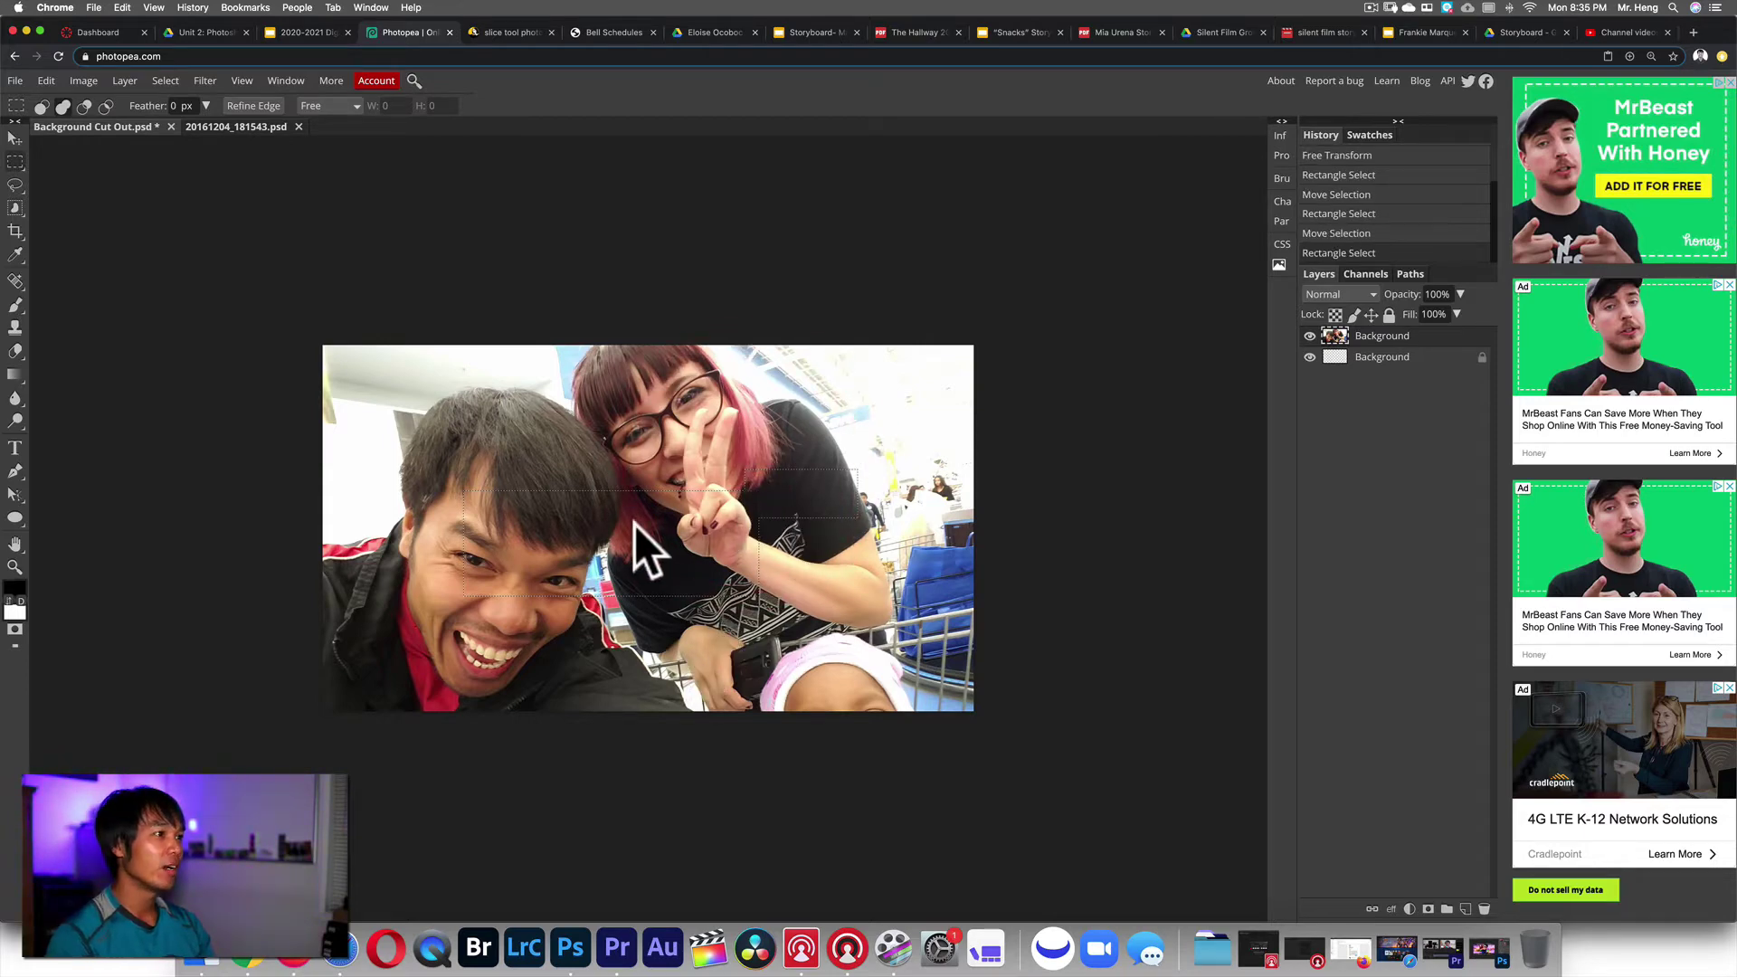
drag(597, 542, 624, 619)
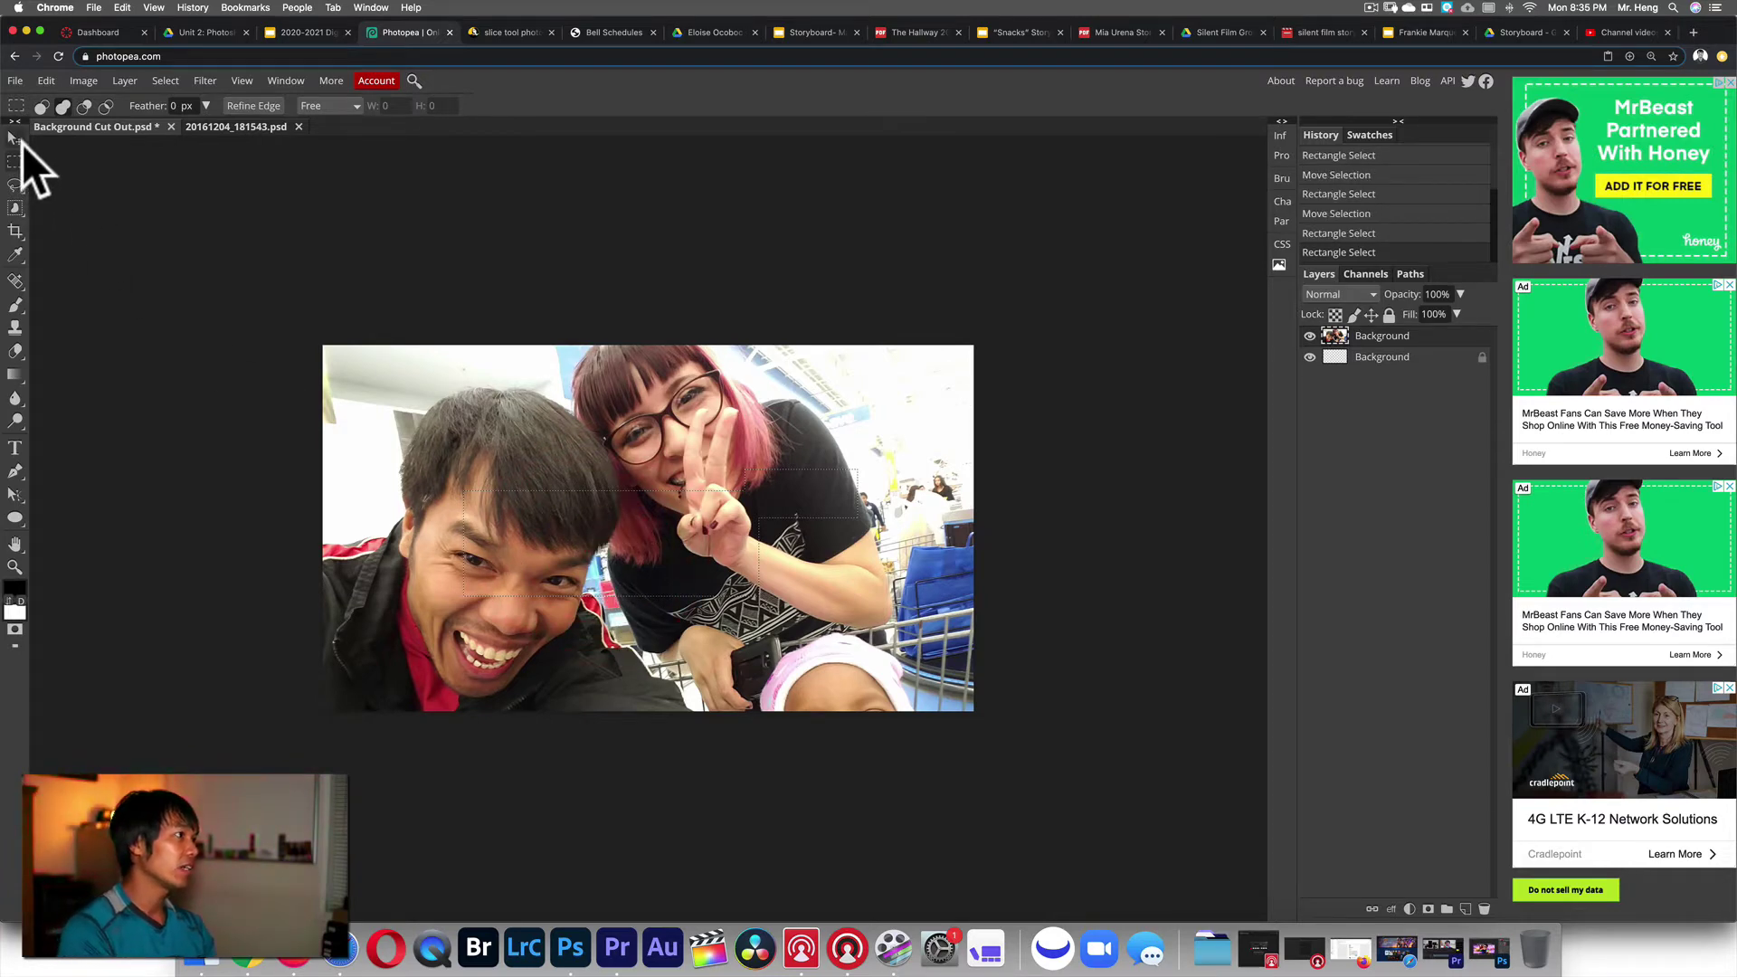
click(41, 106)
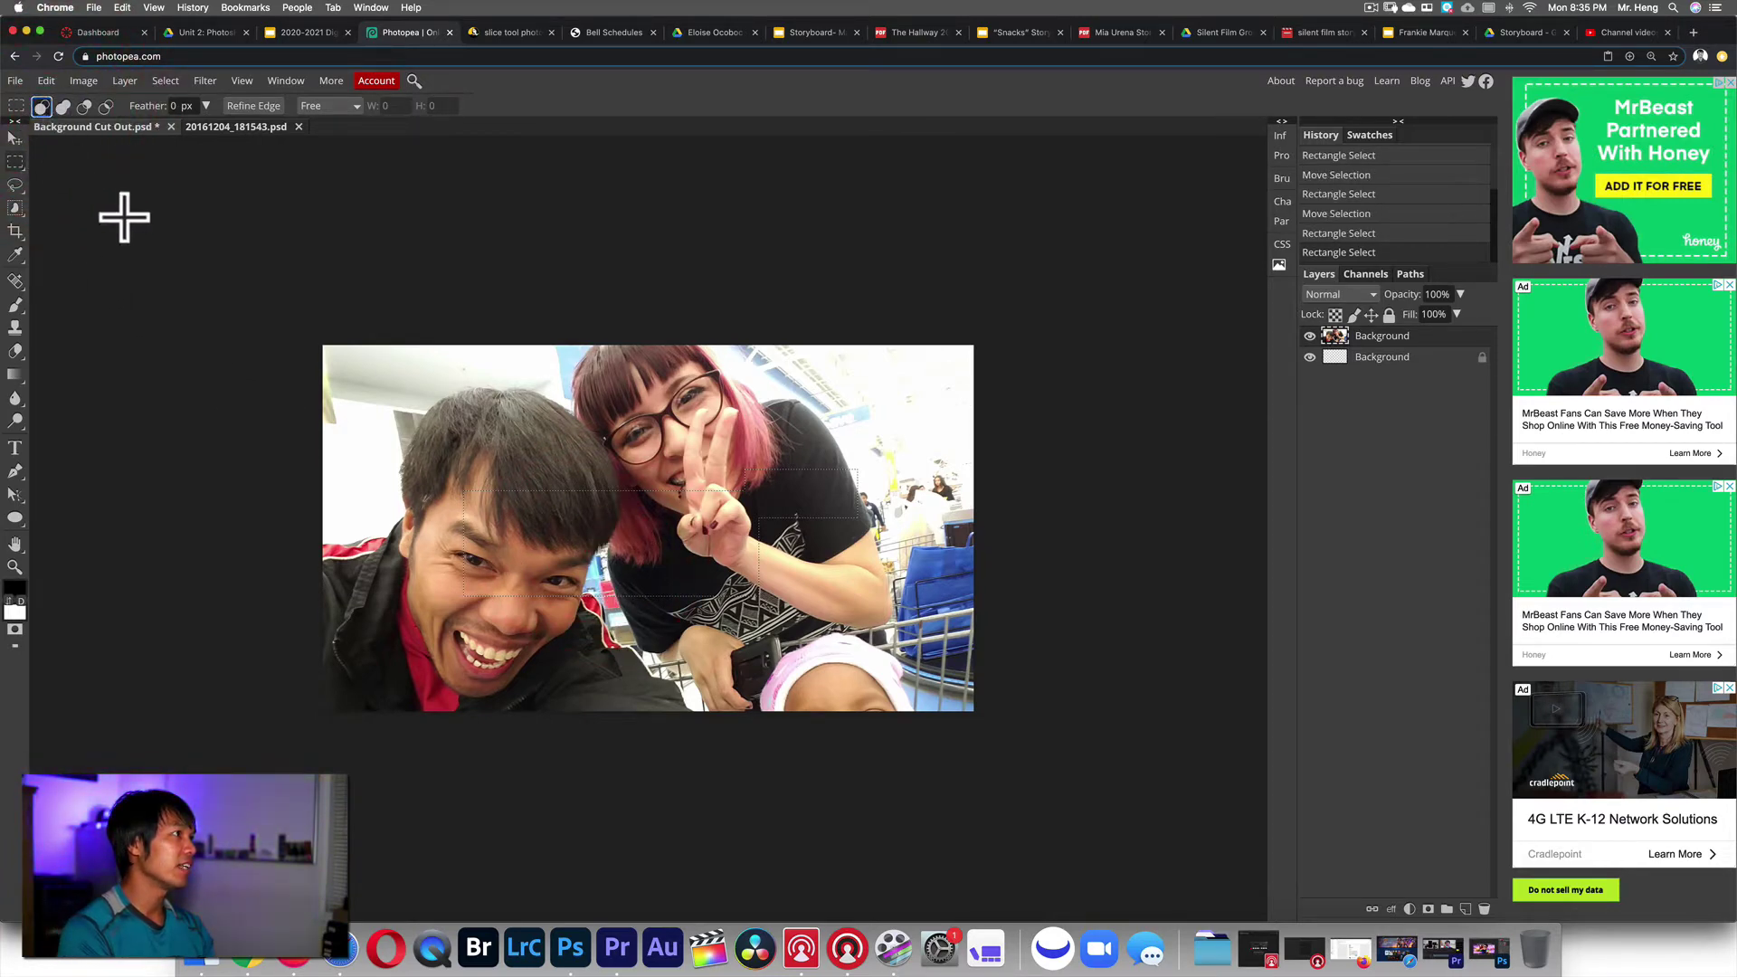
drag(638, 566, 599, 552)
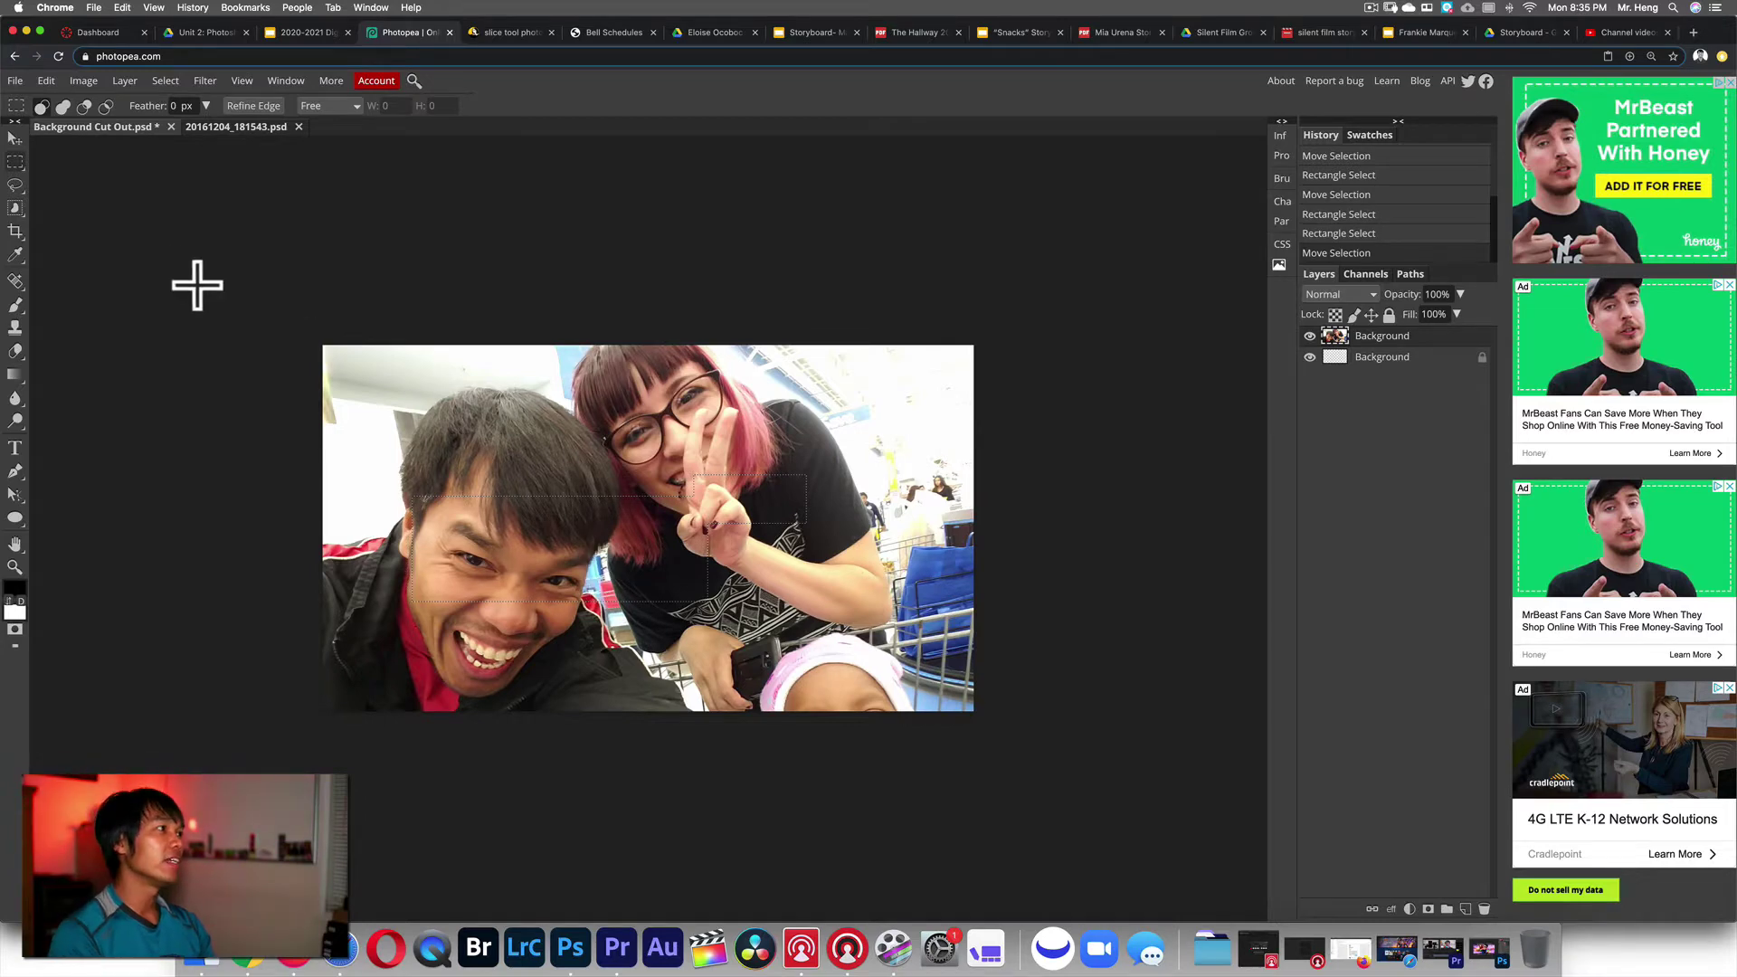
- Add a small circular area over the man's hair to the selection, using Ellipse Select in Union mode
click(19, 161)
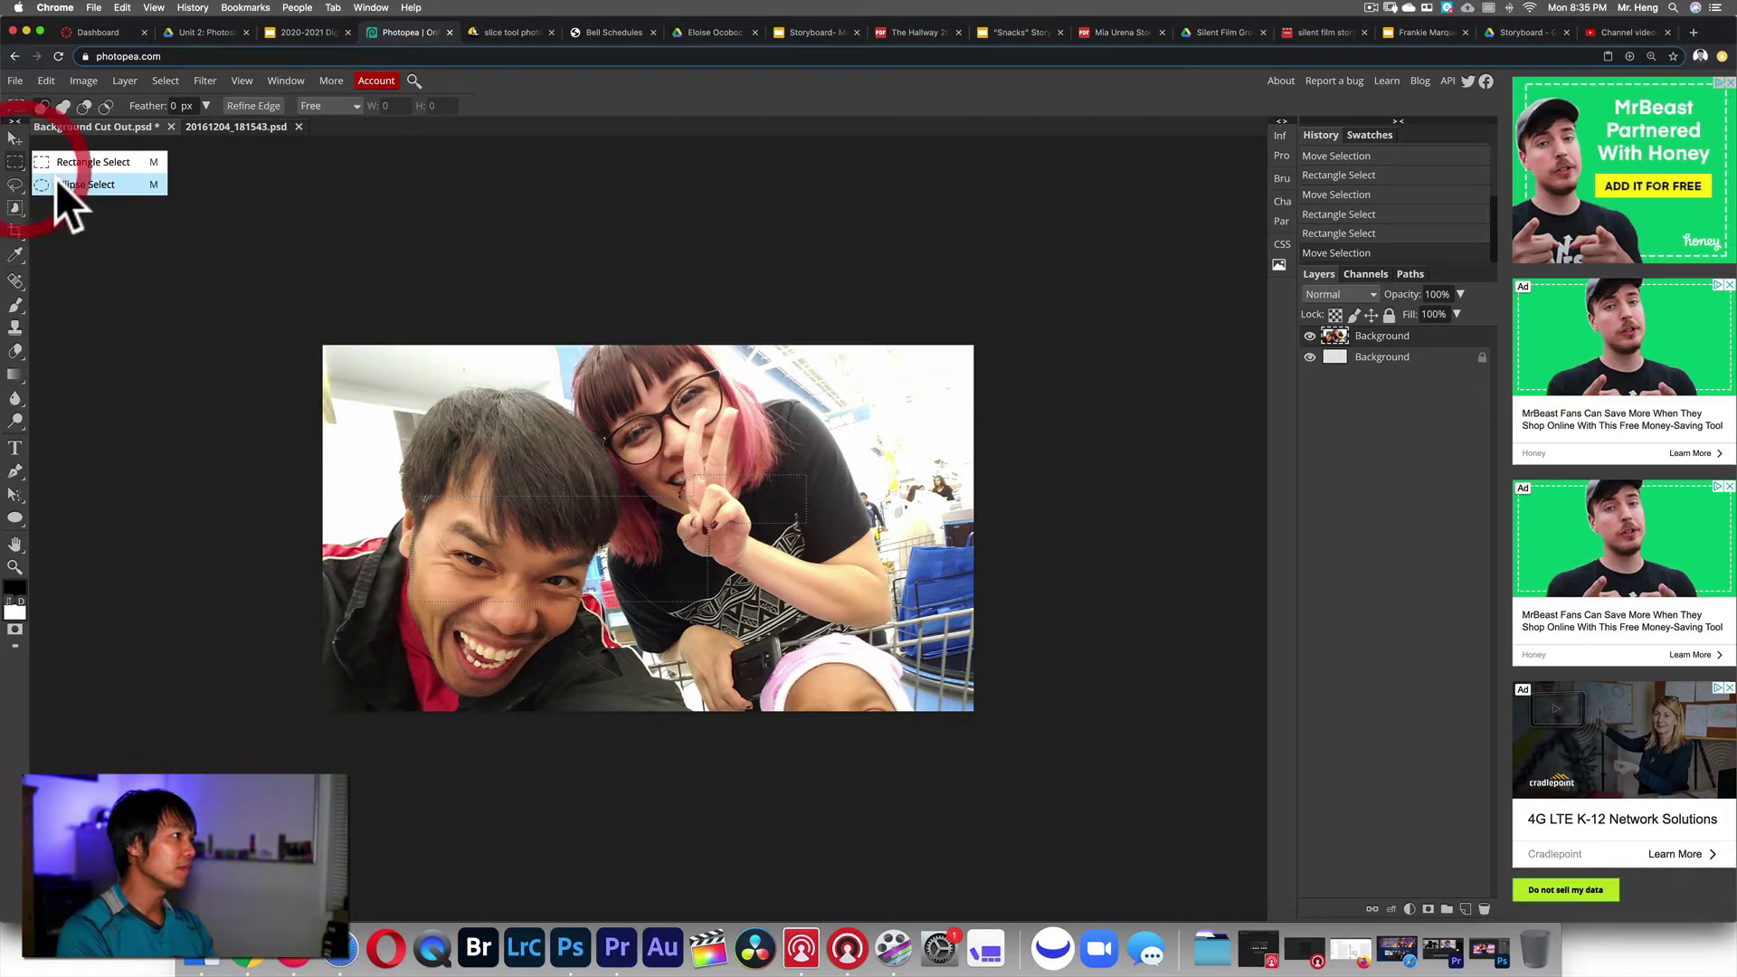
click(62, 181)
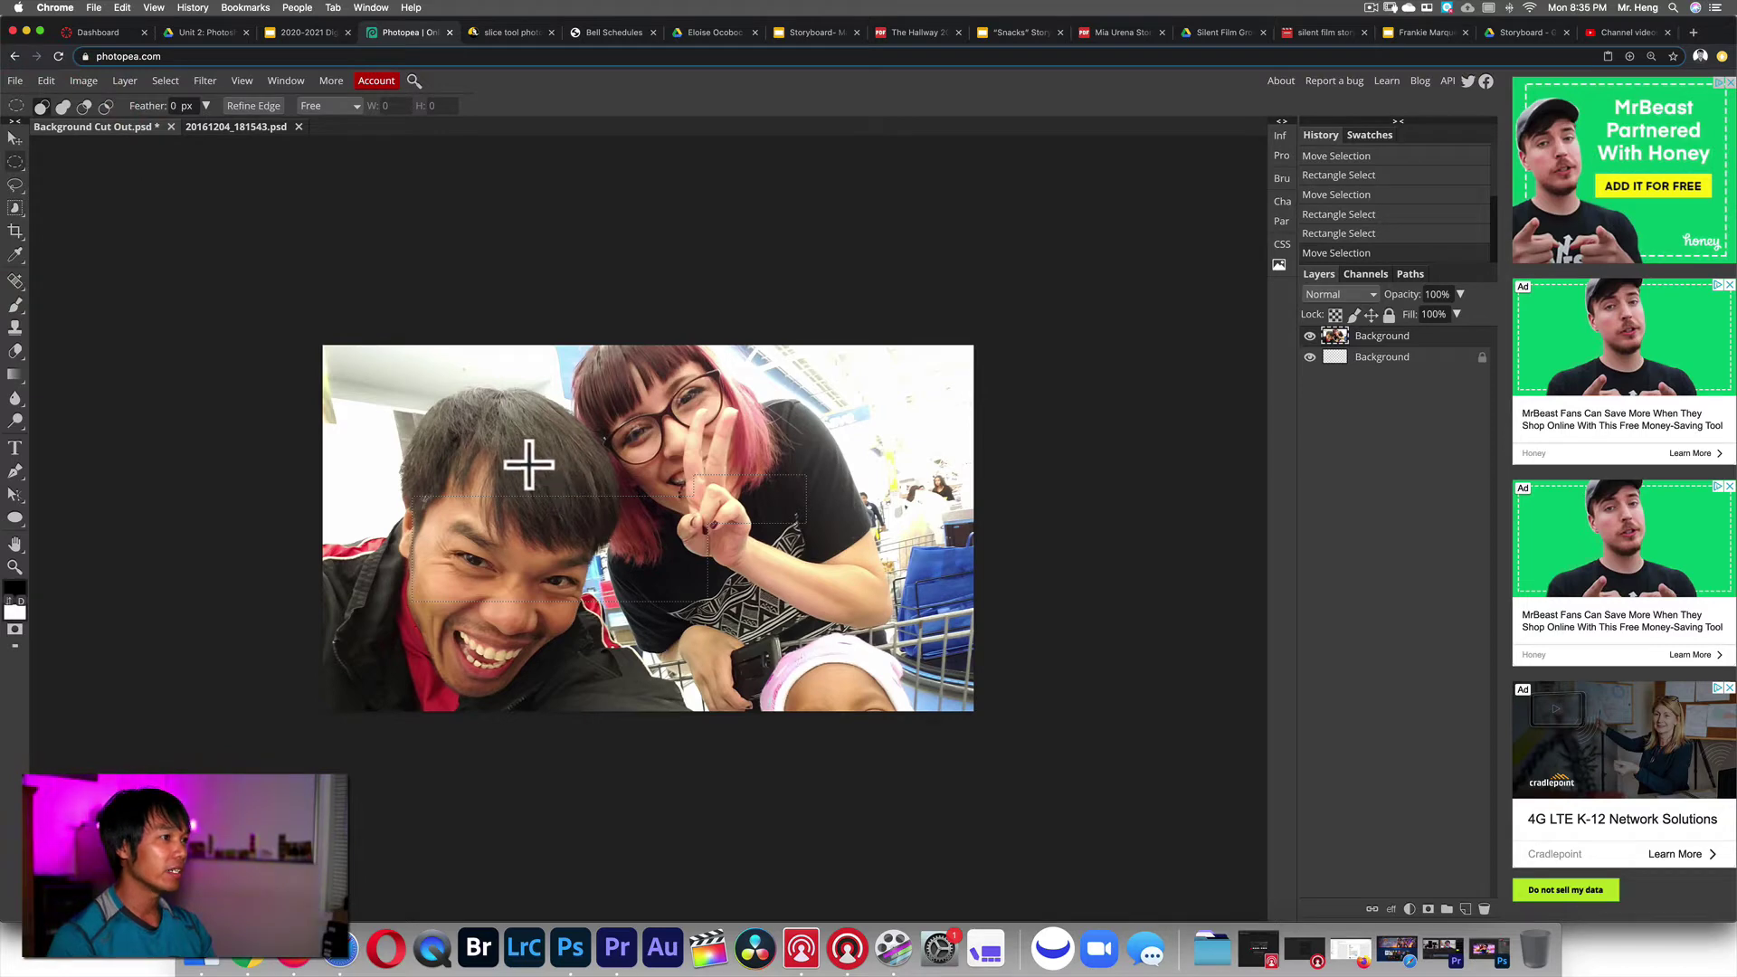
key(shift)
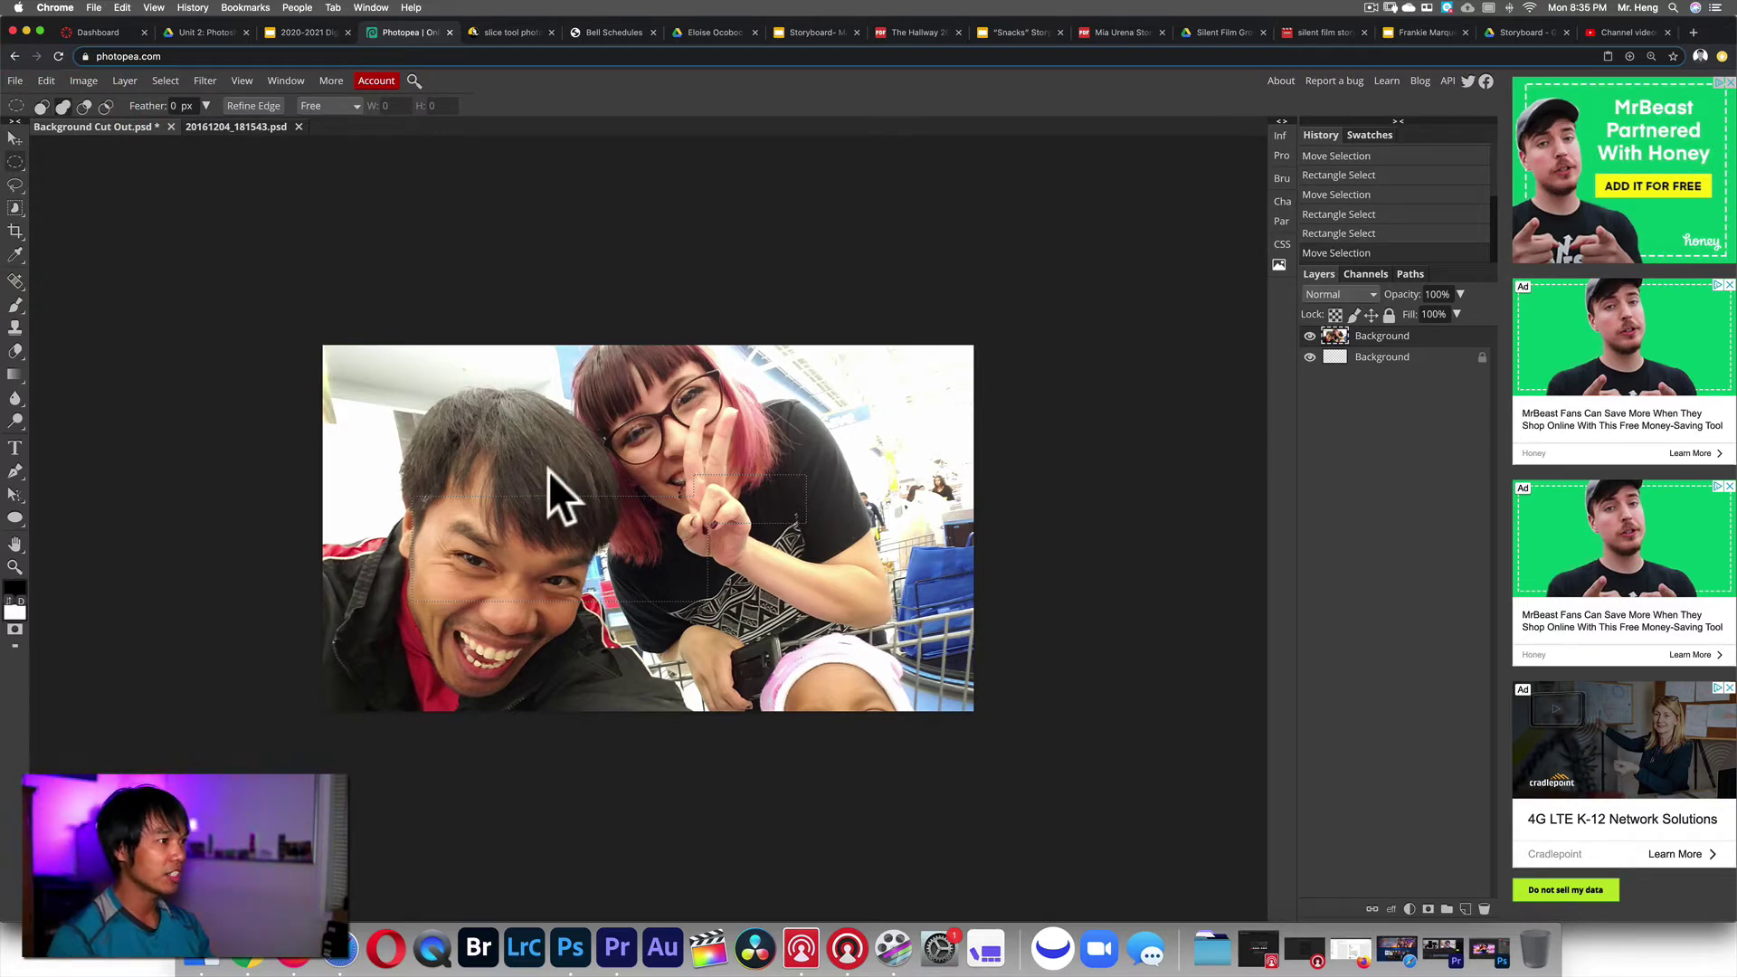
drag(575, 487, 605, 517)
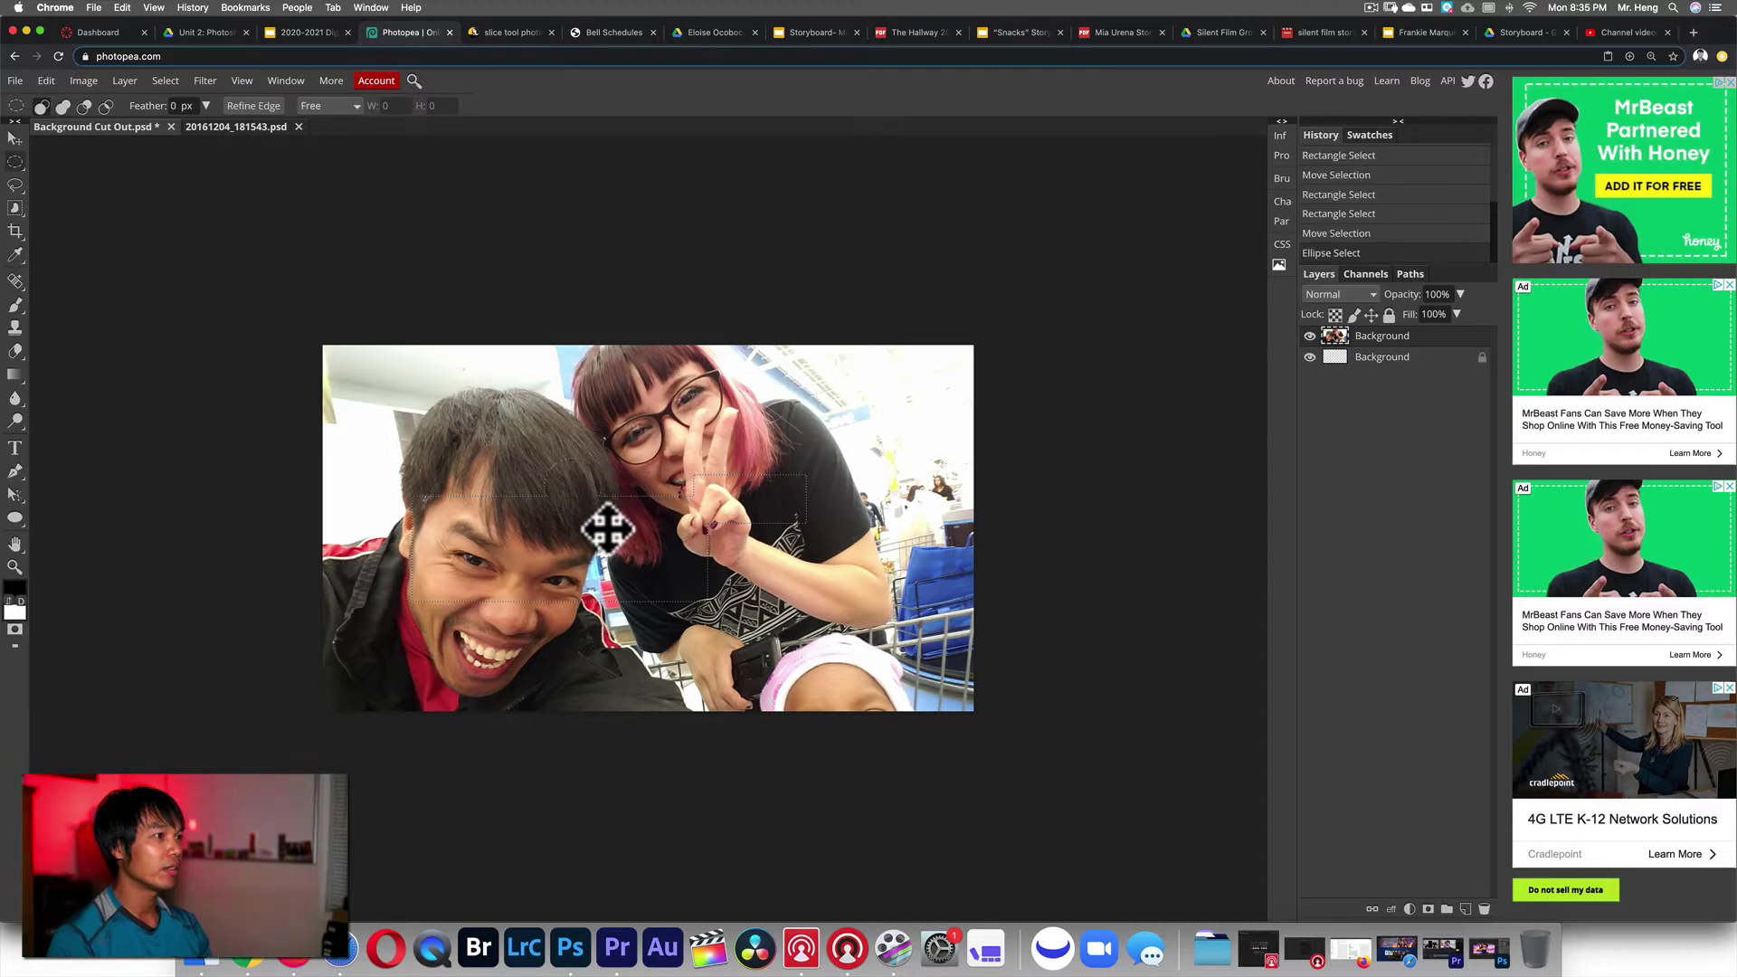
click(63, 105)
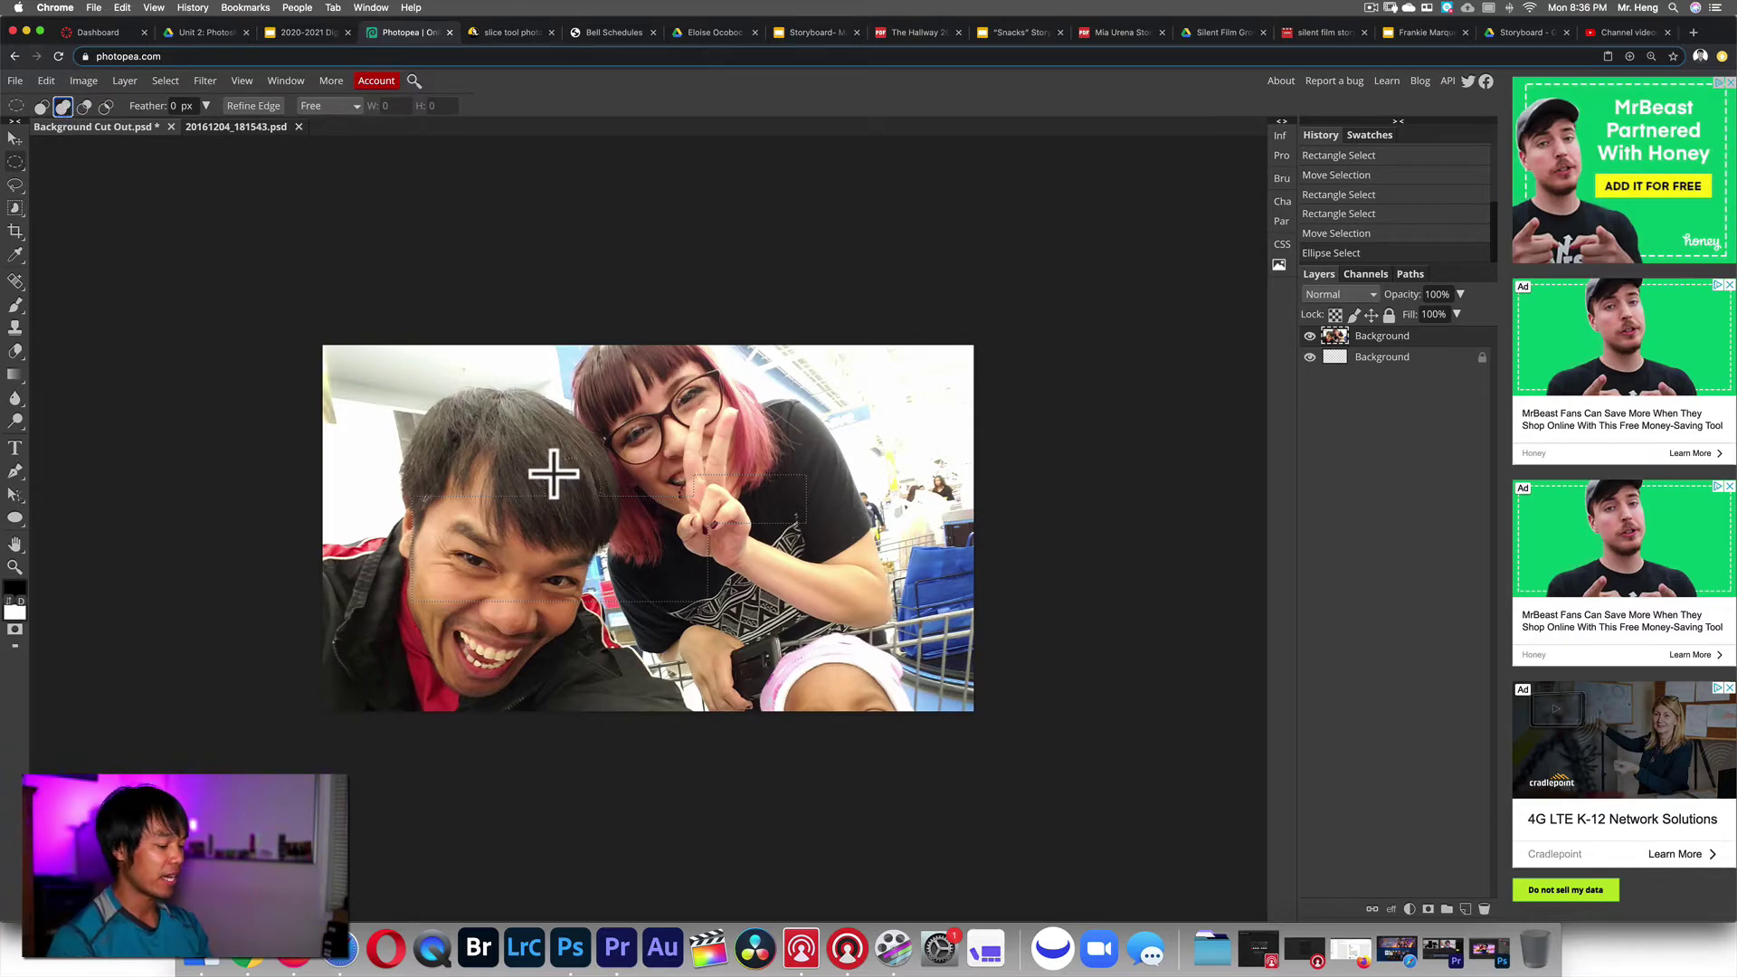
key(super+z)
drag(565, 471, 590, 514)
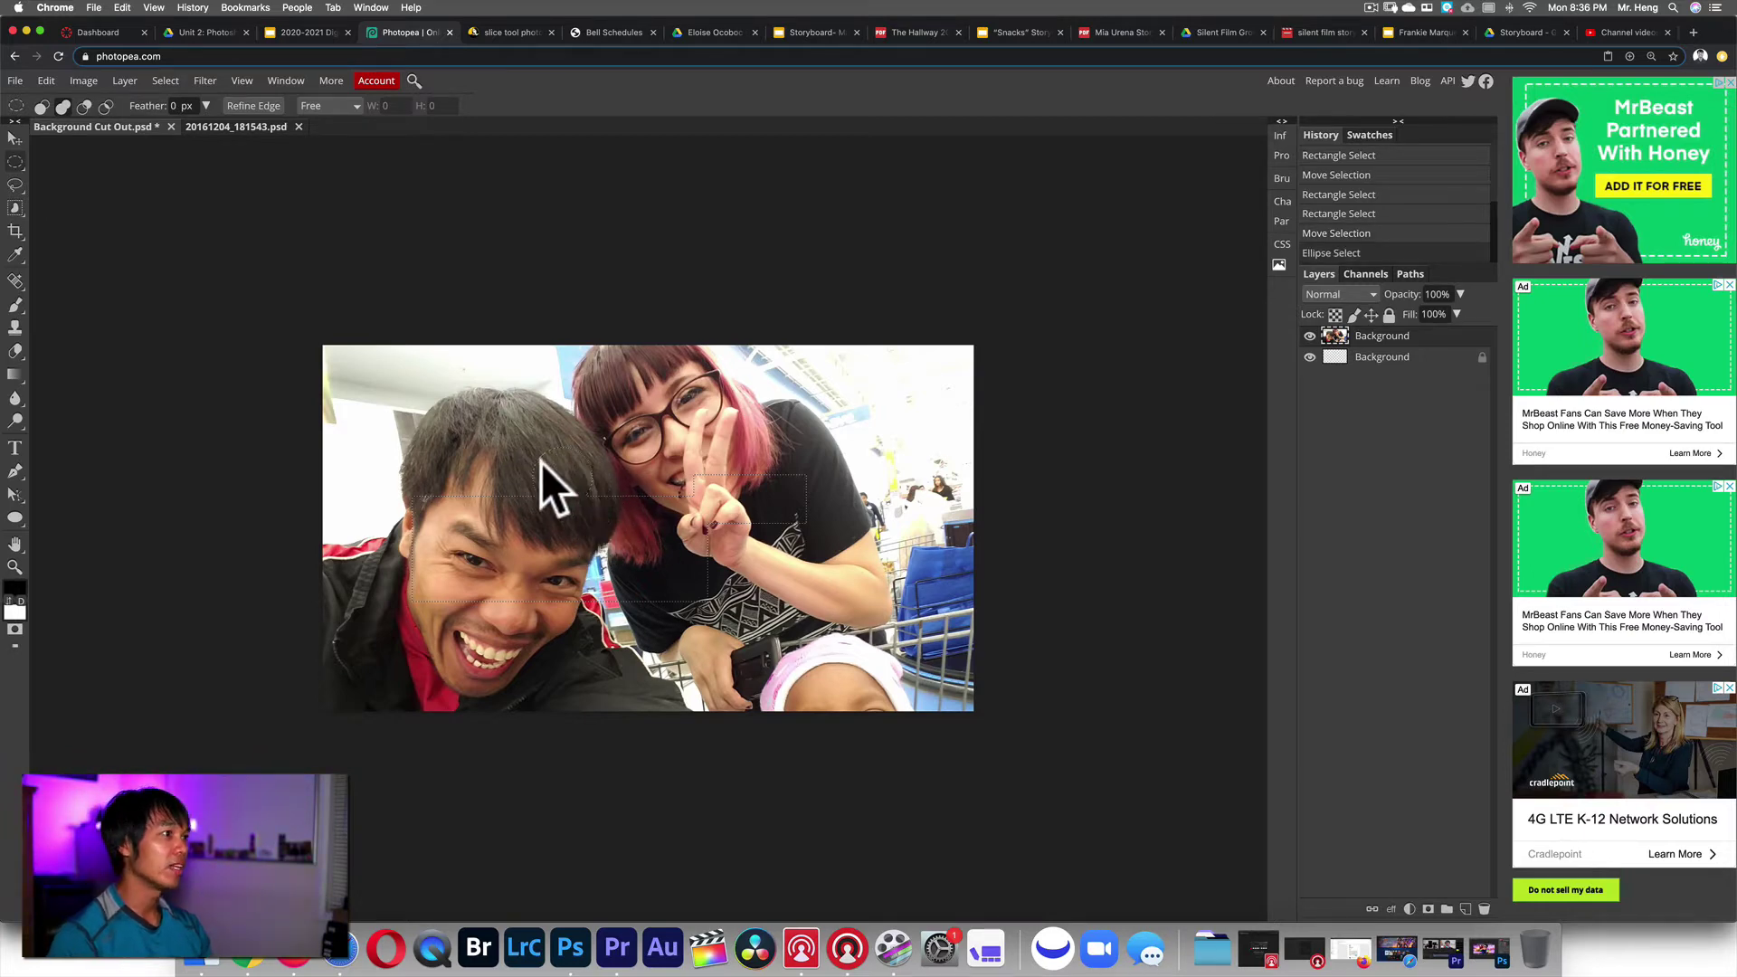
- Subtract a narrow vertical ellipse over the man's forehead from the selection with Ellipse Select
click(84, 106)
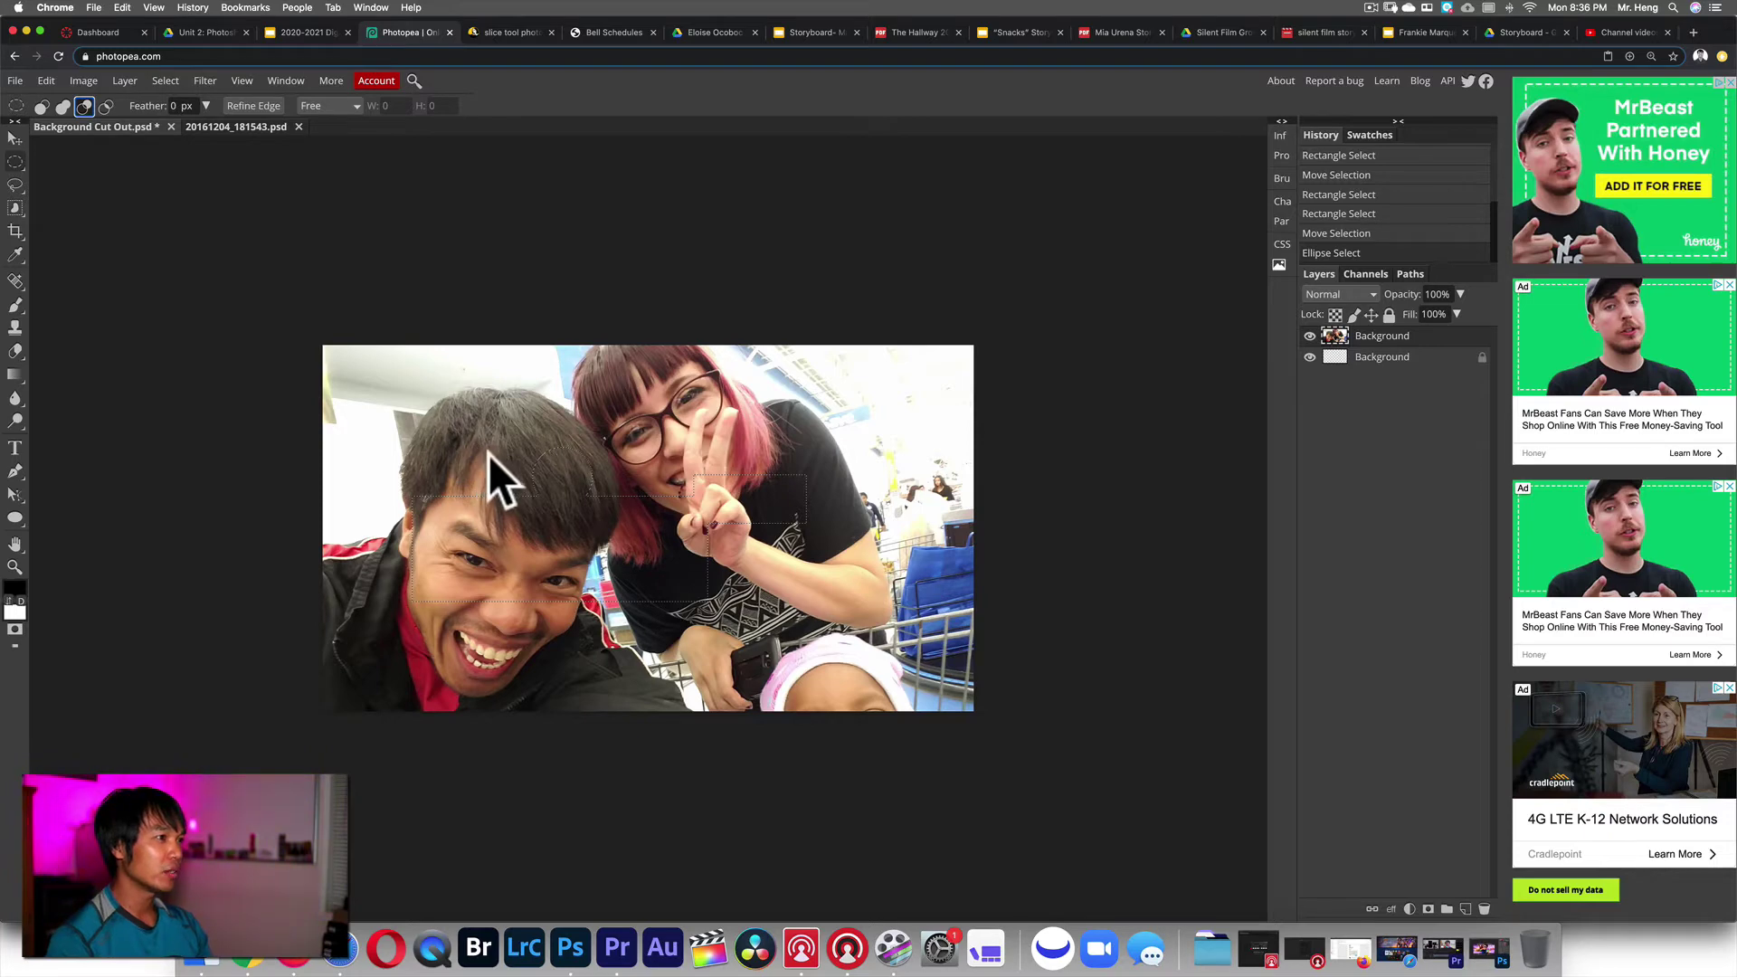
drag(477, 443, 507, 560)
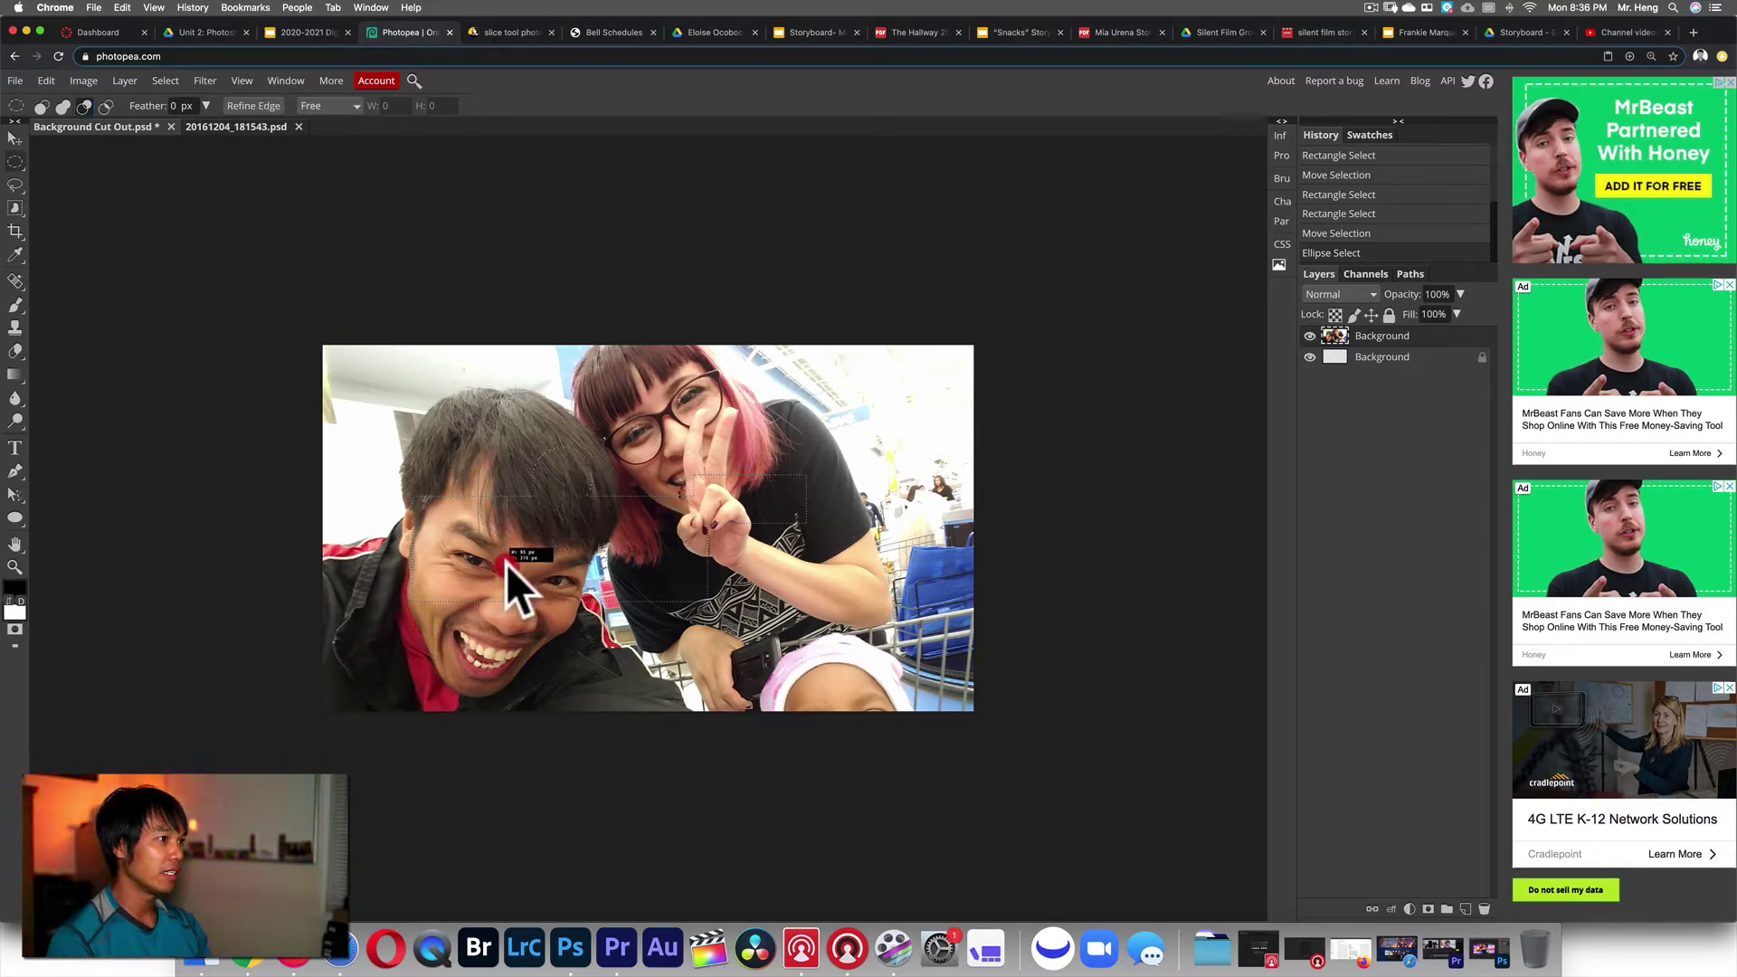
drag(508, 561, 506, 552)
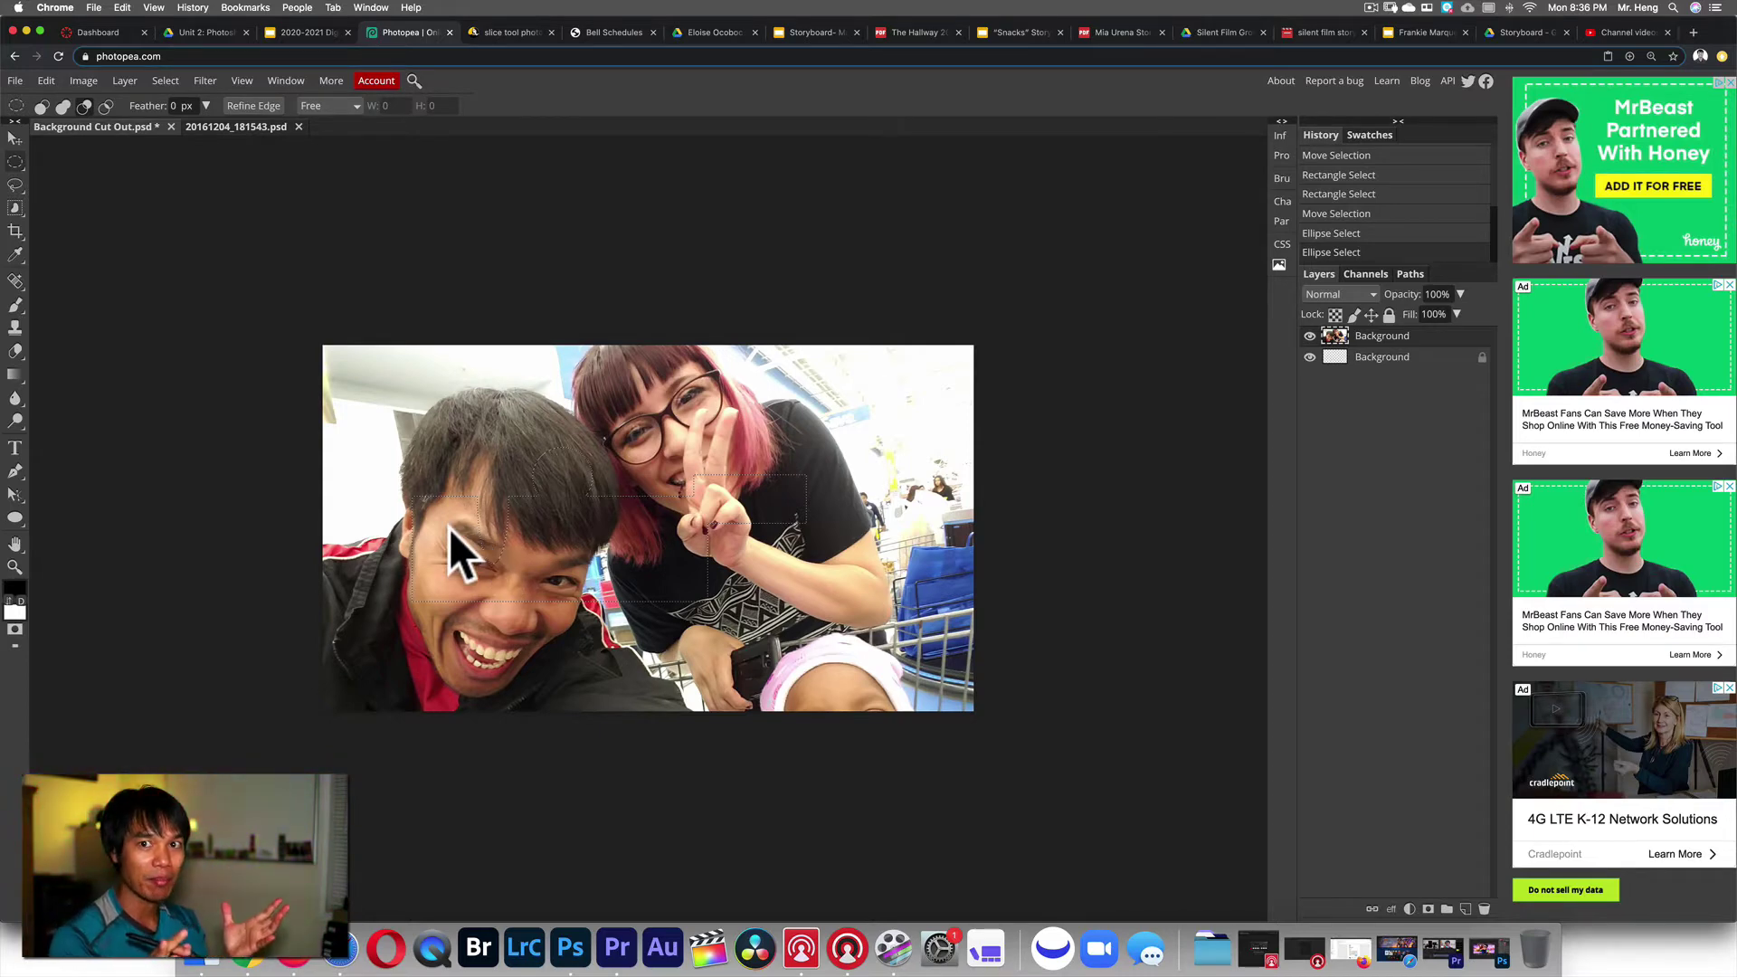
- Intersect the compound selection with a large rectangle over both people using Rectangle Select, and shift the resulting outline slightly
click(106, 106)
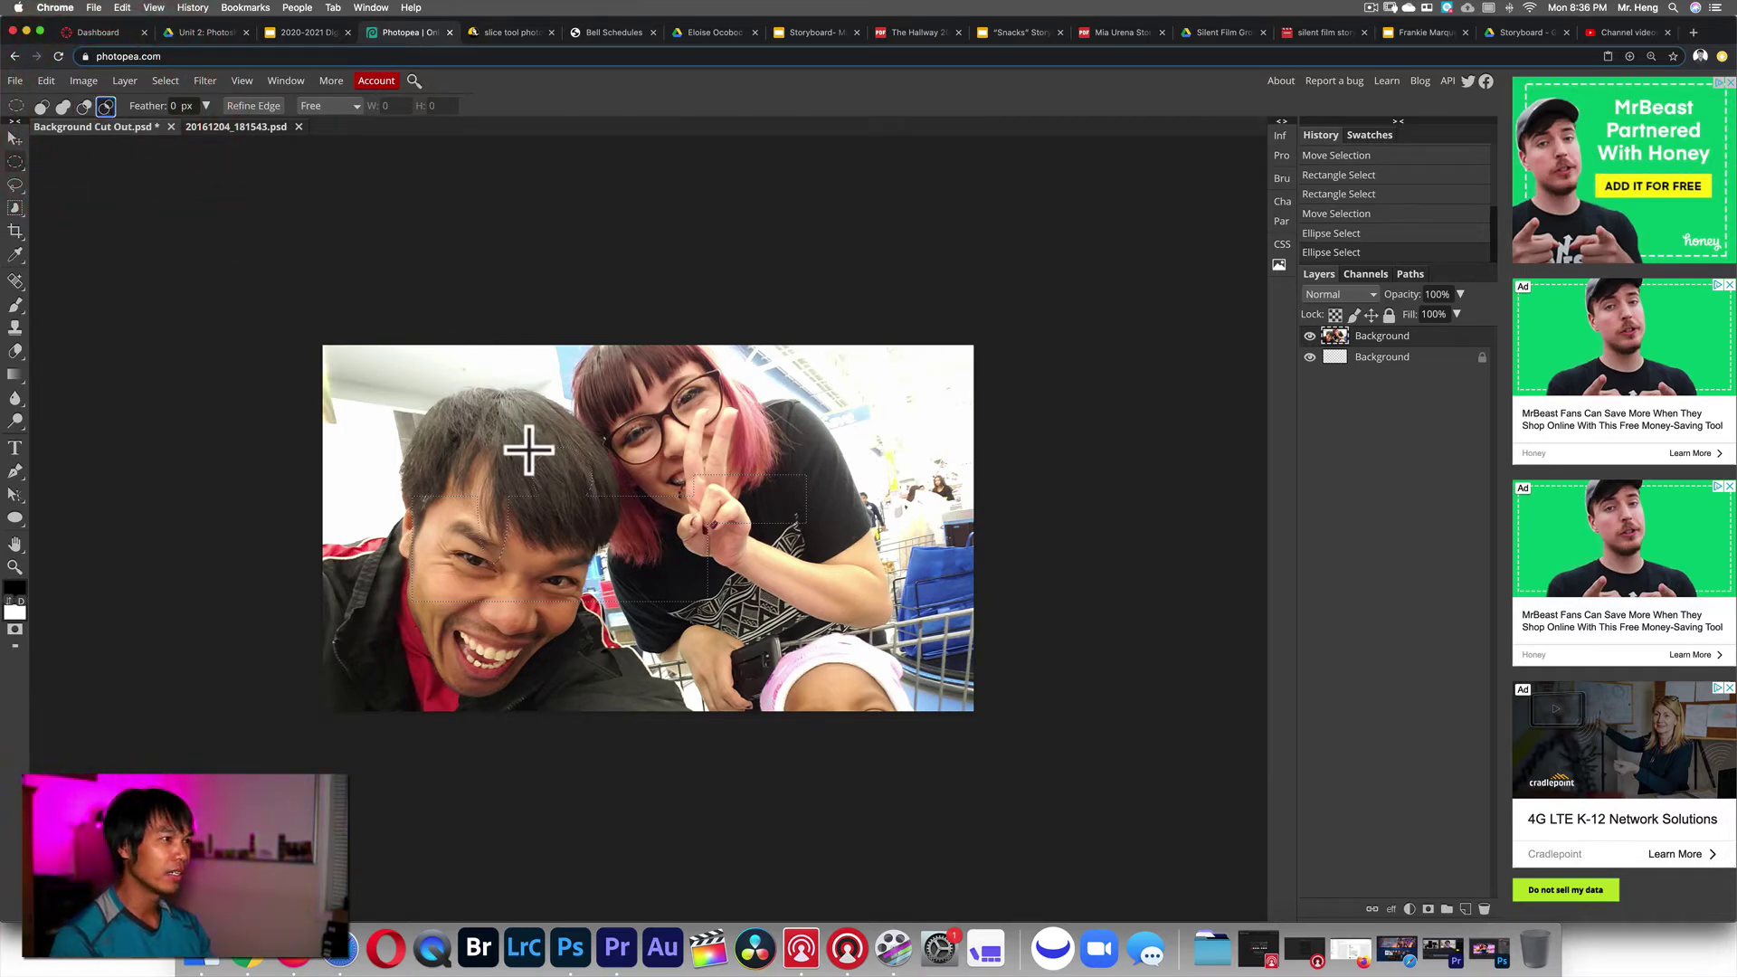
right_click(19, 161)
click(58, 161)
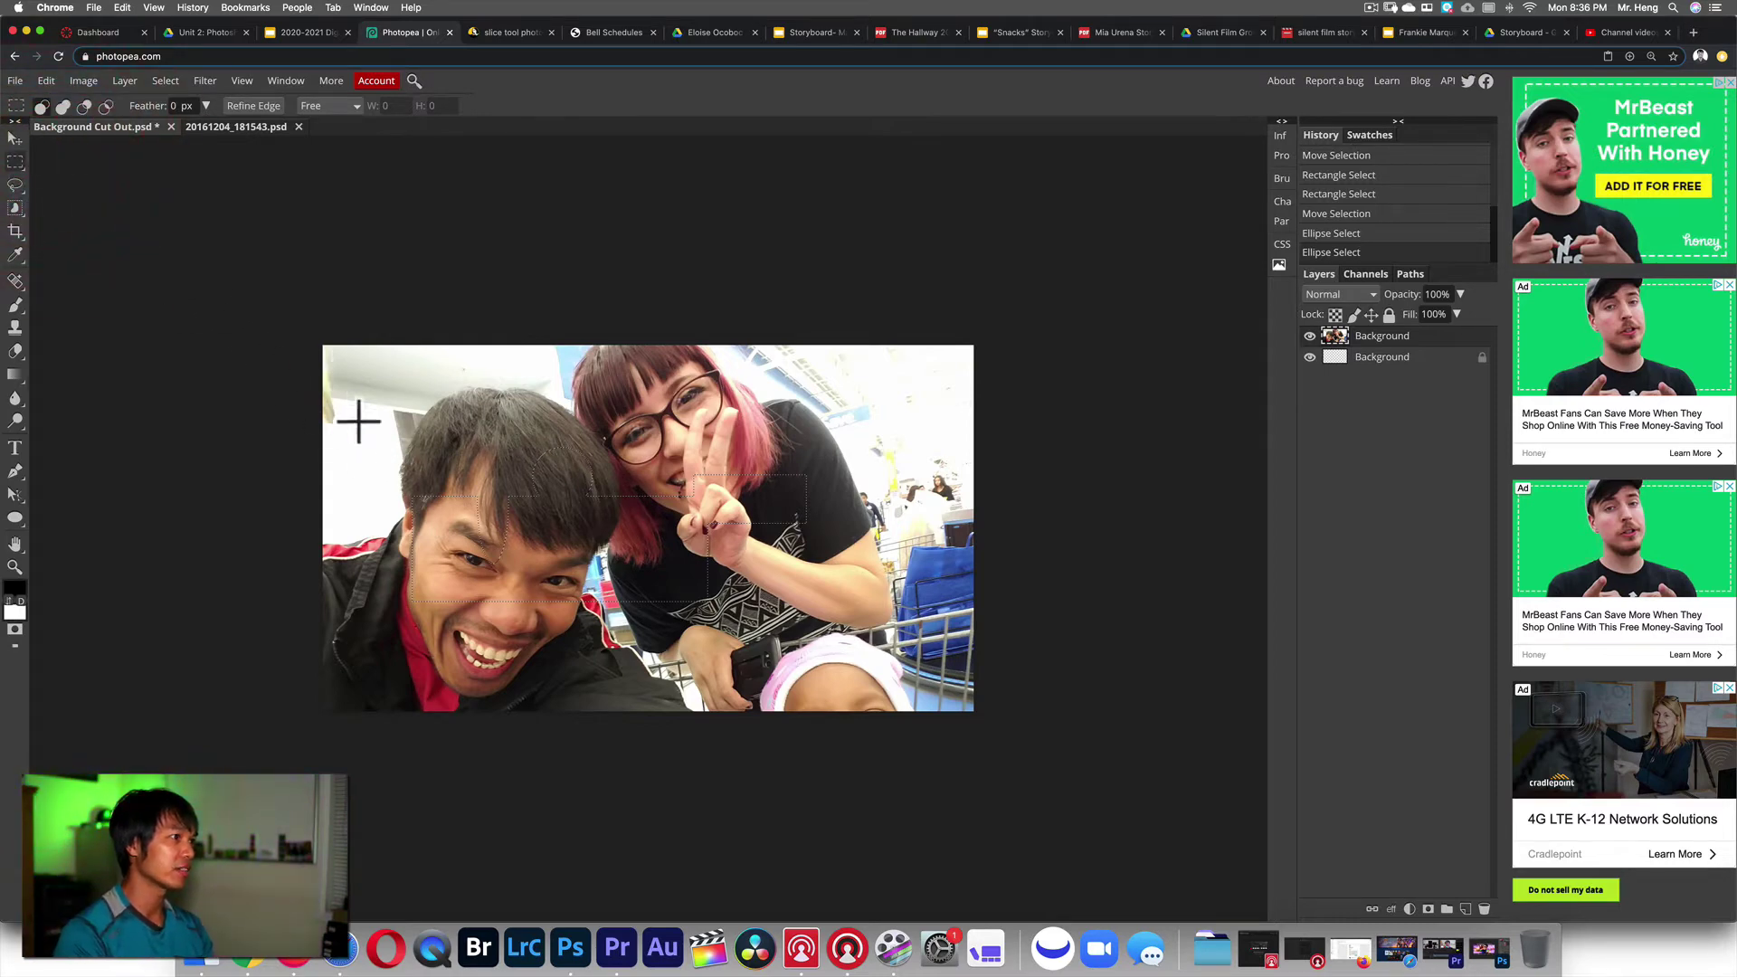
drag(383, 421, 841, 572)
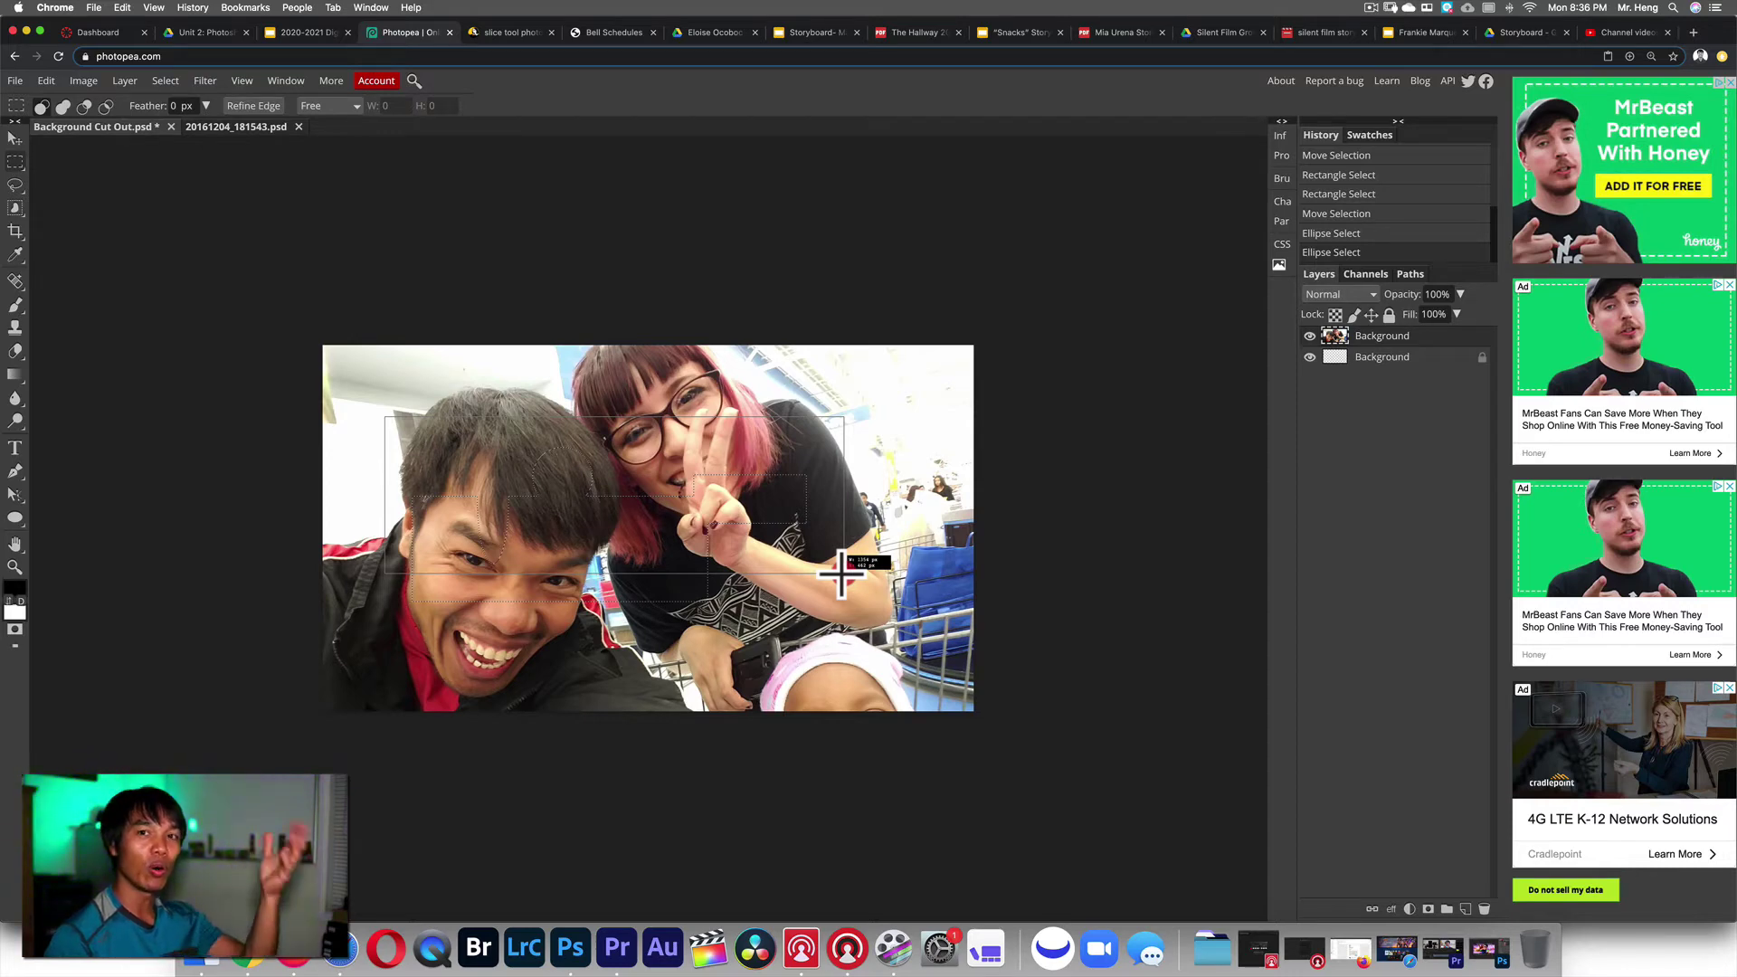
mouse_move(841, 572)
mouse_down()
mouse_move(830, 563)
mouse_move(836, 579)
mouse_up()
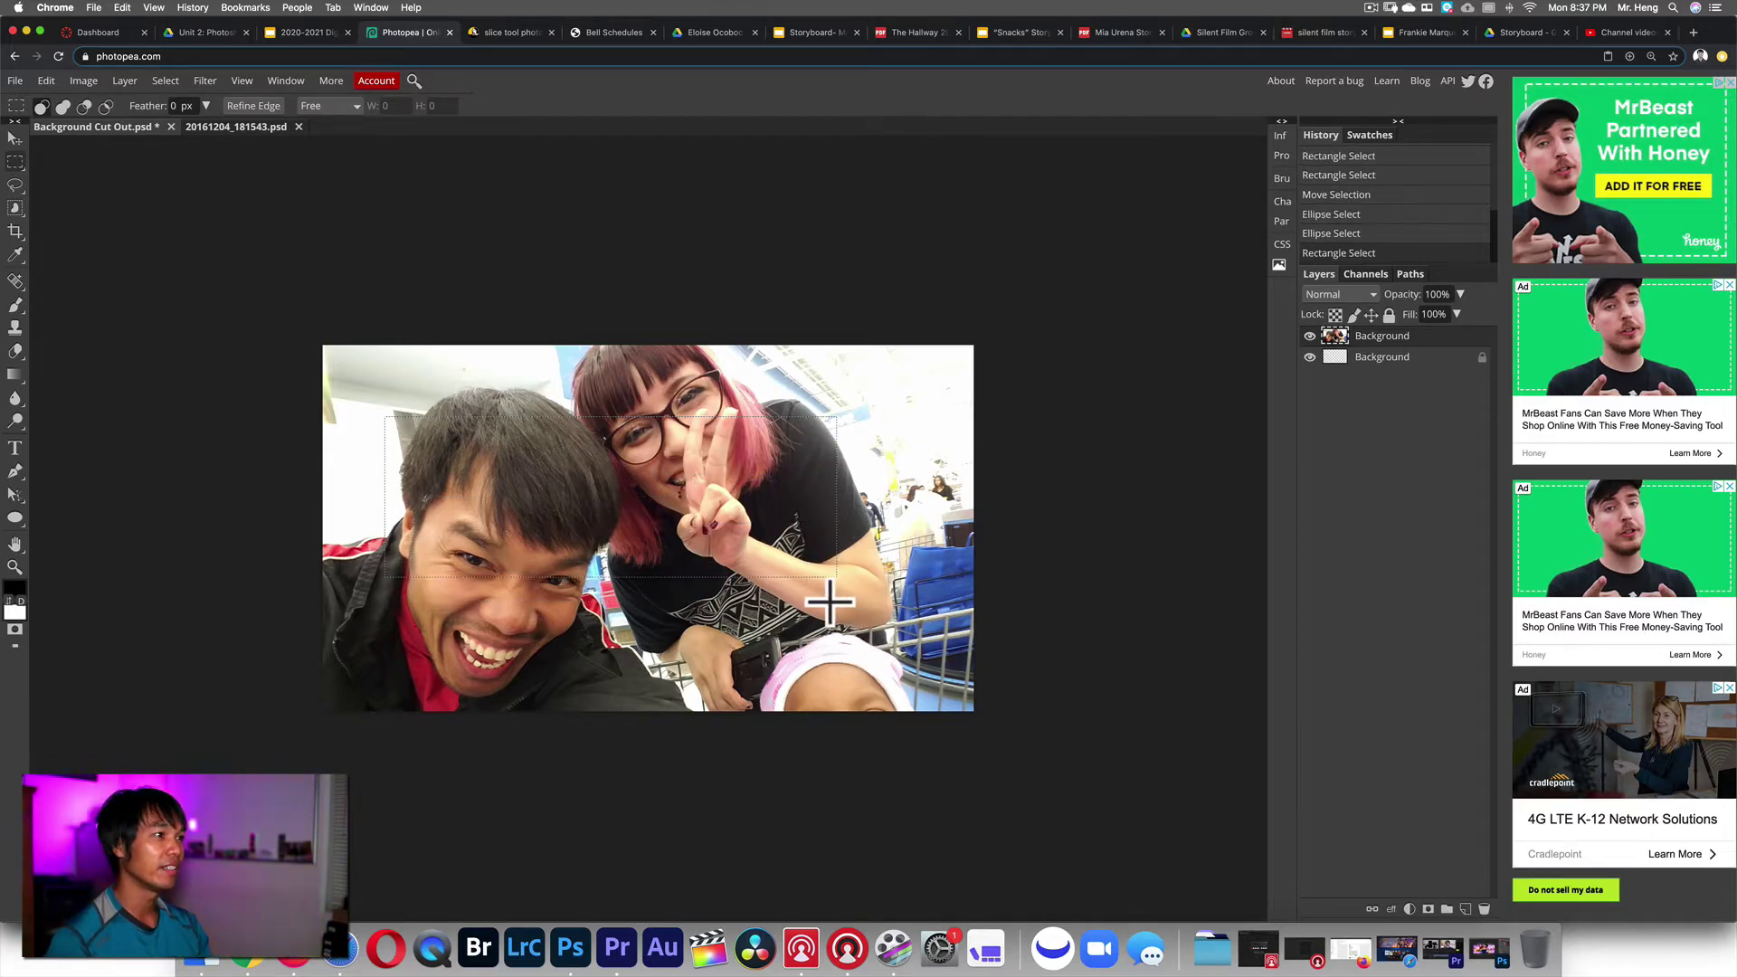
key(super+z)
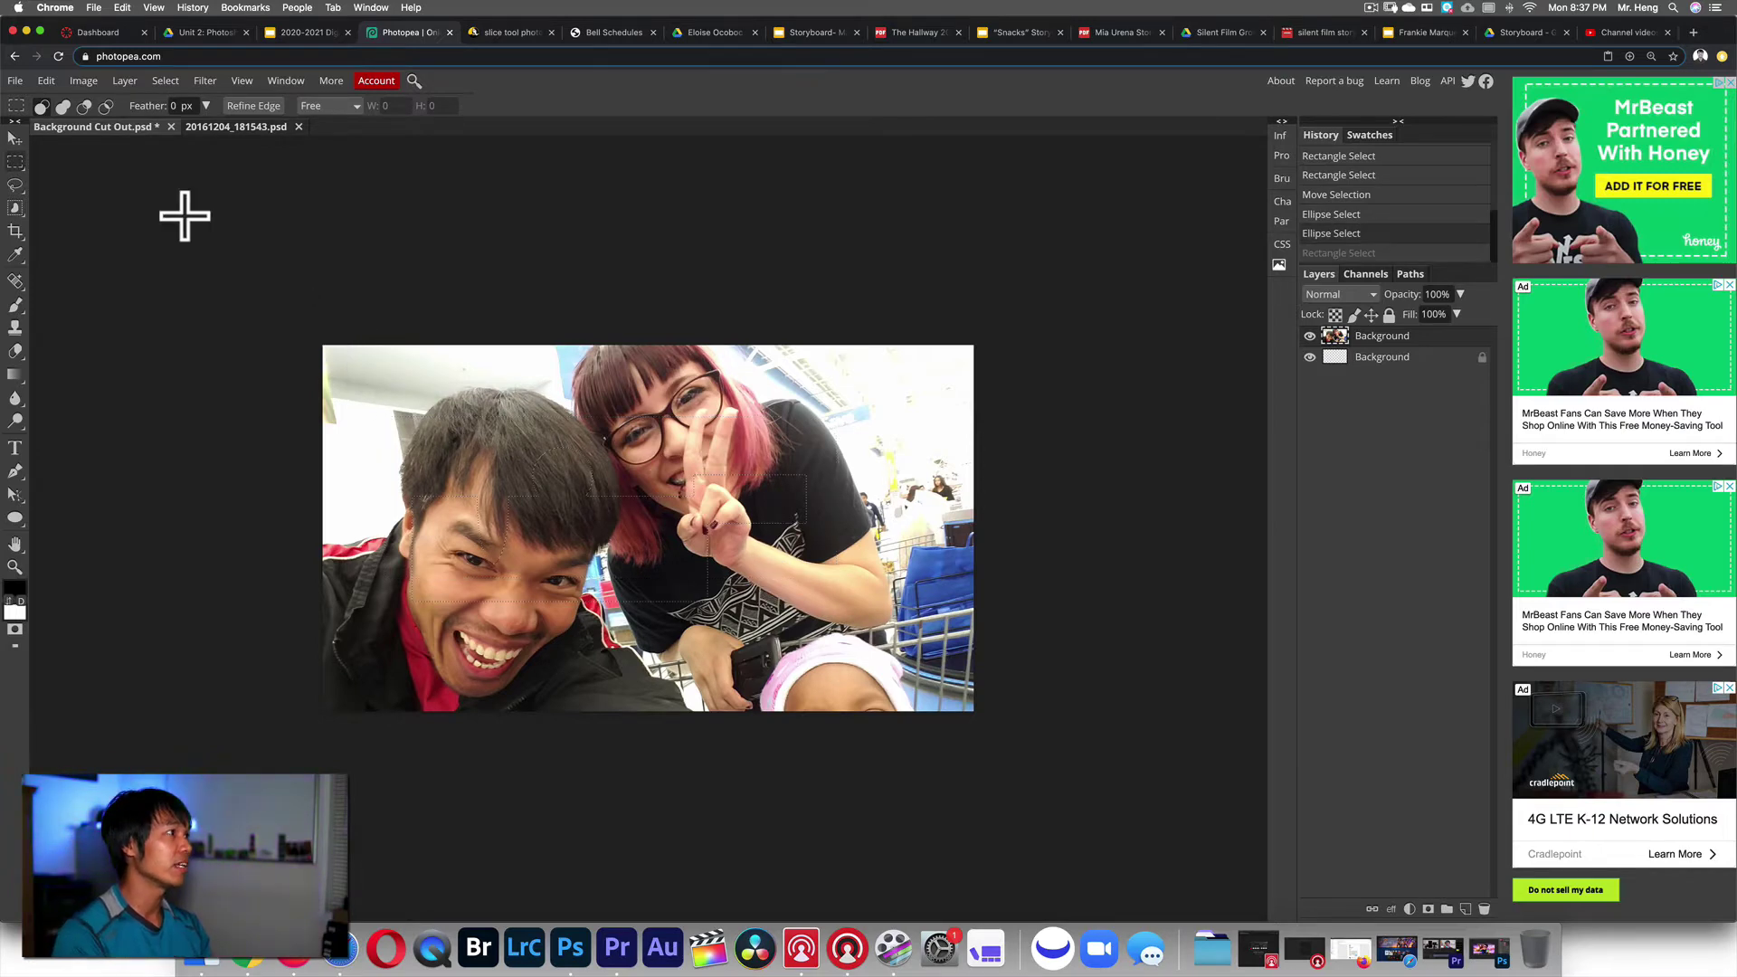
click(105, 105)
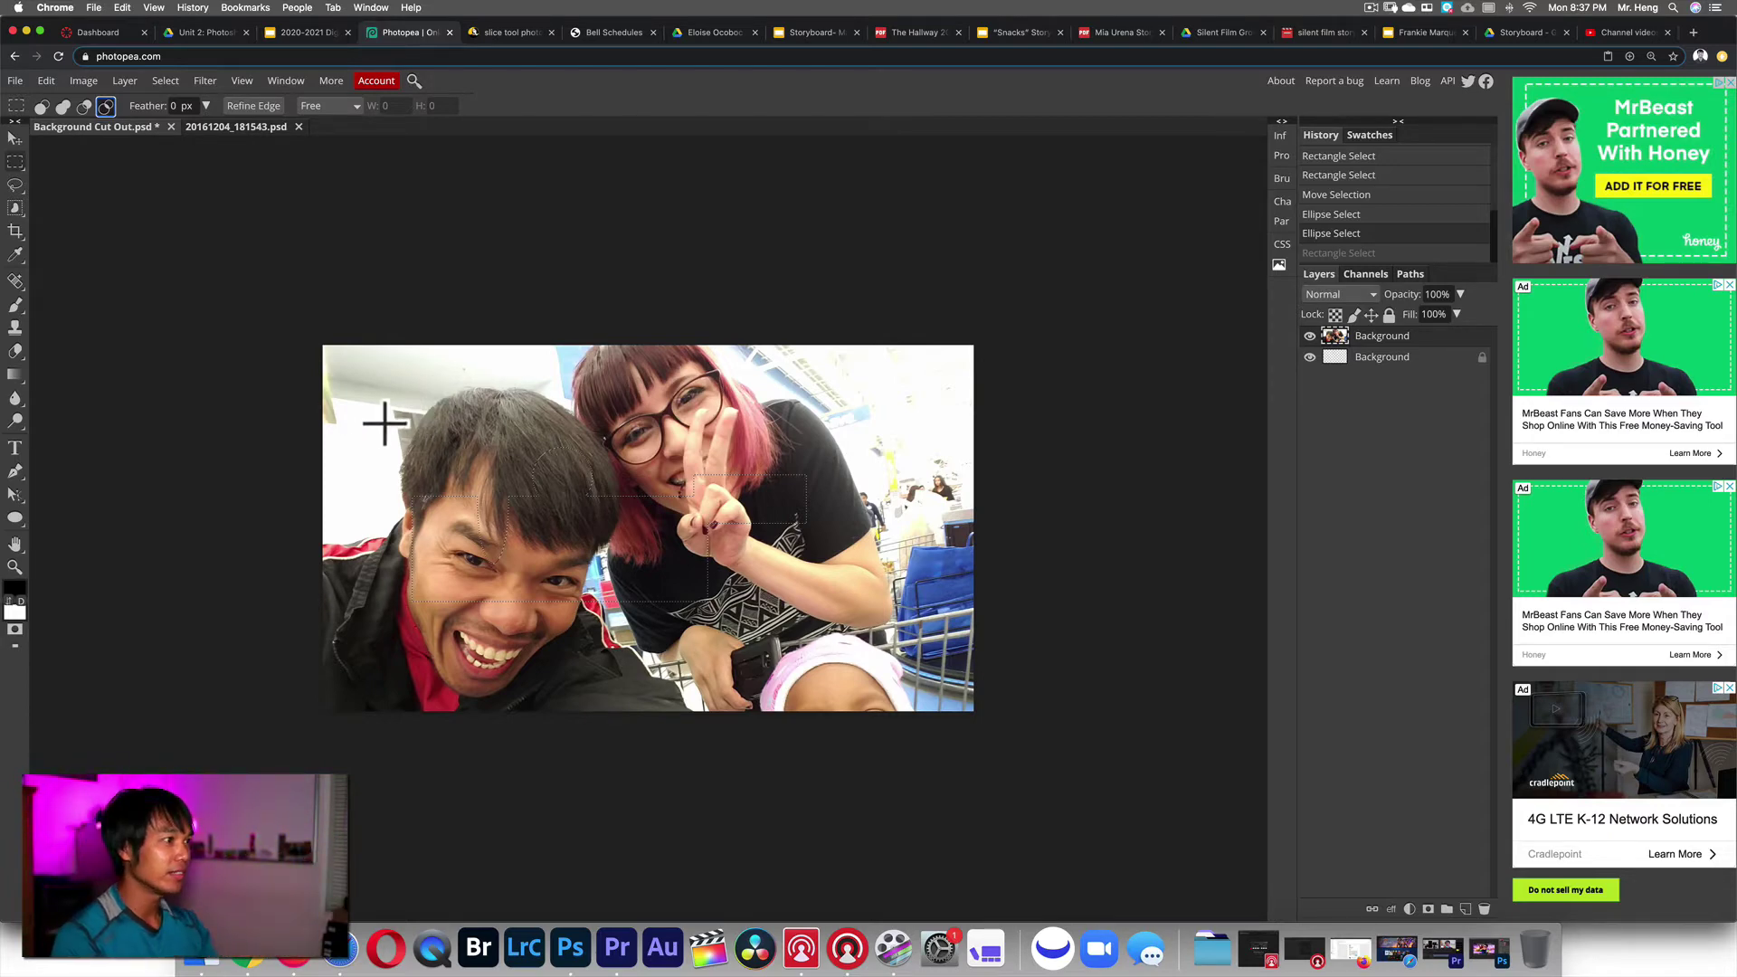
drag(388, 426, 819, 575)
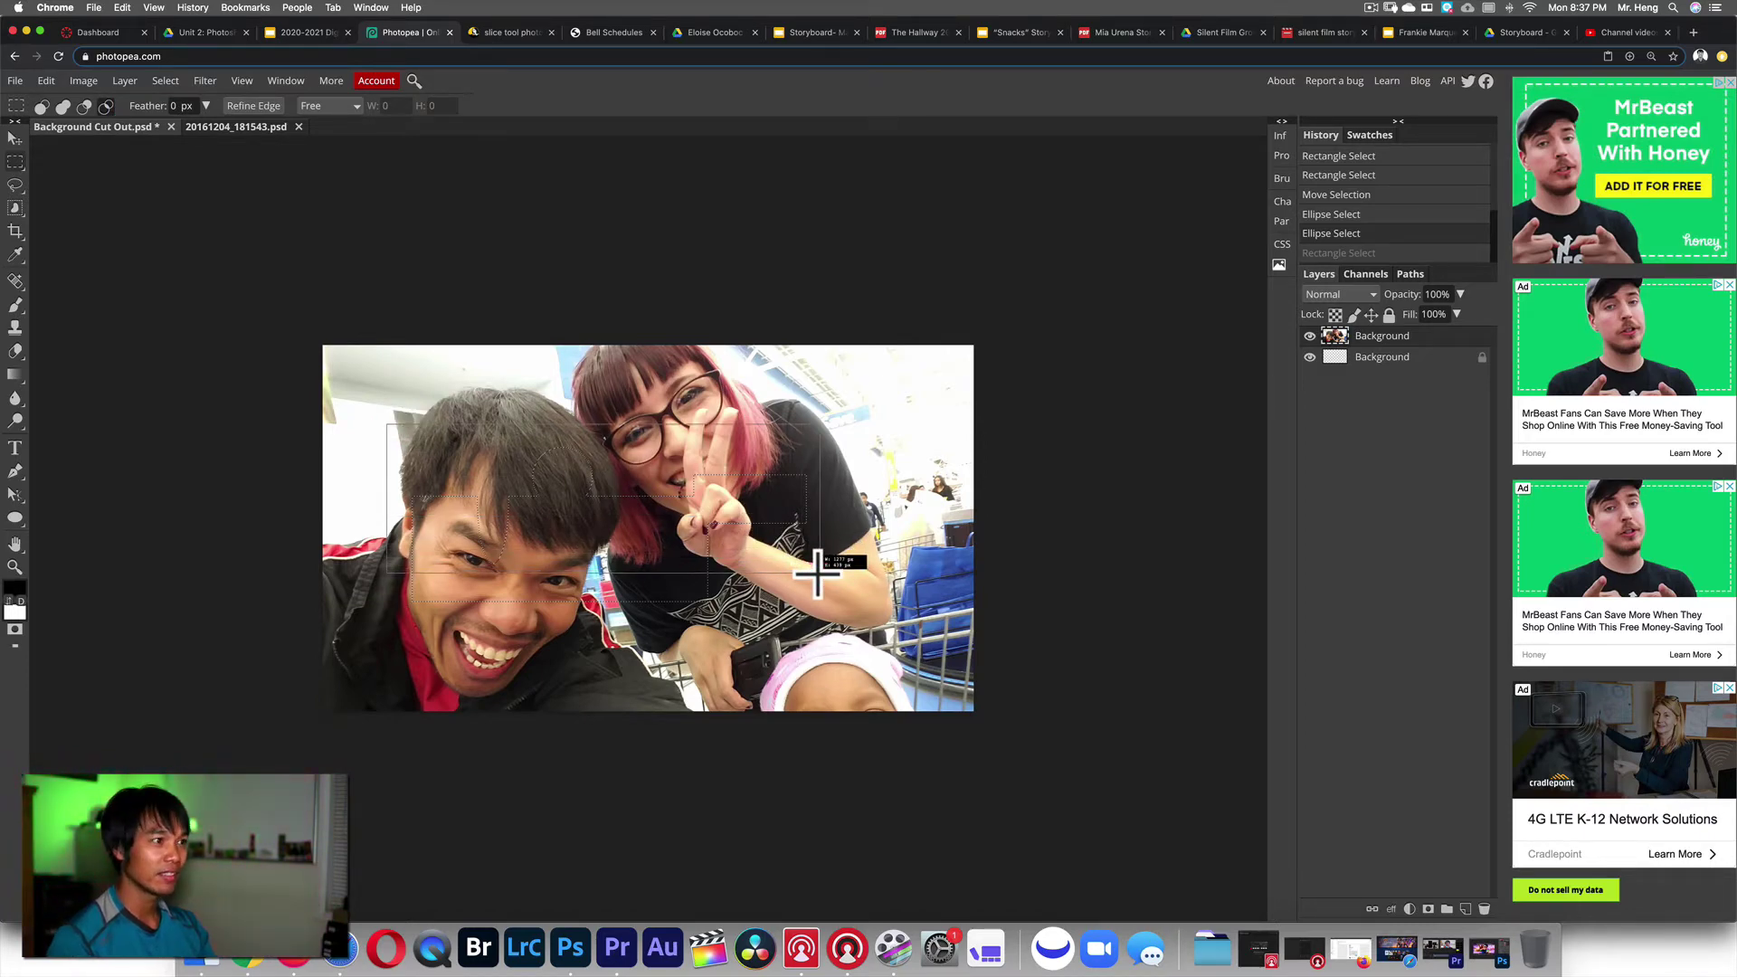
drag(819, 575, 819, 572)
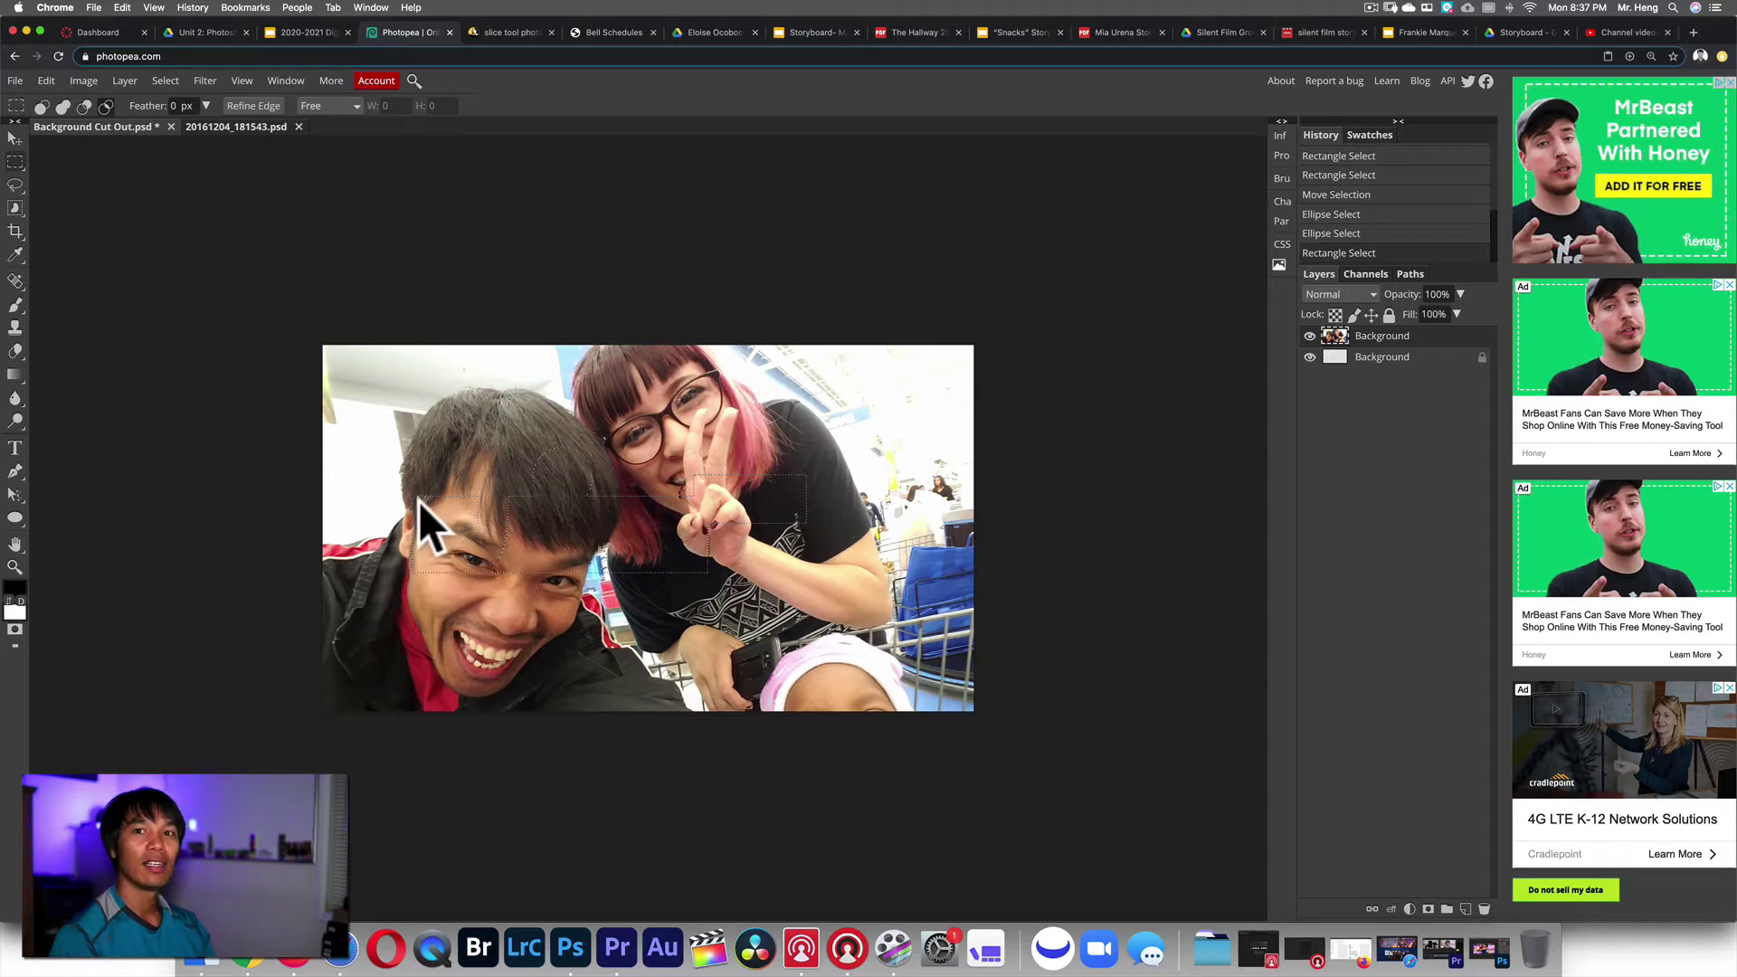
click(41, 105)
drag(601, 531, 632, 509)
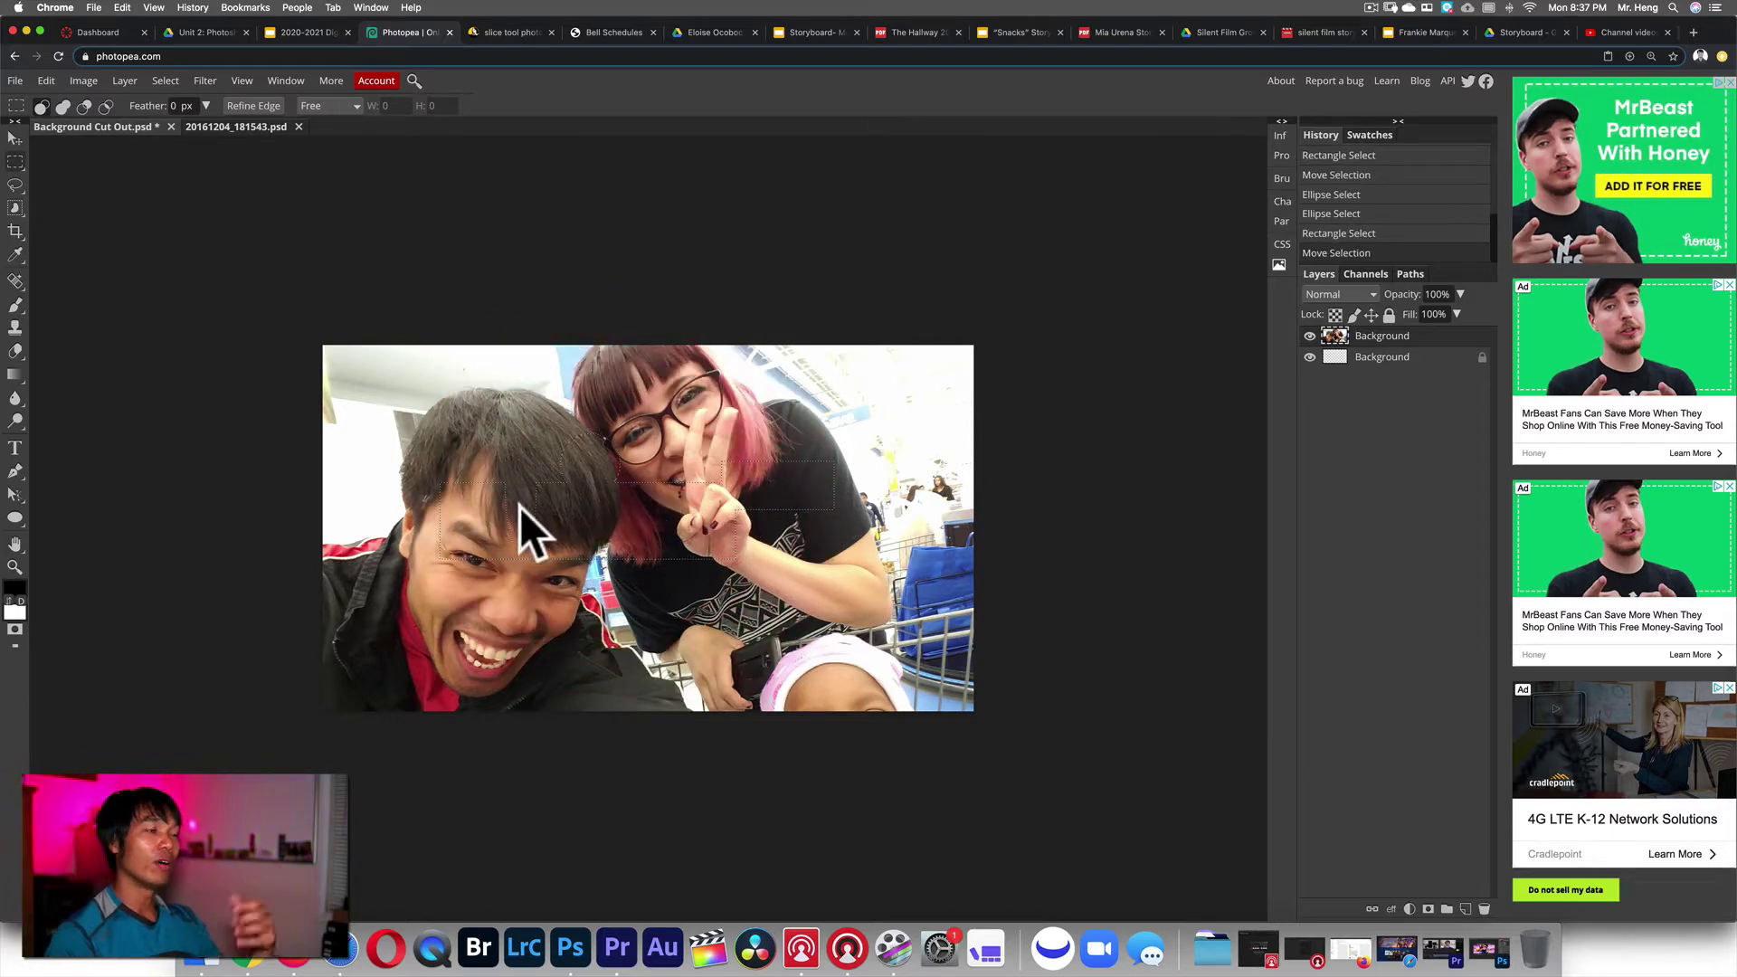
- Try moving the selected photo pixels to the left with the Move tool and clearing them, and undo both edits
click(14, 138)
drag(646, 513, 595, 505)
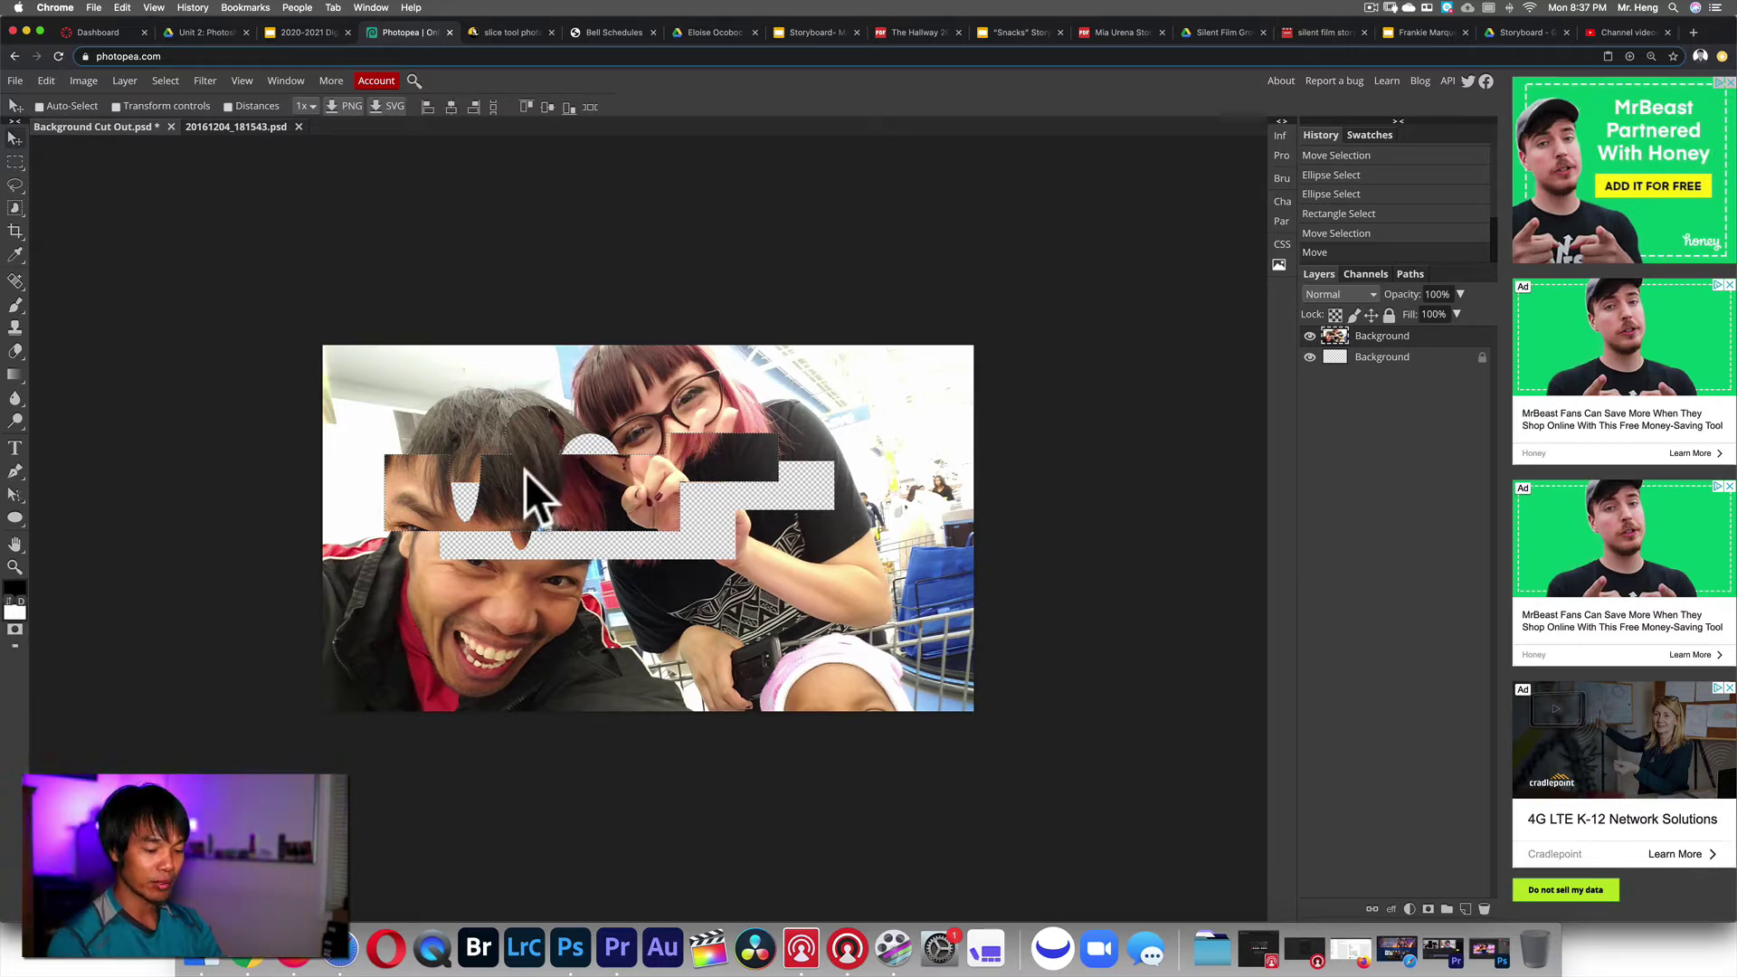
key(Delete)
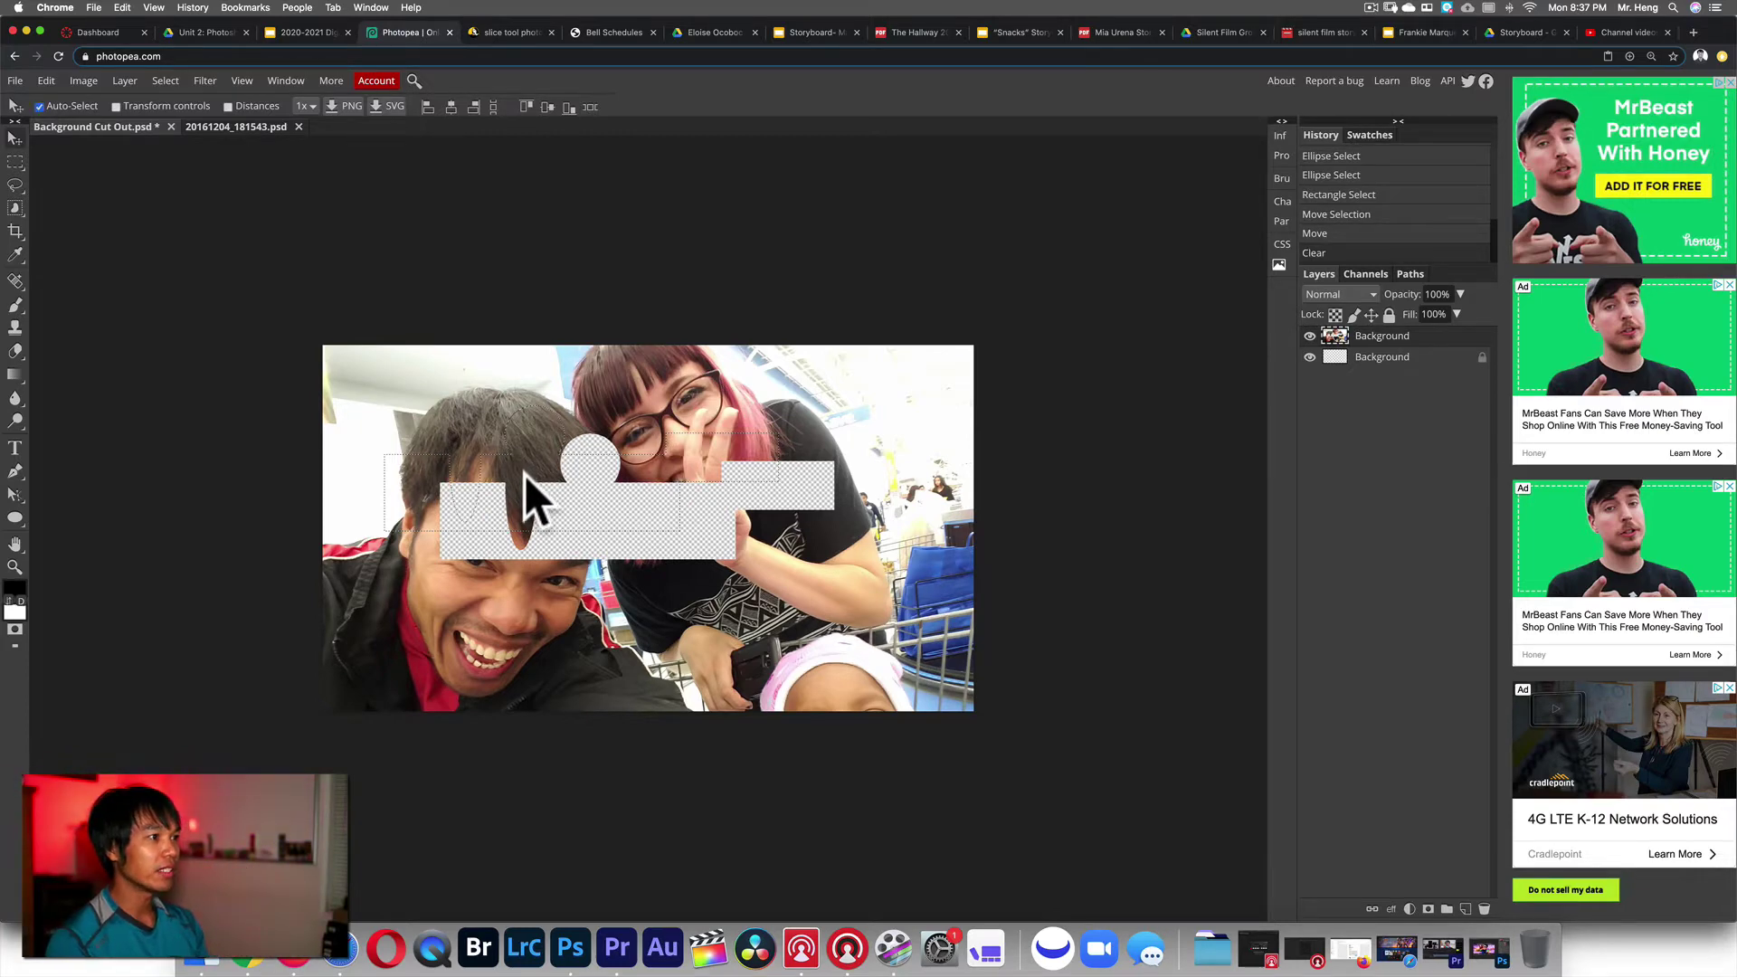
key(ctrl+z)
key(ctrl+z)
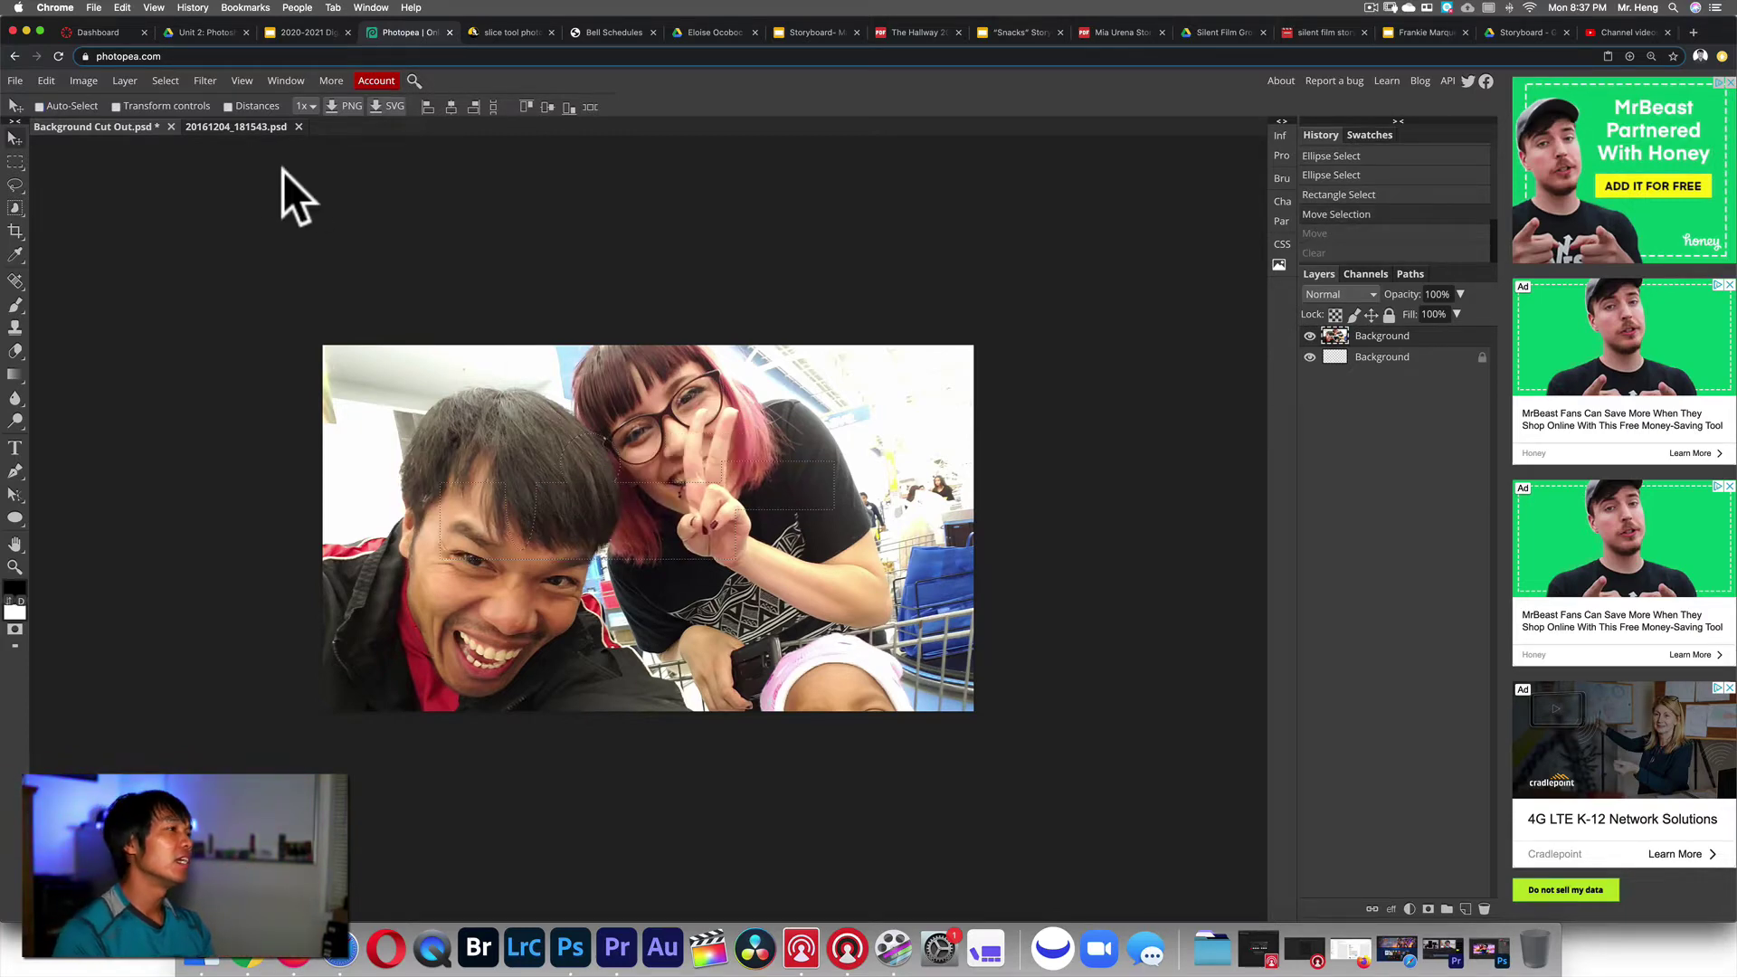
- Consult the agenda slide in Google Slides for the remaining selection-tool topics
click(308, 32)
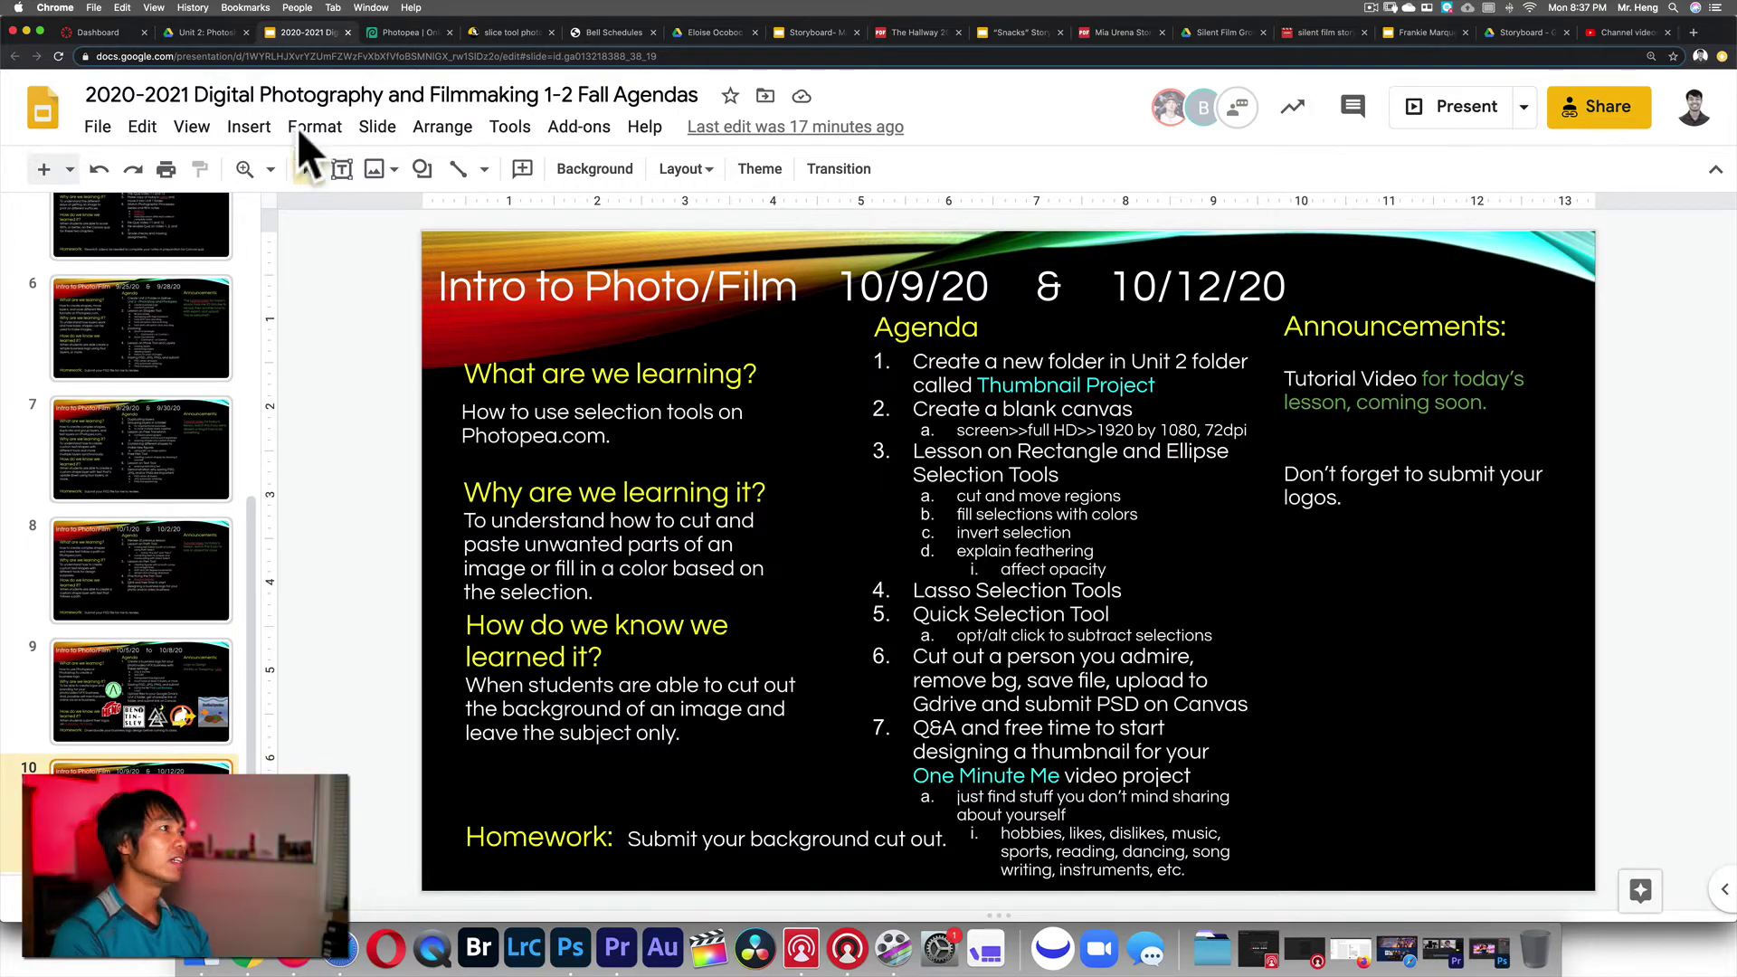
- Switch to Photopea, try clearing the photo pixels inside the compound selection, and undo the clear
click(398, 33)
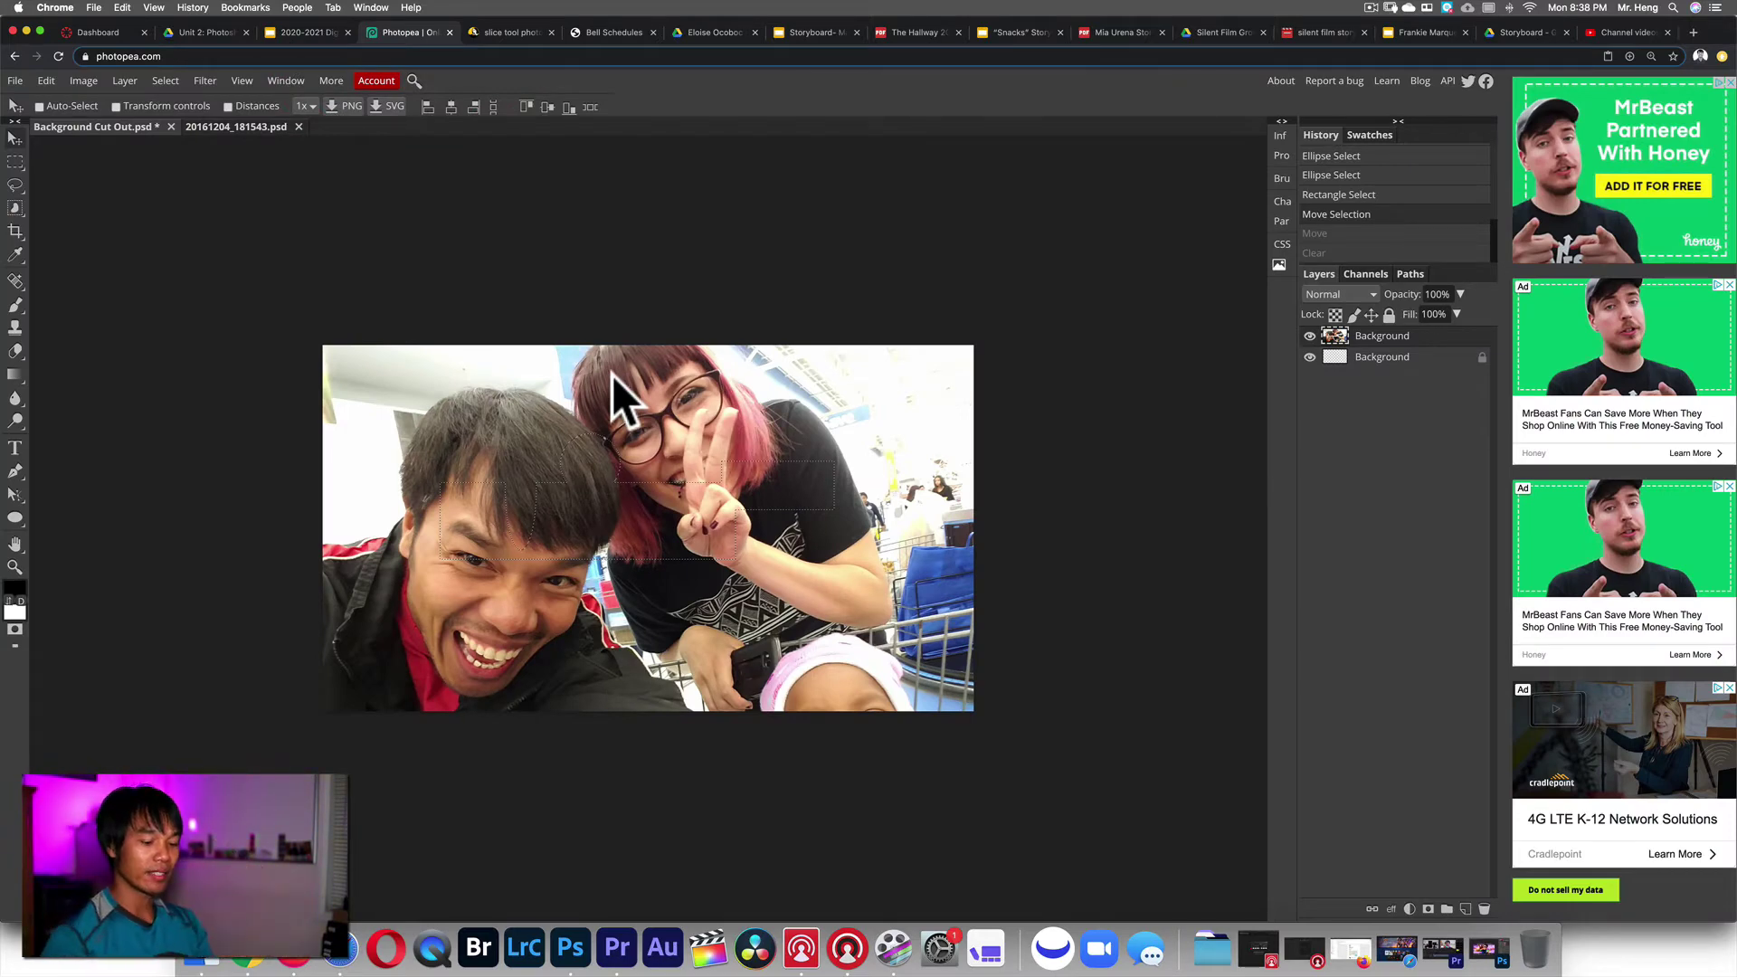
key(Delete)
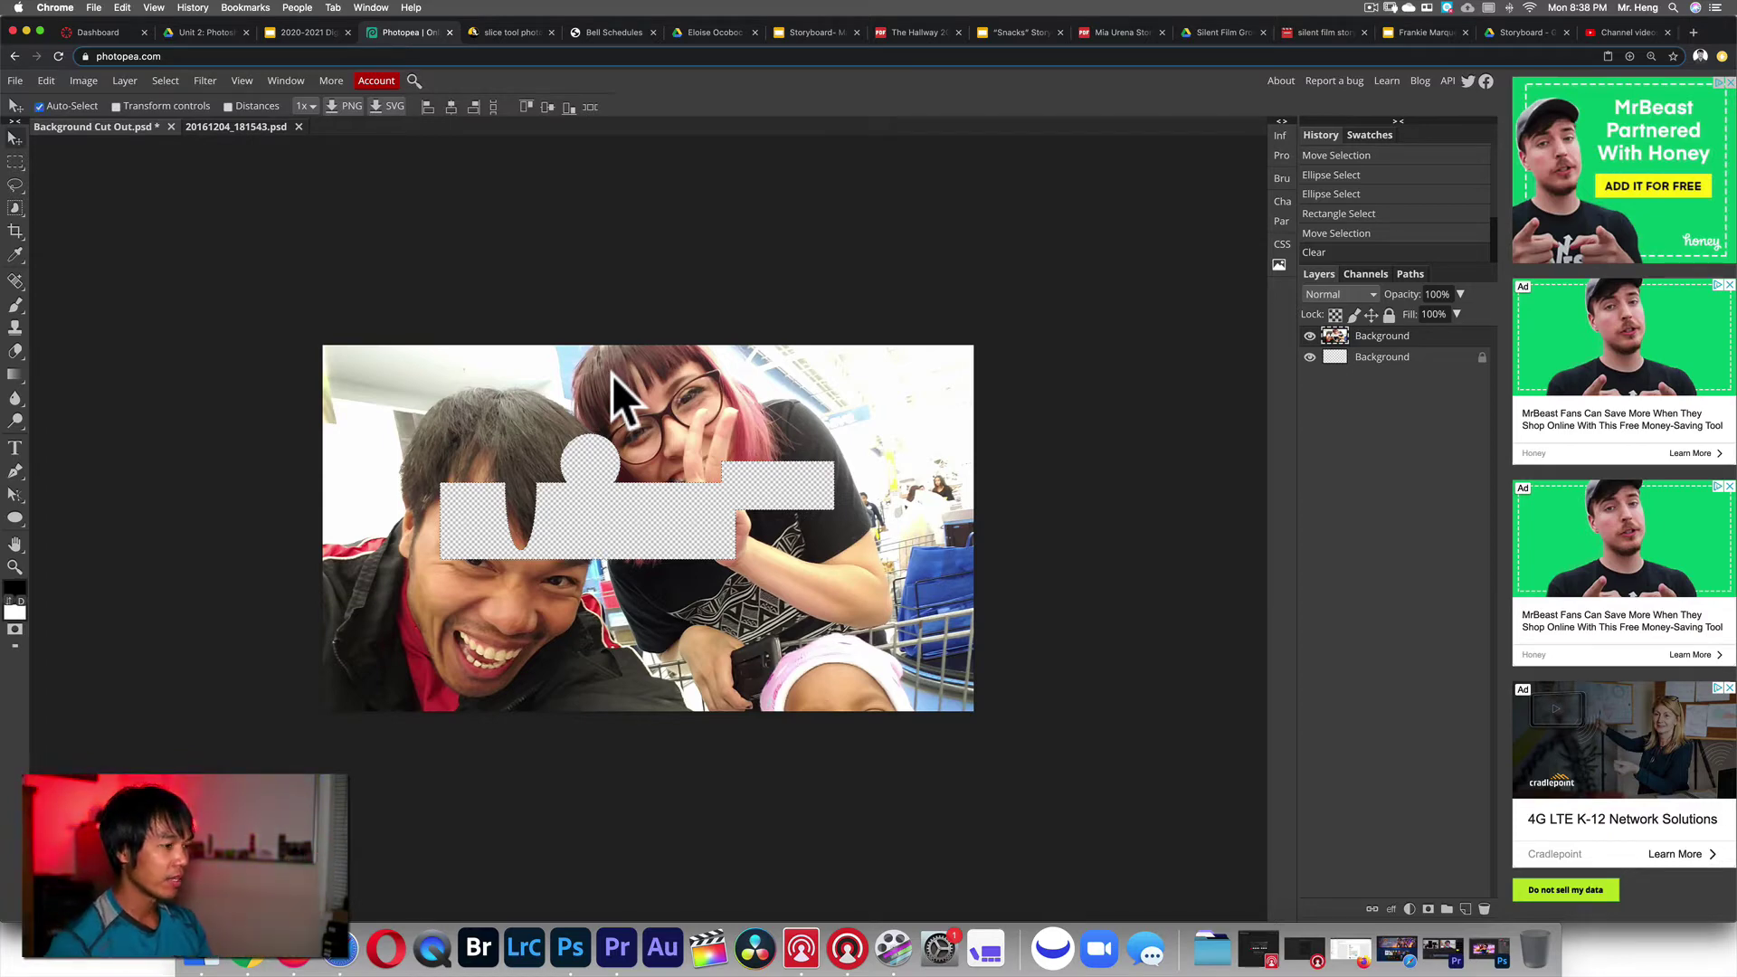
key(super+z)
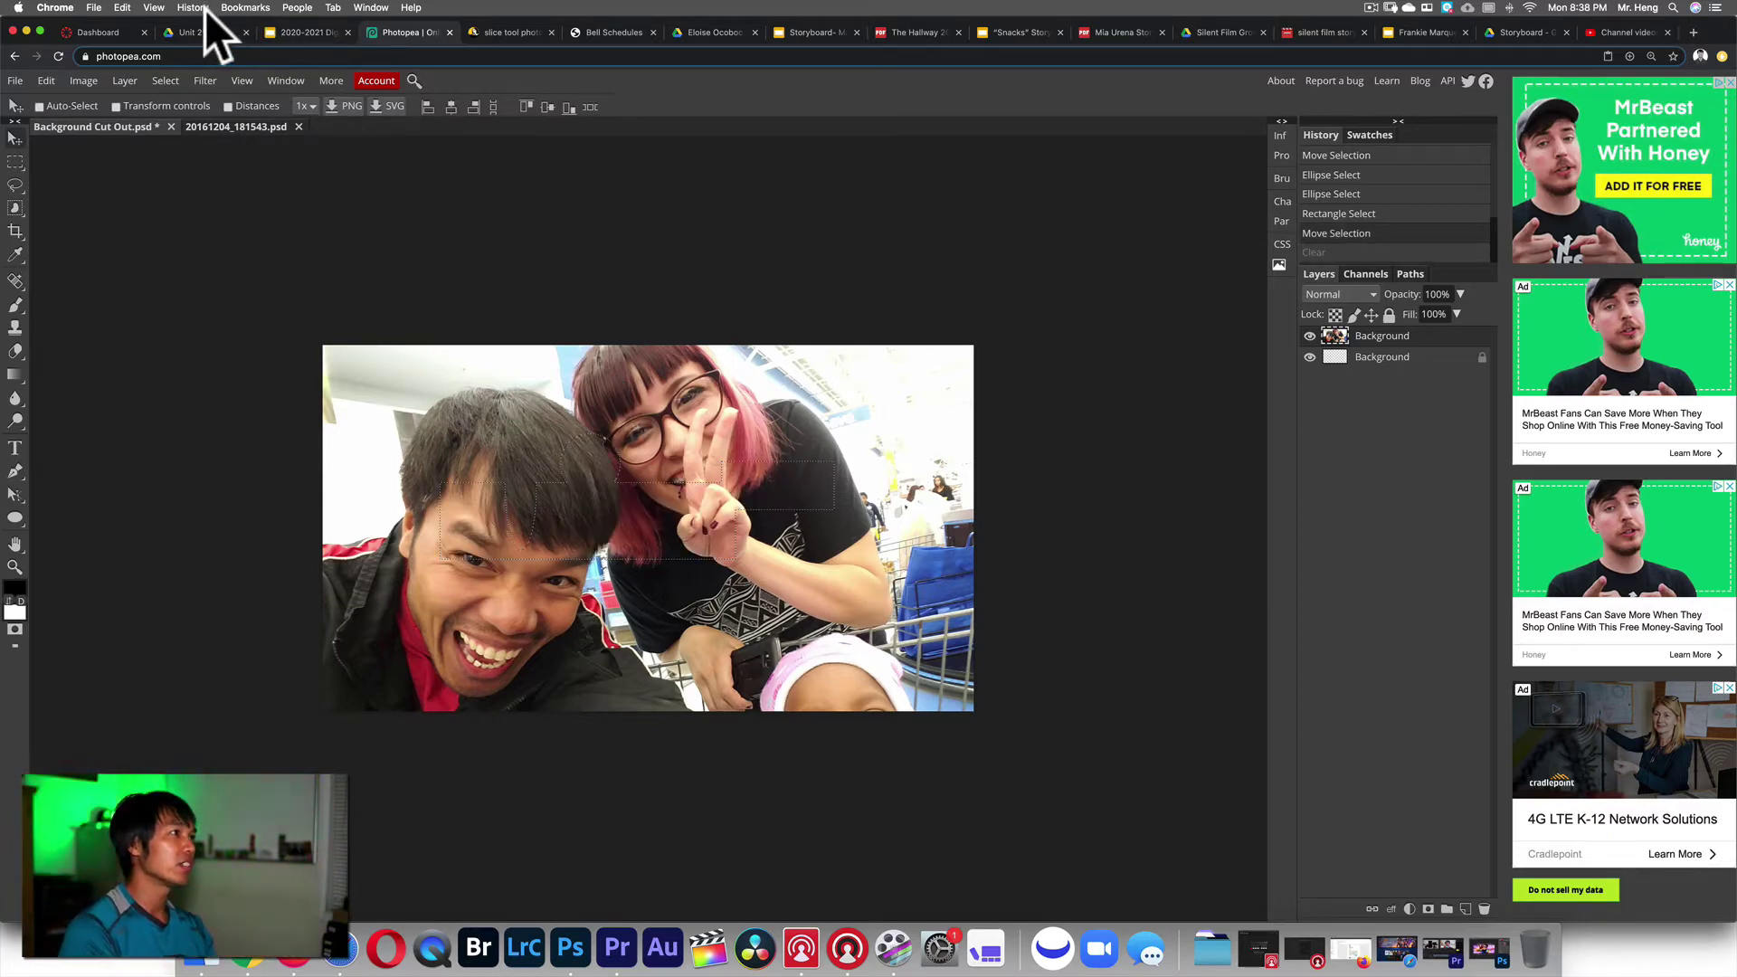
- Invert the compound selection, try clearing the photo pixels around the original shape, and undo the clear
click(166, 80)
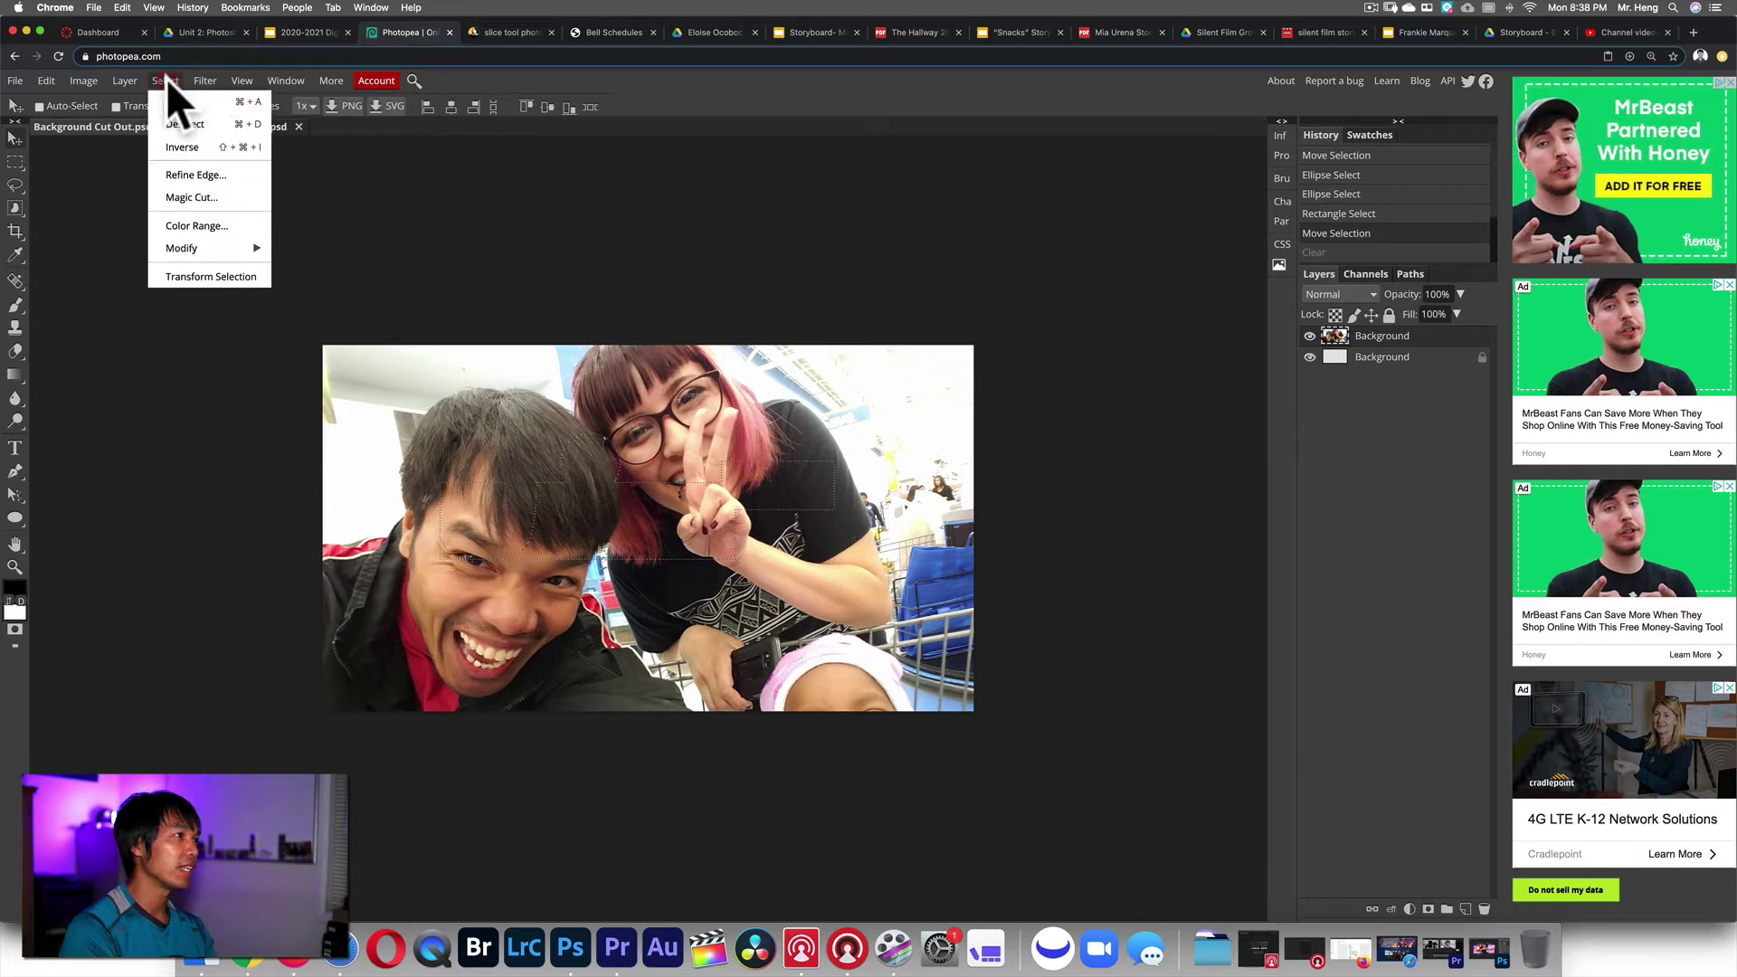
click(196, 144)
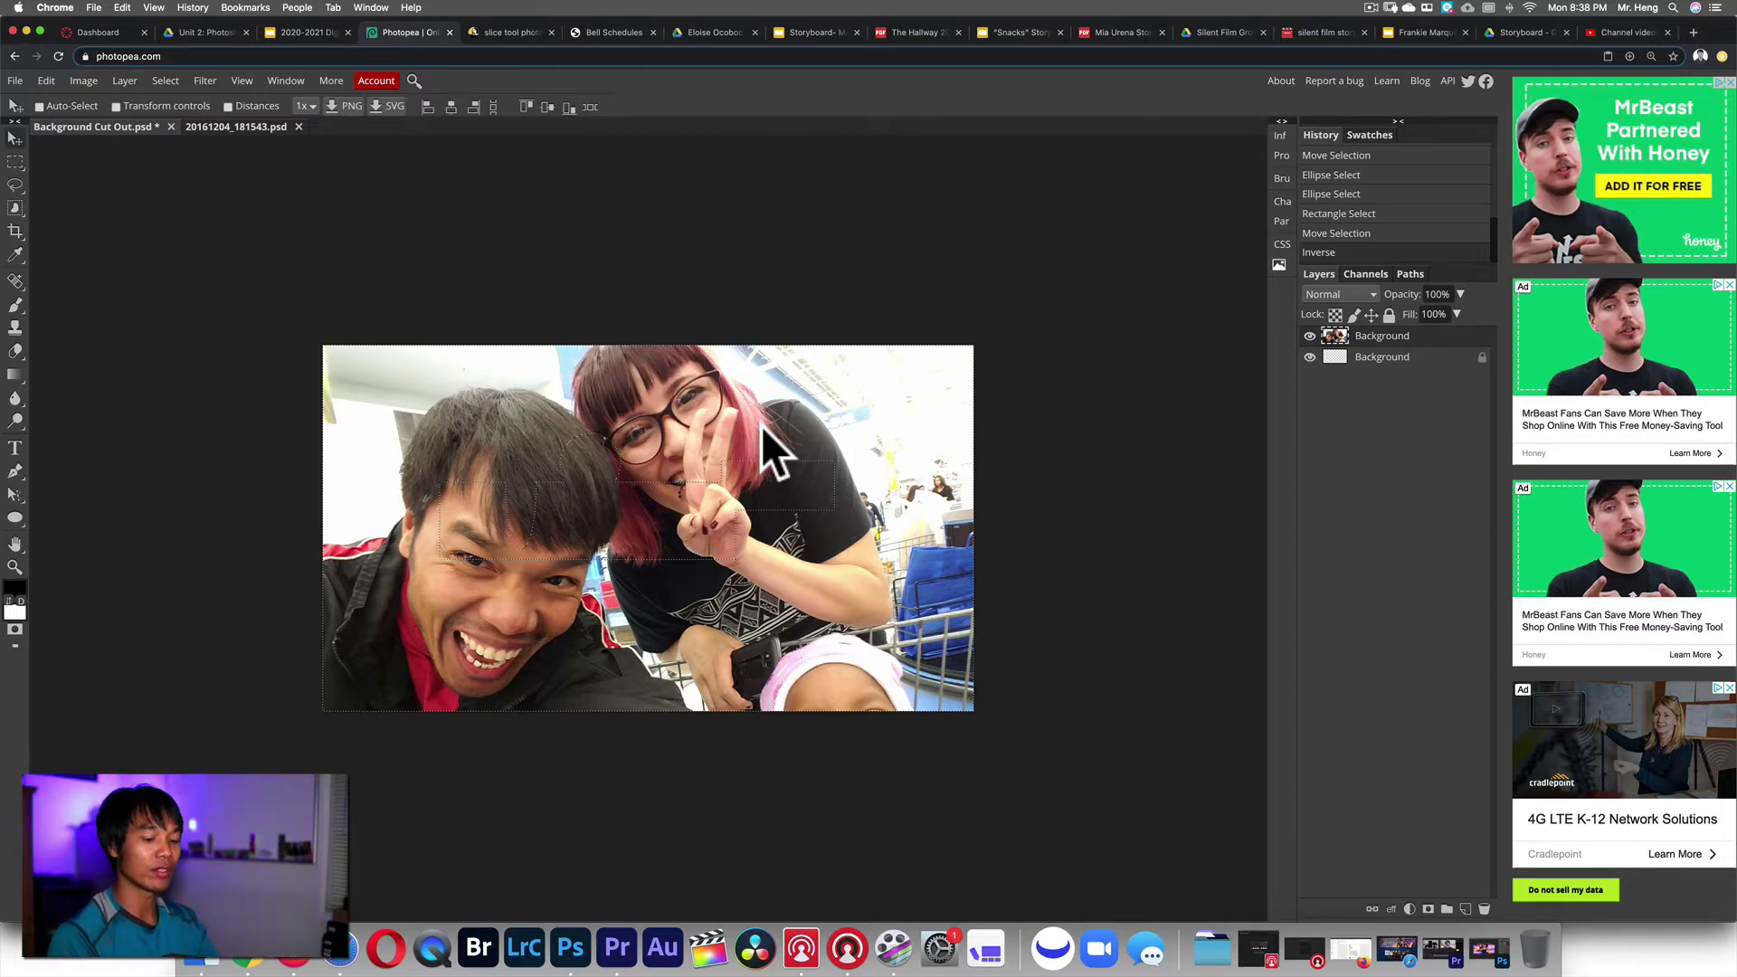
key(Delete)
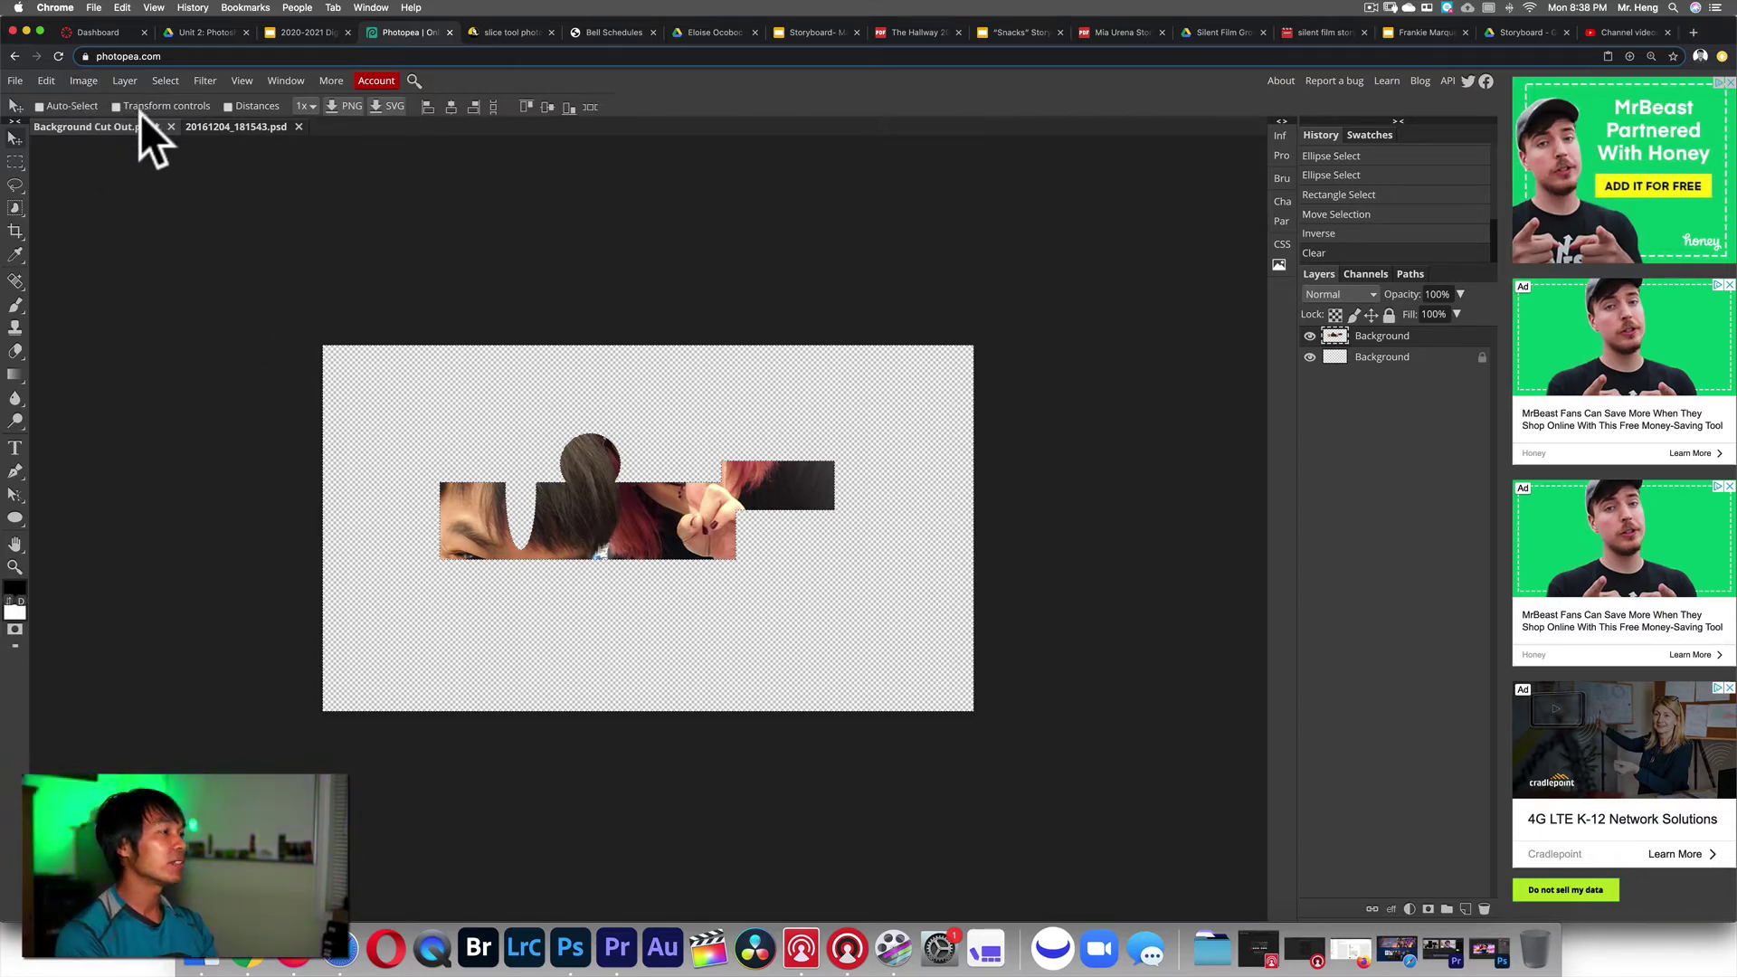
key(super+z)
- Try shifting the pixels of the inverted selection slightly with the Move tool, and undo the move
click(20, 139)
drag(755, 406, 710, 428)
key(super+z)
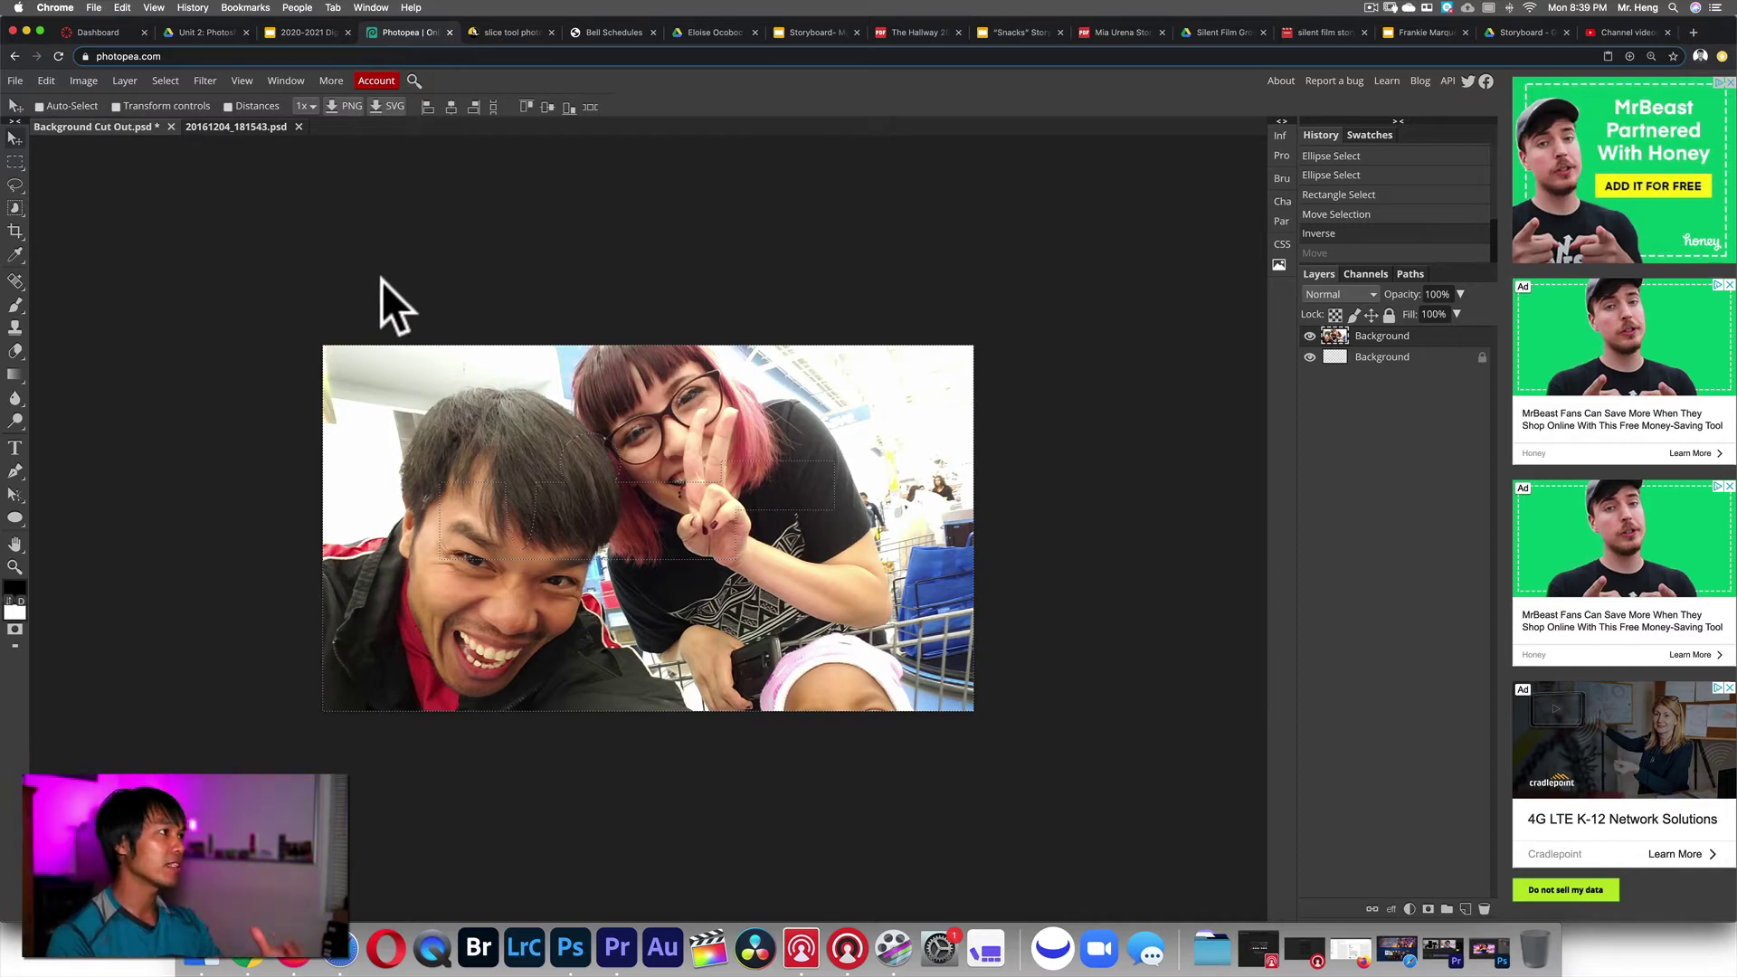
click(15, 161)
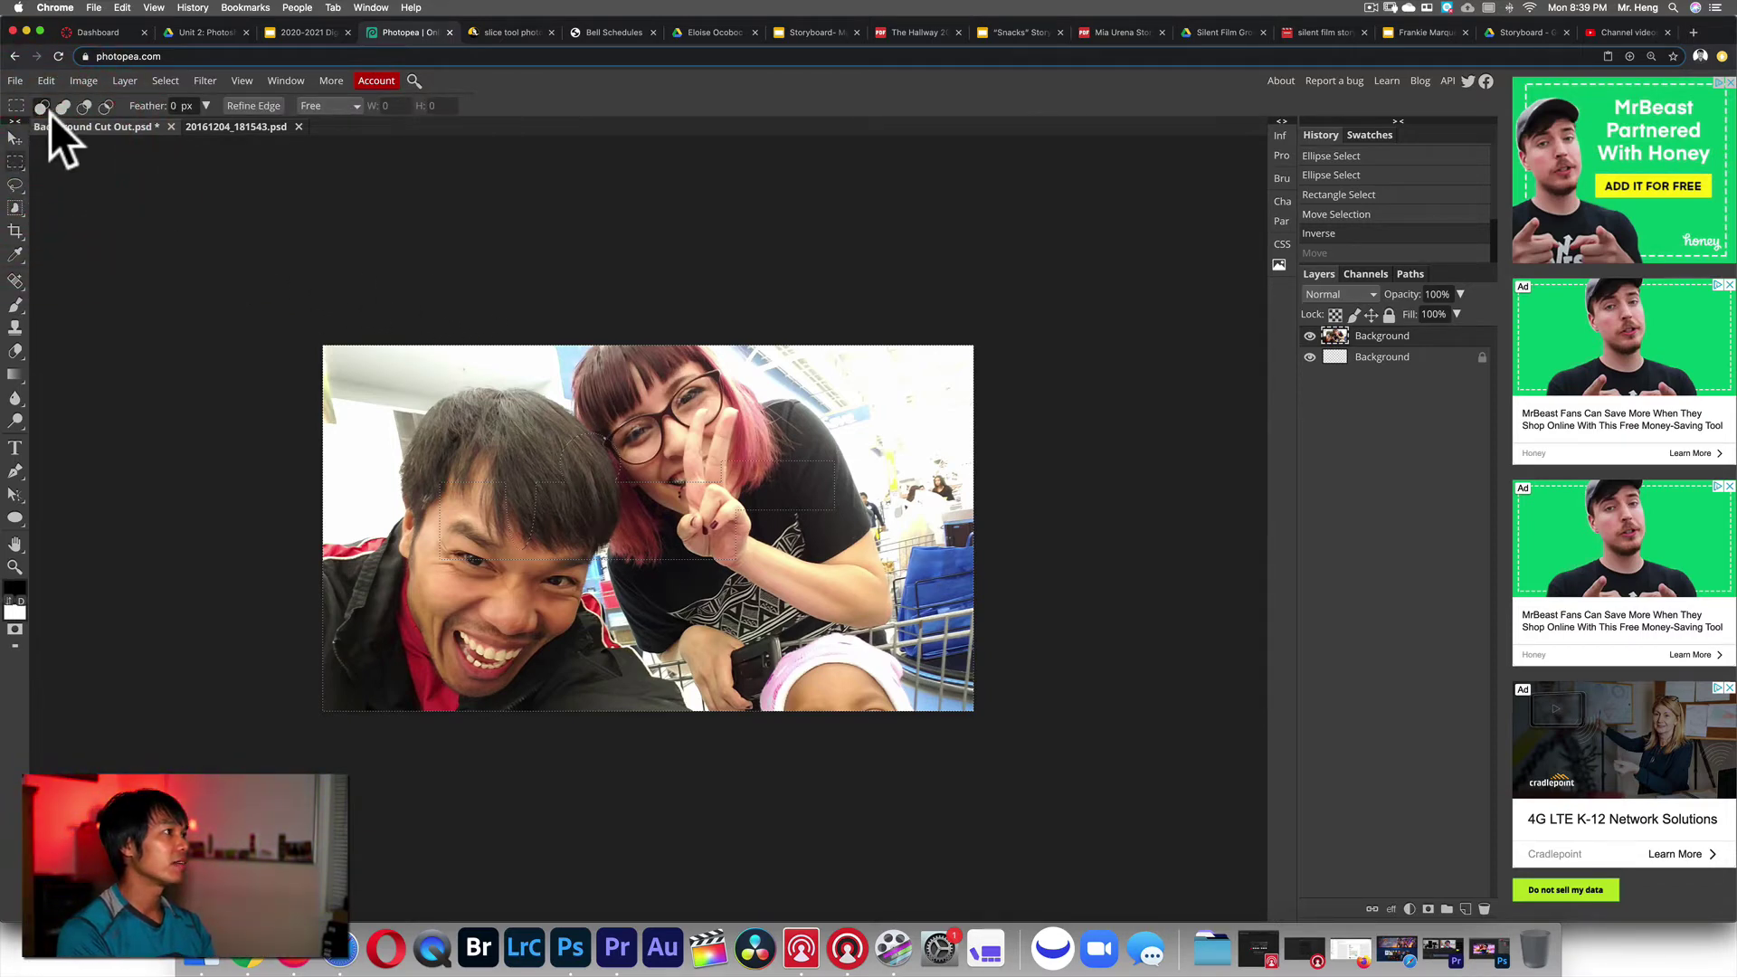
click(22, 161)
click(57, 182)
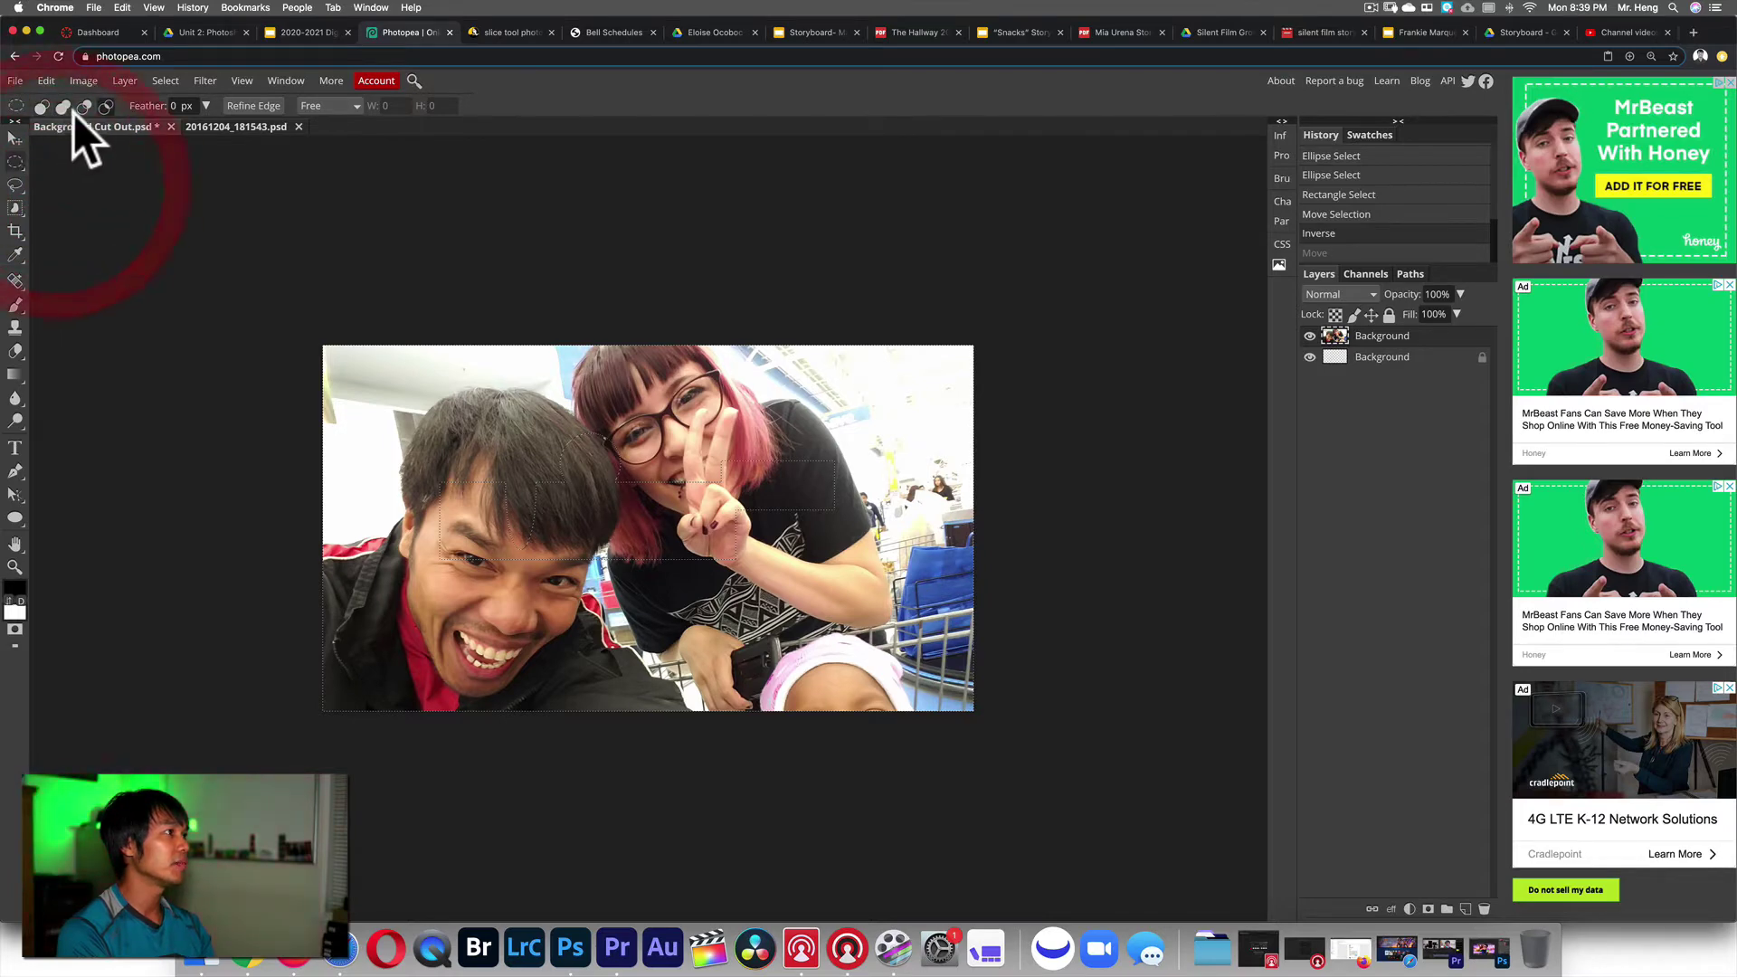
click(17, 160)
click(14, 163)
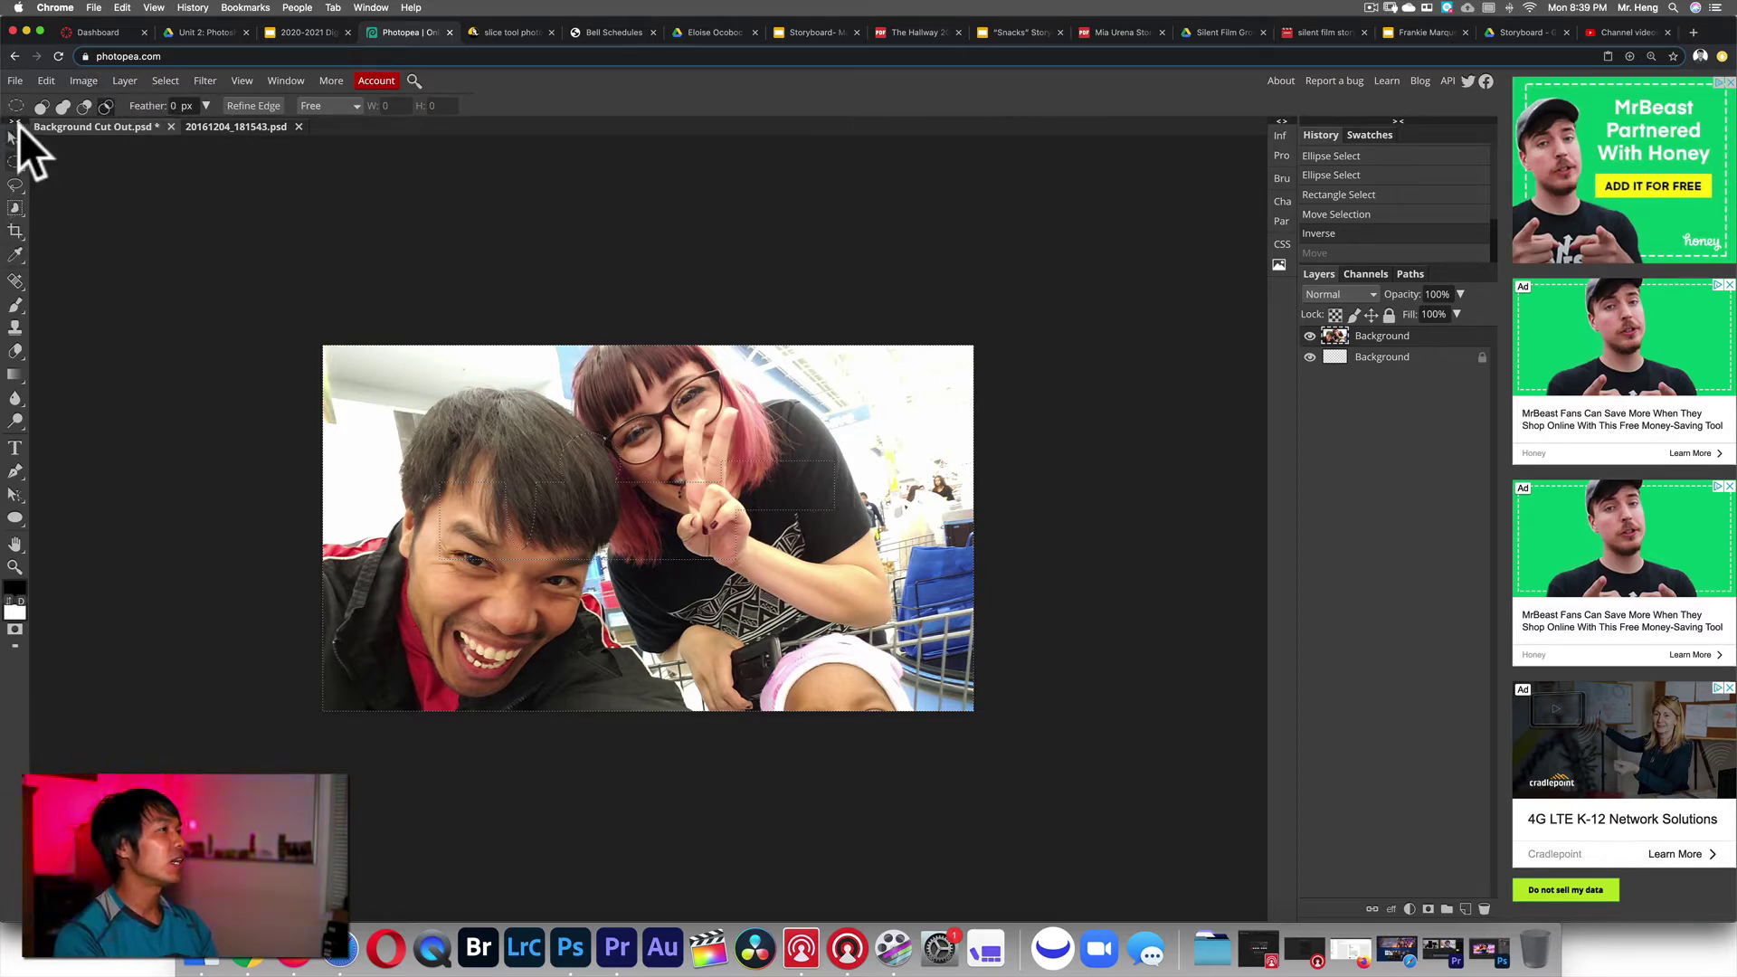
click(19, 187)
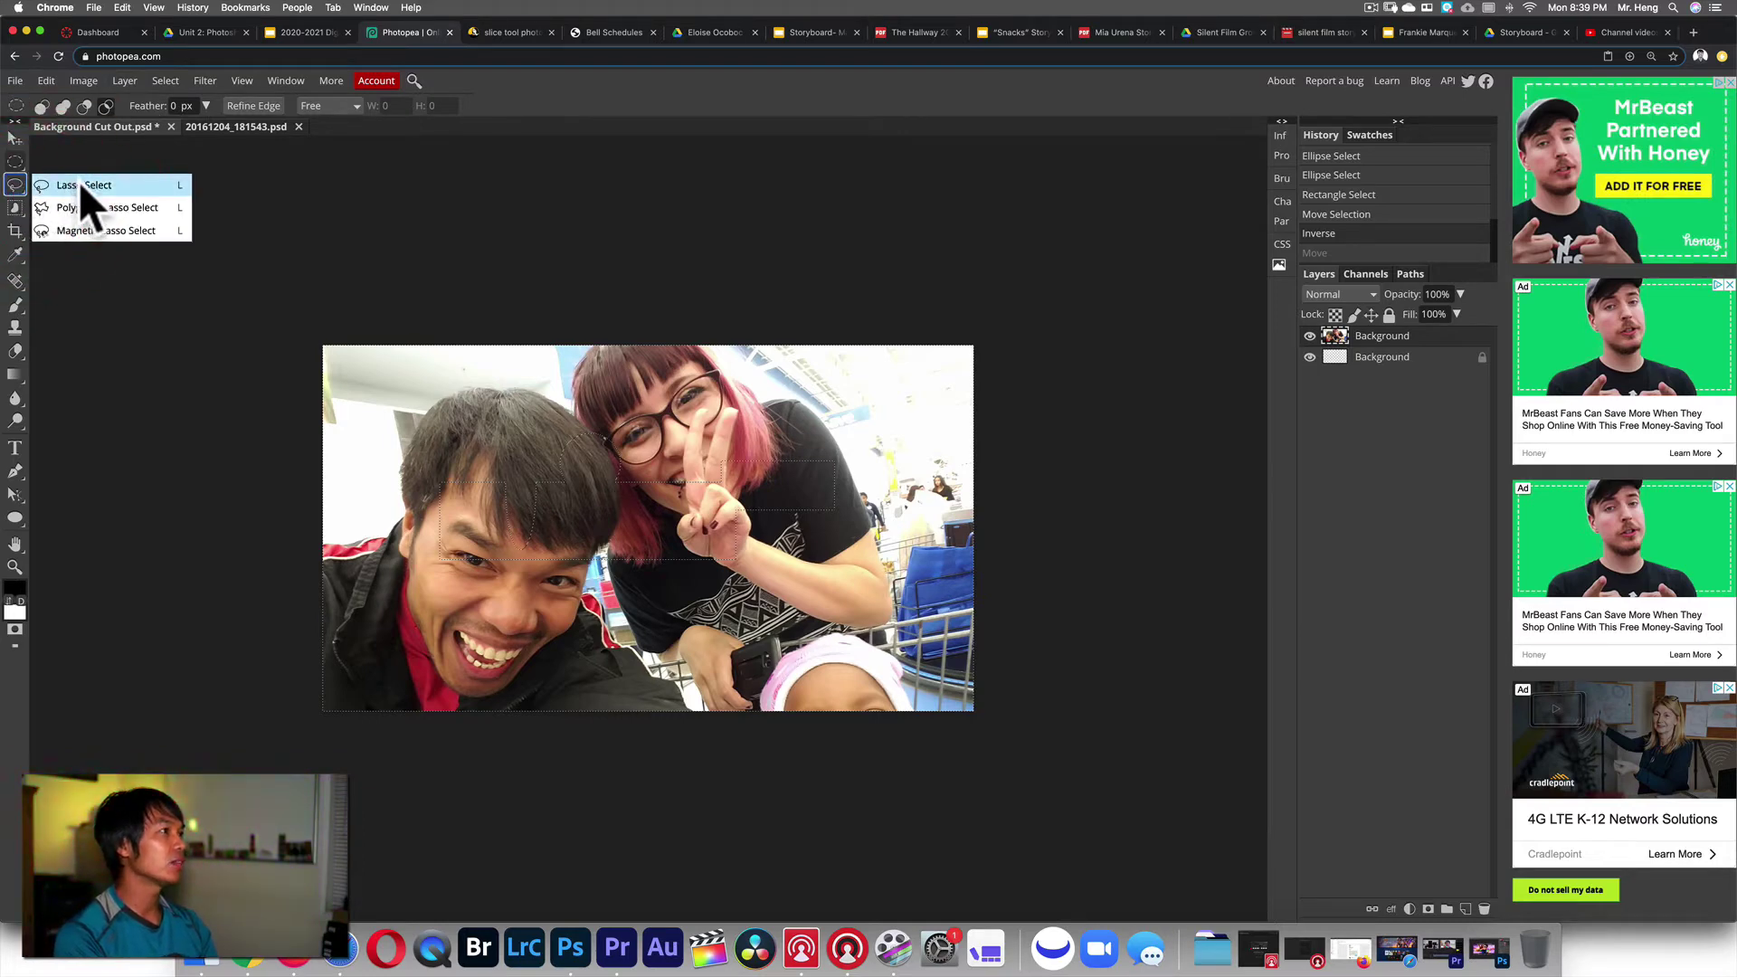
- Deselect the current selection and draw a freehand Lasso Select outline around the man on the left of the photo
click(165, 81)
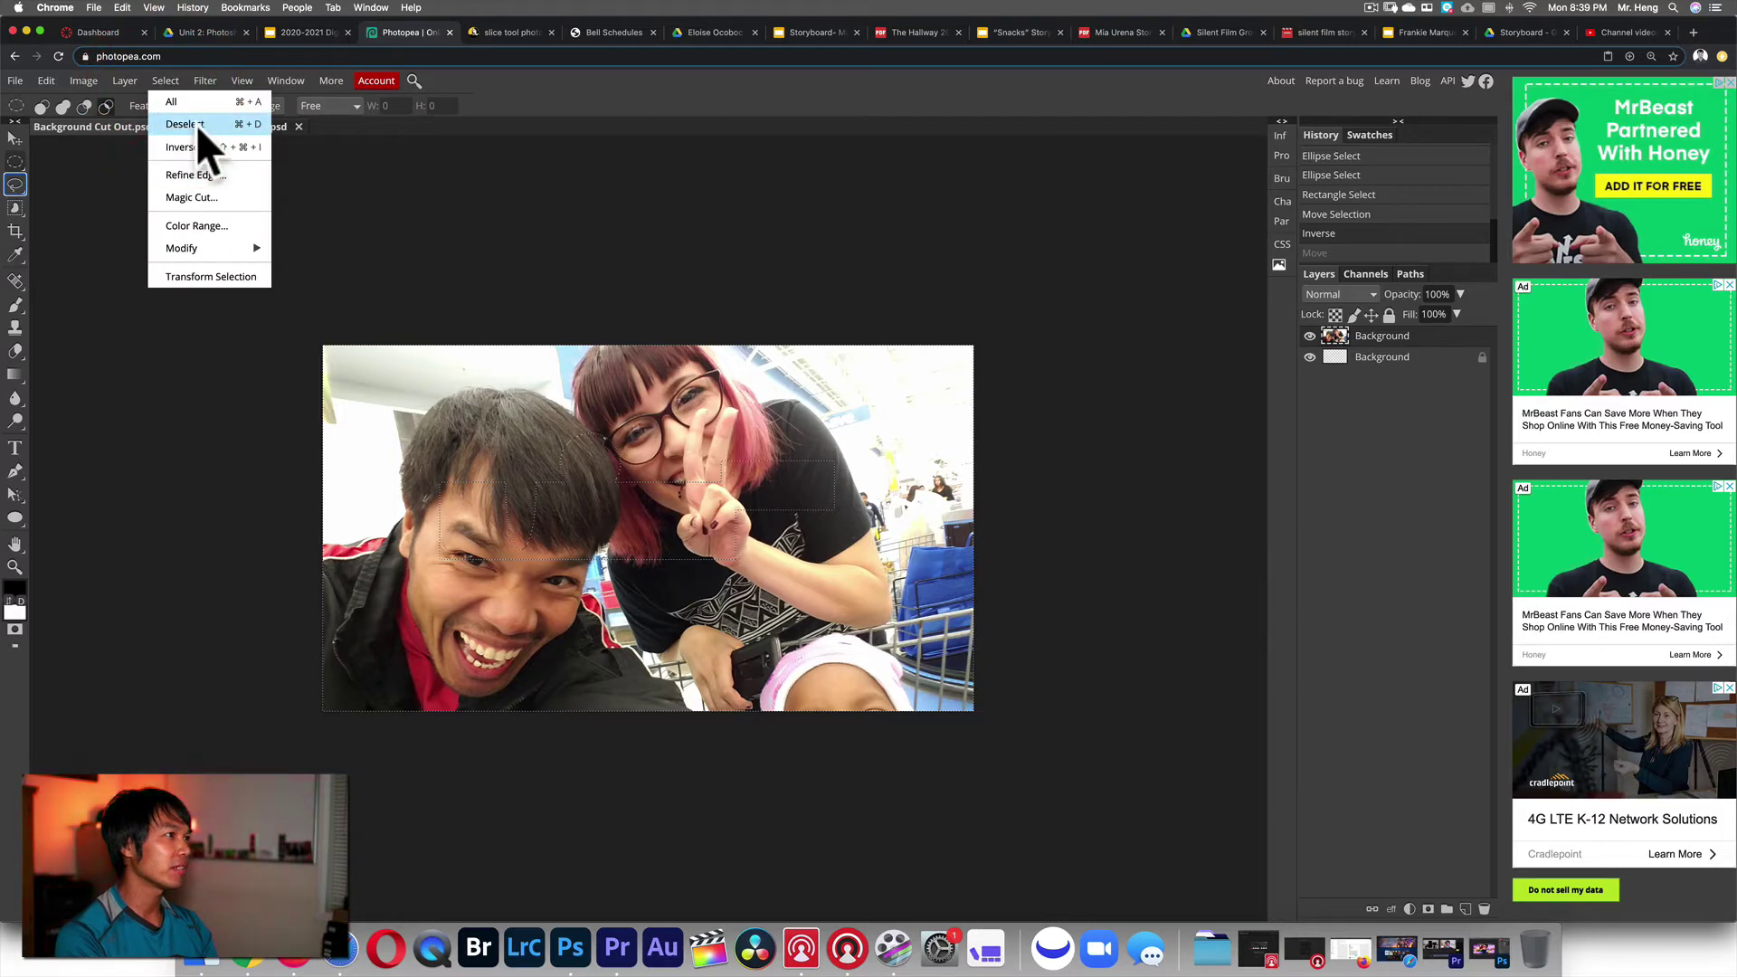
click(195, 124)
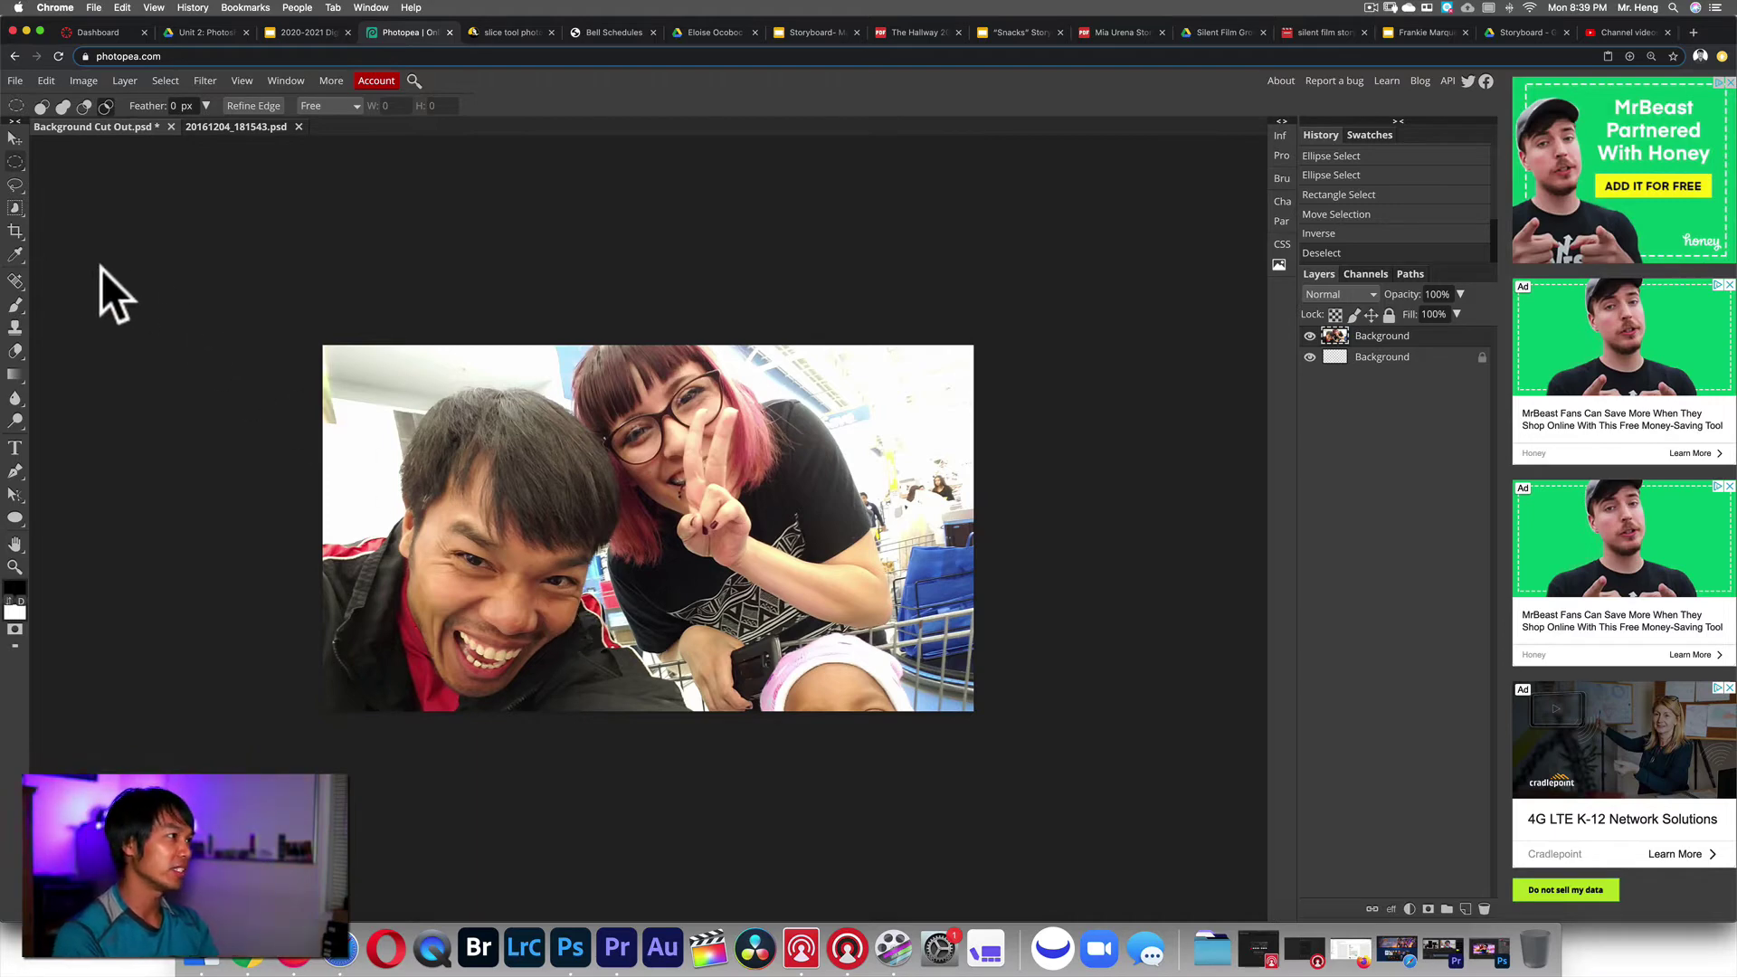
right_click(18, 184)
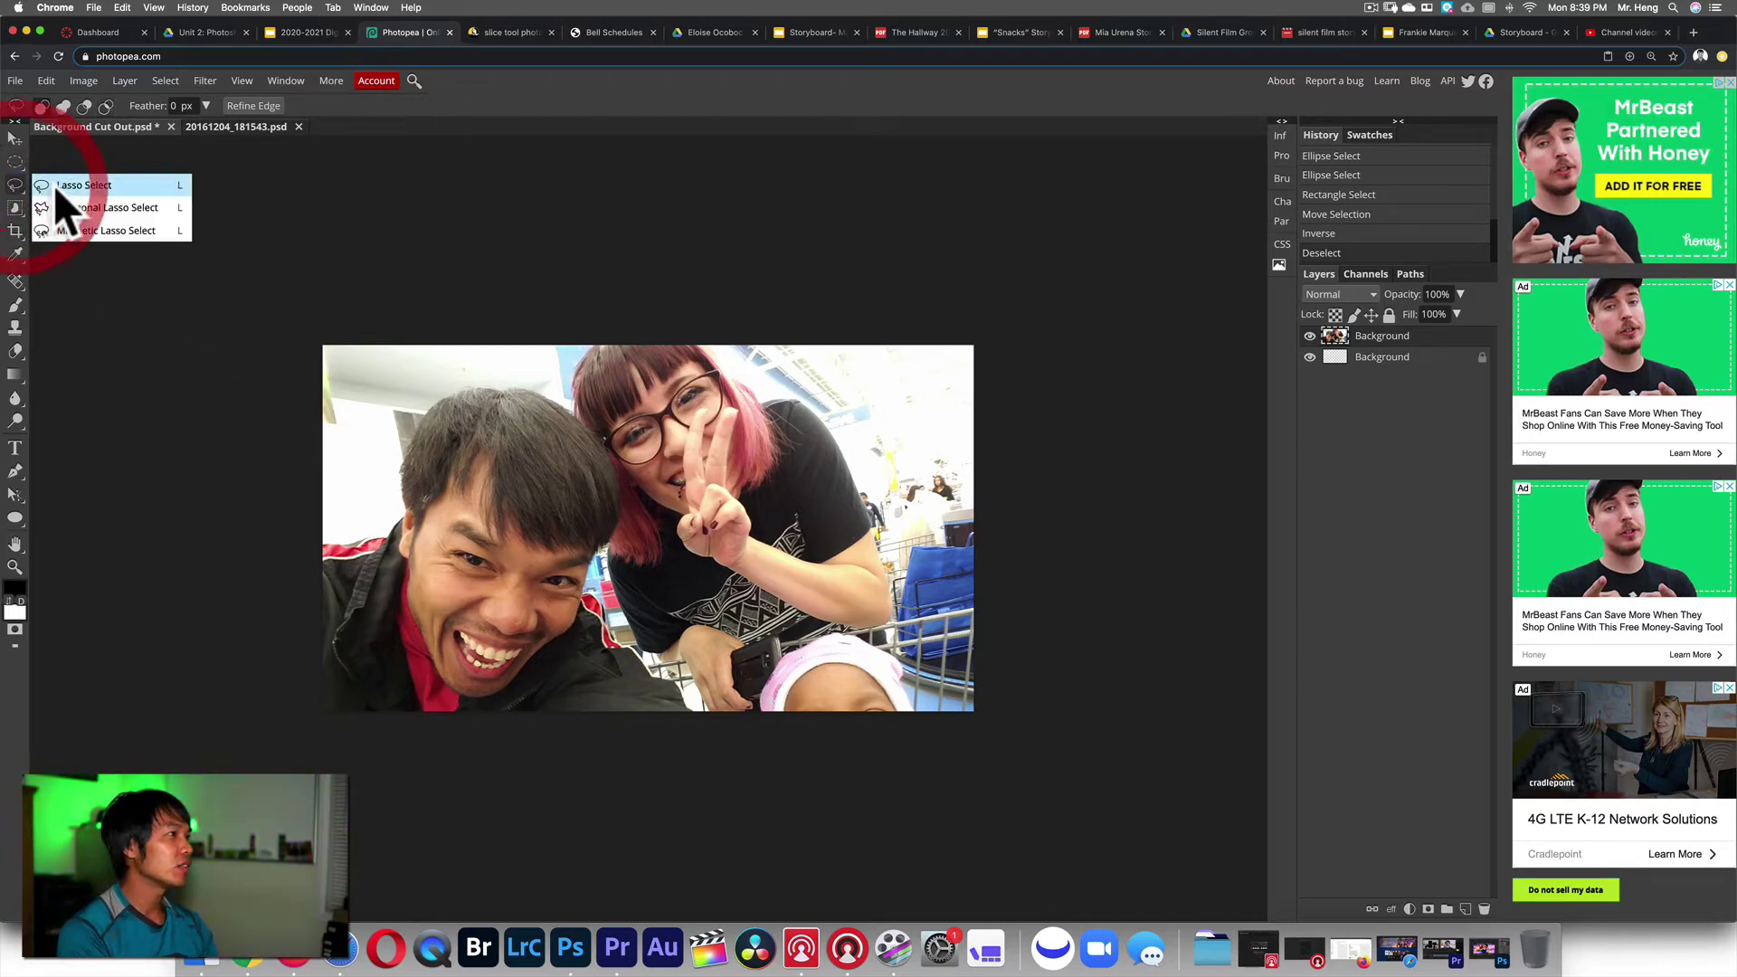
click(63, 186)
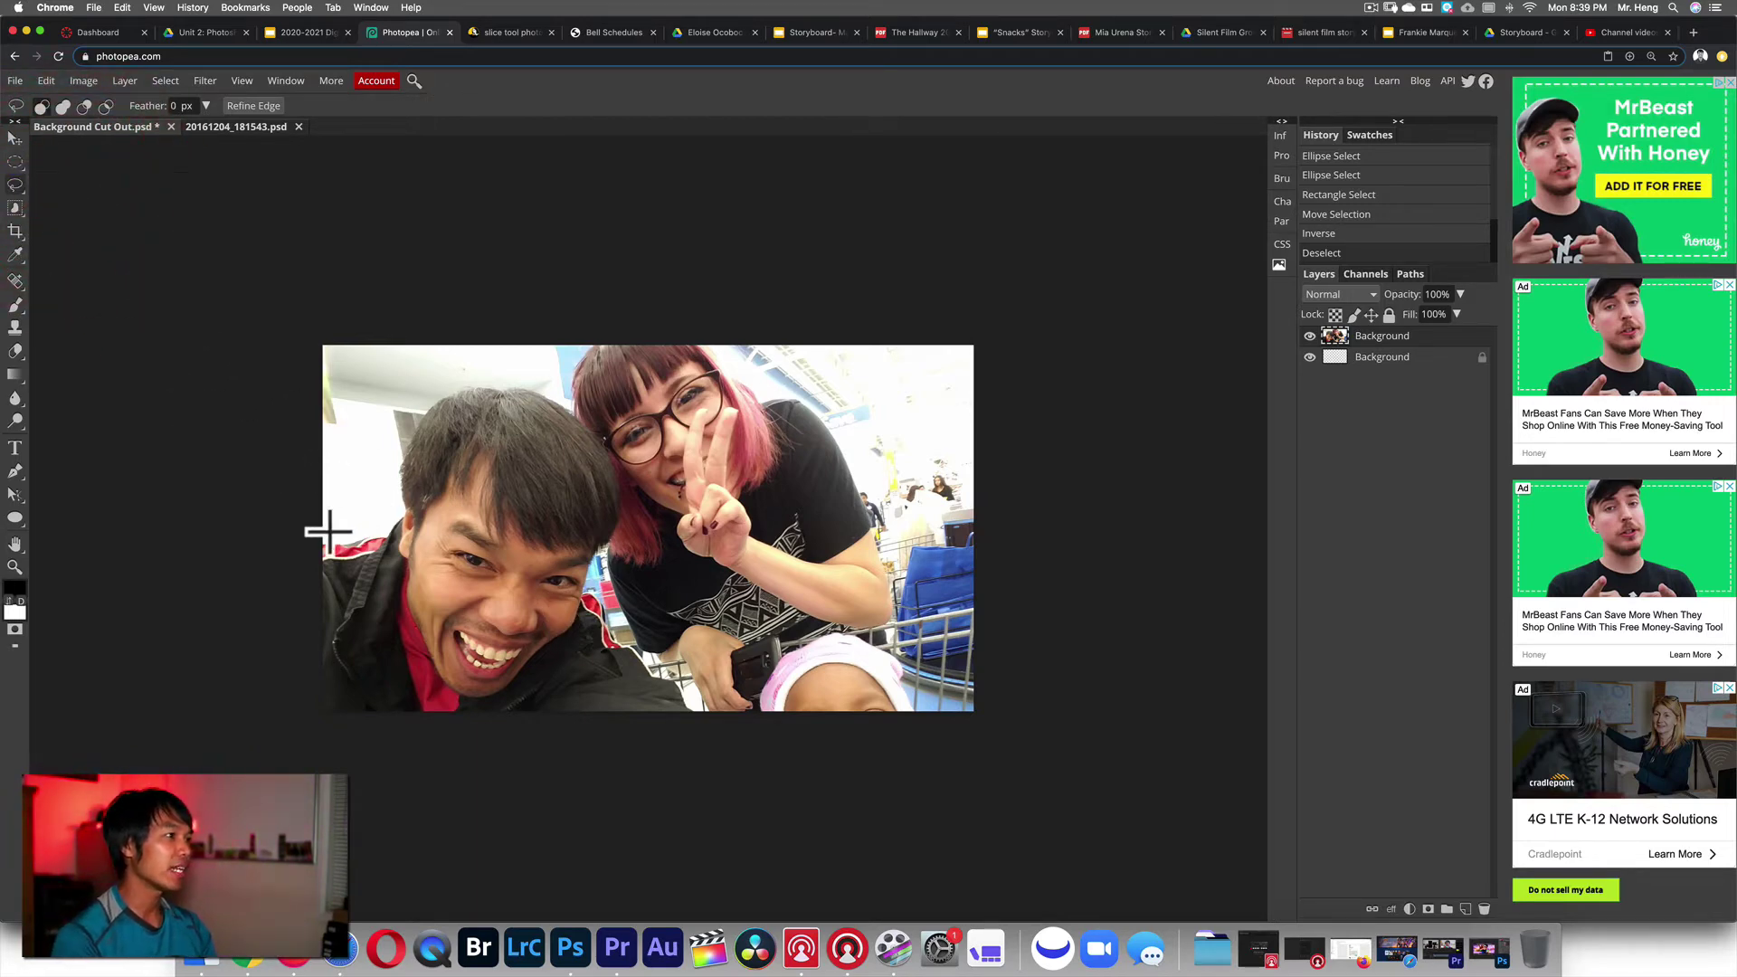
mouse_move(332, 538)
mouse_down()
mouse_move(387, 518)
mouse_move(410, 428)
mouse_move(450, 387)
mouse_move(504, 377)
mouse_move(562, 400)
mouse_move(612, 454)
mouse_move(624, 508)
mouse_move(591, 590)
mouse_move(700, 713)
mouse_move(309, 721)
mouse_move(290, 620)
mouse_move(302, 551)
mouse_move(324, 539)
mouse_up()
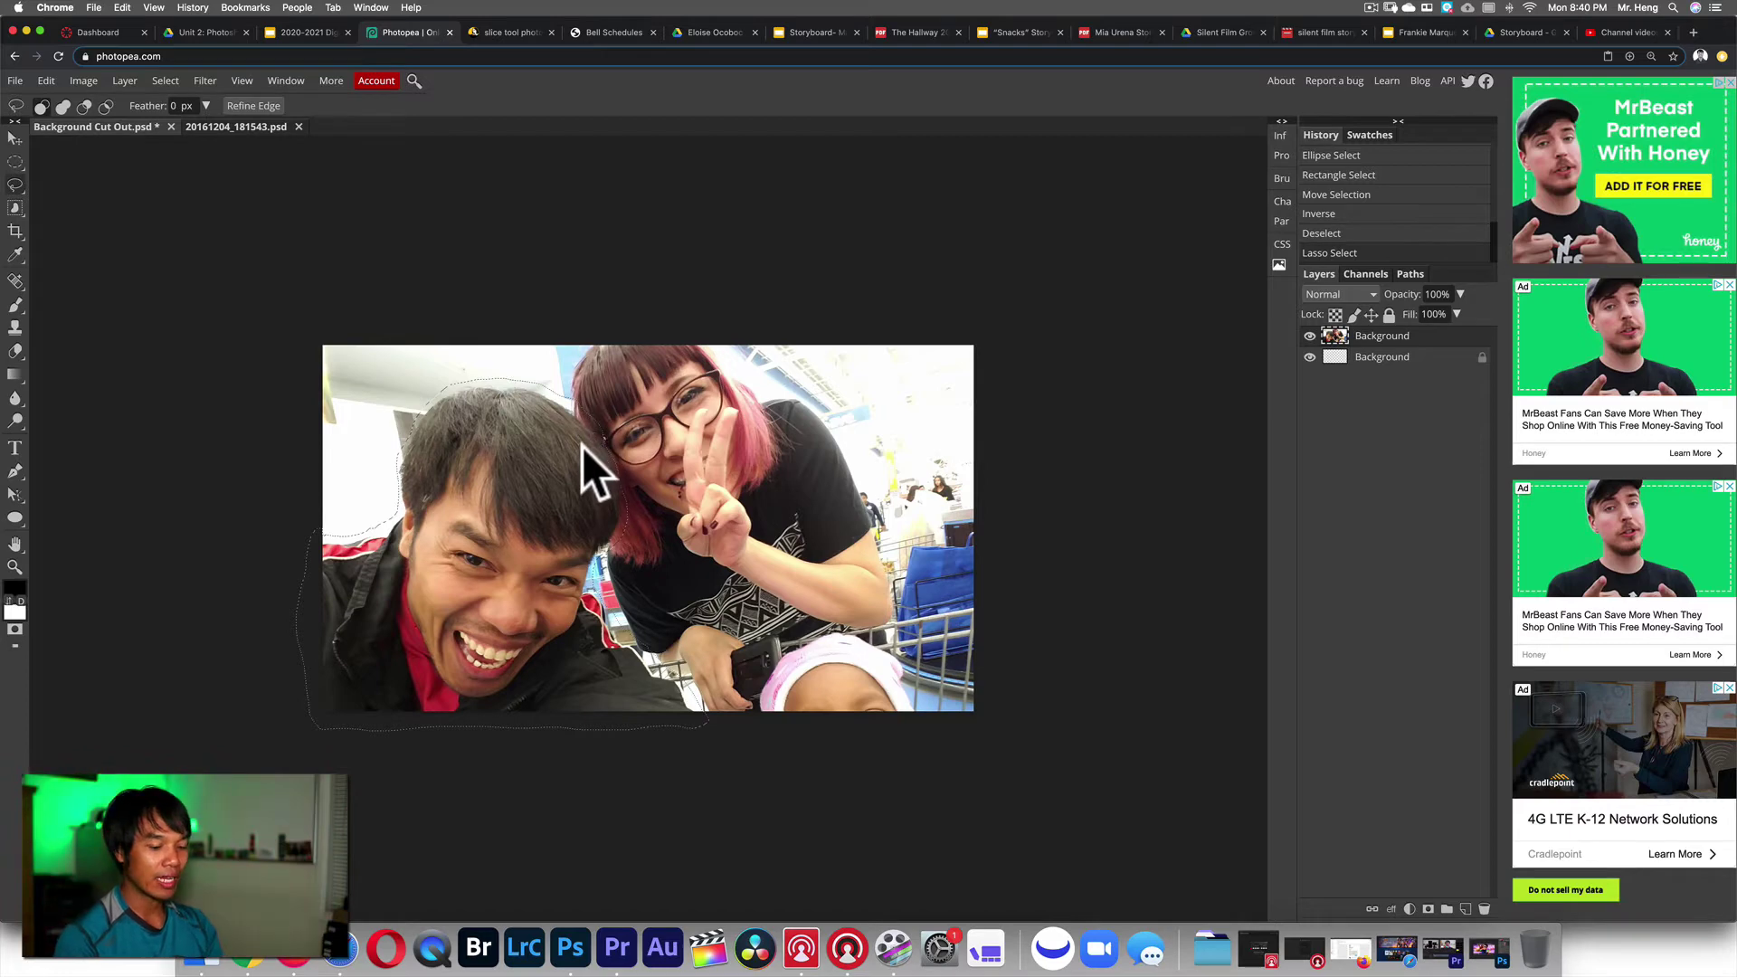
- Try clearing the man inside the lasso outline, and undo the clear
key(Delete)
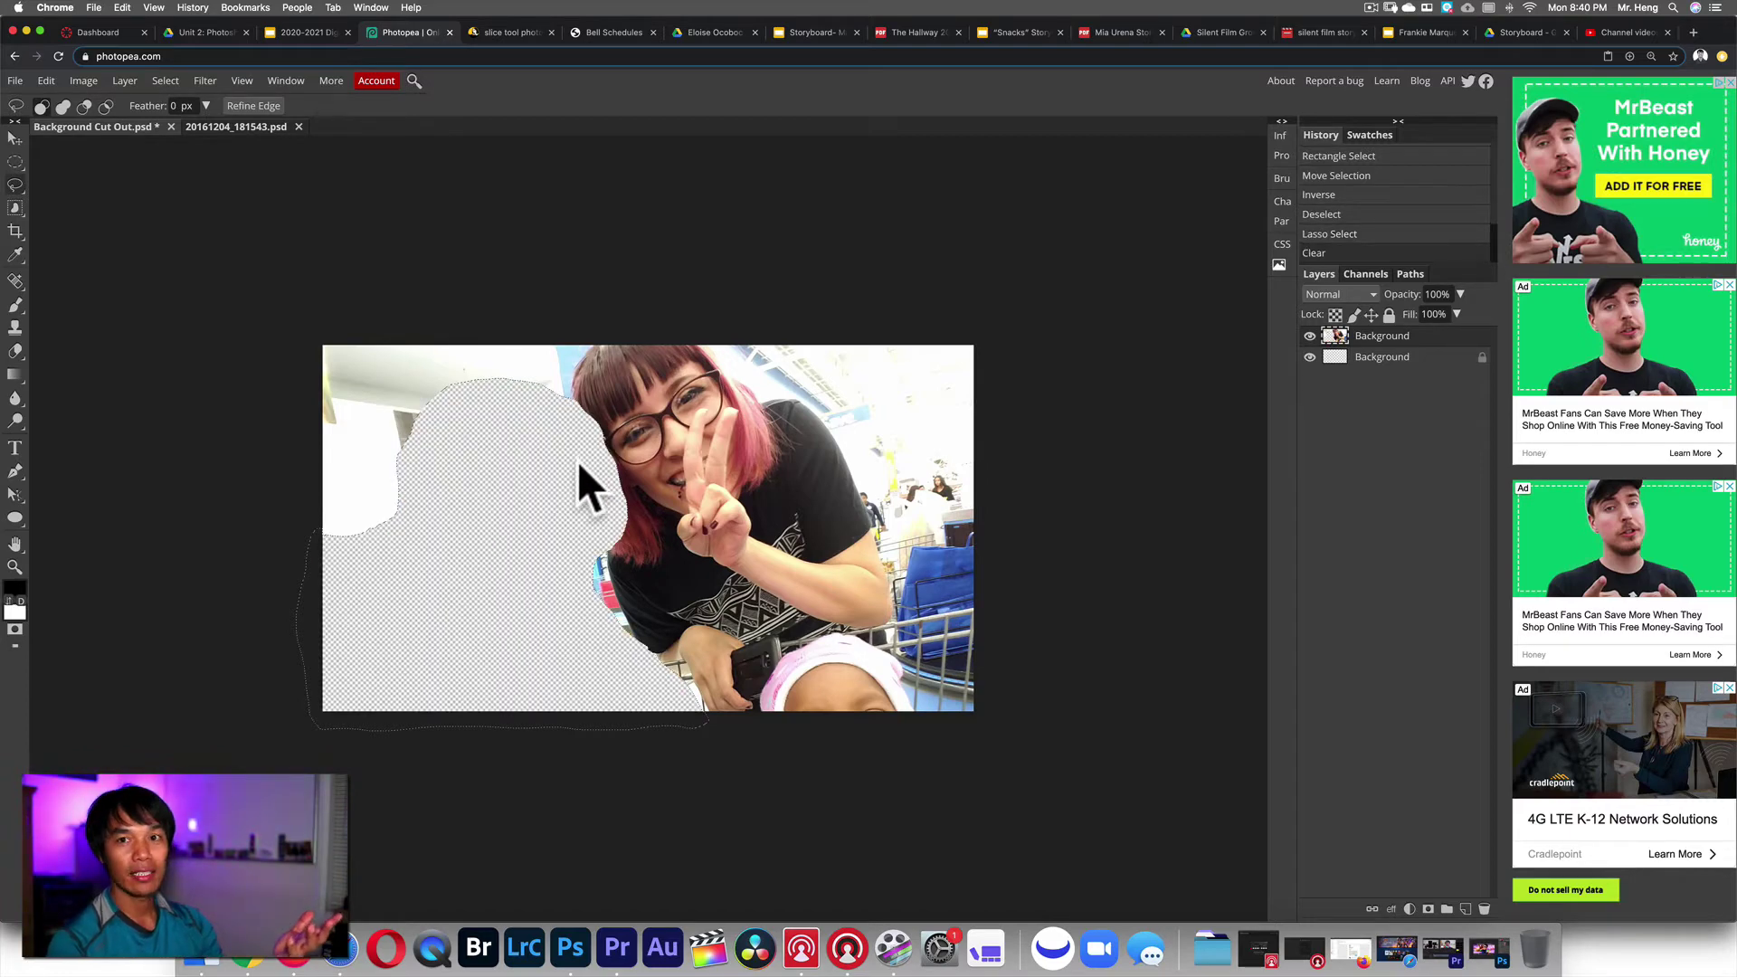
key(super+z)
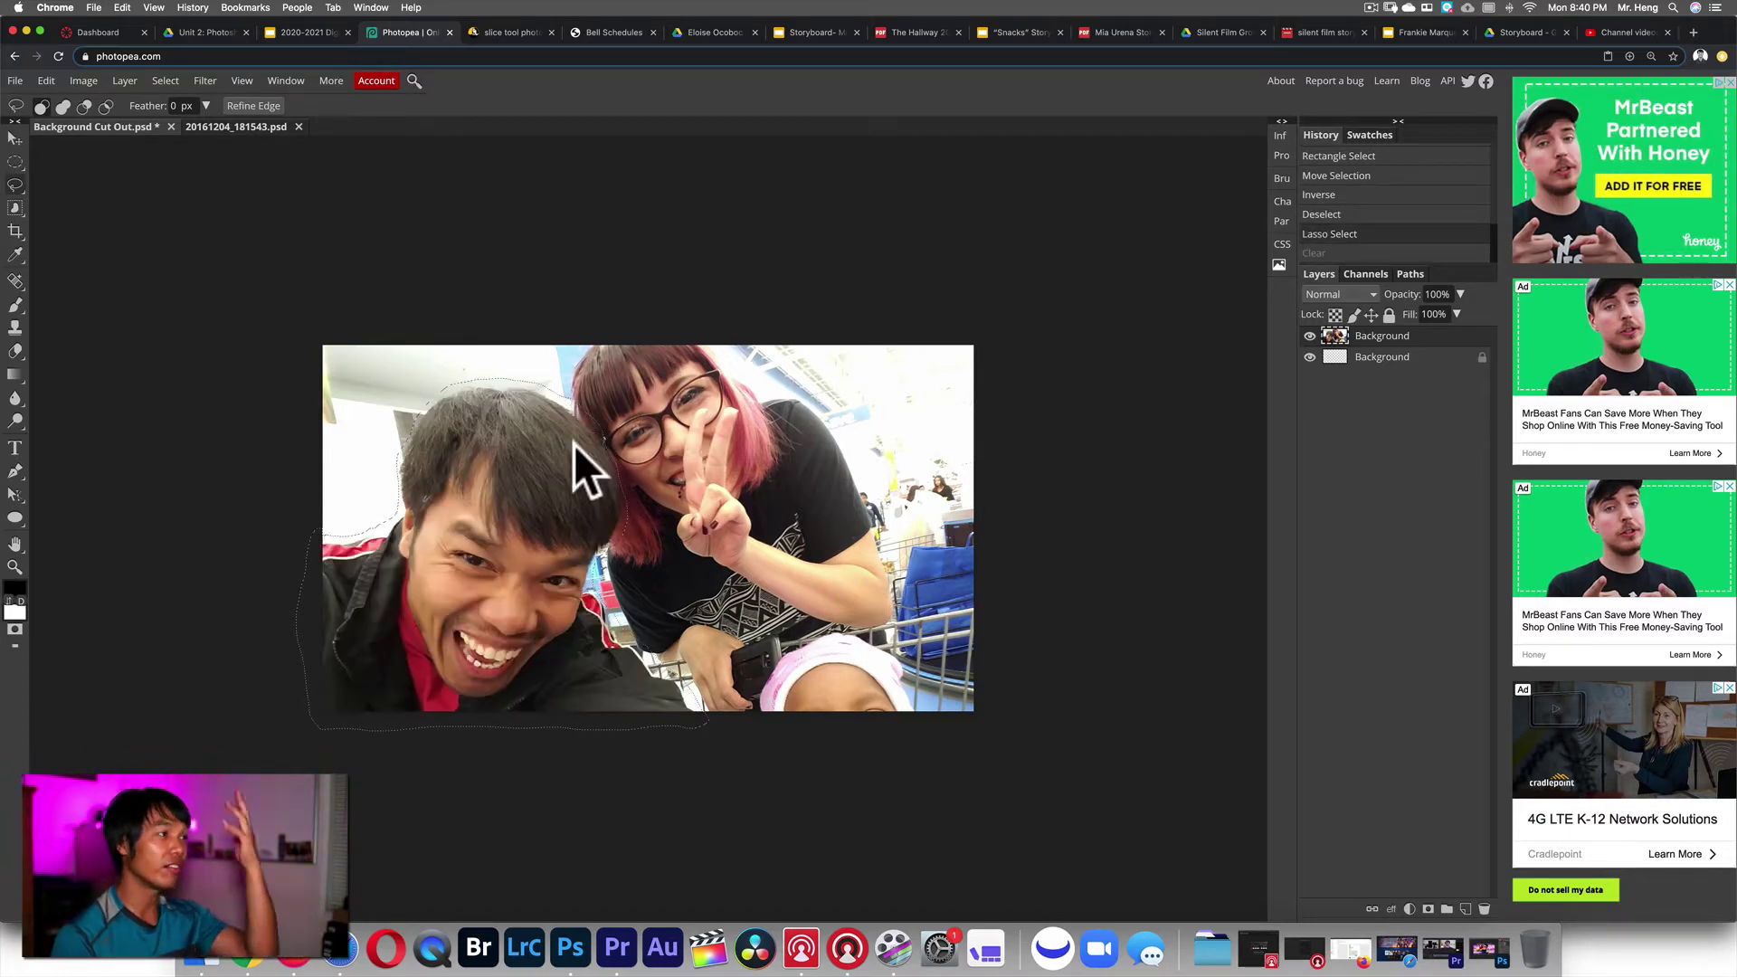
- Invert the lasso selection and clear everything around the man
click(165, 81)
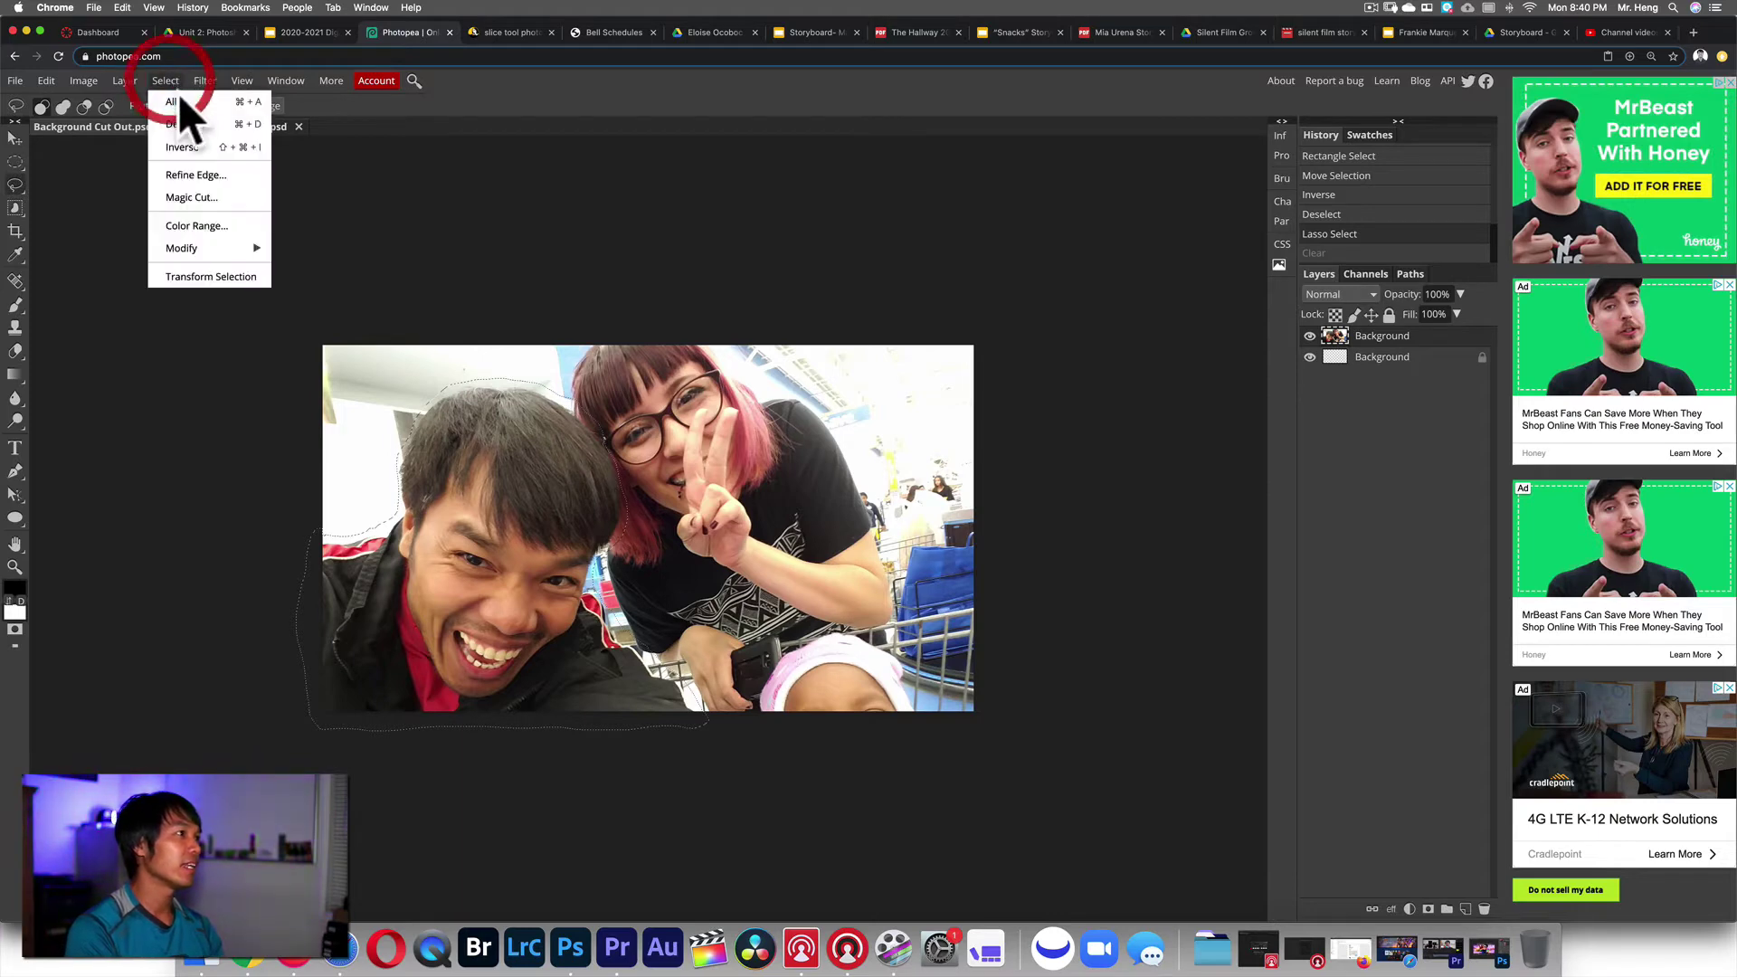
click(195, 141)
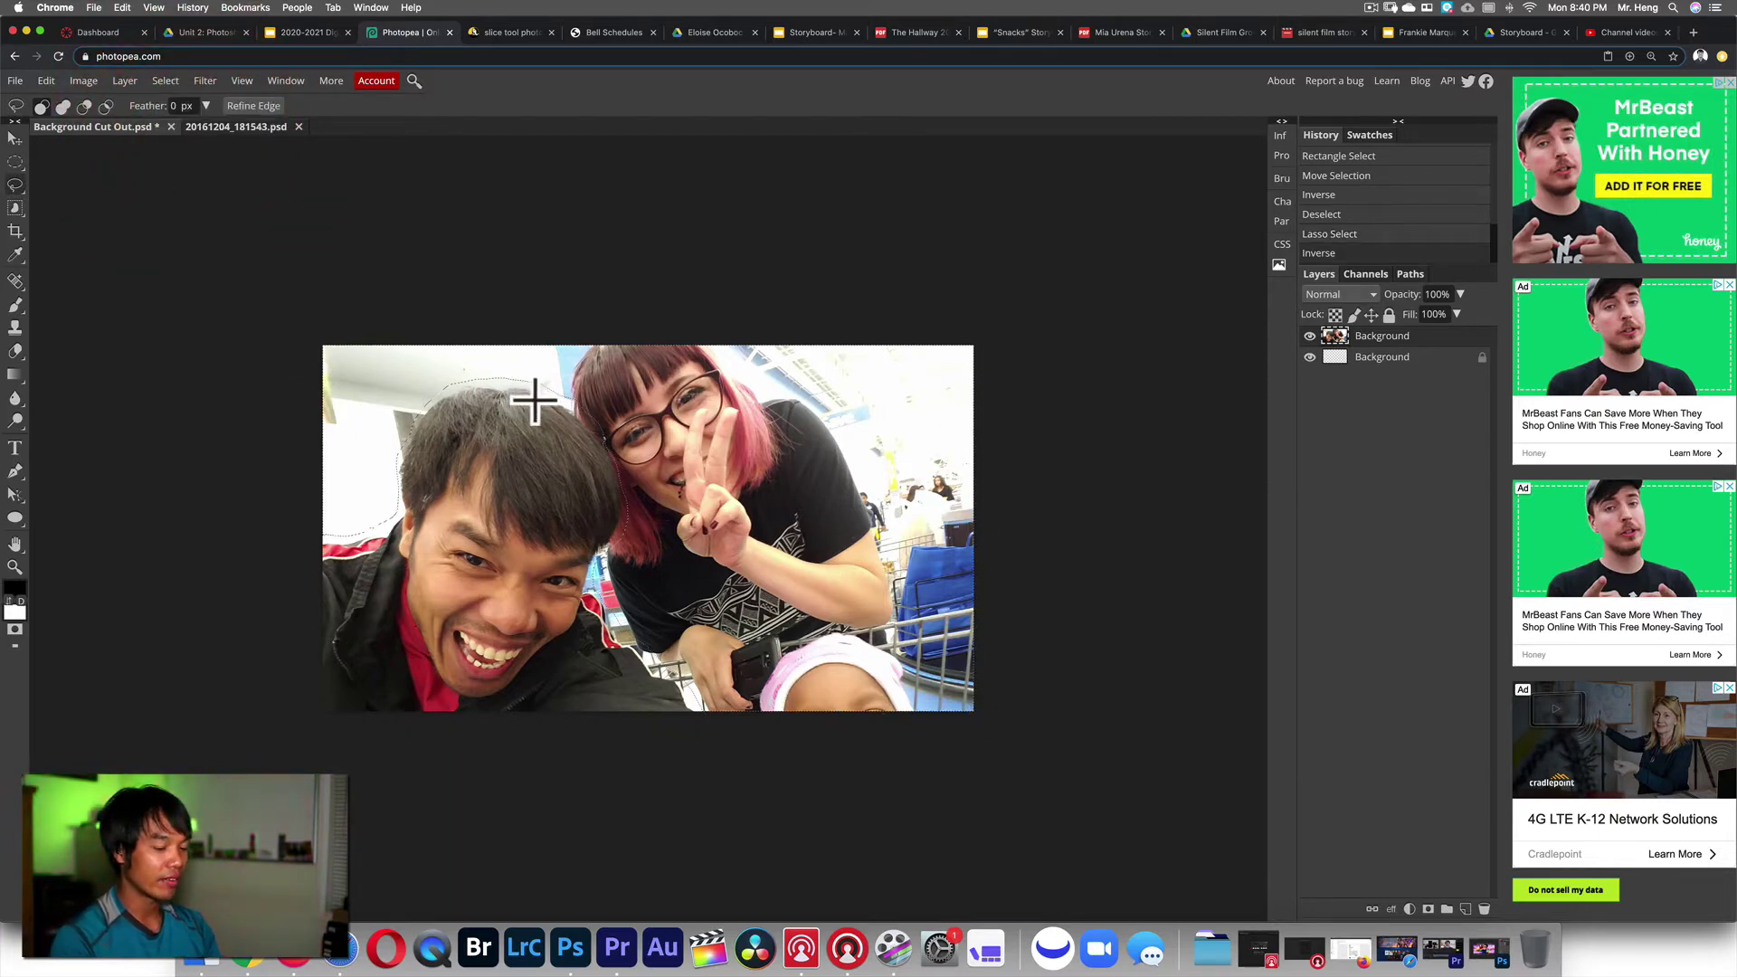
key(Delete)
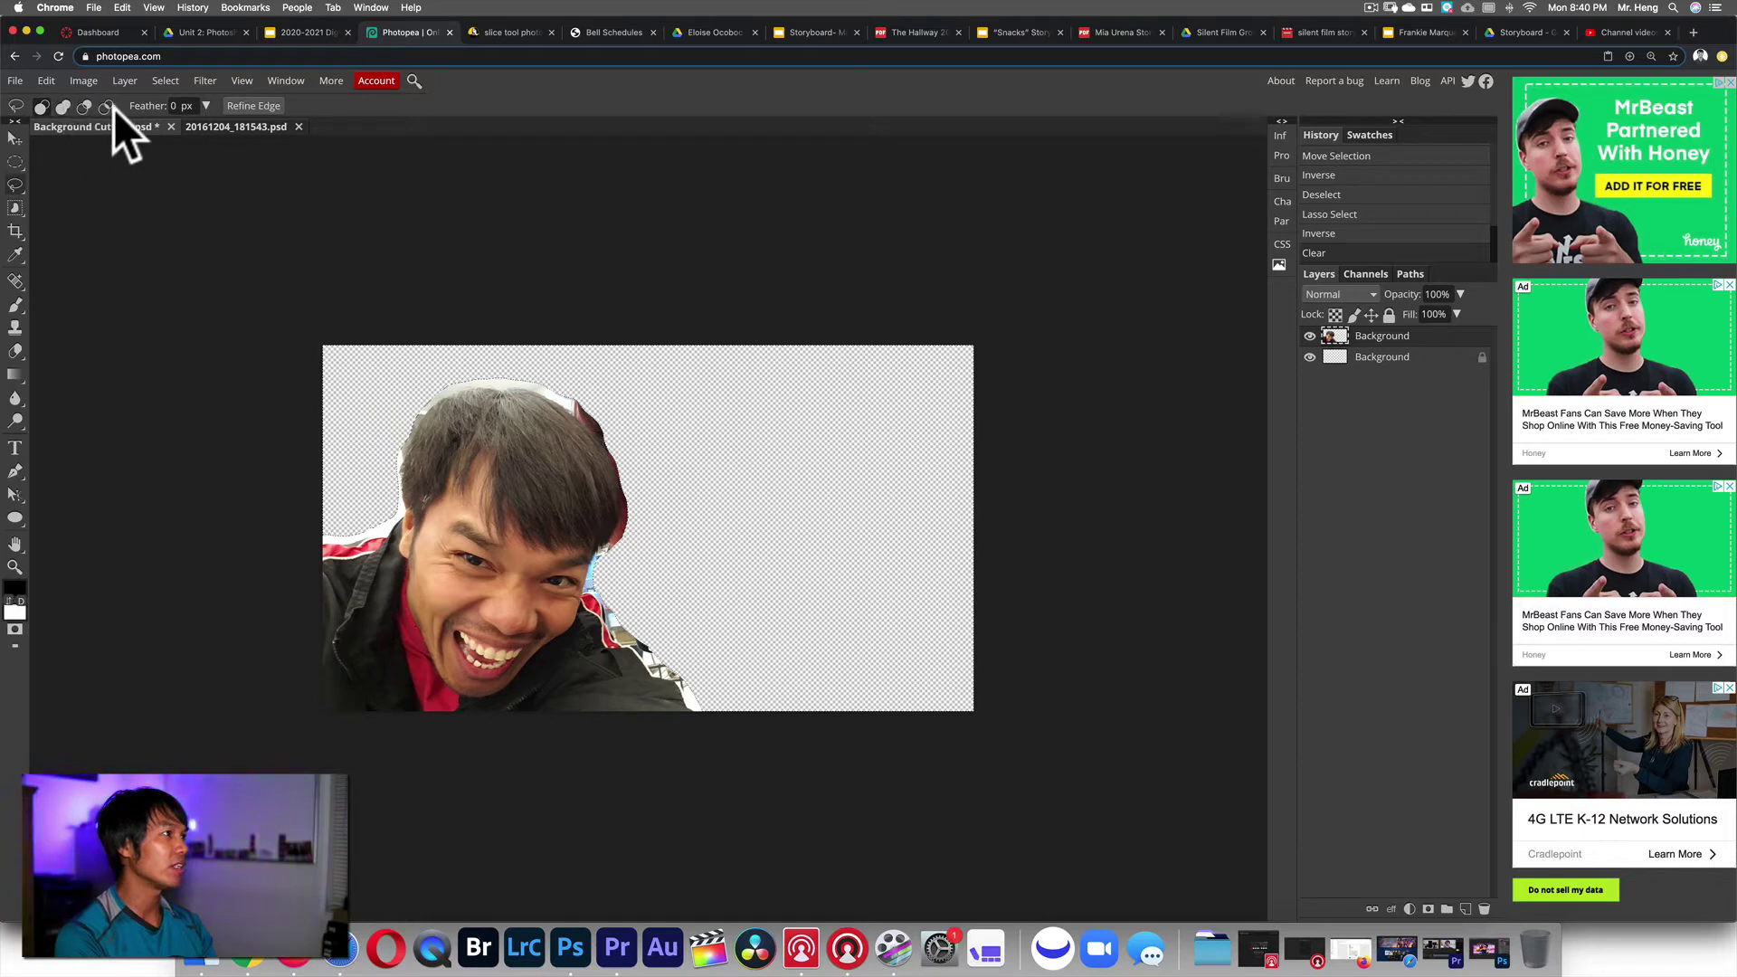
- Check the agenda slide in Google Slides, return to Photopea, and undo the clearing of the man's background
click(308, 31)
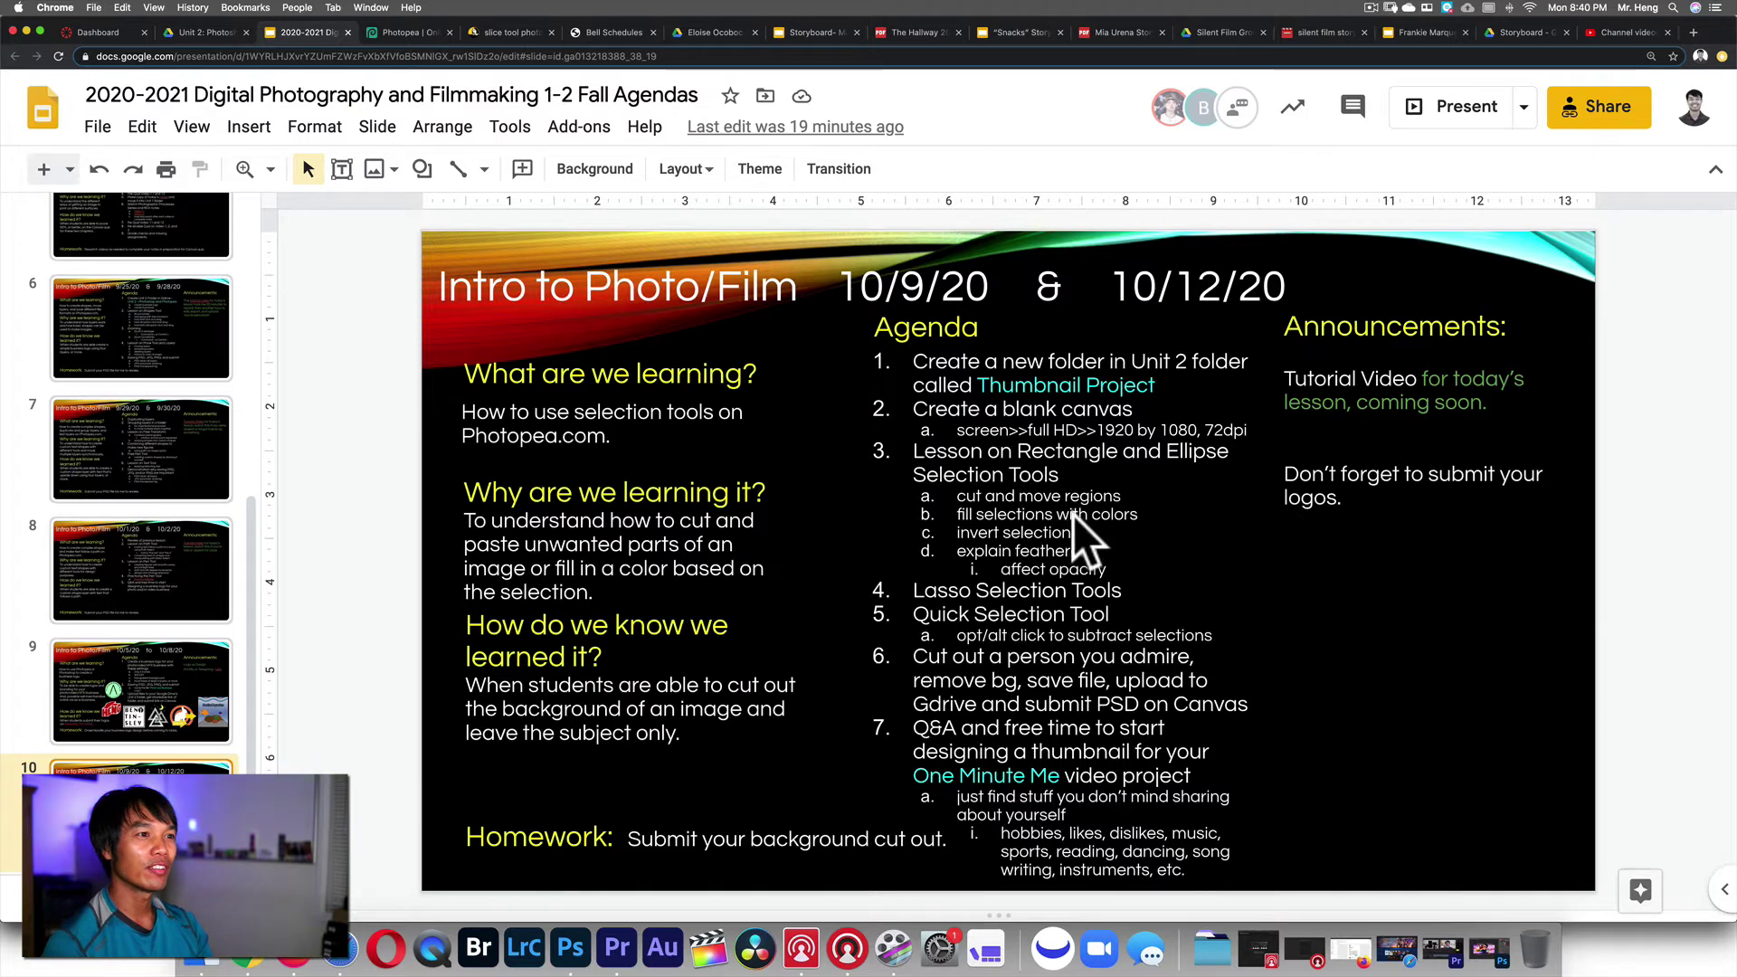
click(404, 31)
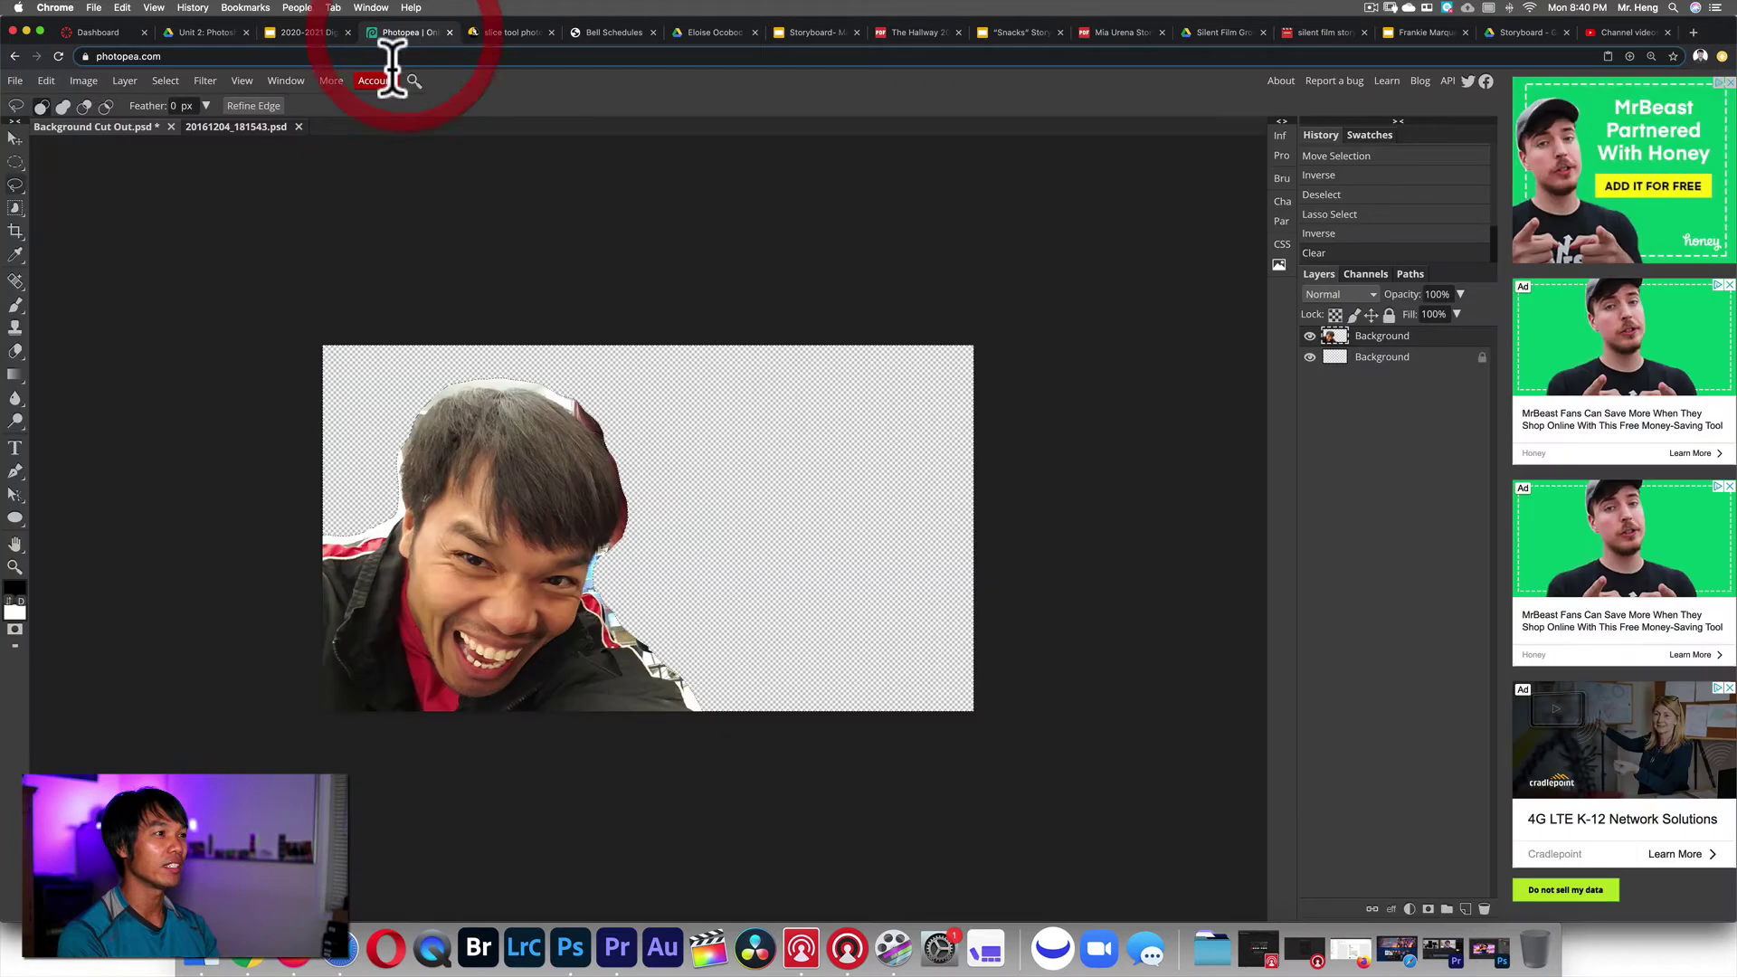
key(super+z)
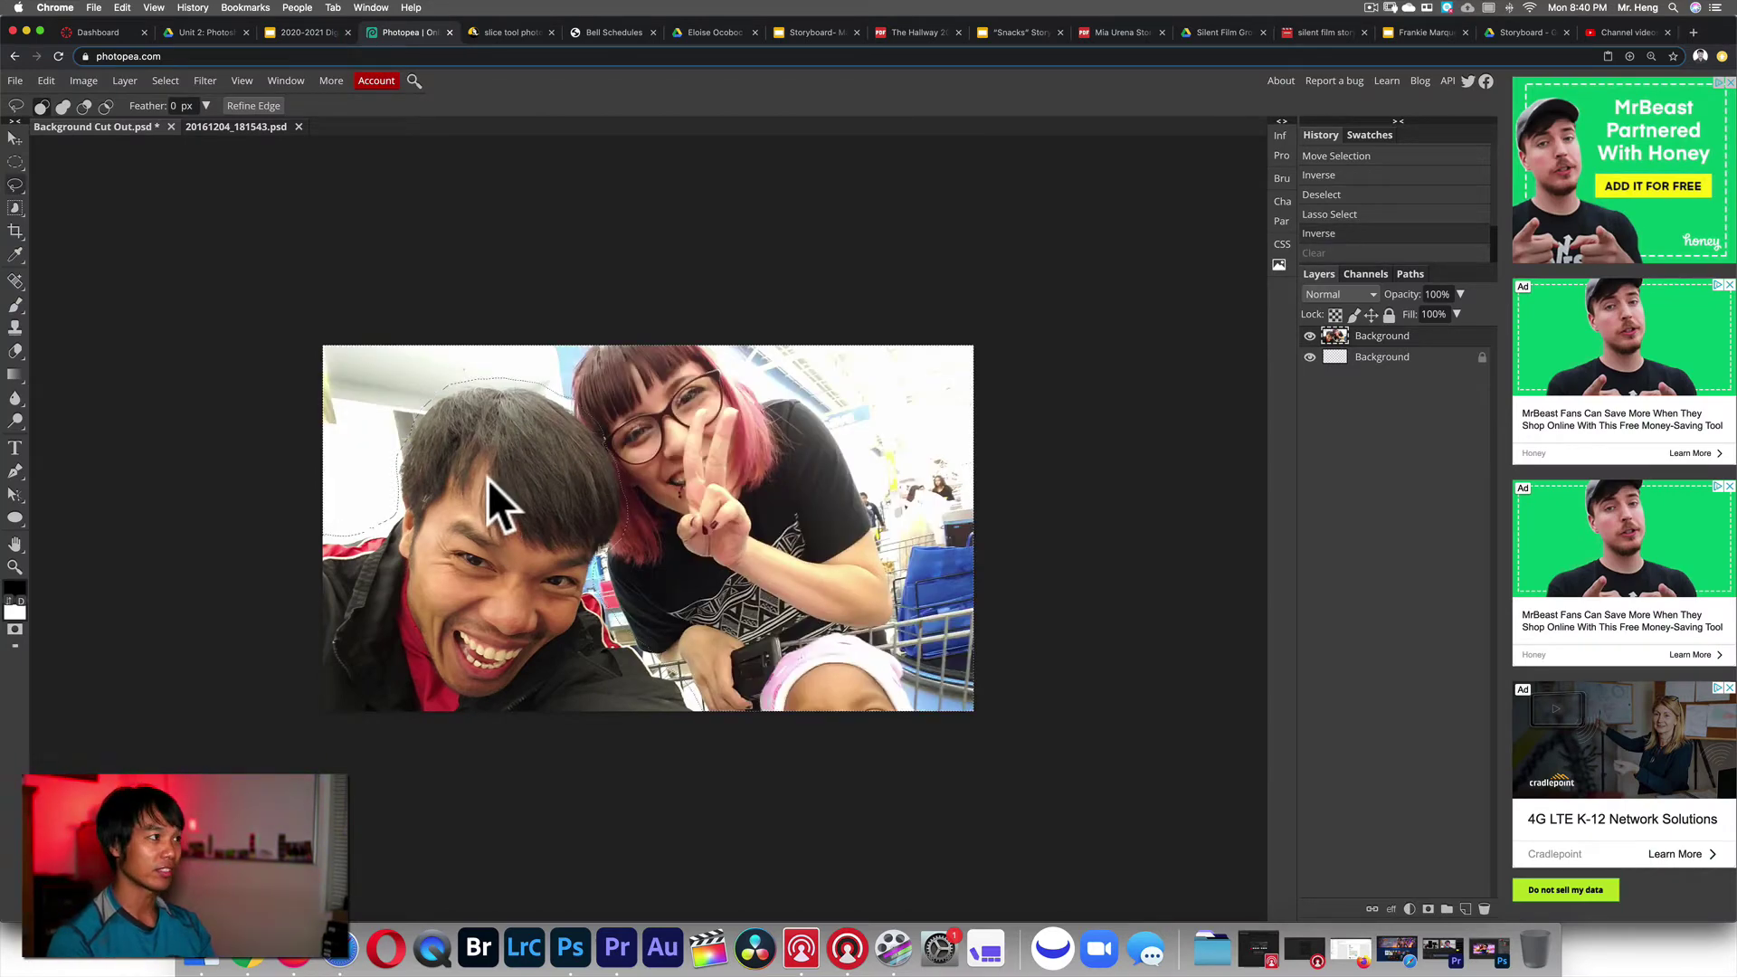
- Switch to a marquee selection tool and set up a Fill for the background selection with a custom red, hex f30303
right_click(16, 162)
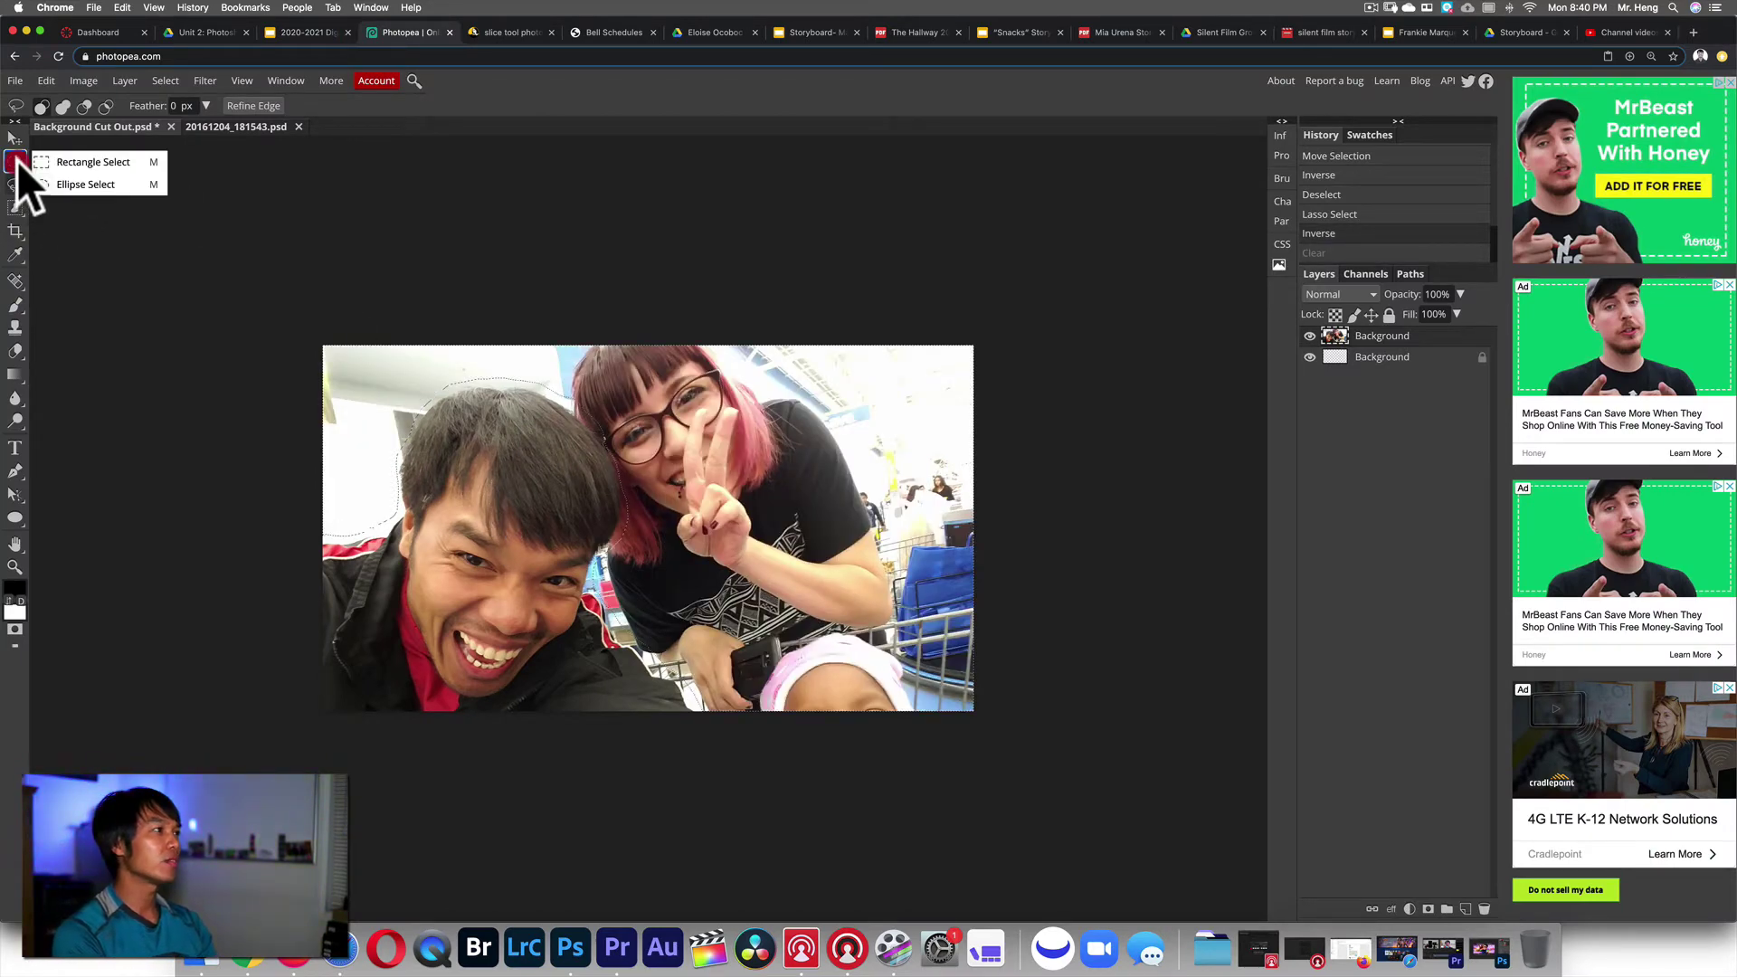
click(16, 160)
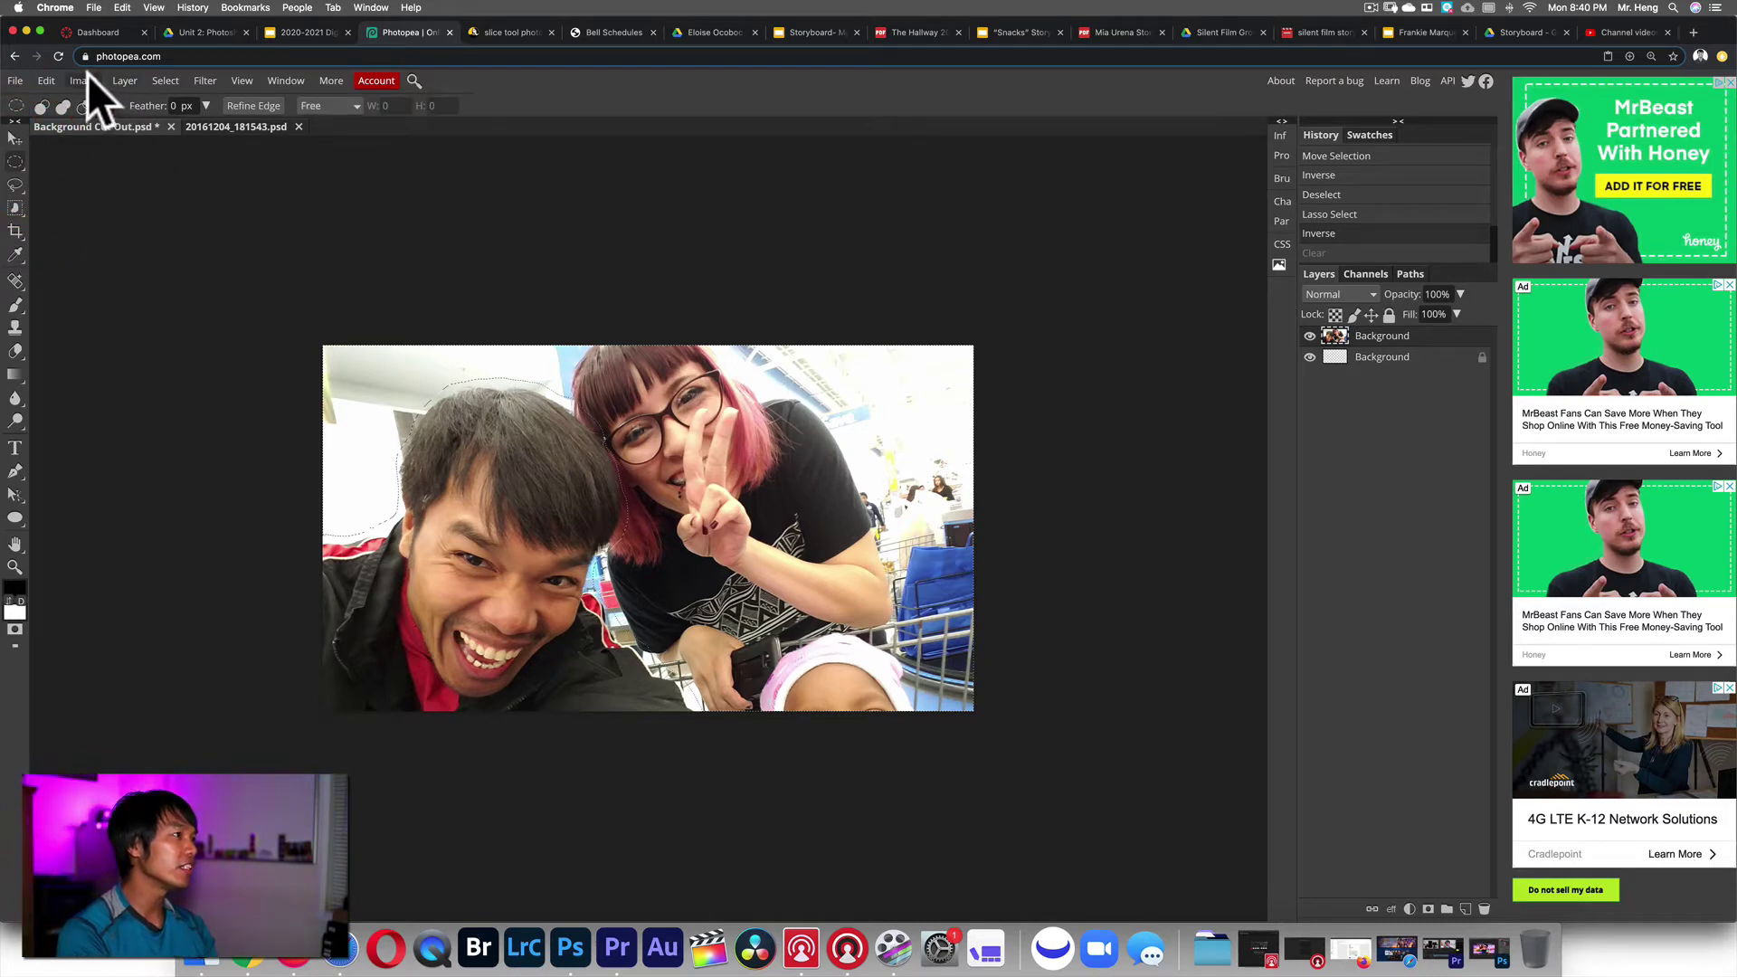
click(46, 80)
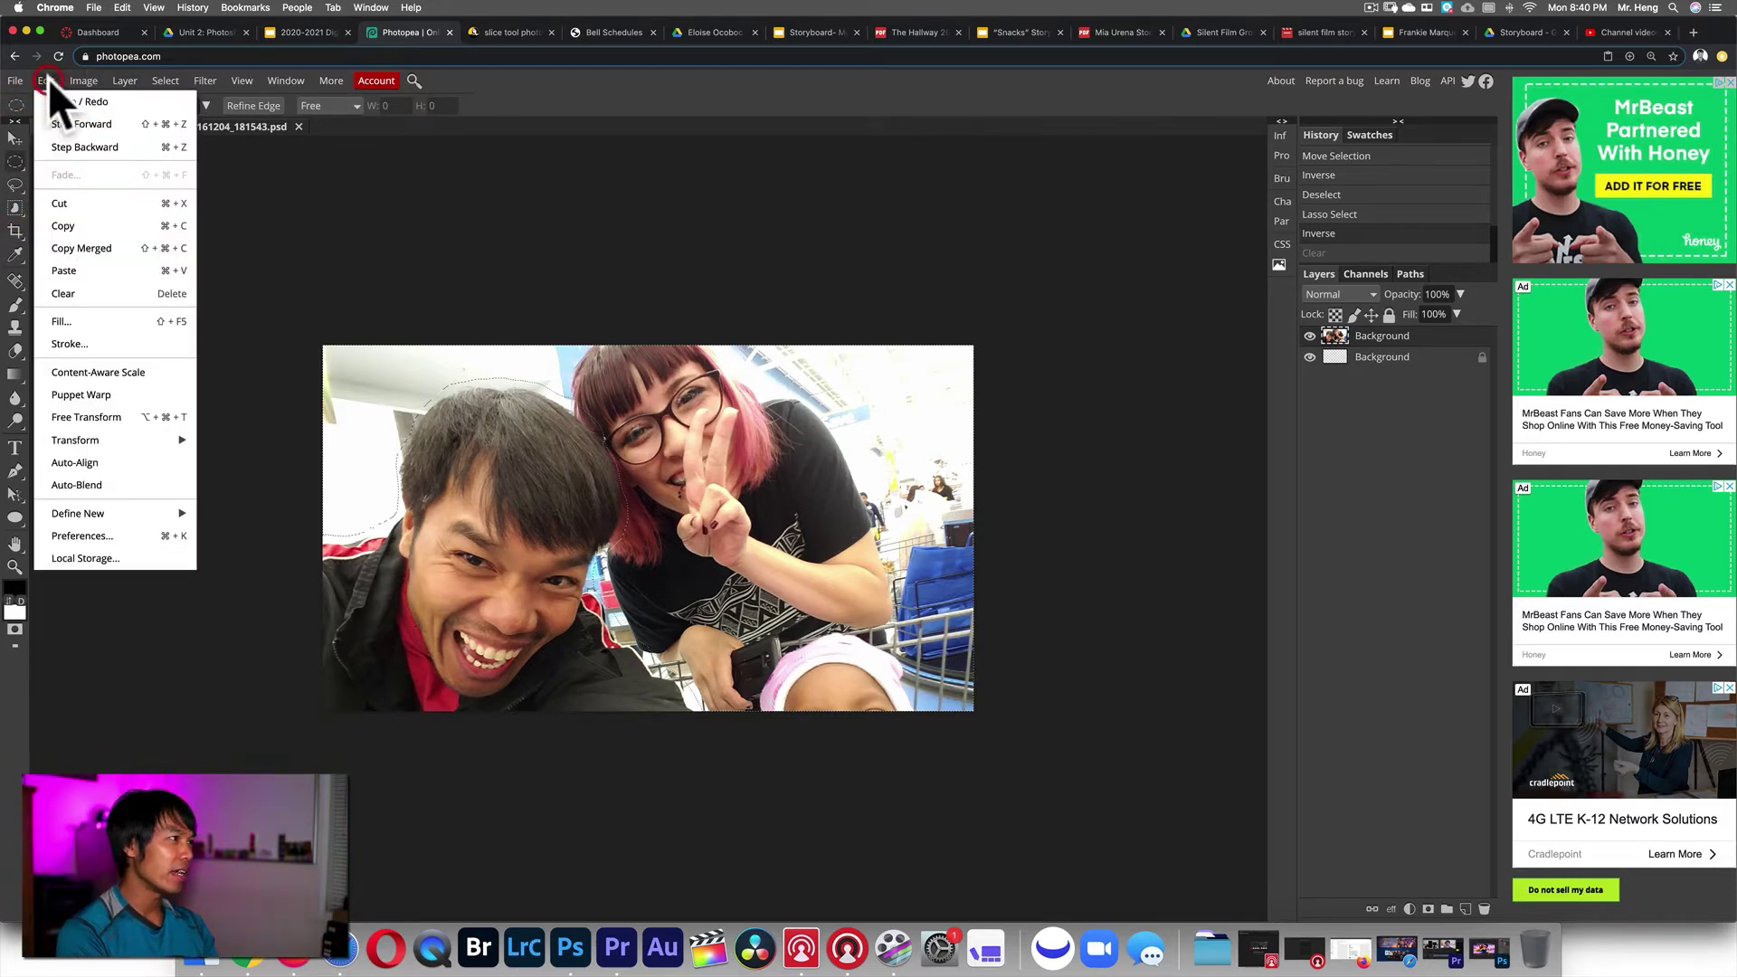
click(88, 326)
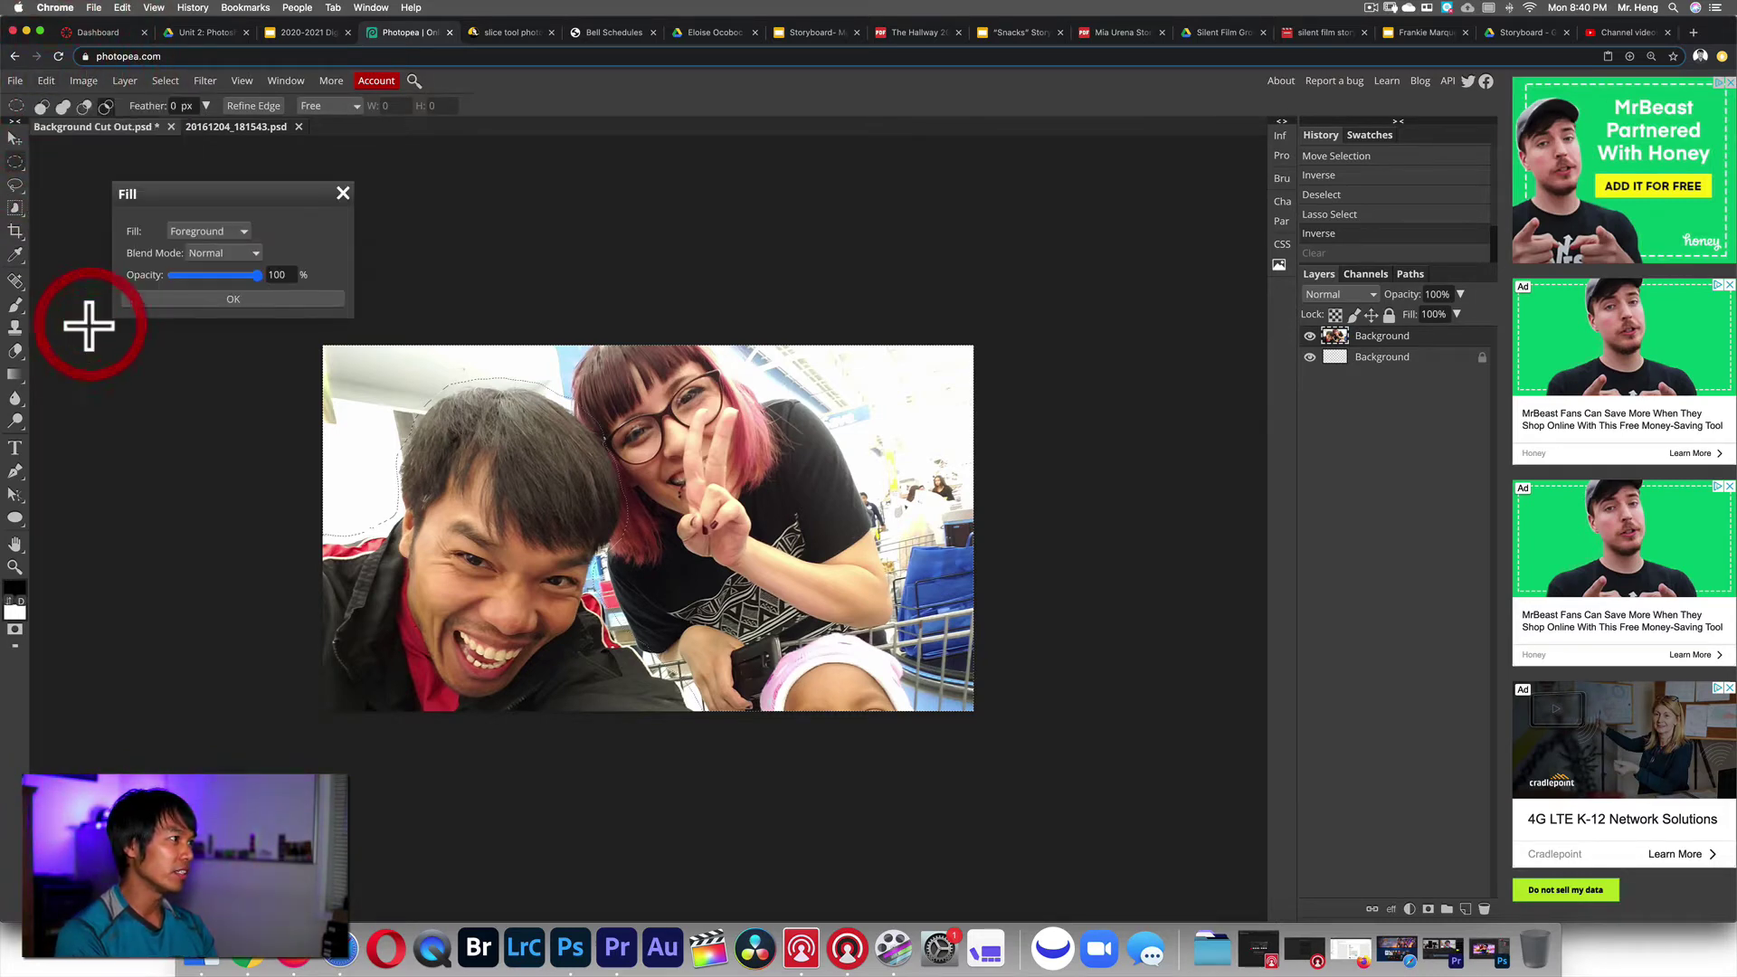
click(215, 231)
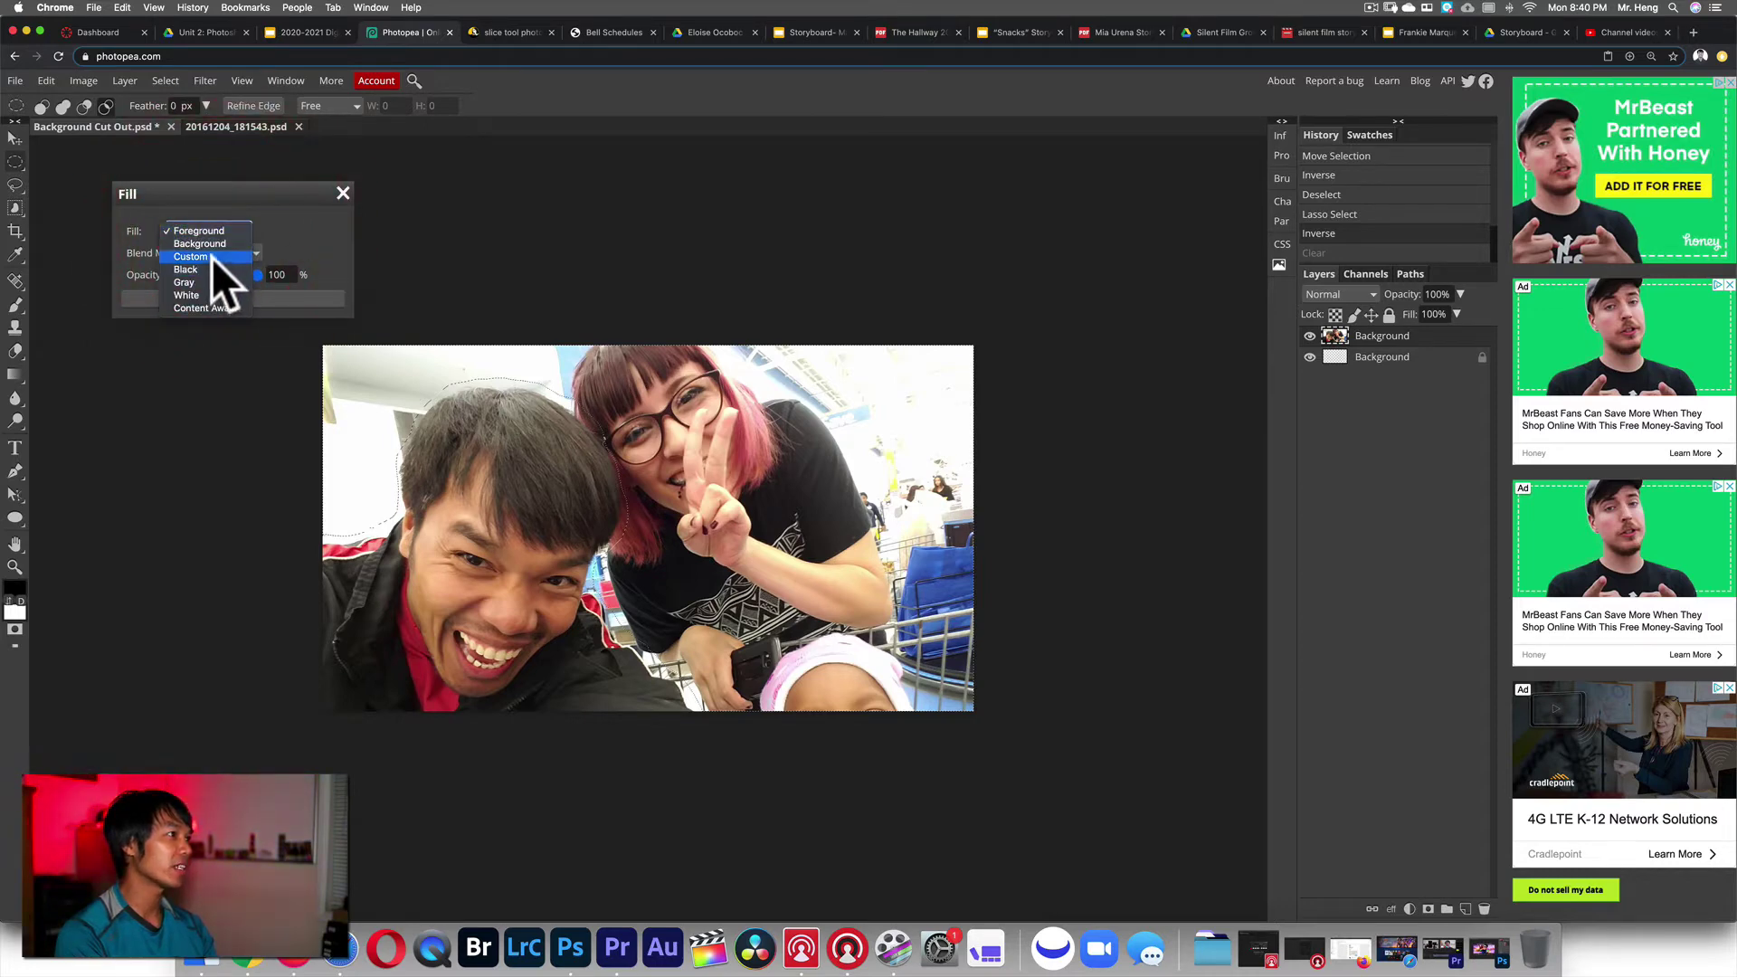
click(212, 257)
click(269, 232)
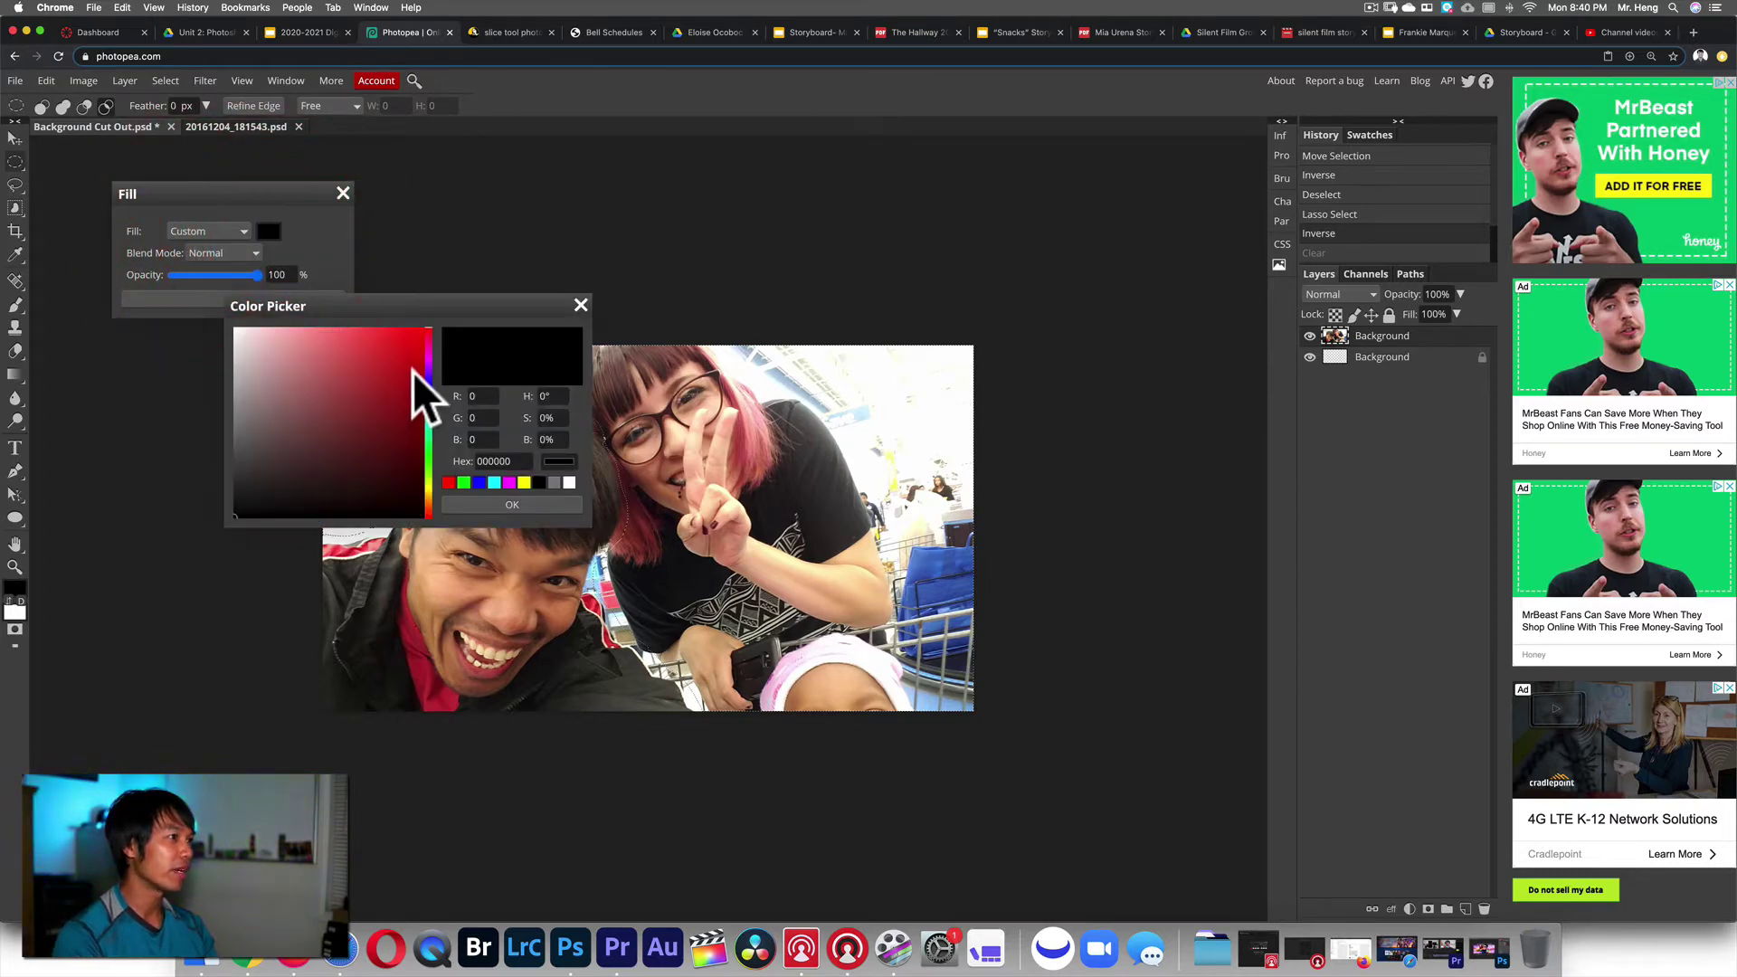
drag(412, 373, 422, 330)
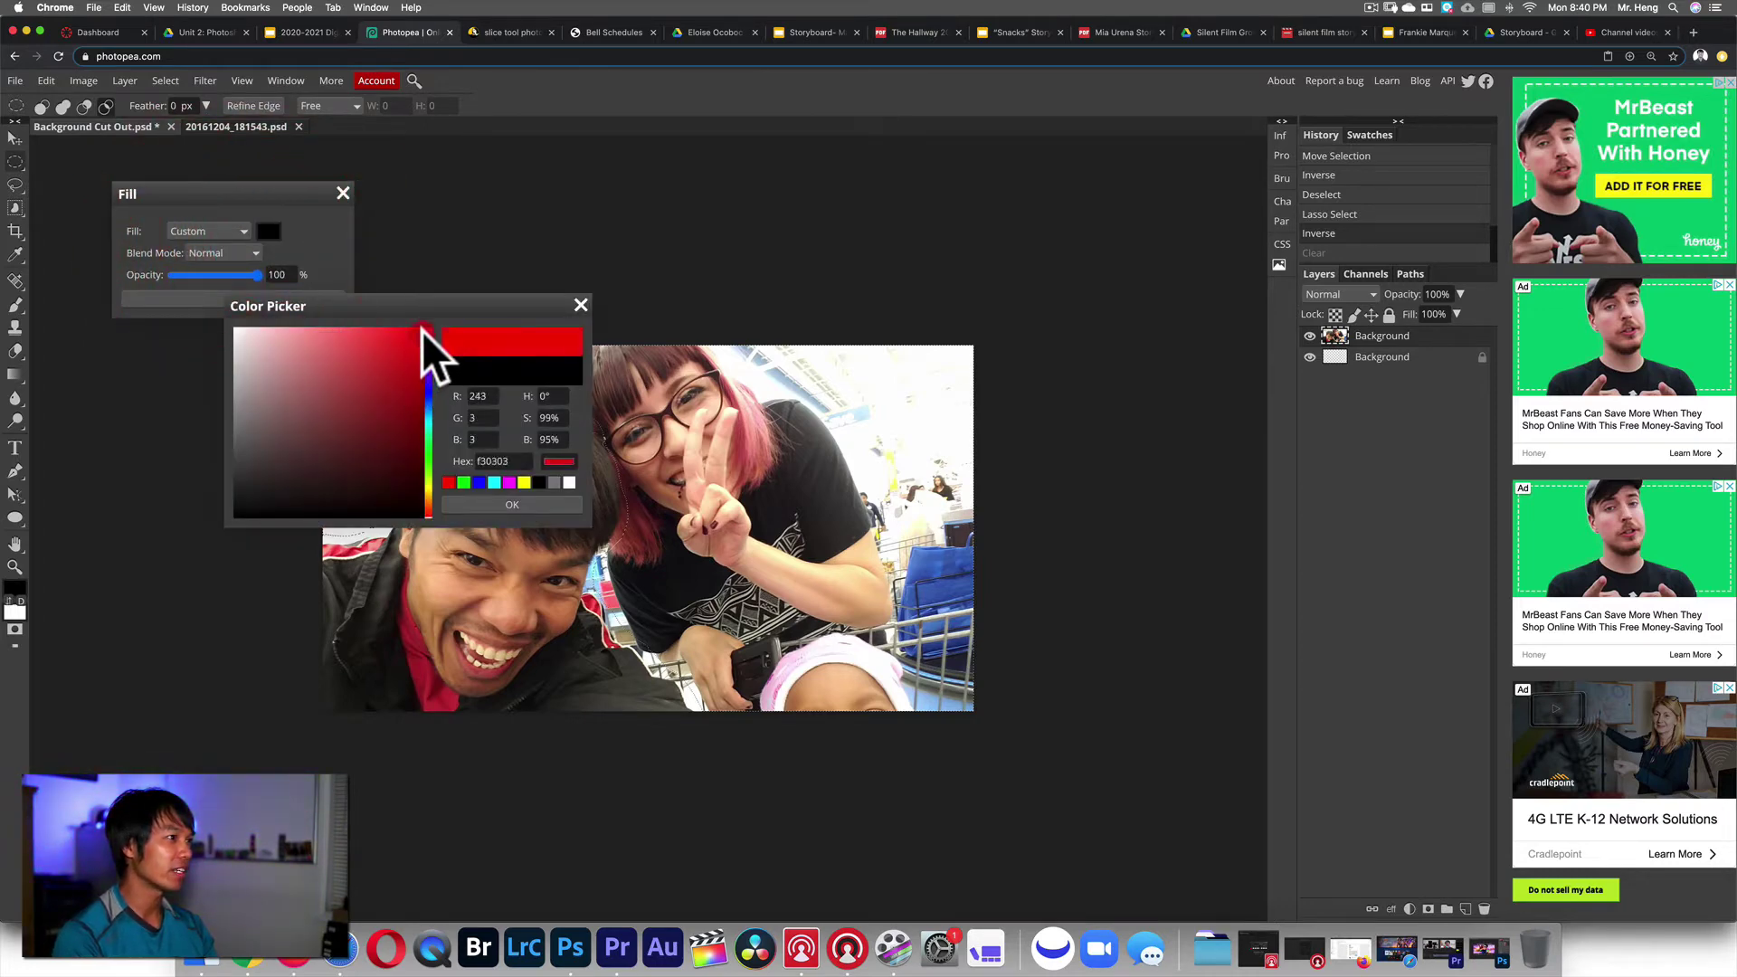
click(512, 505)
- Try filling the background selection with the custom red in Normal blend mode at 100% opacity, and undo the fill
click(235, 253)
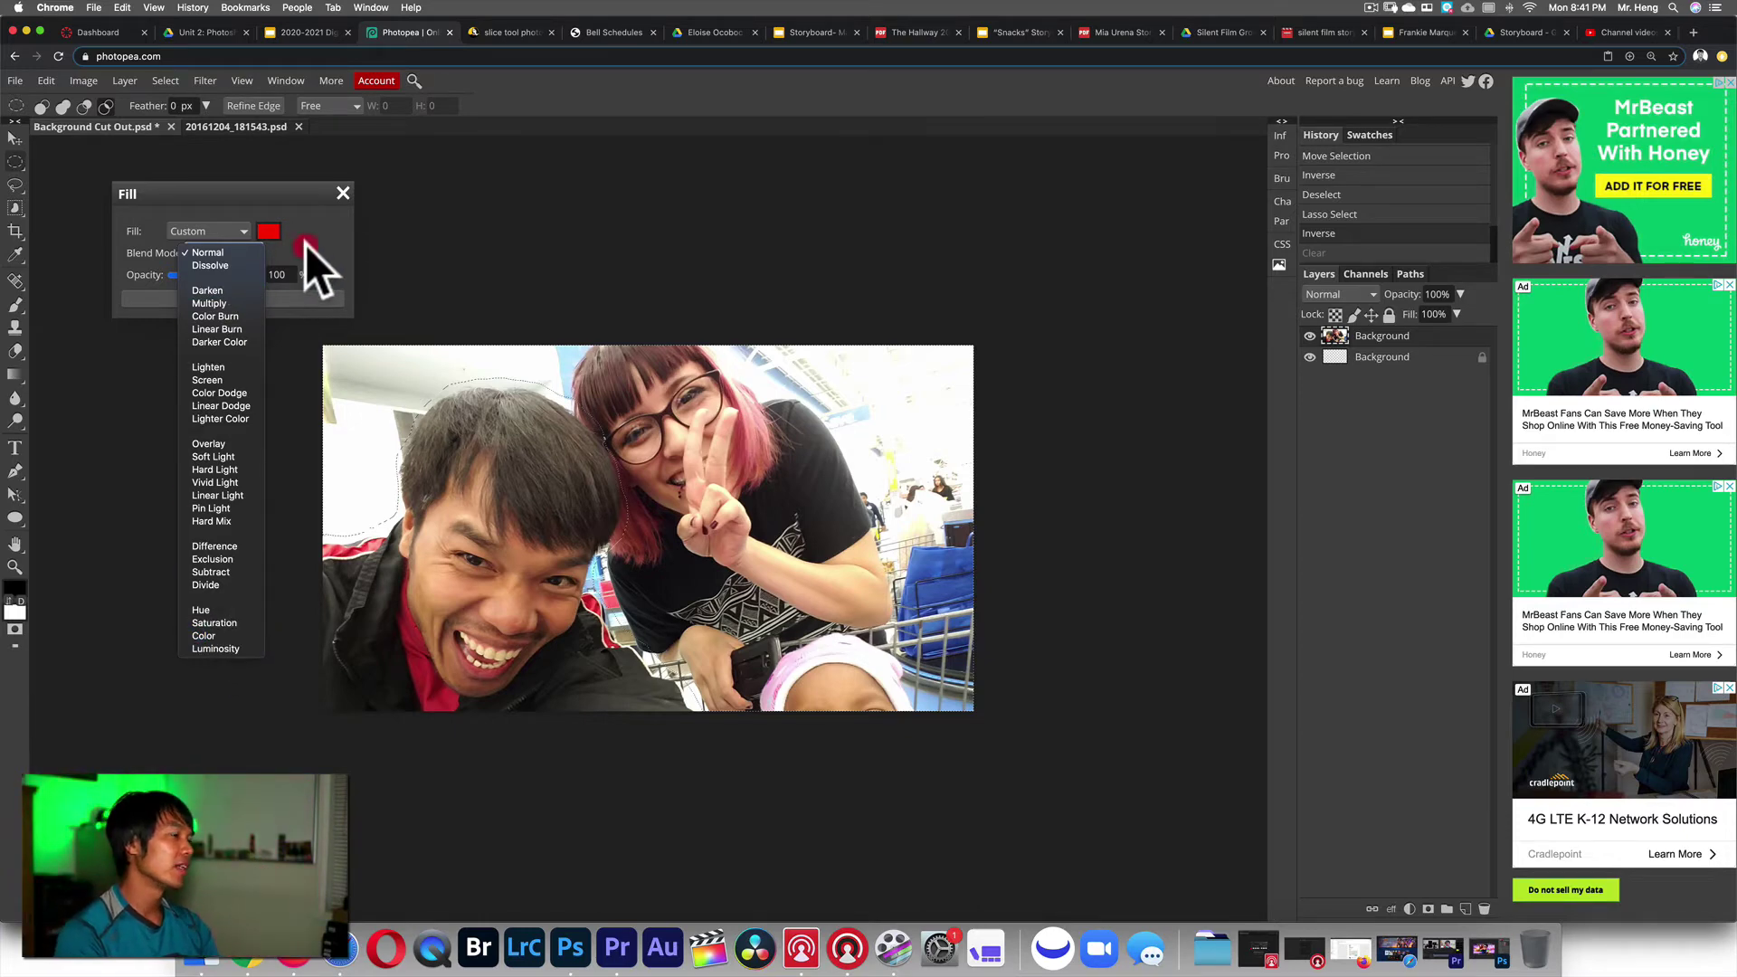
click(213, 254)
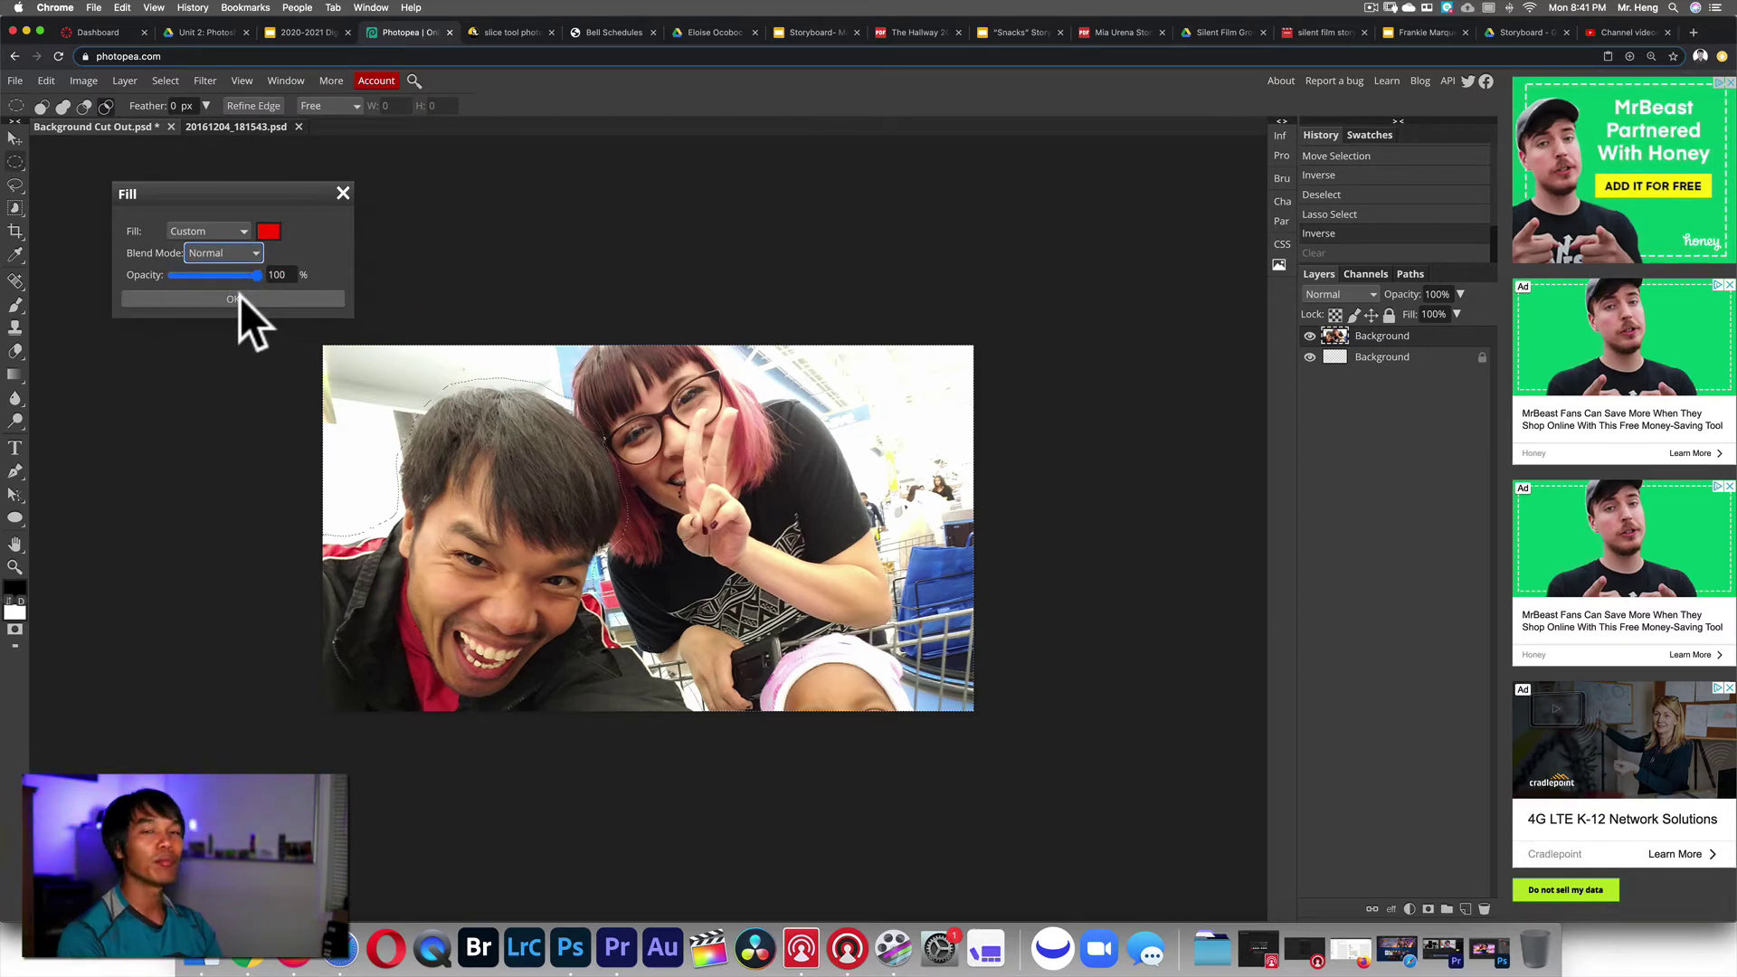
click(241, 299)
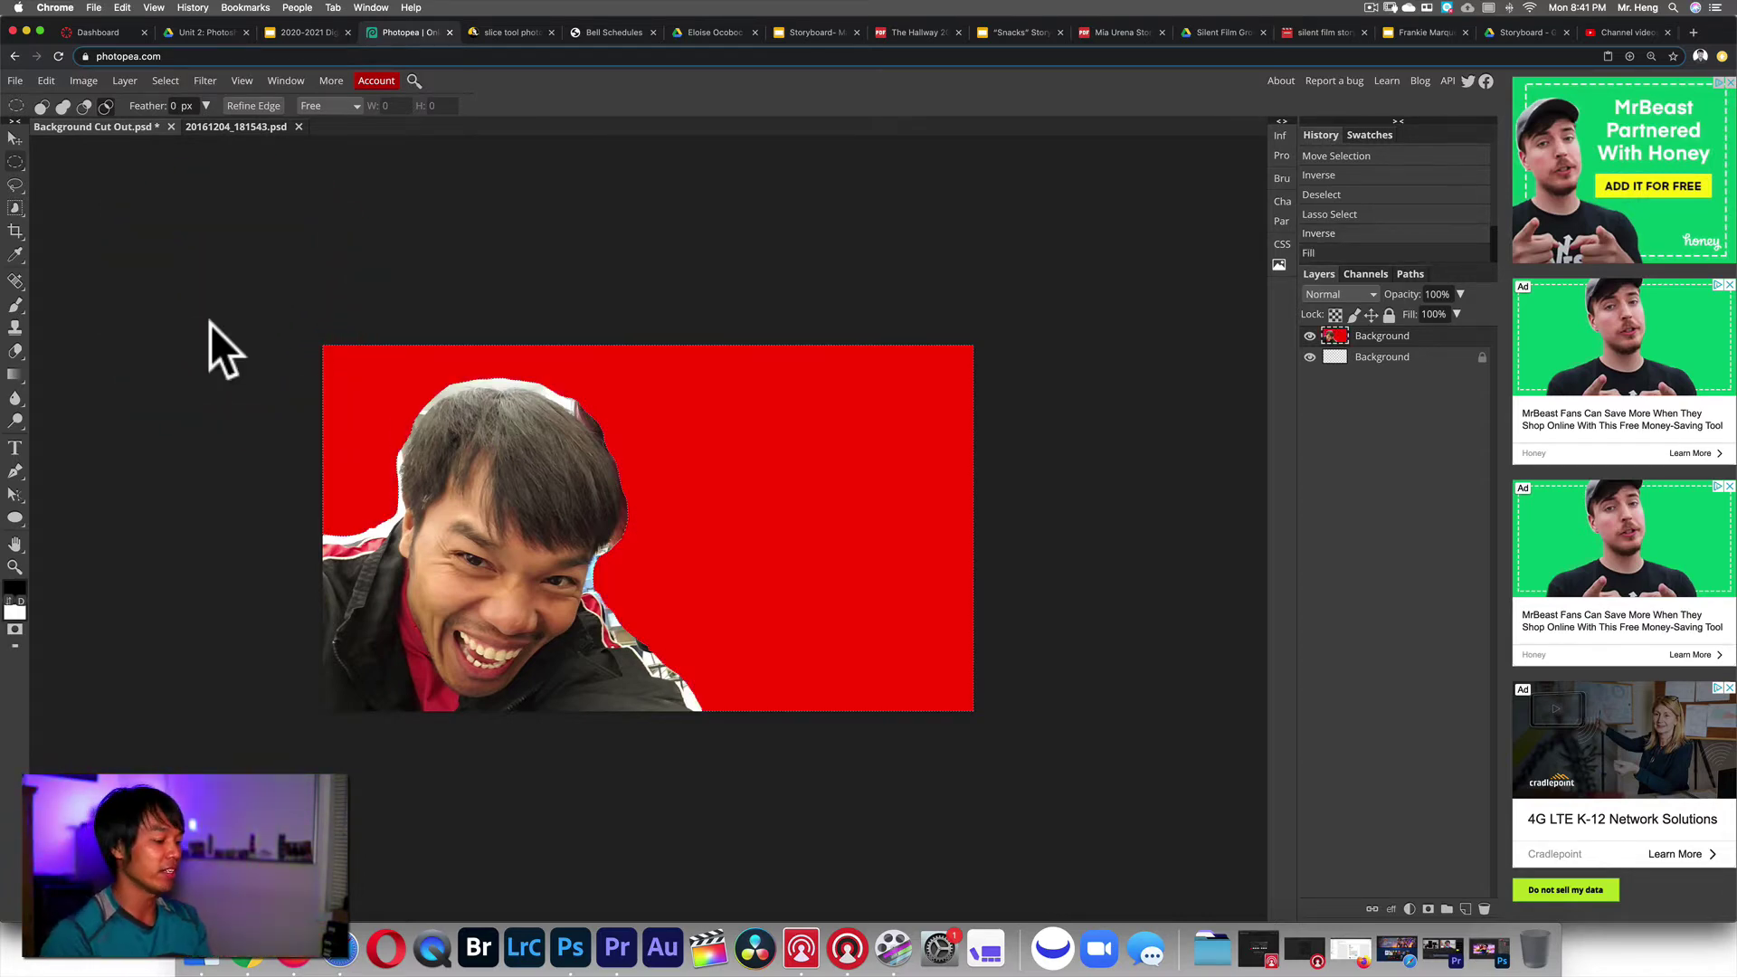
key(super+z)
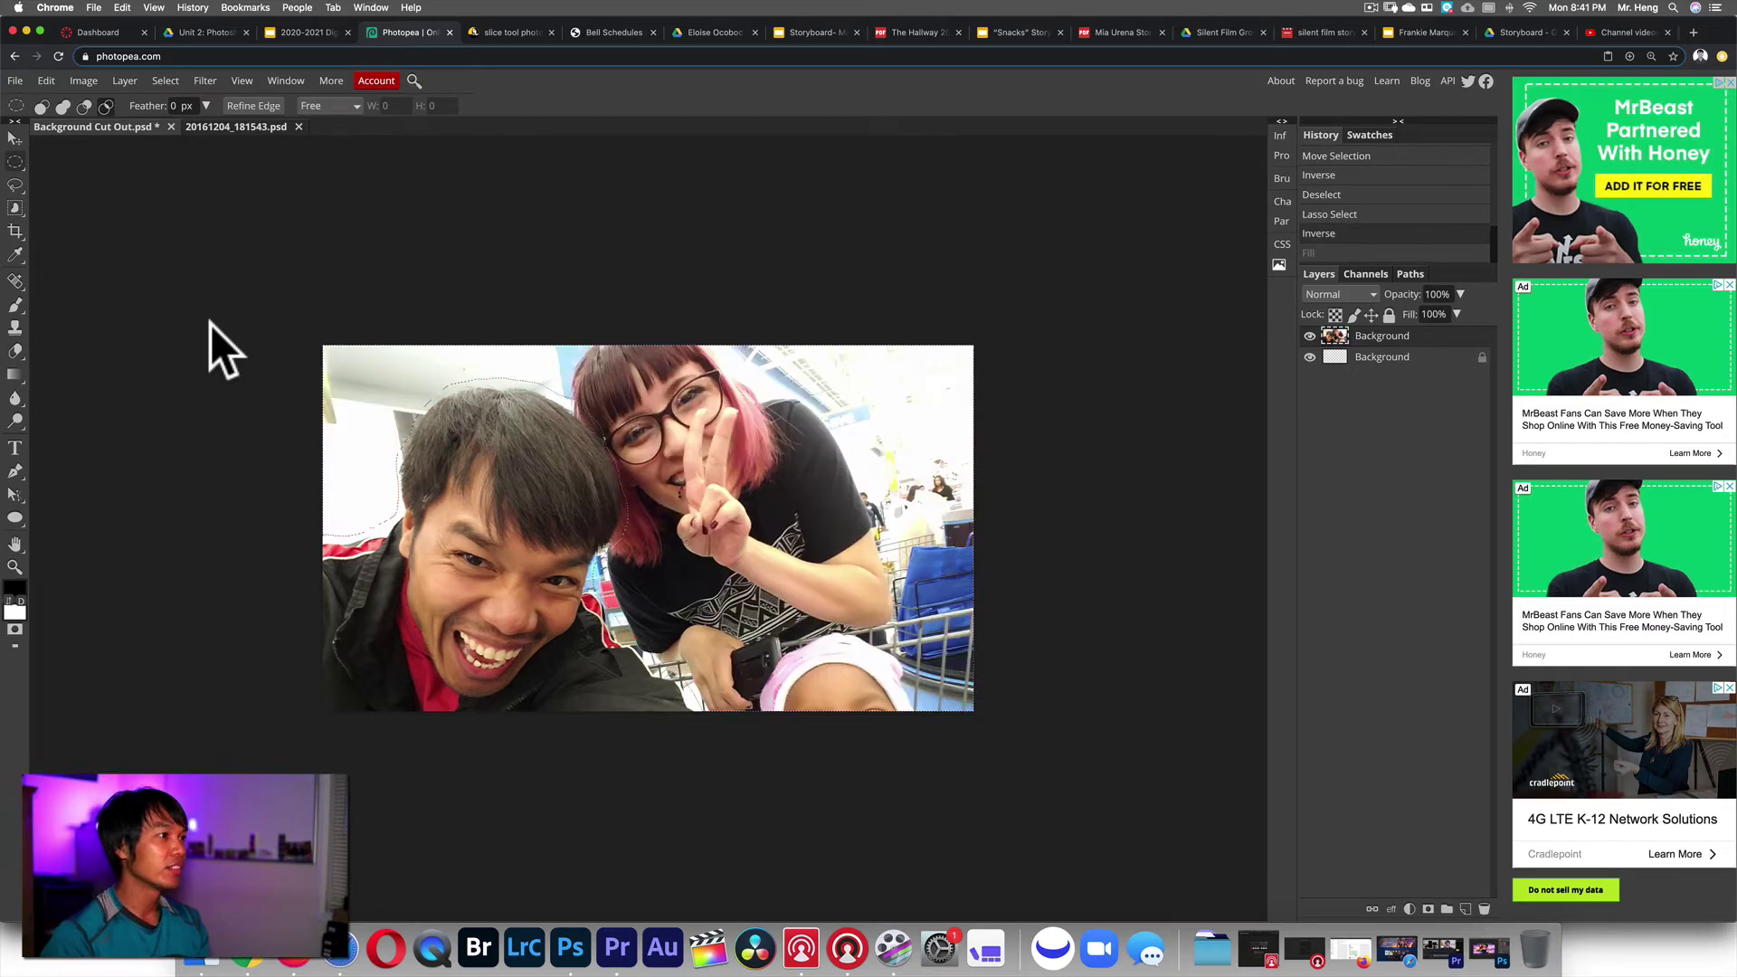
- Invert the selection back to the man and try filling it with the custom red at 100% opacity, undoing the fill
click(170, 81)
click(193, 141)
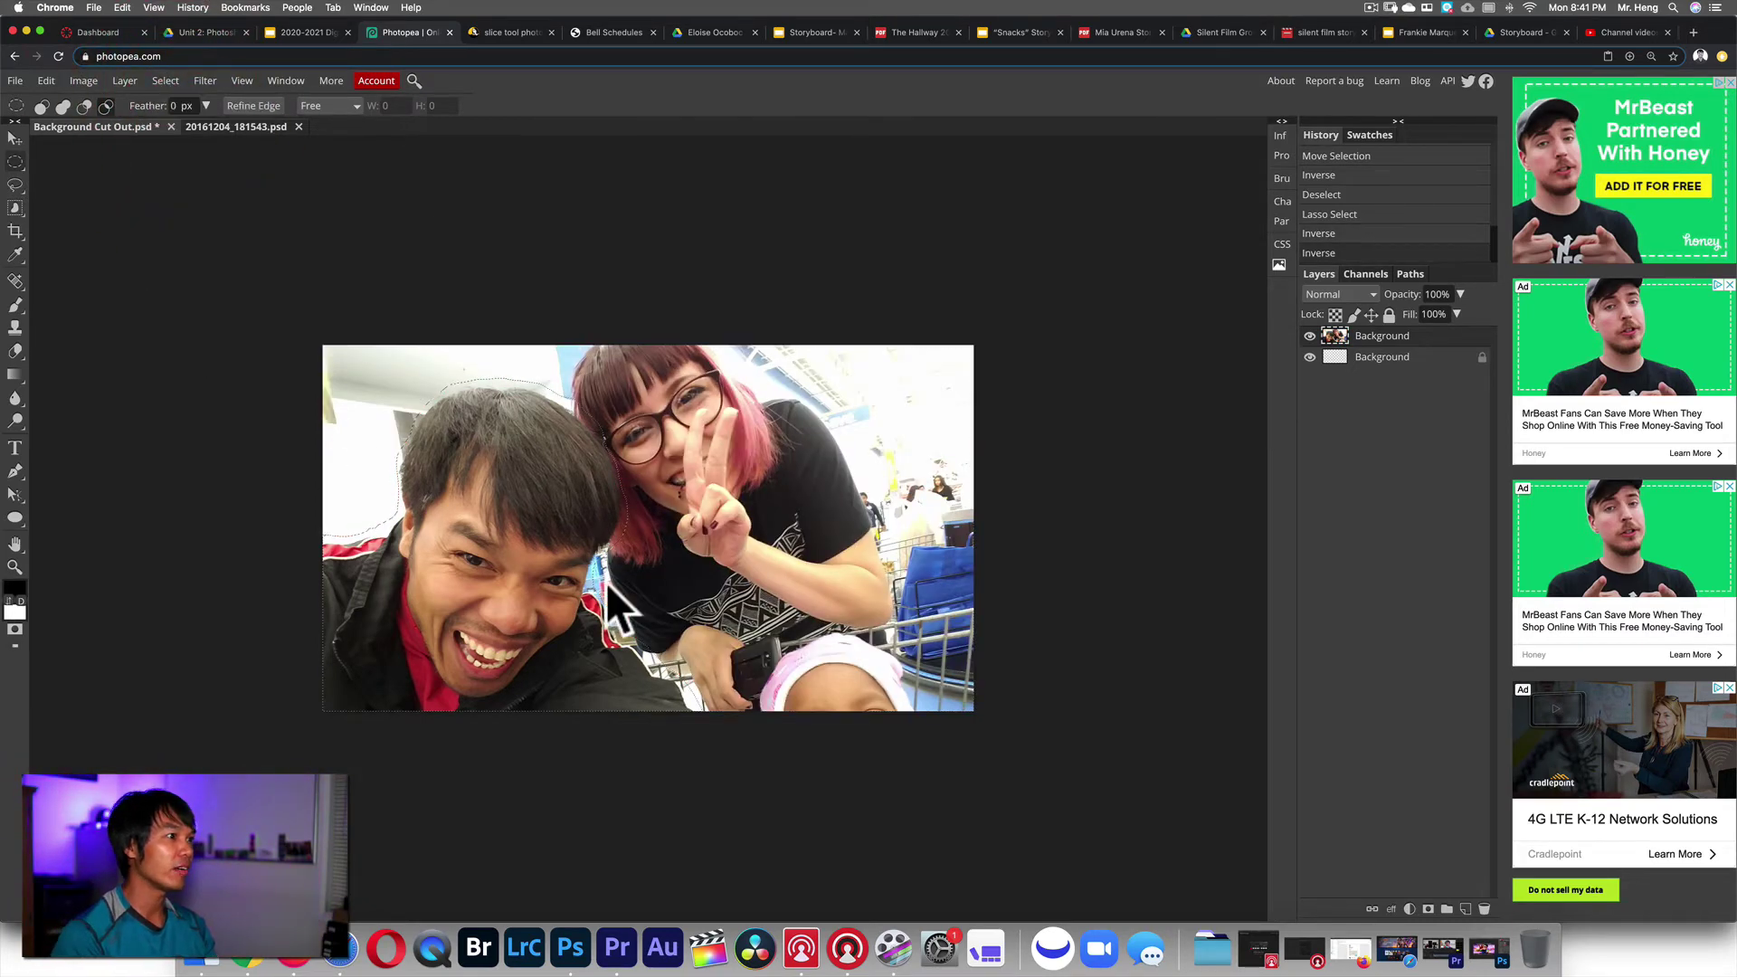
click(50, 80)
click(100, 322)
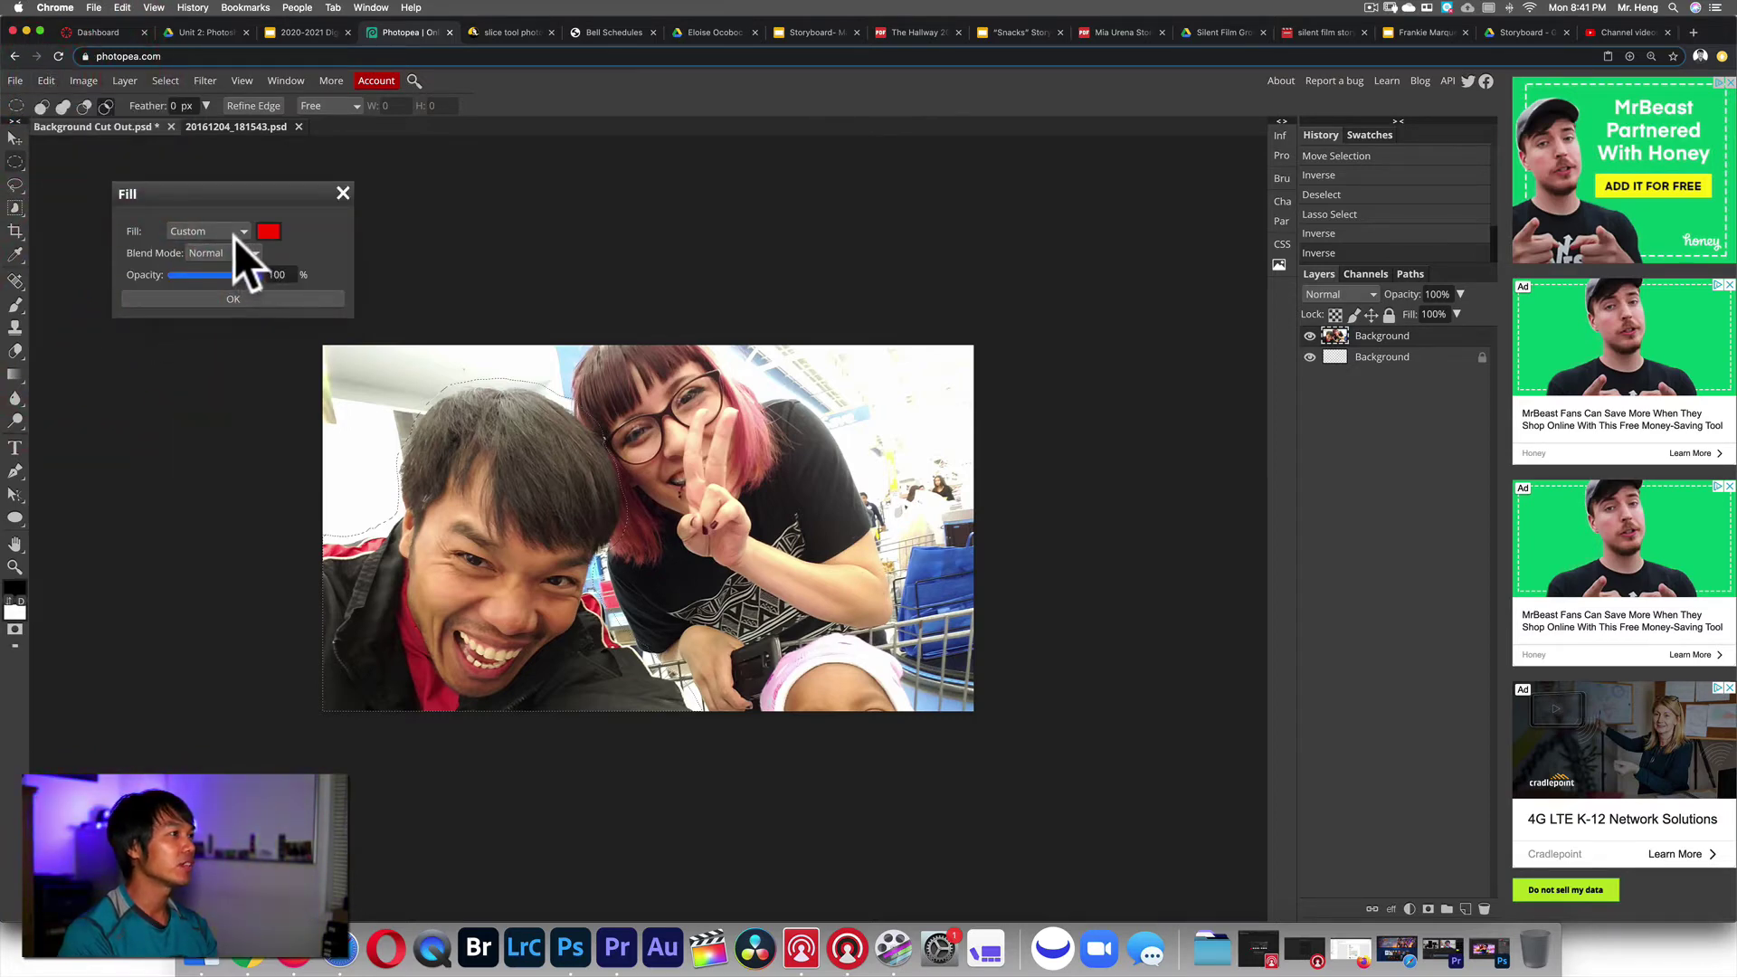
click(231, 297)
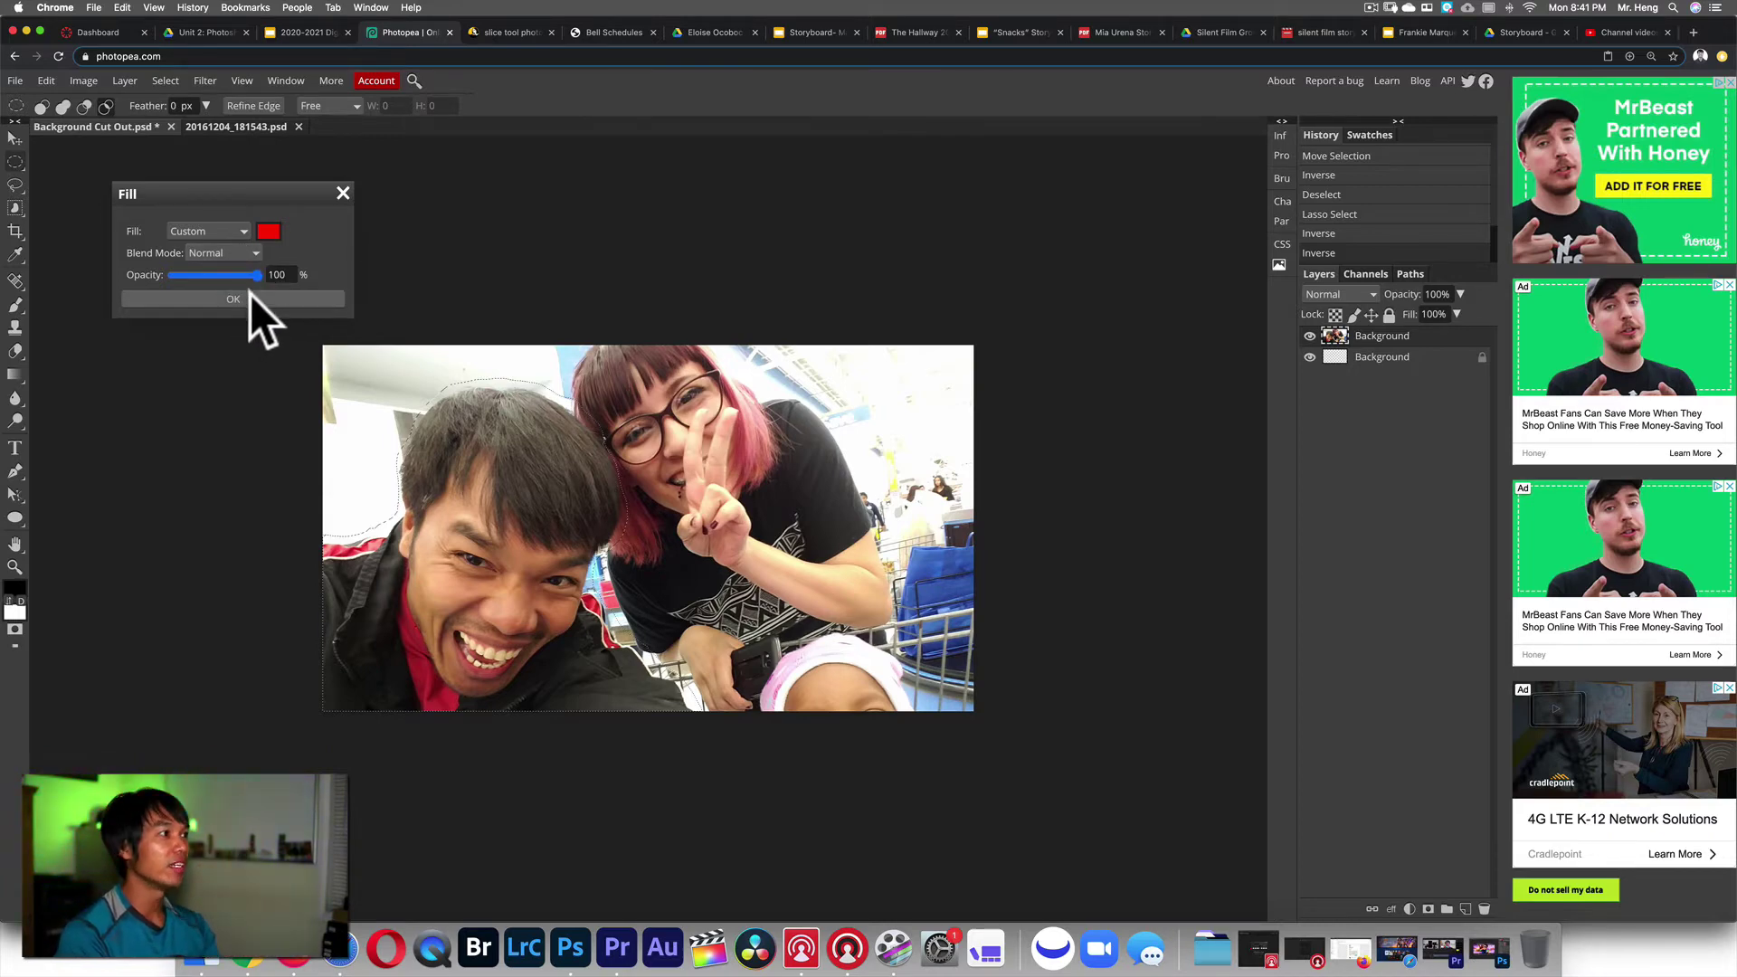
click(246, 296)
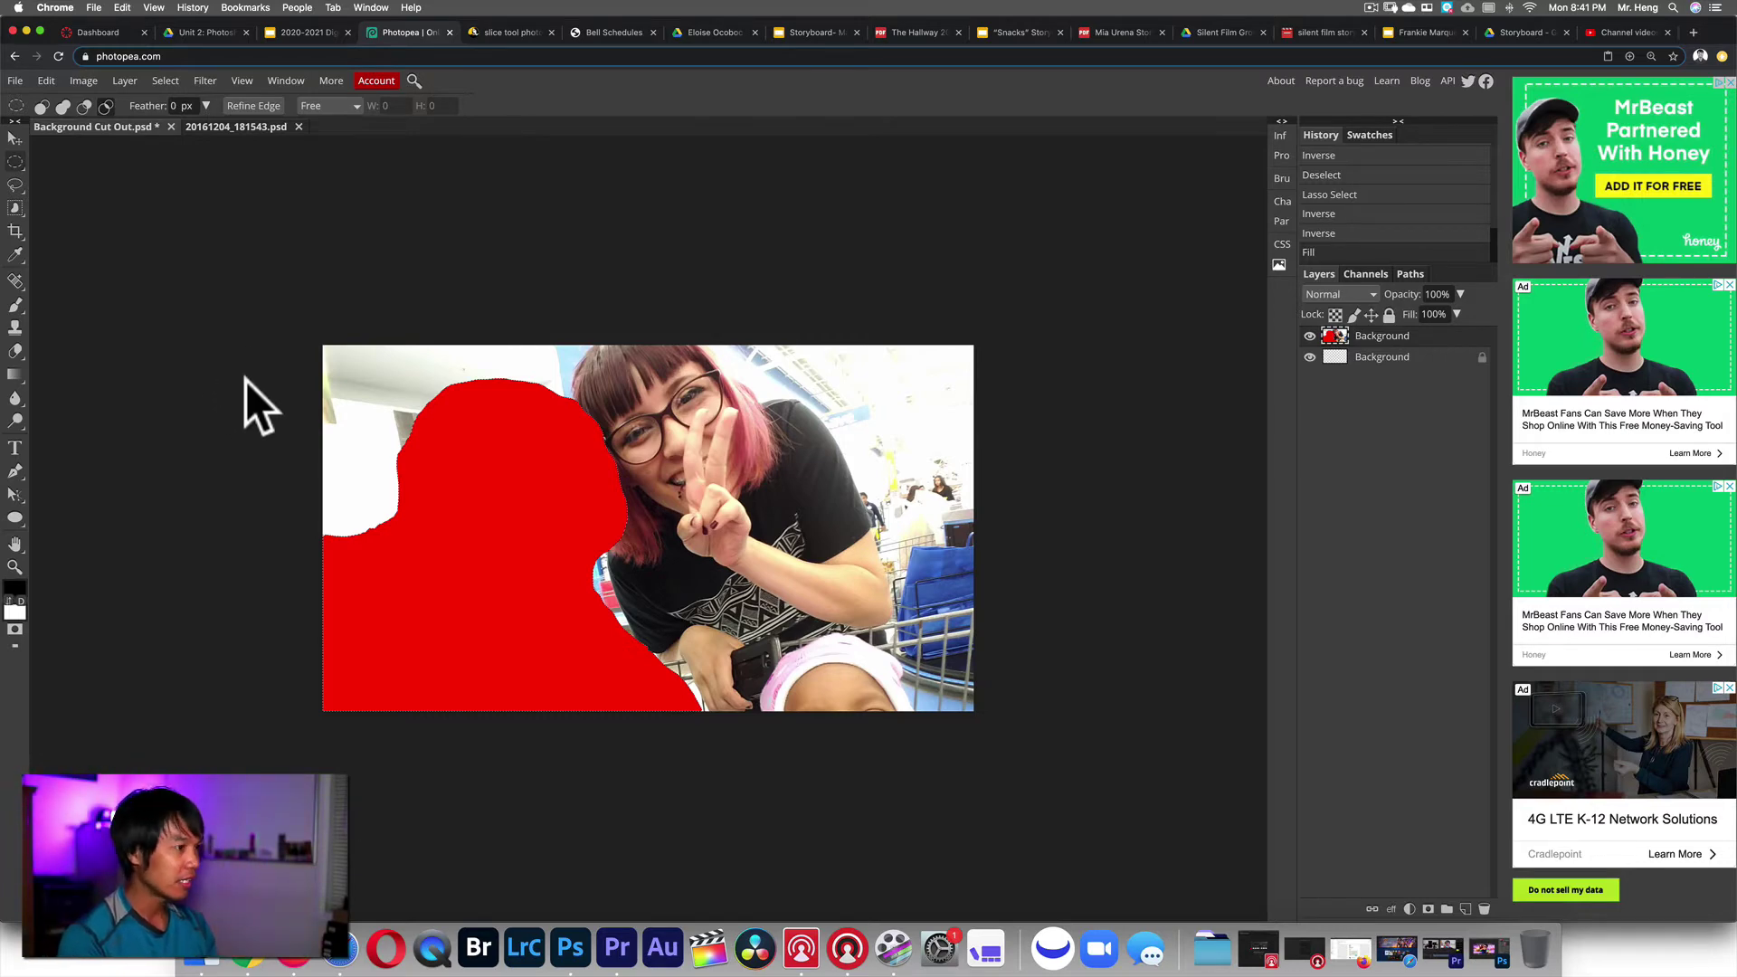
key(ctrl+z)
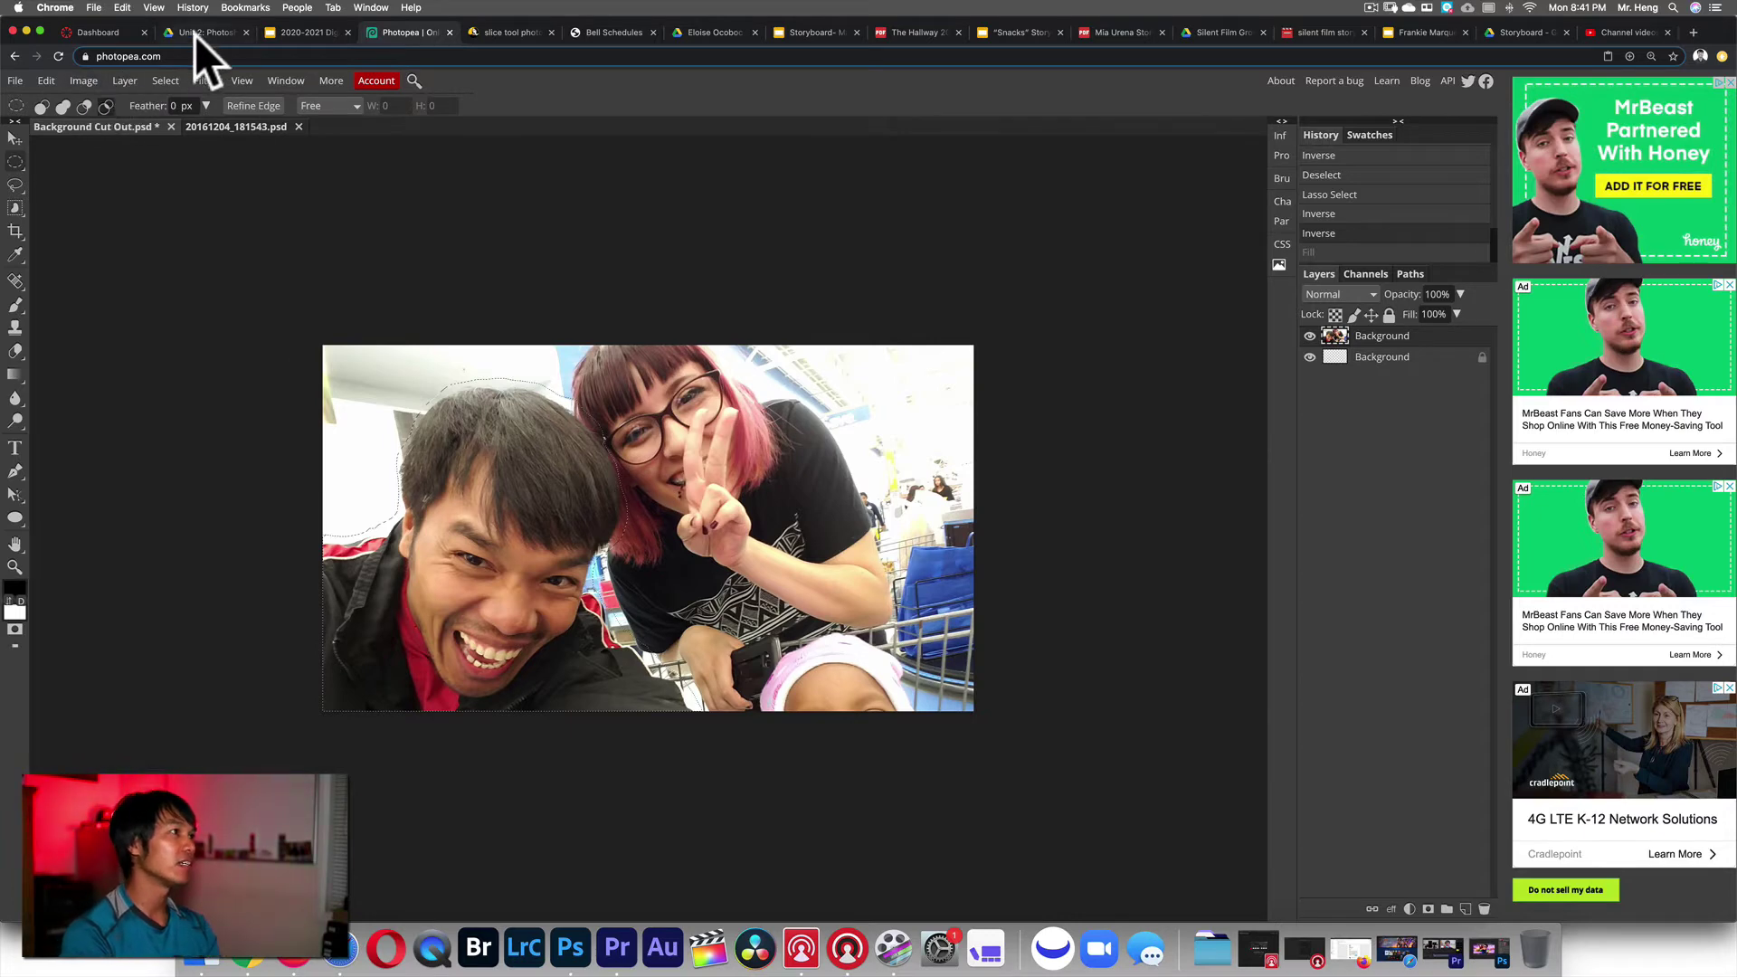
- Try filling the man's selection with the custom red in Normal blend mode at 31% opacity, and undo the fill
click(46, 80)
click(106, 324)
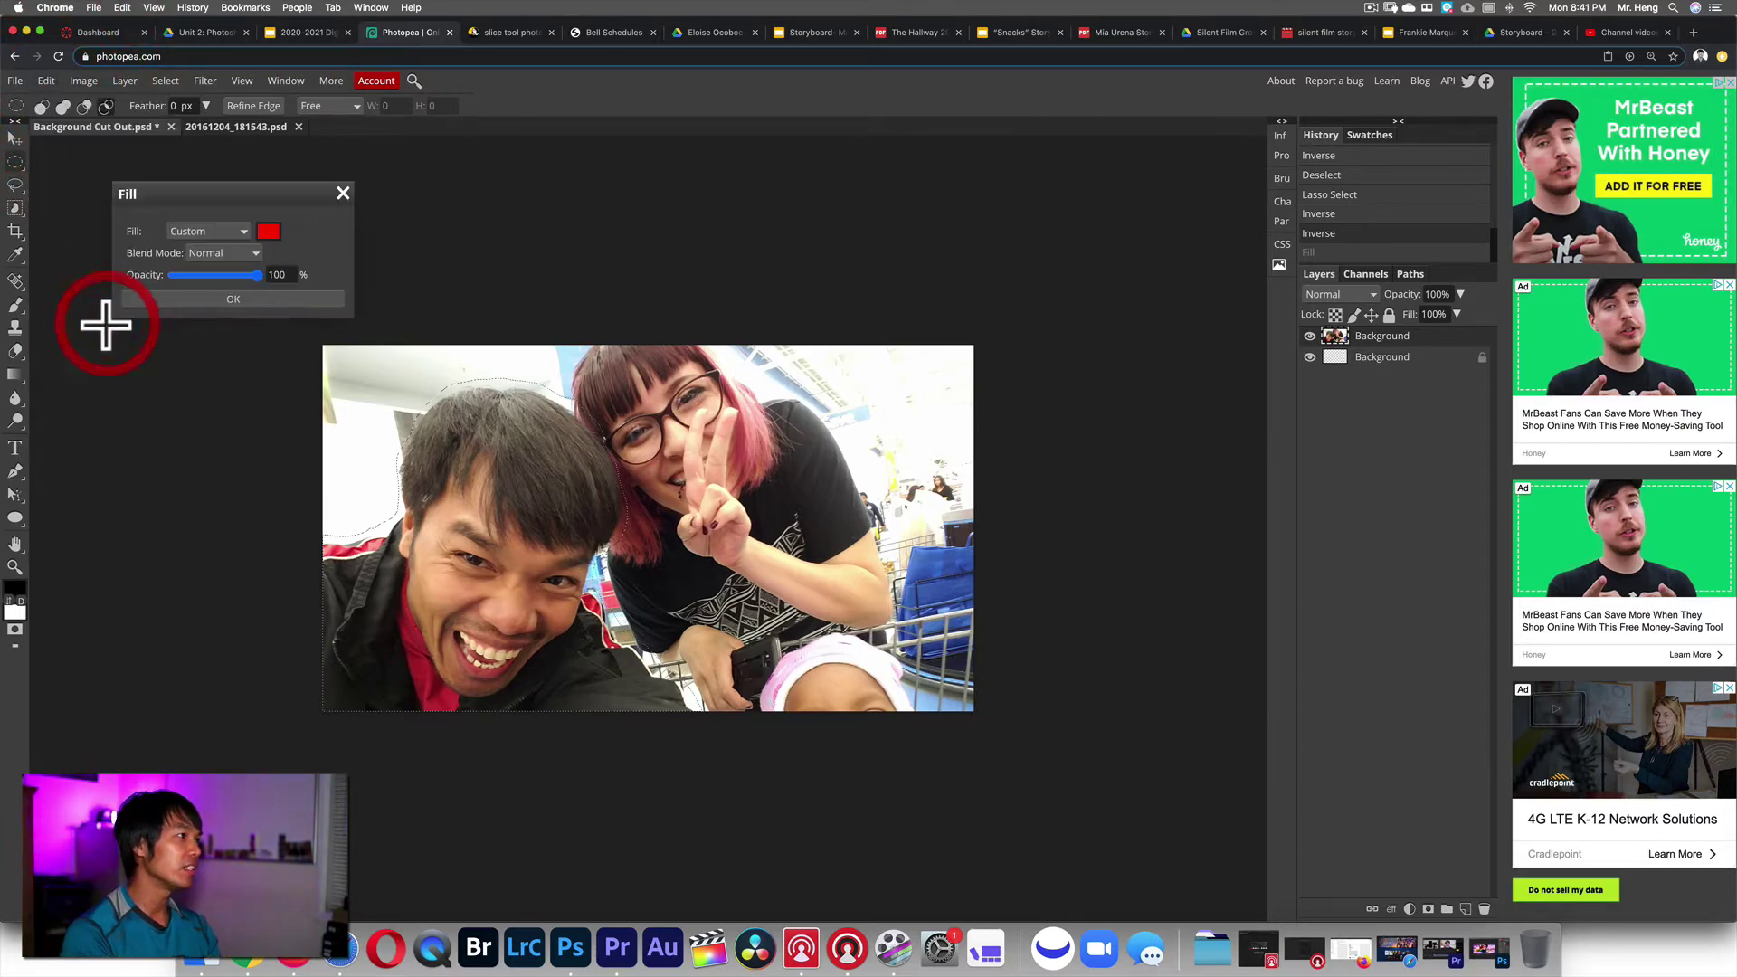
drag(259, 273, 213, 279)
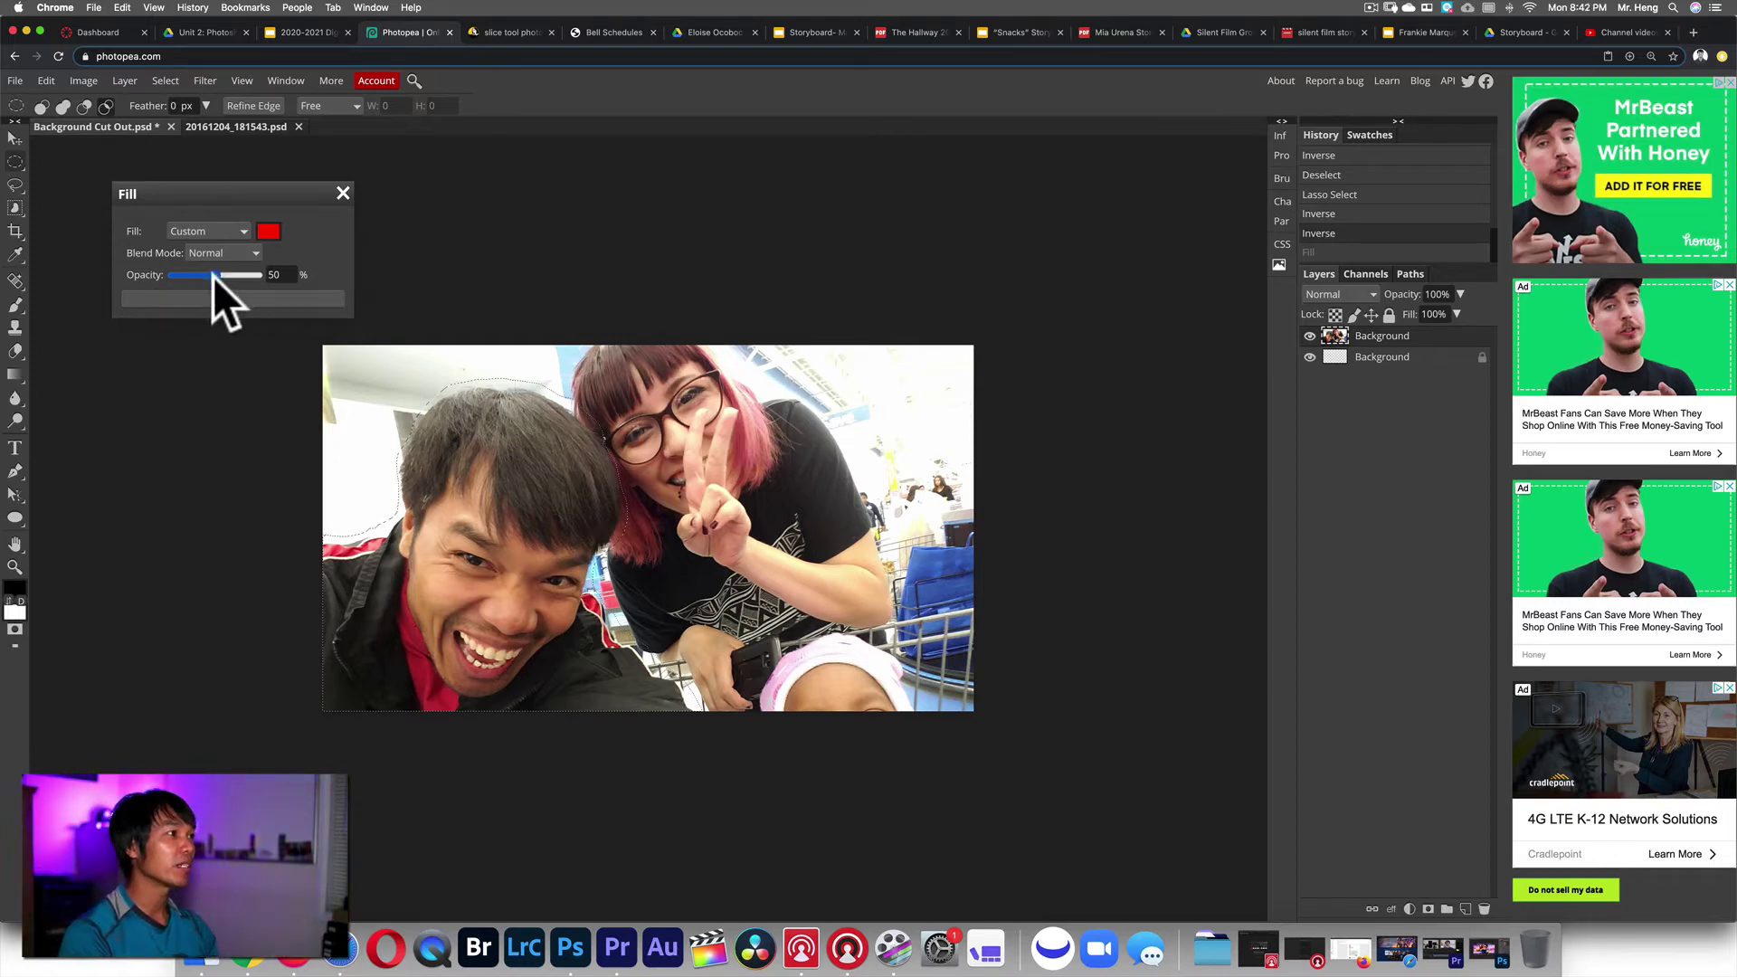
drag(190, 273, 197, 275)
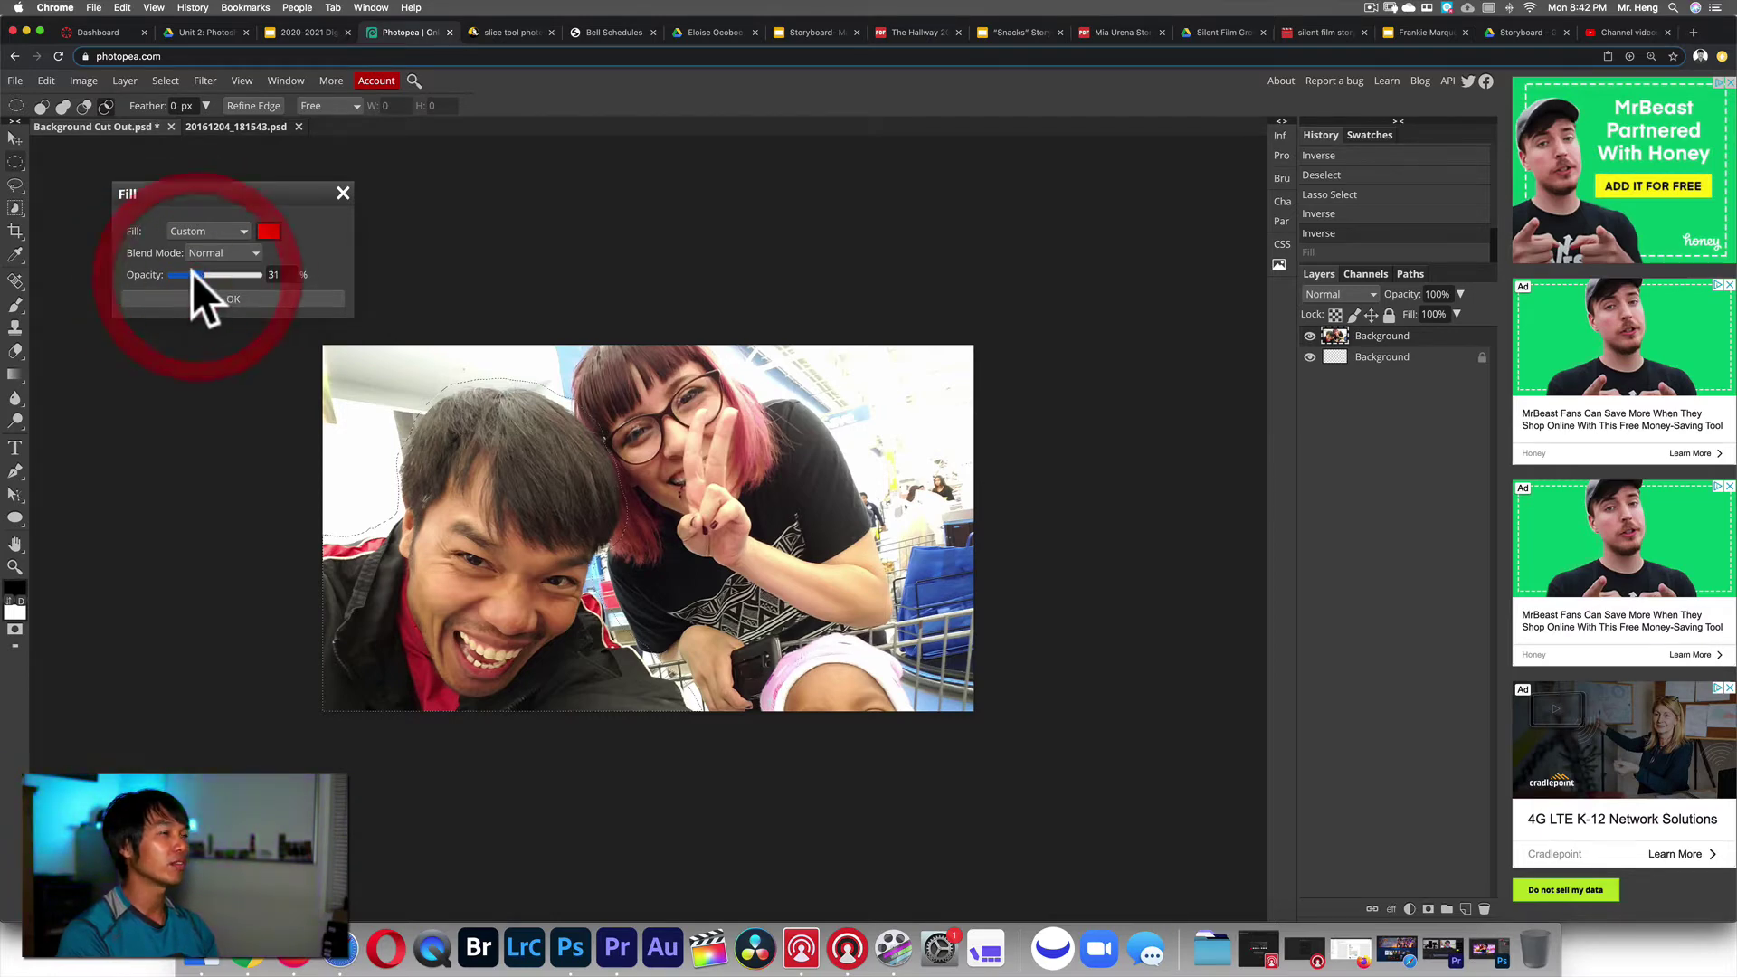
click(237, 299)
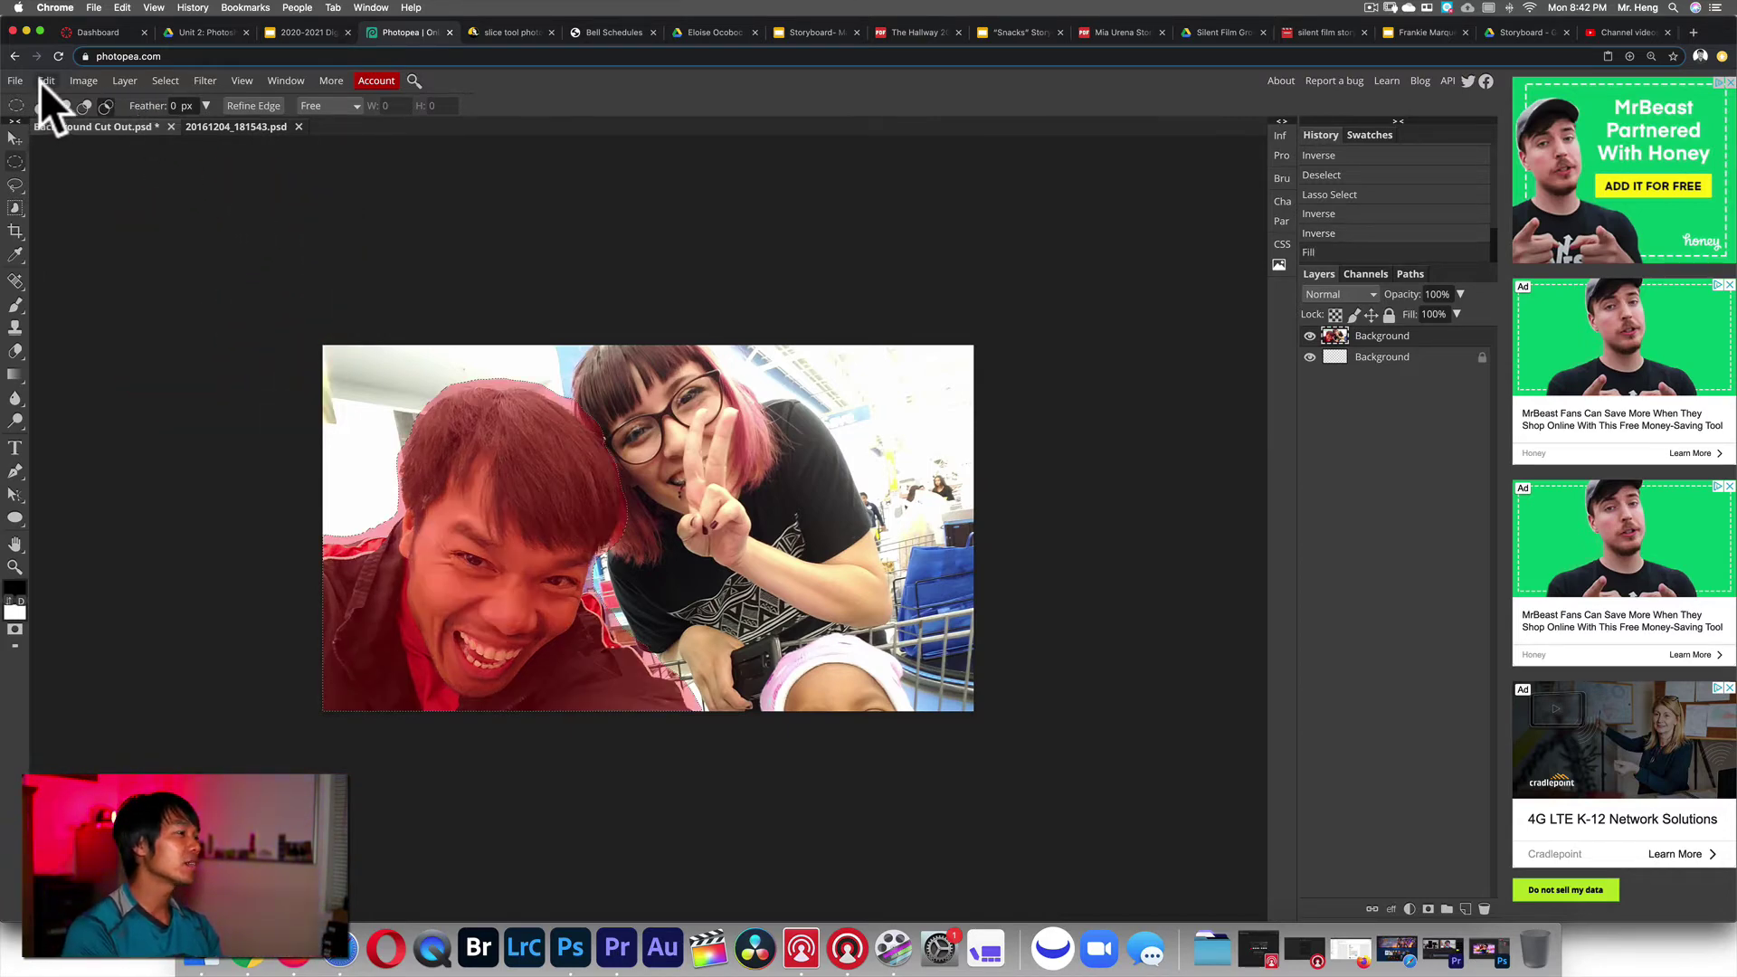
key(super+z)
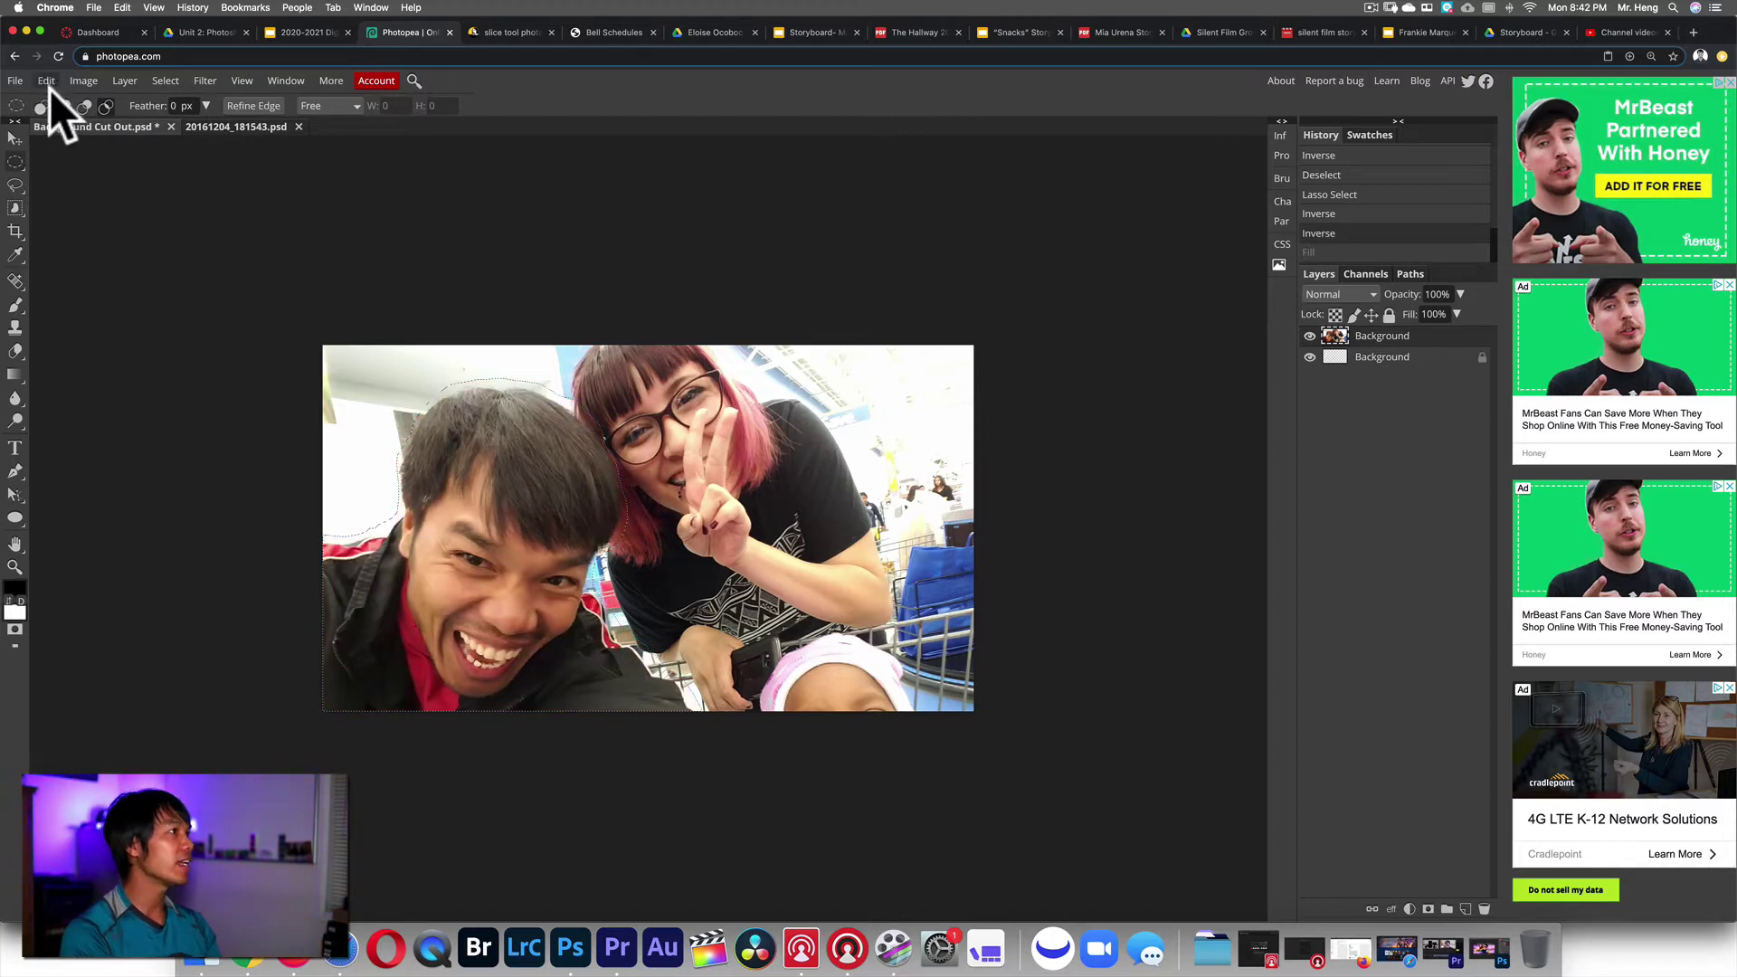
- Check the agenda slide in Google Slides, return to Photopea, and deselect the man's outline
click(317, 32)
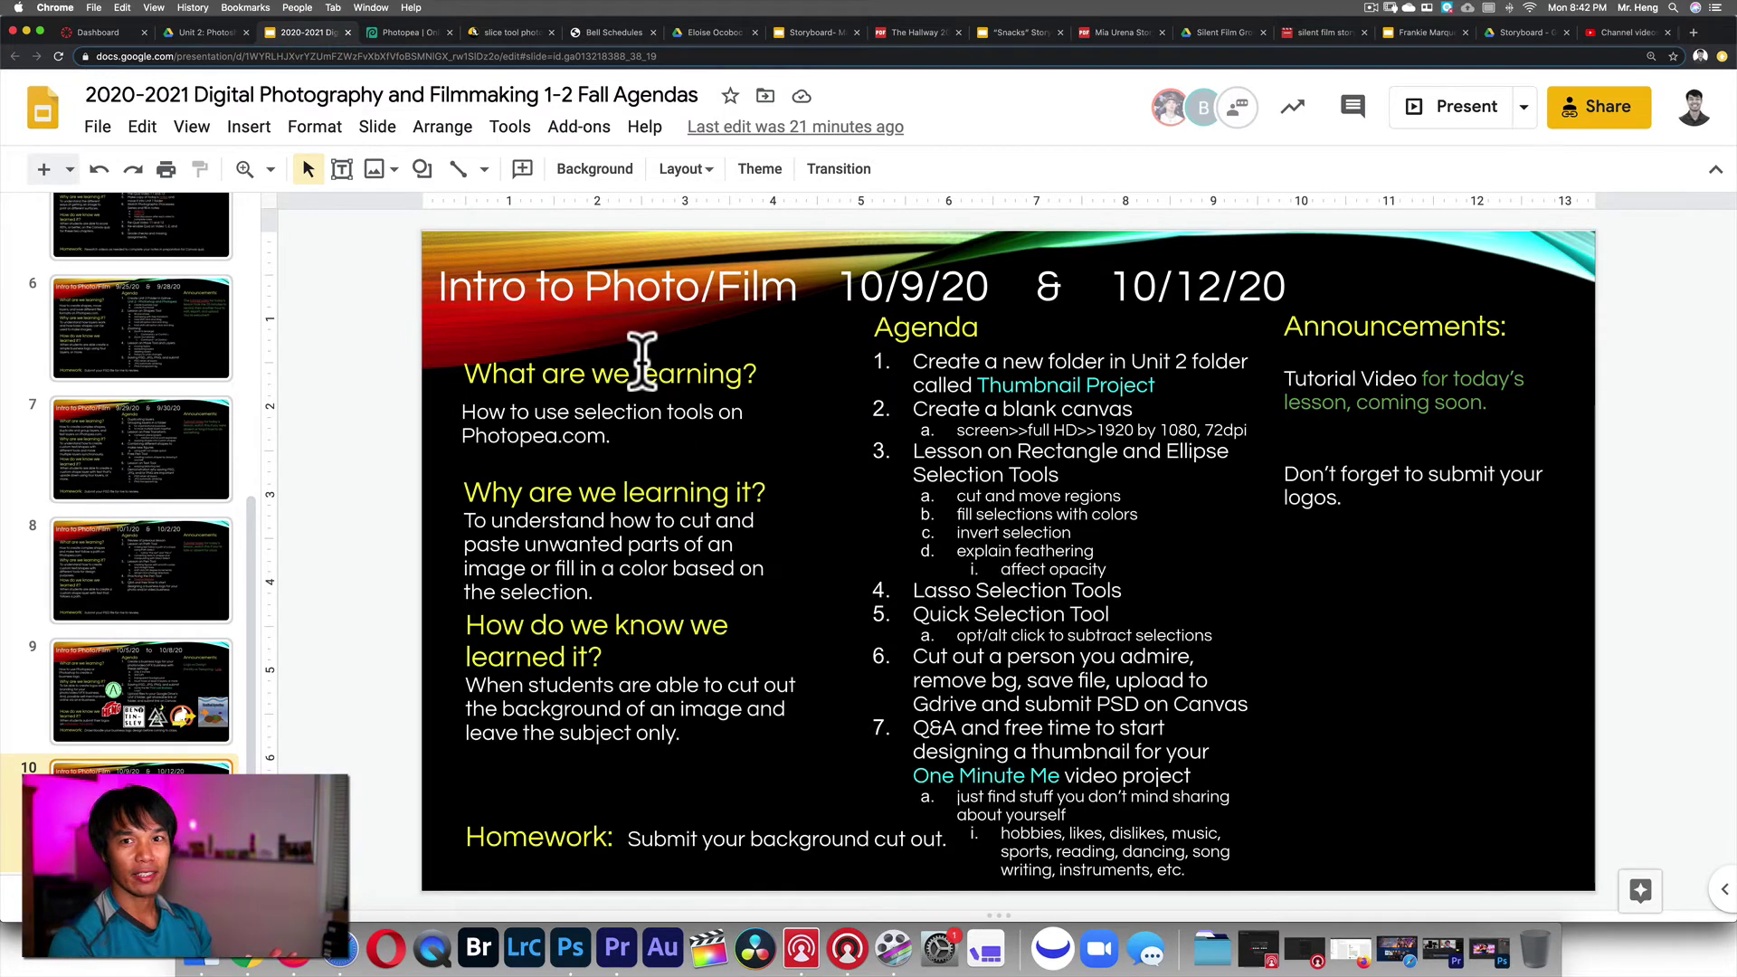
click(395, 33)
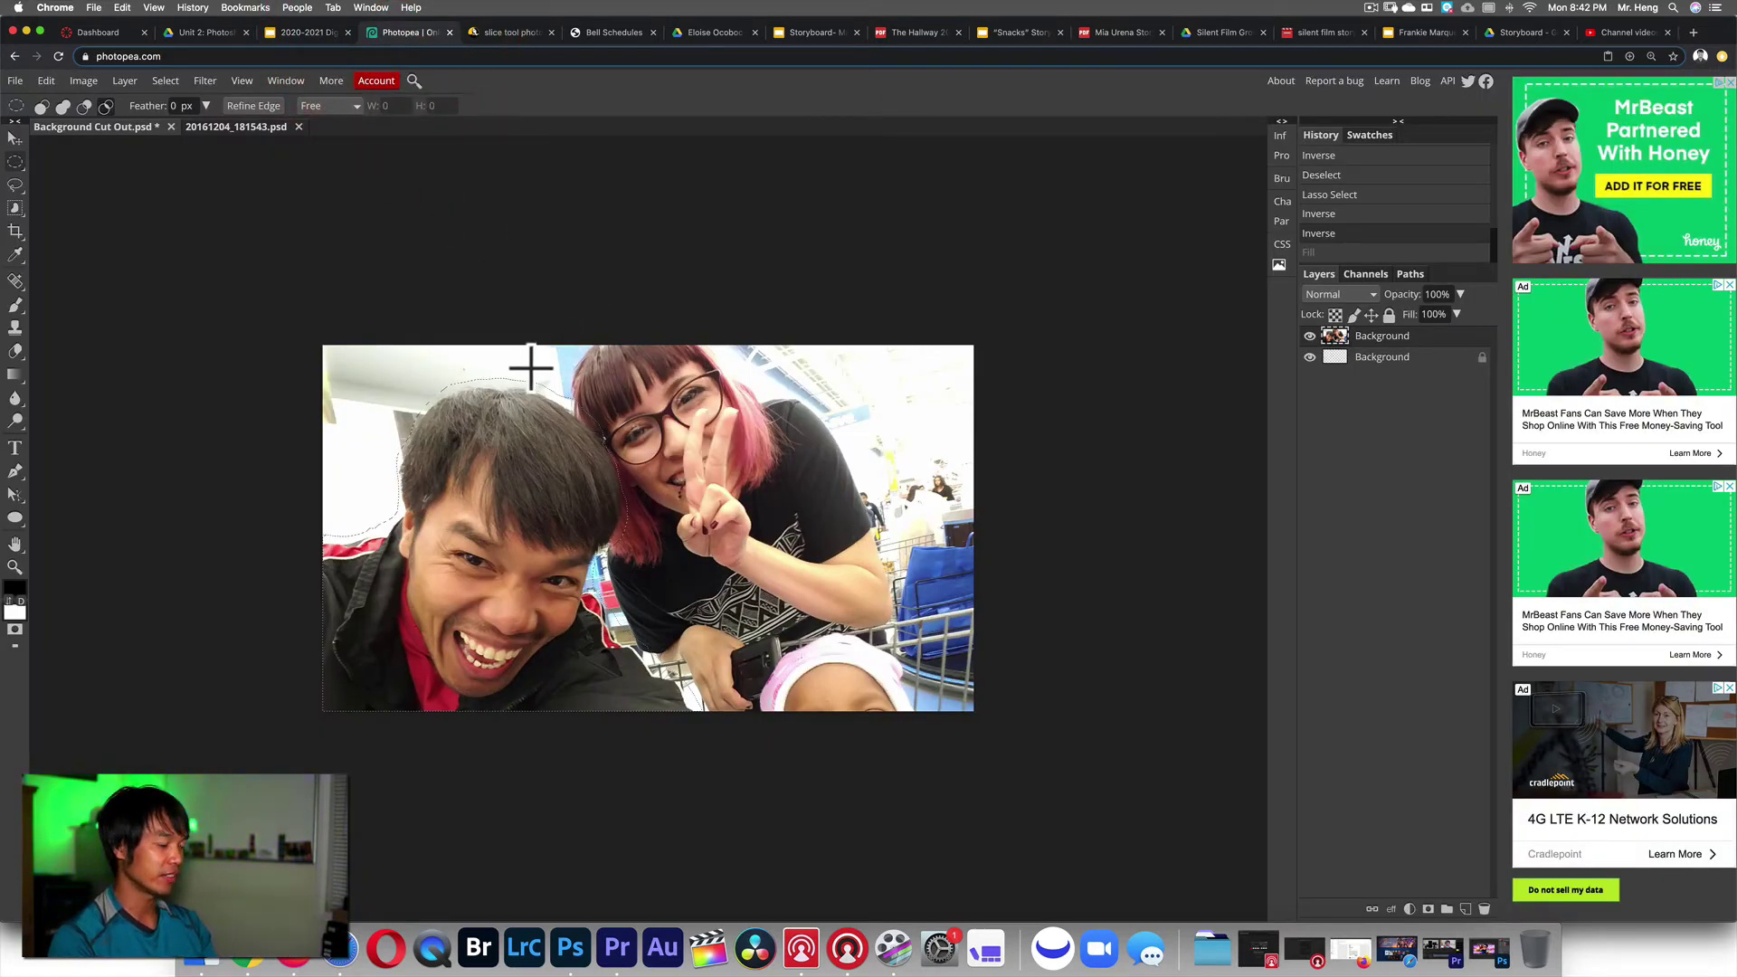
click(128, 79)
mouse_move(154, 79)
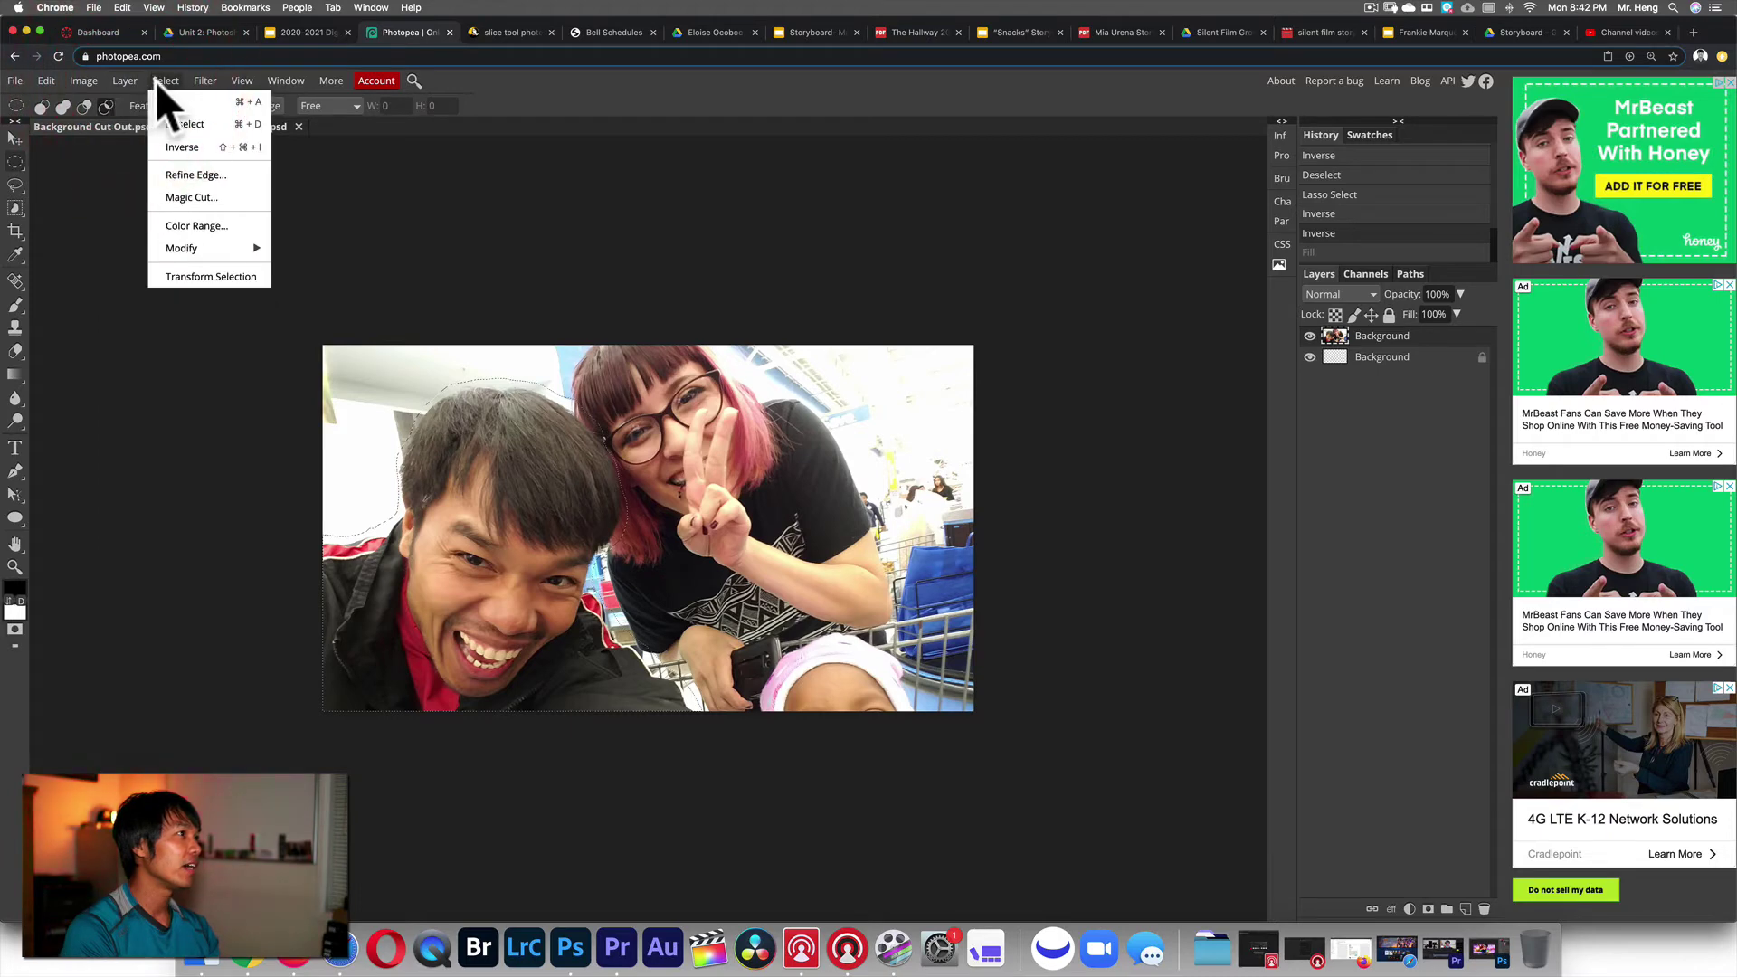
click(186, 124)
- Draw a Rectangle Select selection with a 100 px feather across the area between the man's forehead and the woman's hand
right_click(18, 161)
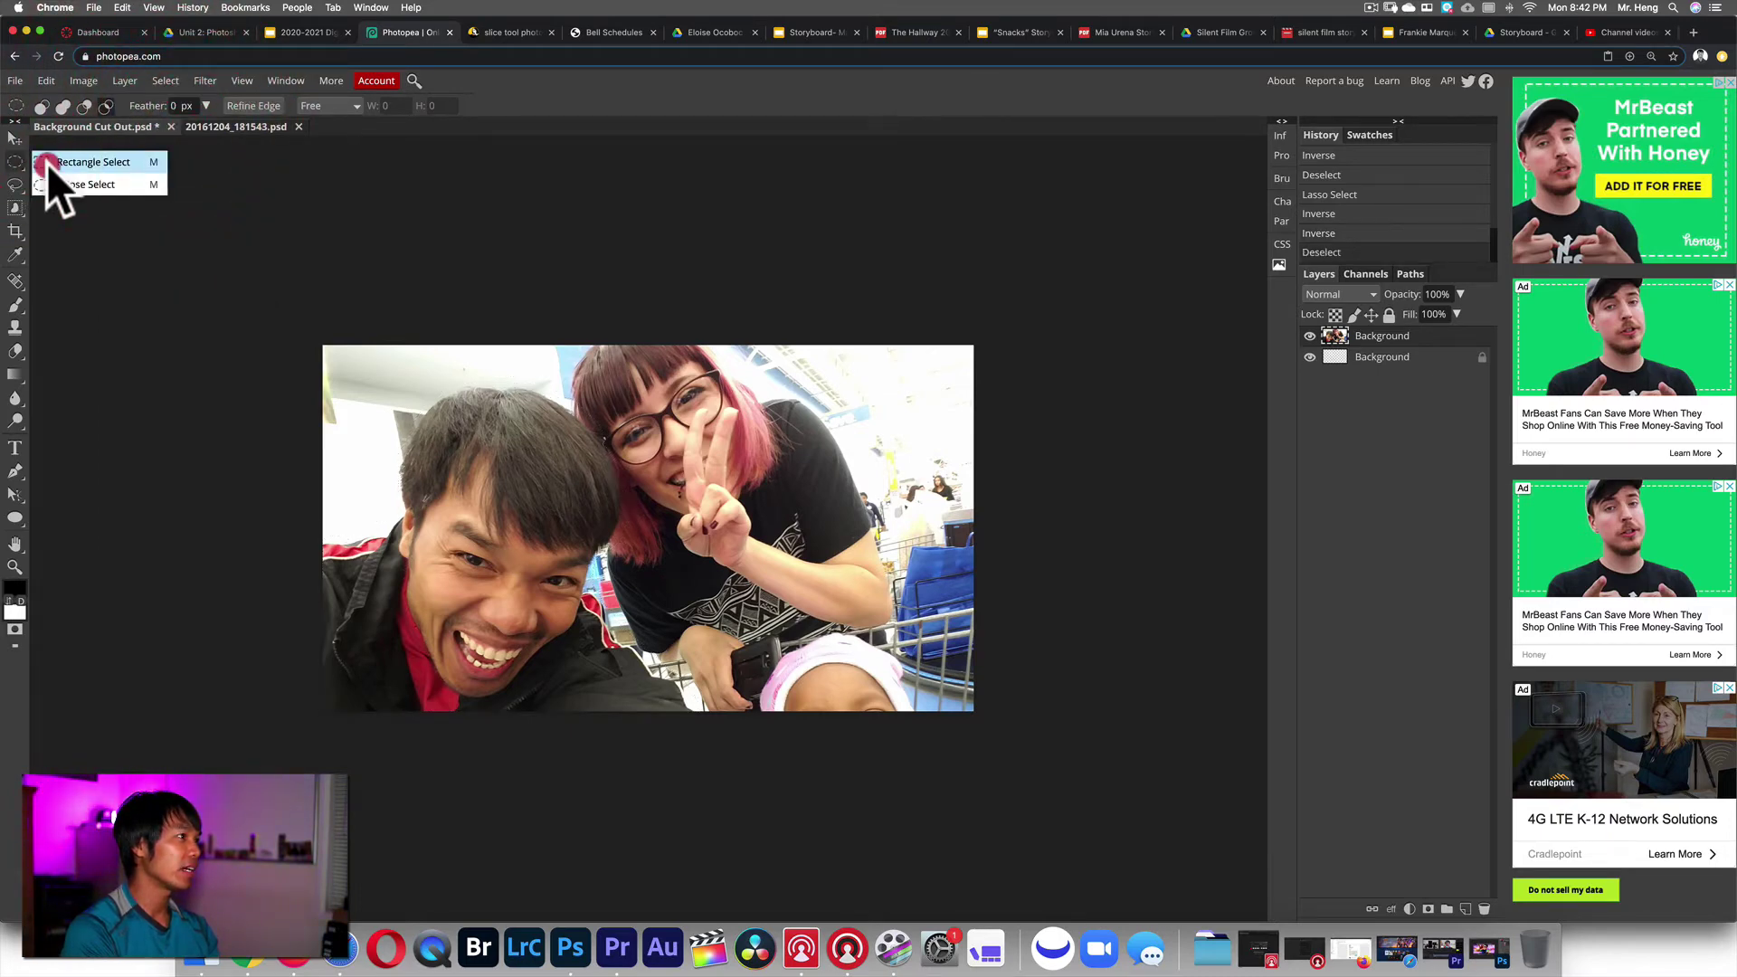
click(48, 163)
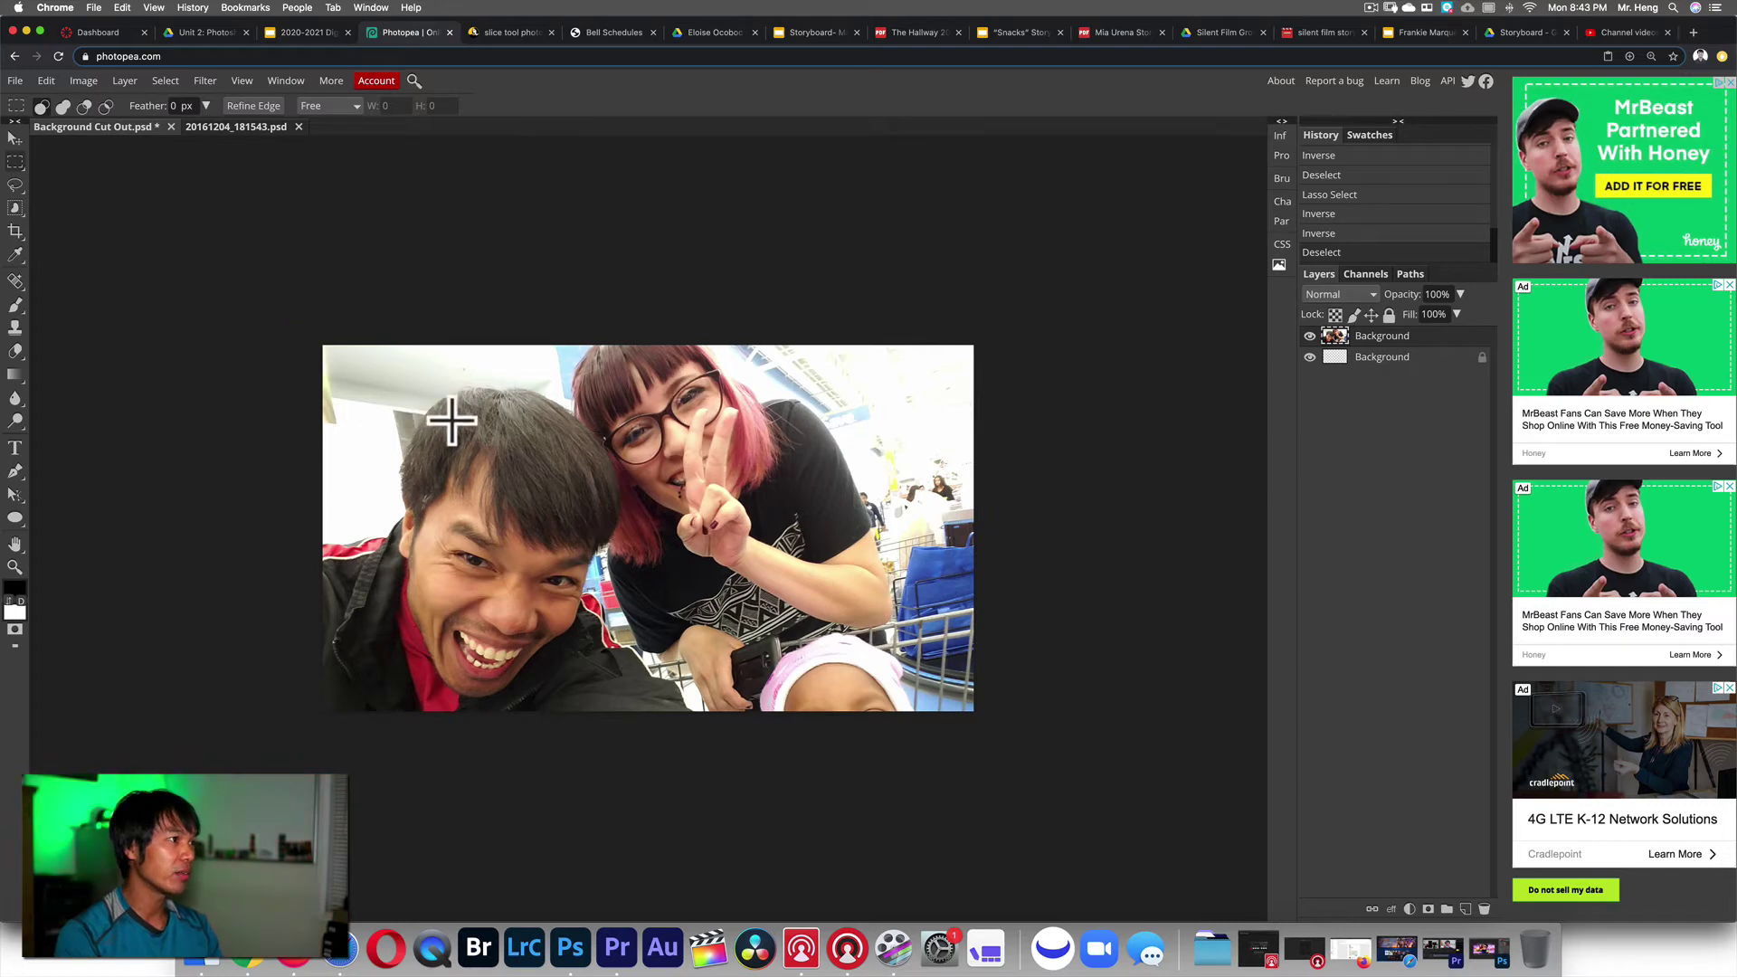
click(206, 105)
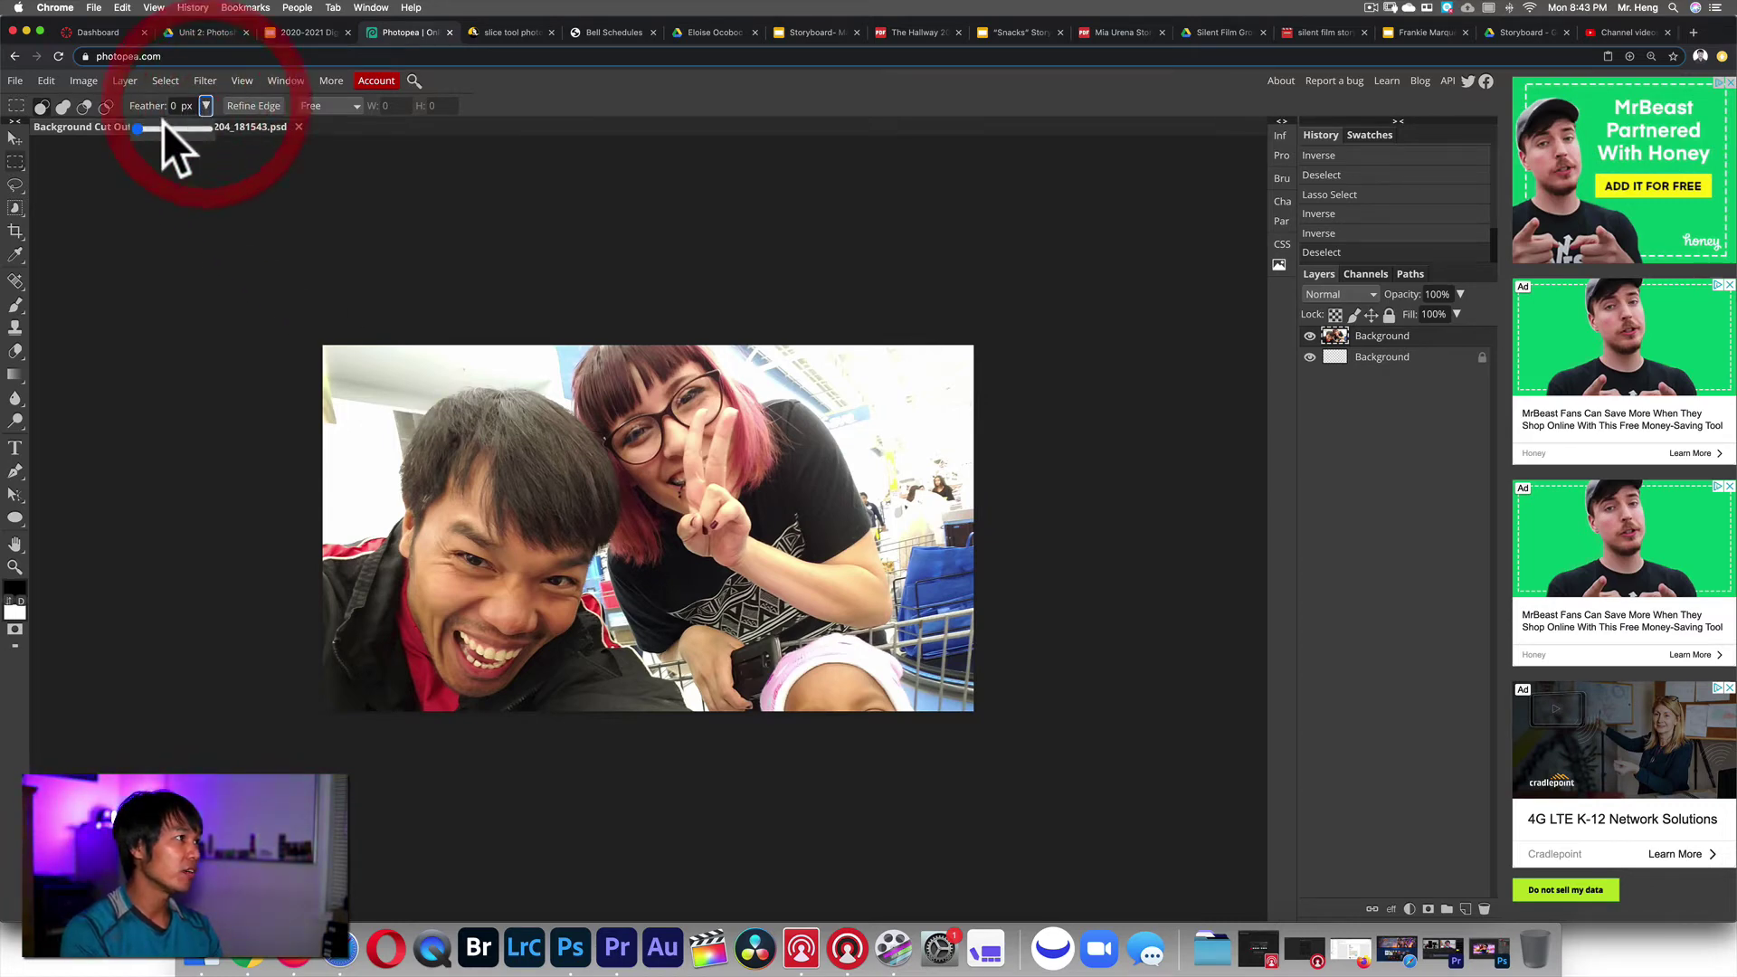
click(238, 134)
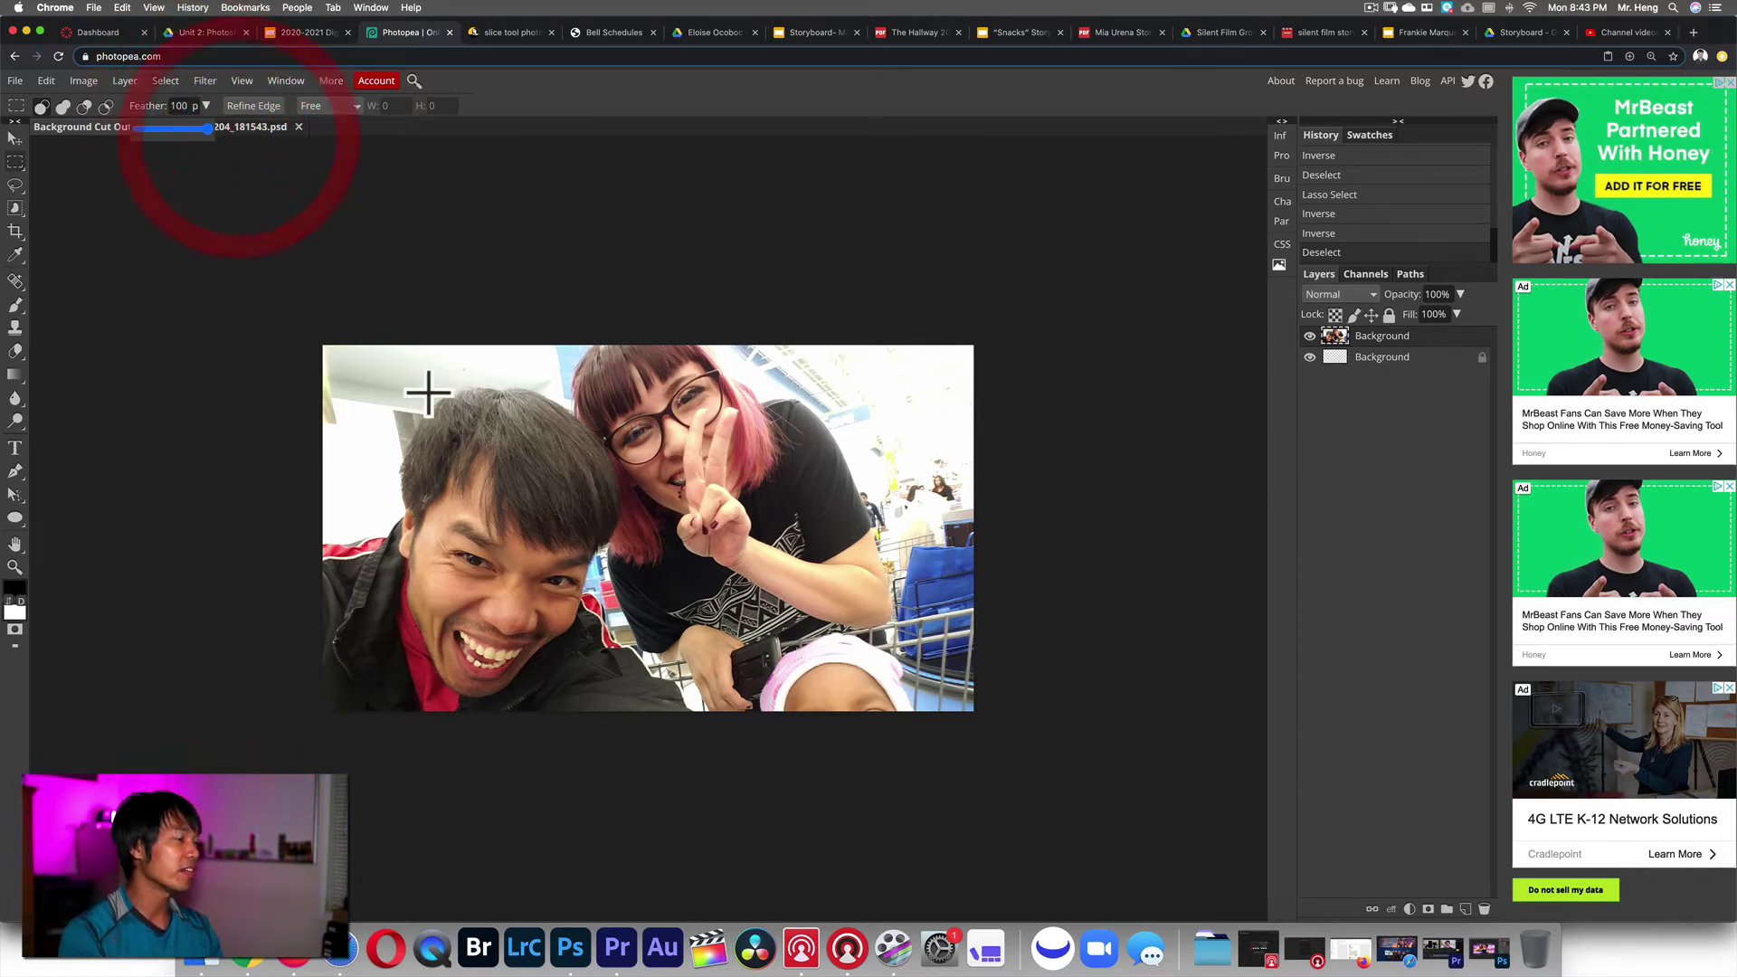
drag(488, 469, 736, 582)
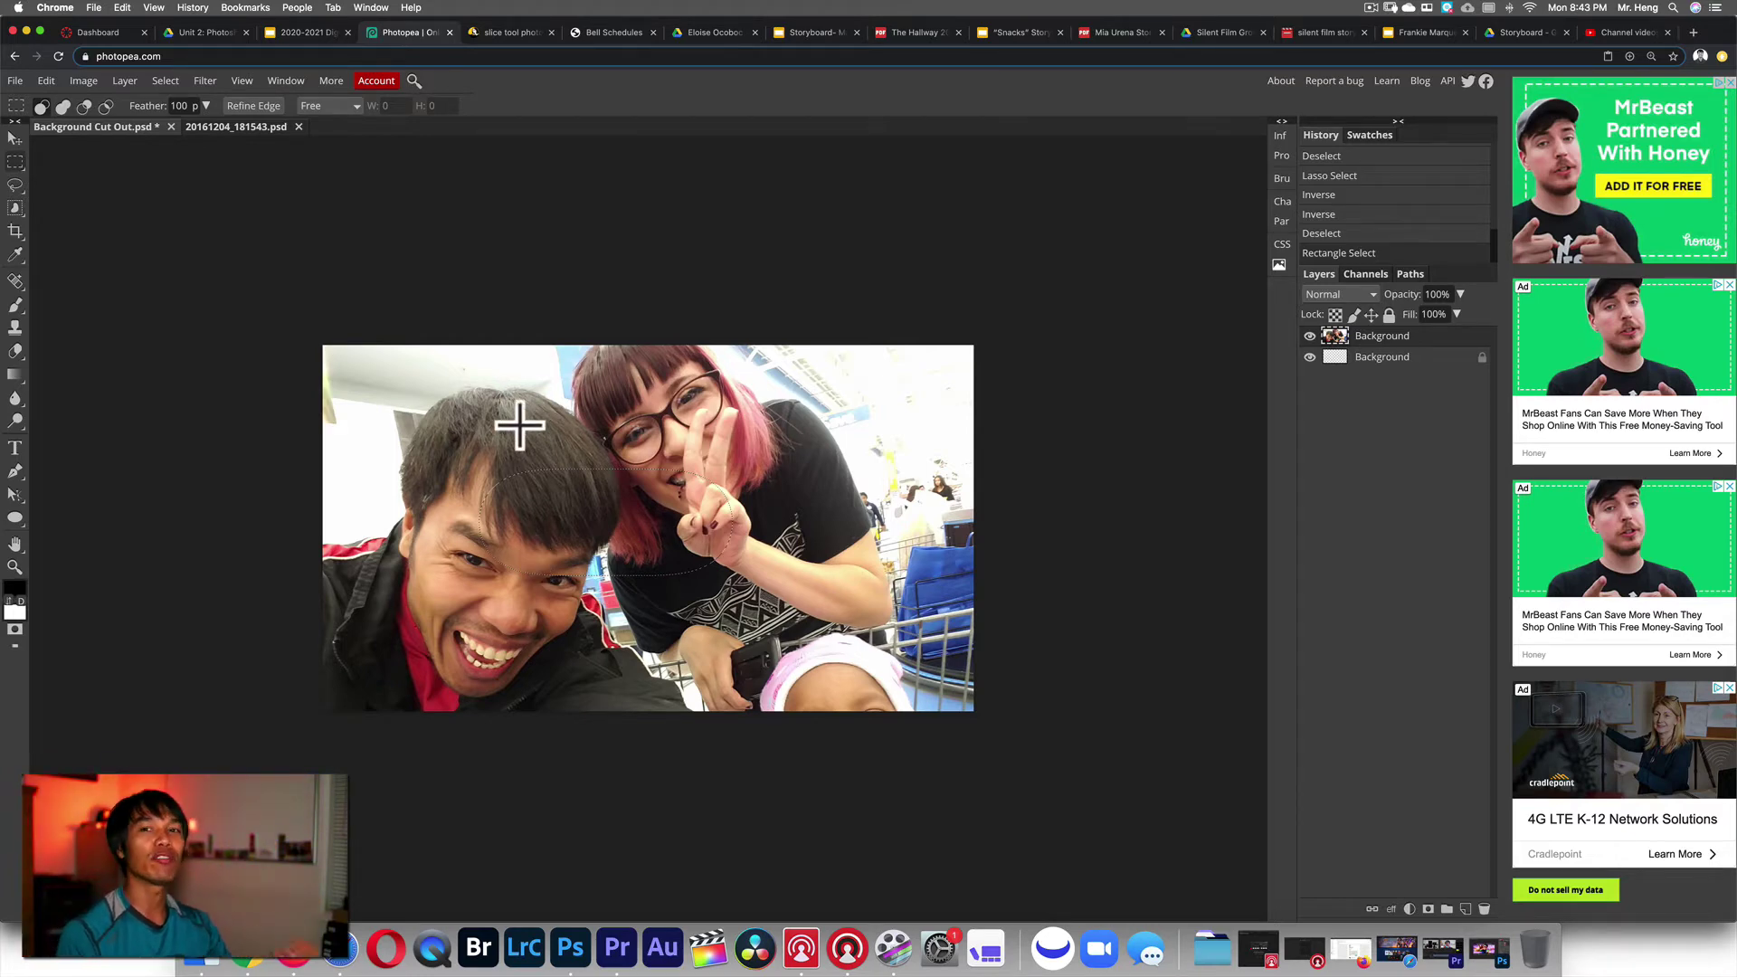
- Check the agenda slide in Google Slides, return to Photopea, and fill the feathered selection with the custom red at 100% opacity
click(312, 36)
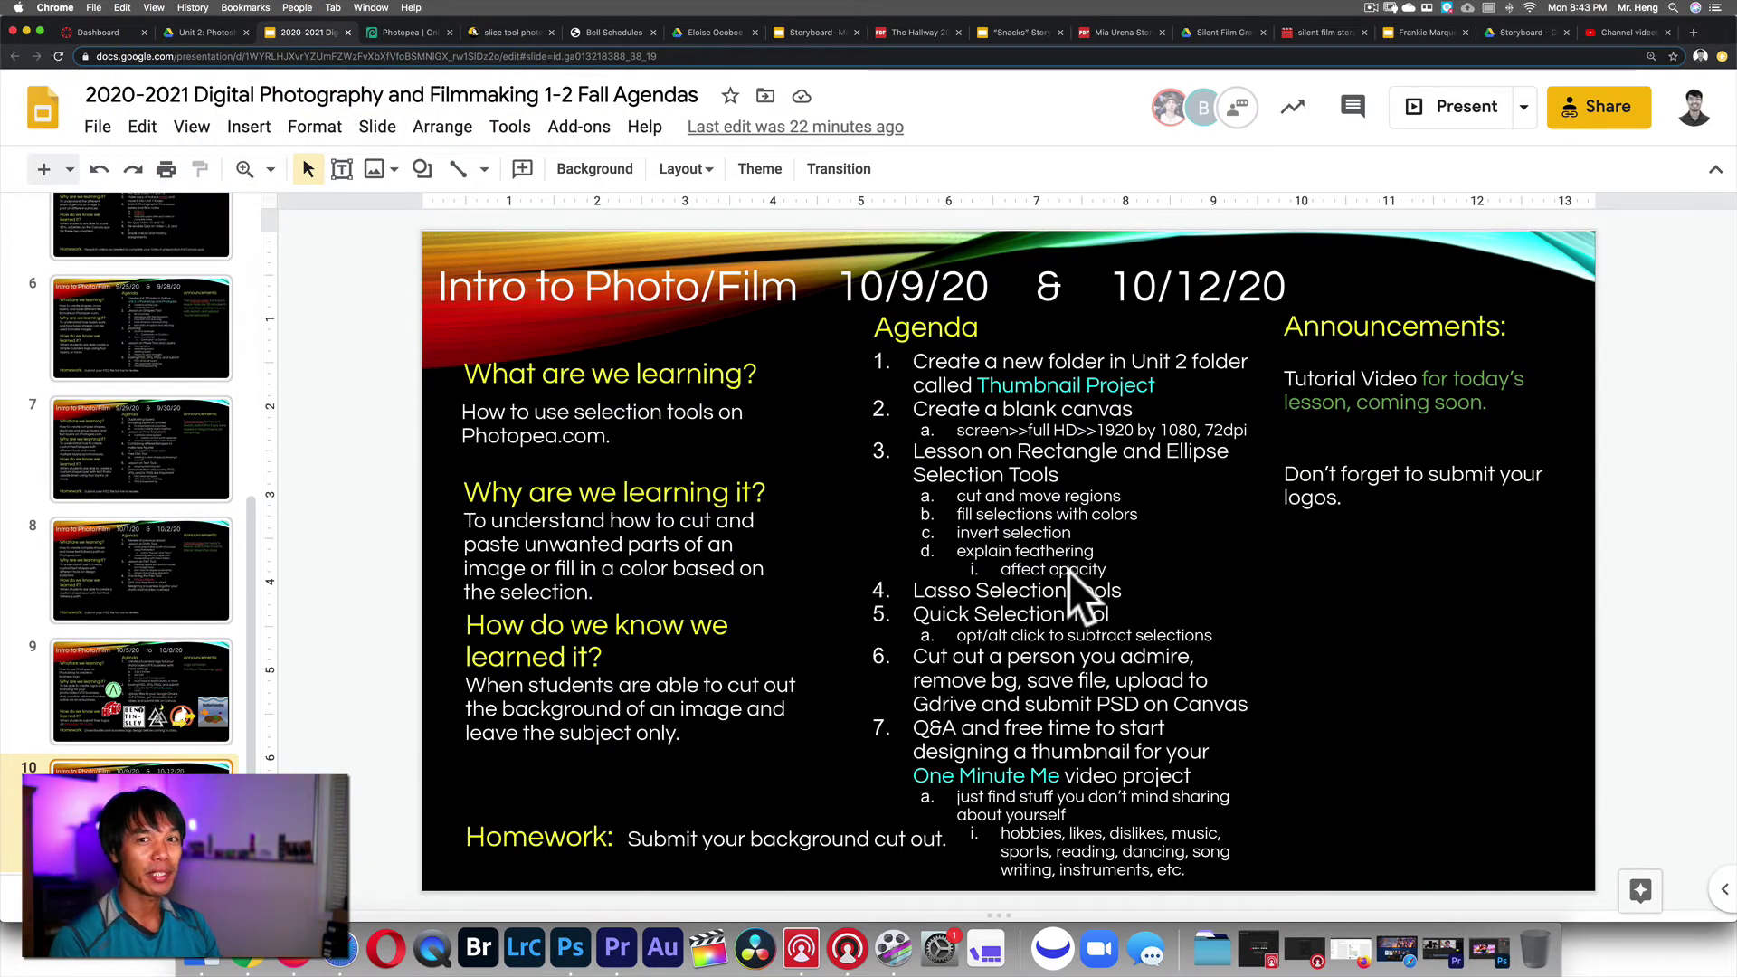
click(399, 34)
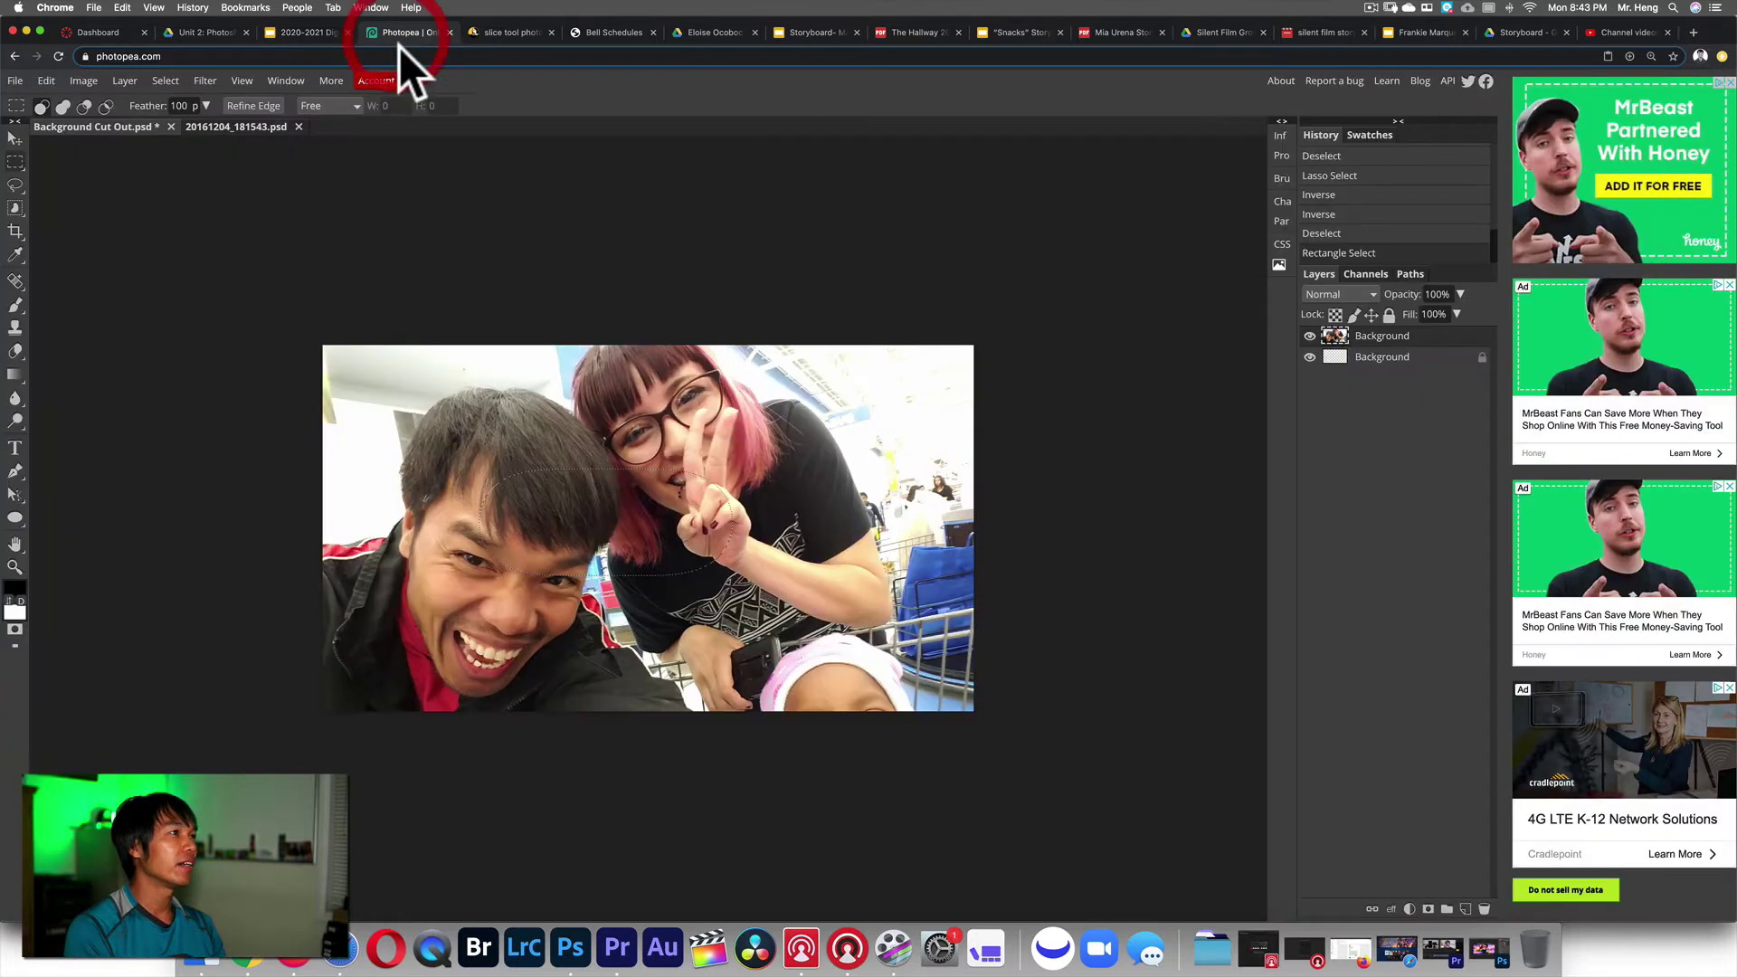
click(16, 81)
click(46, 81)
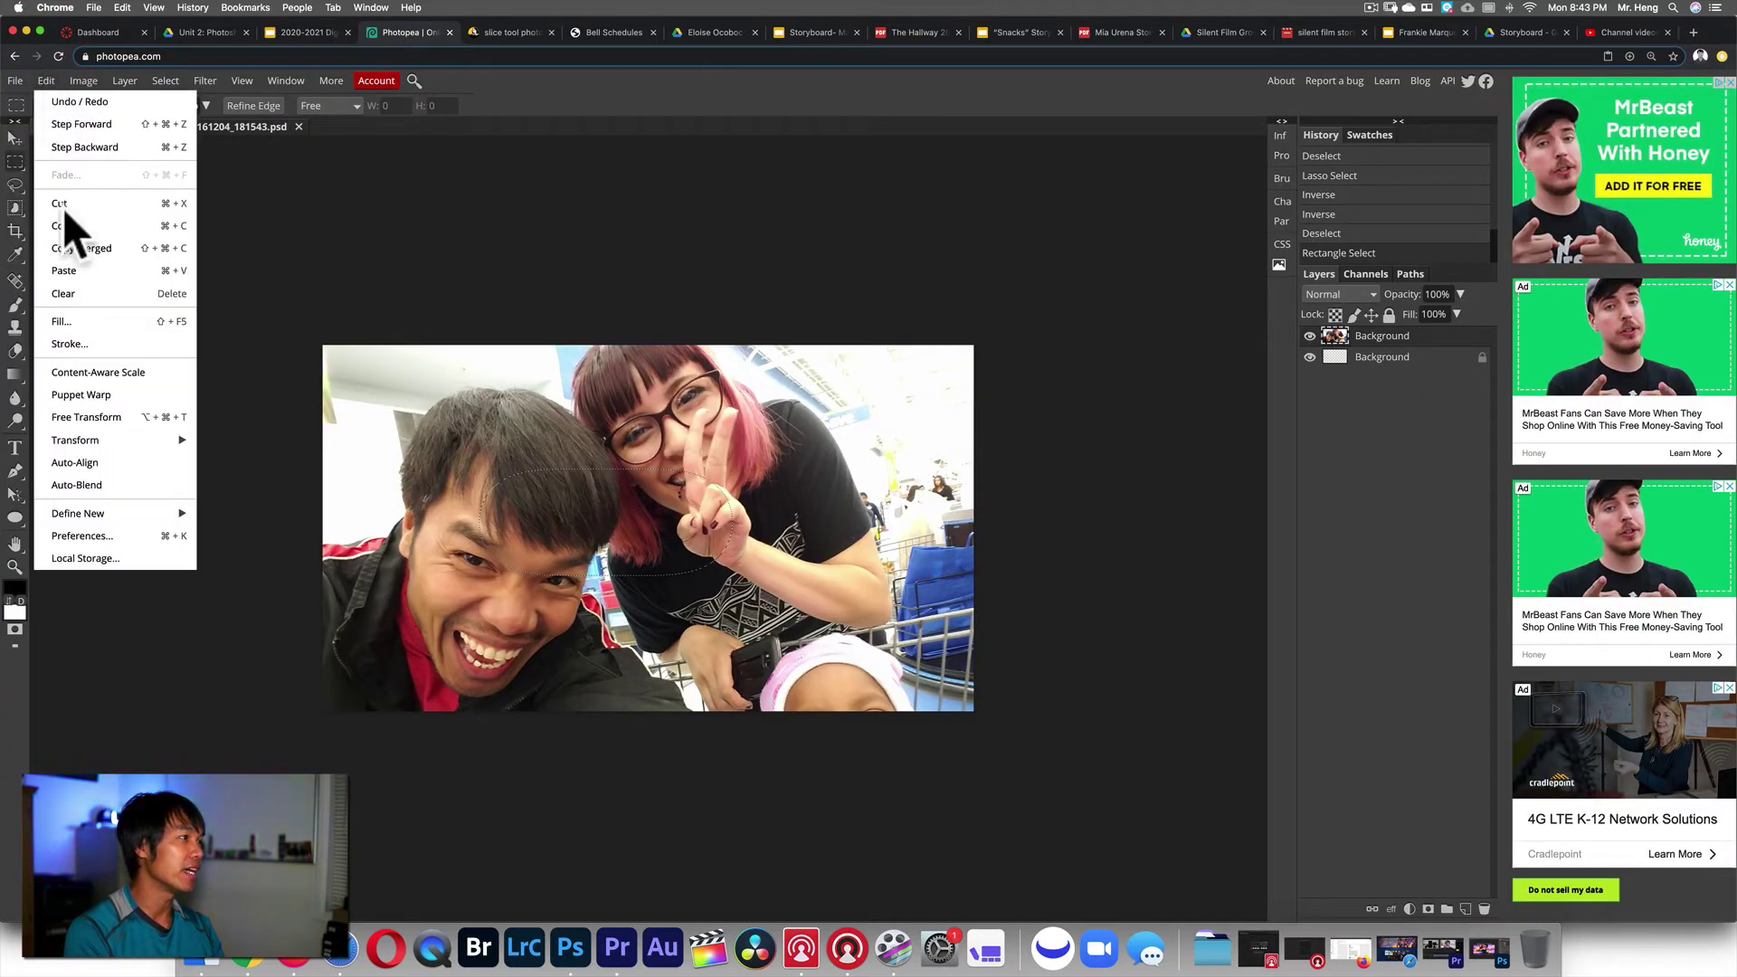
click(85, 321)
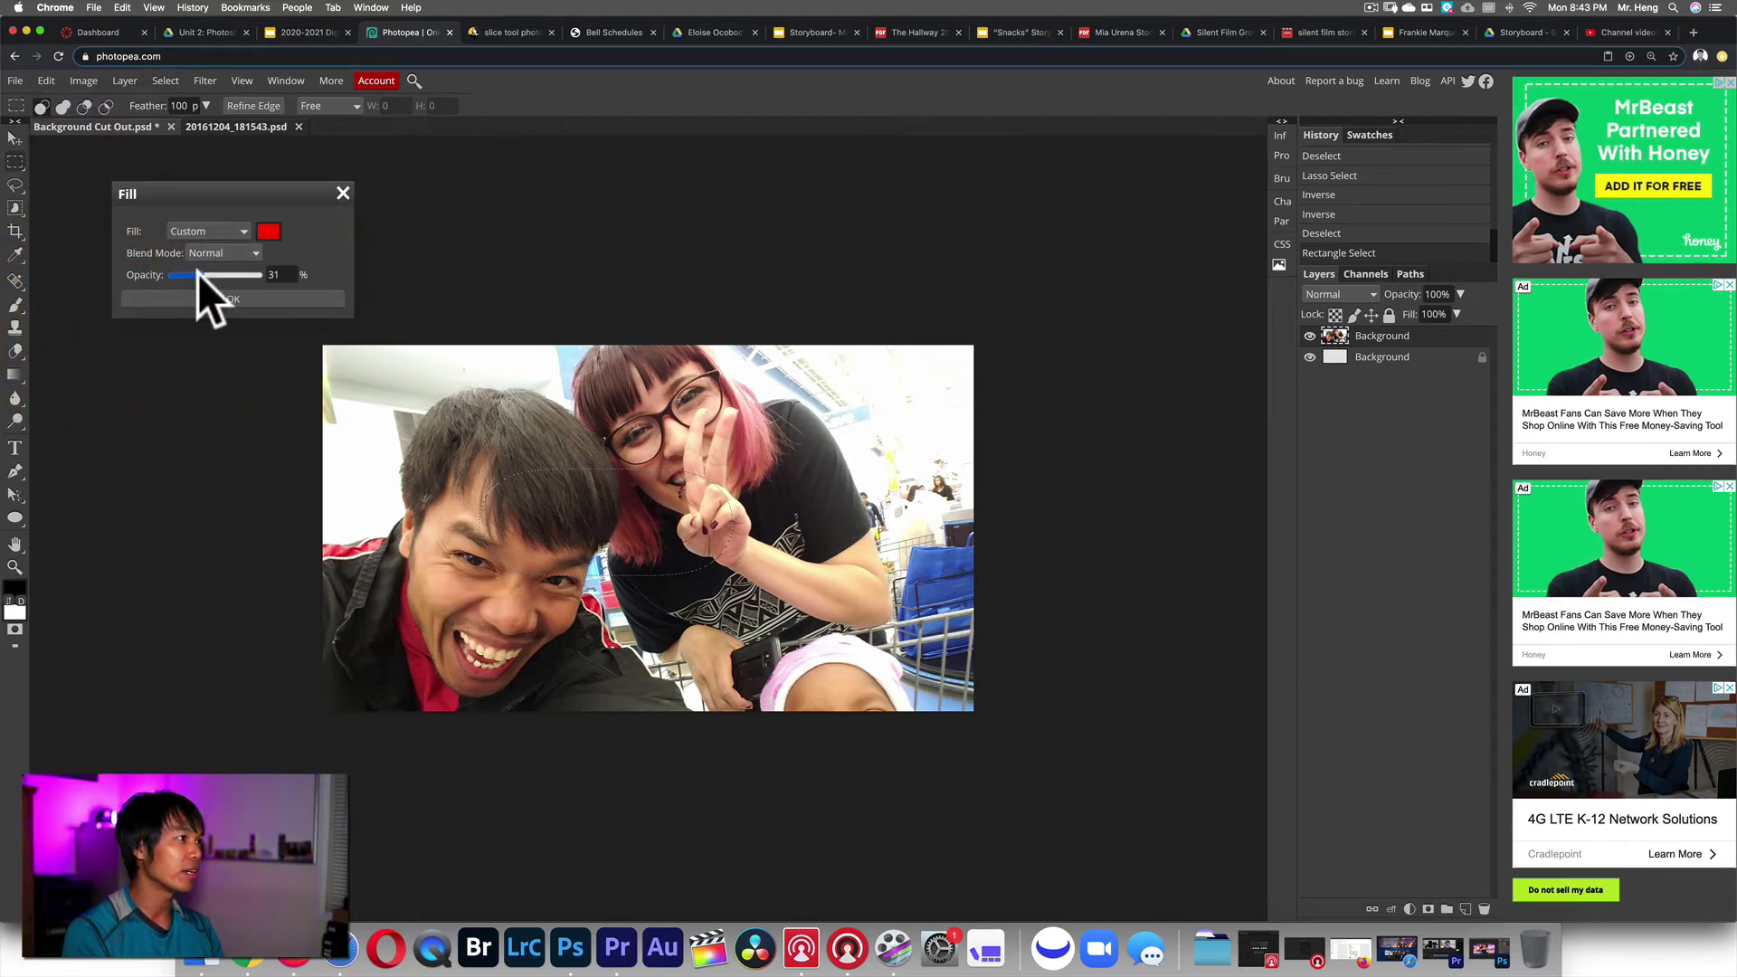
mouse_move(295, 282)
mouse_down()
mouse_move(201, 269)
mouse_move(271, 288)
mouse_up()
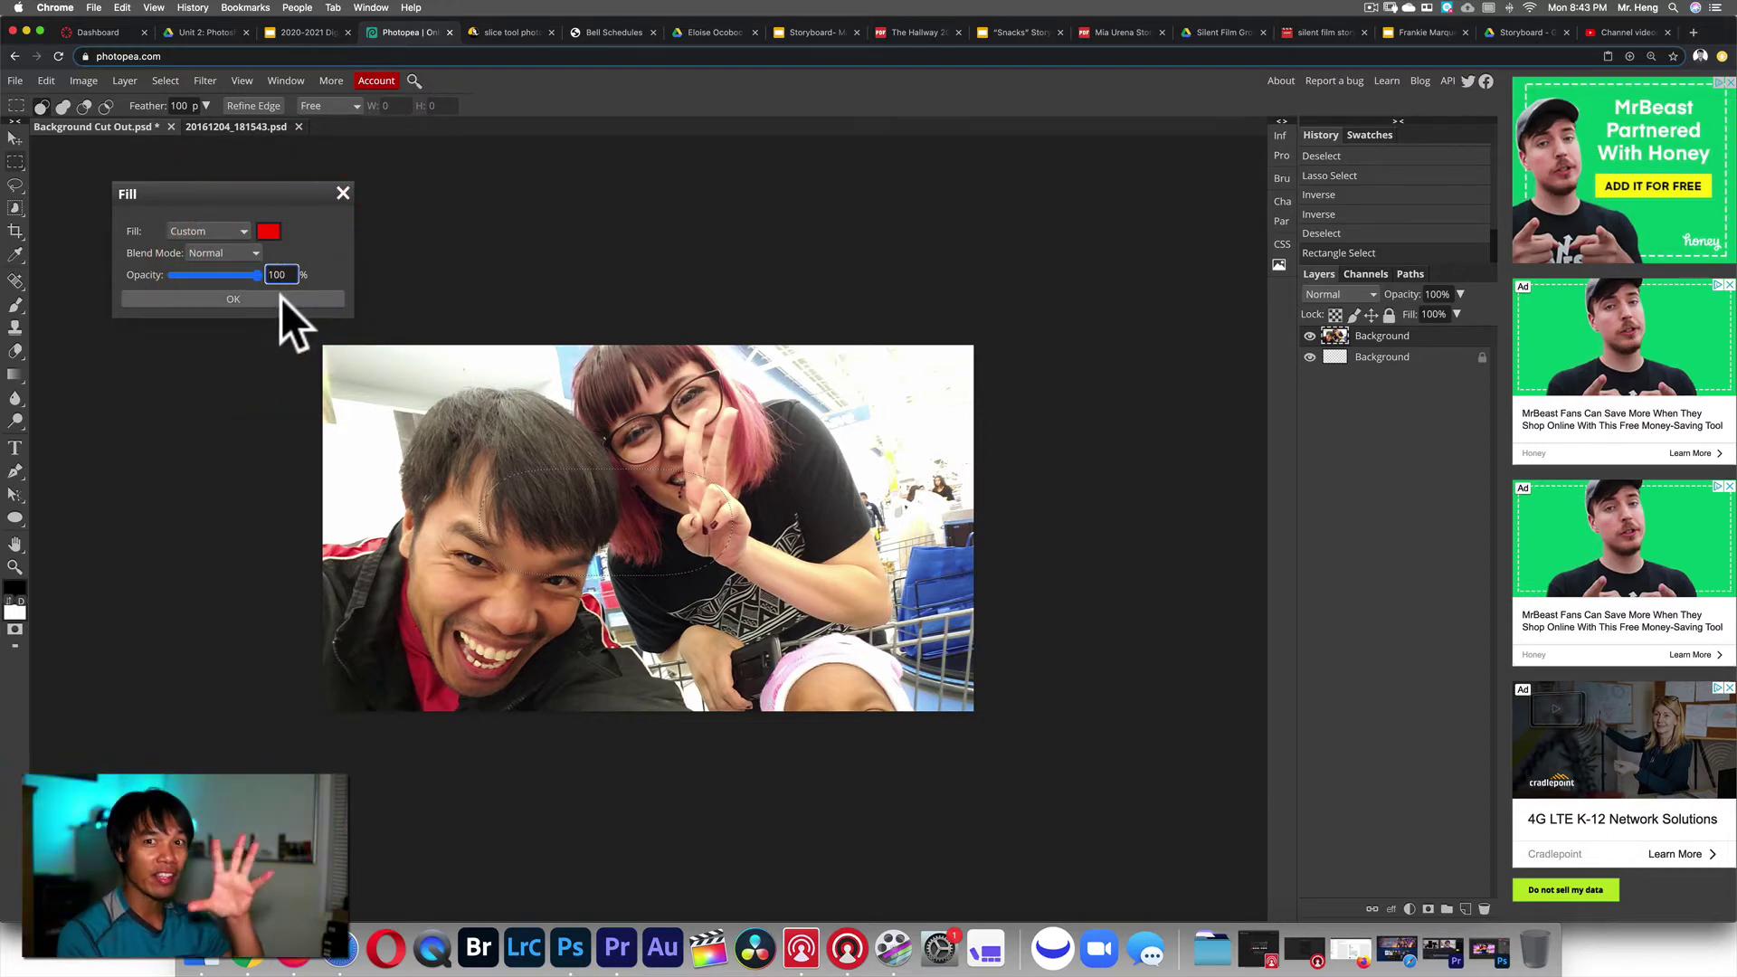
click(281, 297)
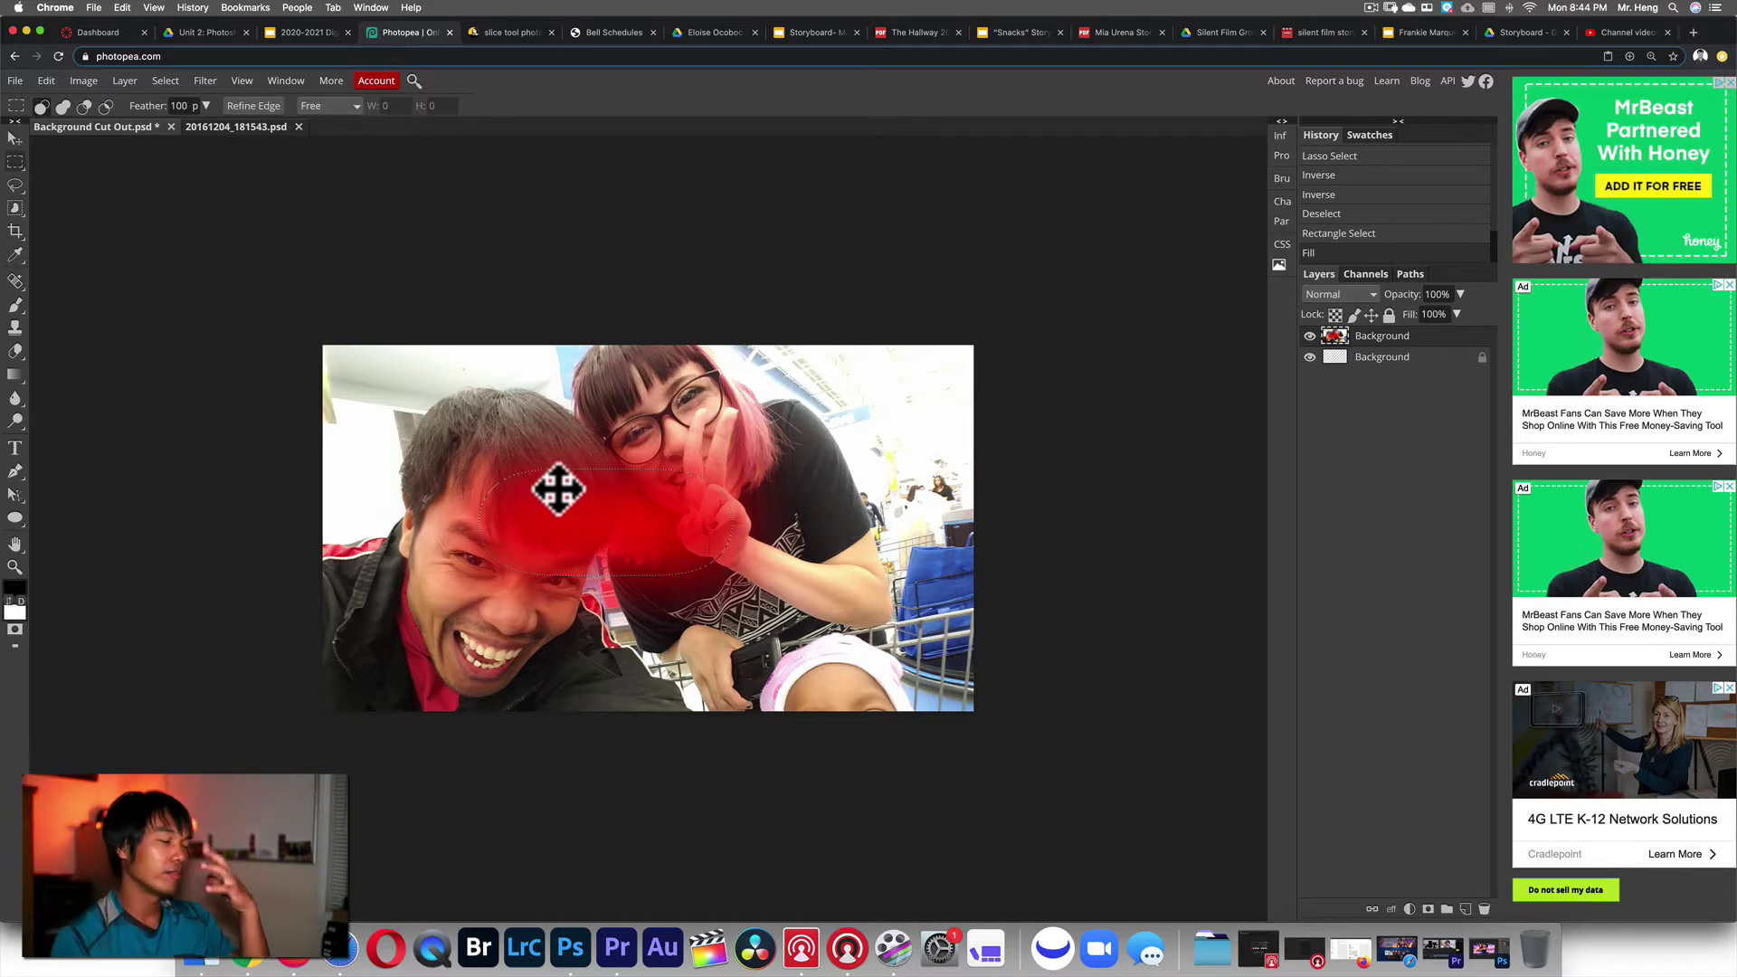
- Review the agenda slide in Google Slides, return to Photopea, and undo both the feathered red fill and its rectangle selection
click(306, 35)
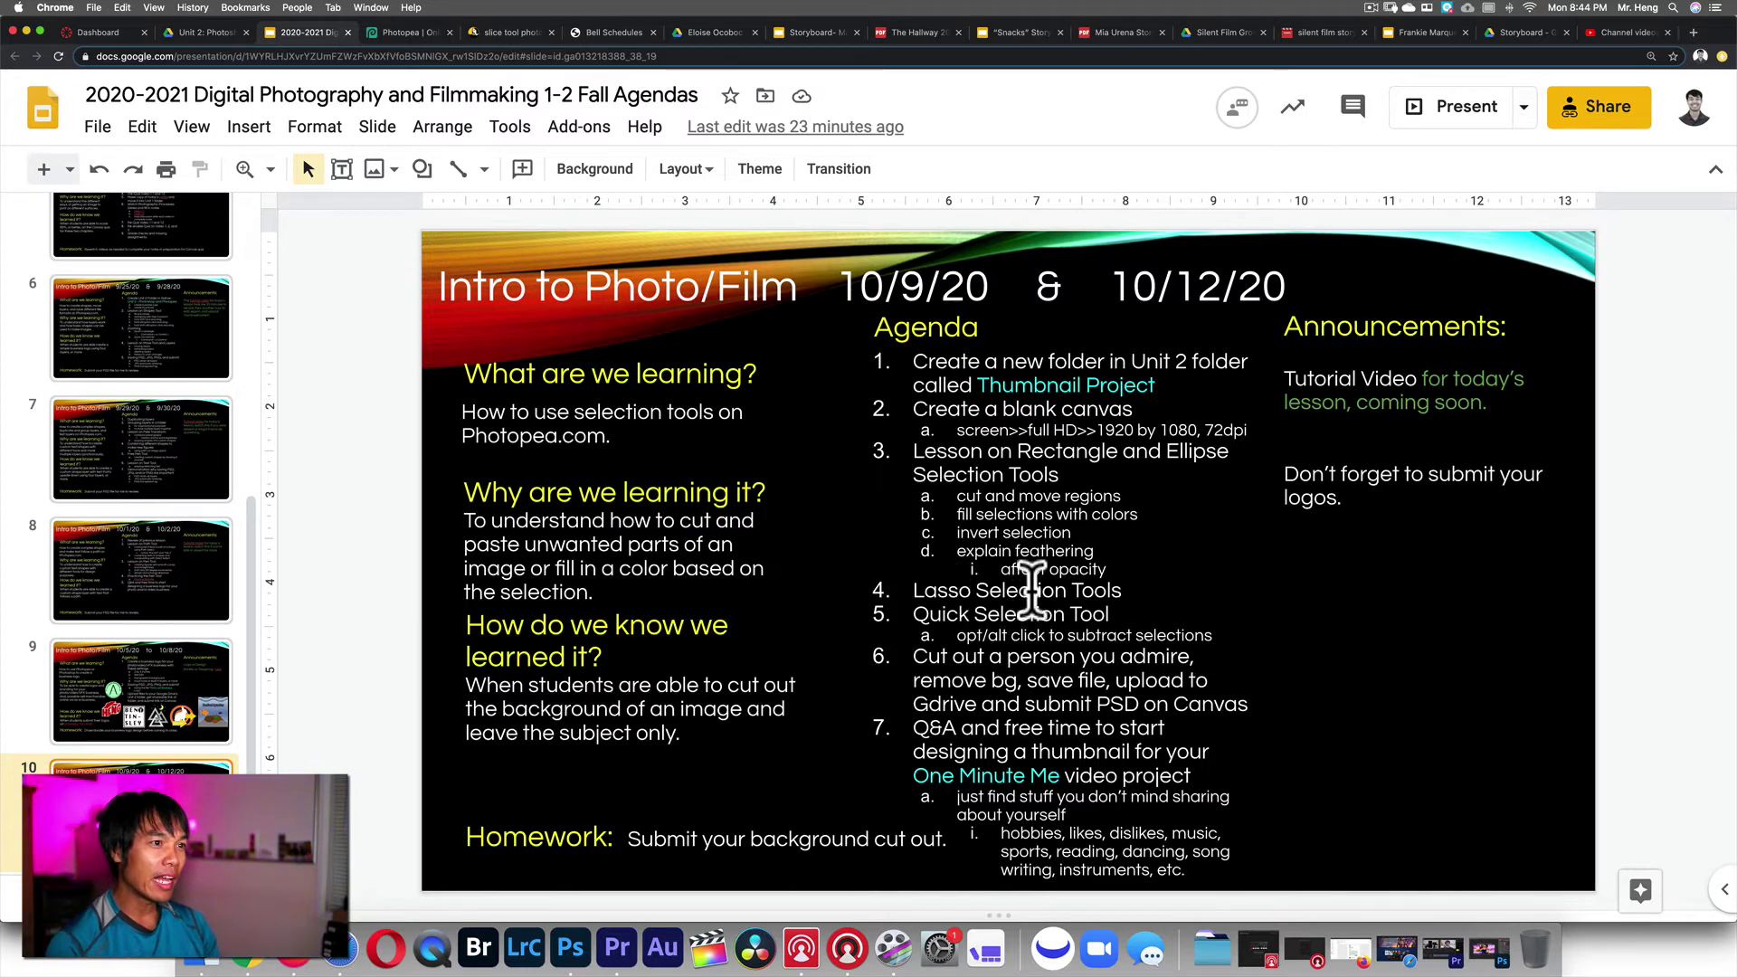
click(403, 33)
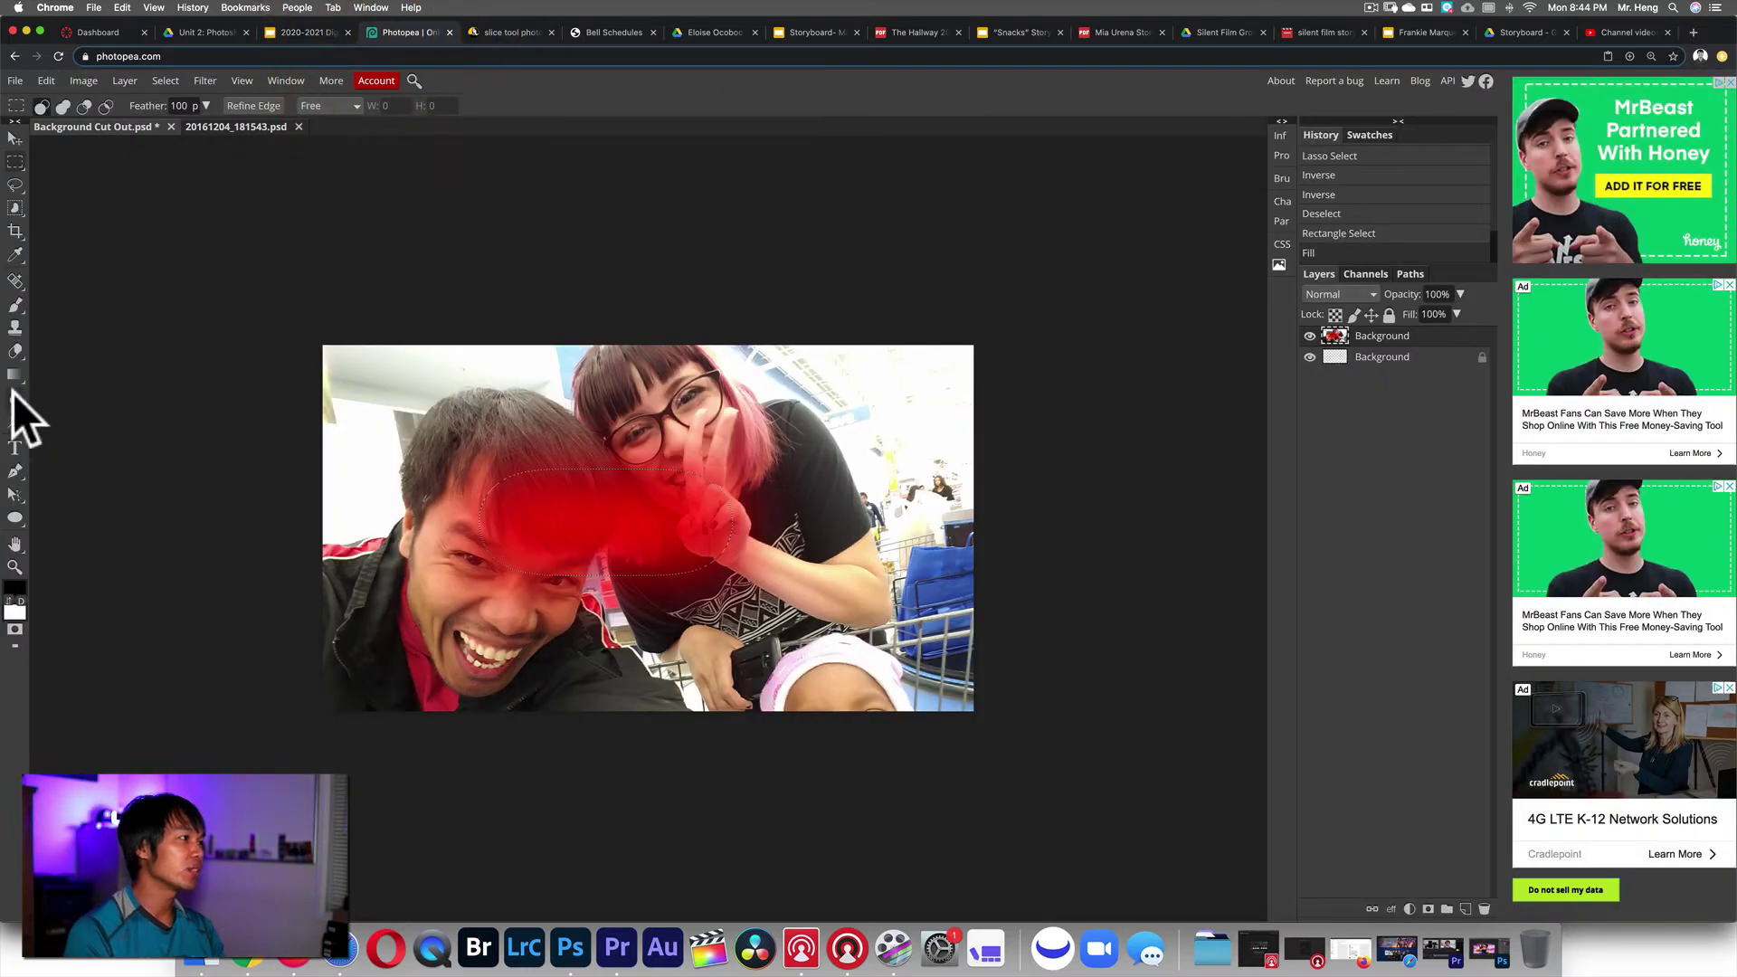
key(super+z)
key(super+z)
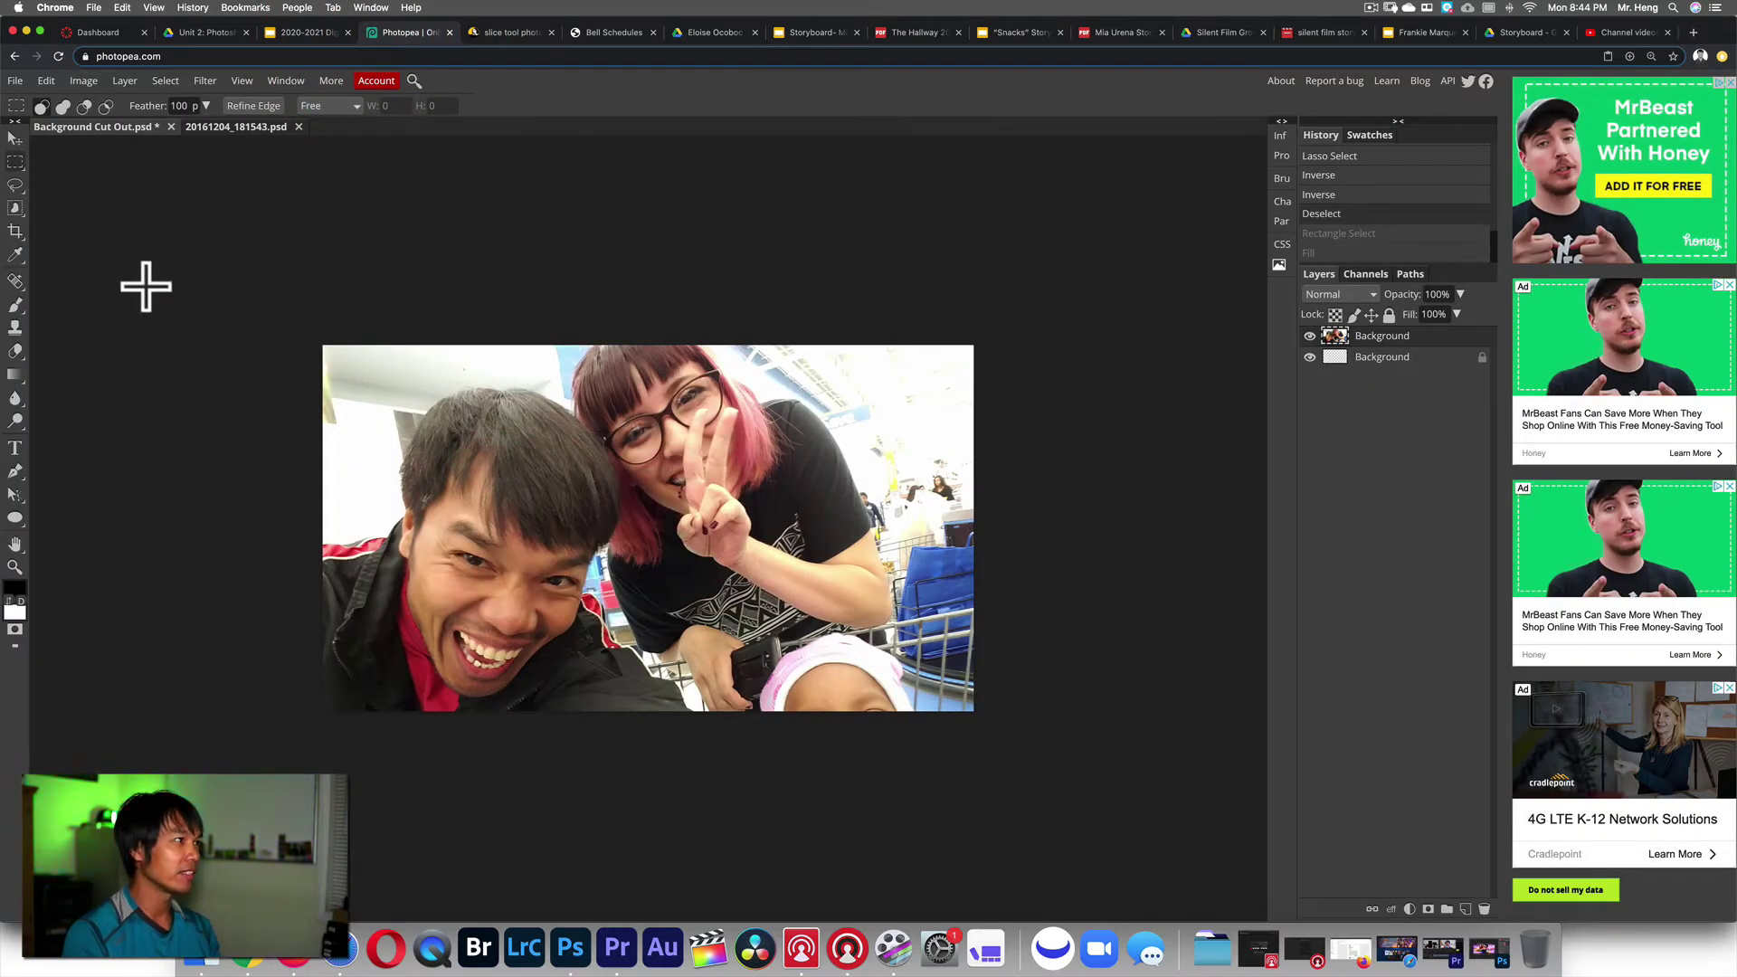
- Outline the man with the Polygonal Lasso around his hair and jacket, along the photo's lower and outer edges, closing at the starting point
click(20, 184)
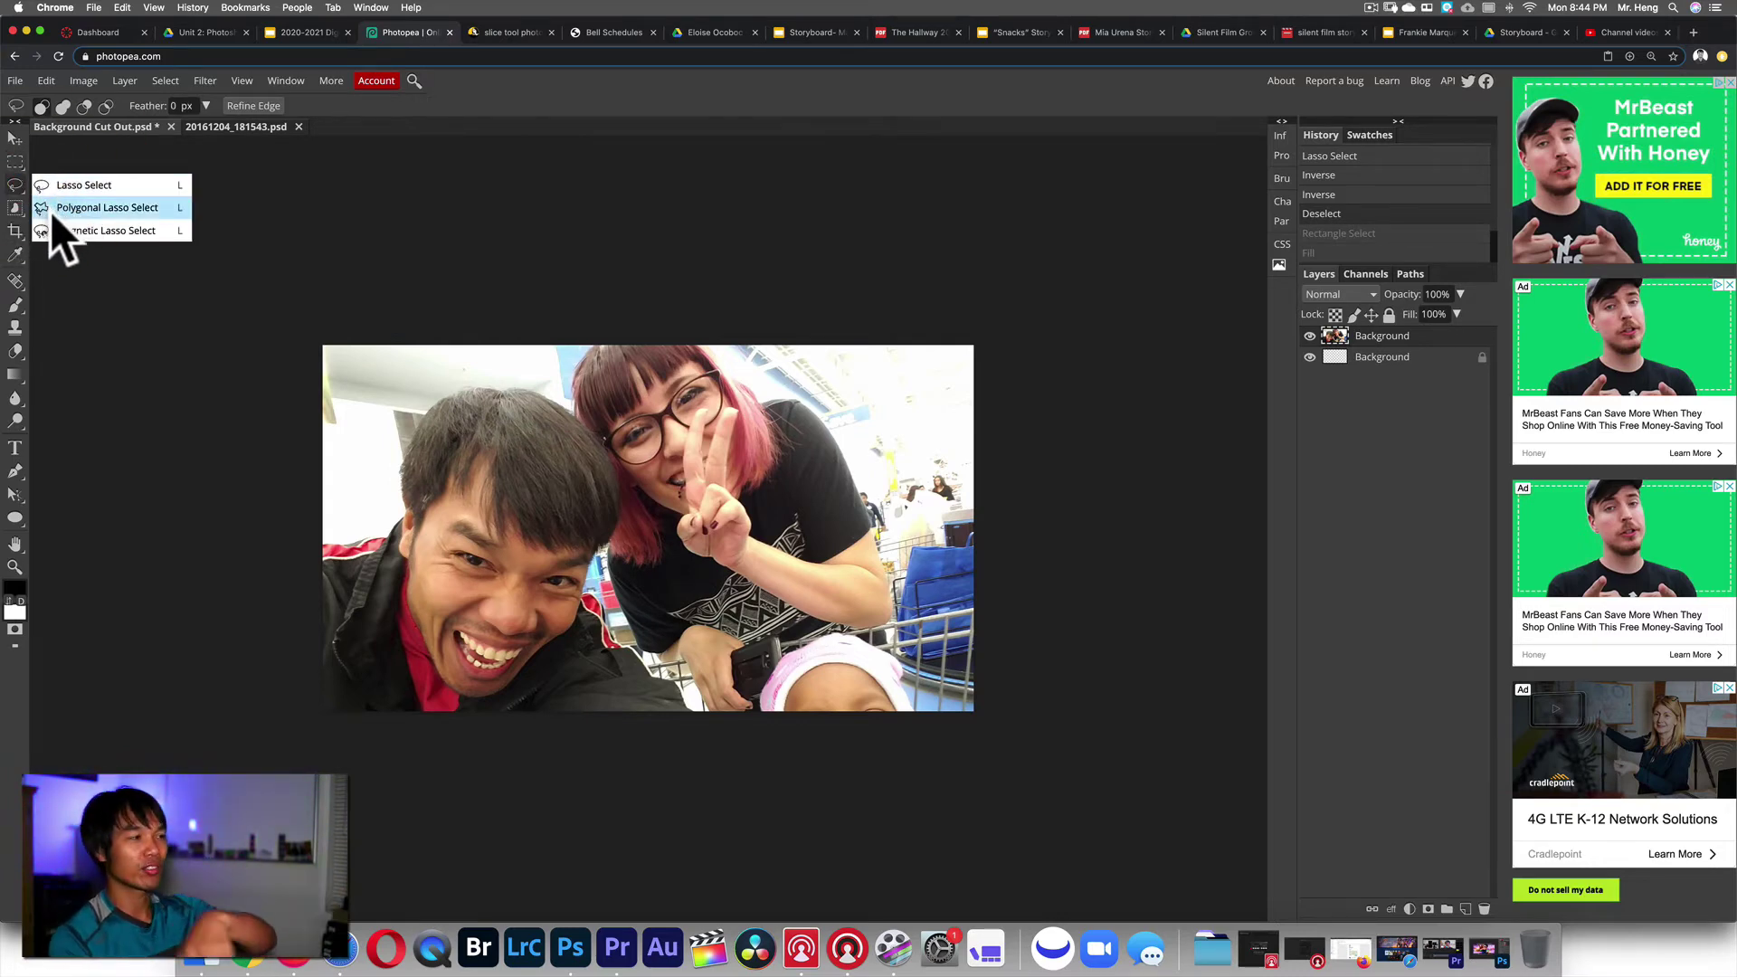
click(83, 208)
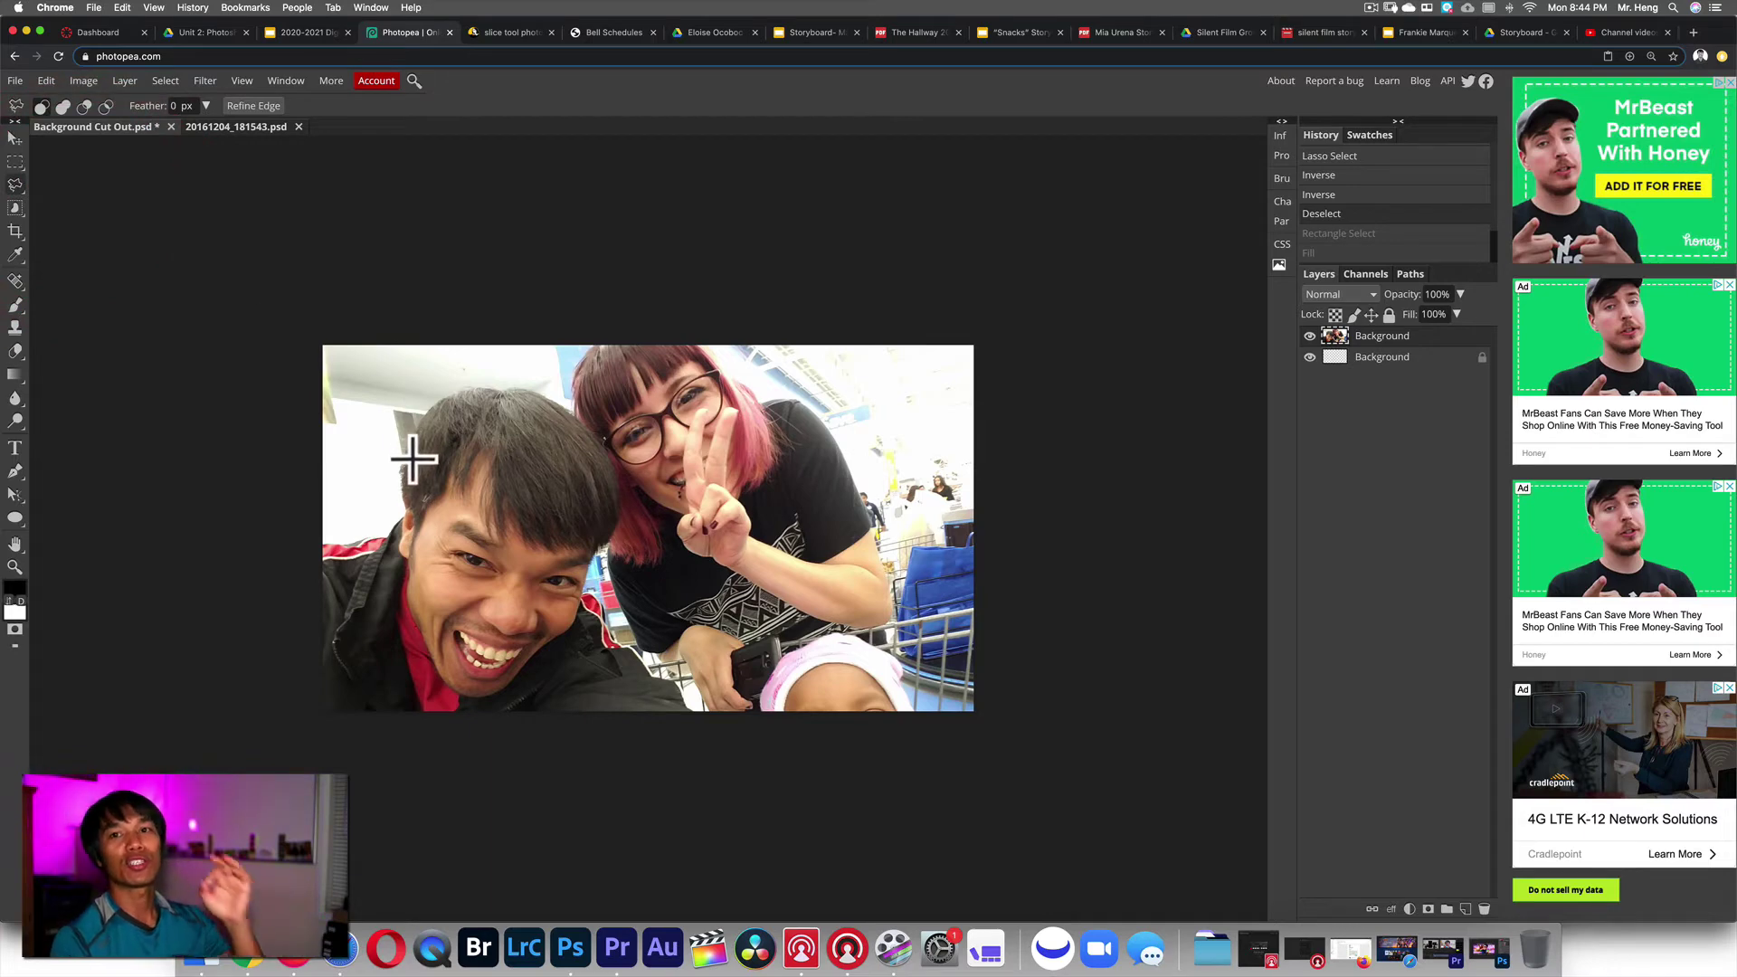
click(328, 532)
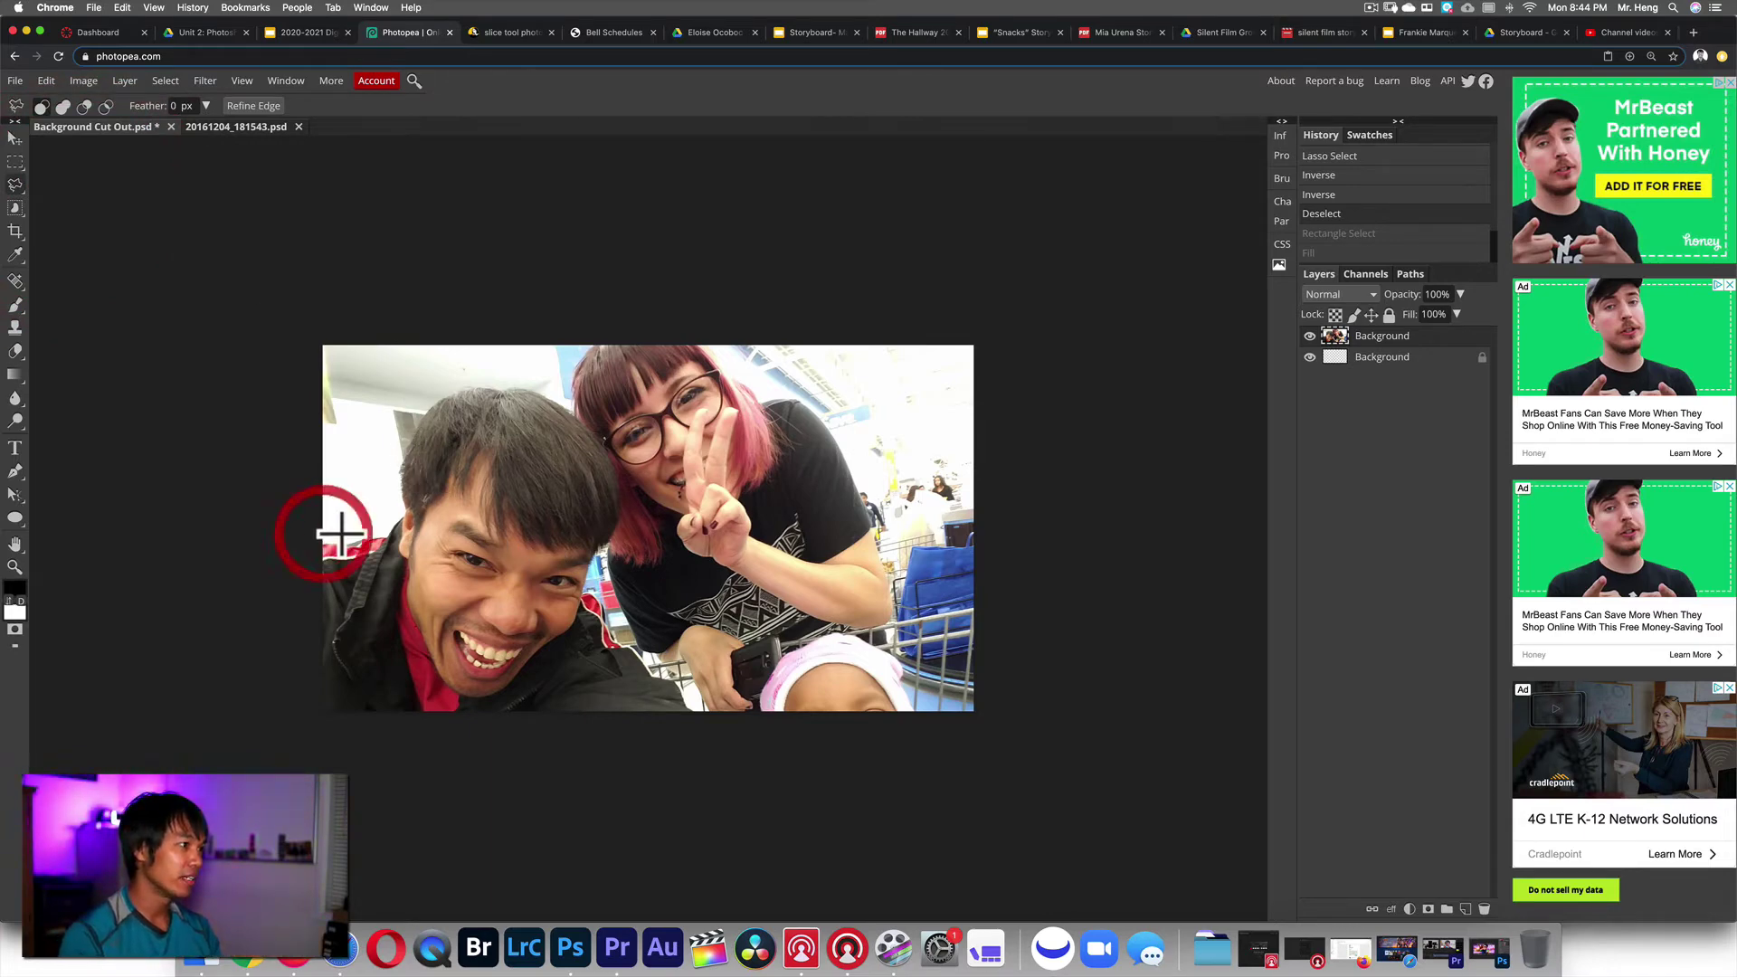
click(380, 519)
click(398, 509)
click(395, 458)
click(406, 420)
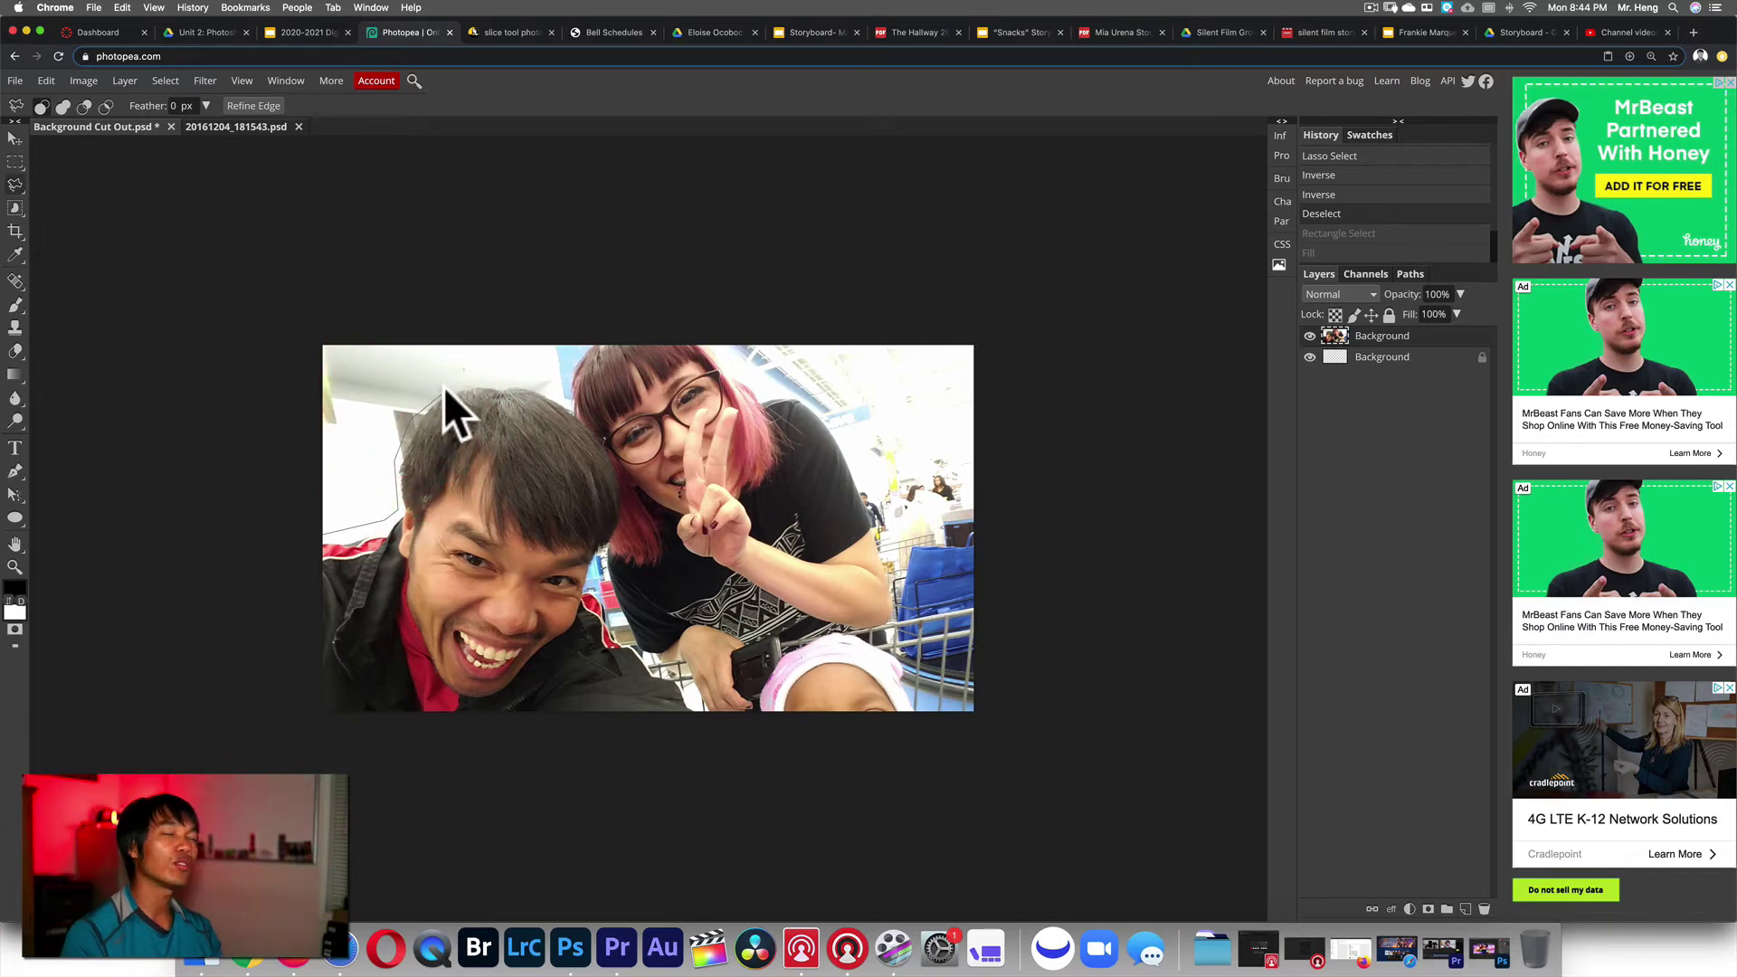
click(439, 380)
click(508, 375)
click(606, 430)
click(629, 488)
click(610, 547)
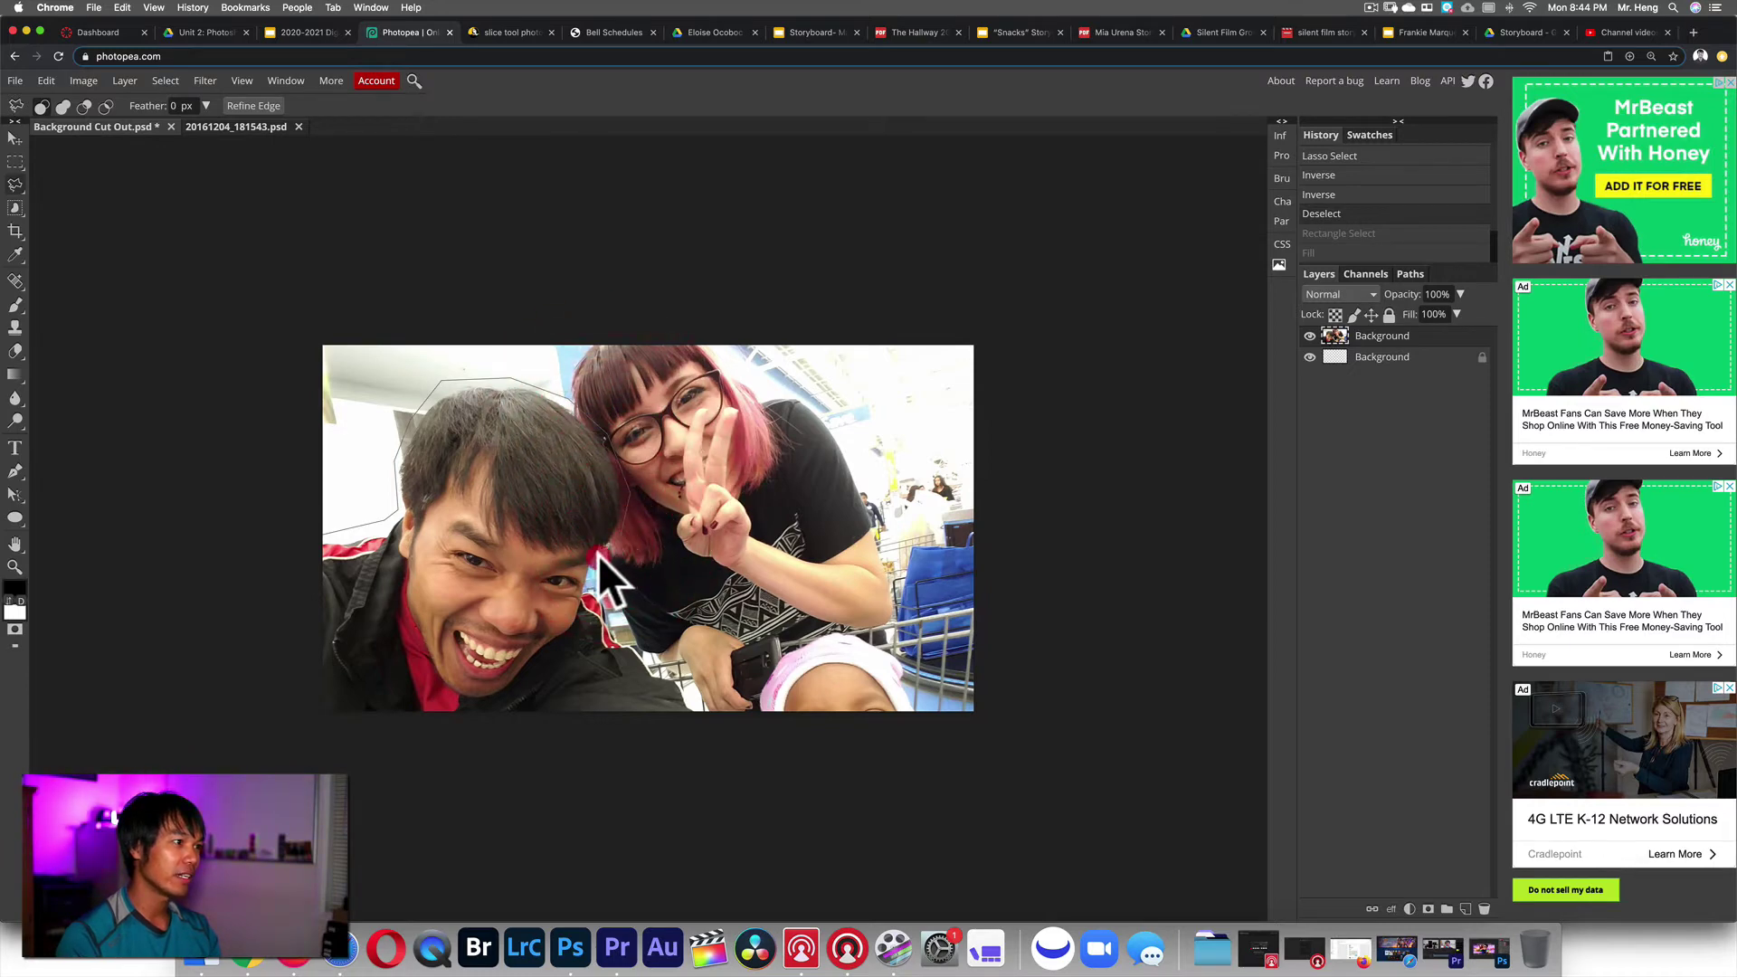
click(616, 621)
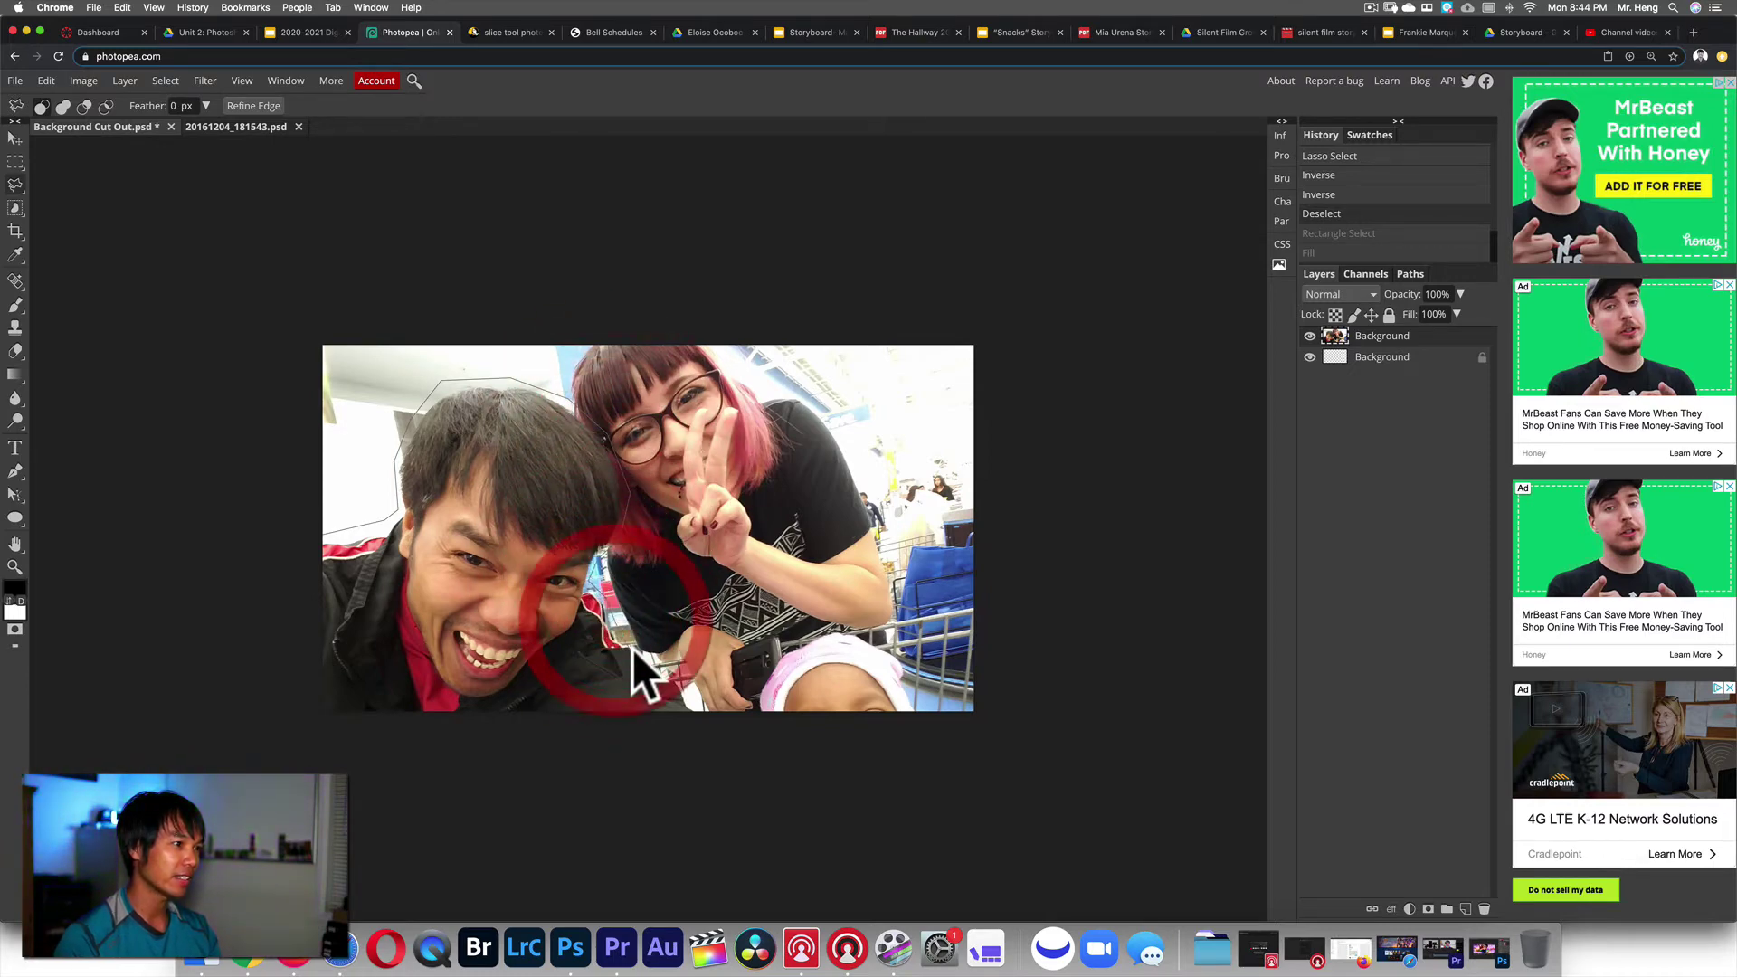
click(665, 674)
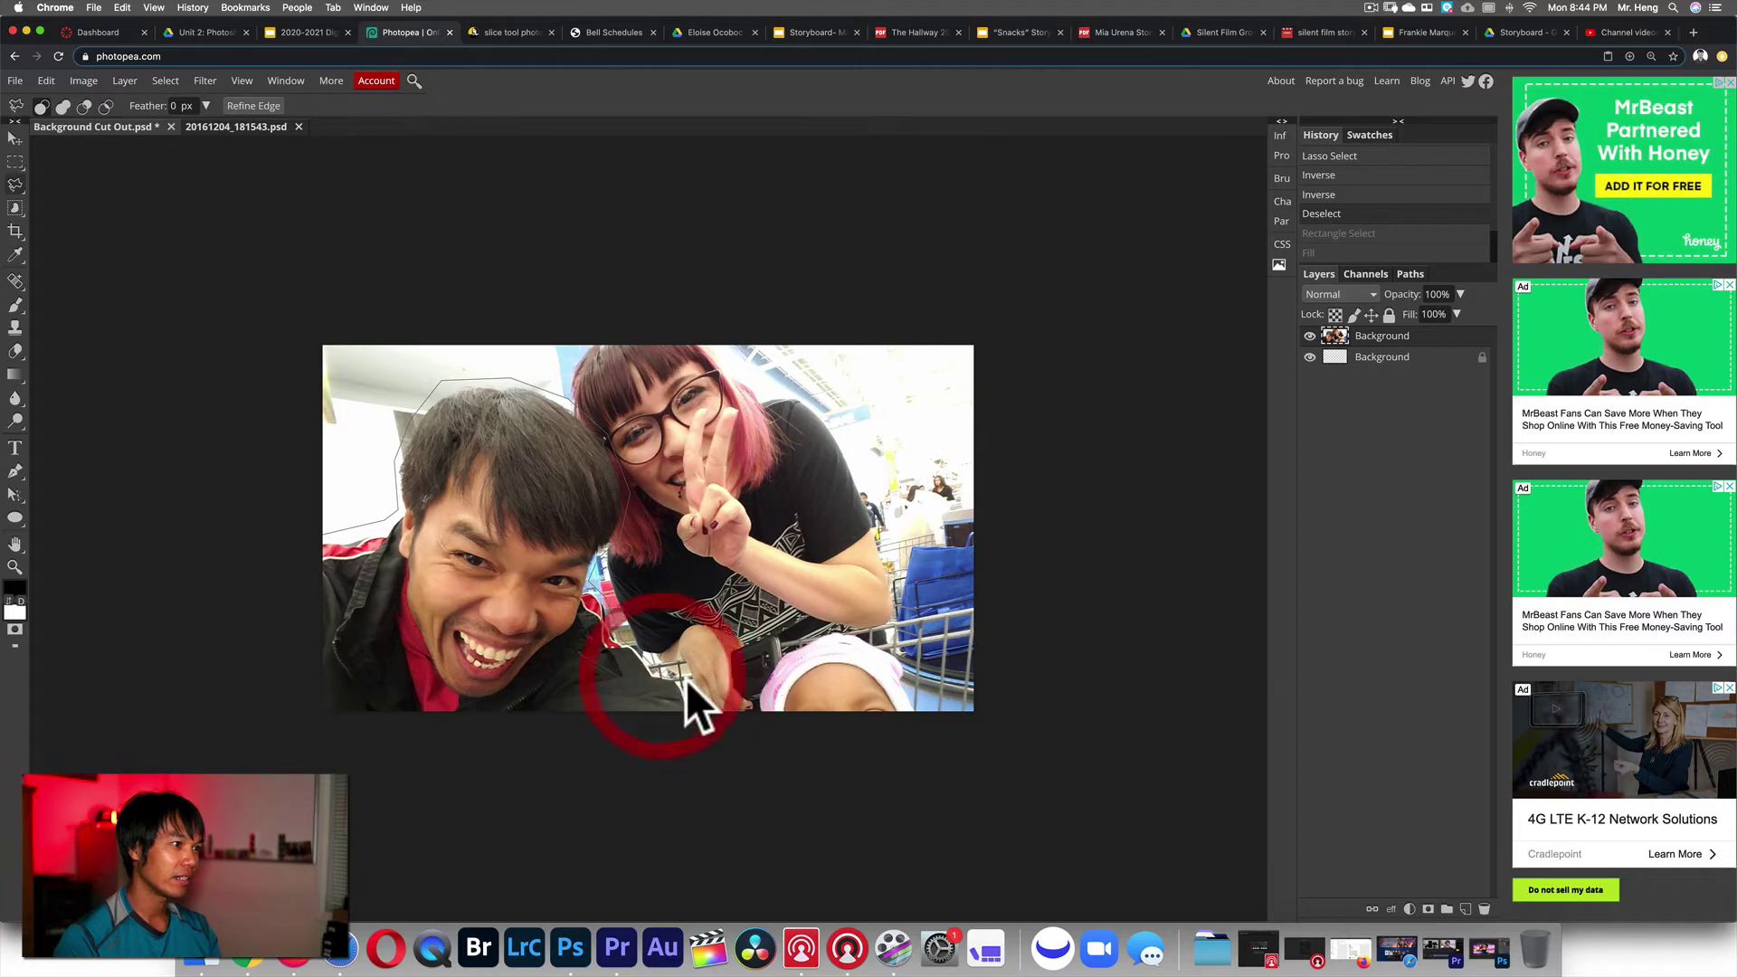
click(701, 710)
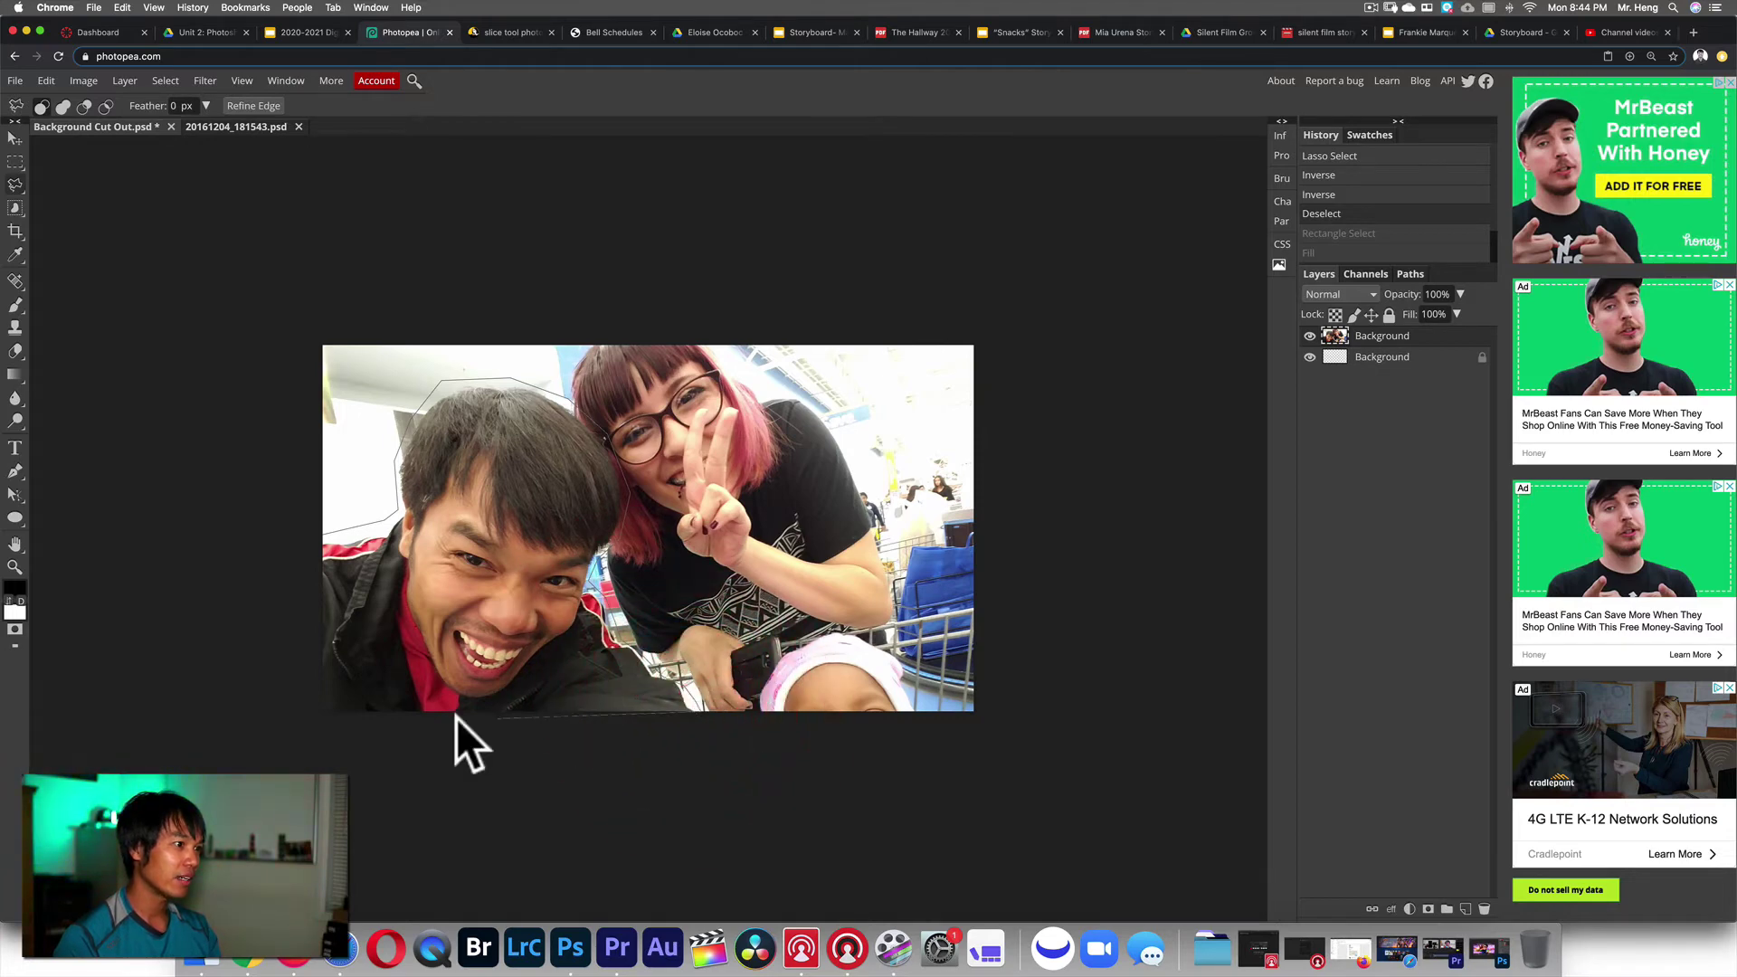
click(322, 715)
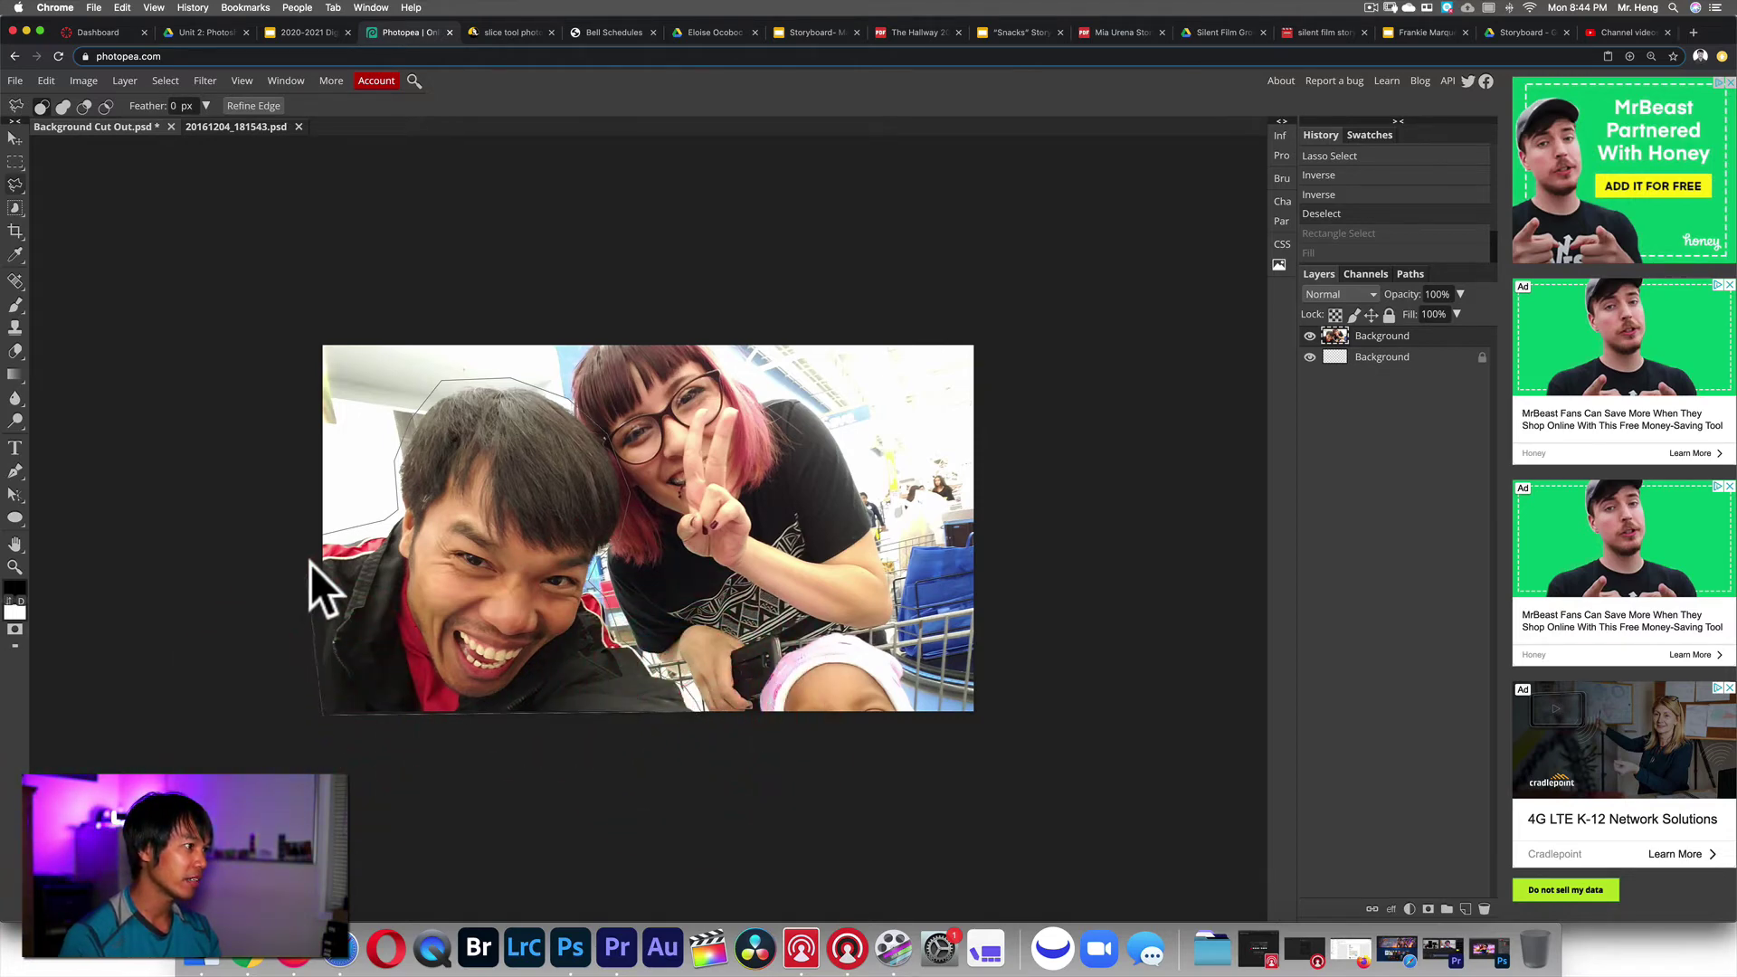
click(323, 534)
click(323, 534)
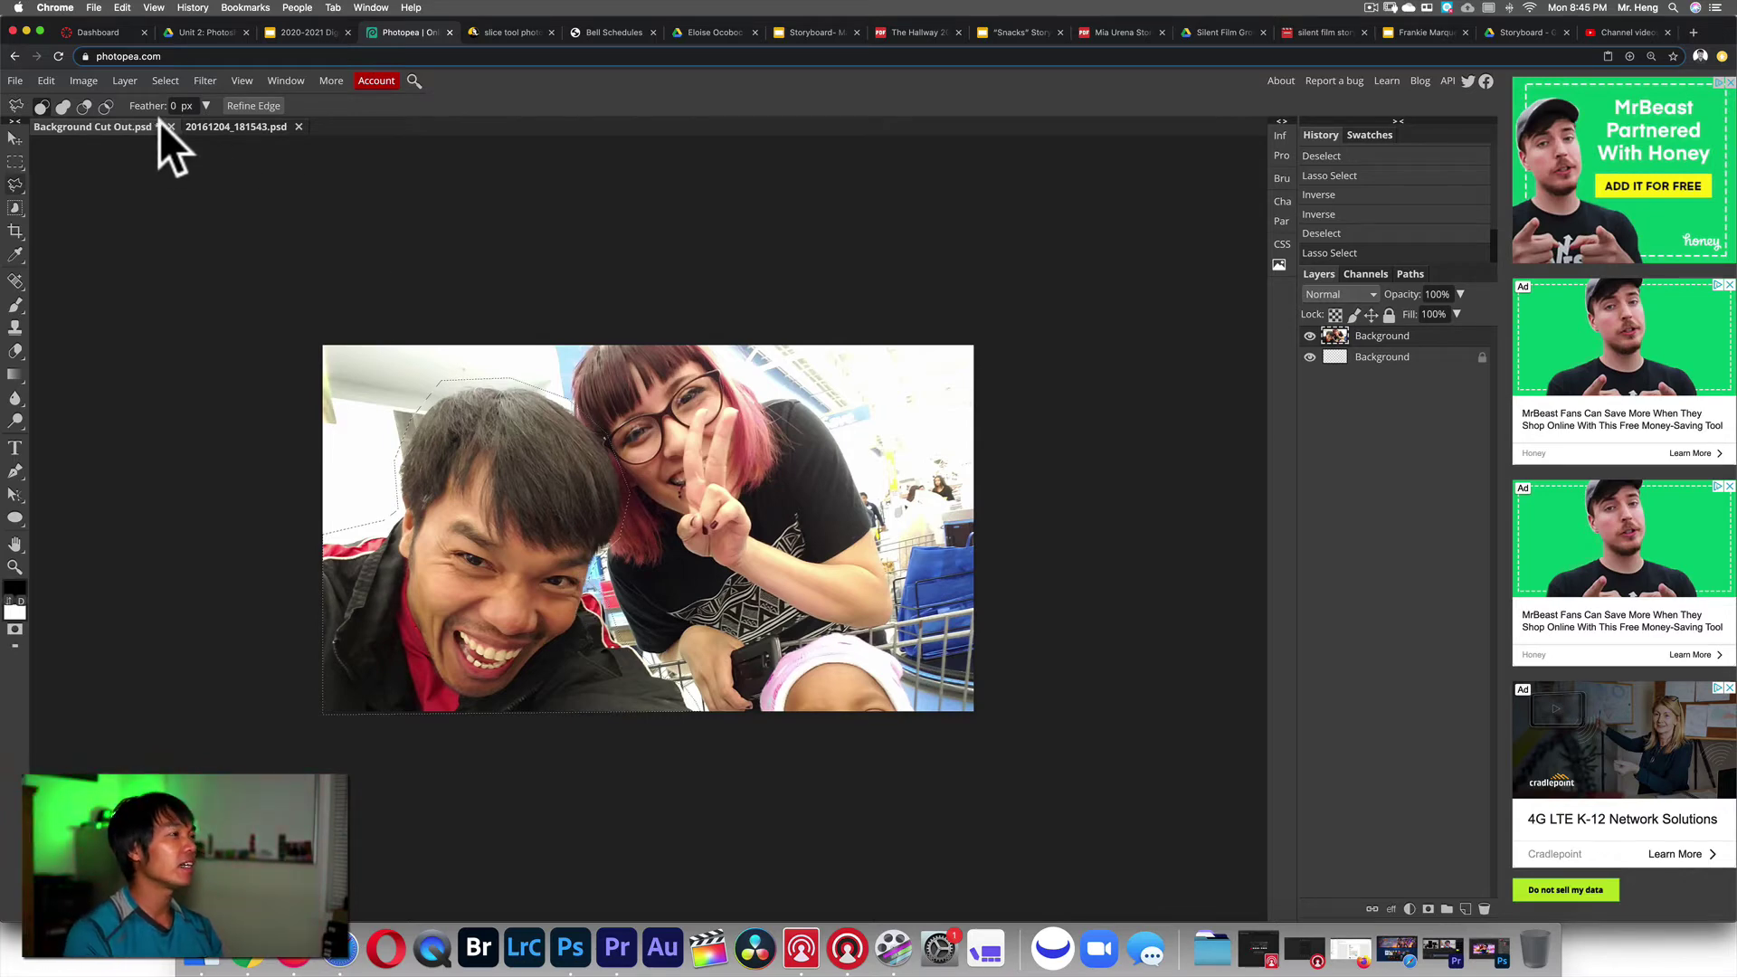
- Clear the pixels inside the man's polygonal selection and undo that clear
key(Delete)
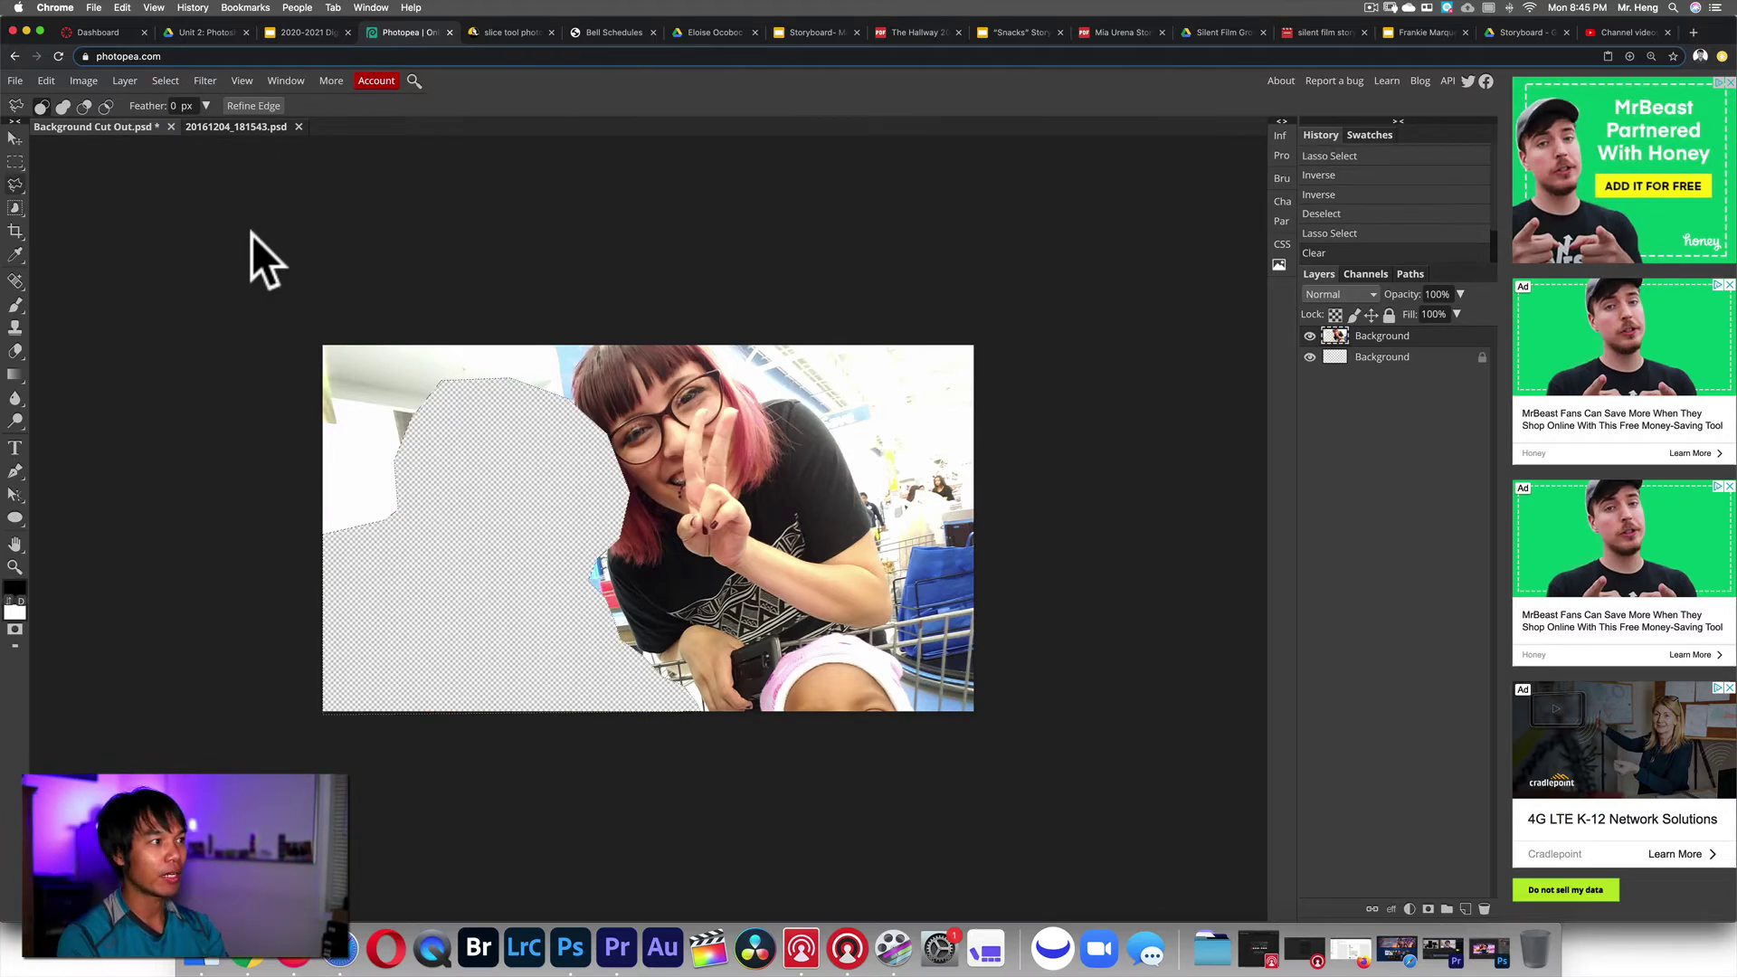
key(super+z)
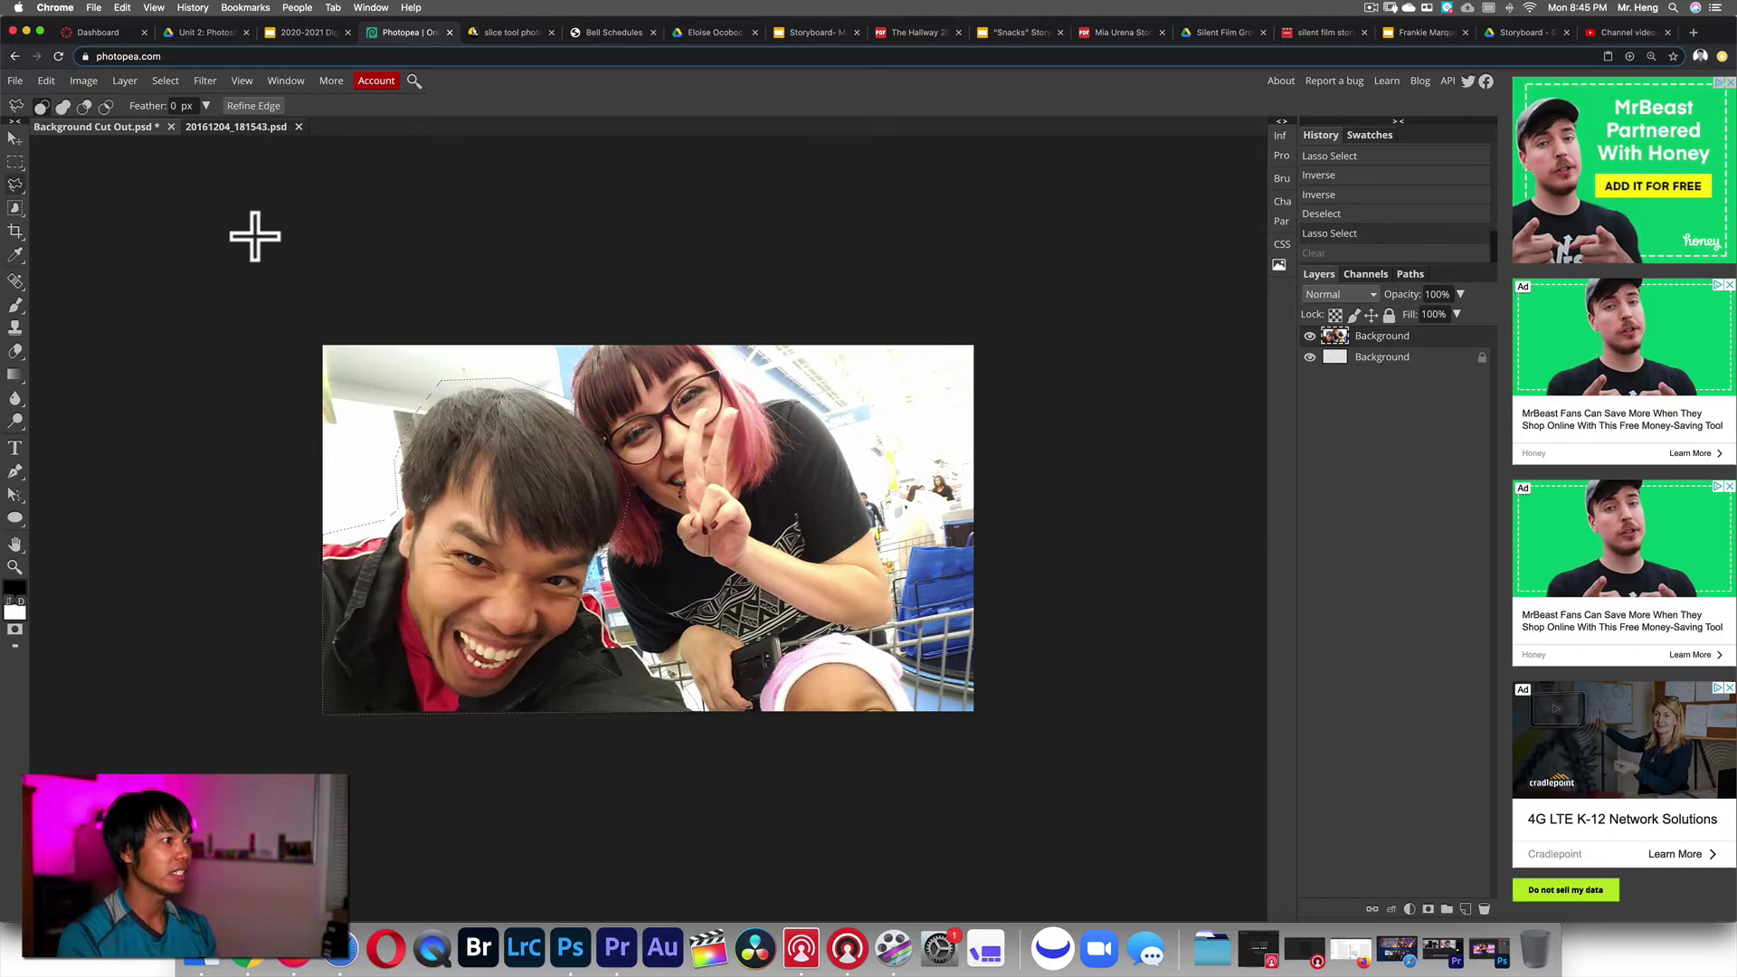
- Invert the man's selection and clear the background around him
click(161, 81)
click(190, 143)
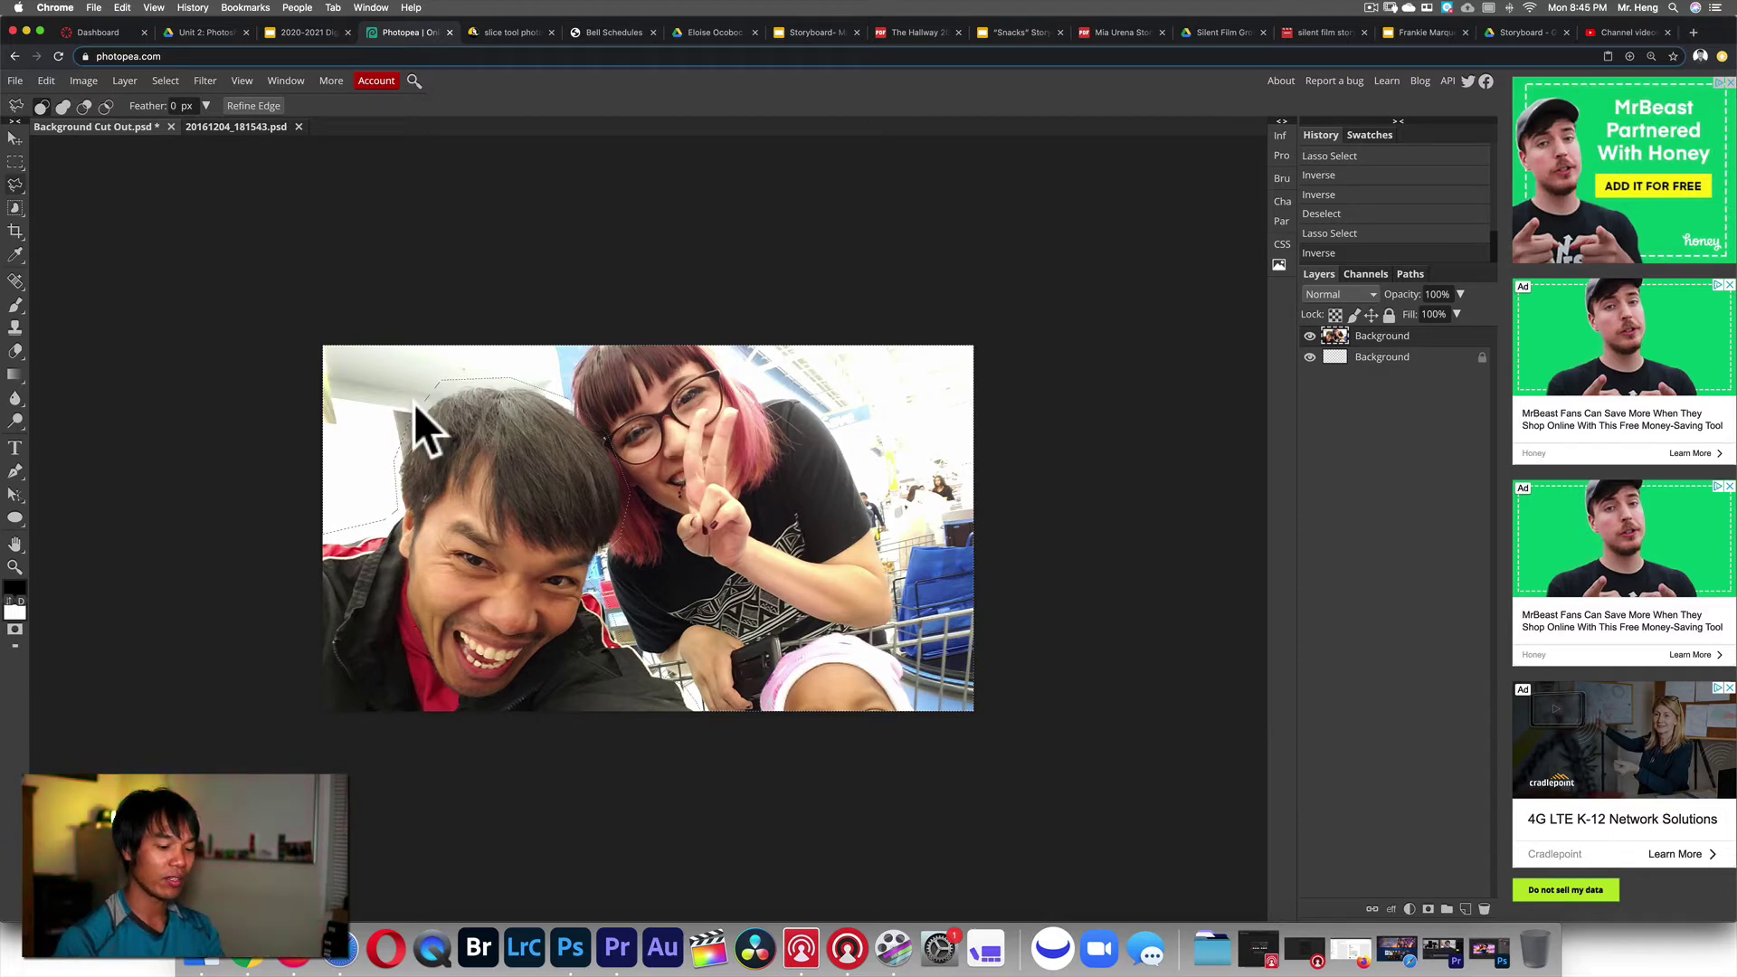
key(Delete)
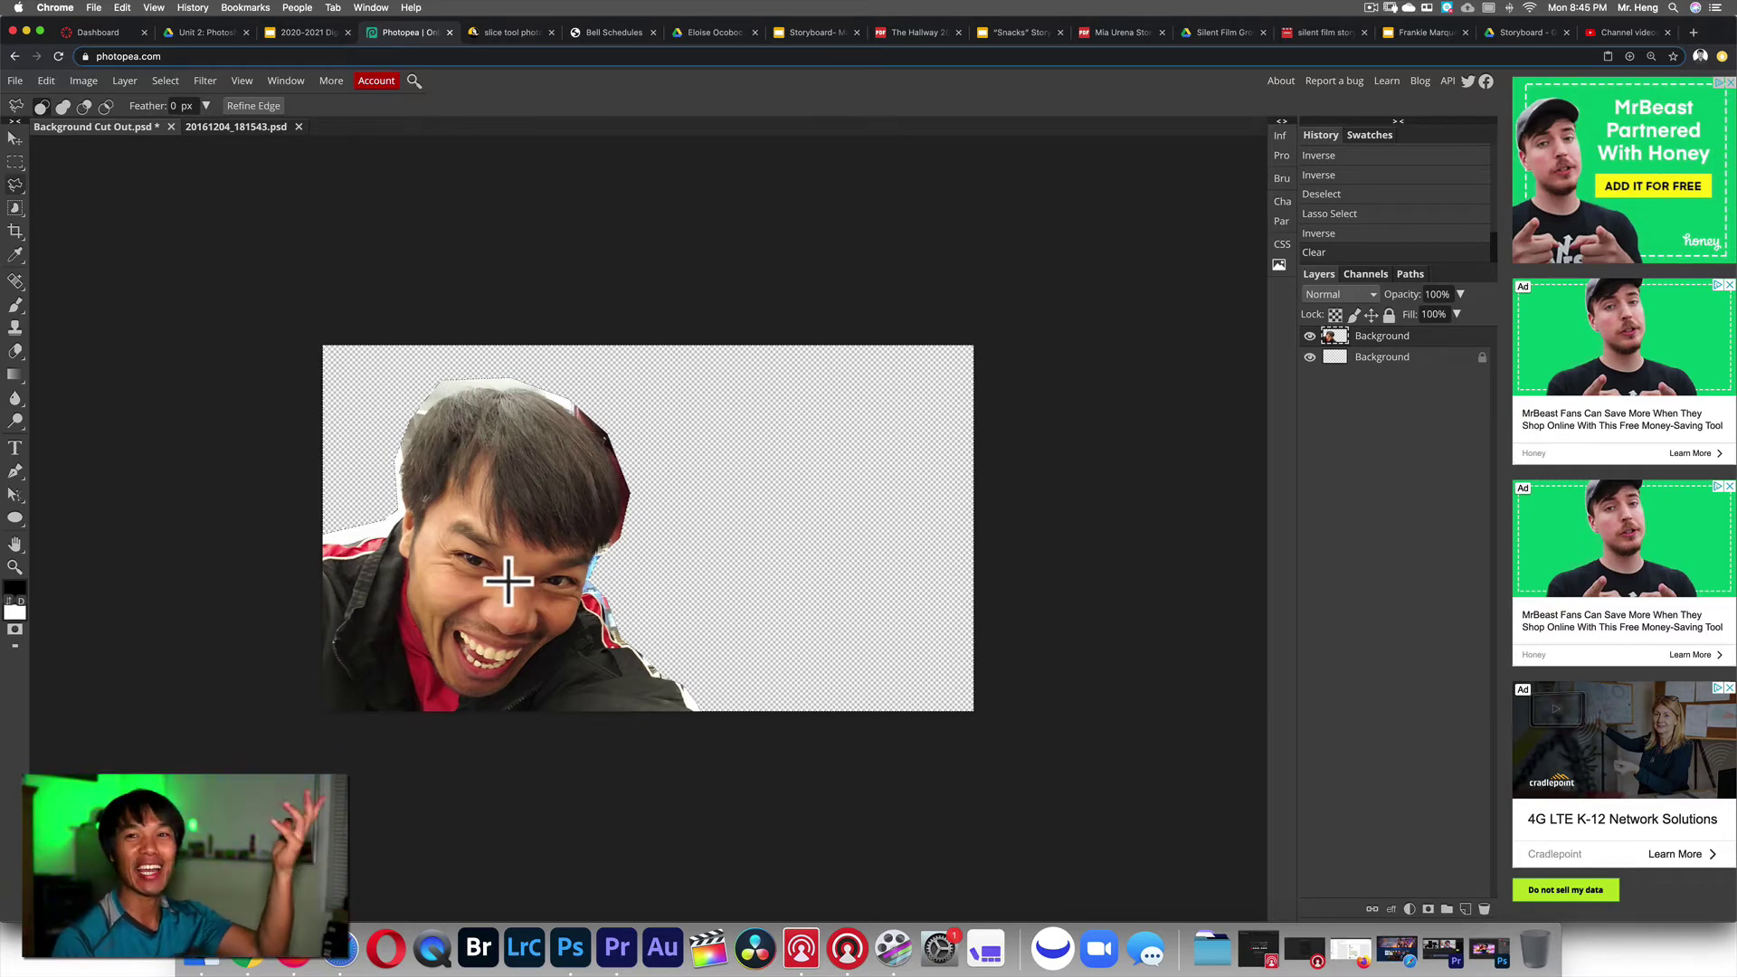
- Switch to the Magnetic Lasso Select tool, and restore the photo by undoing the background clear and deselecting
right_click(18, 200)
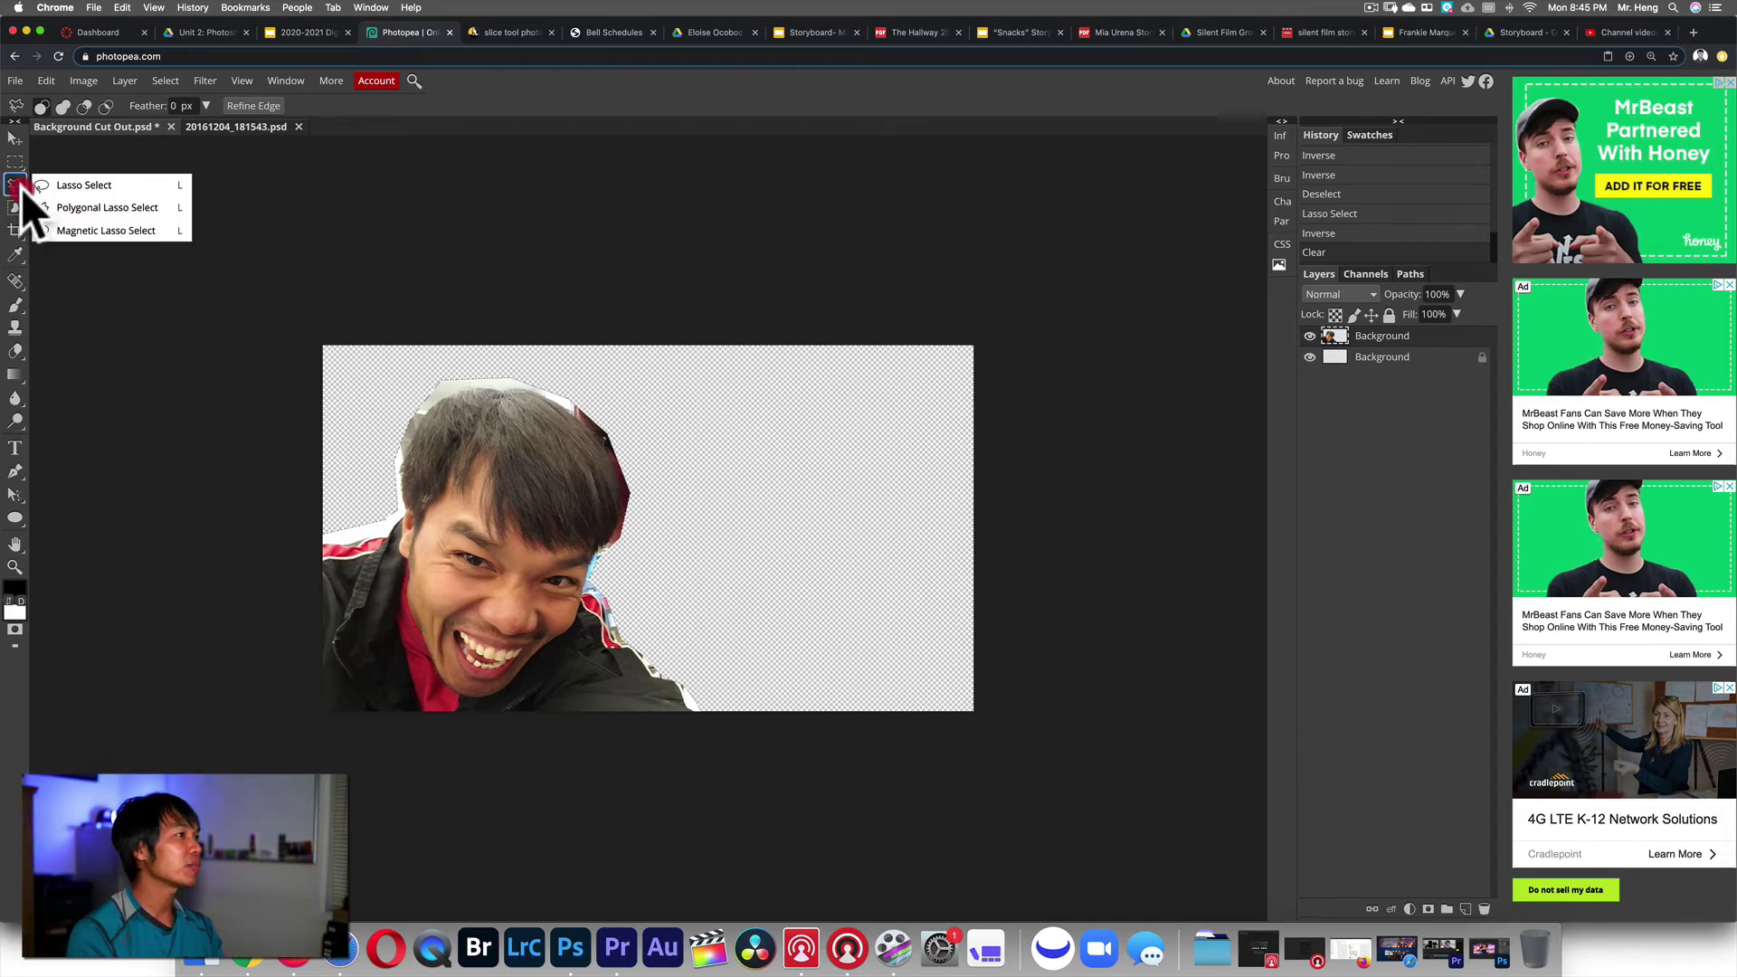
click(62, 230)
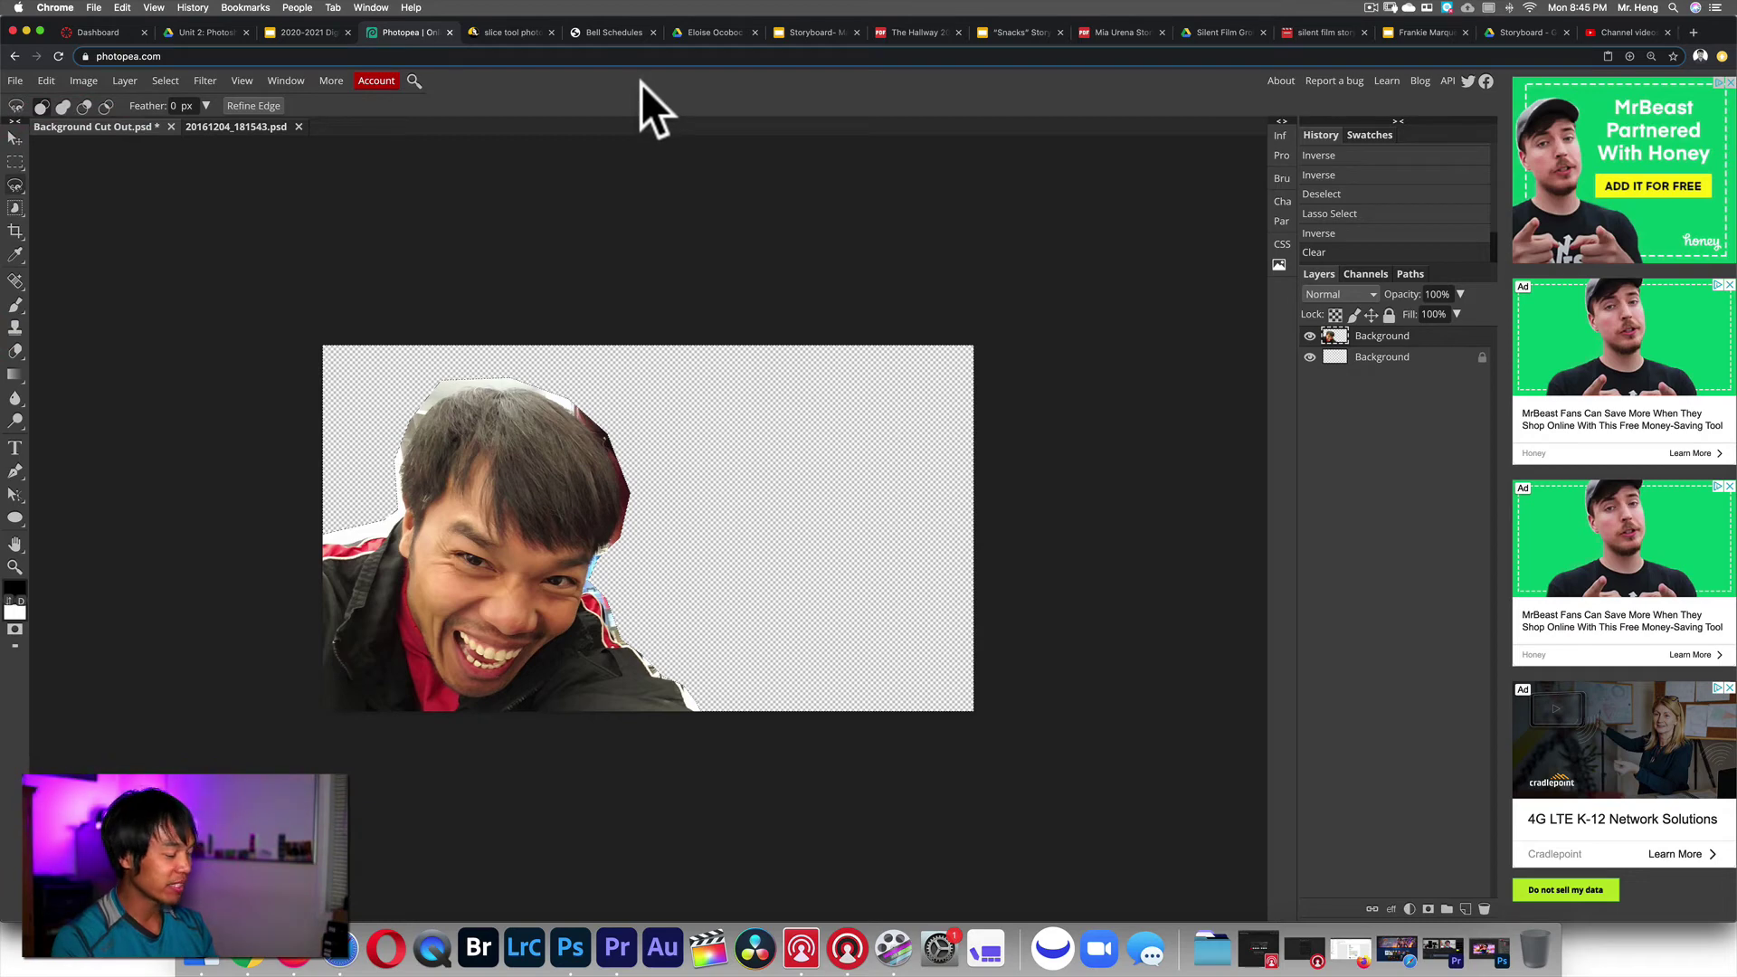
key(super+z)
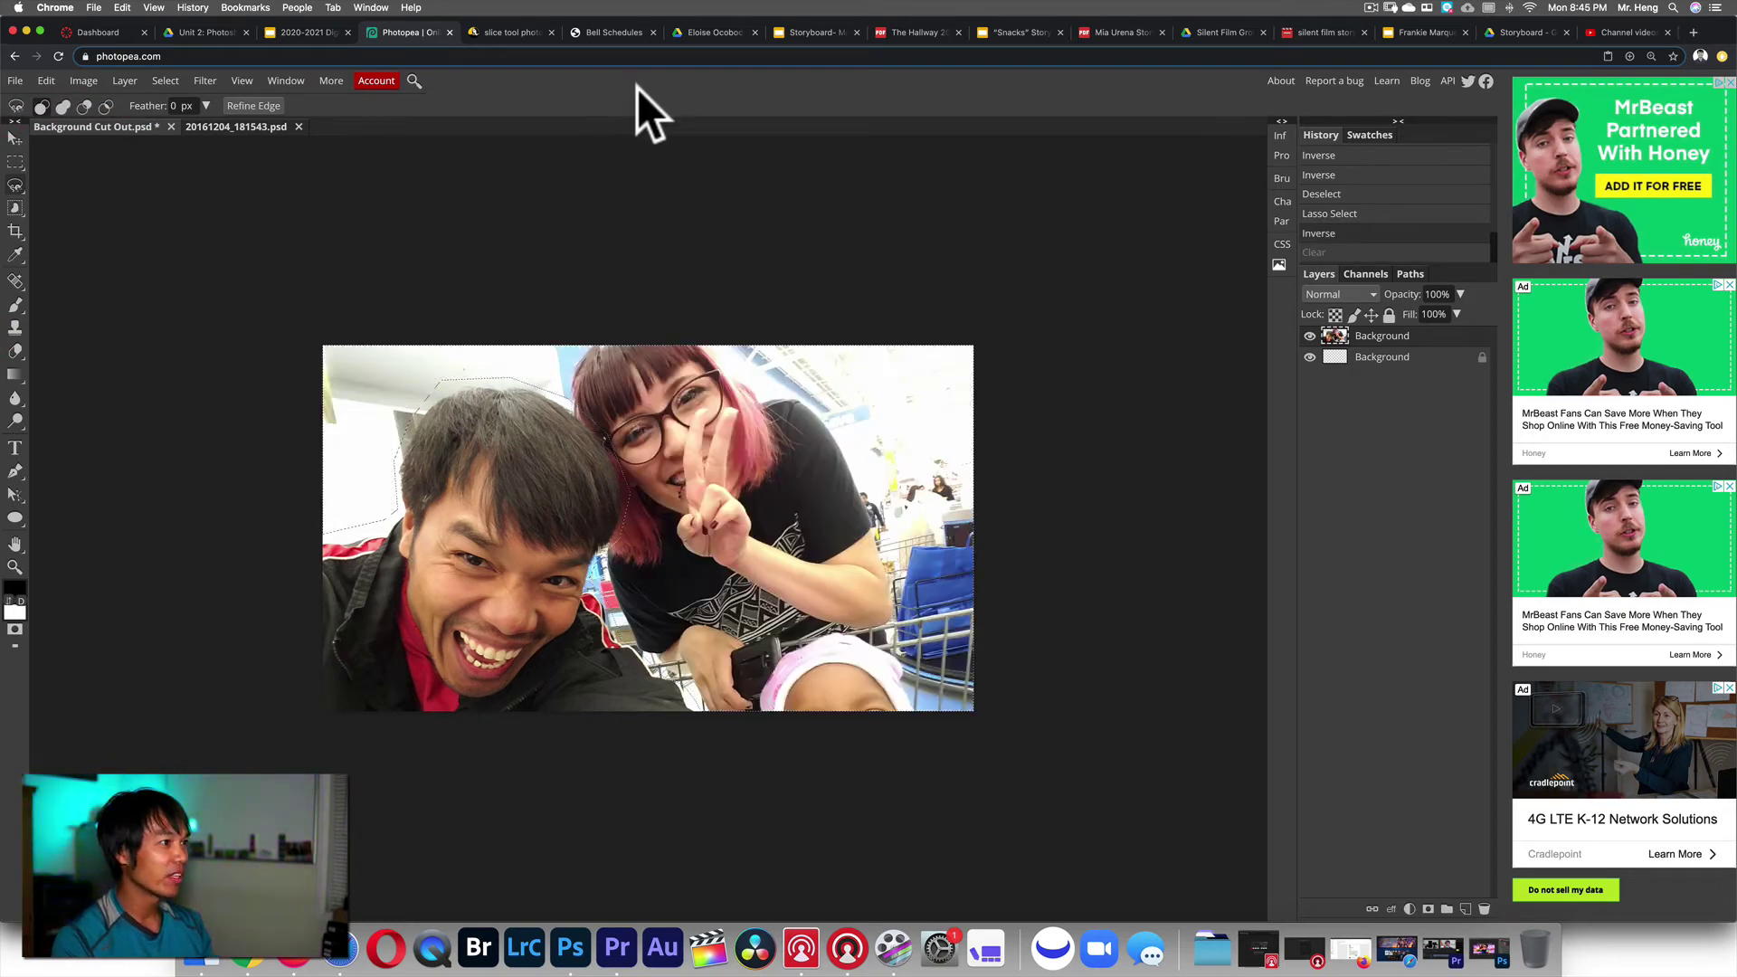
click(161, 78)
click(198, 123)
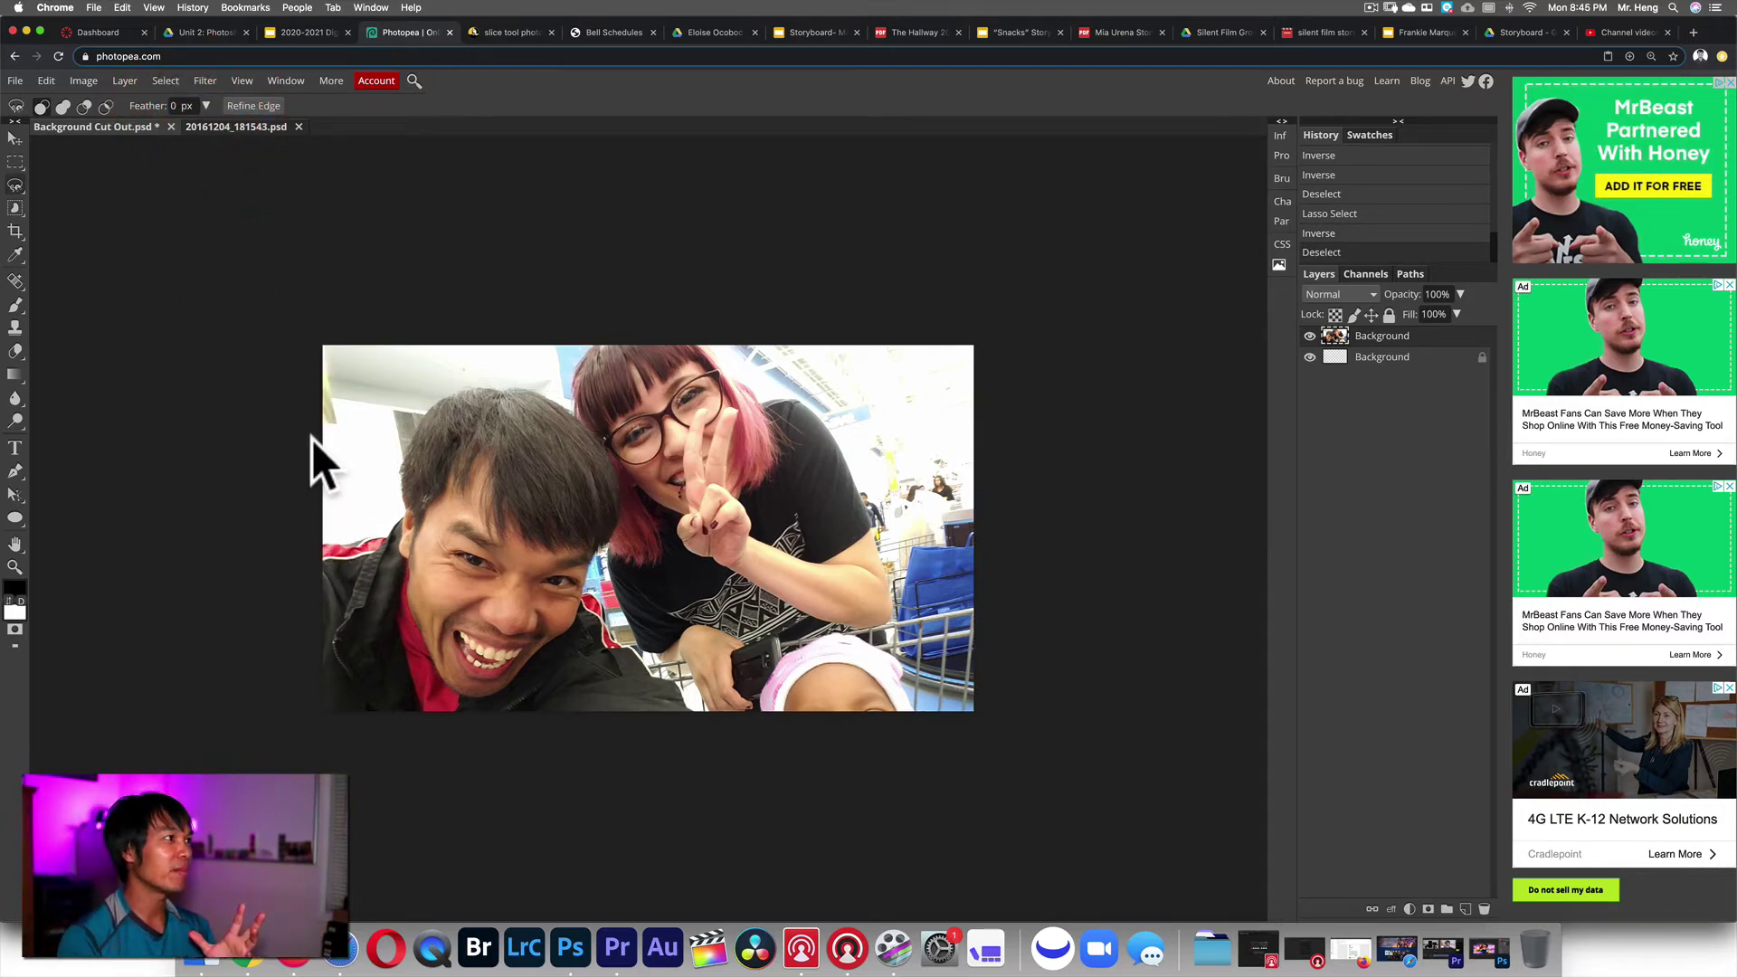
- Trace the man with the Magnetic Lasso from his shoulder around his hair, jacket and the photo's lower edge, closing the outline at the start
click(323, 540)
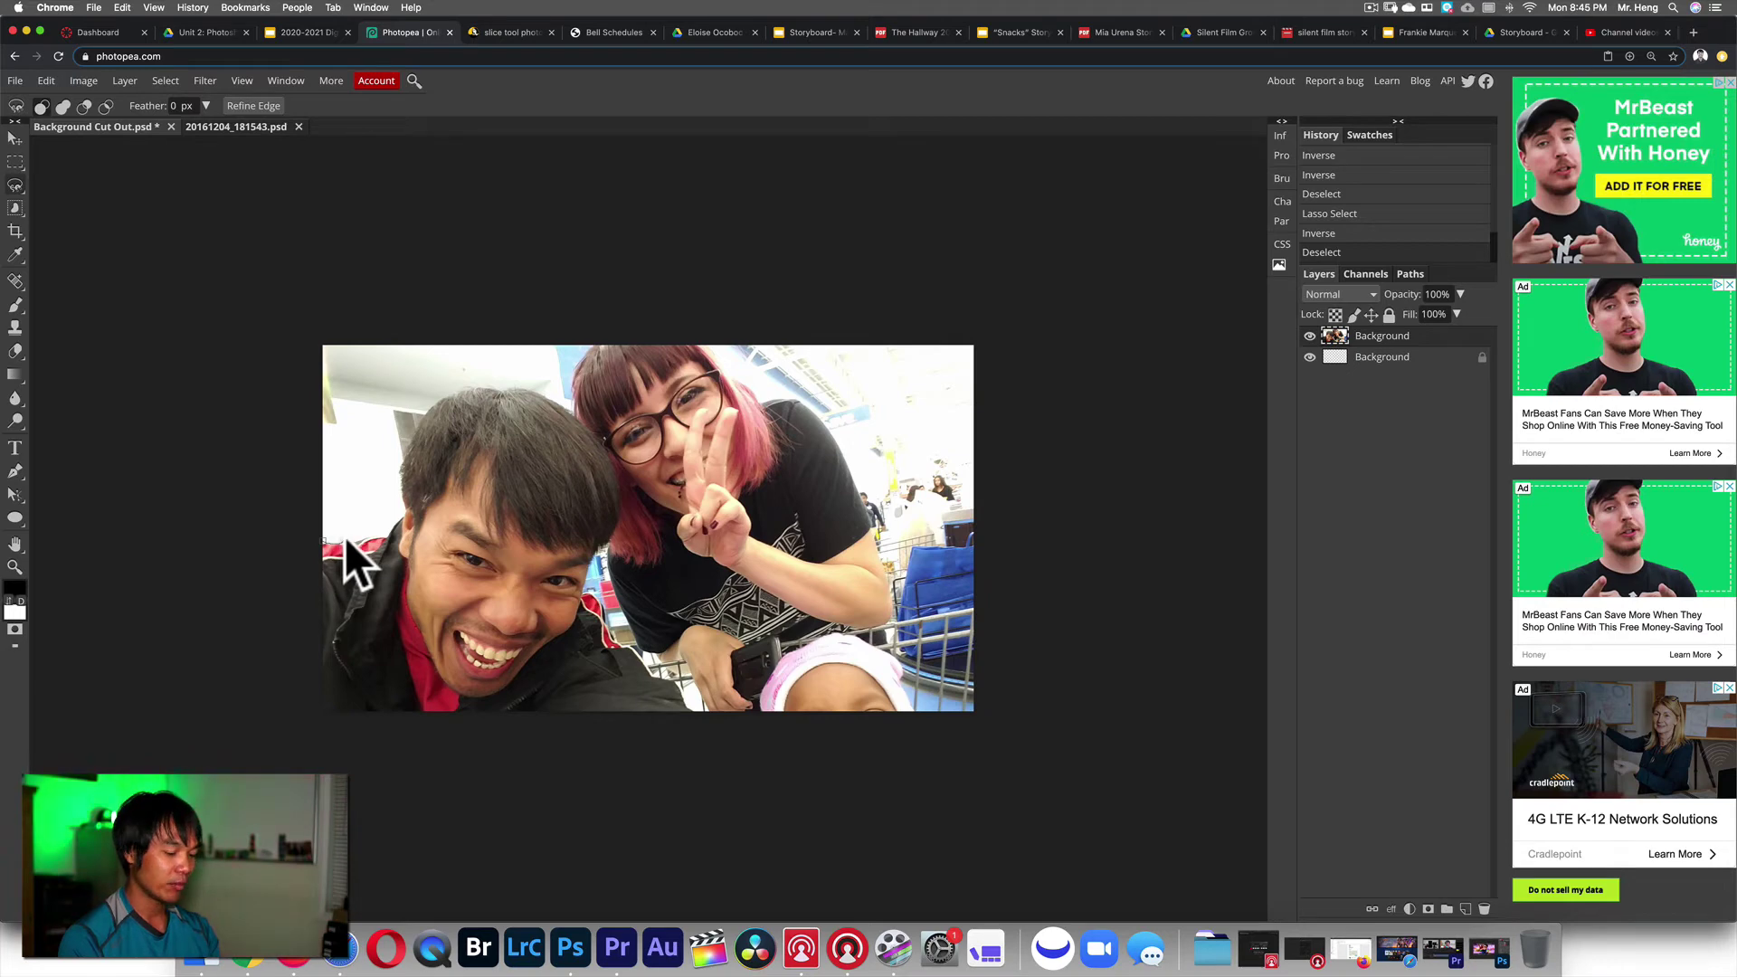
key(super+plus)
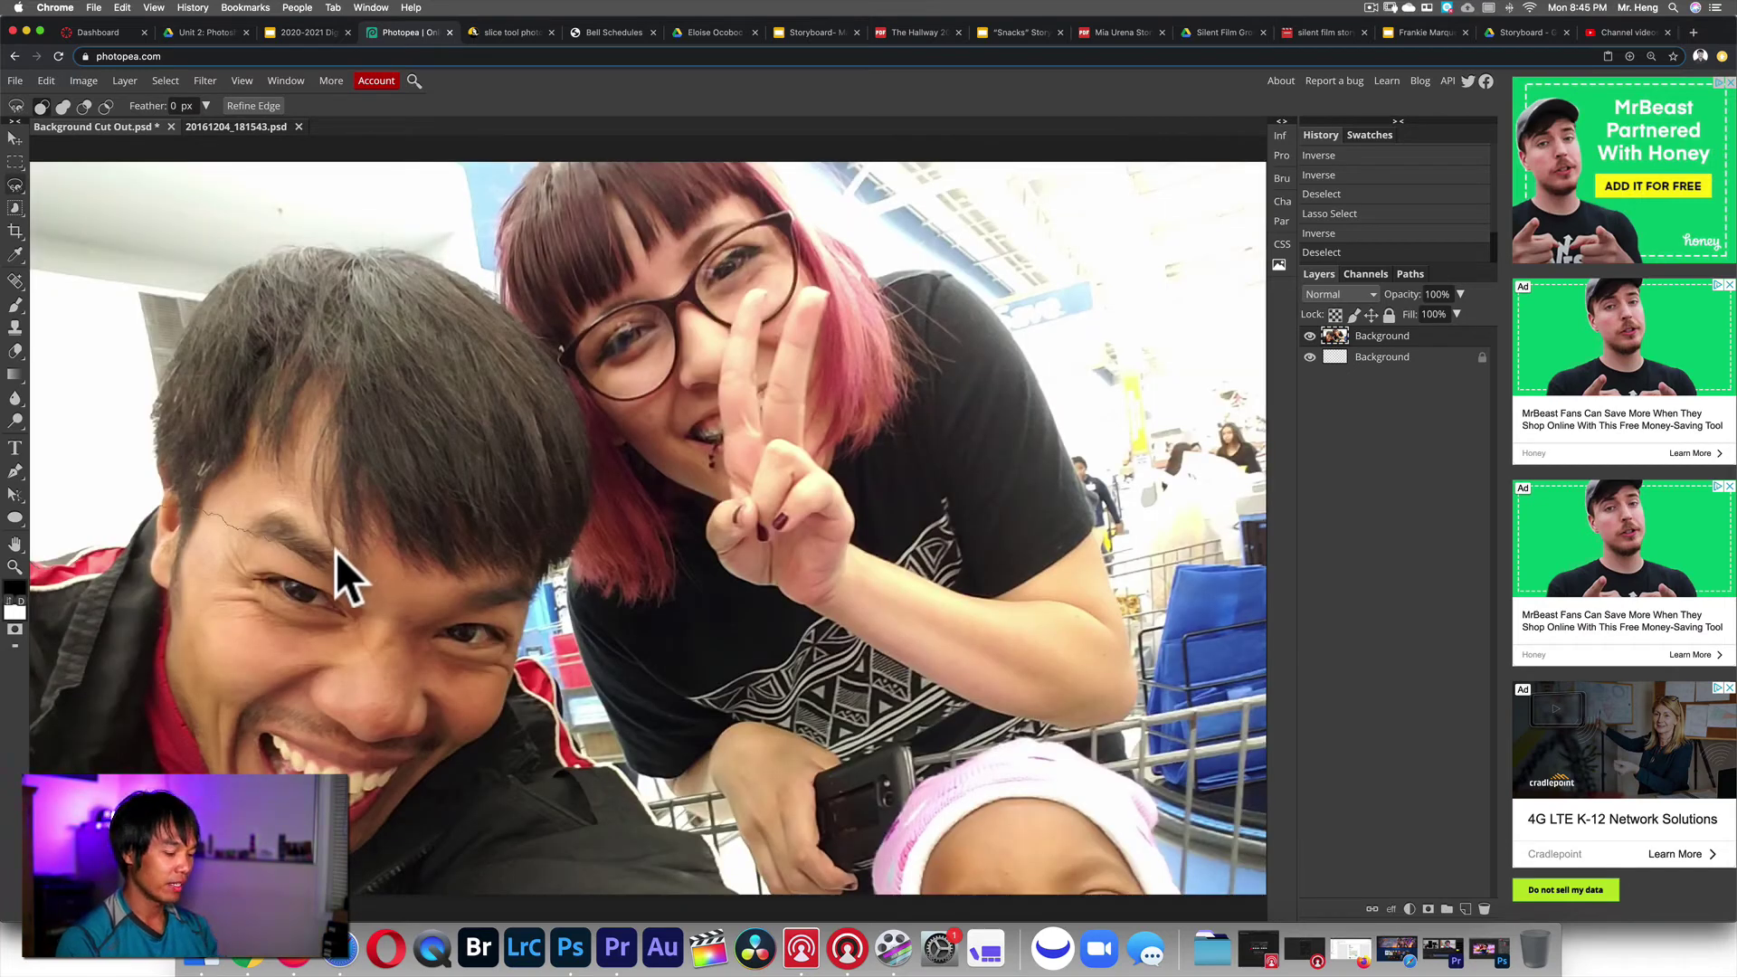
mouse_move(326, 551)
mouse_down()
mouse_move(621, 515)
mouse_move(543, 512)
mouse_up()
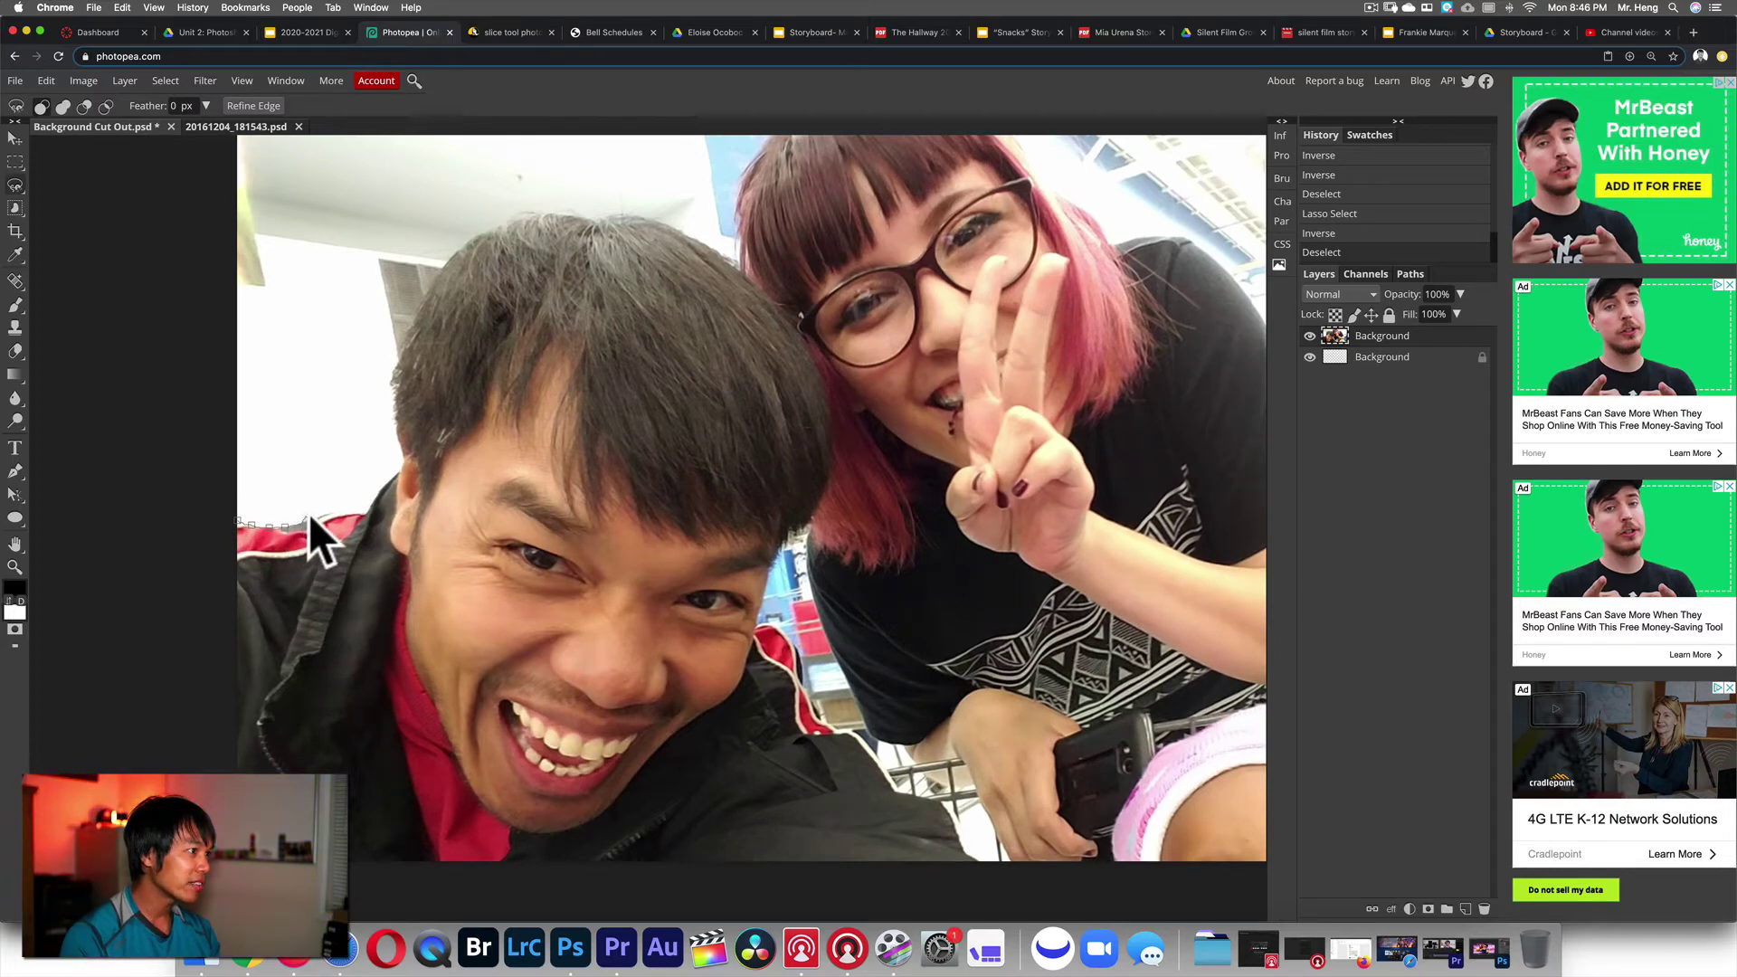
drag(346, 508, 363, 505)
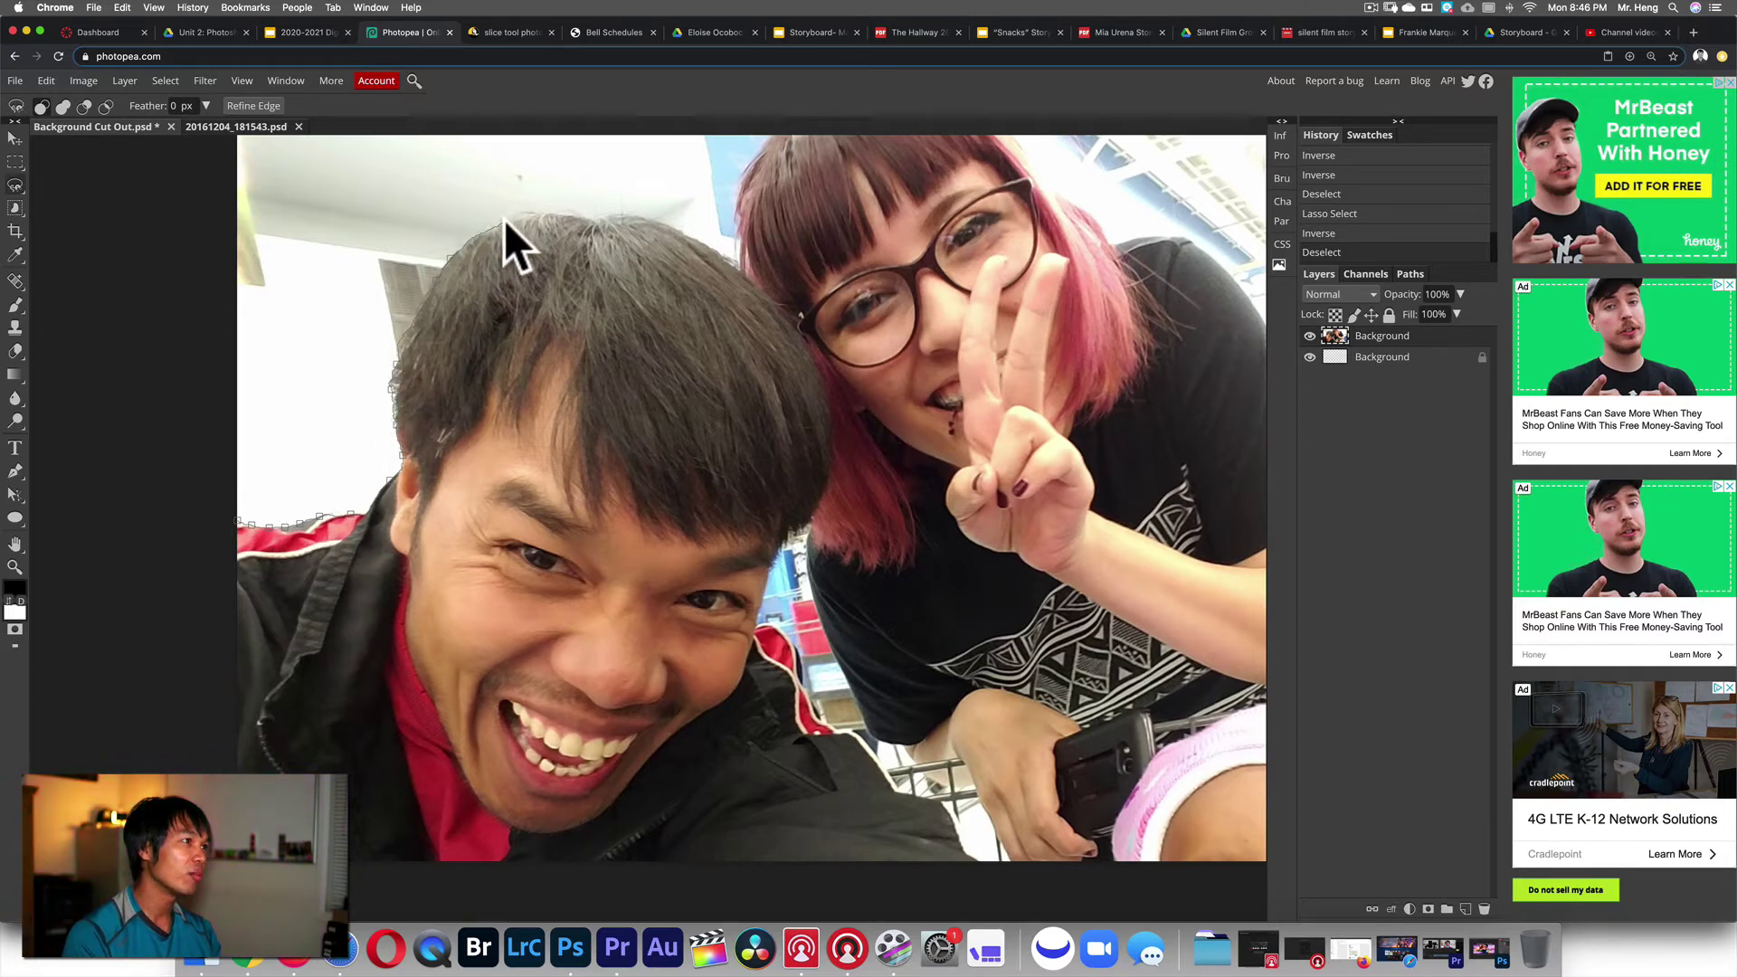
drag(554, 210, 651, 214)
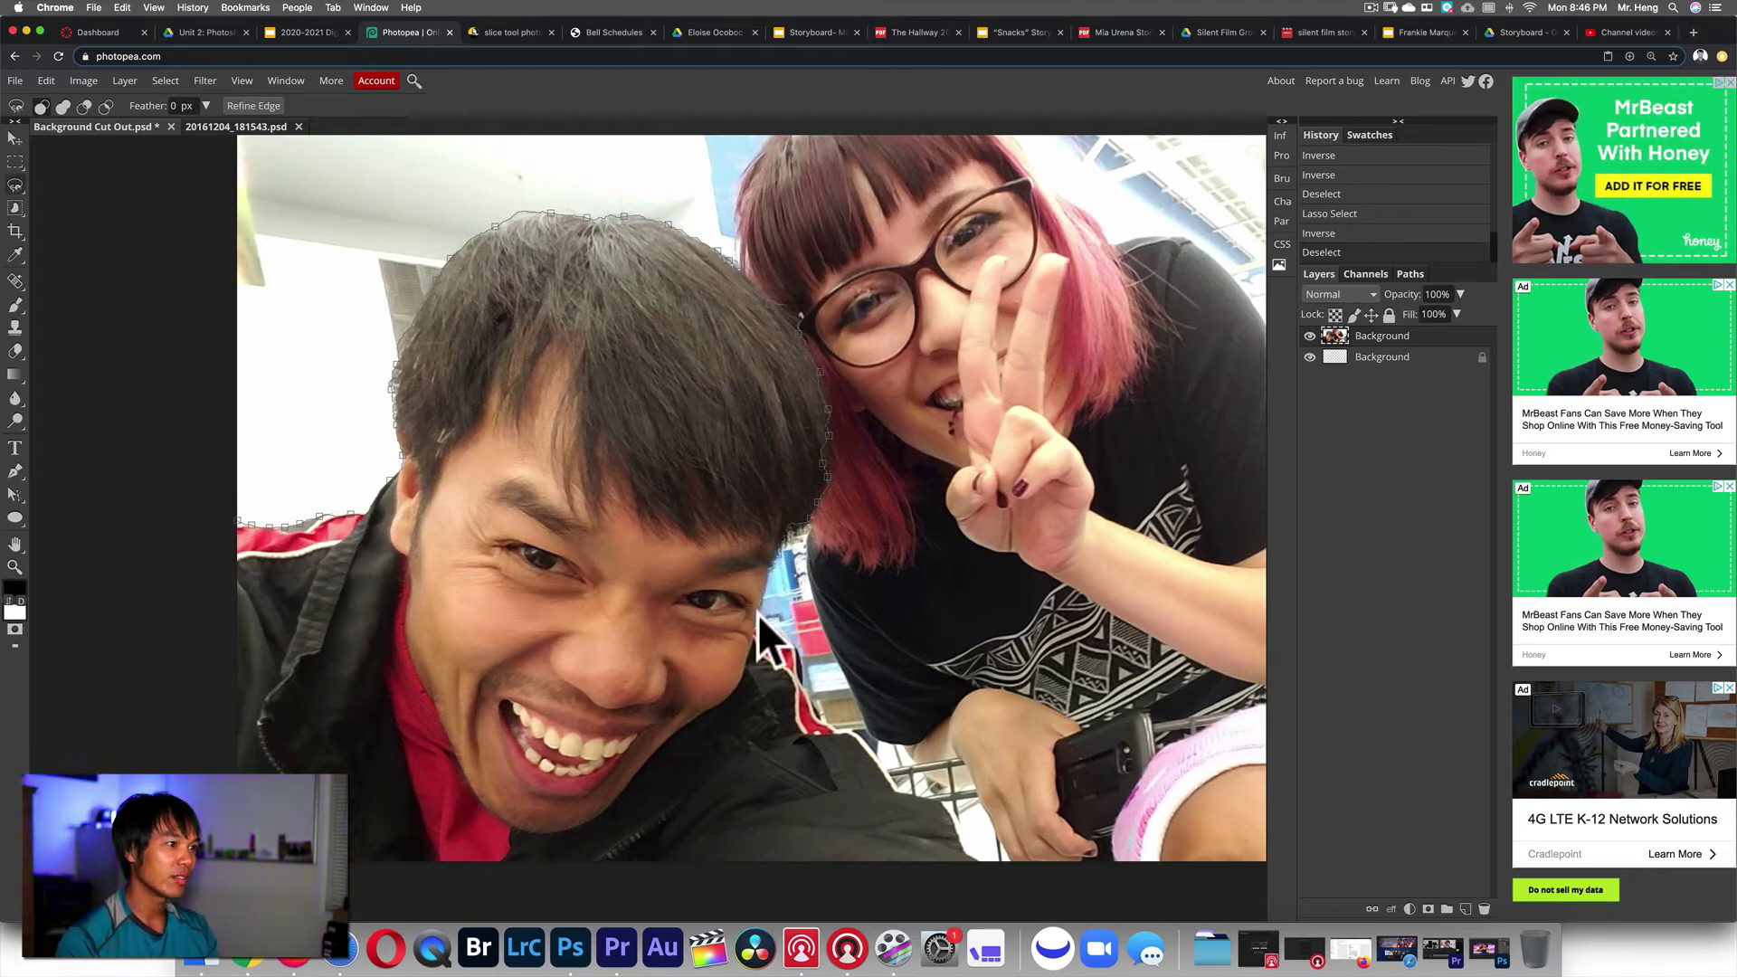
drag(774, 623, 766, 622)
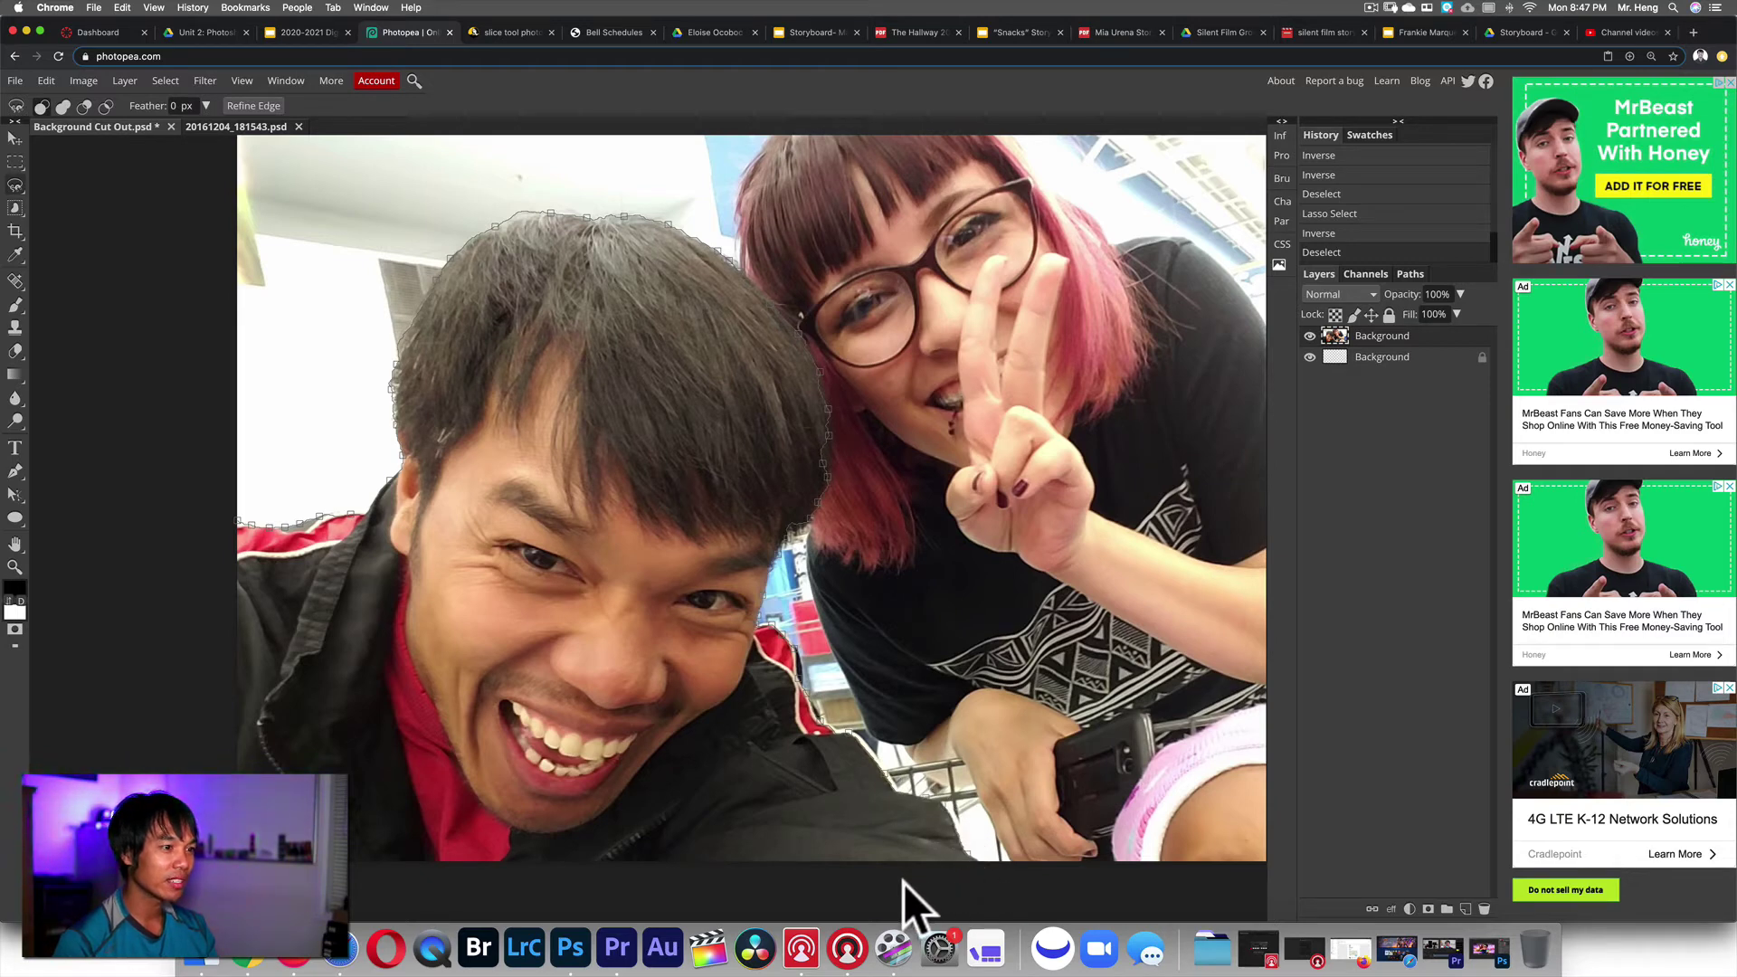
mouse_move(963, 859)
mouse_down()
mouse_move(879, 845)
mouse_move(417, 884)
mouse_move(361, 860)
mouse_up()
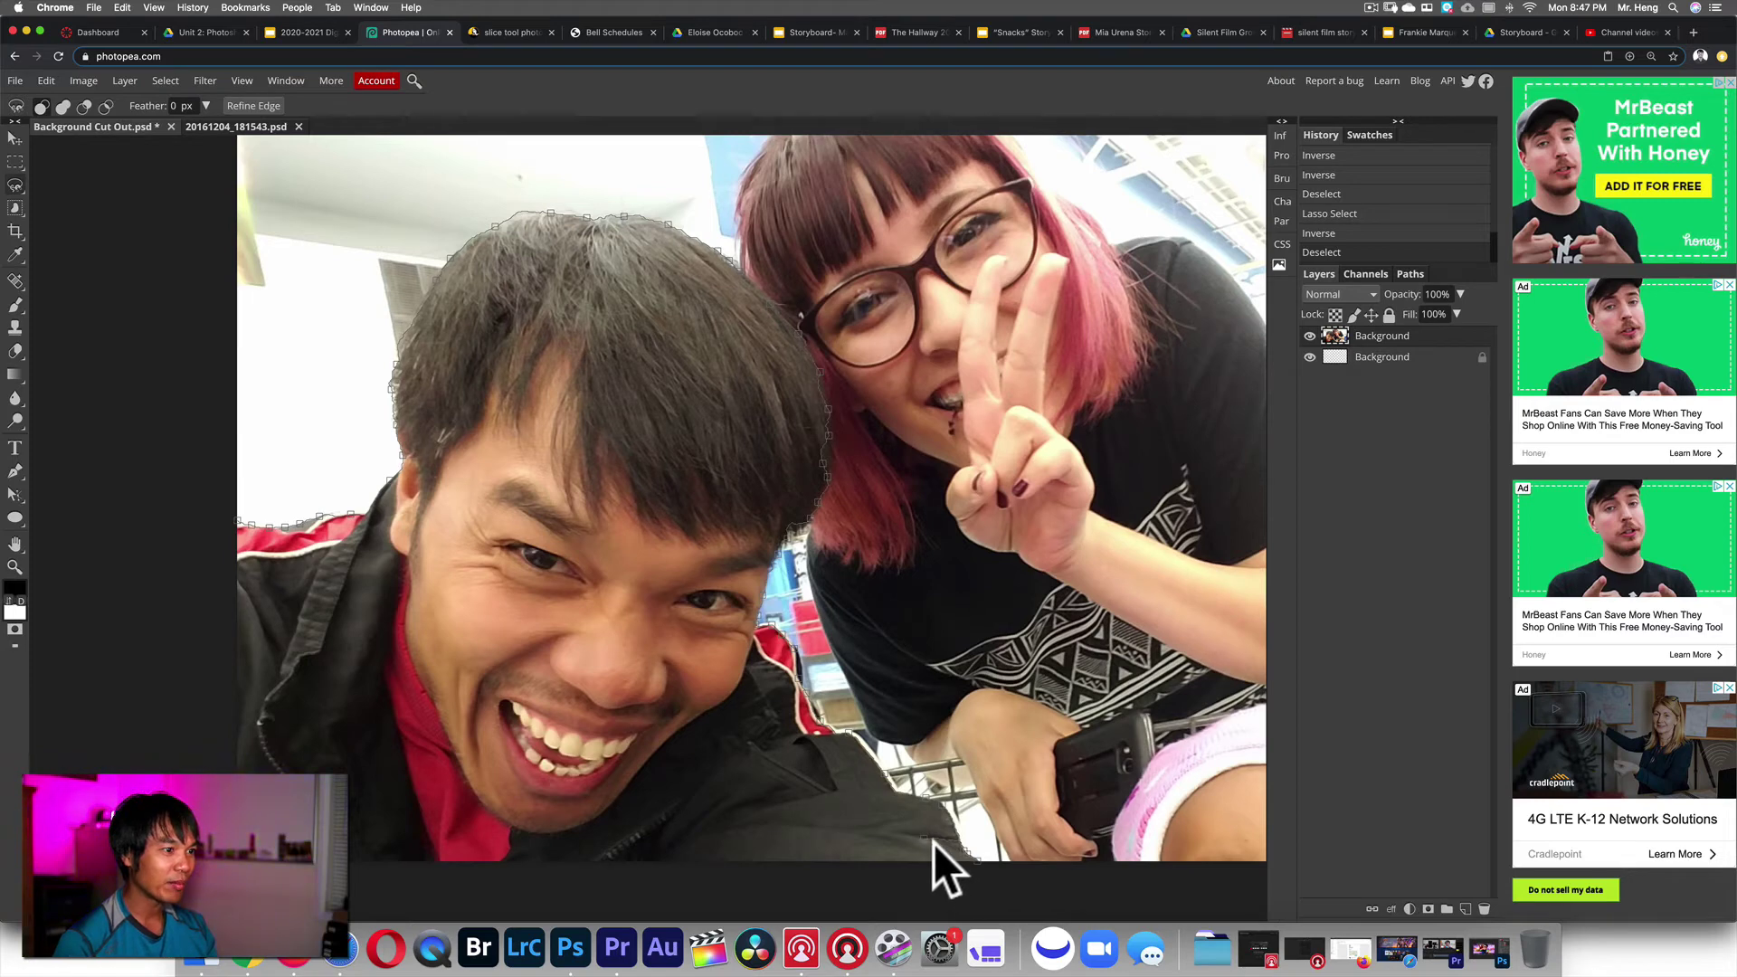
mouse_move(926, 838)
mouse_down()
mouse_move(718, 878)
mouse_move(735, 859)
mouse_move(350, 868)
mouse_move(217, 739)
mouse_move(219, 618)
mouse_move(239, 688)
mouse_move(232, 736)
mouse_move(235, 516)
mouse_up()
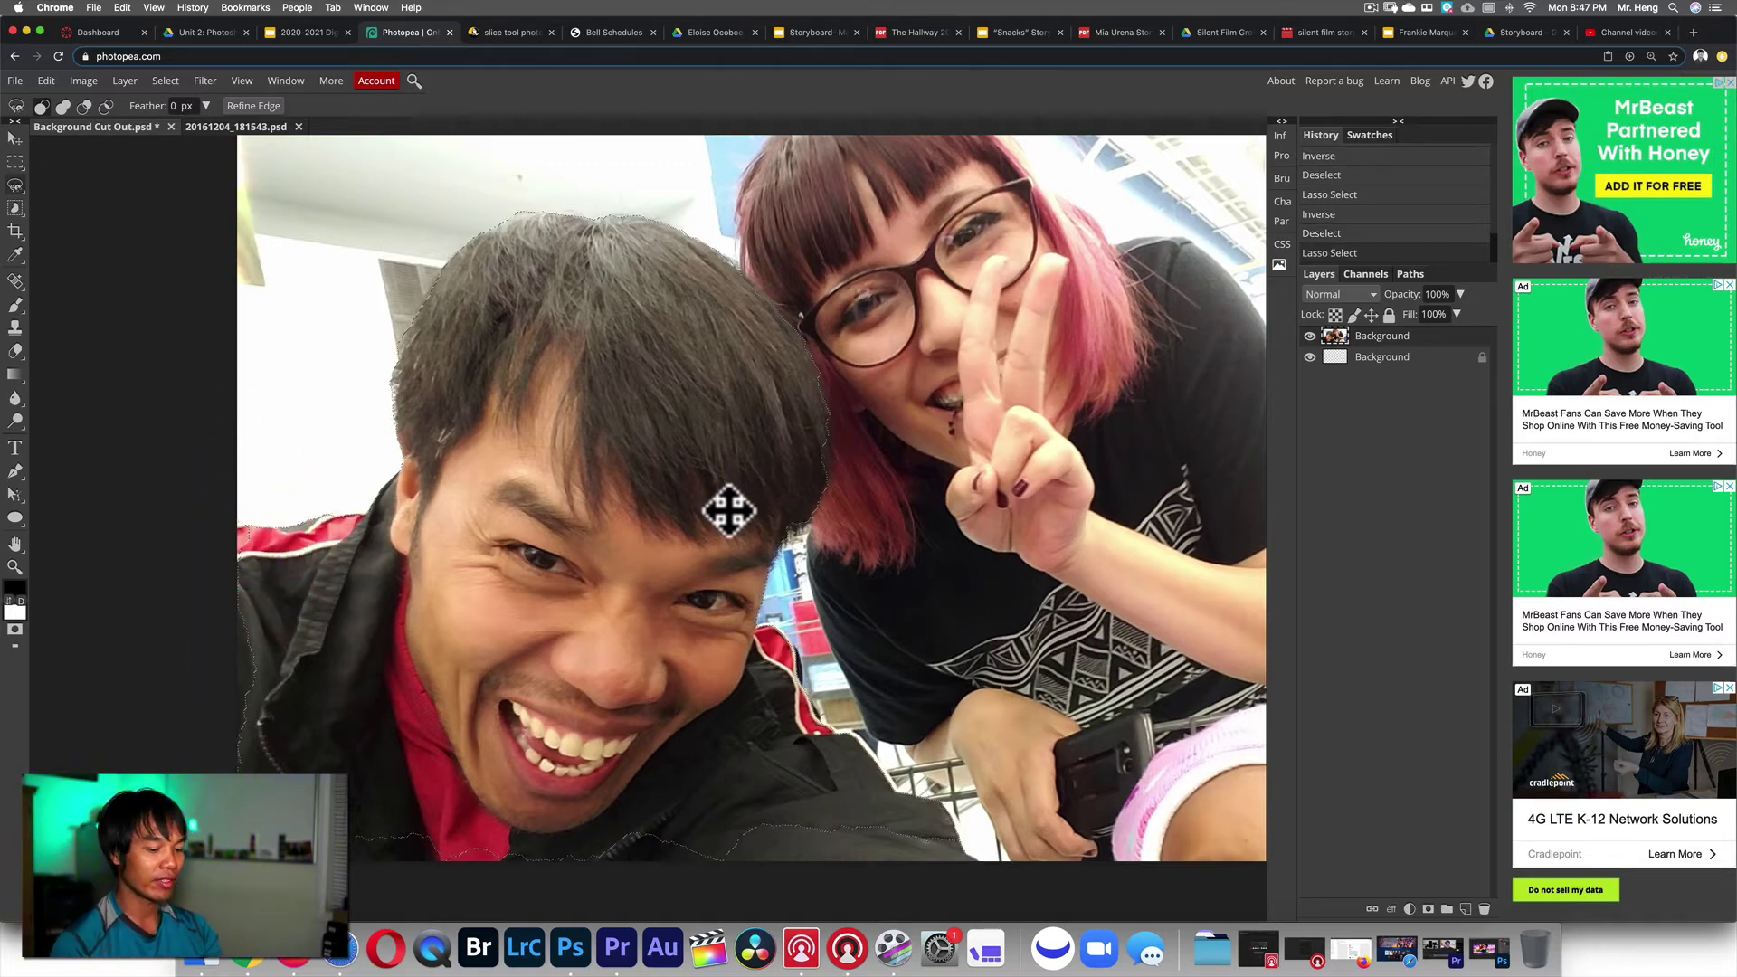
- Clear the area inside the magnetic lasso selection and undo that clear
key(Delete)
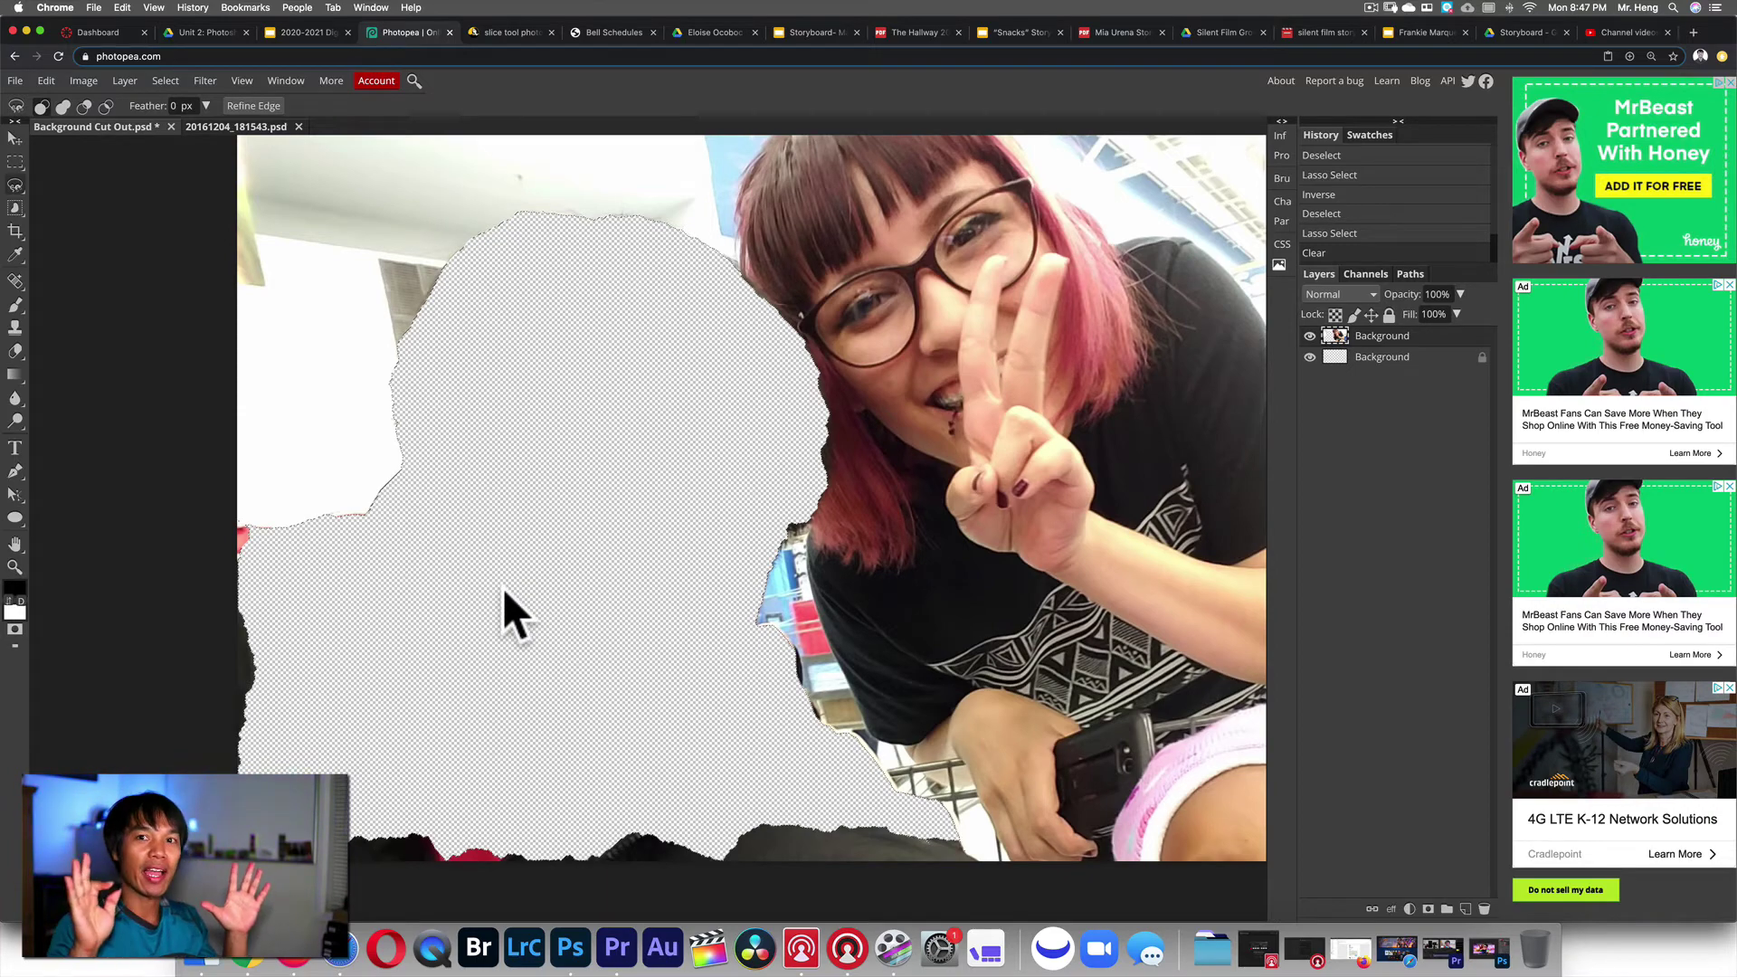
key(super+z)
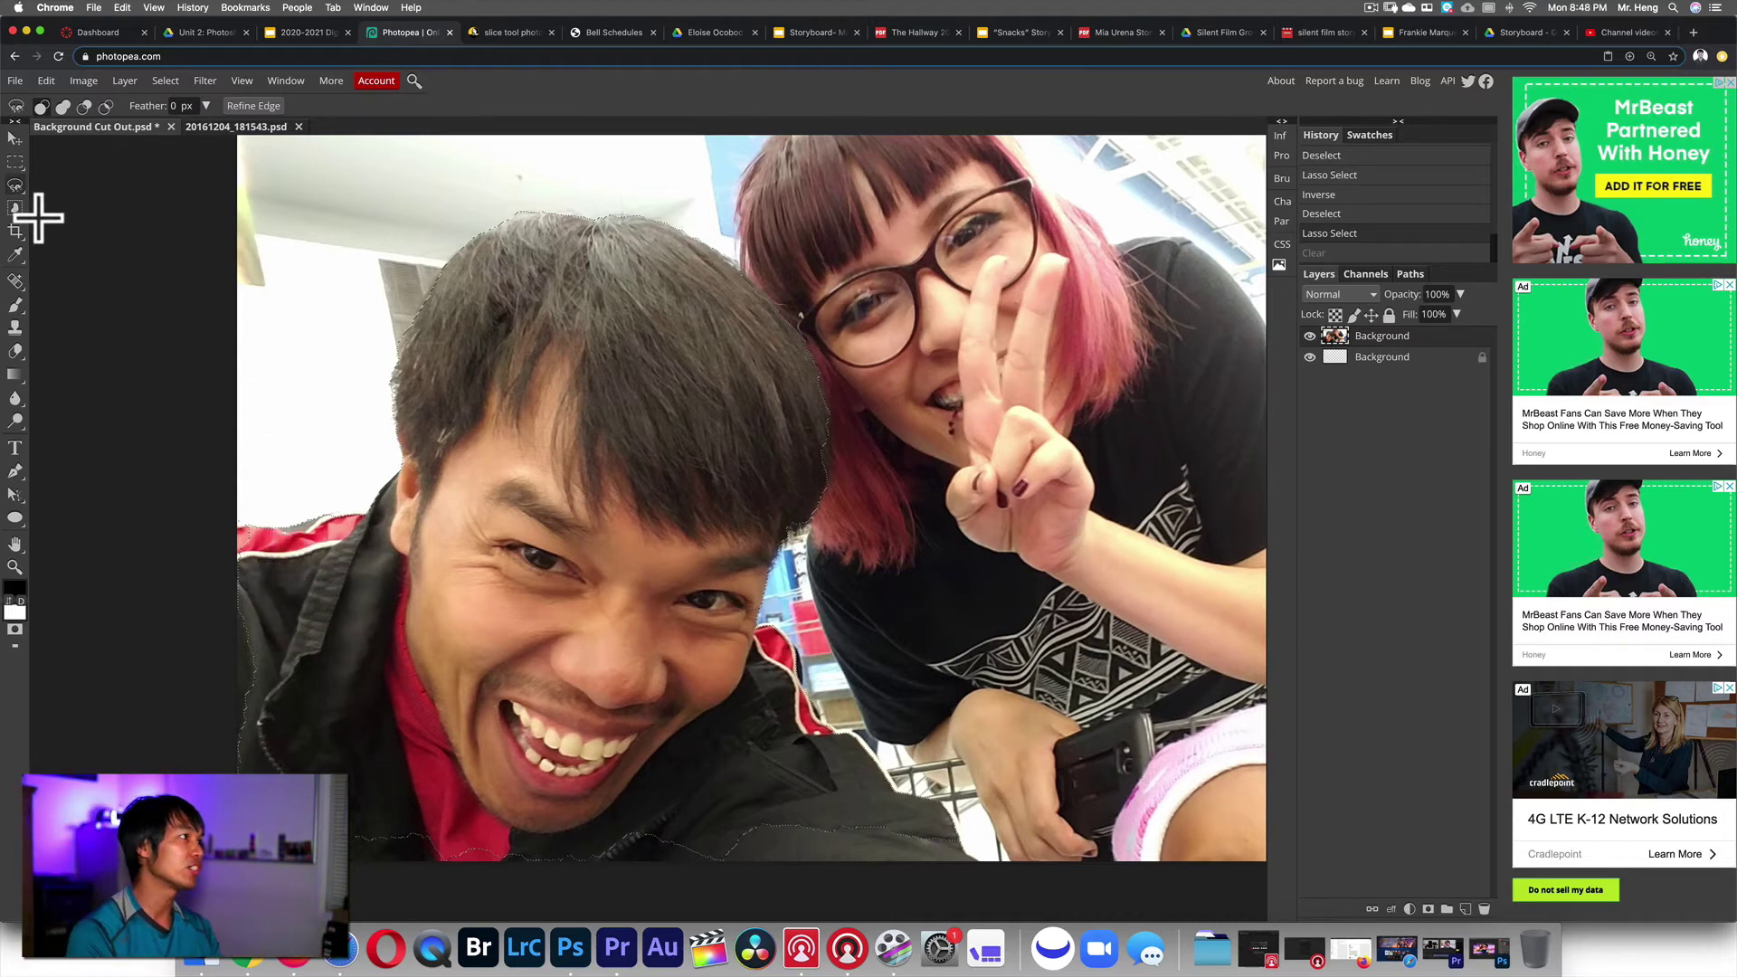
- Check the selection tool items on the agenda slide in Google Slides, return to Photopea, and deselect the magnetic lasso outline
right_click(15, 186)
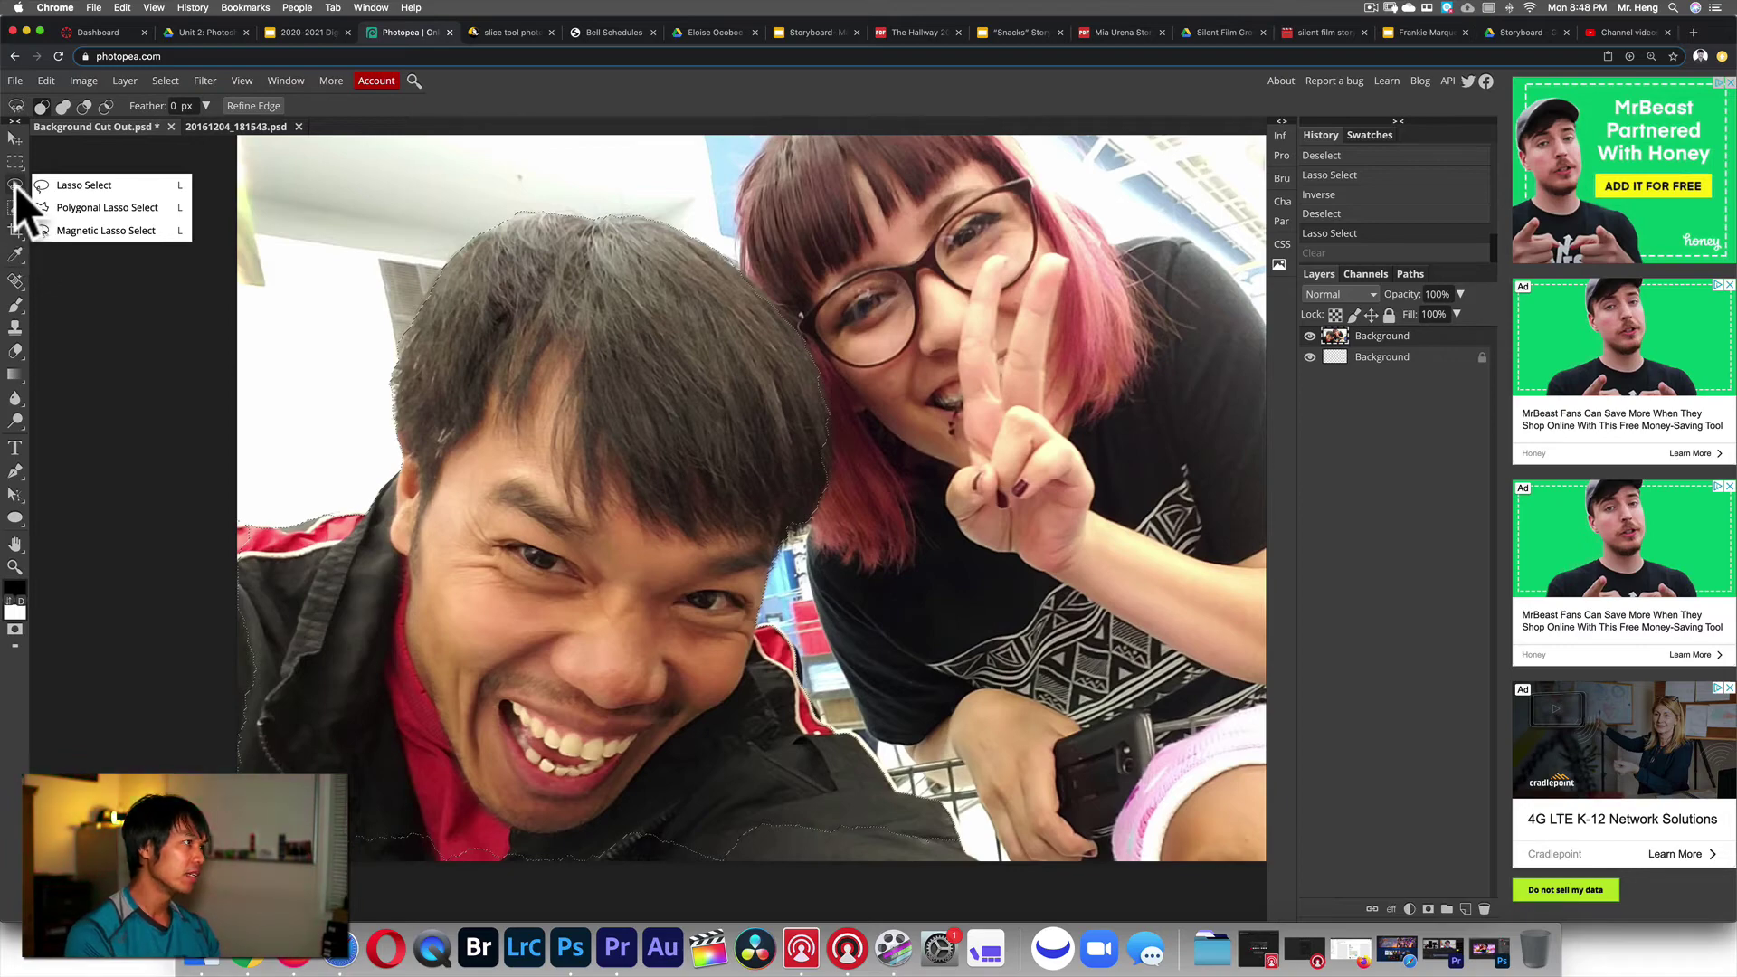
click(304, 30)
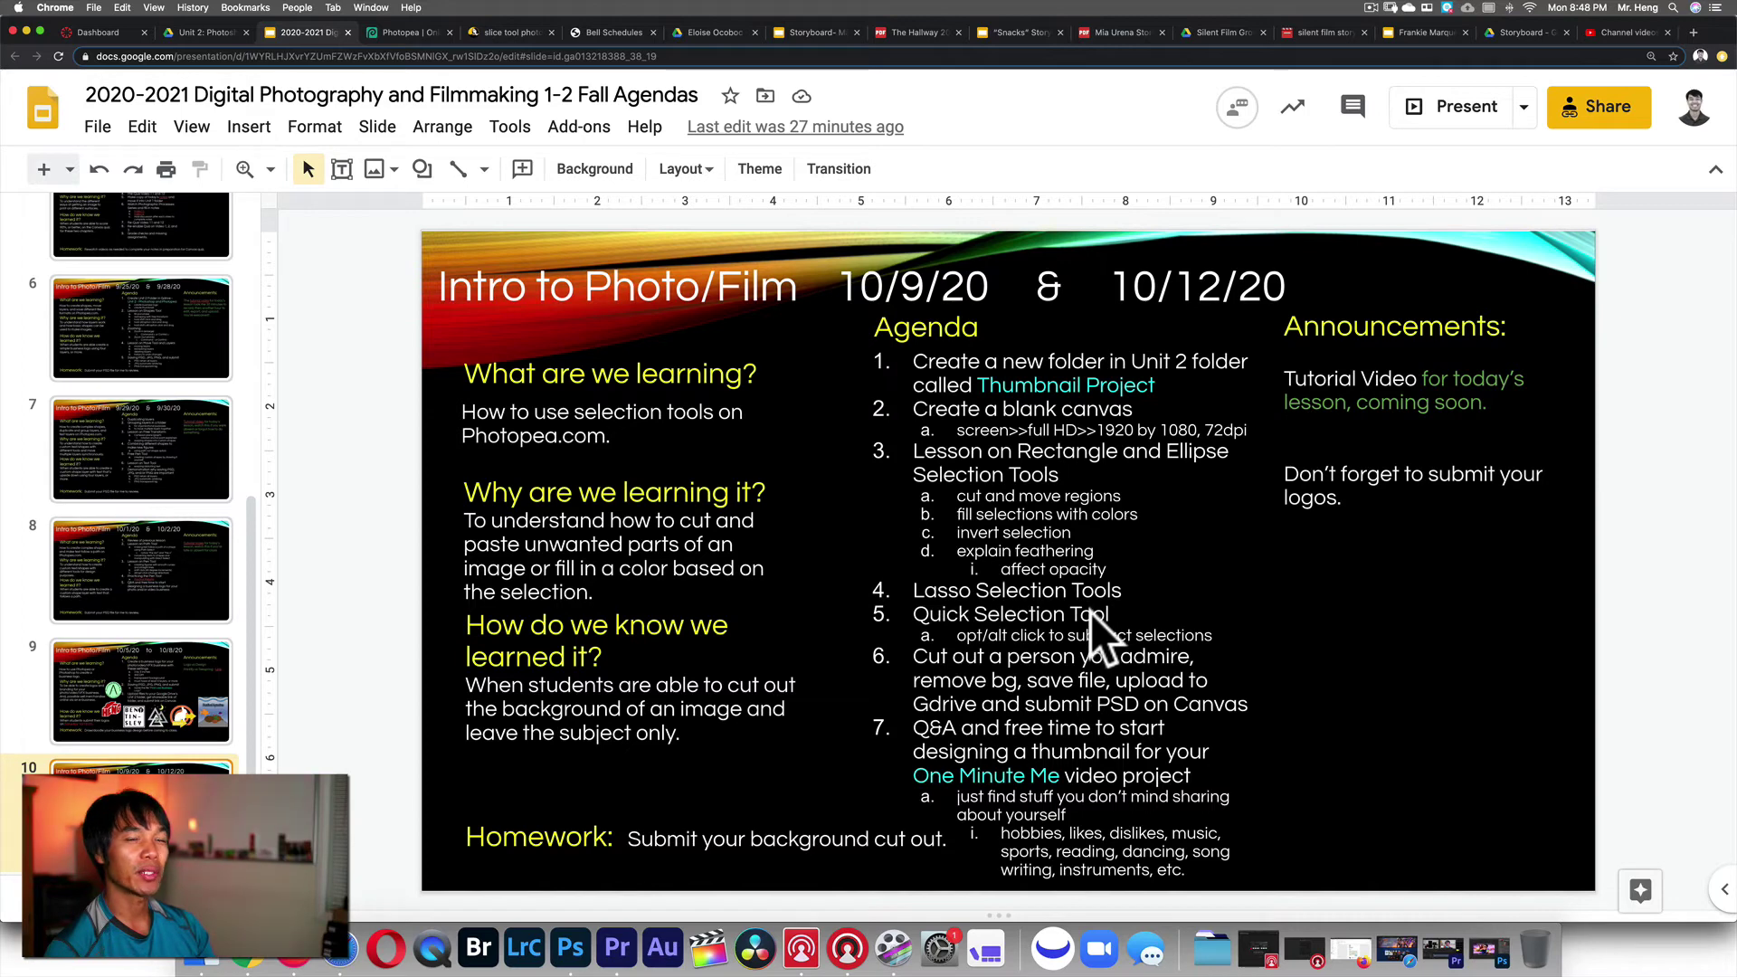
click(398, 32)
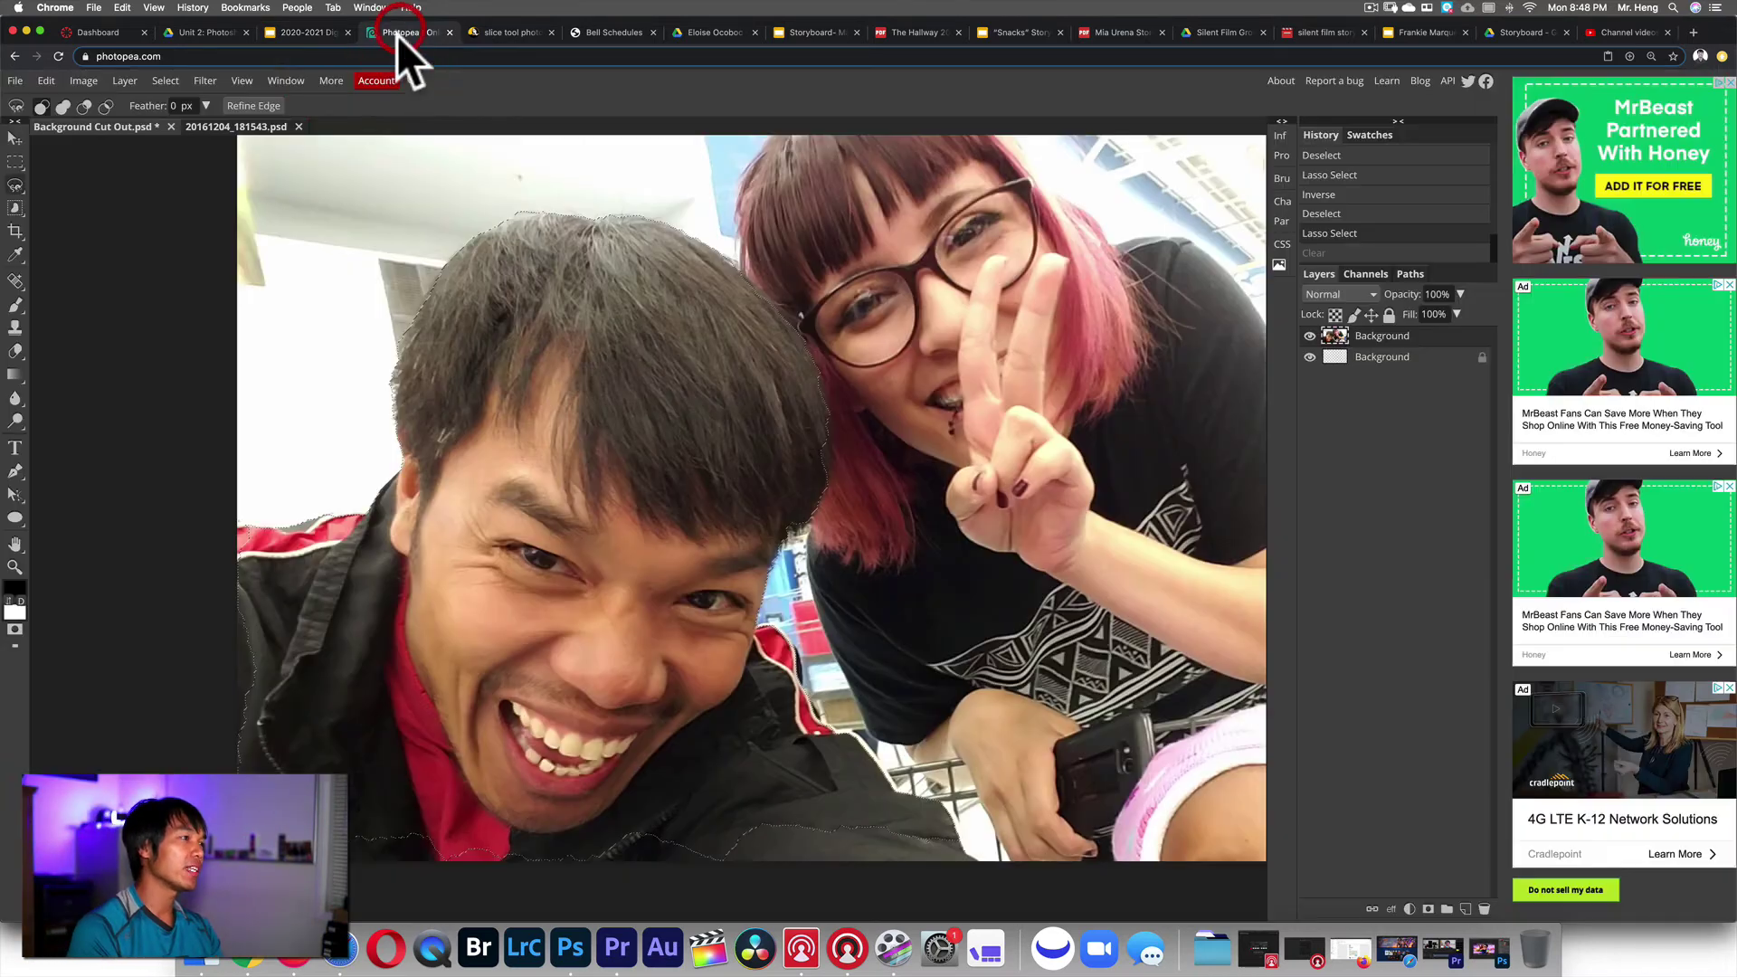
click(355, 336)
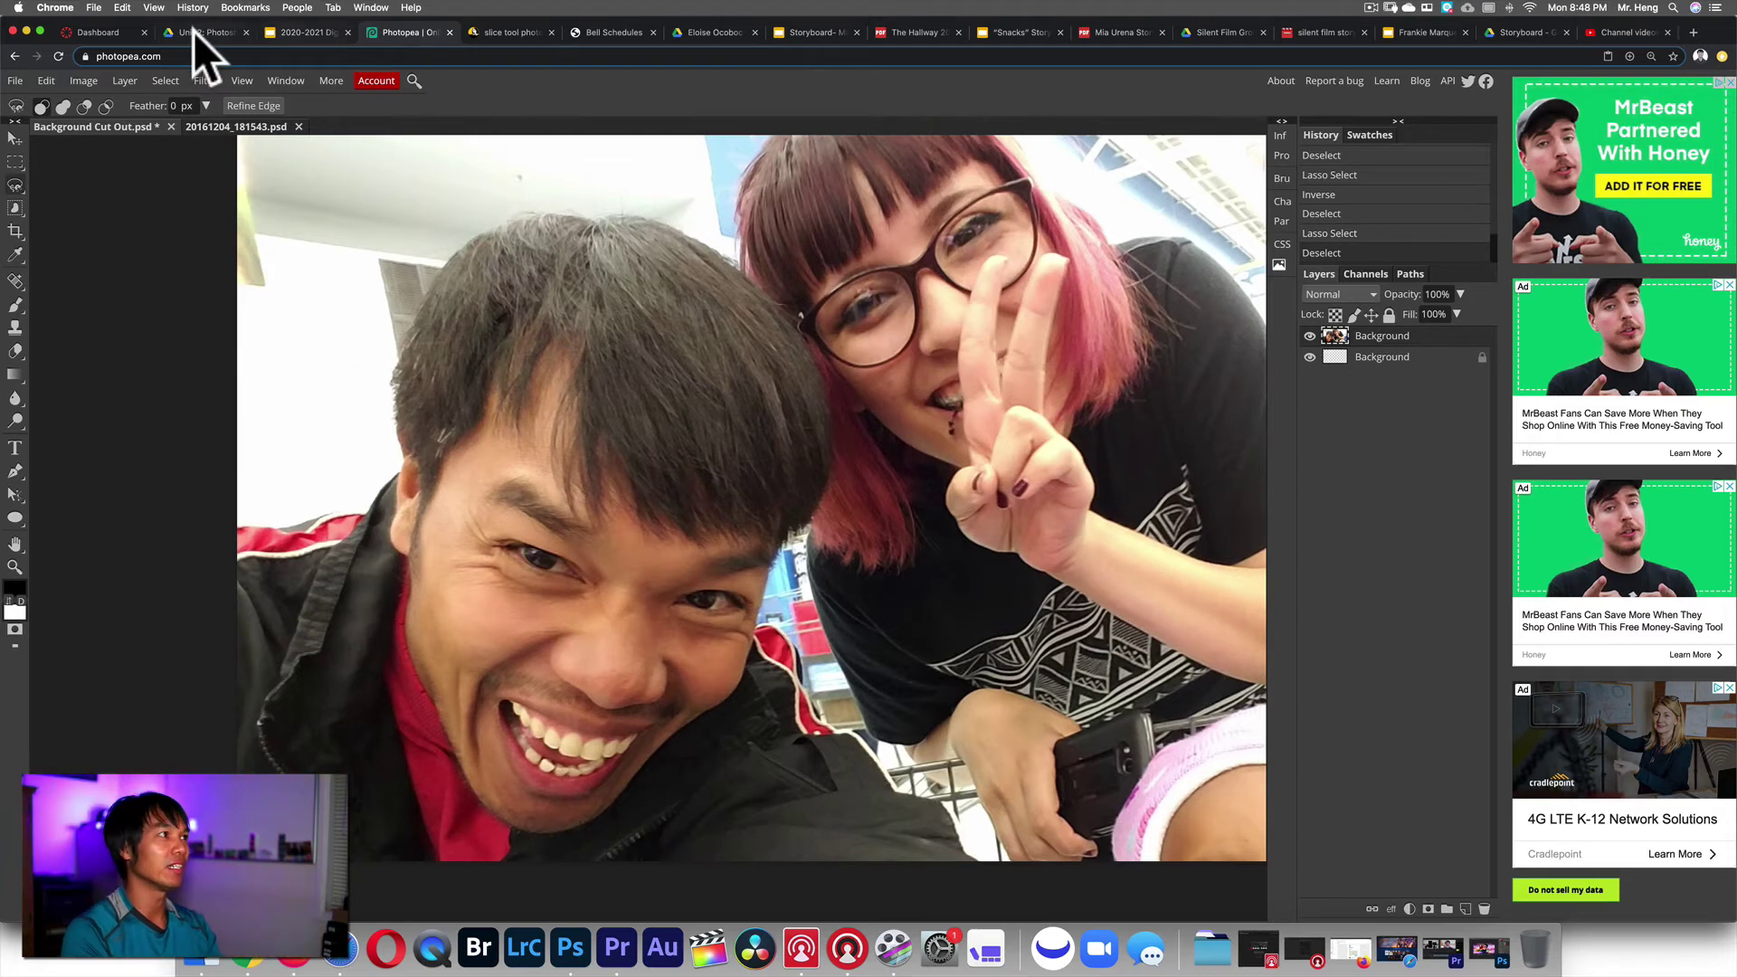
click(165, 81)
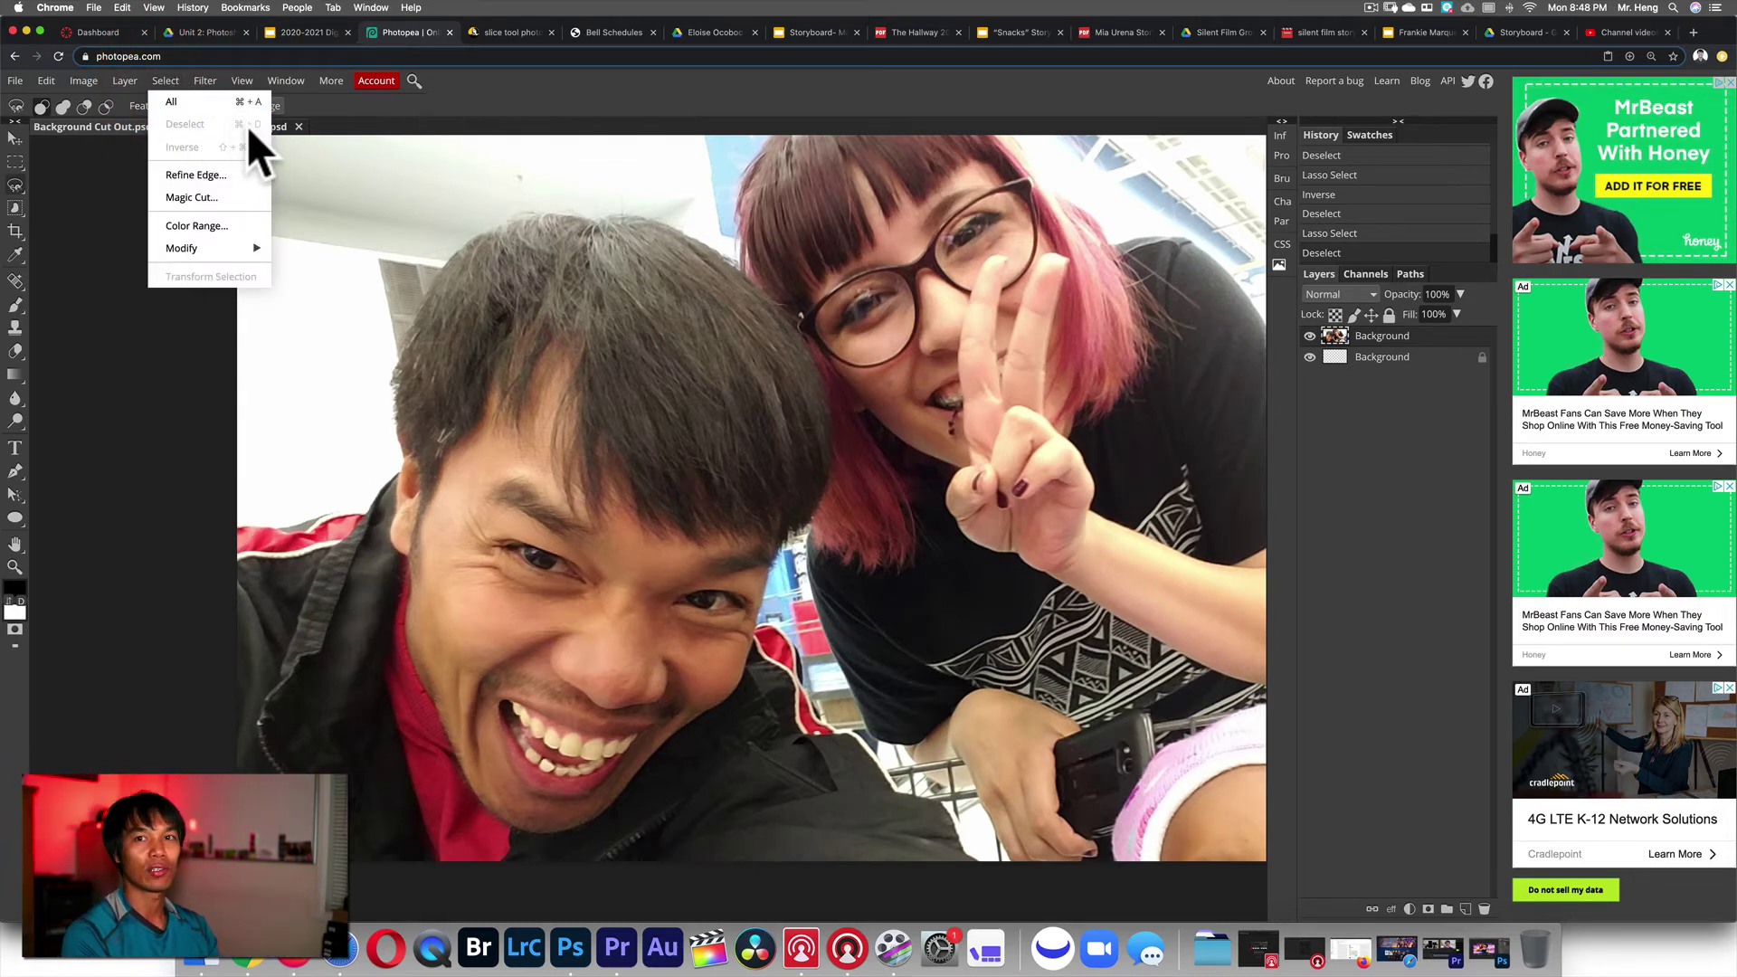
- Switch to the Object Selection tool and draw a selection box around the man, covering his hair, face and jacket
click(16, 208)
click(55, 208)
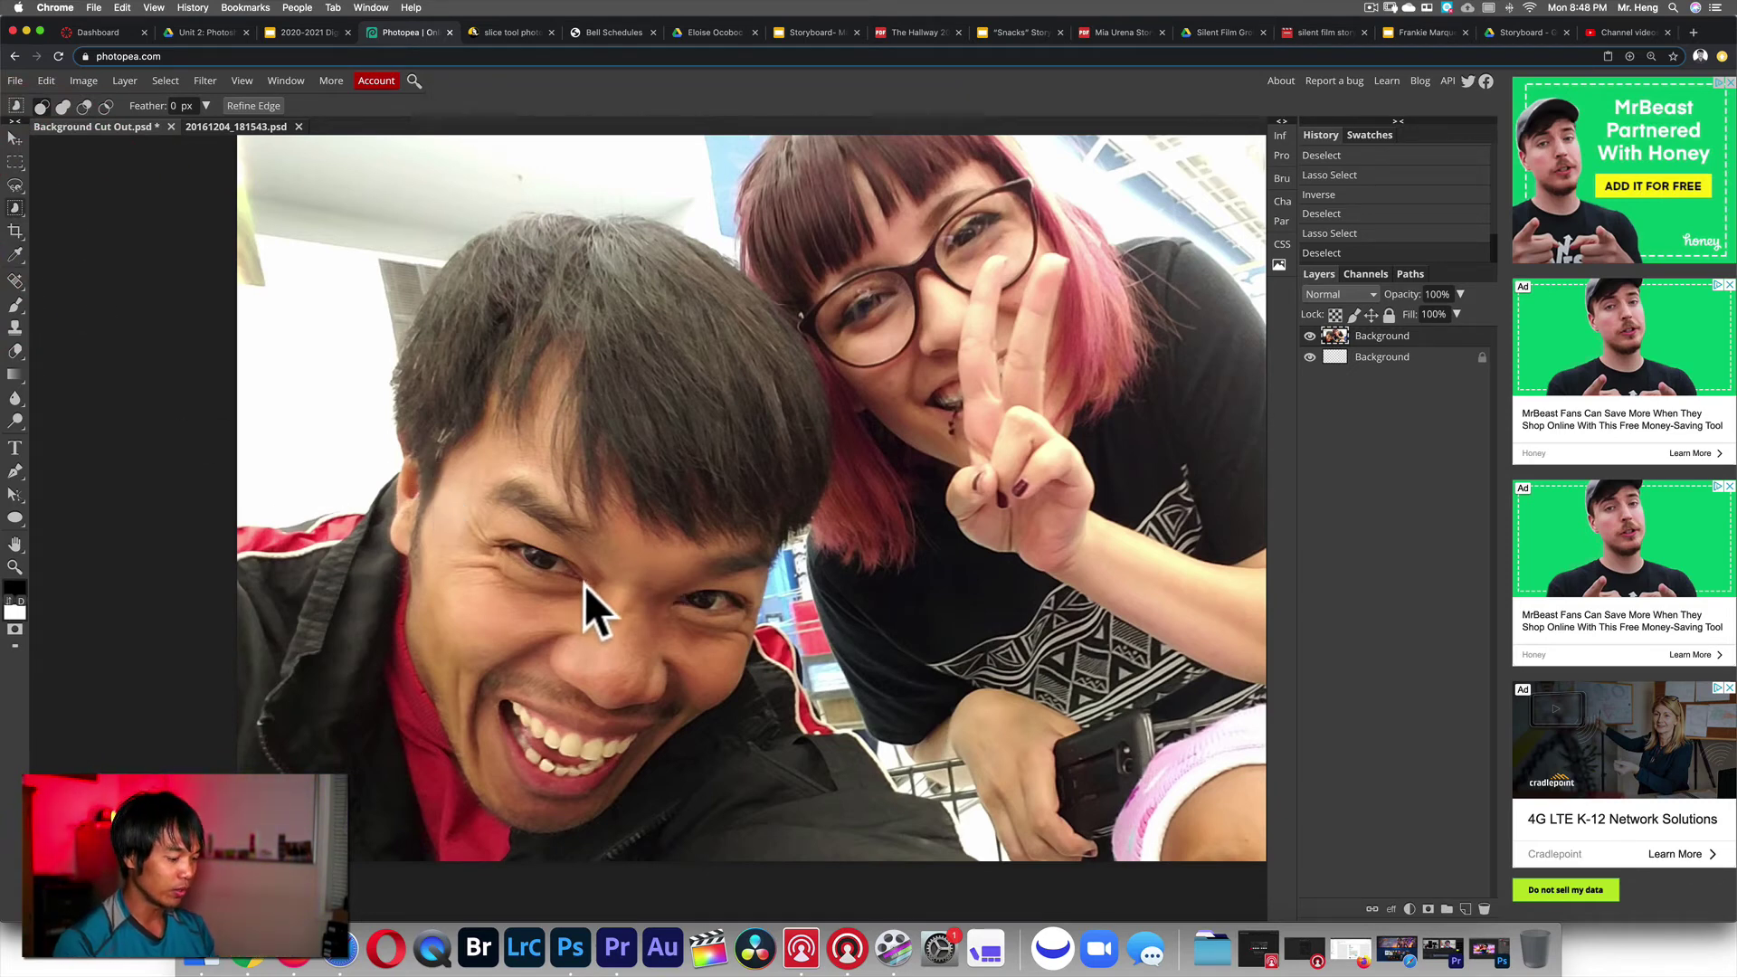
drag(606, 582, 528, 579)
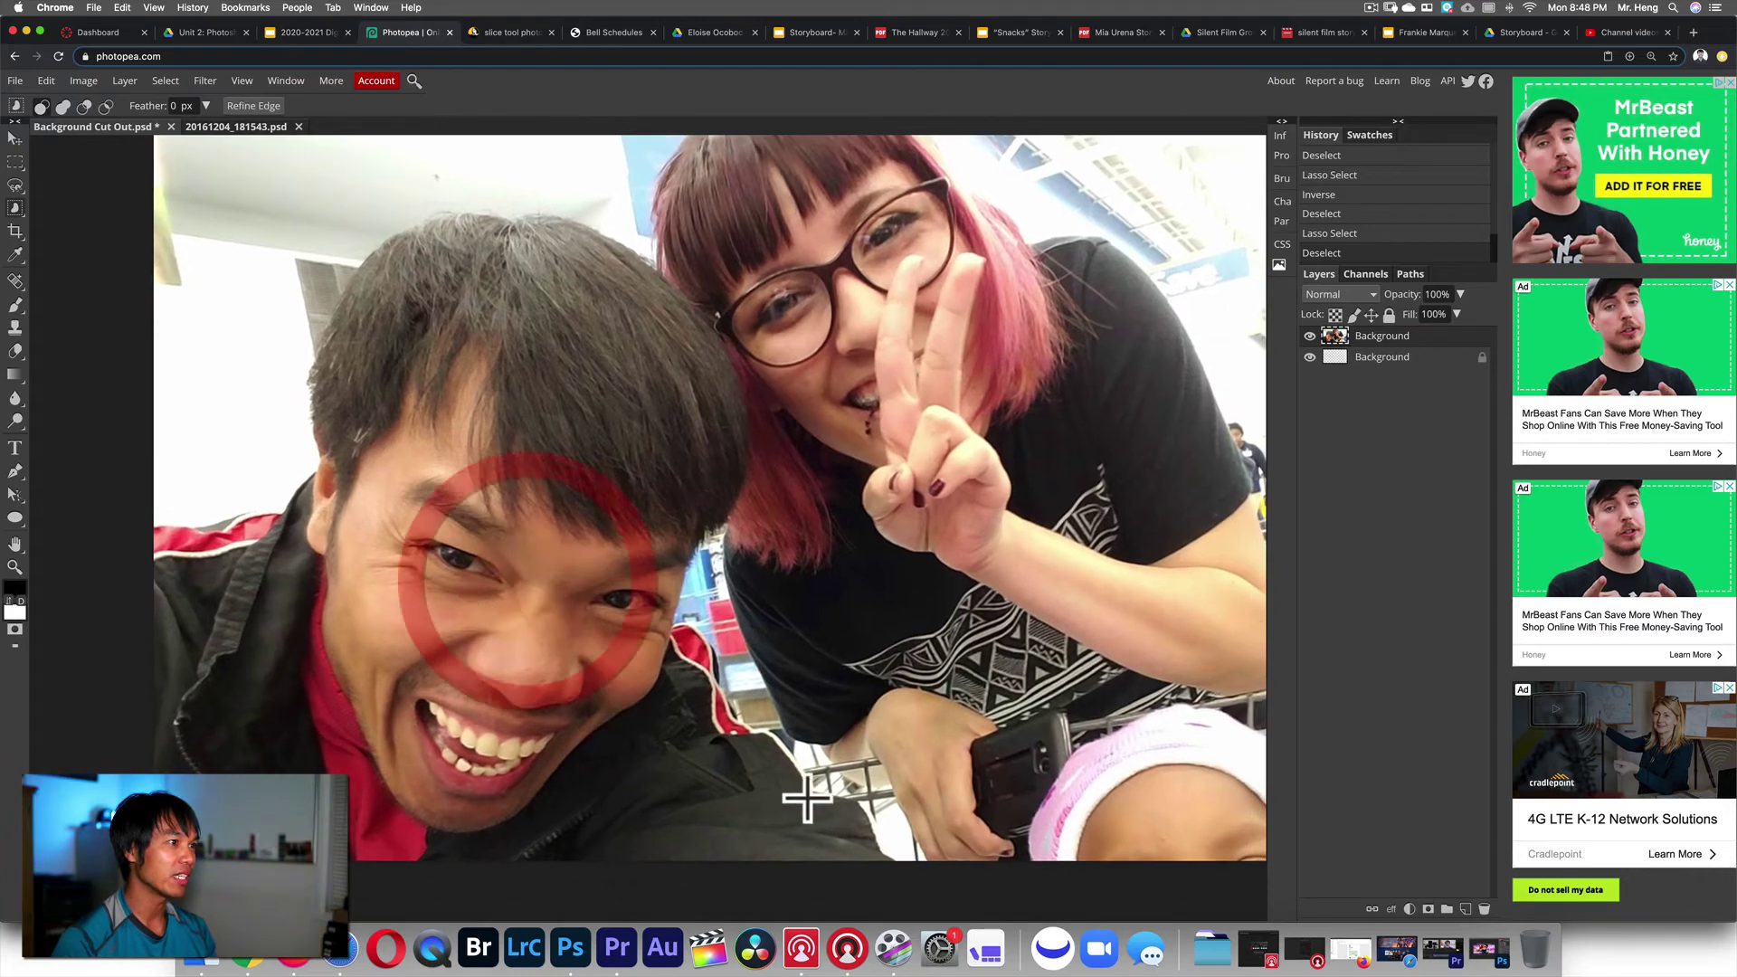
click(907, 878)
drag(907, 878, 85, 194)
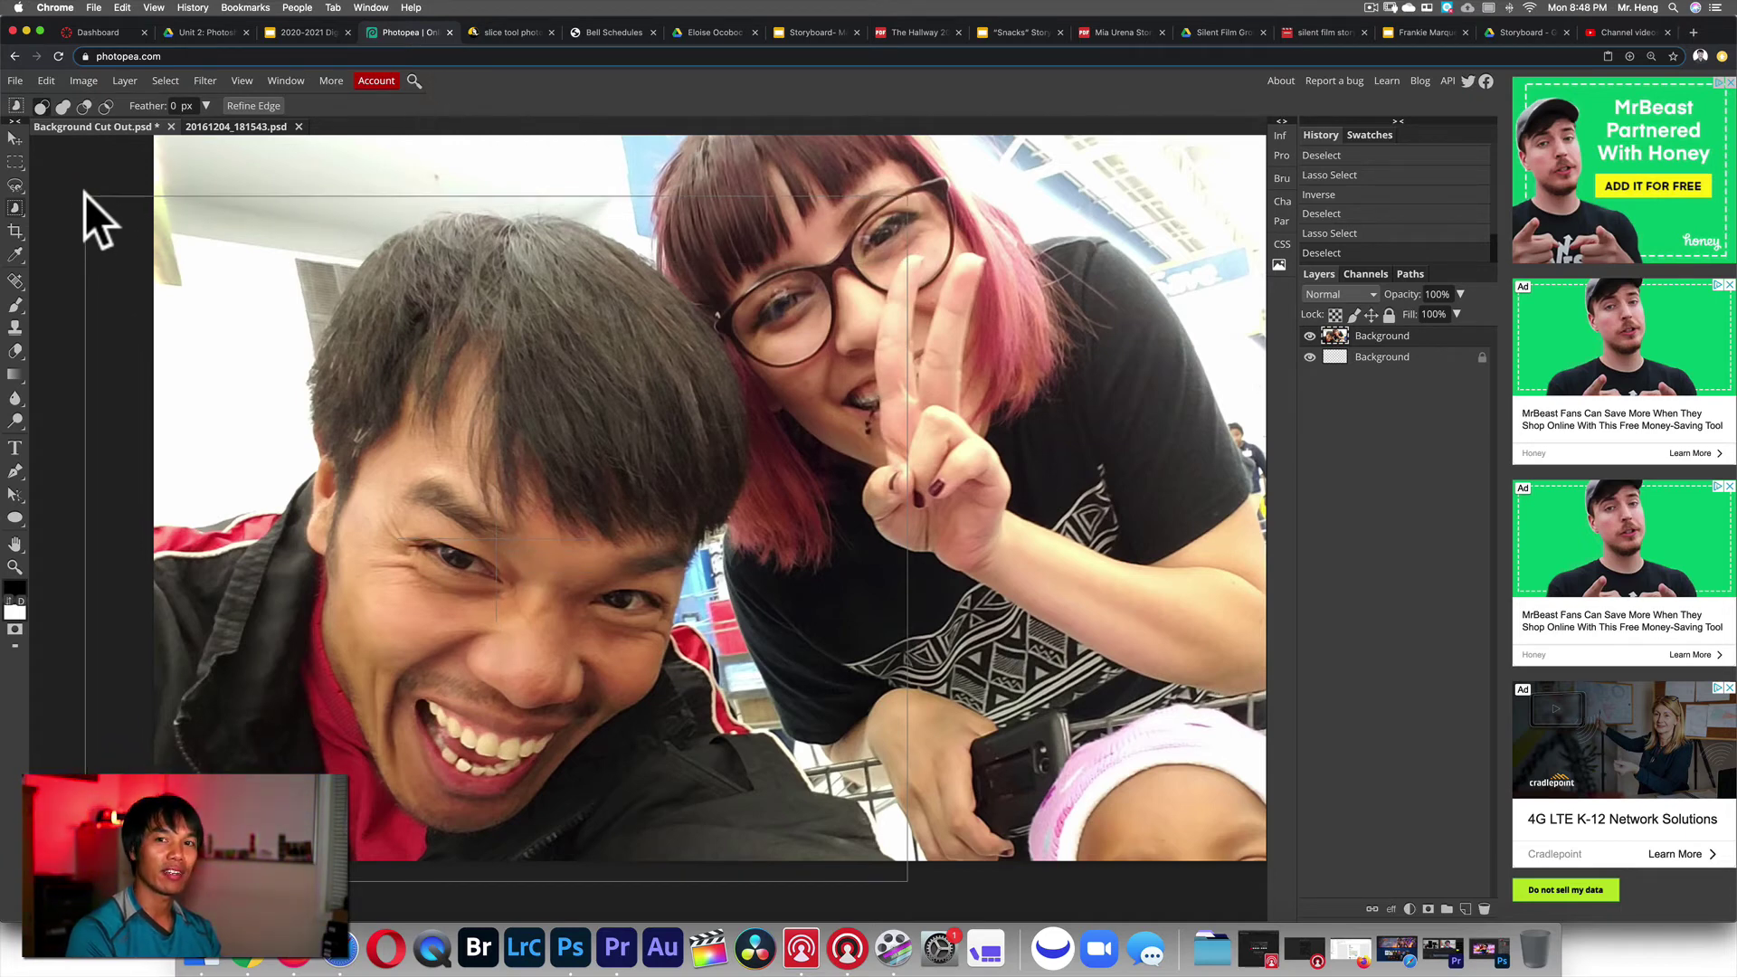
click(82, 198)
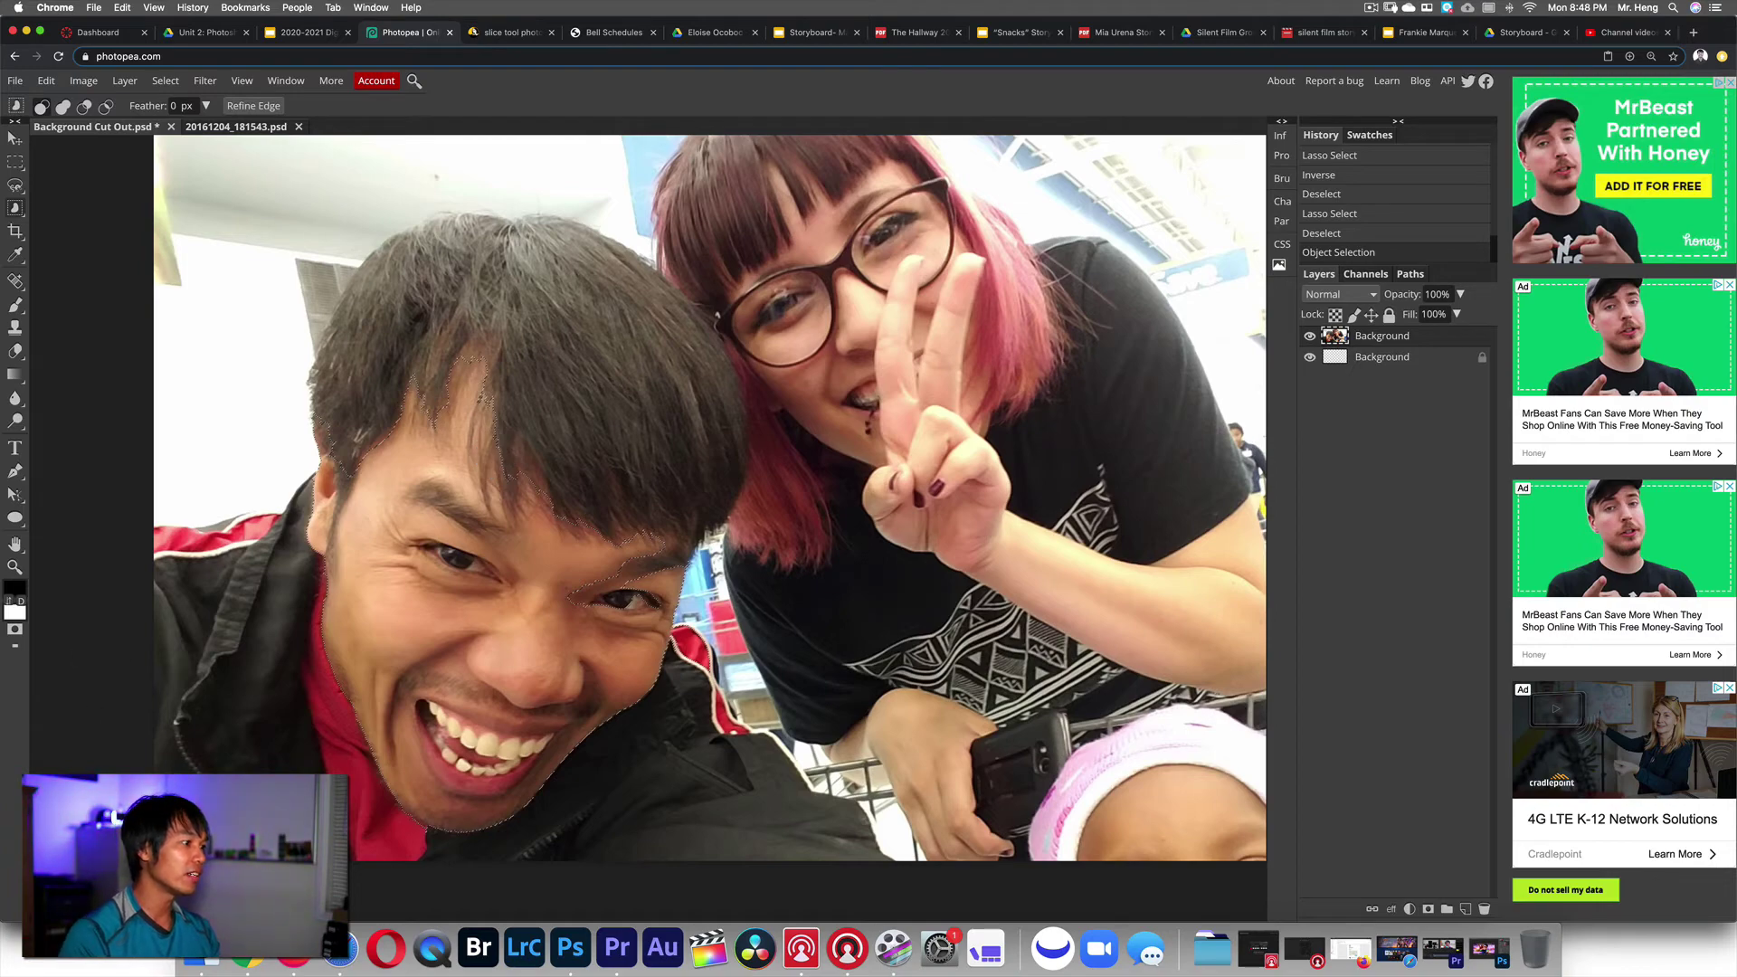
- Switch to Finder and locate IMG_0252.JPG in the Thumbnail Project Practice File folder inside Downloads
click(201, 951)
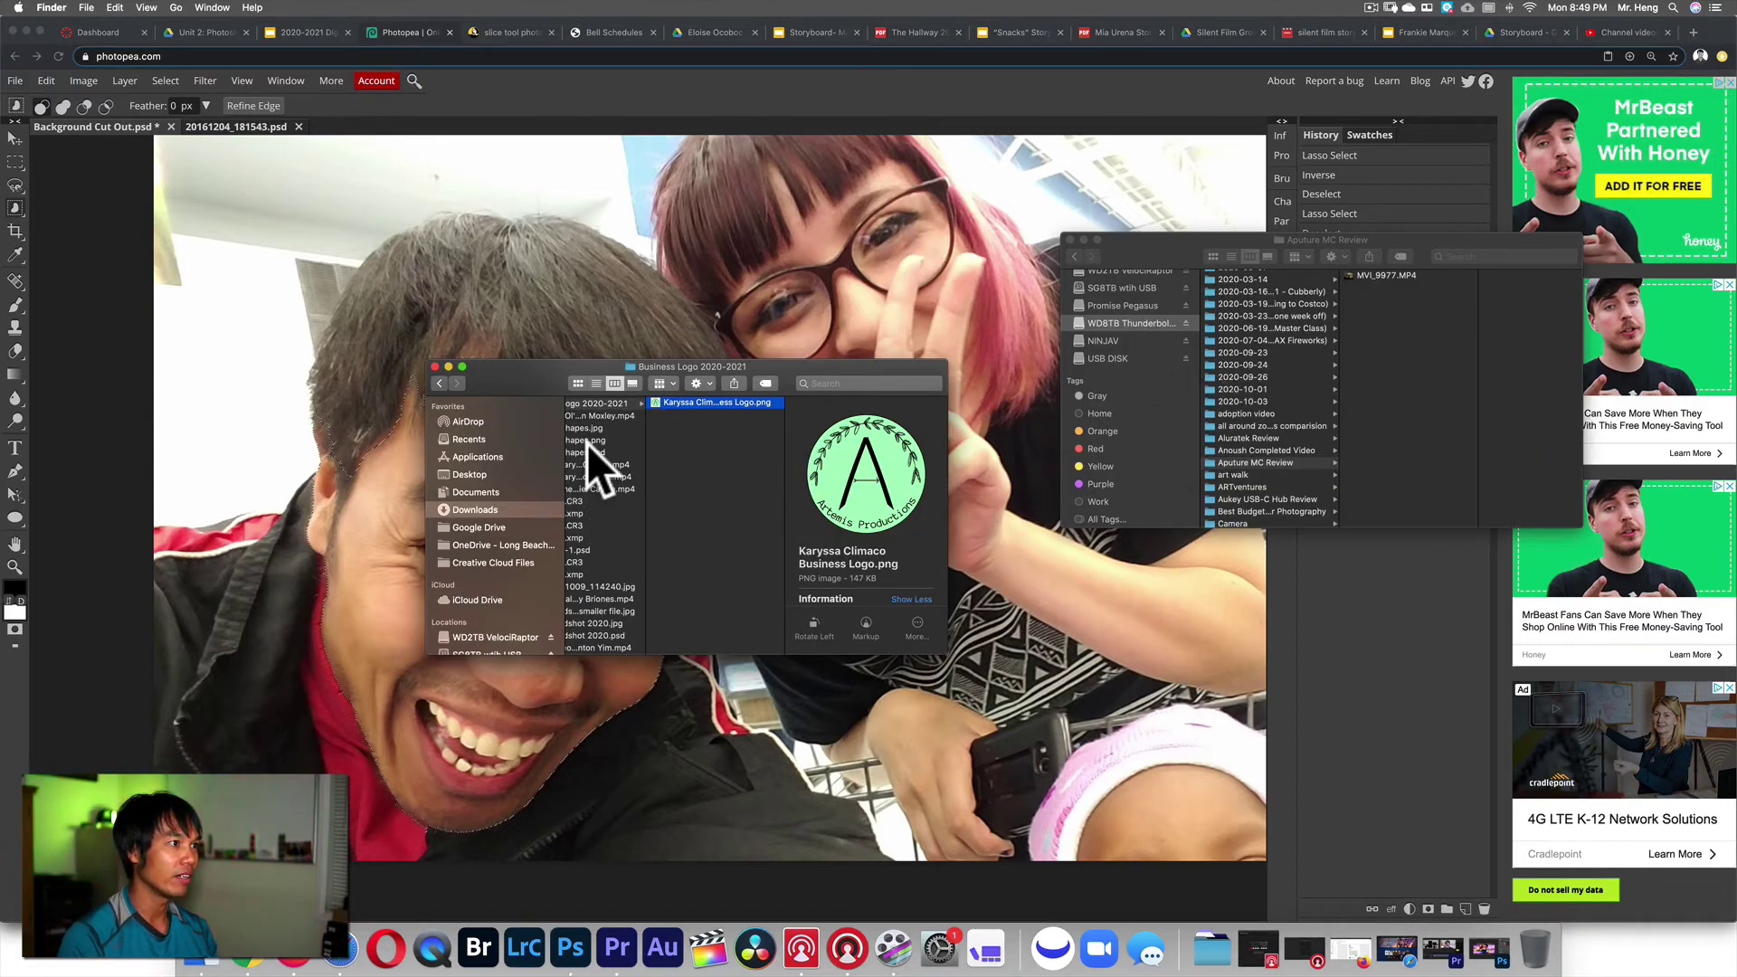
scroll(593, 439, left, 3)
key(Down)
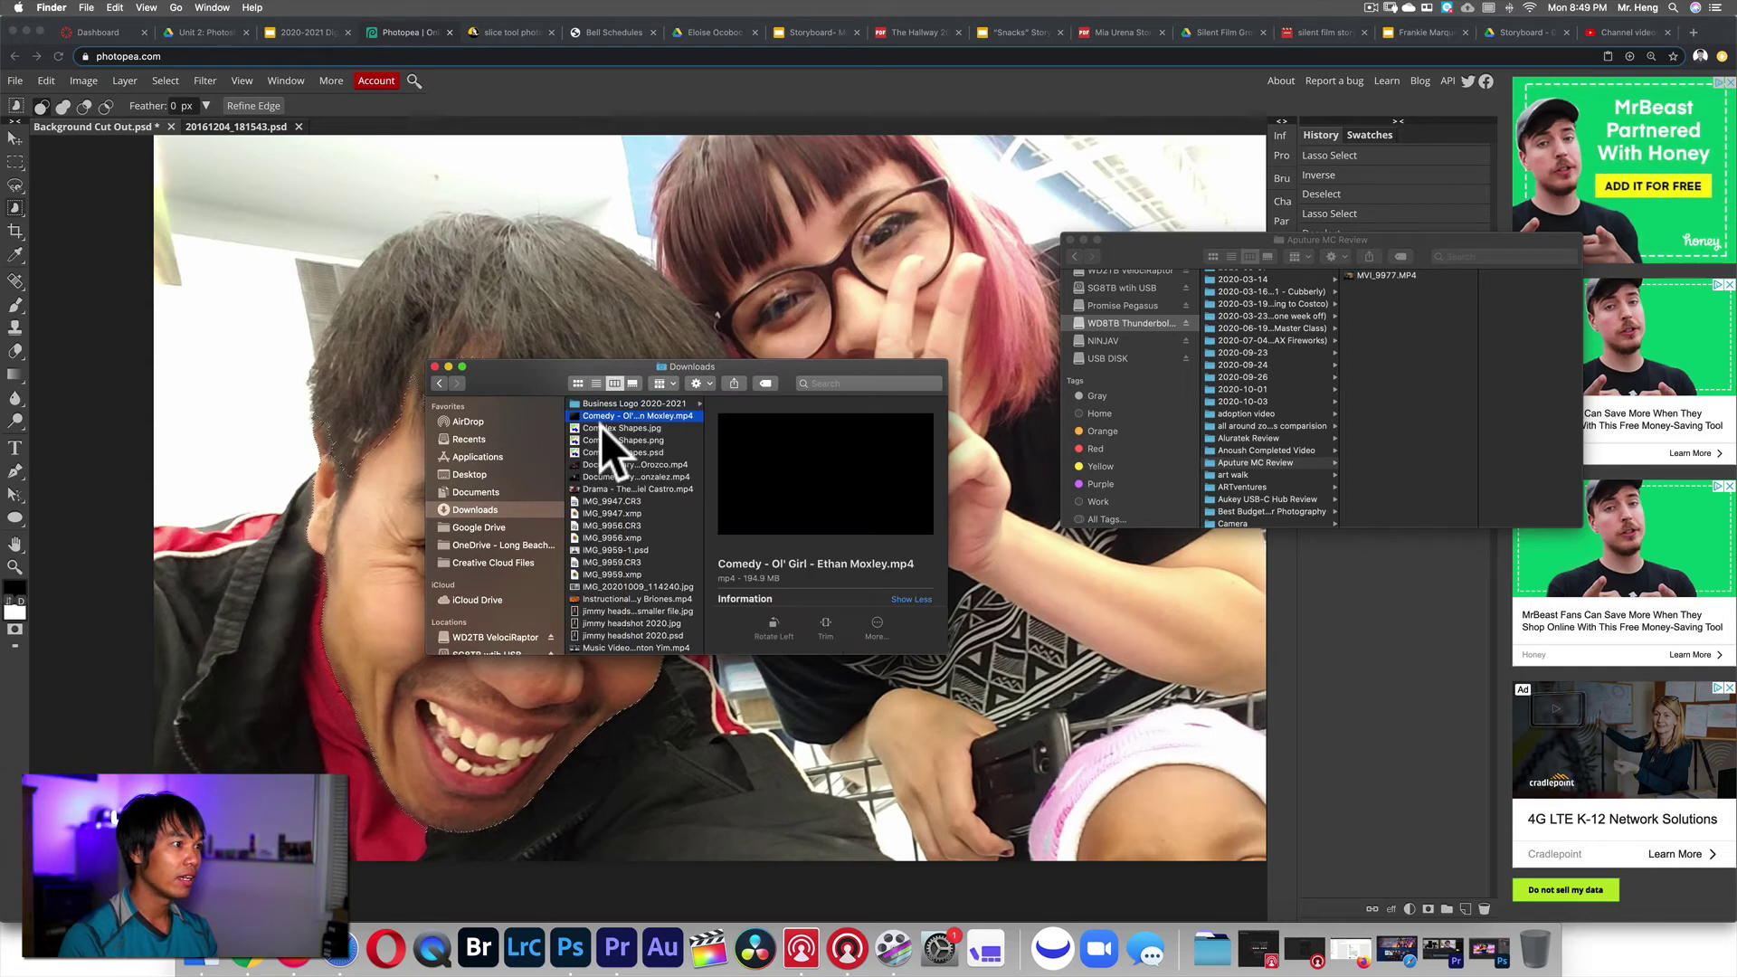
scroll(562, 644, down, 1)
scroll(621, 600, down, 10)
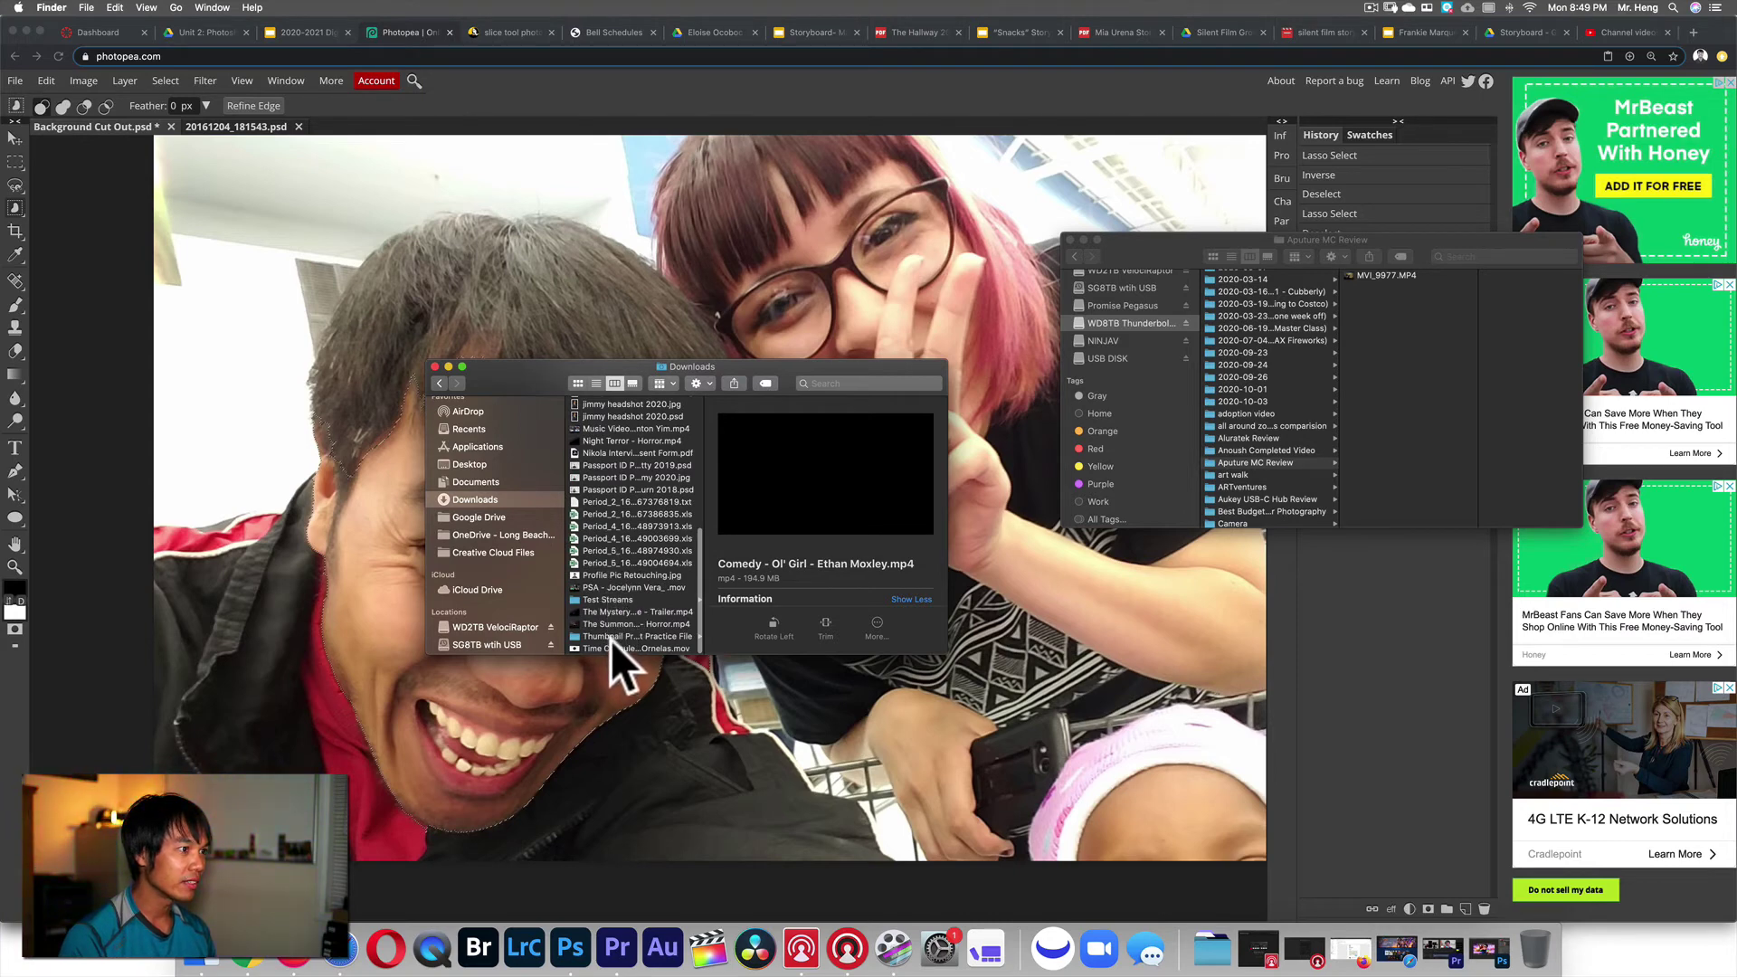
click(611, 636)
click(743, 427)
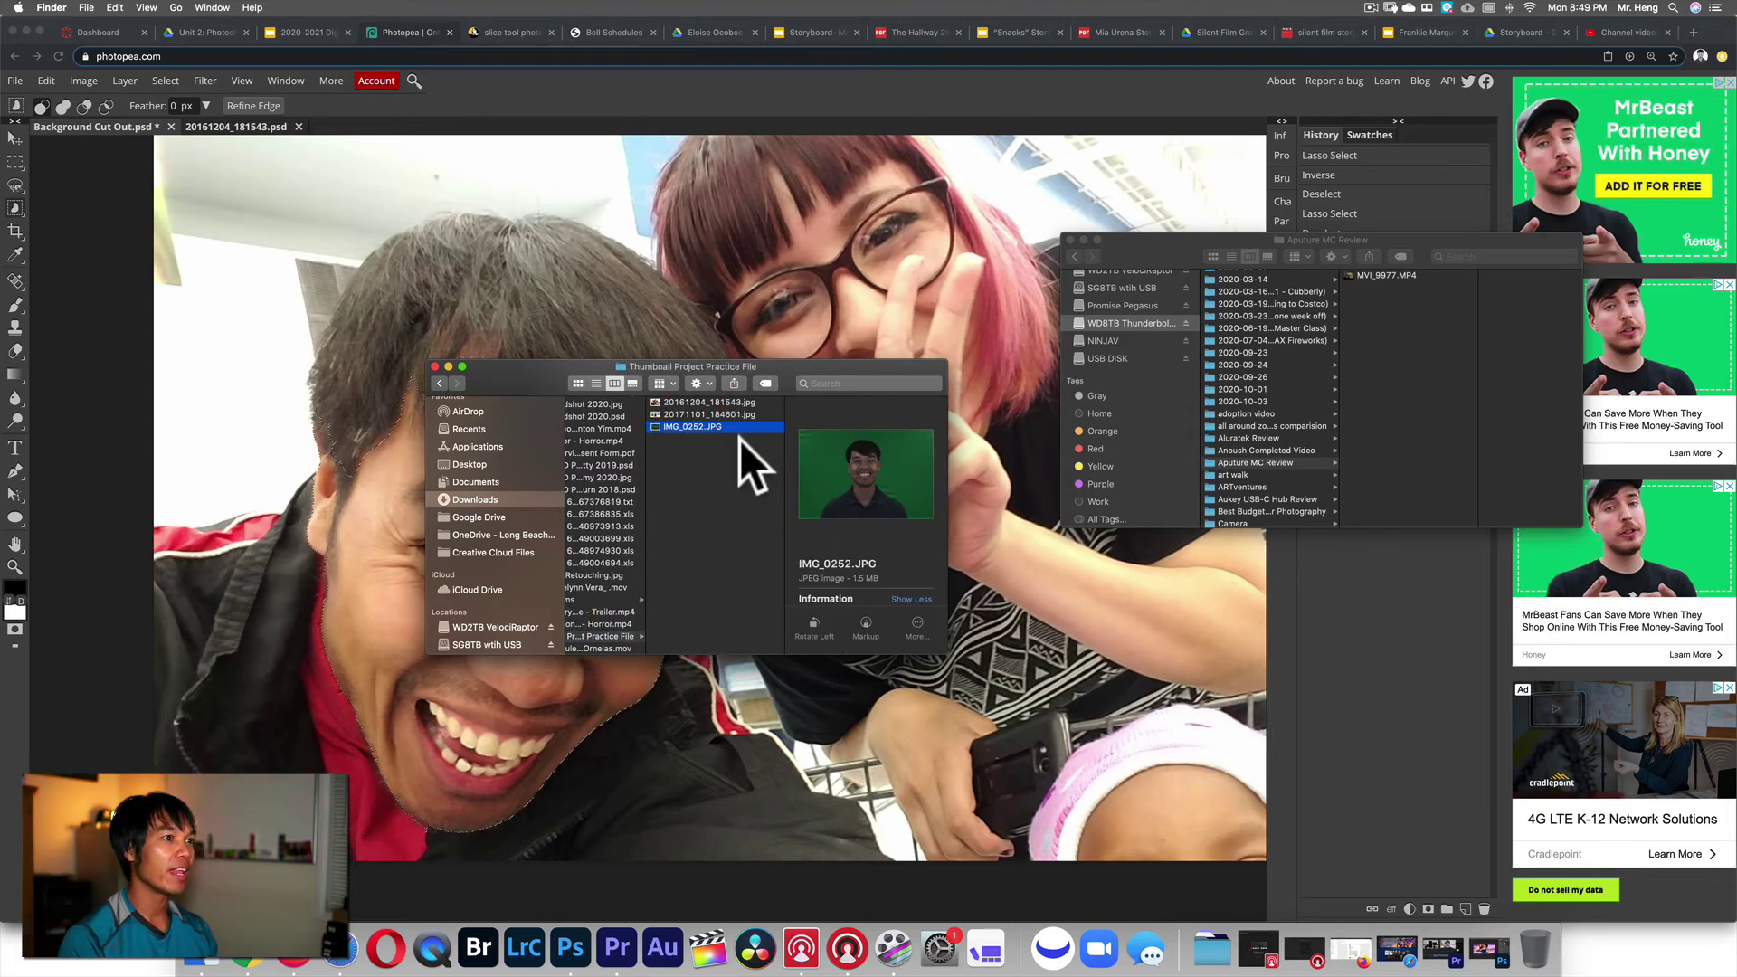
- Preview the green-screen portrait at large size, and close the preview and its Finder window
key(space)
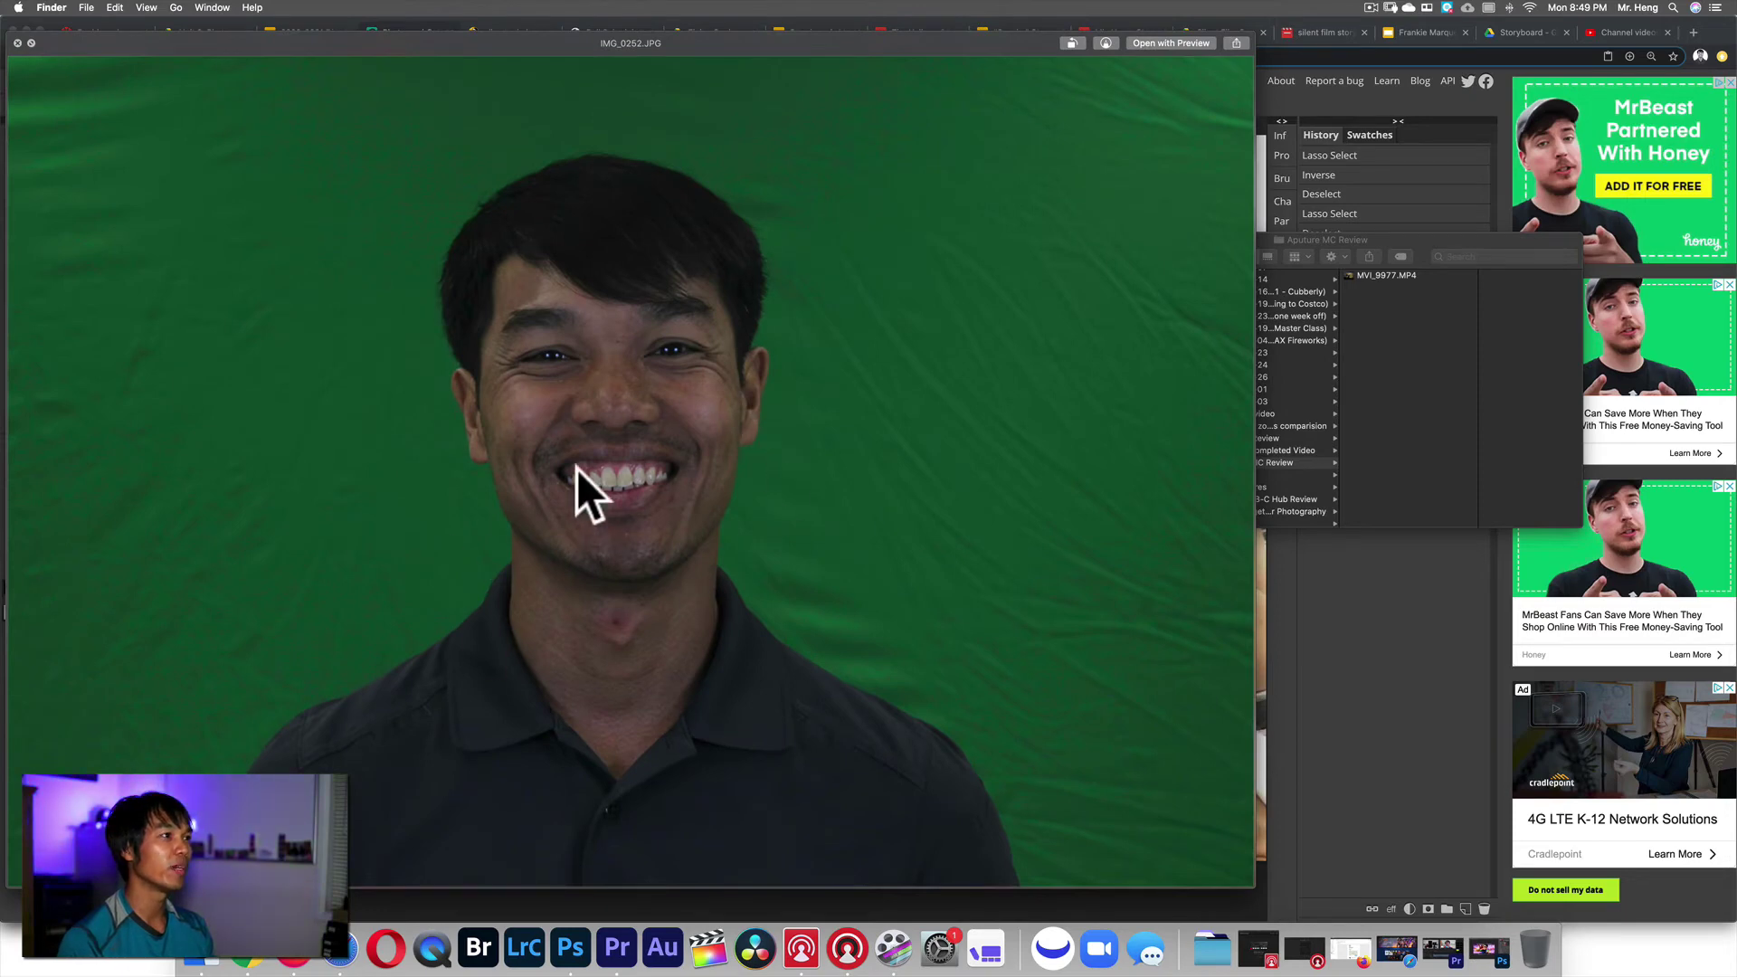
click(18, 43)
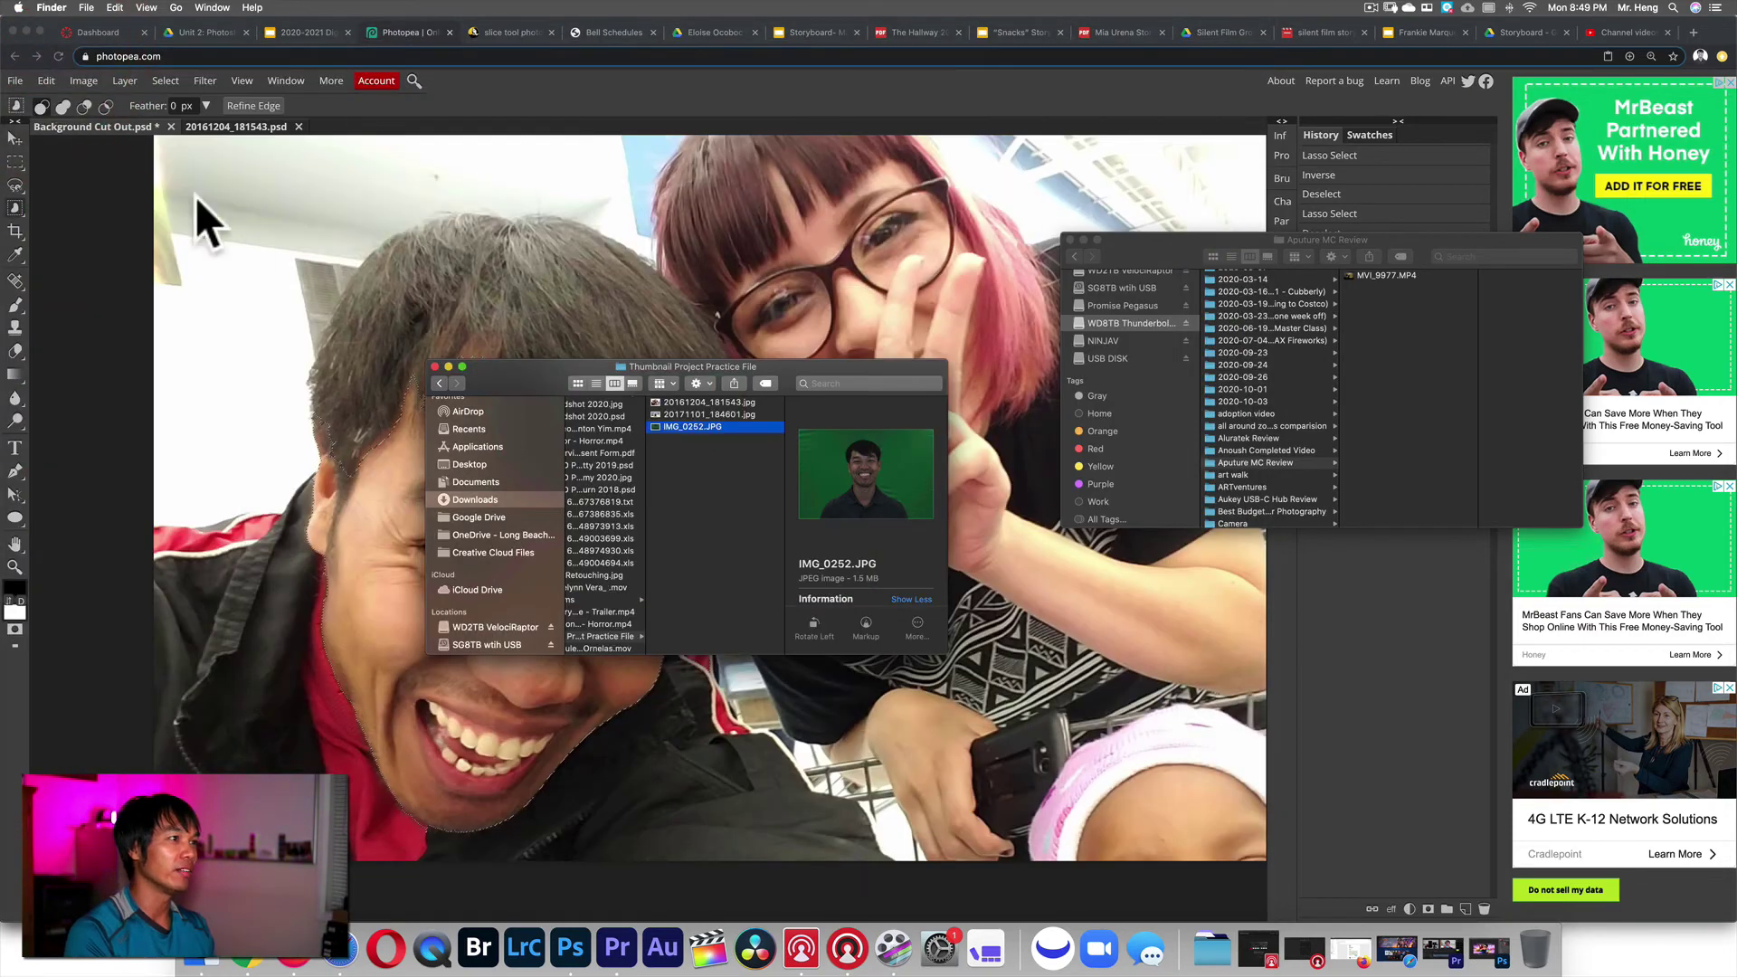
click(436, 367)
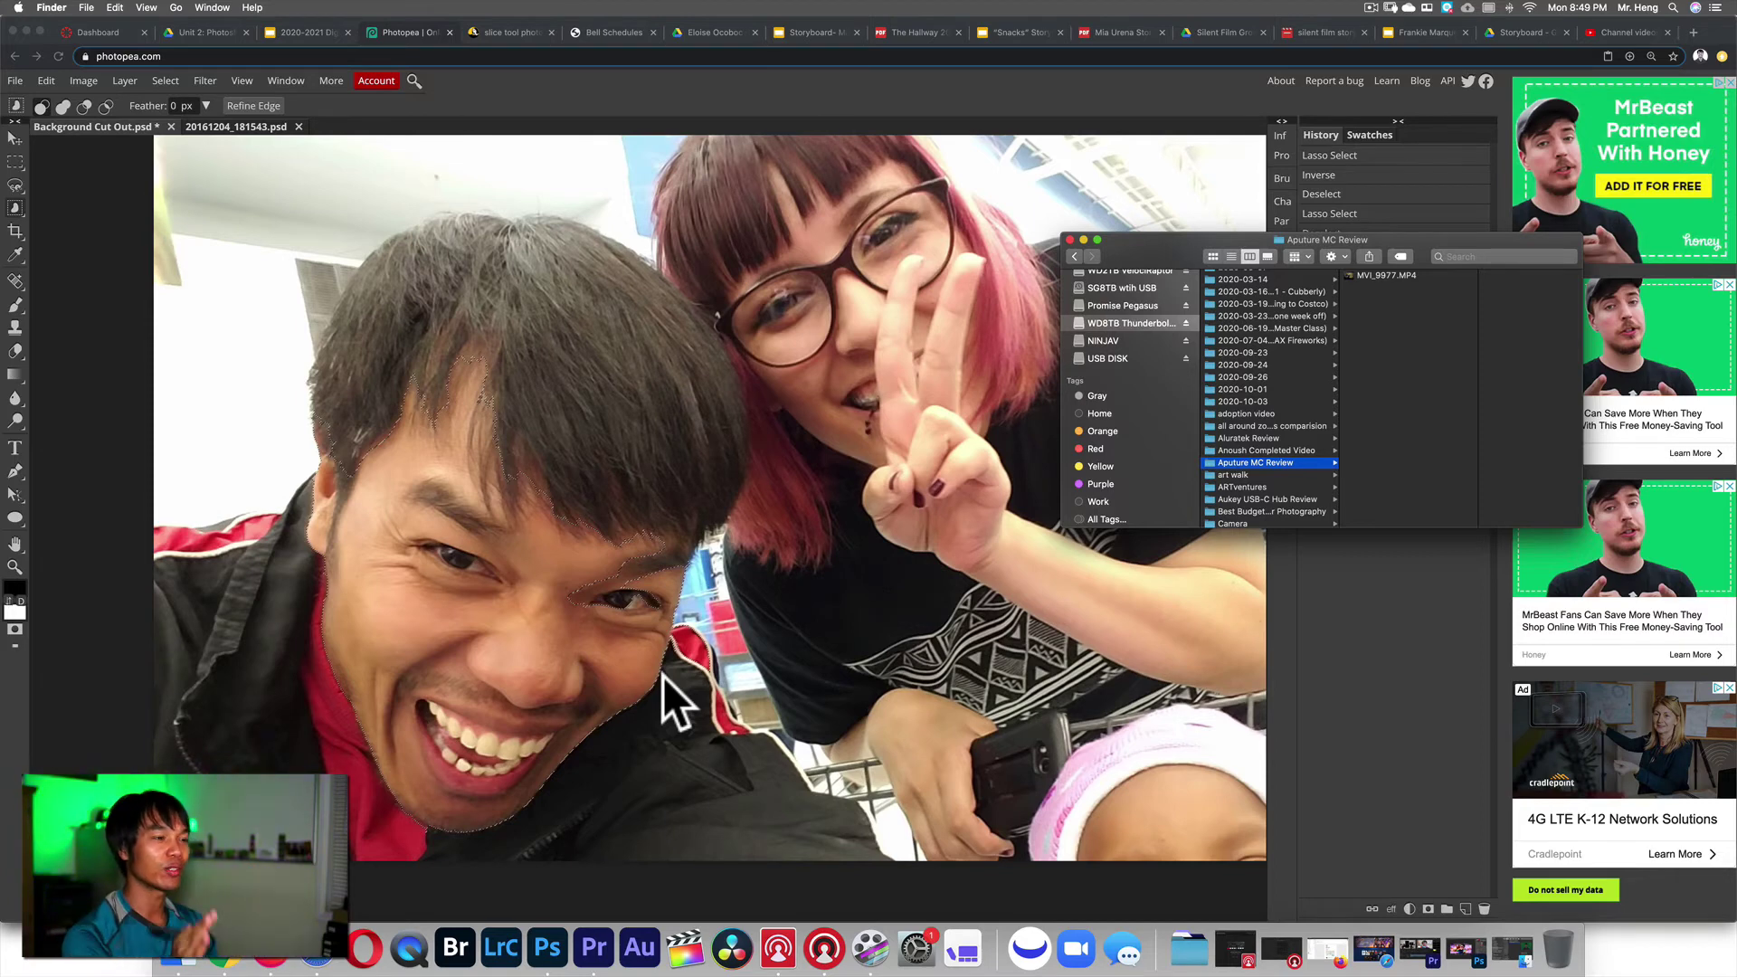
- Return to Photopea, switch to the Quick Selection tool, and brush over the man from his jacket up to his hair
click(18, 210)
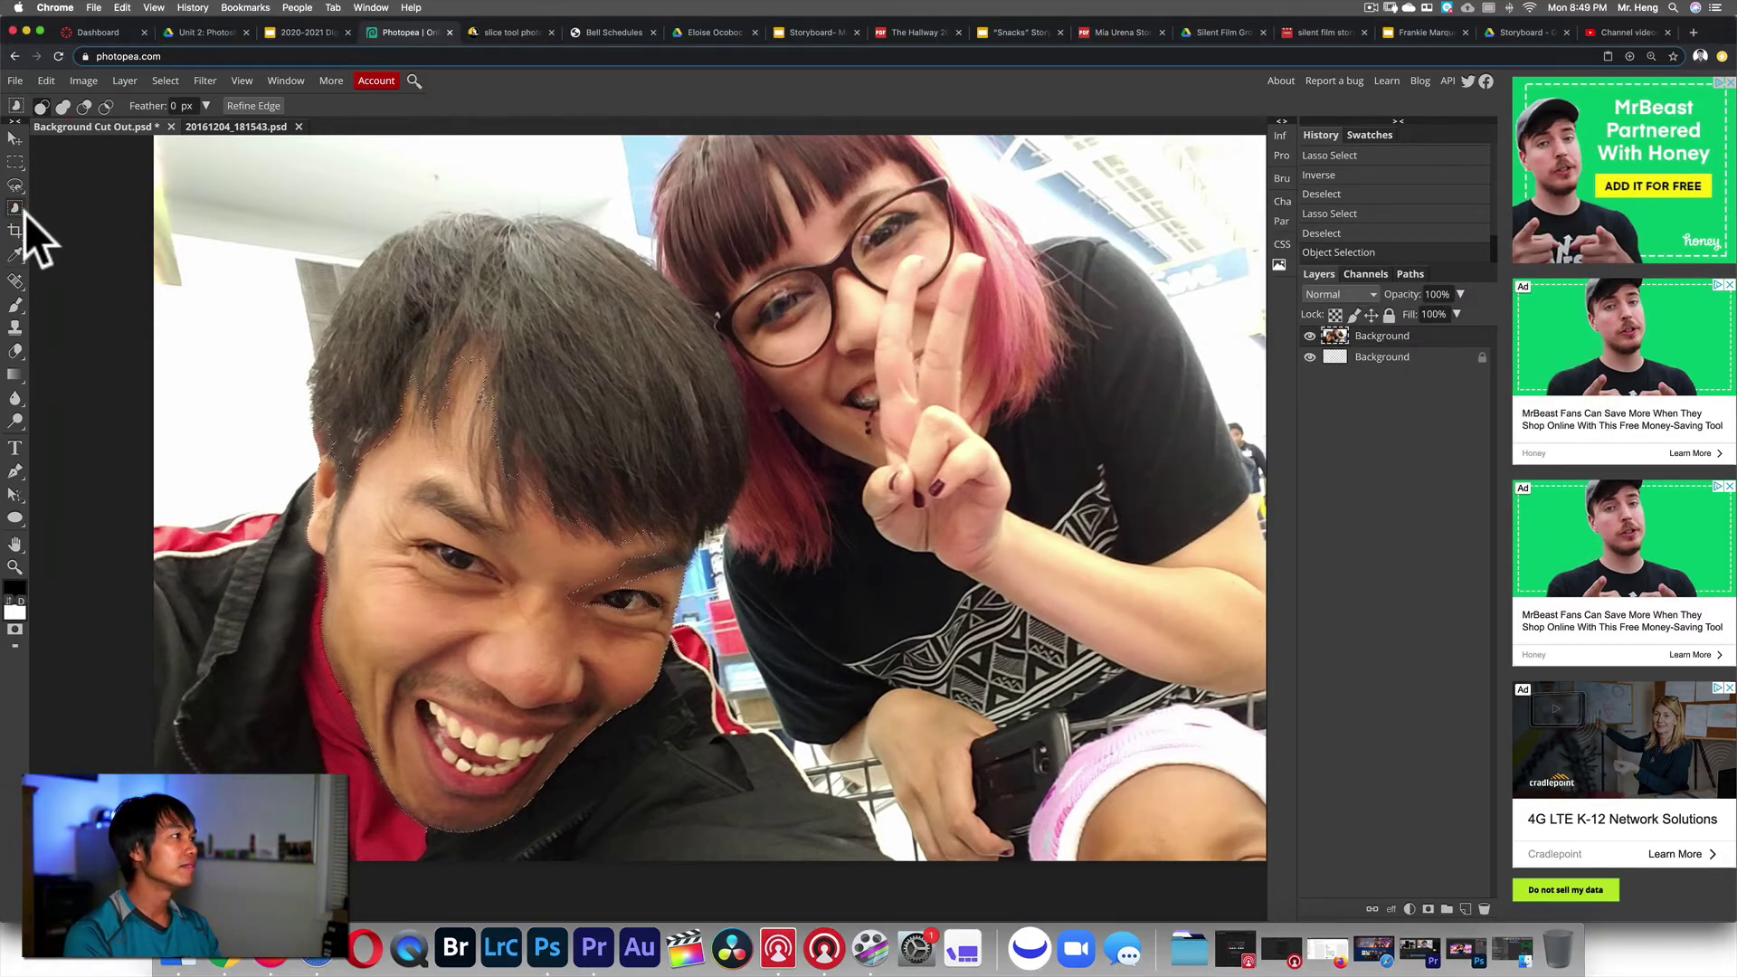
right_click(19, 209)
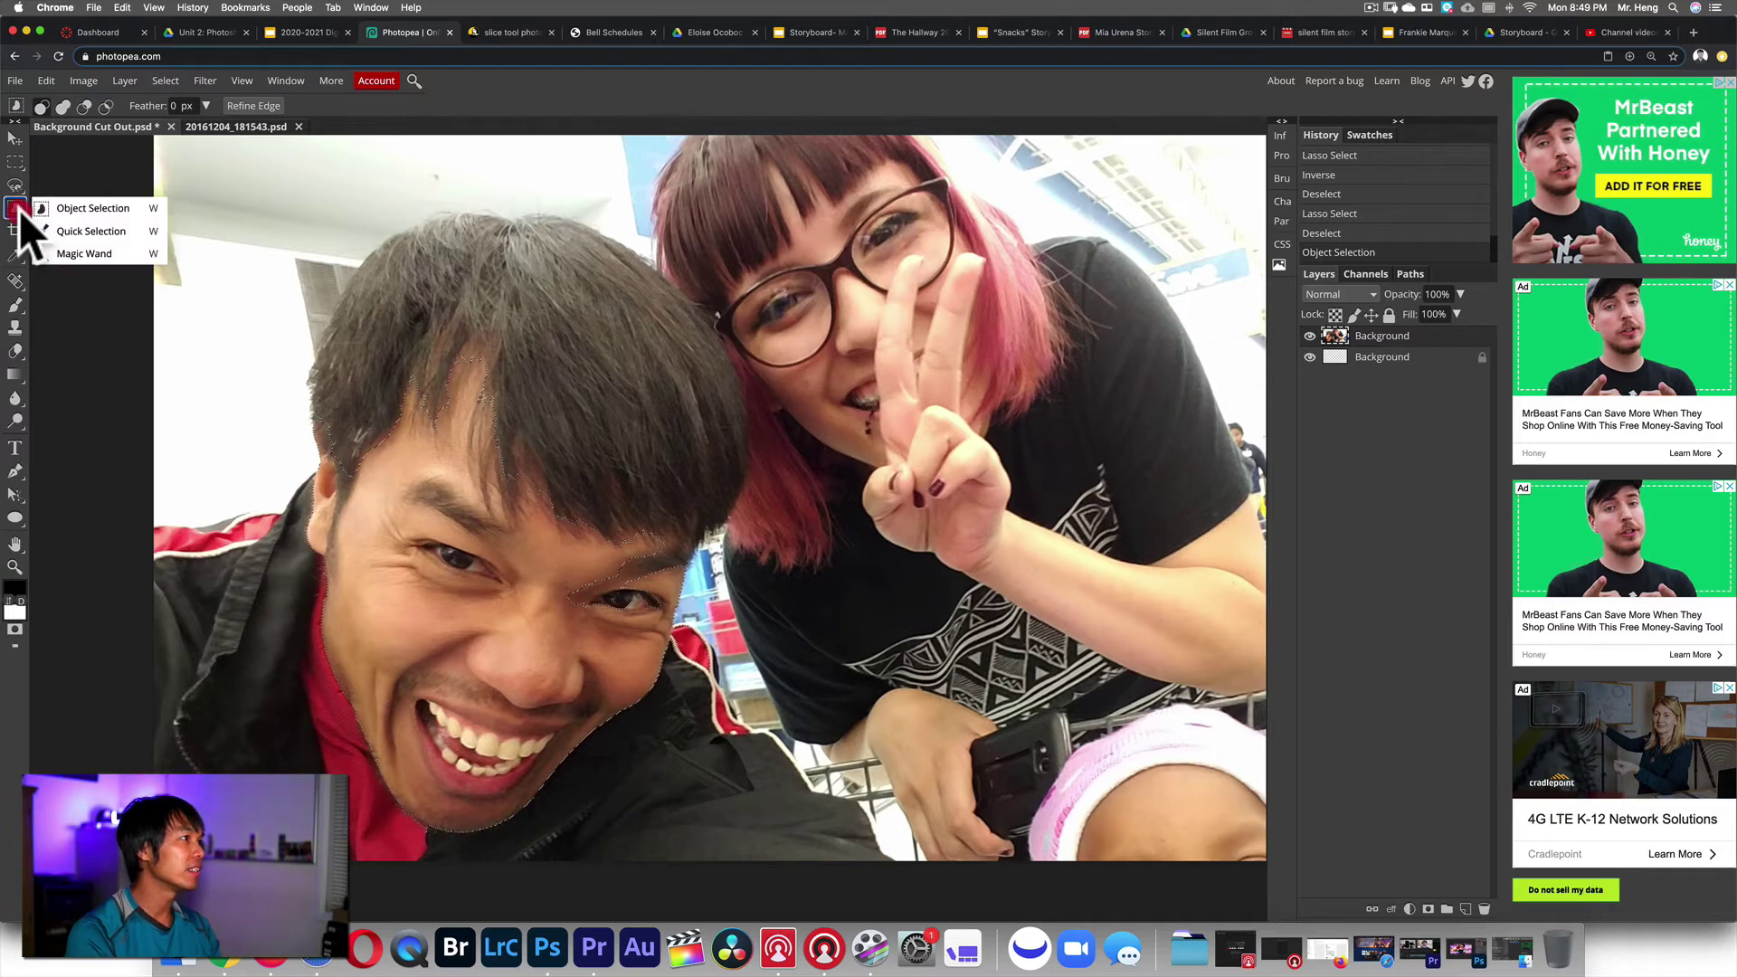
click(84, 226)
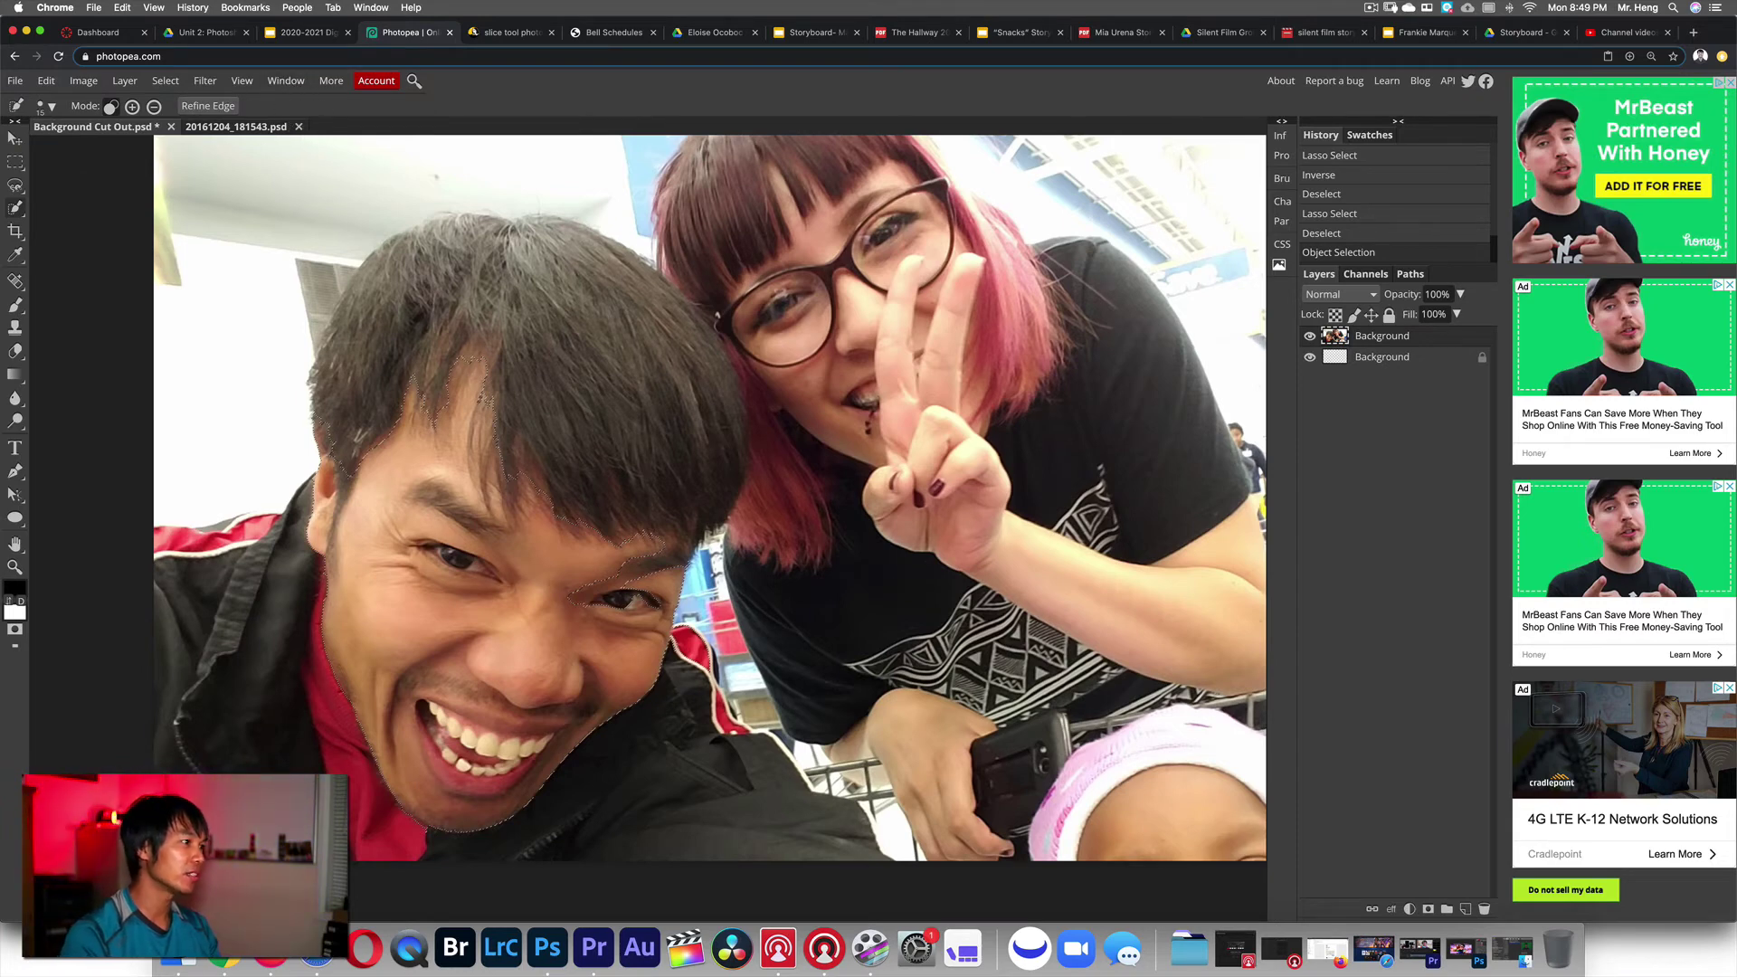
key(ctrl+d)
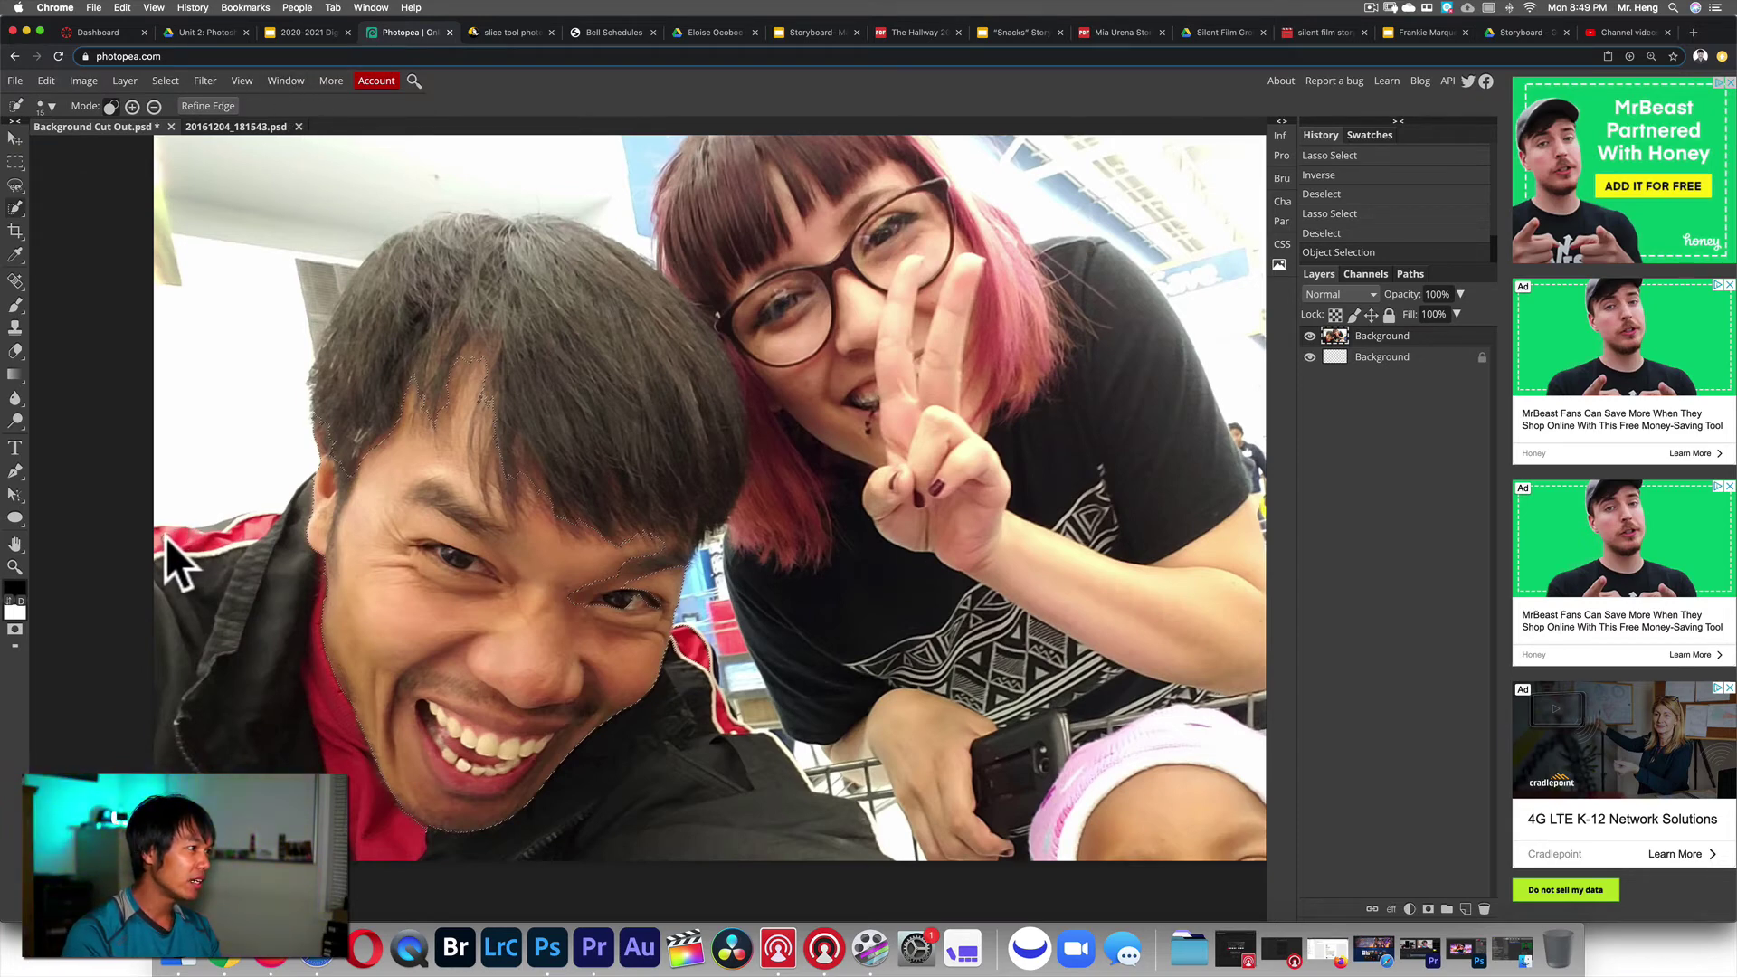
key(ctrl+z)
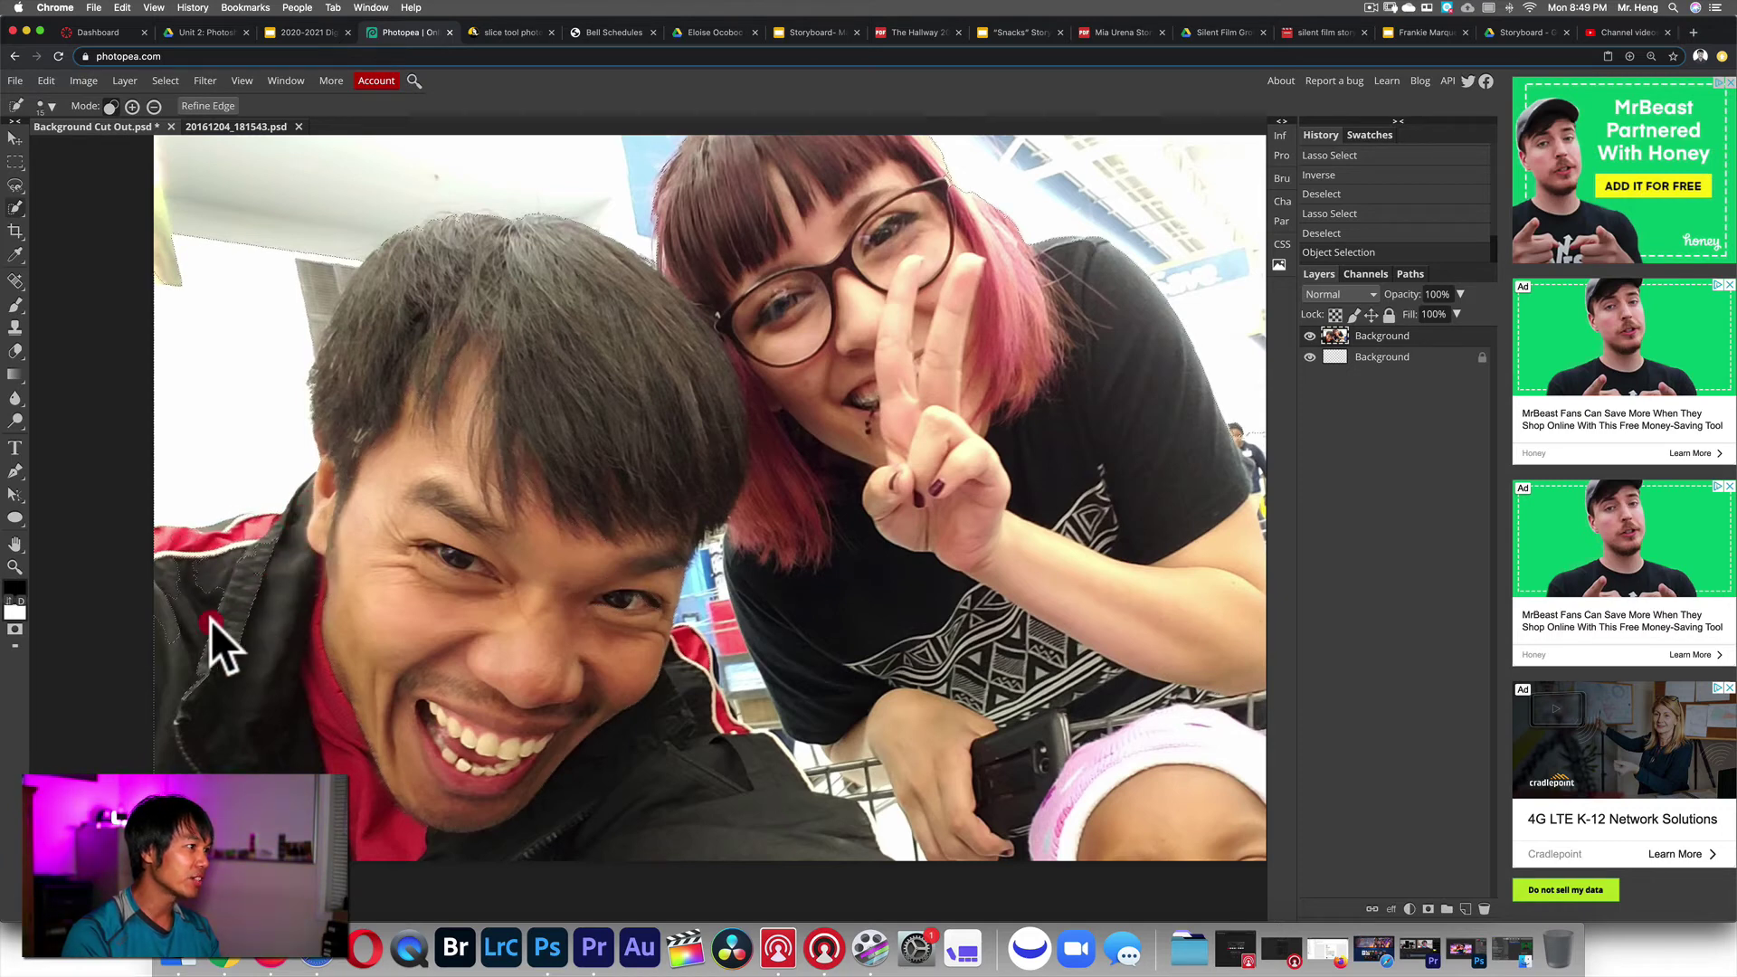
mouse_move(197, 677)
mouse_down()
mouse_move(159, 583)
mouse_move(341, 541)
mouse_move(443, 391)
mouse_move(493, 377)
mouse_move(497, 398)
mouse_up()
- Subtract the background above the man's shoulder and the woman's hair, face and raised fingers from the quick selection
scroll(497, 398, down, 2)
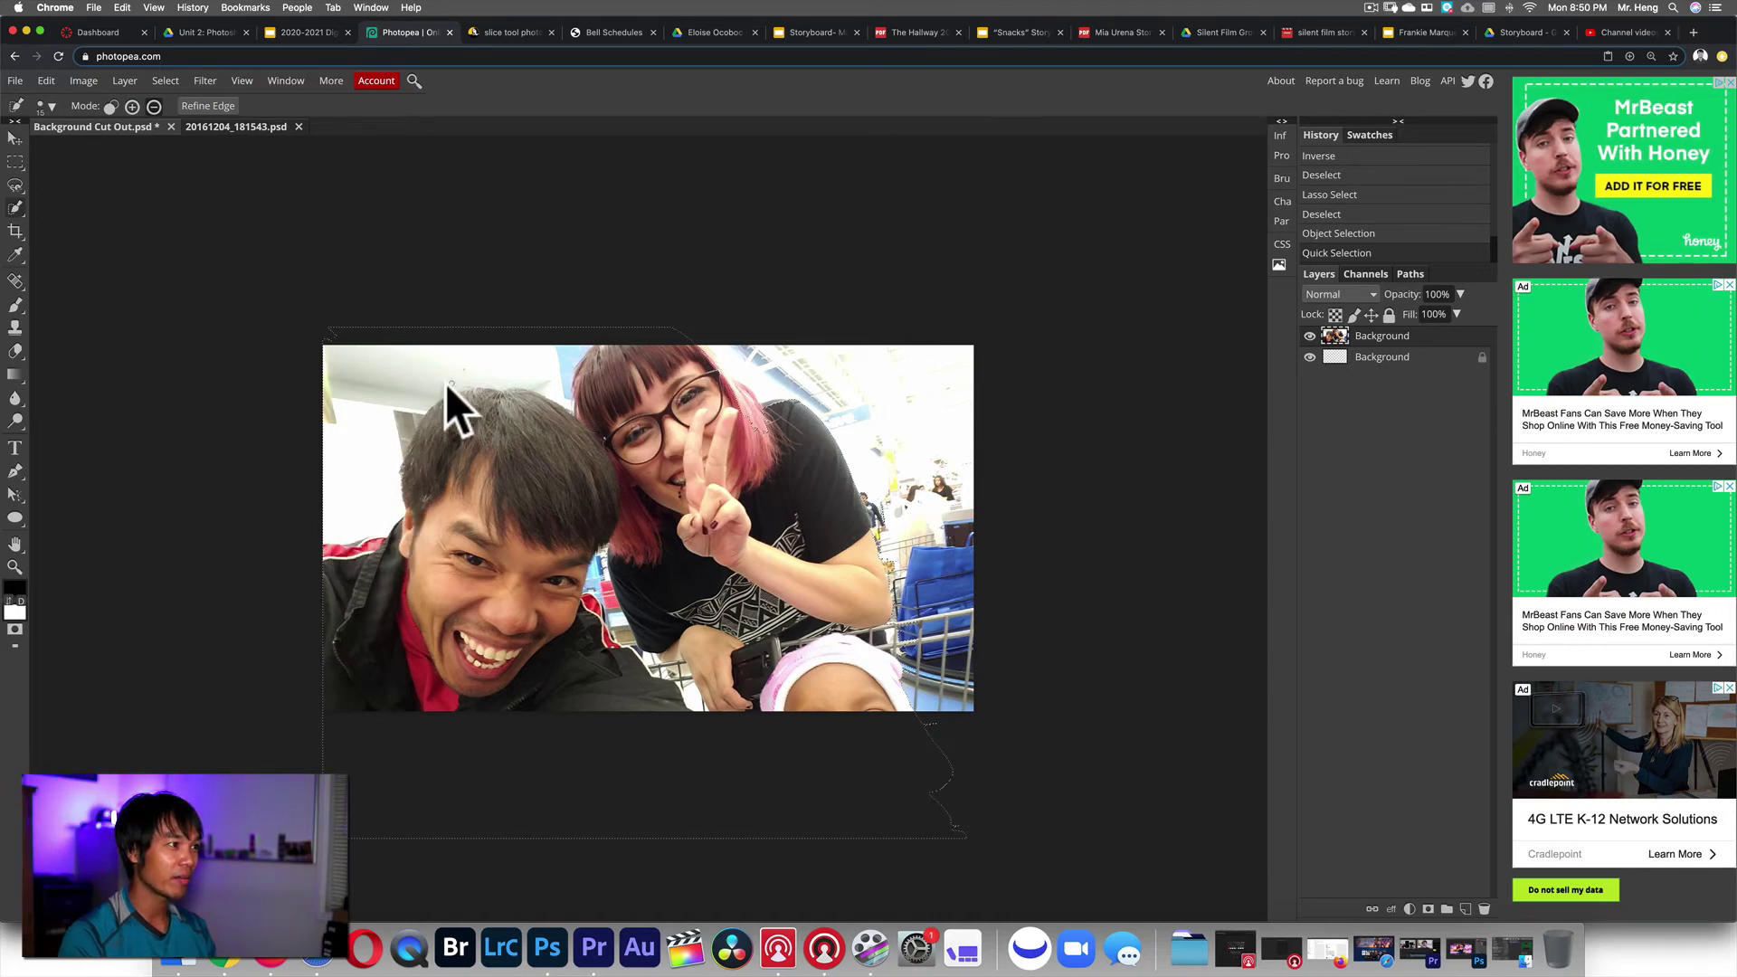
mouse_move(335, 529)
mouse_down()
mouse_move(372, 513)
mouse_move(378, 529)
mouse_up()
click(373, 528)
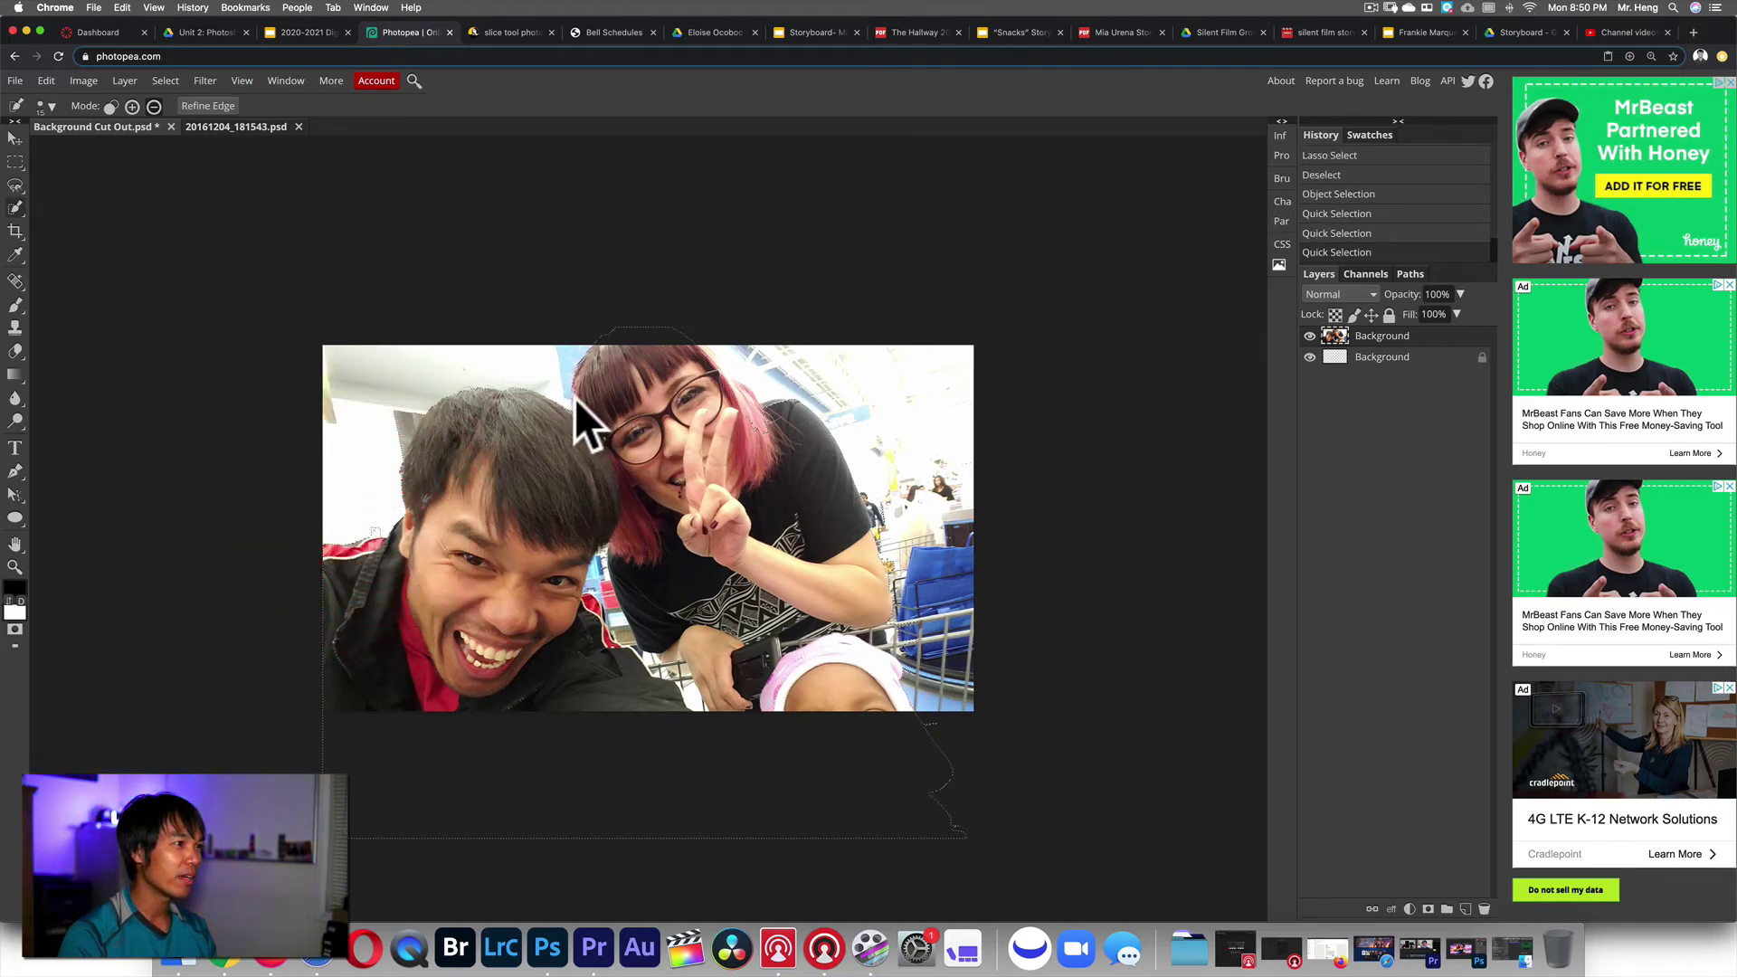
mouse_move(588, 415)
mouse_down()
mouse_move(617, 440)
mouse_move(633, 511)
mouse_up()
mouse_move(678, 404)
mouse_down()
mouse_move(665, 524)
mouse_move(713, 420)
mouse_up()
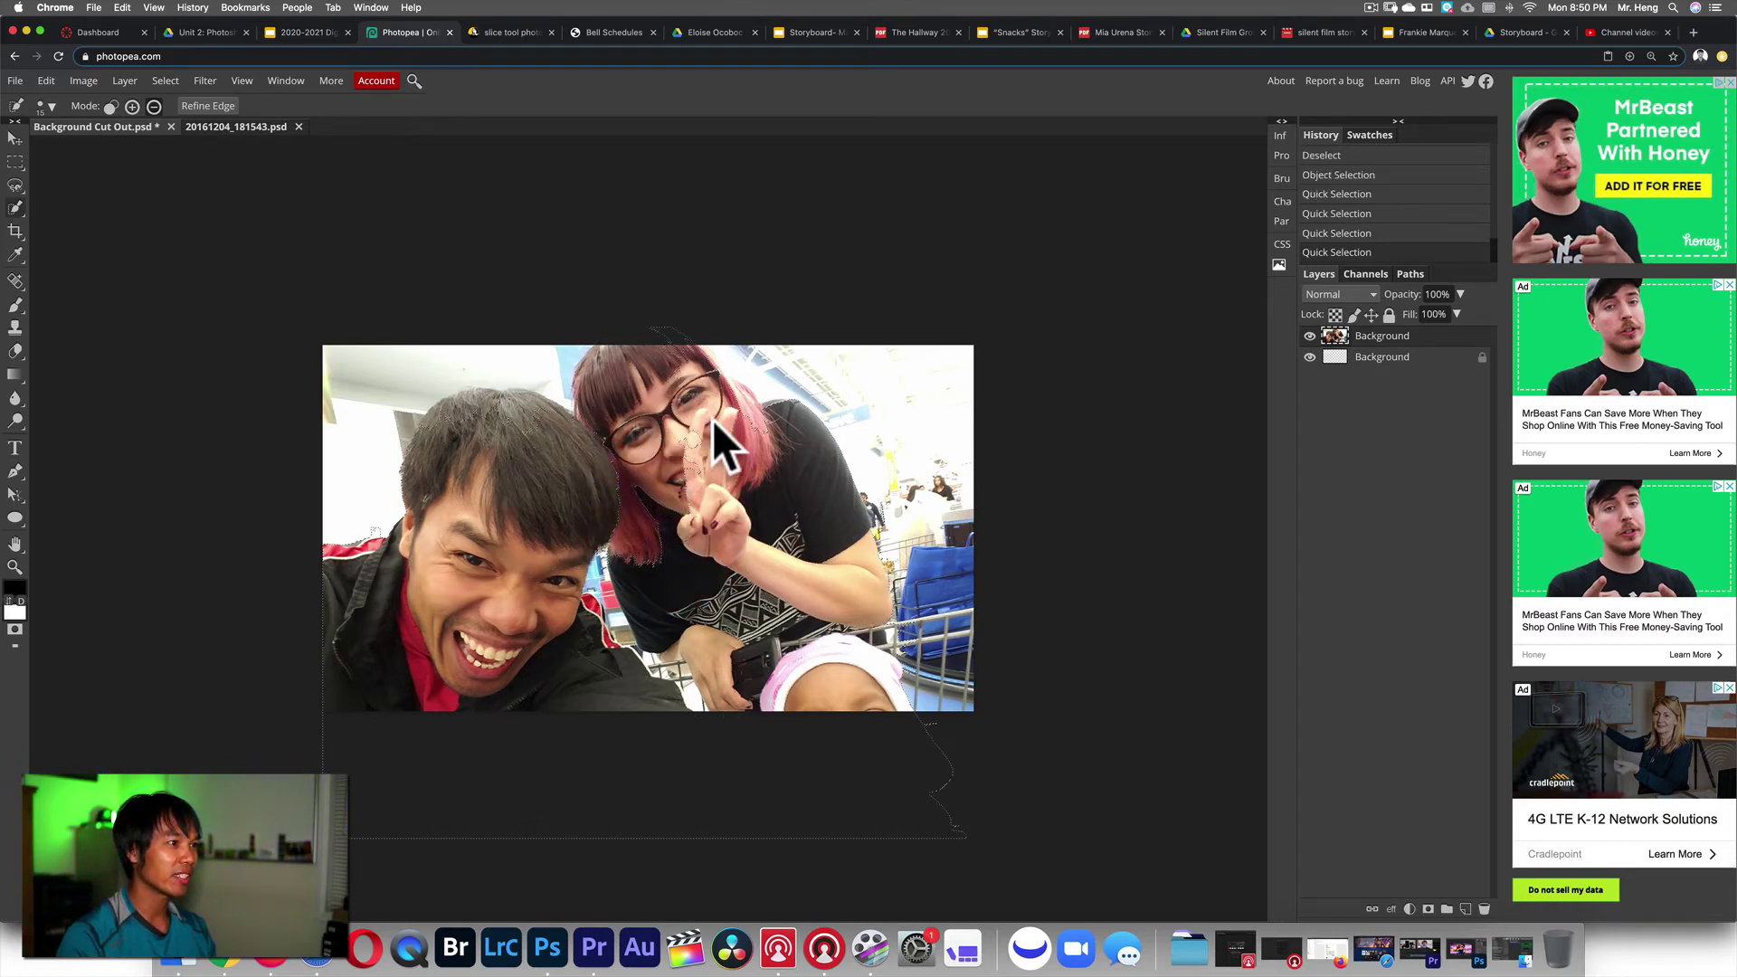
click(707, 464)
- Add the man's face, hair and the jacket area beside his chin to the quick selection
drag(583, 556, 570, 563)
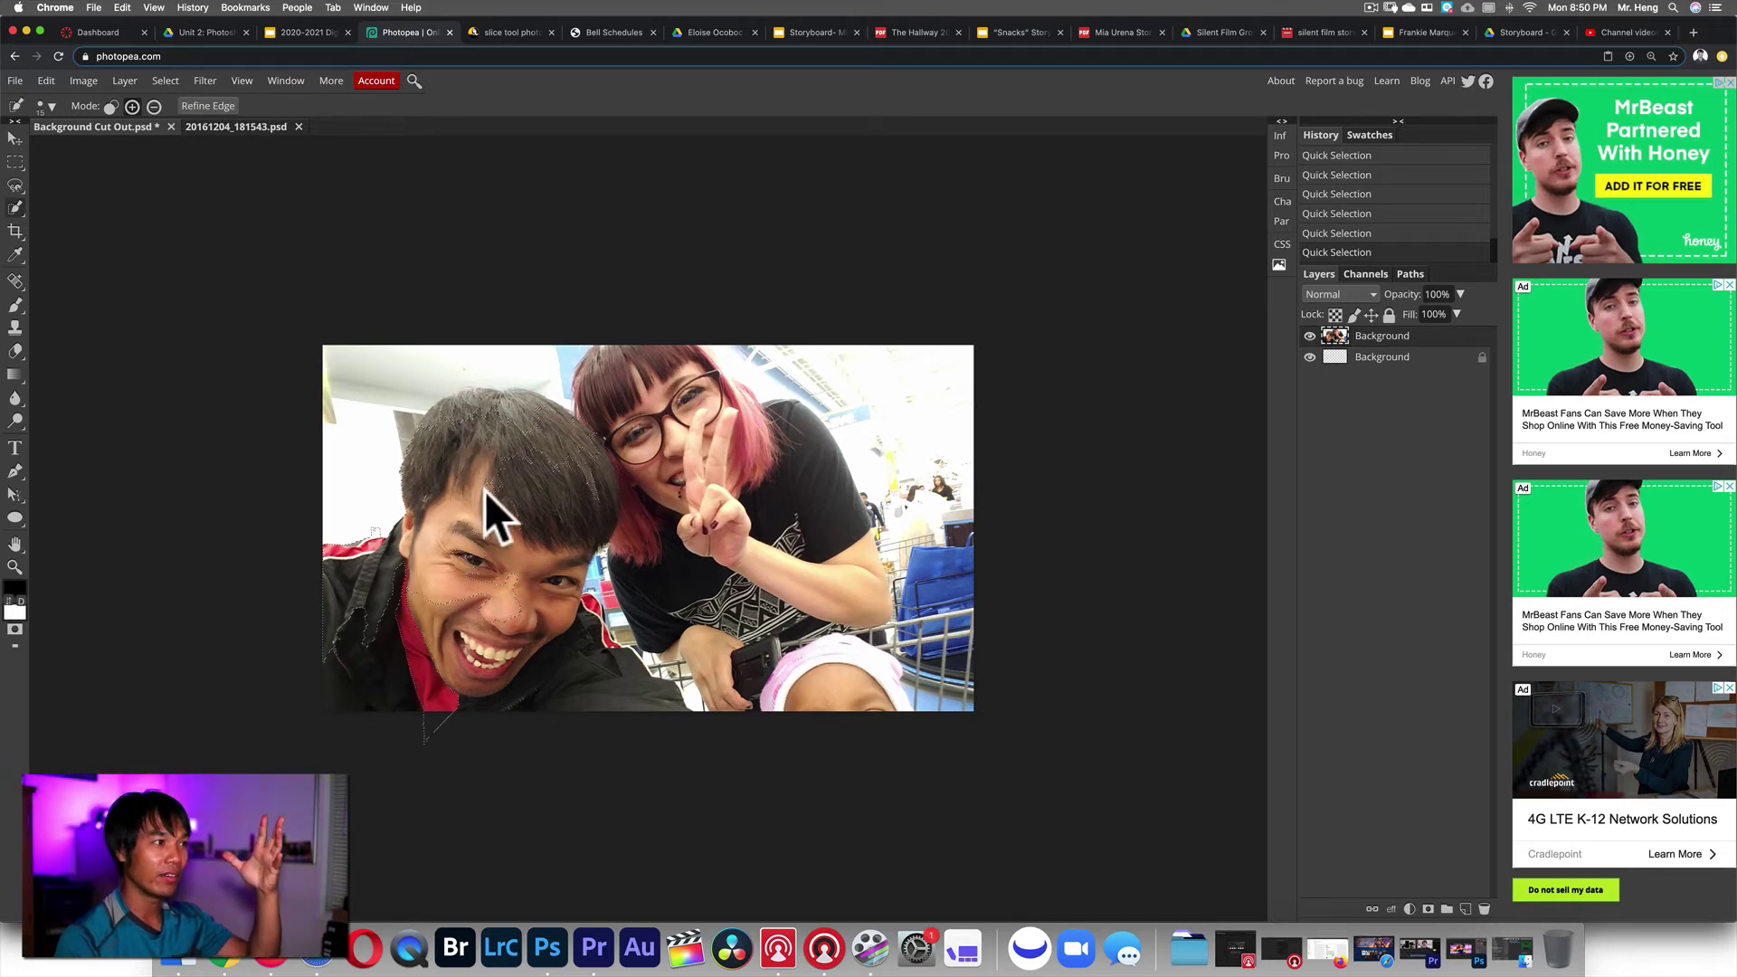
click(466, 411)
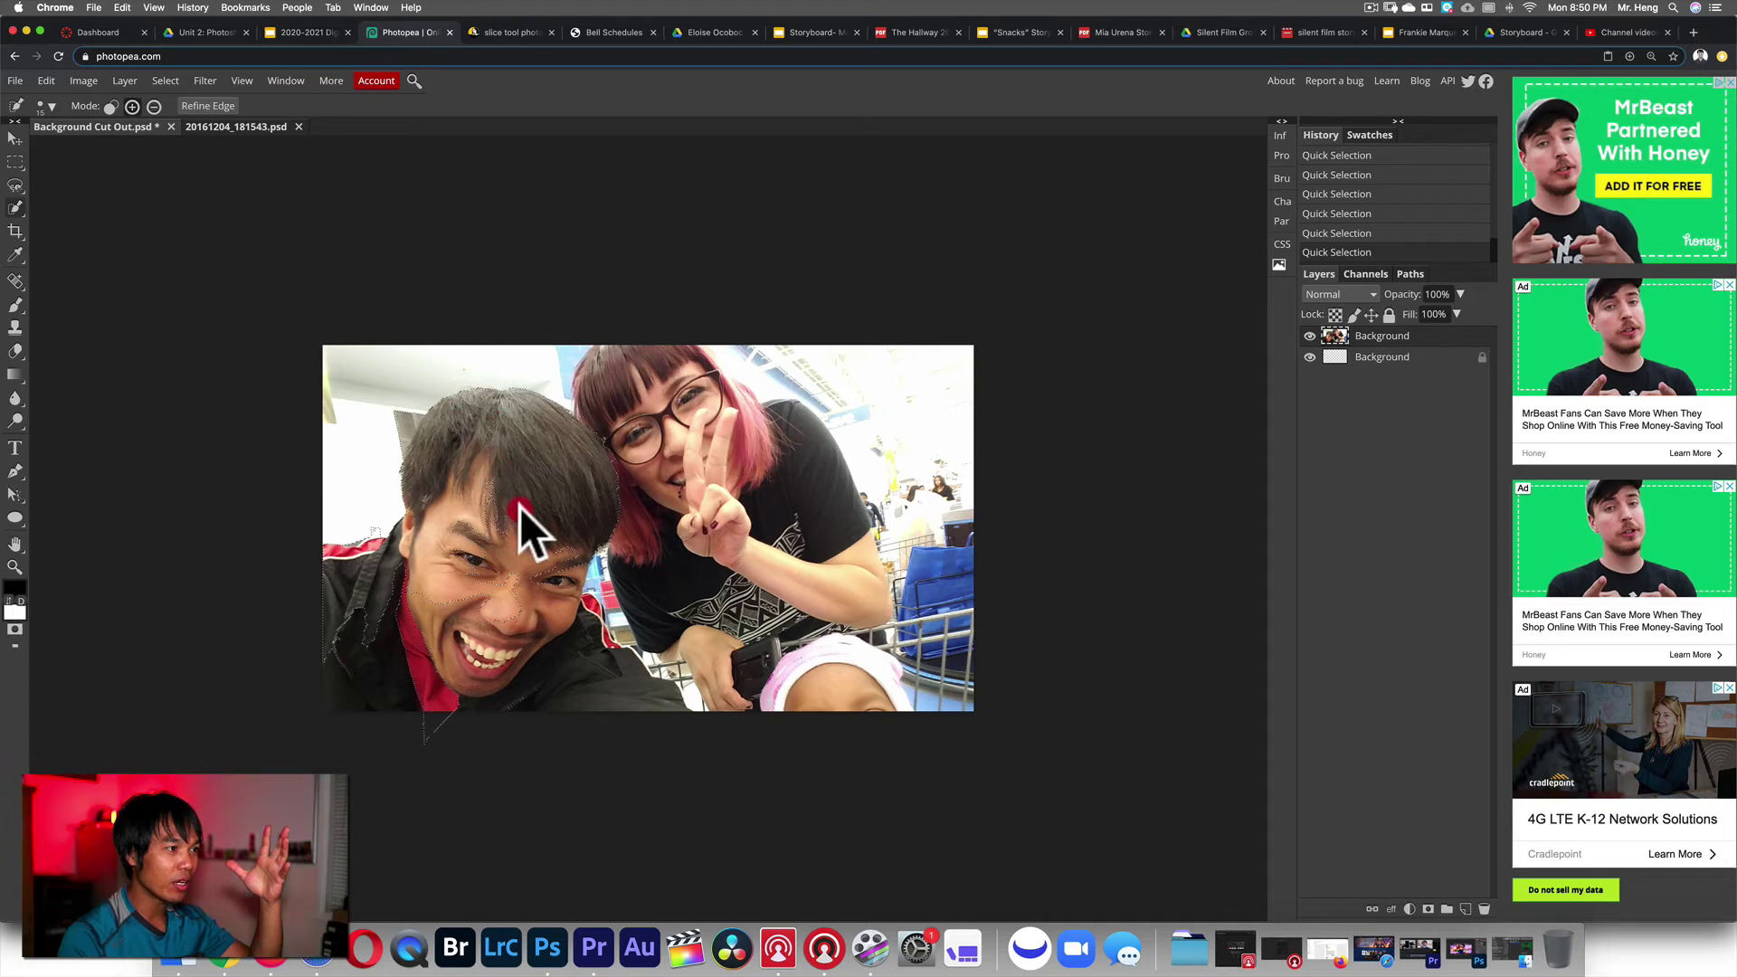
drag(493, 527, 571, 556)
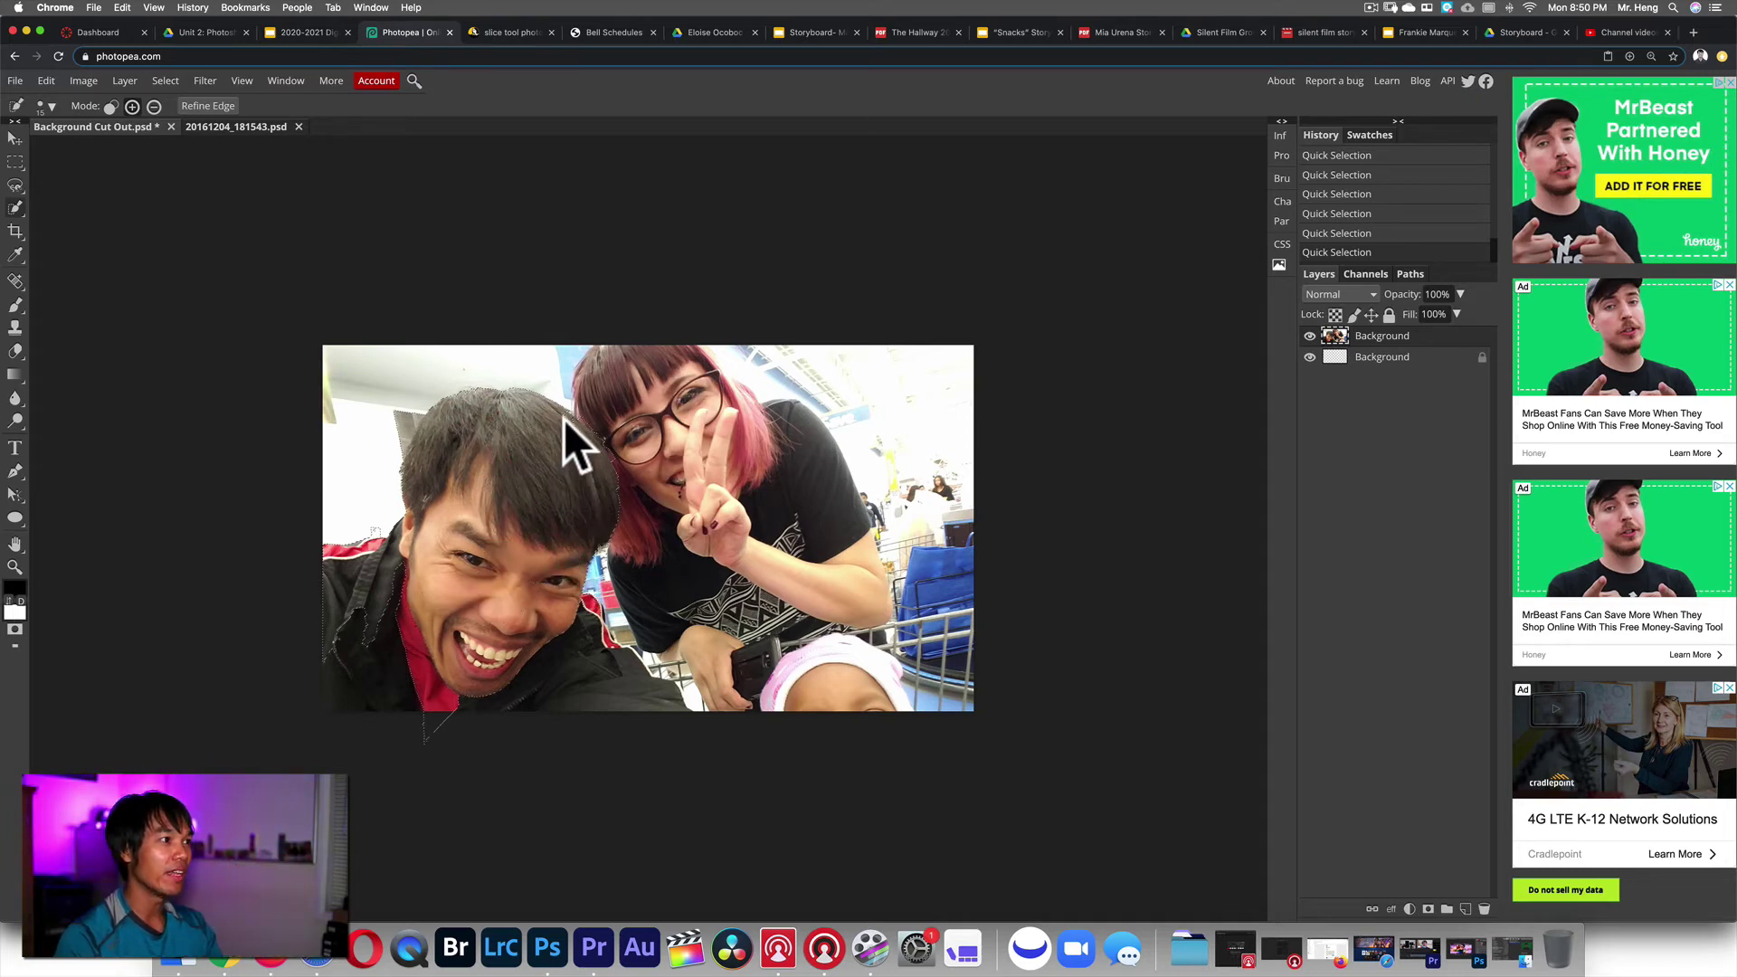
click(571, 555)
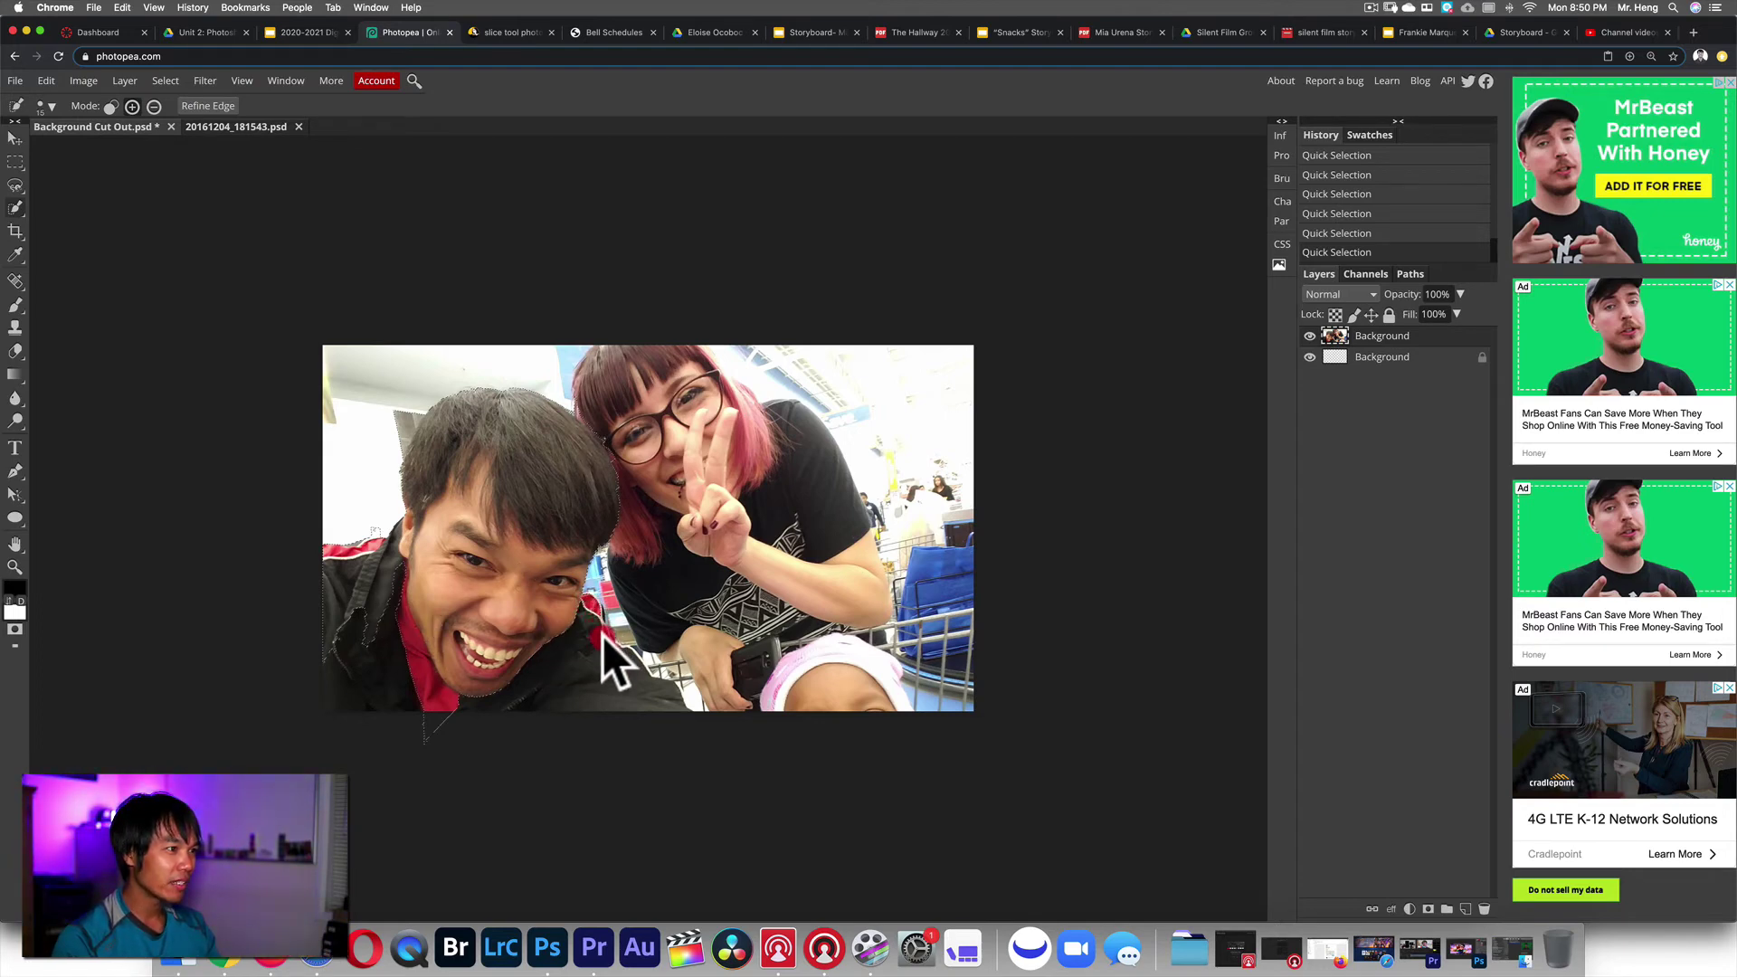
click(616, 662)
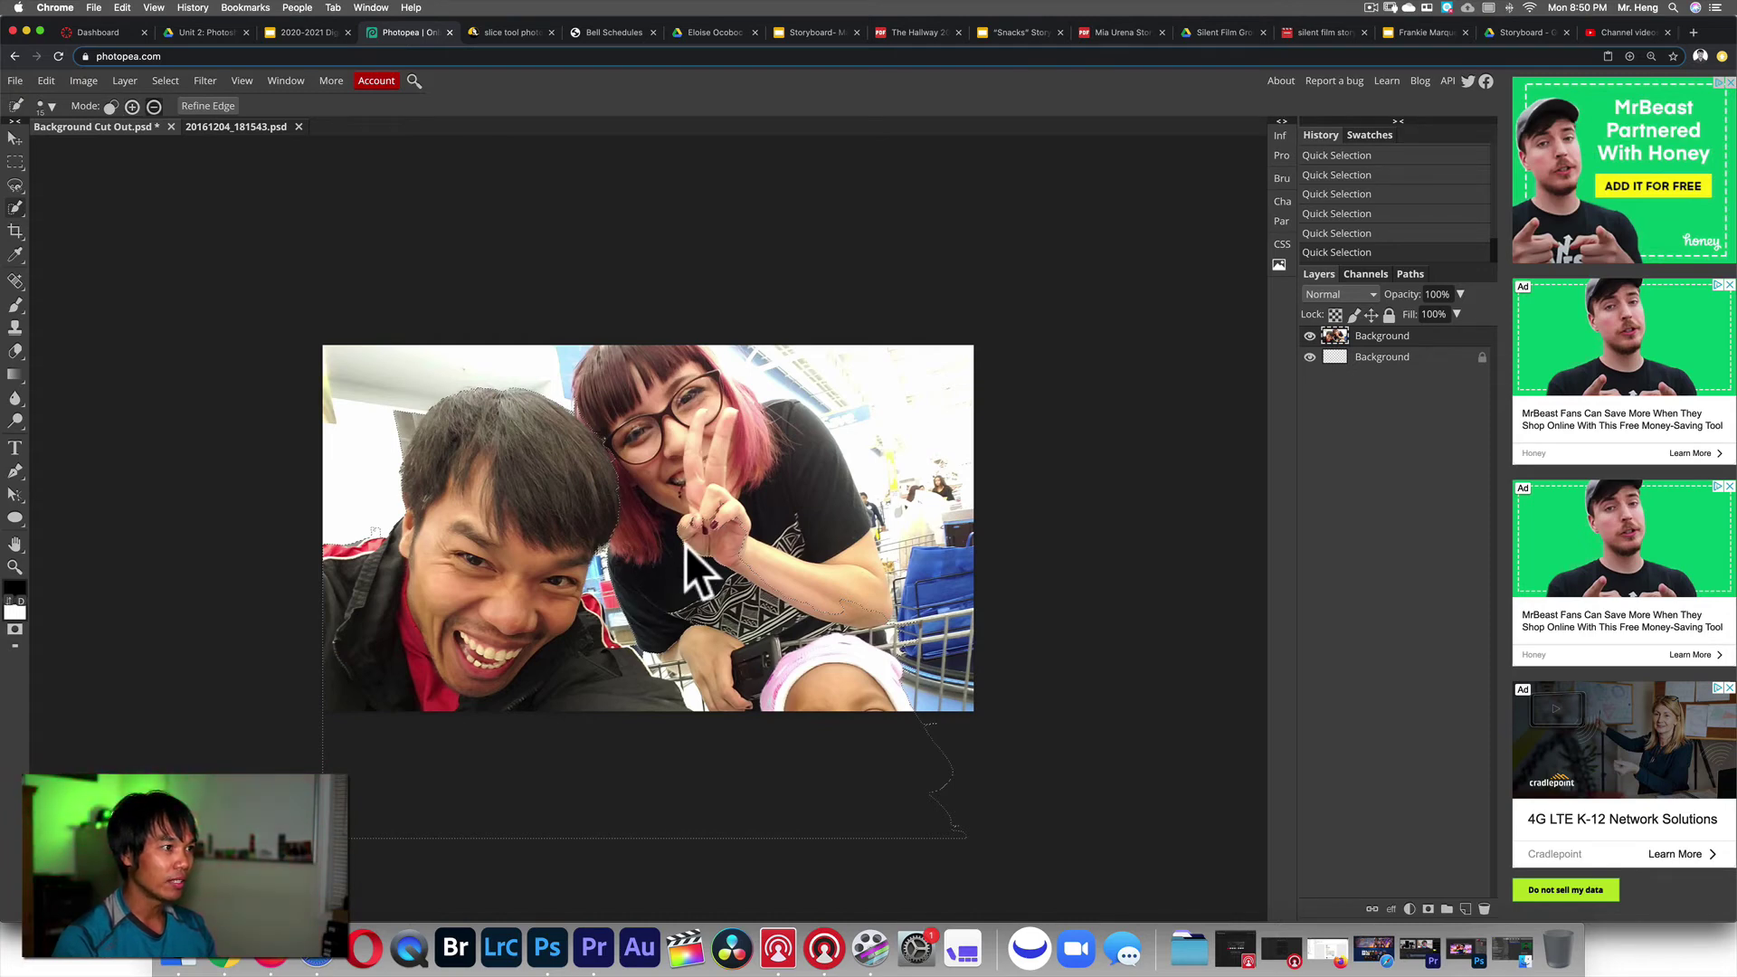
- Subtract the woman's raised hand and shirt from the quick selection, and brush over the man's face to add it
drag(705, 540, 704, 445)
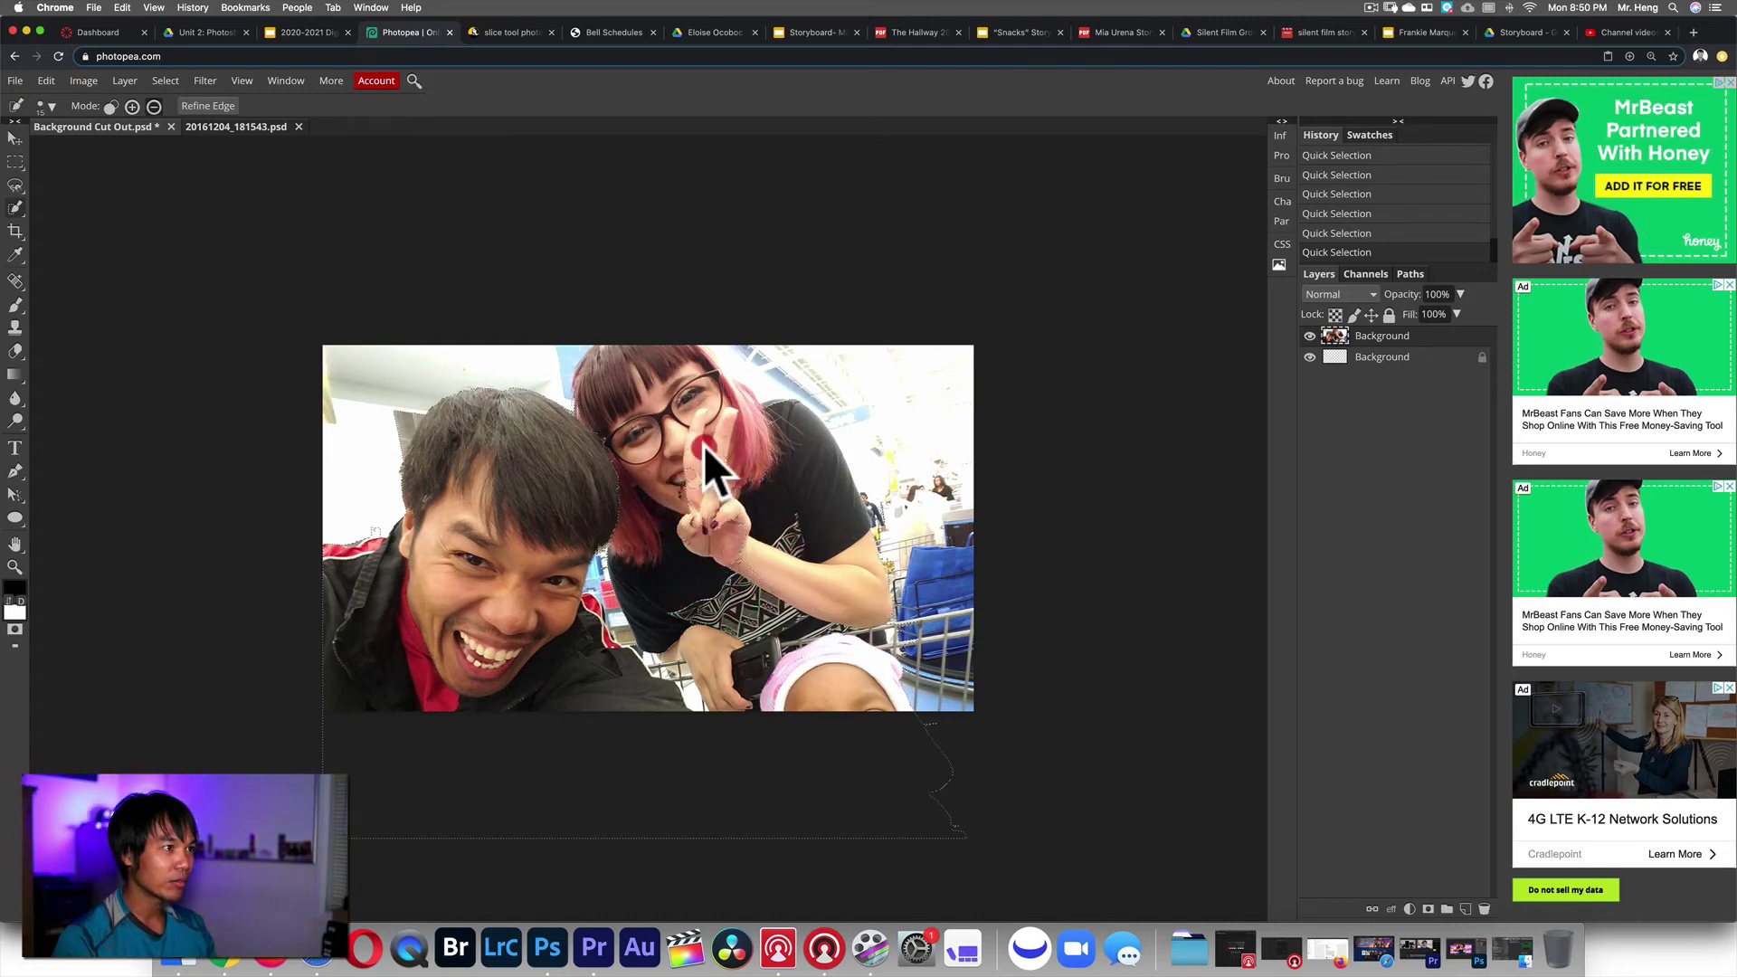
mouse_move(686, 503)
mouse_down()
mouse_move(818, 465)
mouse_move(760, 530)
mouse_move(802, 620)
mouse_move(765, 621)
mouse_up()
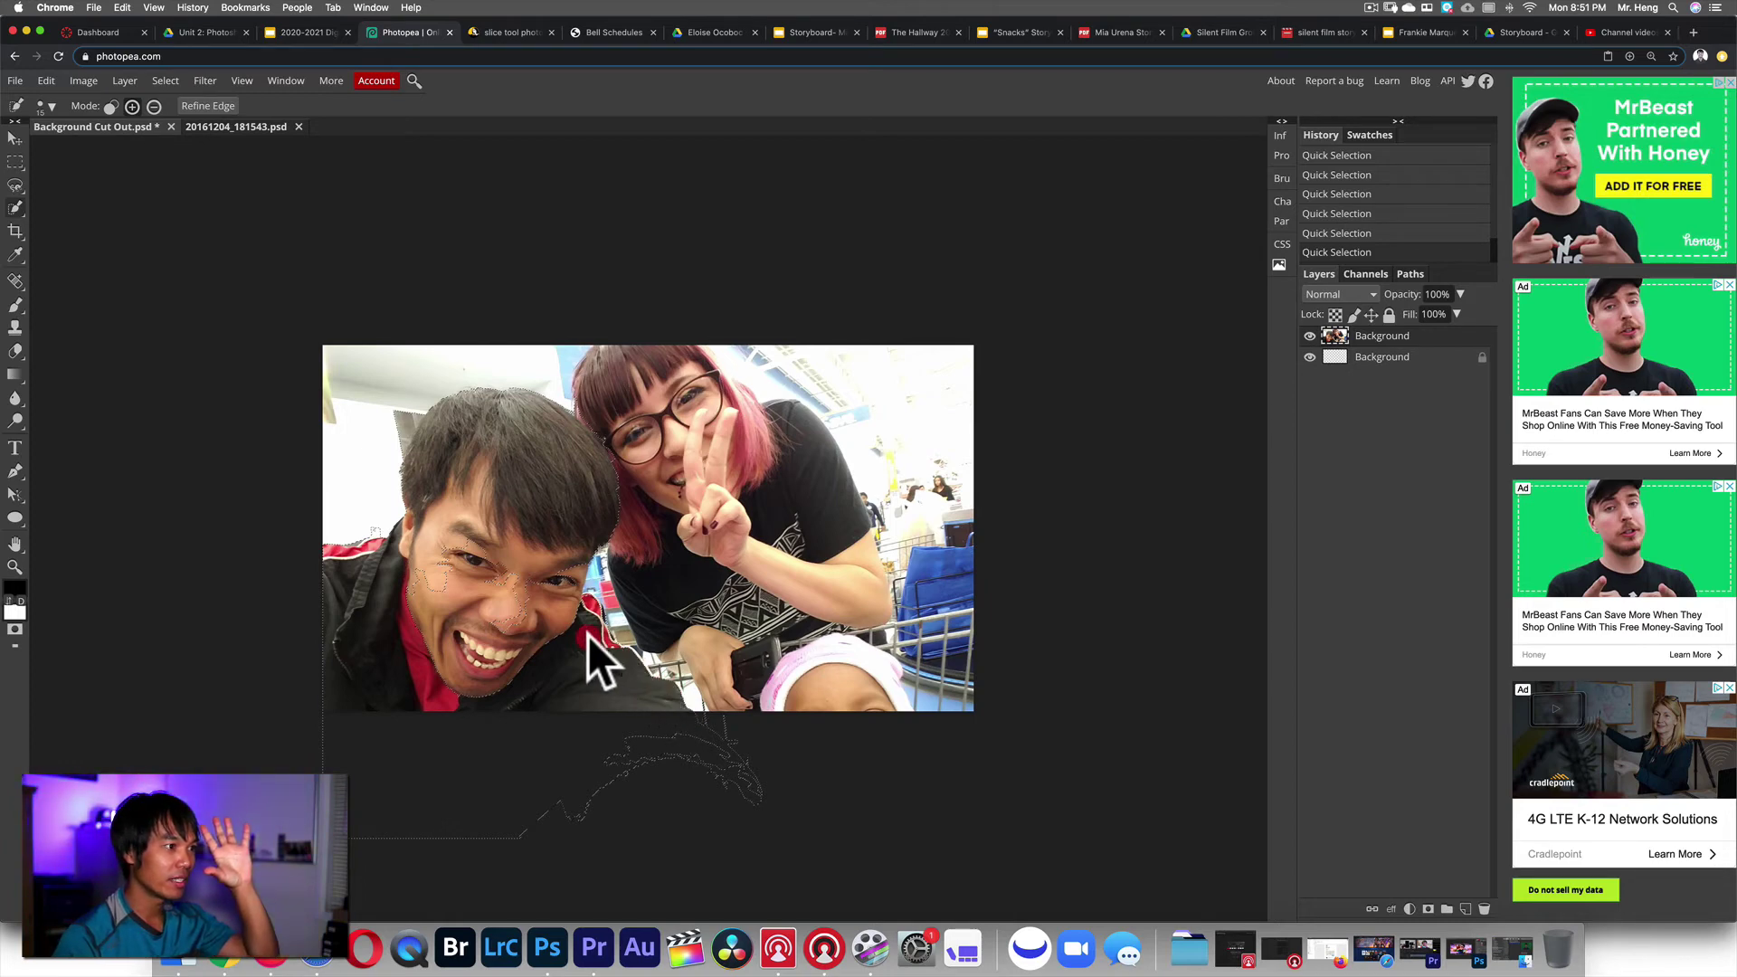
drag(496, 599, 530, 615)
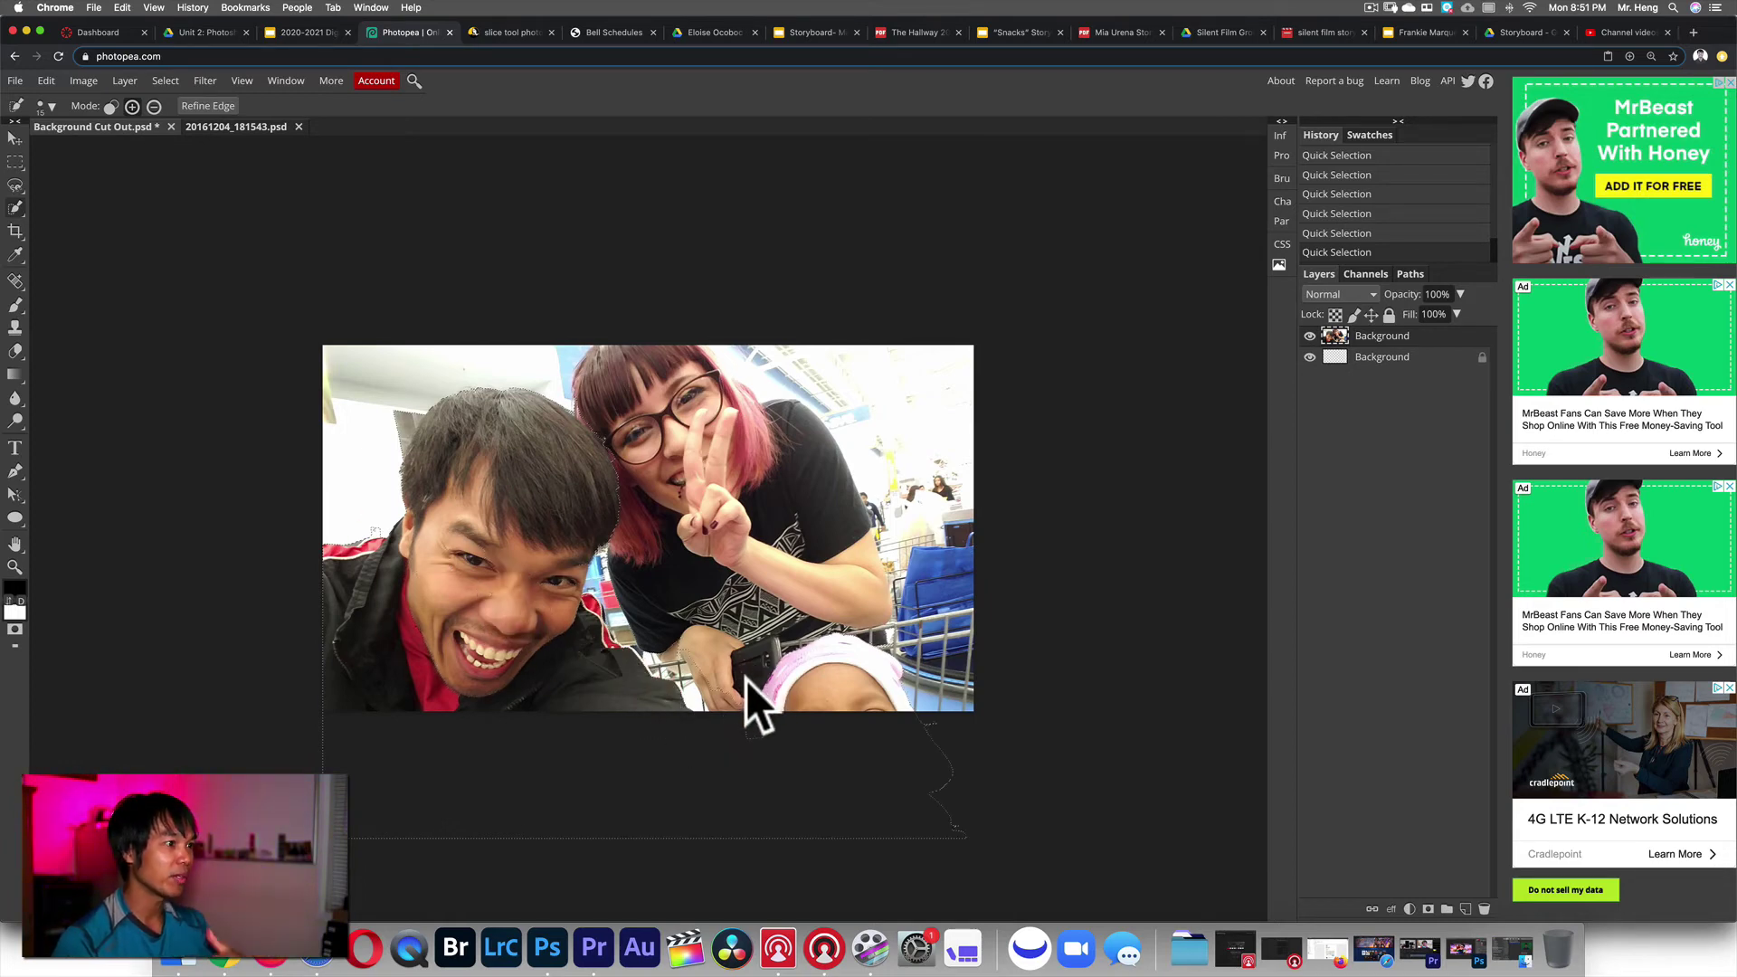
- Subtract the woman's lower arm and hand beside the jacket from the quick selection, and undo the last subtraction
click(681, 666)
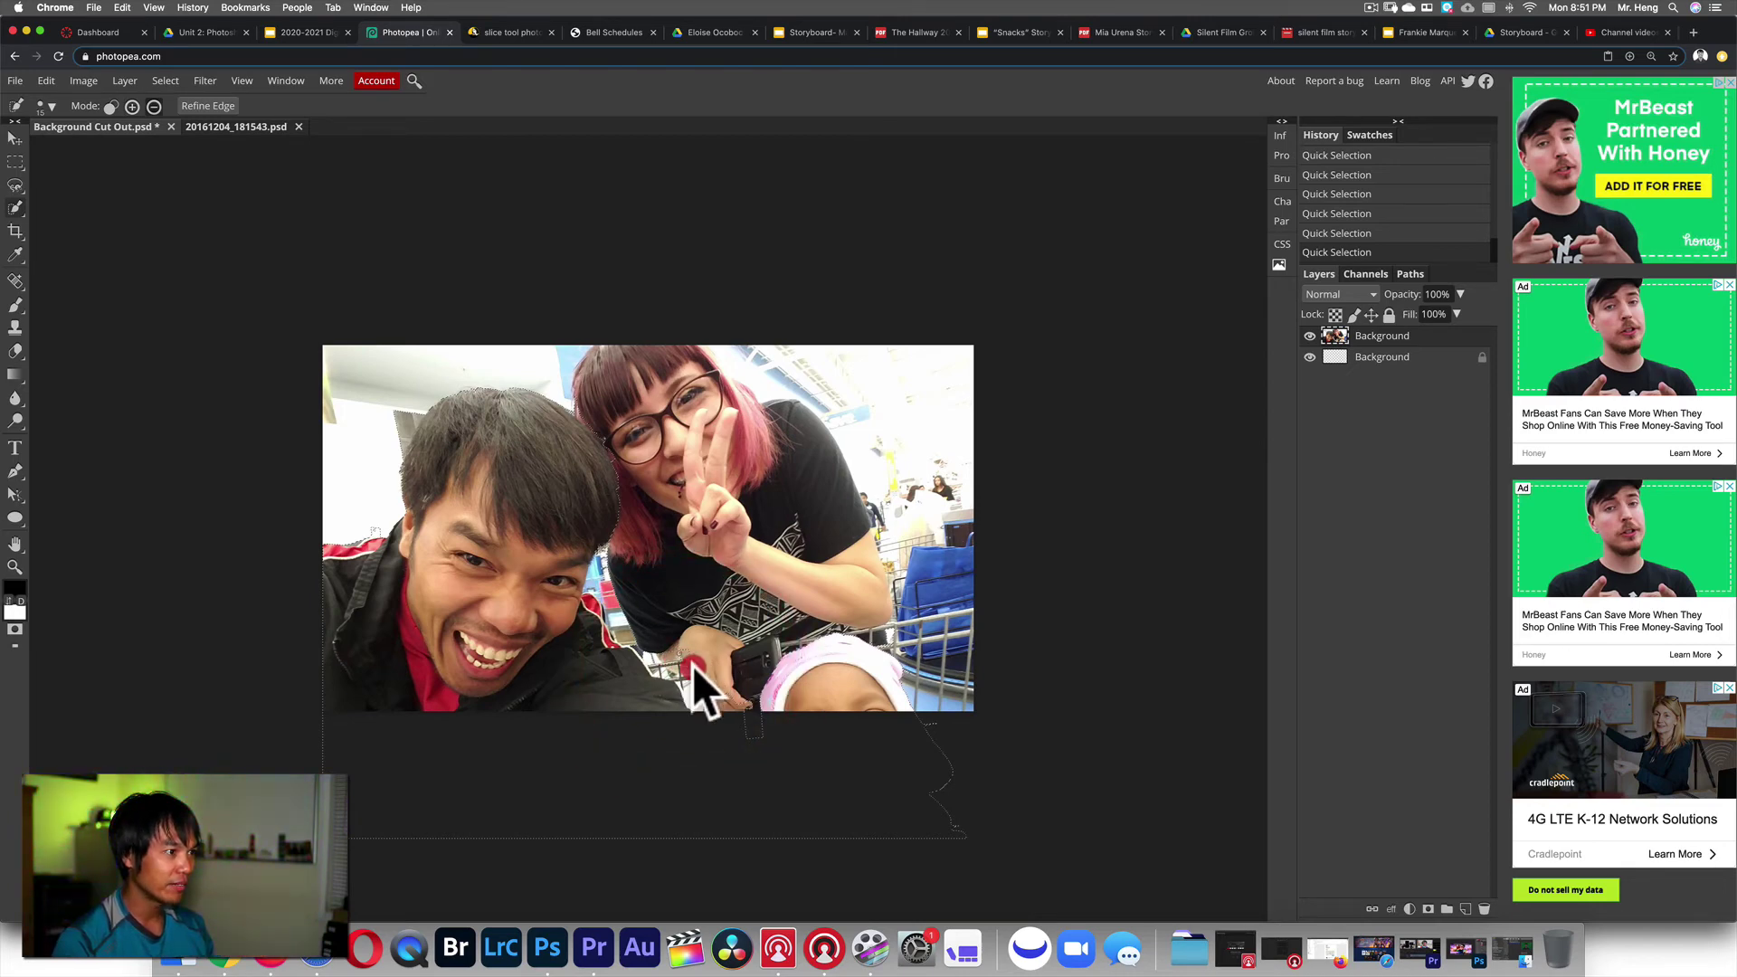
click(714, 697)
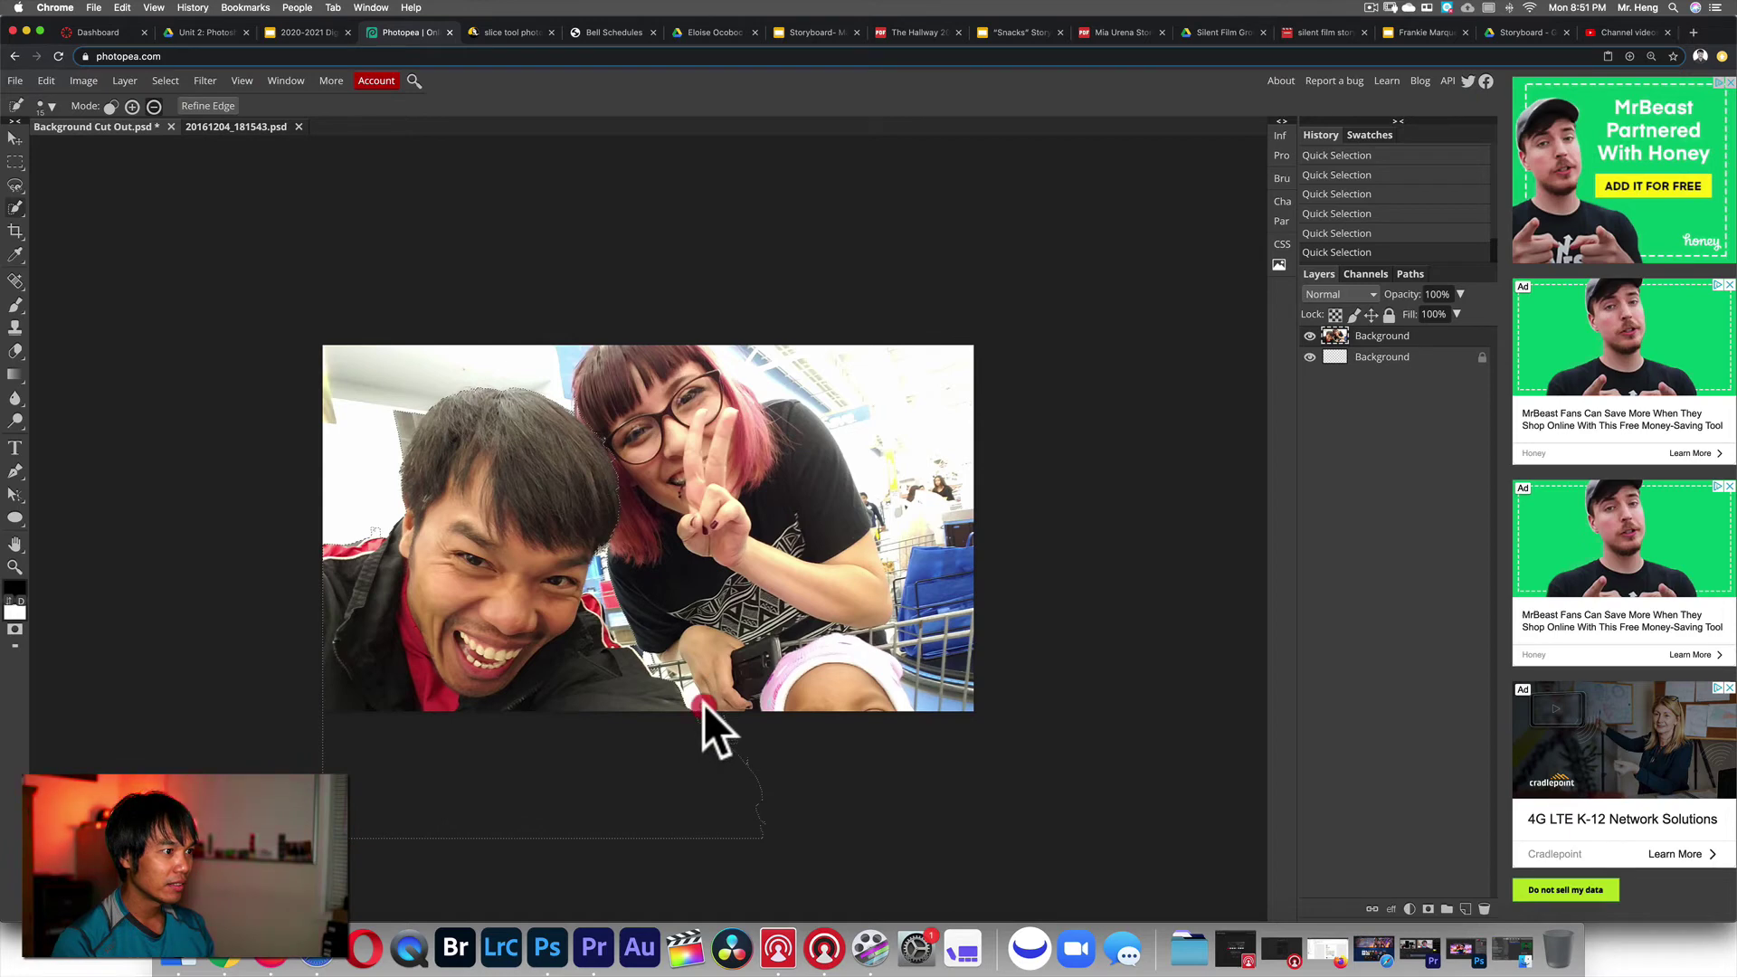
click(722, 715)
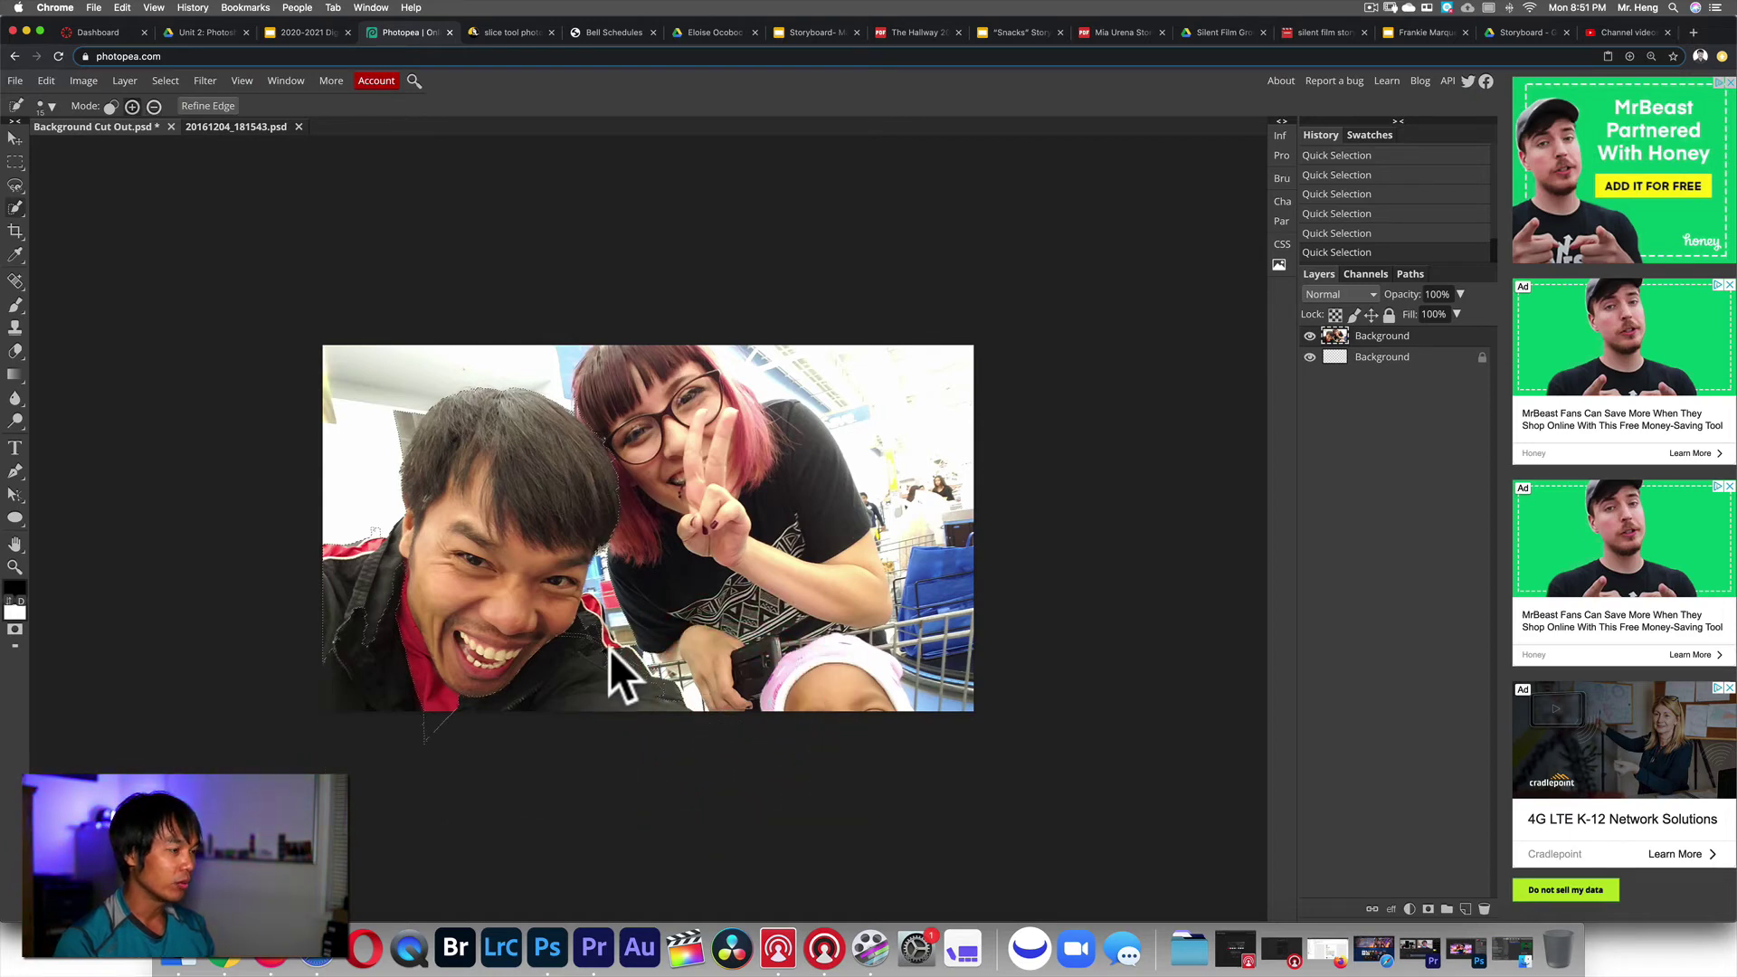
key(super+z)
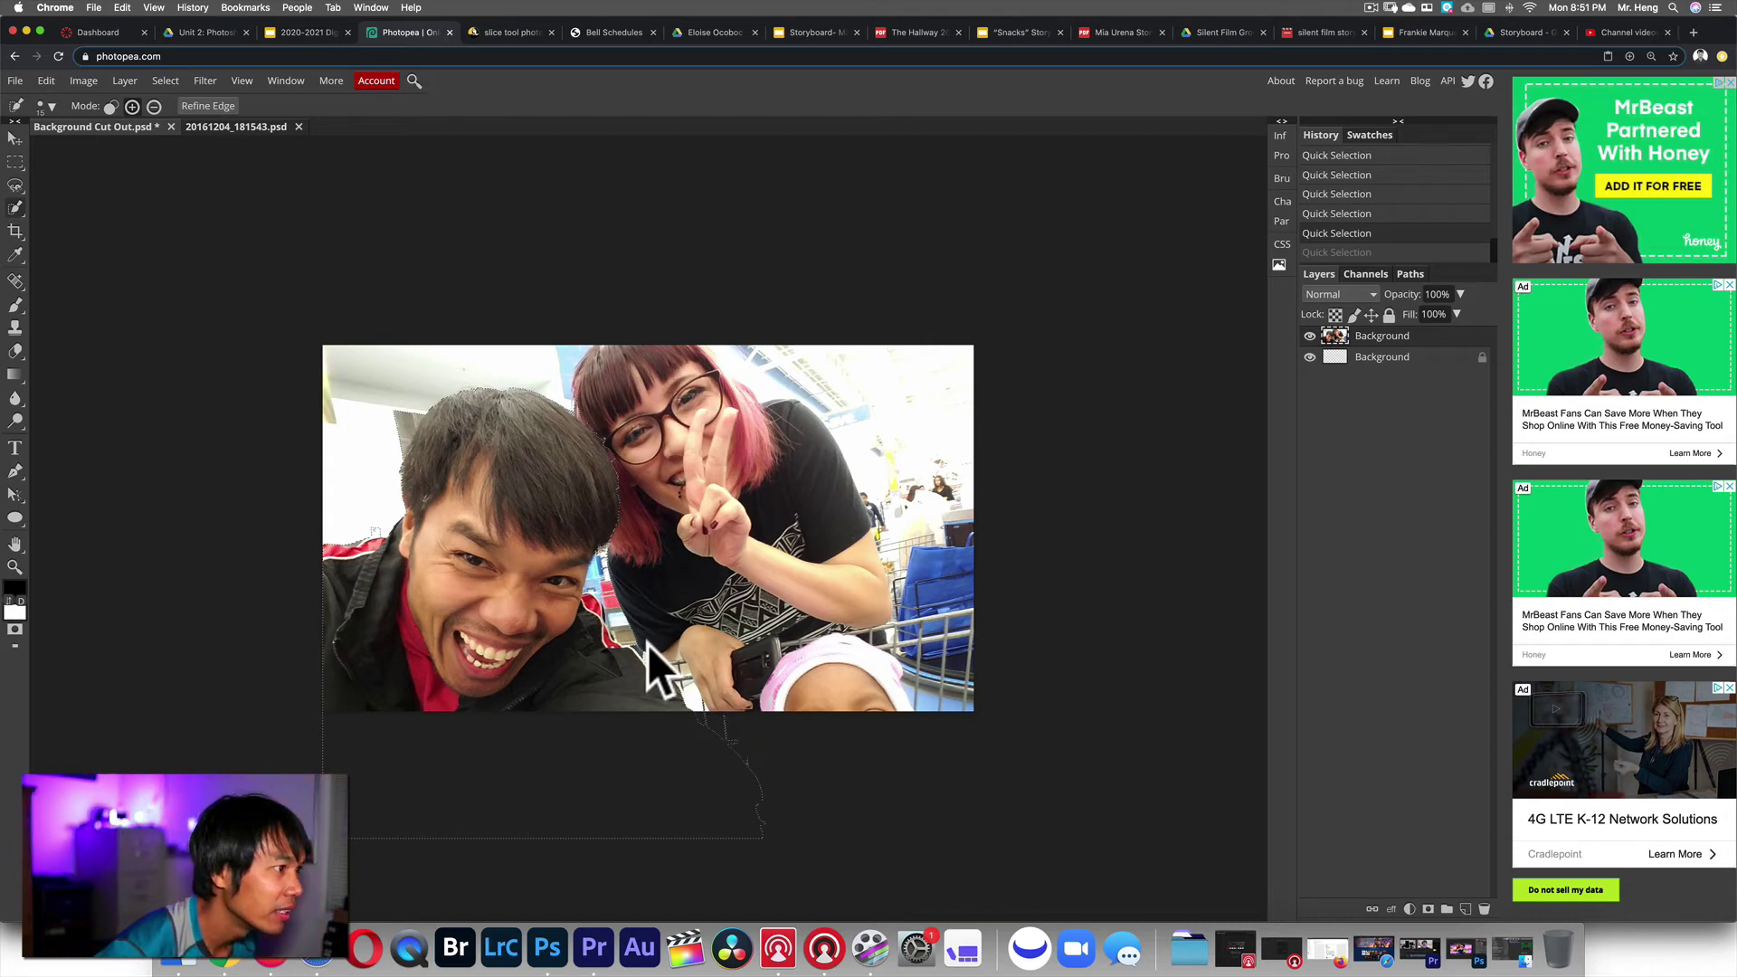
- Refine the quick selection along the man's collar and shoulder, and add the jacket beside his chin using a larger brush
click(606, 581)
click(629, 635)
click(617, 635)
mouse_move(577, 633)
mouse_down()
mouse_move(597, 675)
mouse_move(639, 697)
mouse_move(573, 667)
mouse_move(589, 693)
mouse_move(646, 673)
mouse_move(589, 689)
mouse_up()
click(611, 664)
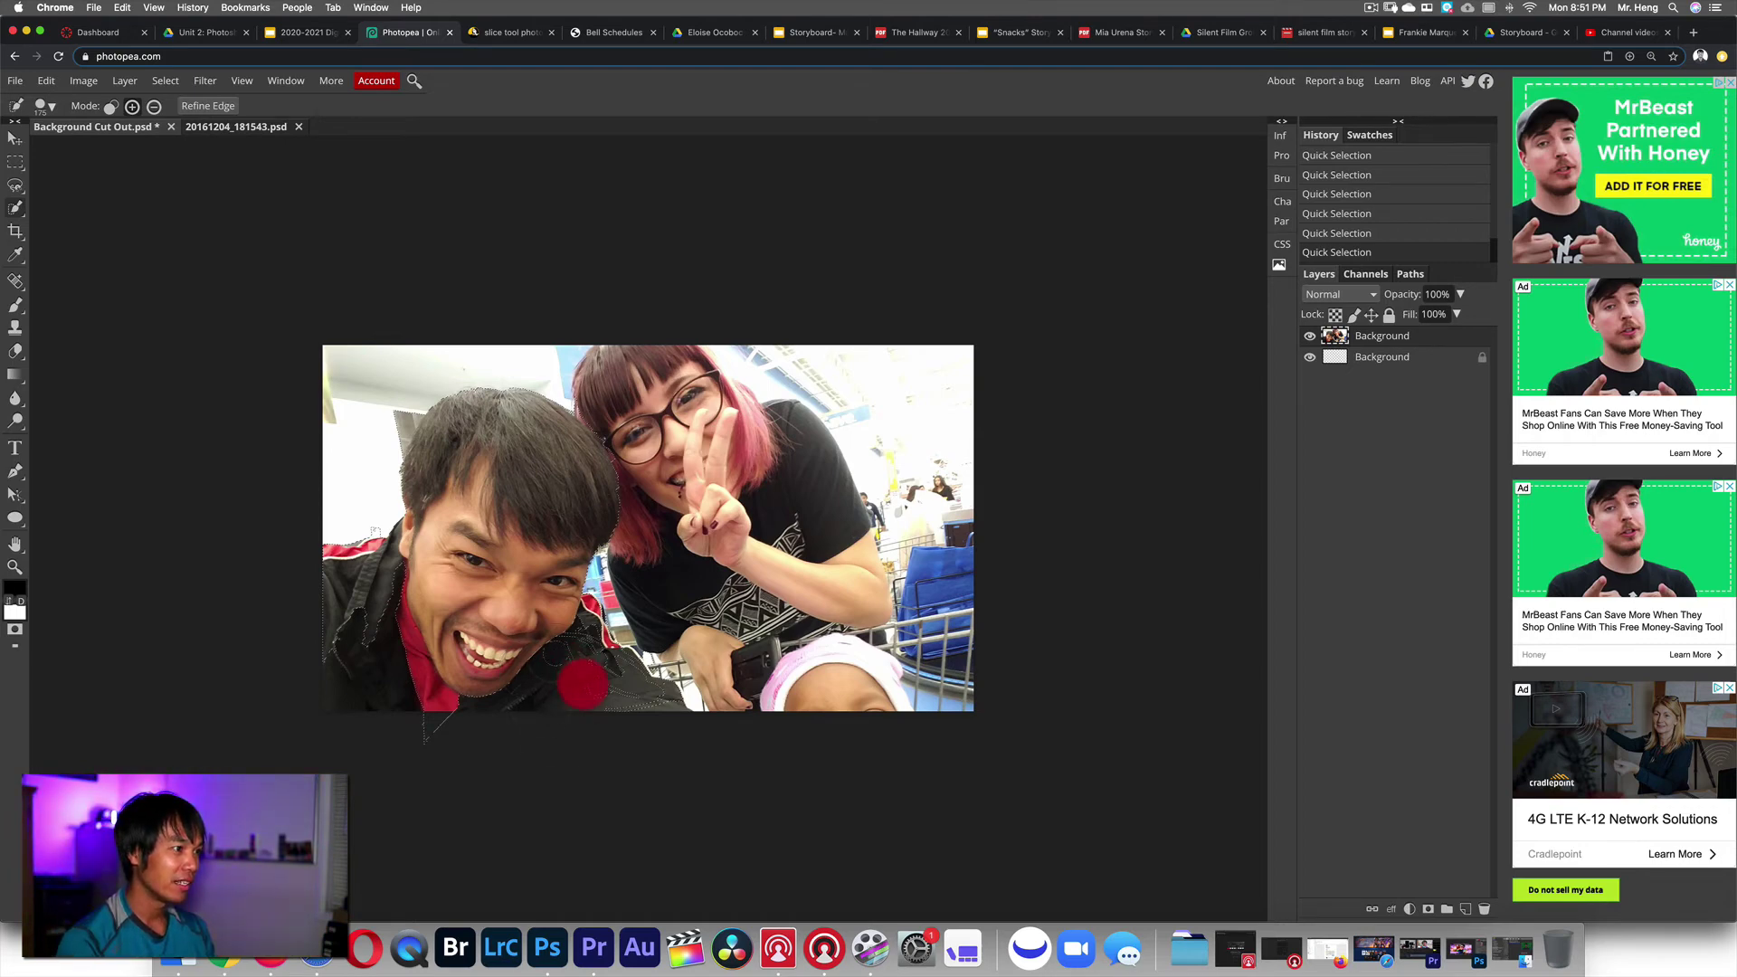
mouse_move(605, 697)
mouse_down()
mouse_move(561, 624)
mouse_move(597, 665)
mouse_up()
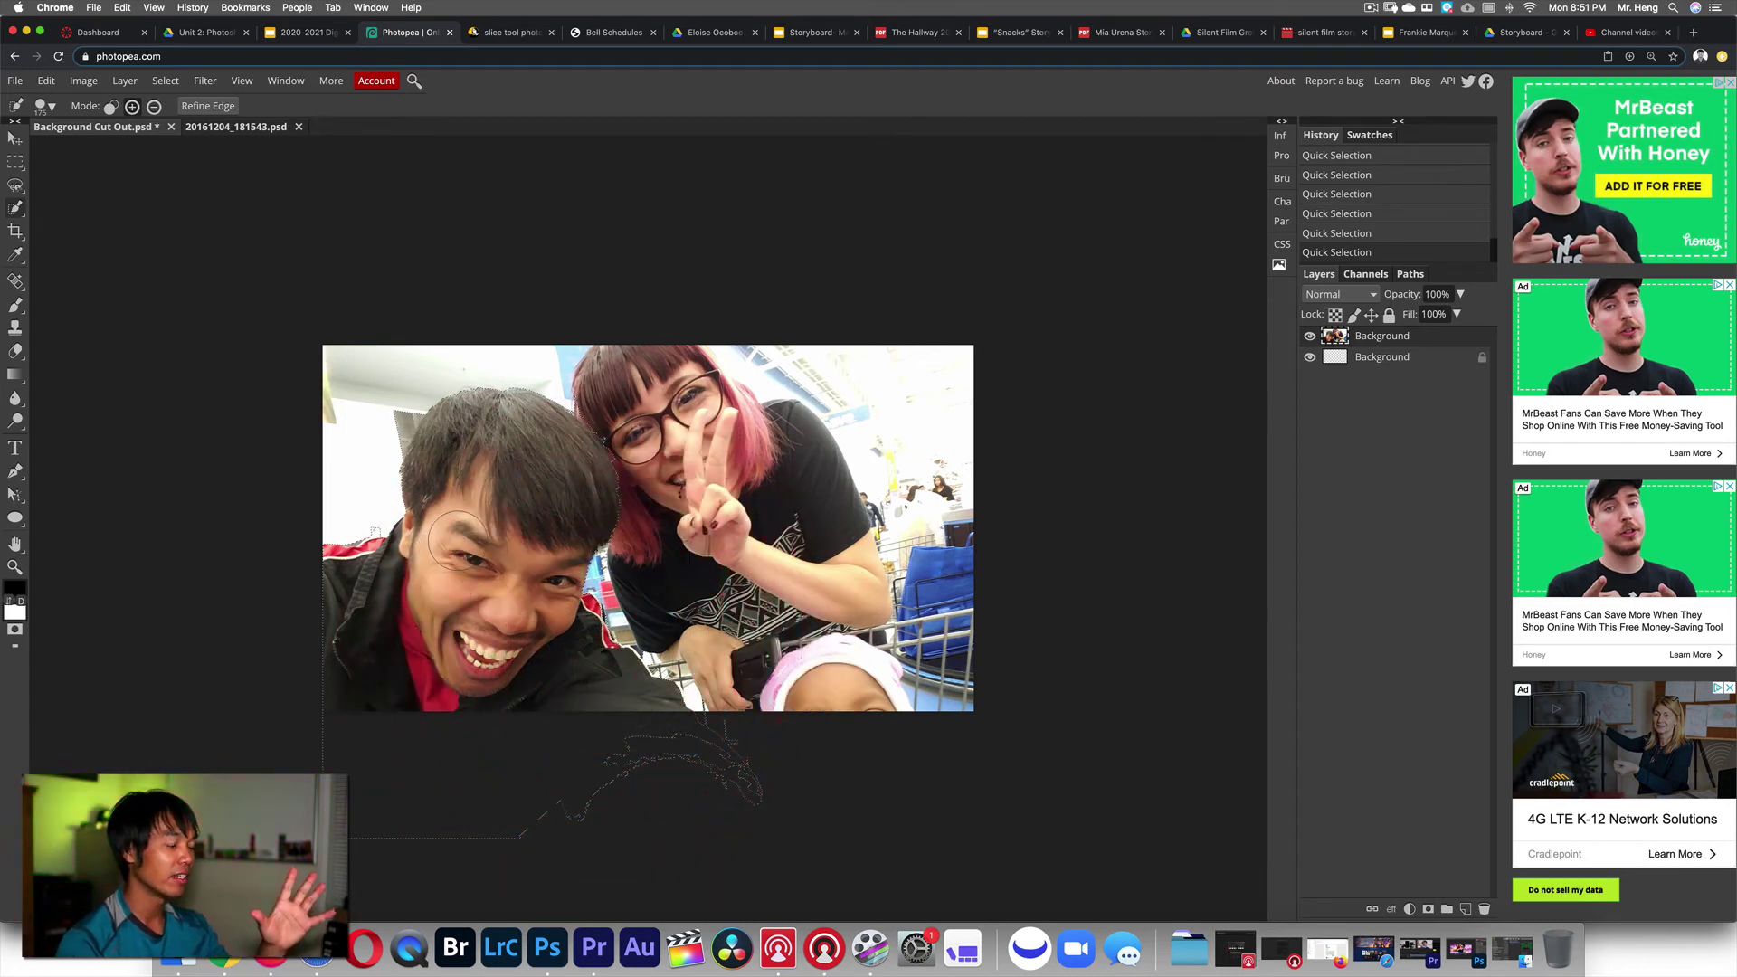
- Clear the area inside the quick selection and undo that clear
key(Delete)
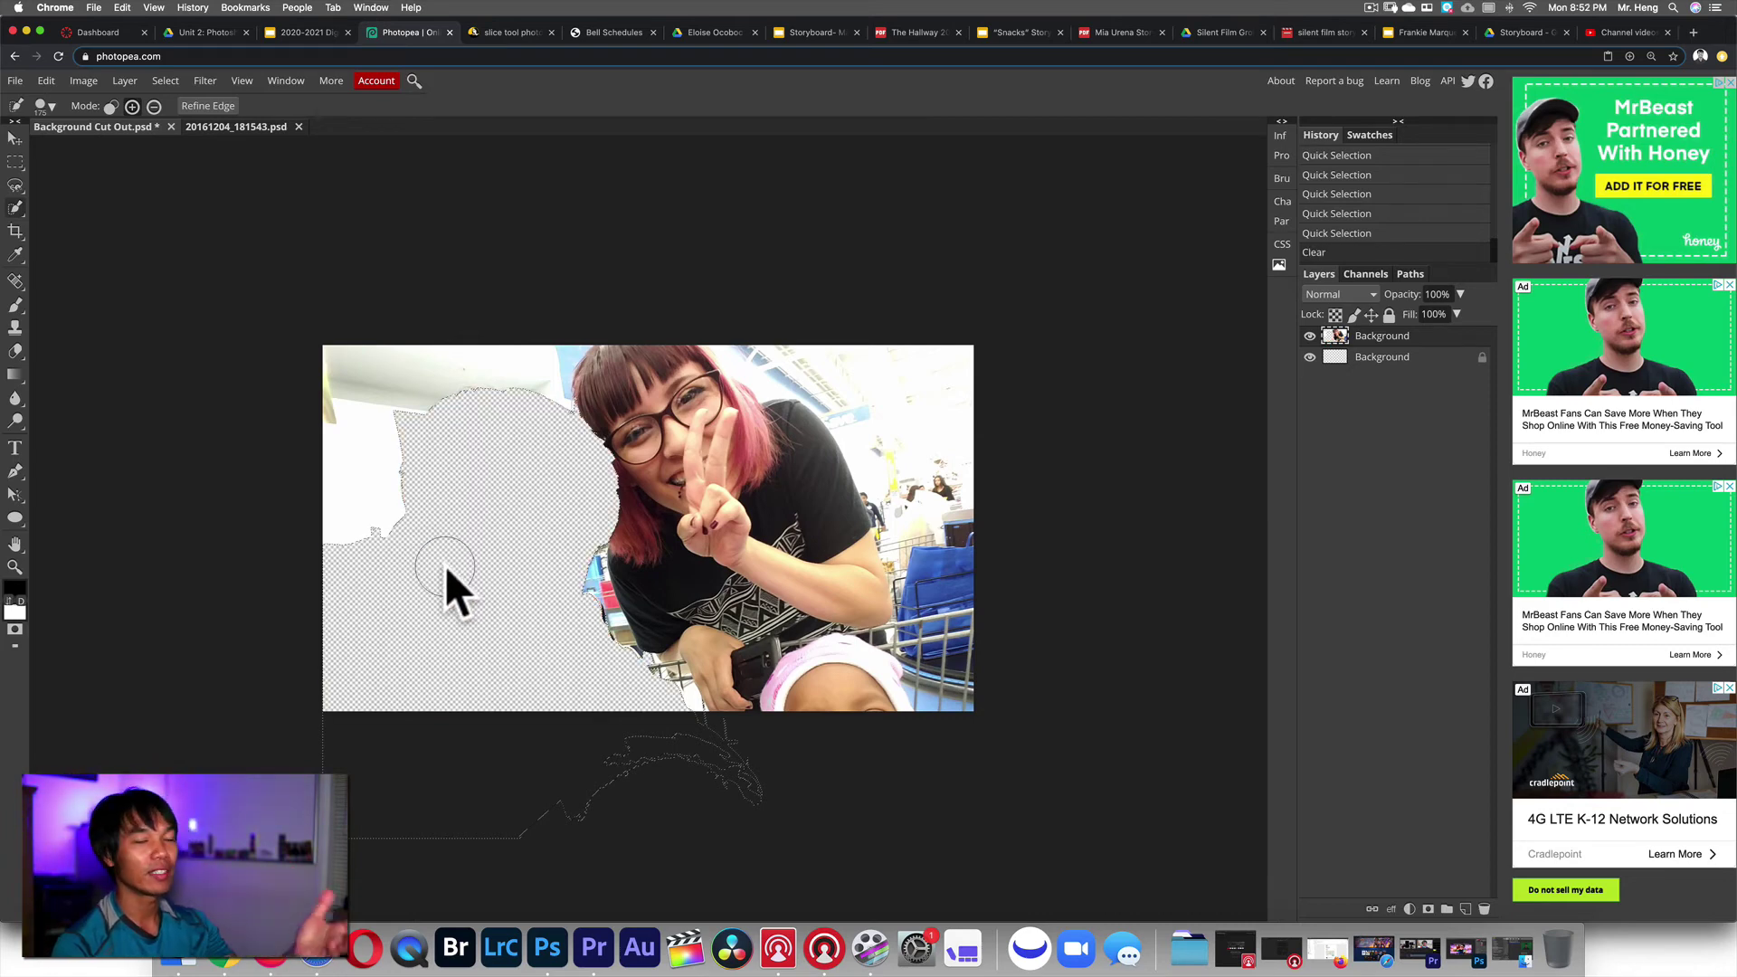
key(ctrl+z)
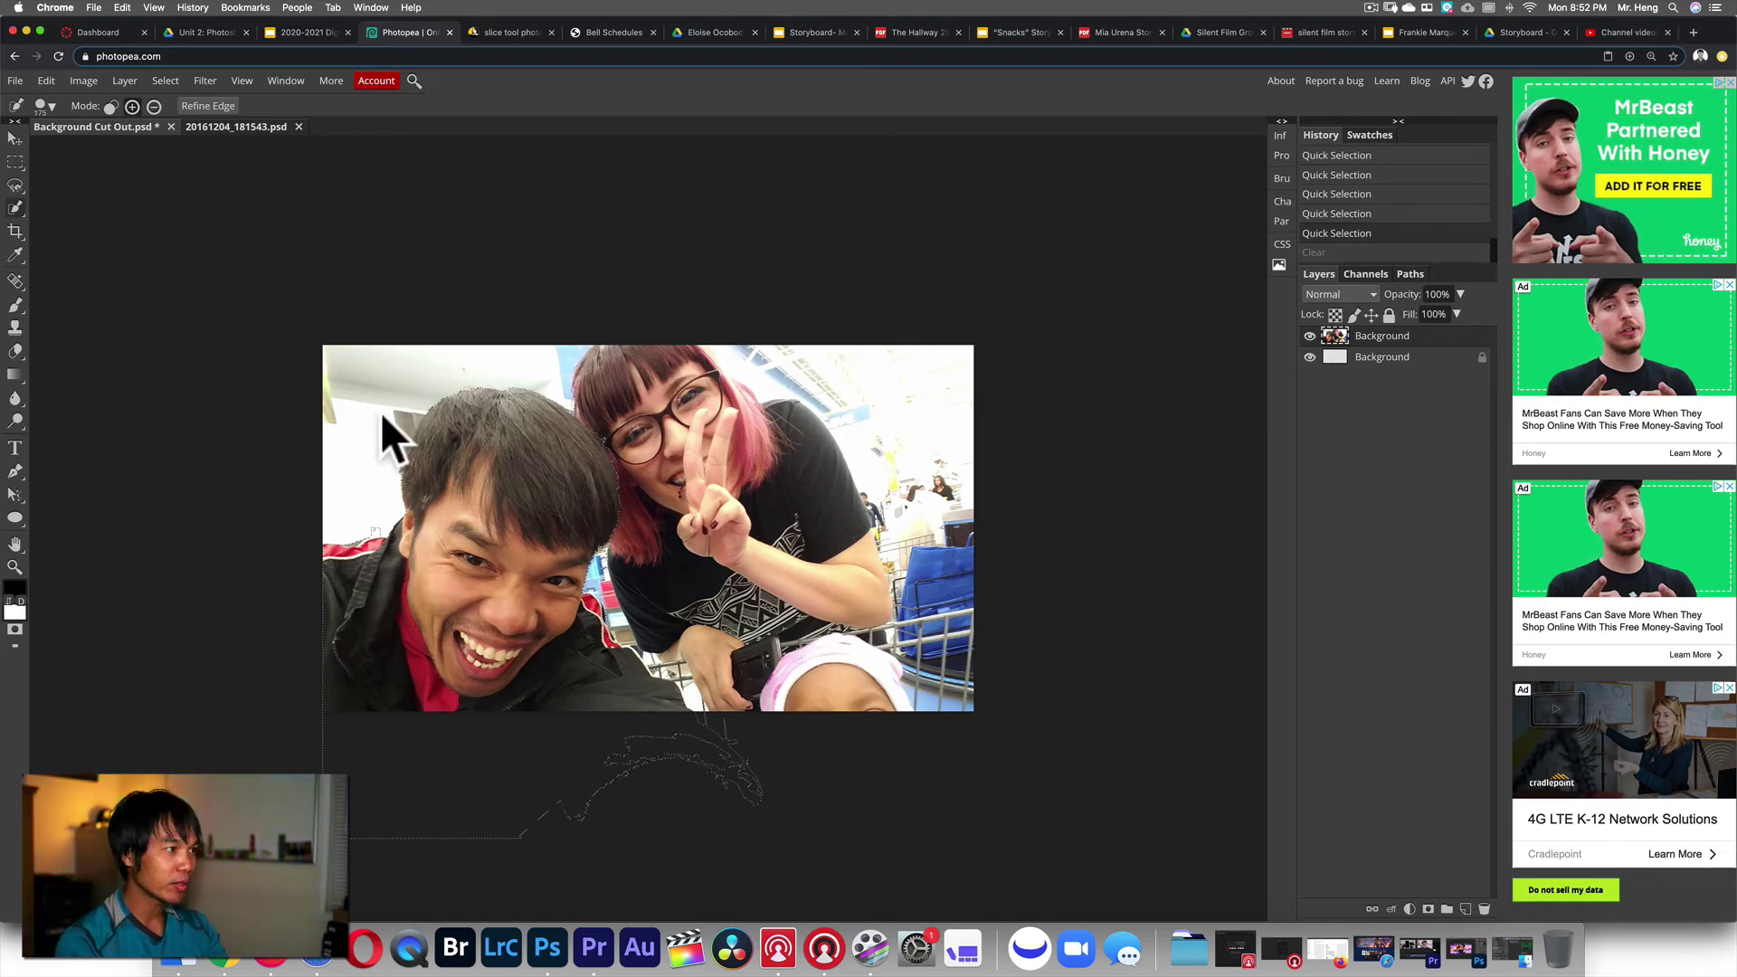
- Subtract the background sliver beside the man's hair and the patch above his jacket shoulder from the quick selection, using a smaller brush
key(super+equal)
key(space)
drag(341, 419, 538, 497)
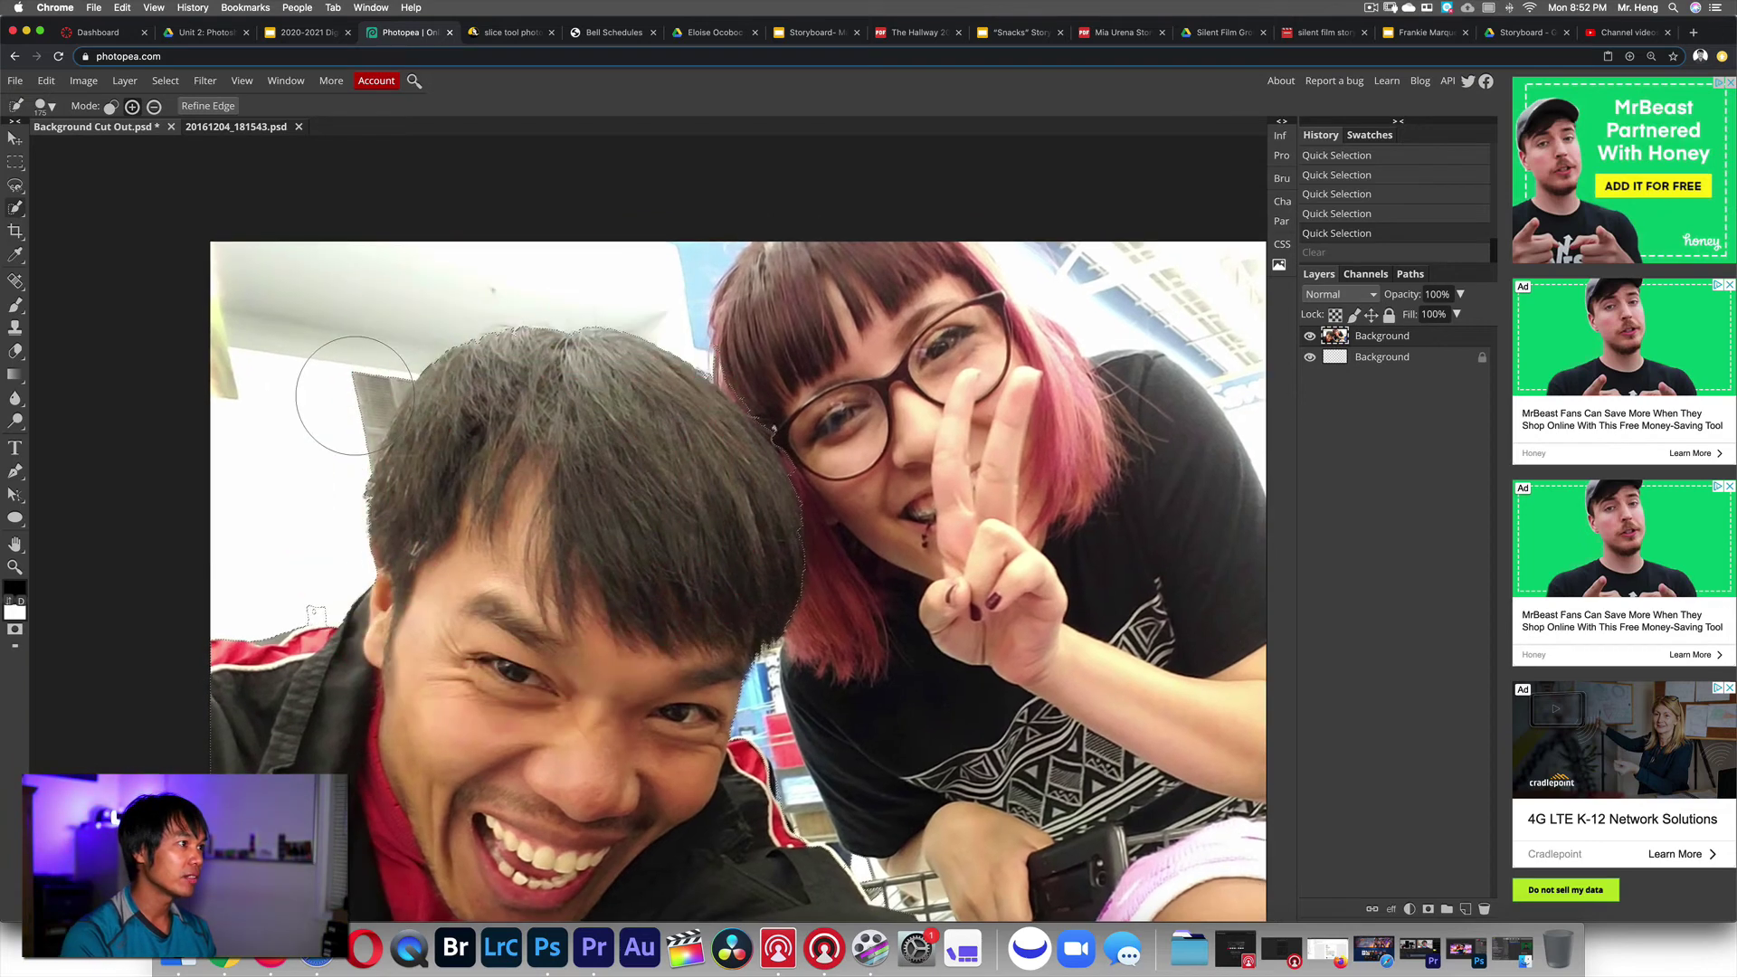
key(bracketleft)
key(bracketleft)
key(bracketleft)
key(bracketleft)
key(bracketleft)
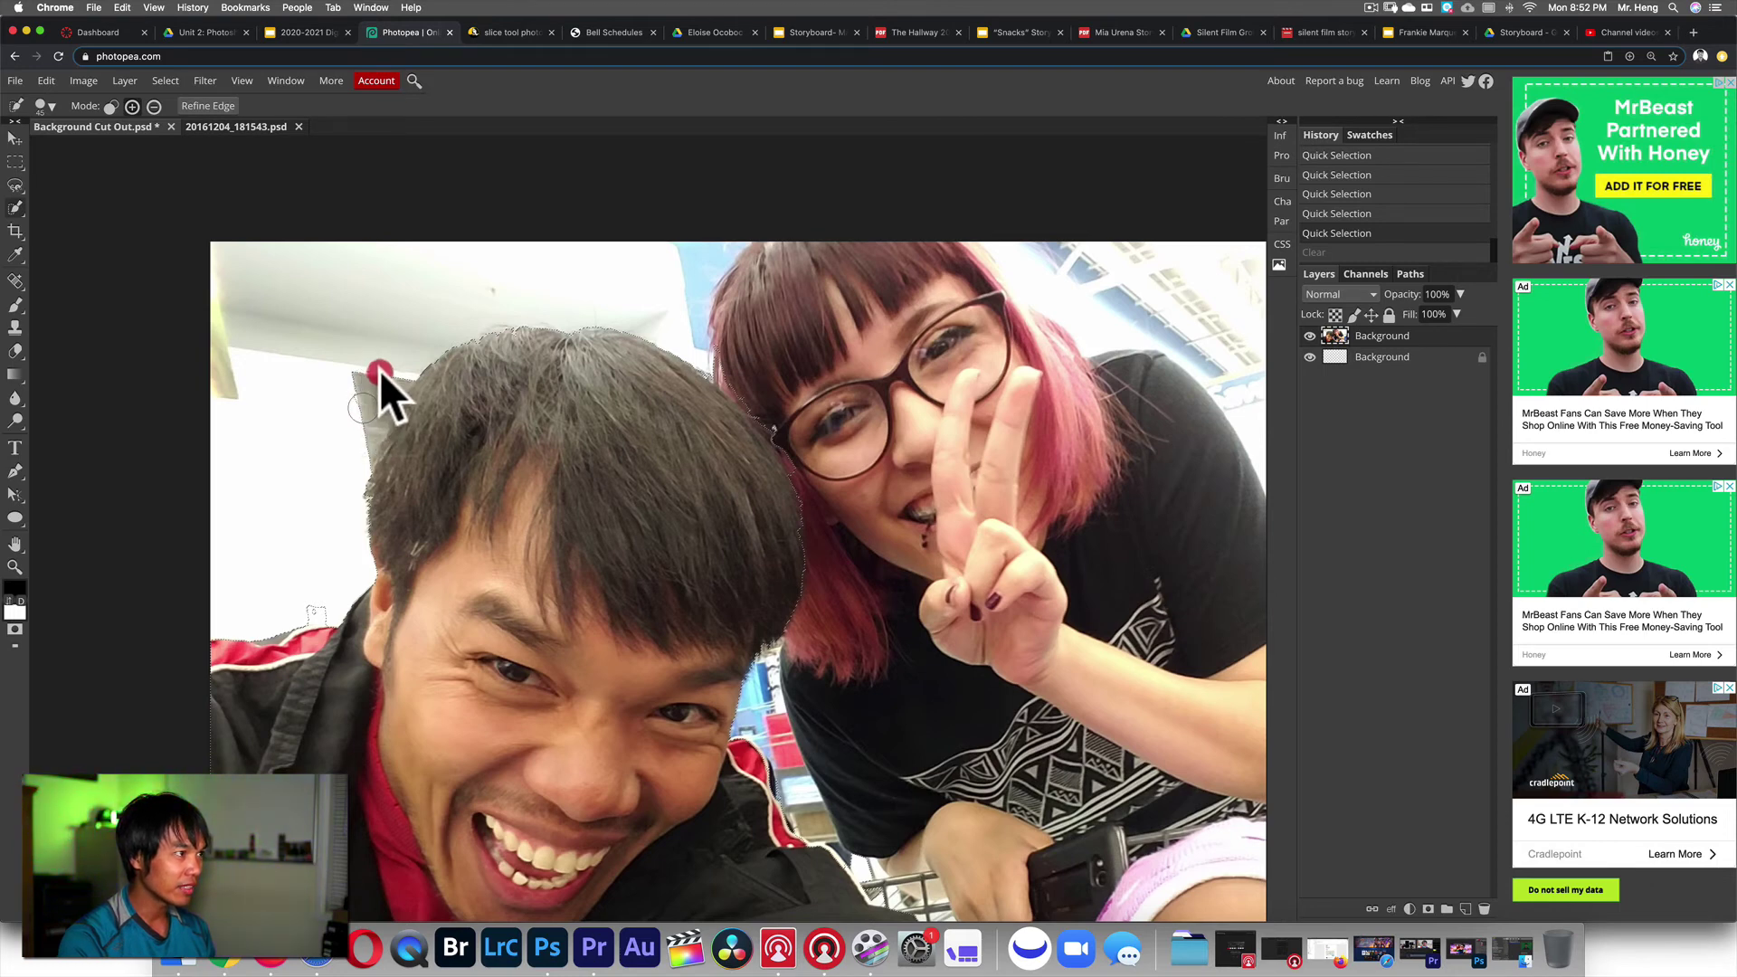
drag(382, 369, 379, 377)
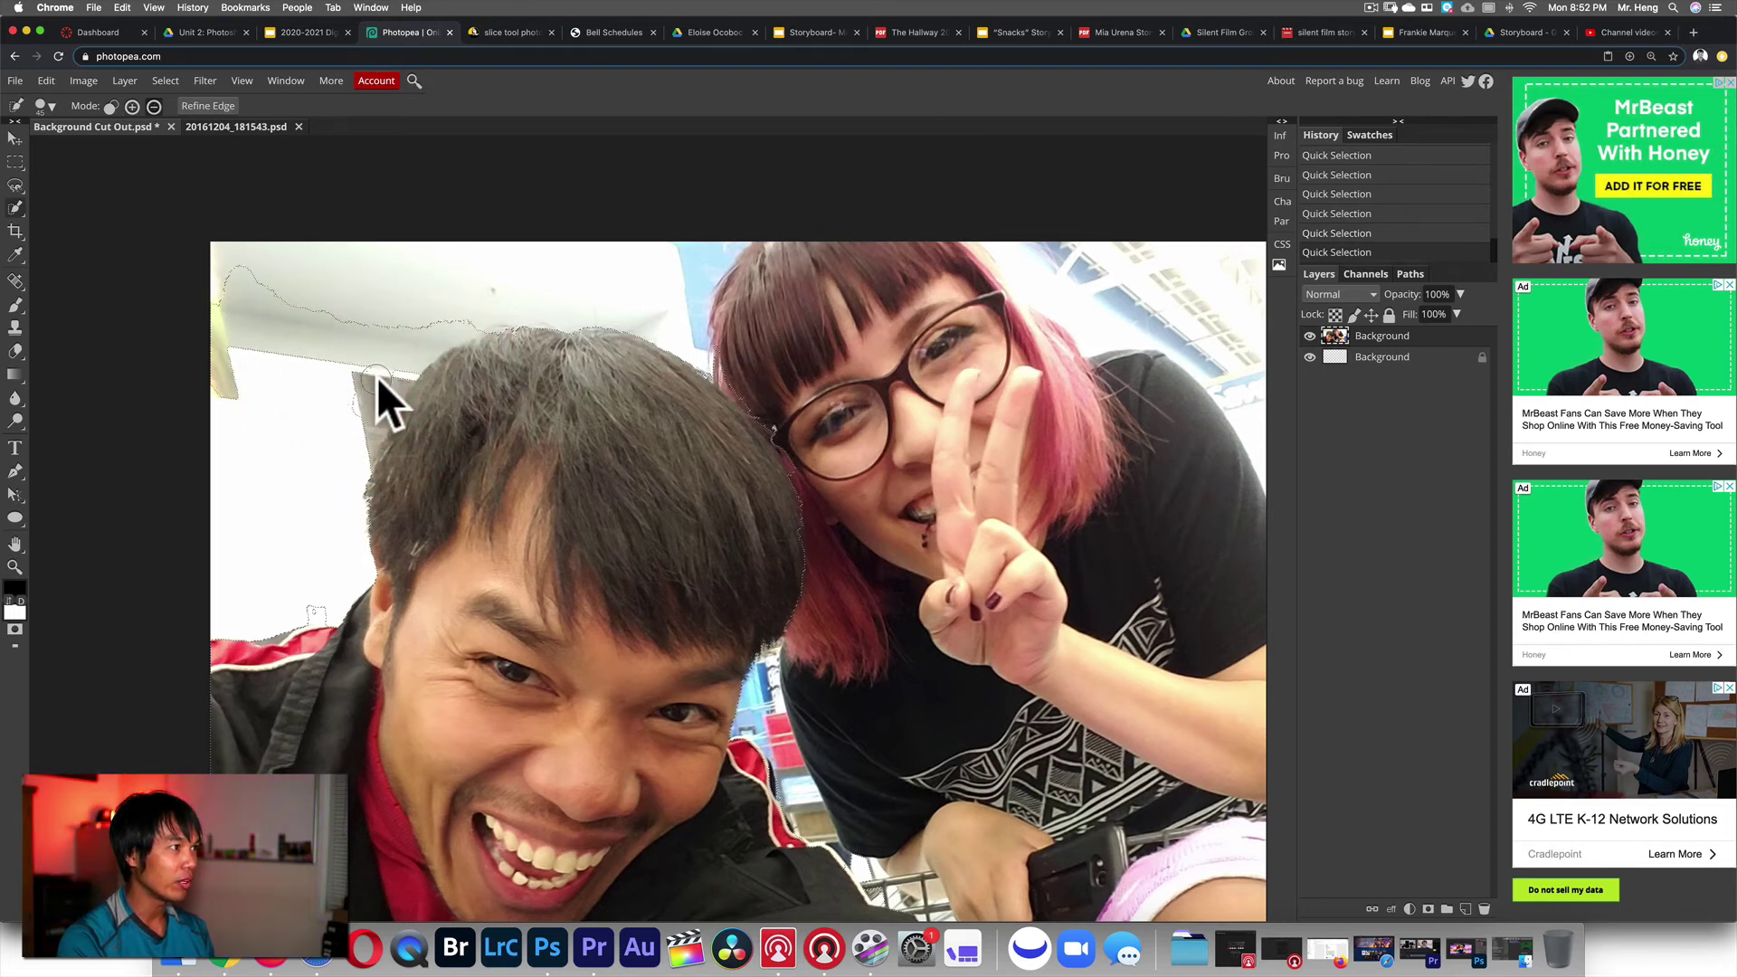
key(super+z)
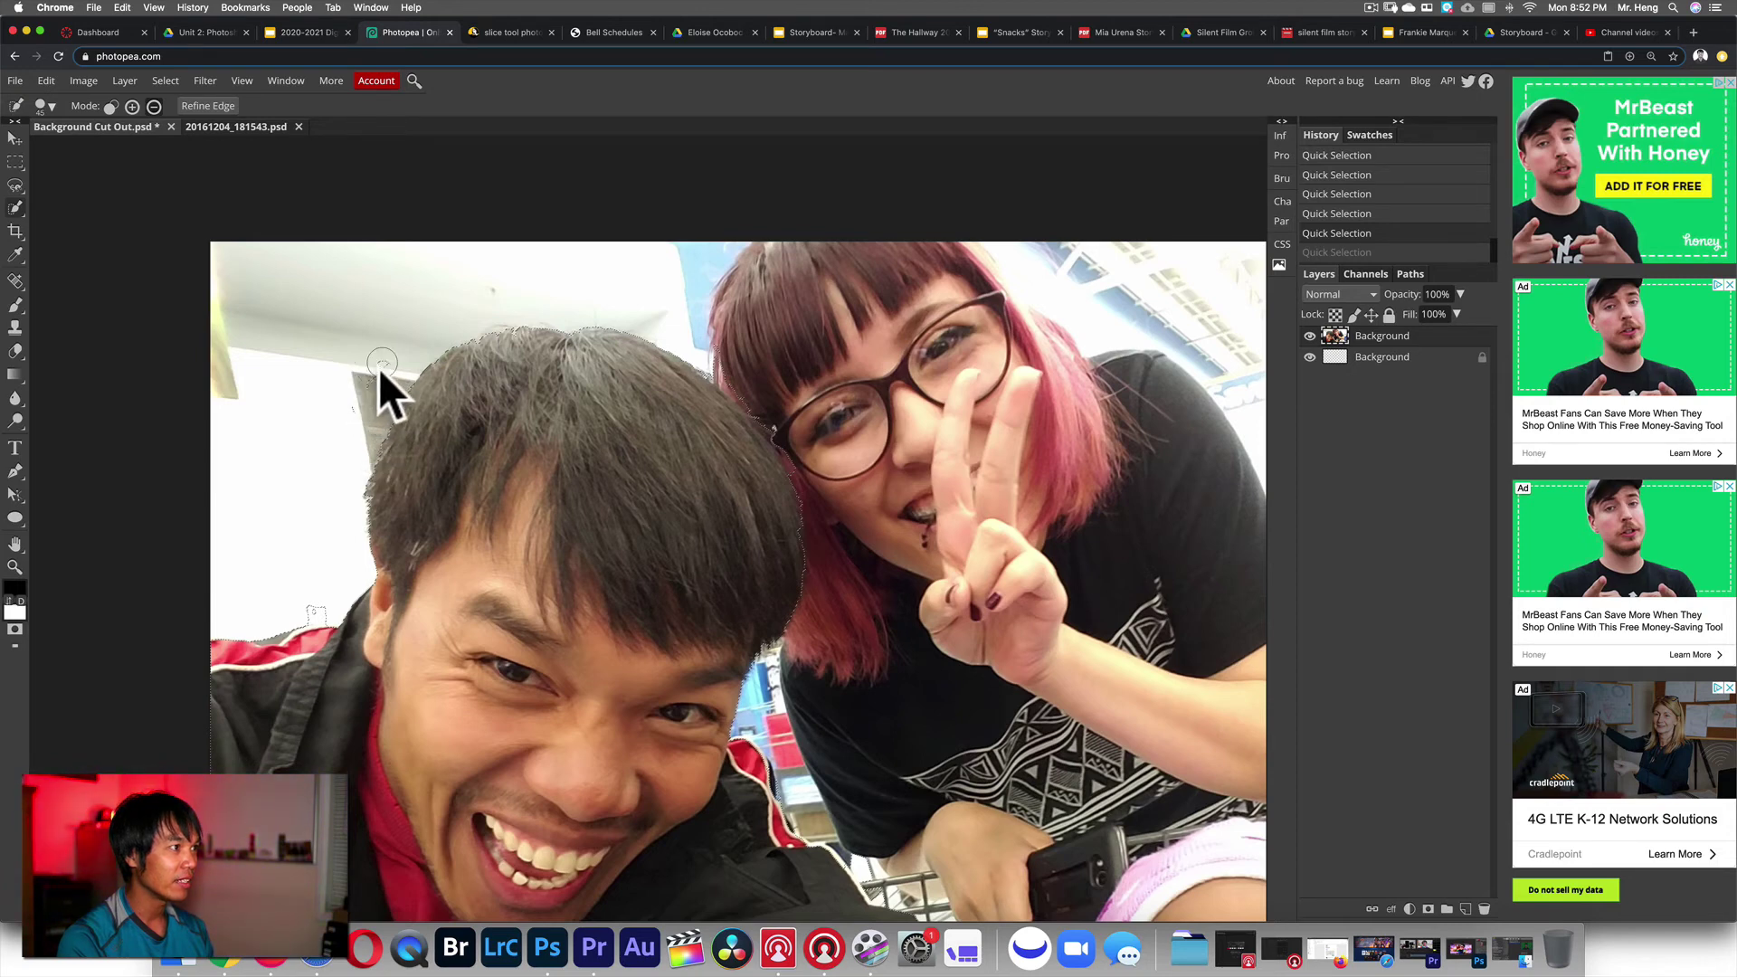
mouse_move(373, 364)
mouse_down()
mouse_move(347, 580)
mouse_move(313, 617)
mouse_move(322, 606)
mouse_move(297, 606)
mouse_move(317, 605)
mouse_up()
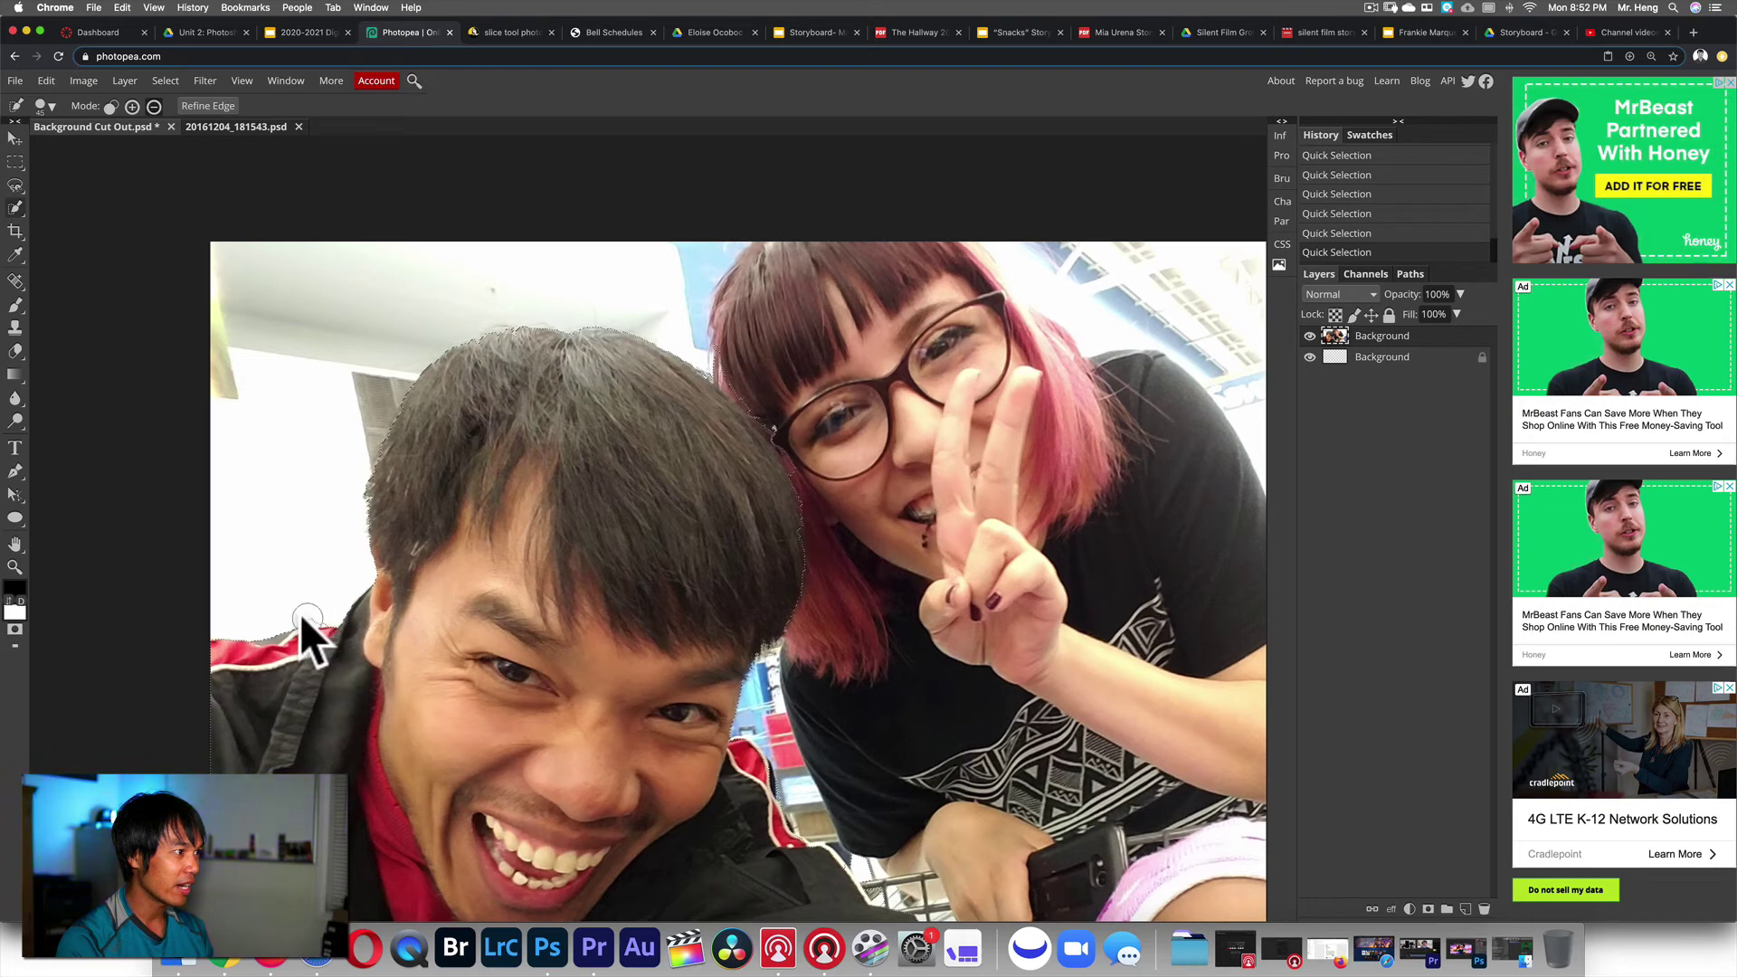
click(299, 608)
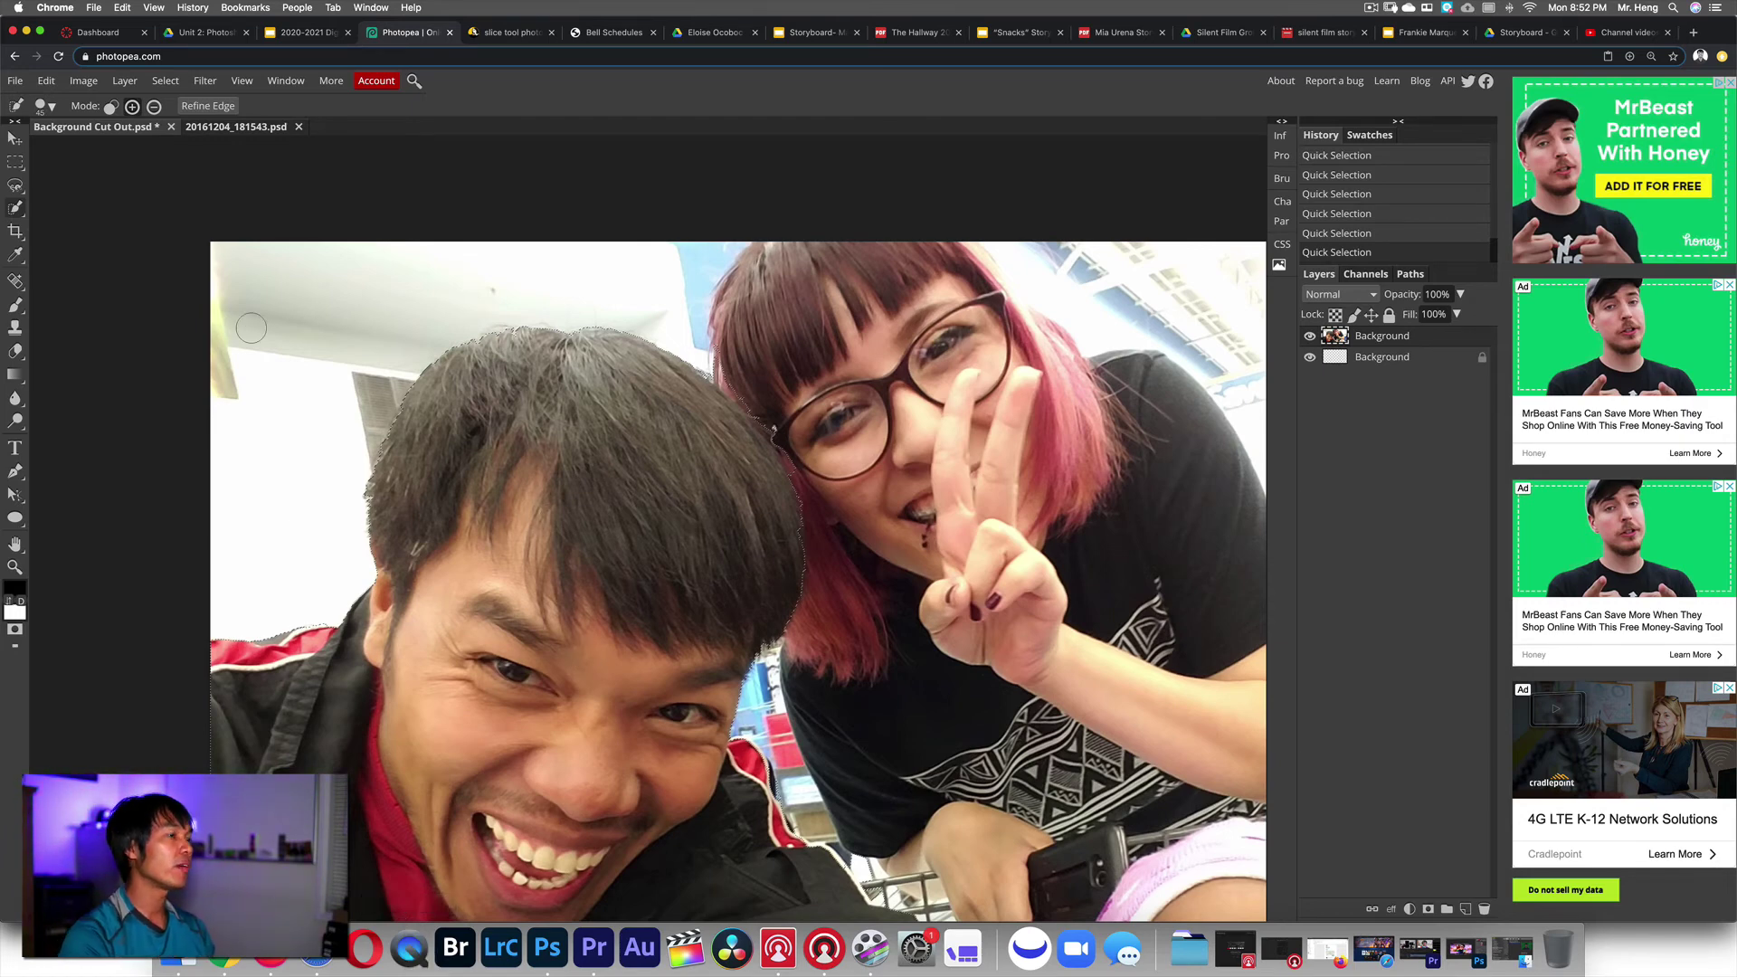
- Invert the selection and clear the background around the man, and undo that clear
key(super+minus)
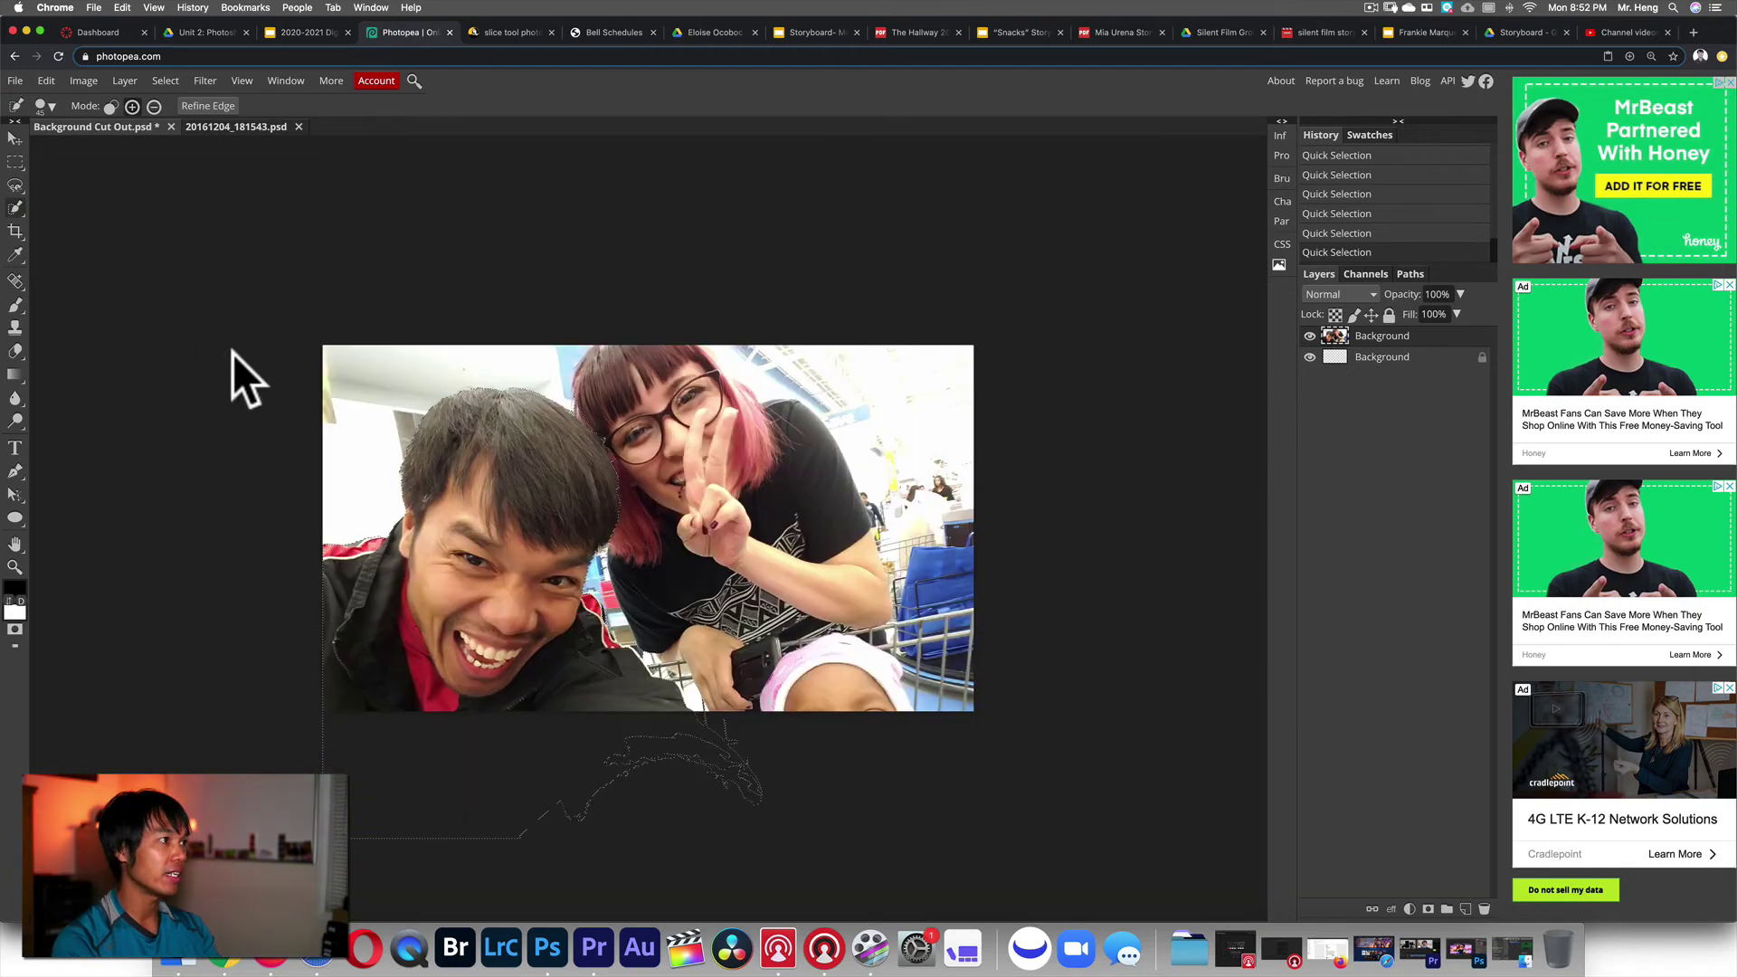
click(170, 80)
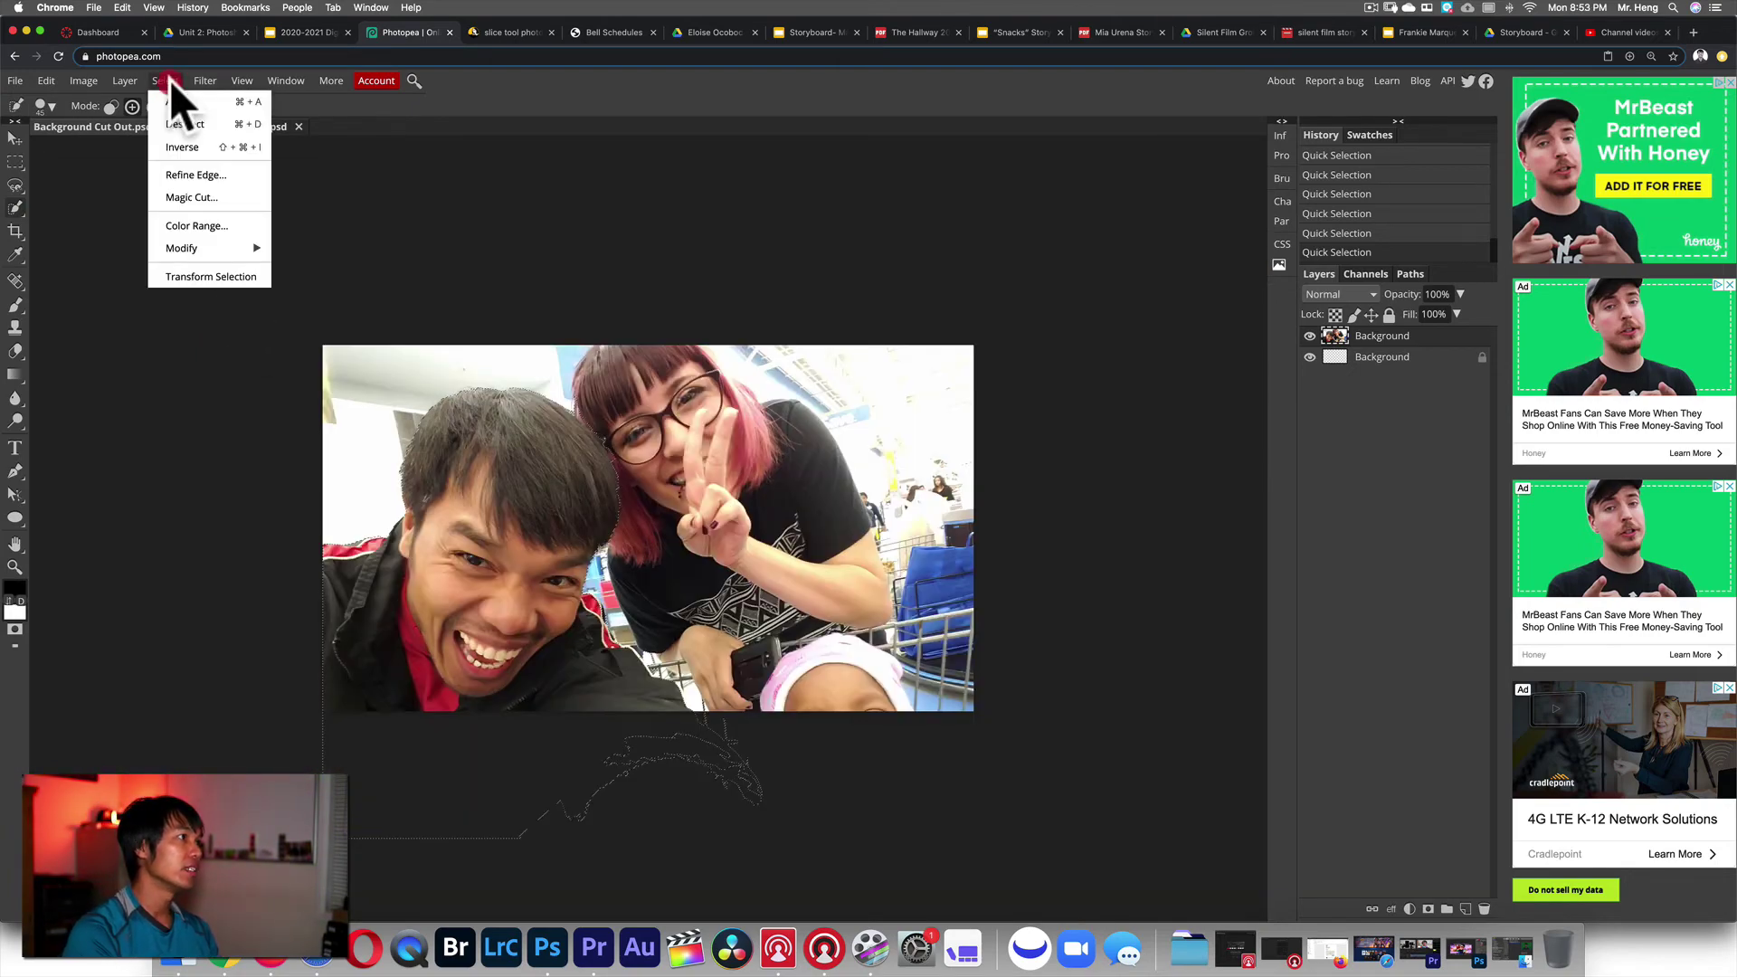
click(187, 143)
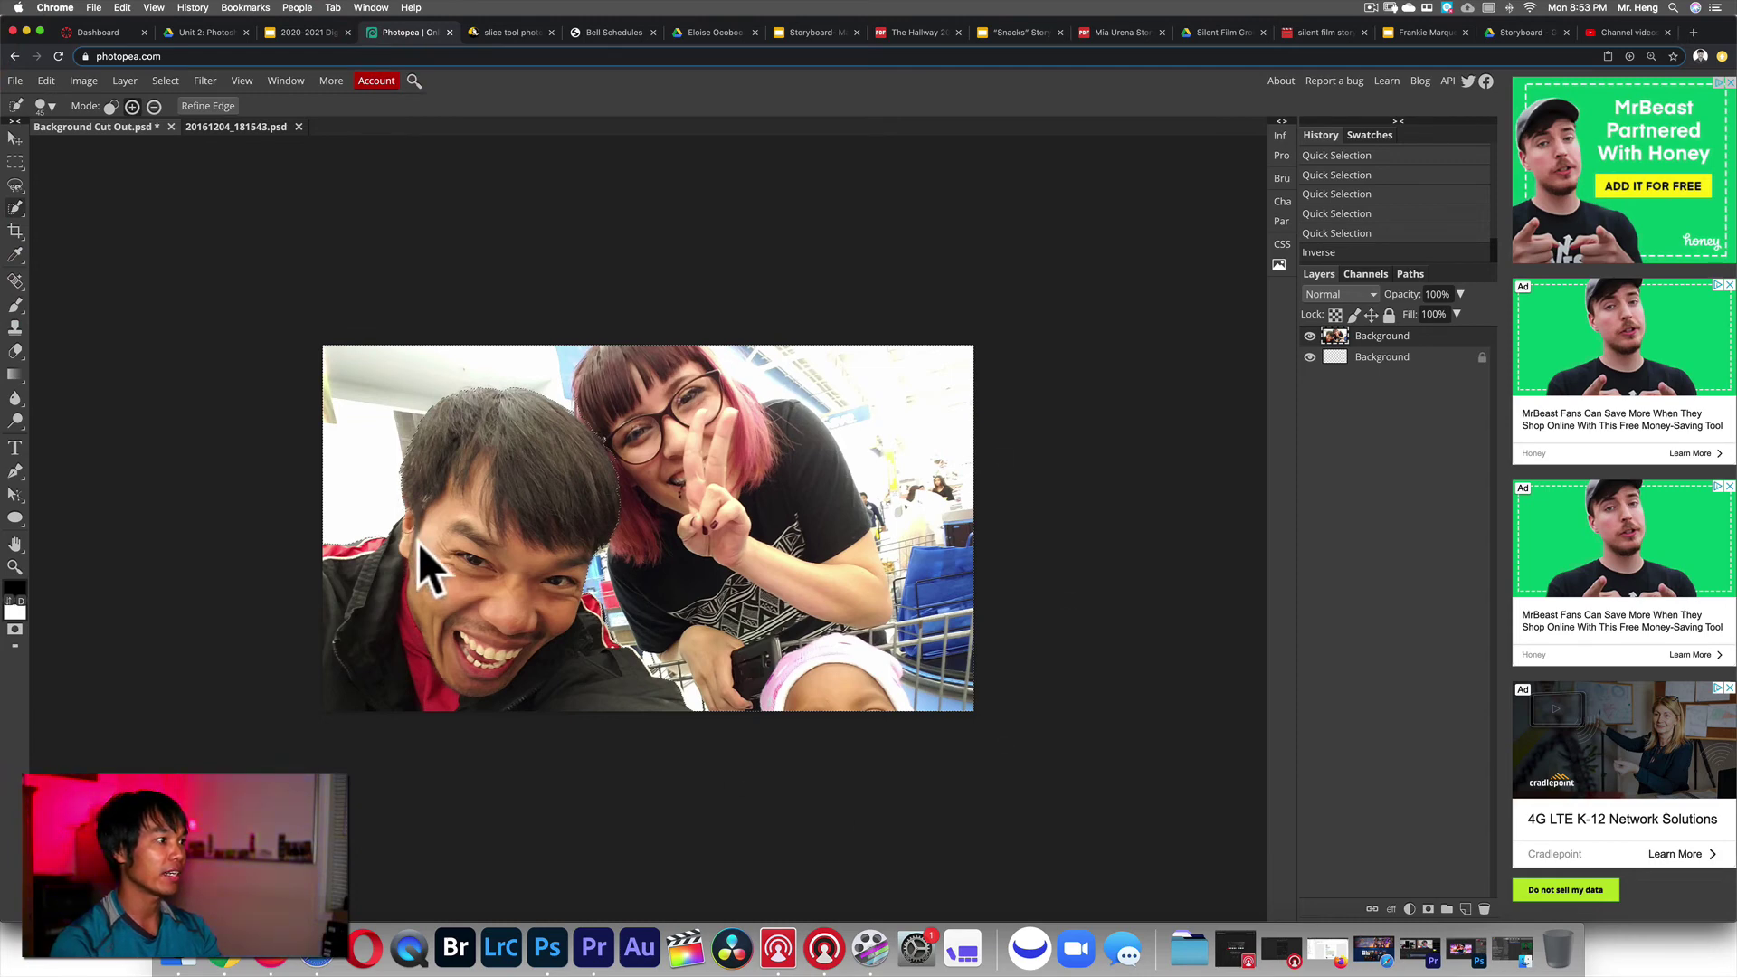
key(Delete)
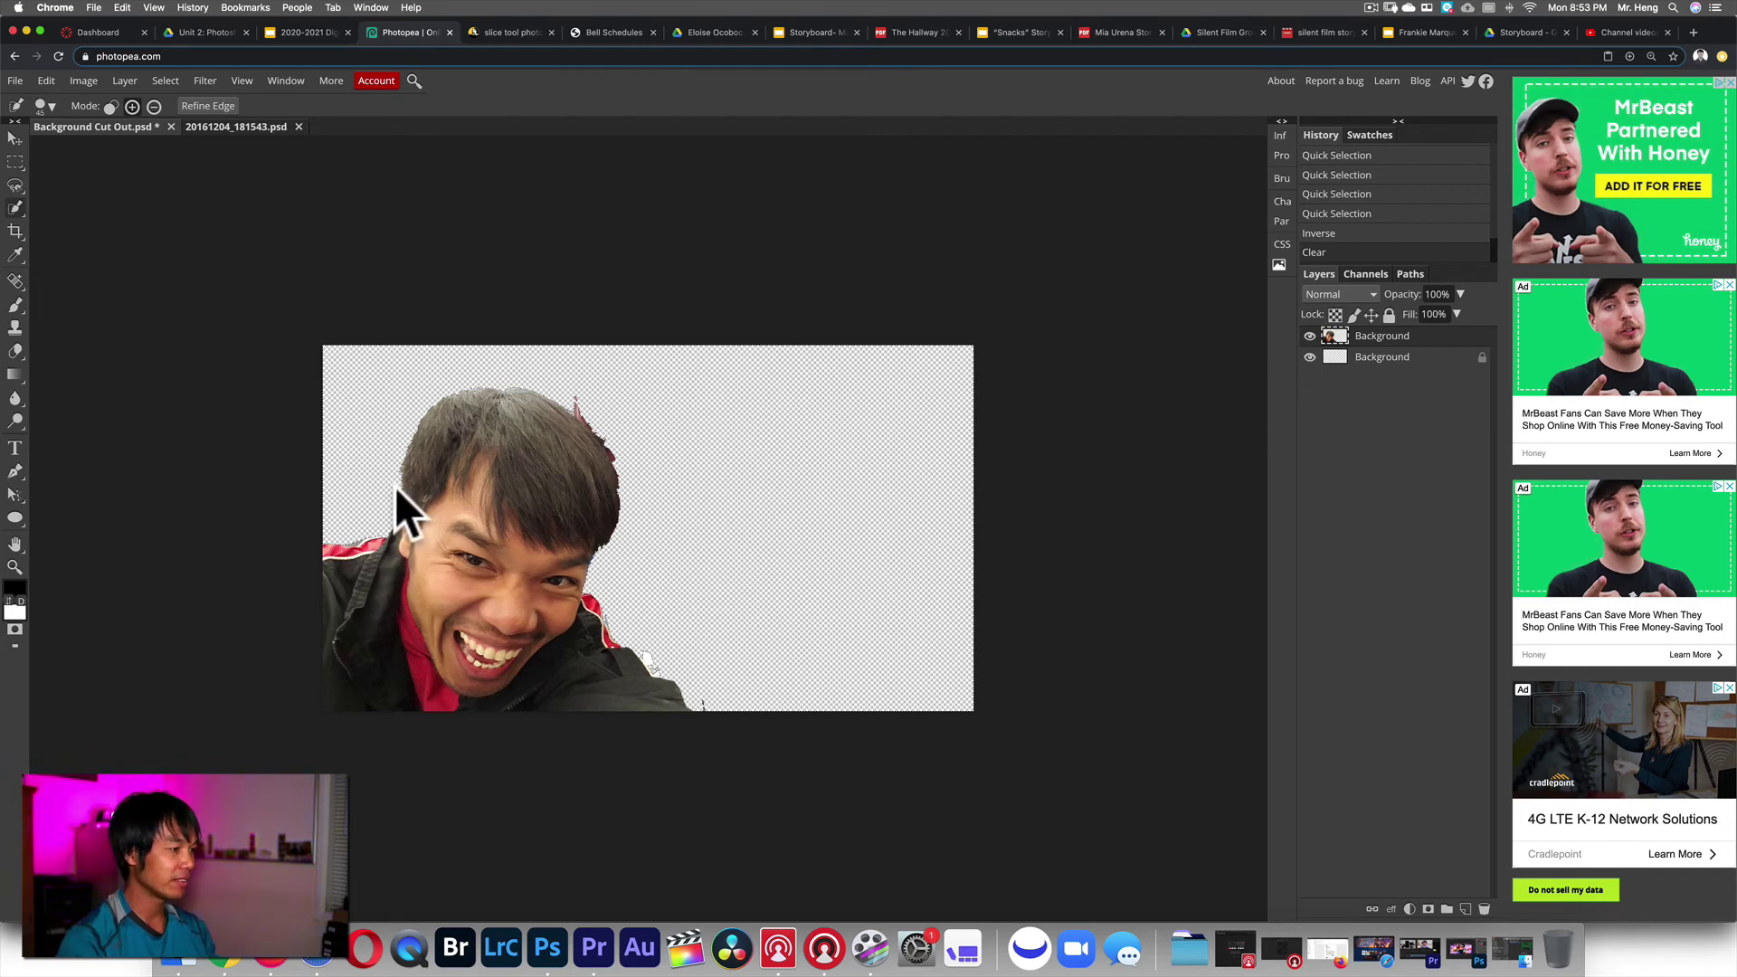
key(super+z)
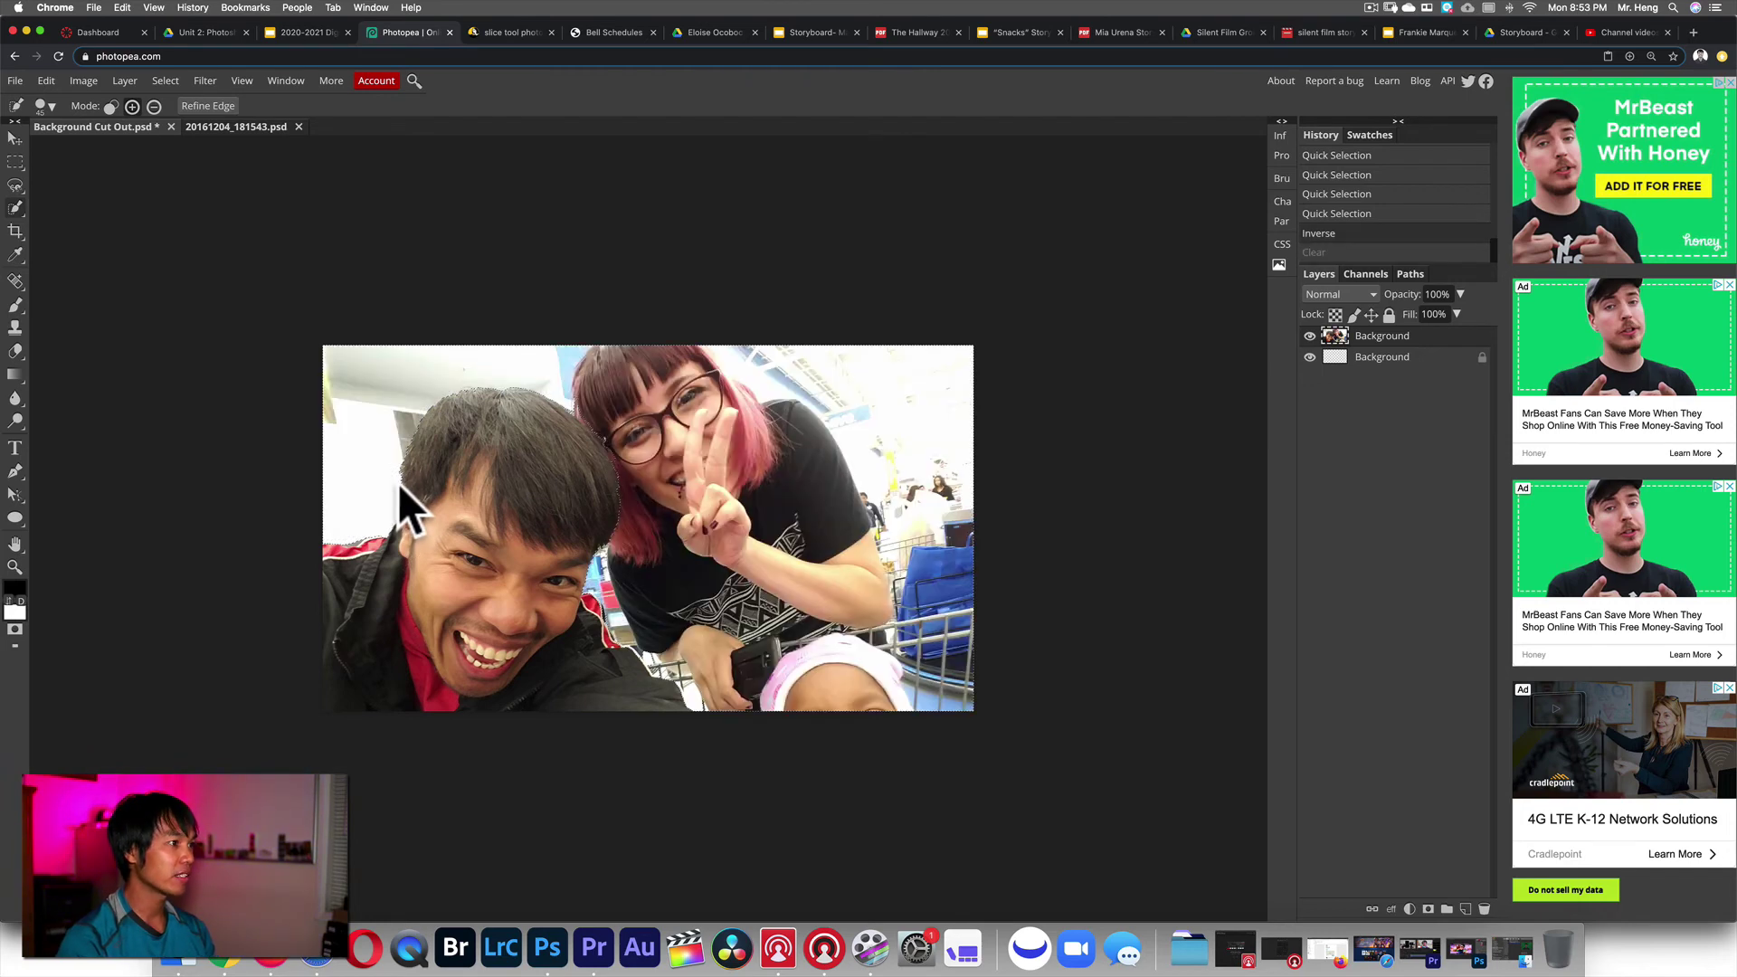
- Deselect everything and sample the man's eye beside his ear with the Magic Wand
click(16, 212)
click(67, 253)
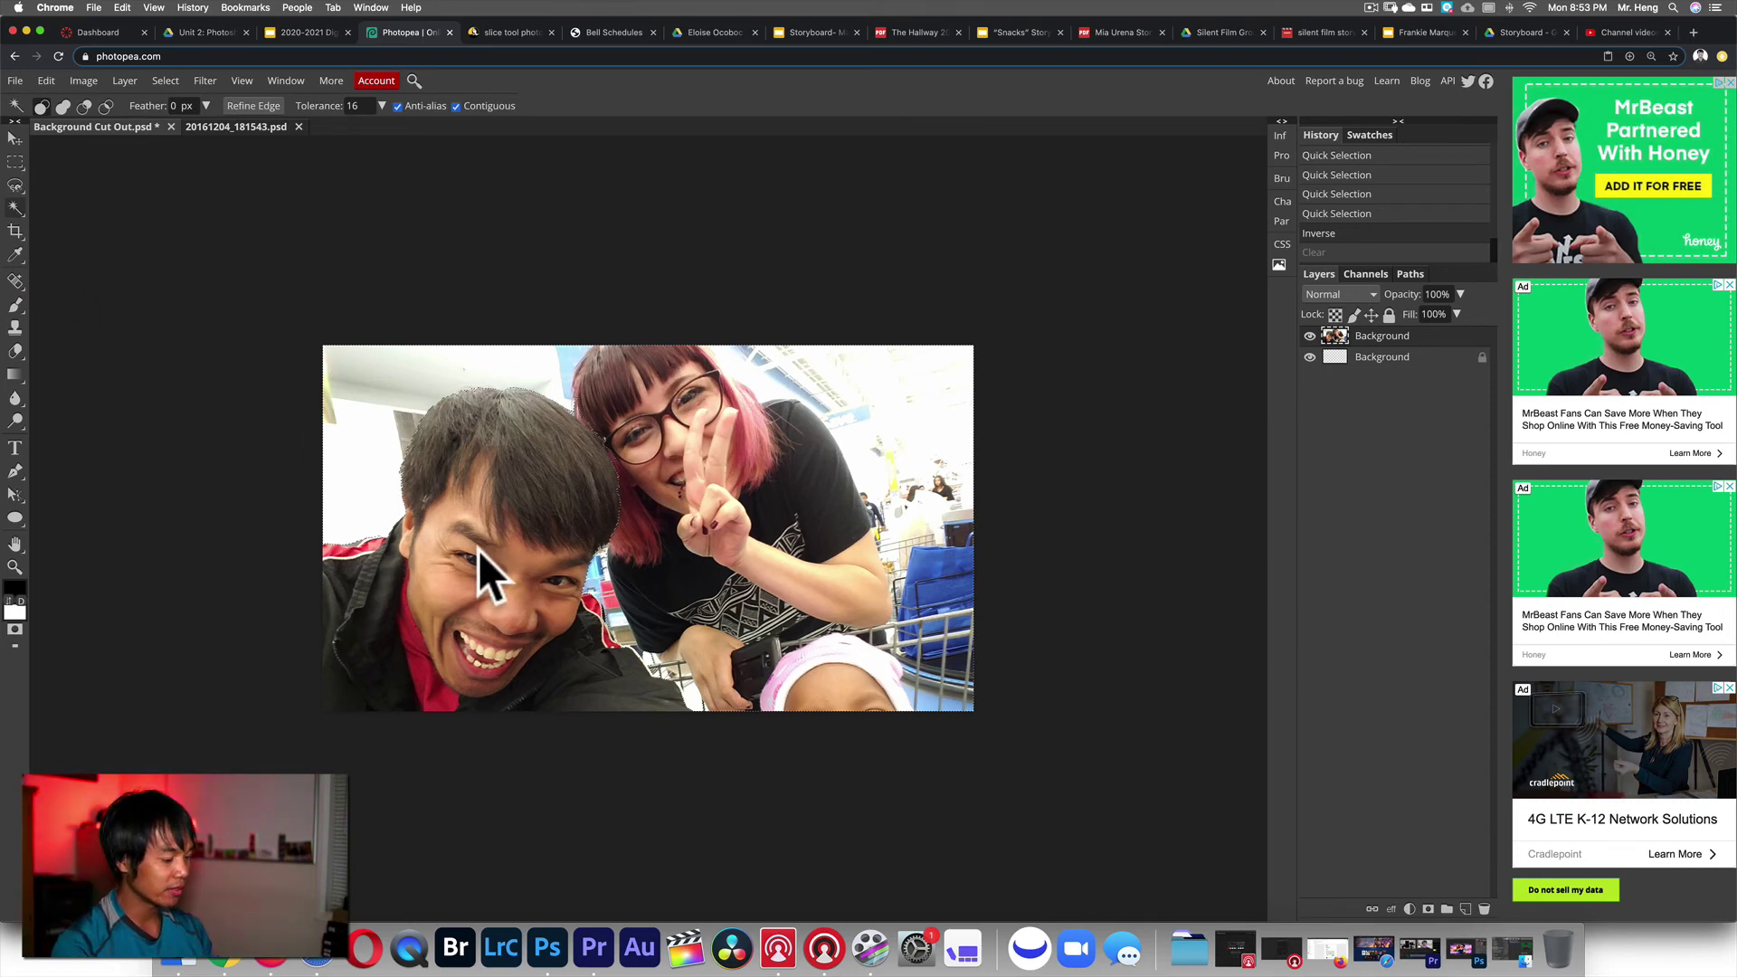
key(super+d)
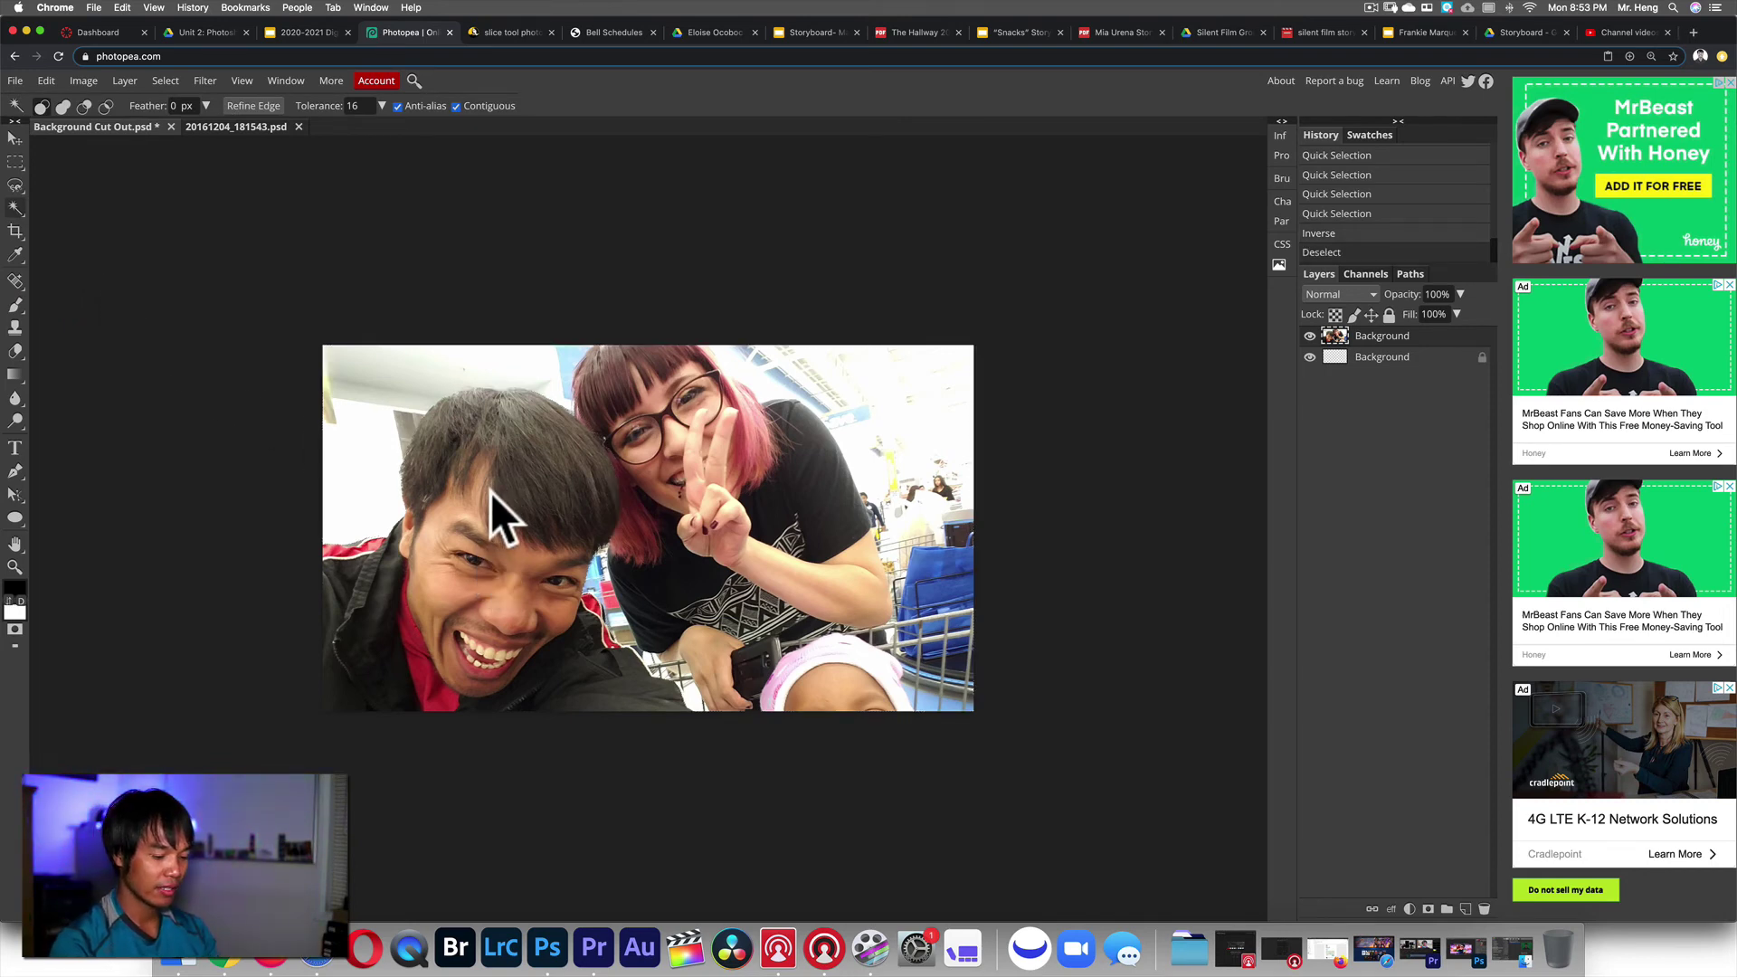
key(super+equal)
key(super+equal)
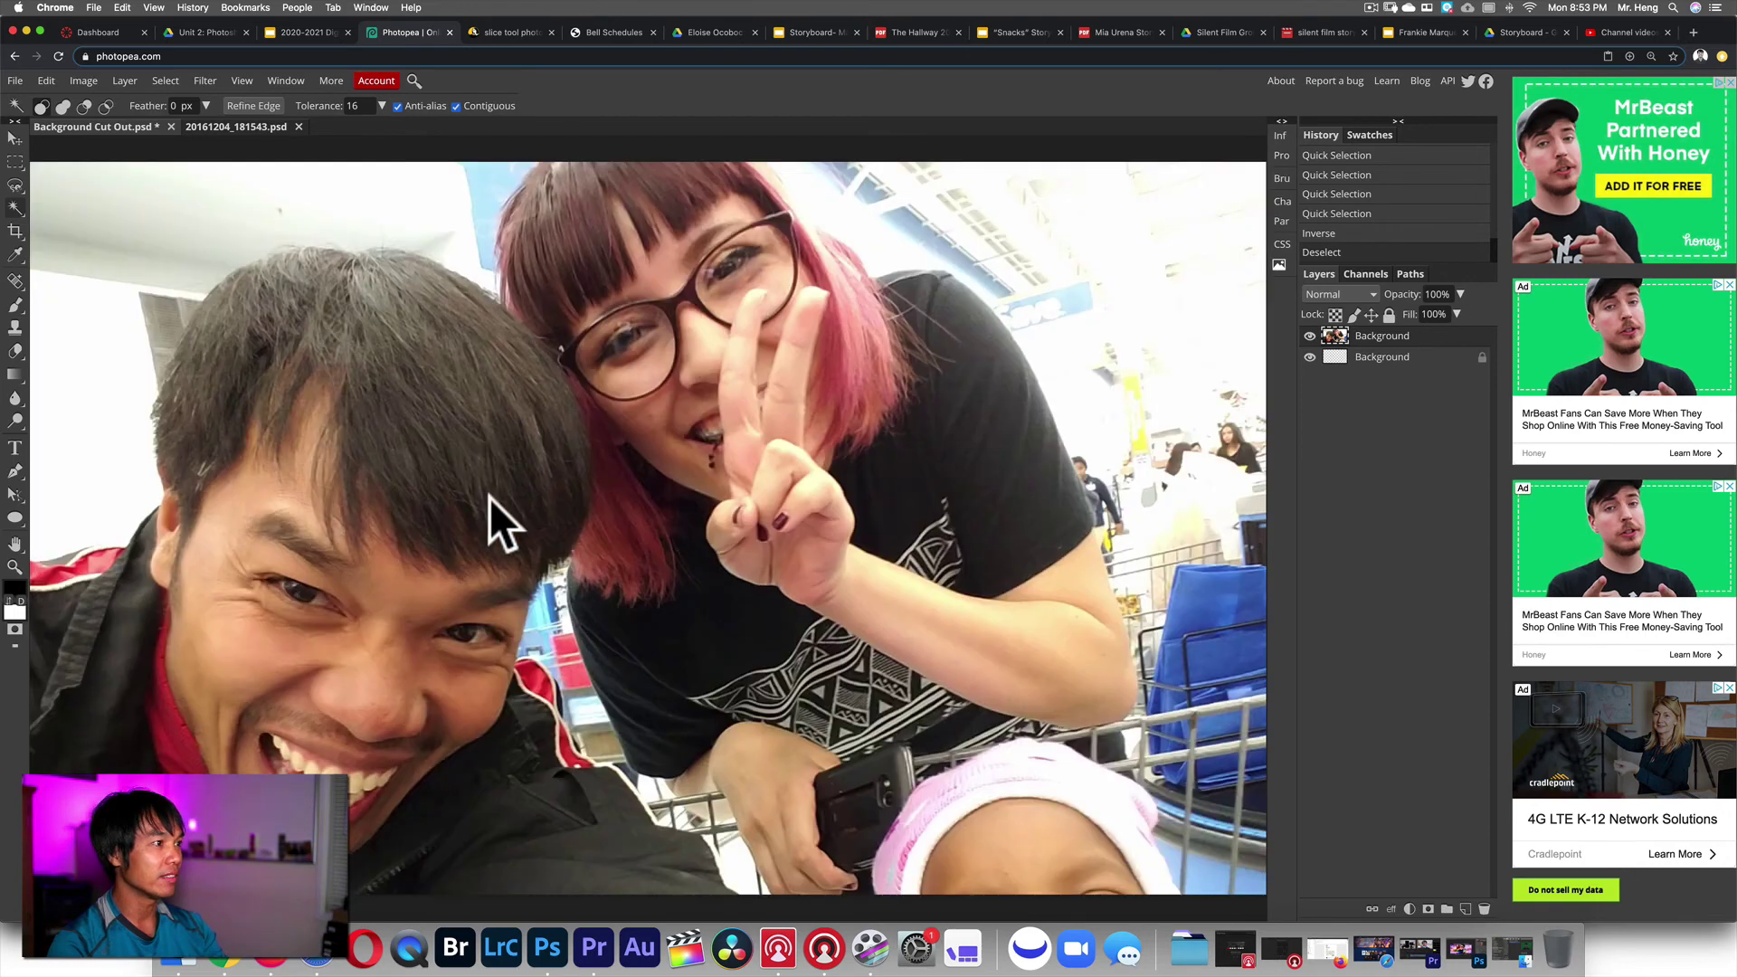
mouse_move(240, 724)
mouse_down()
mouse_move(361, 609)
mouse_move(651, 551)
mouse_move(590, 470)
mouse_up()
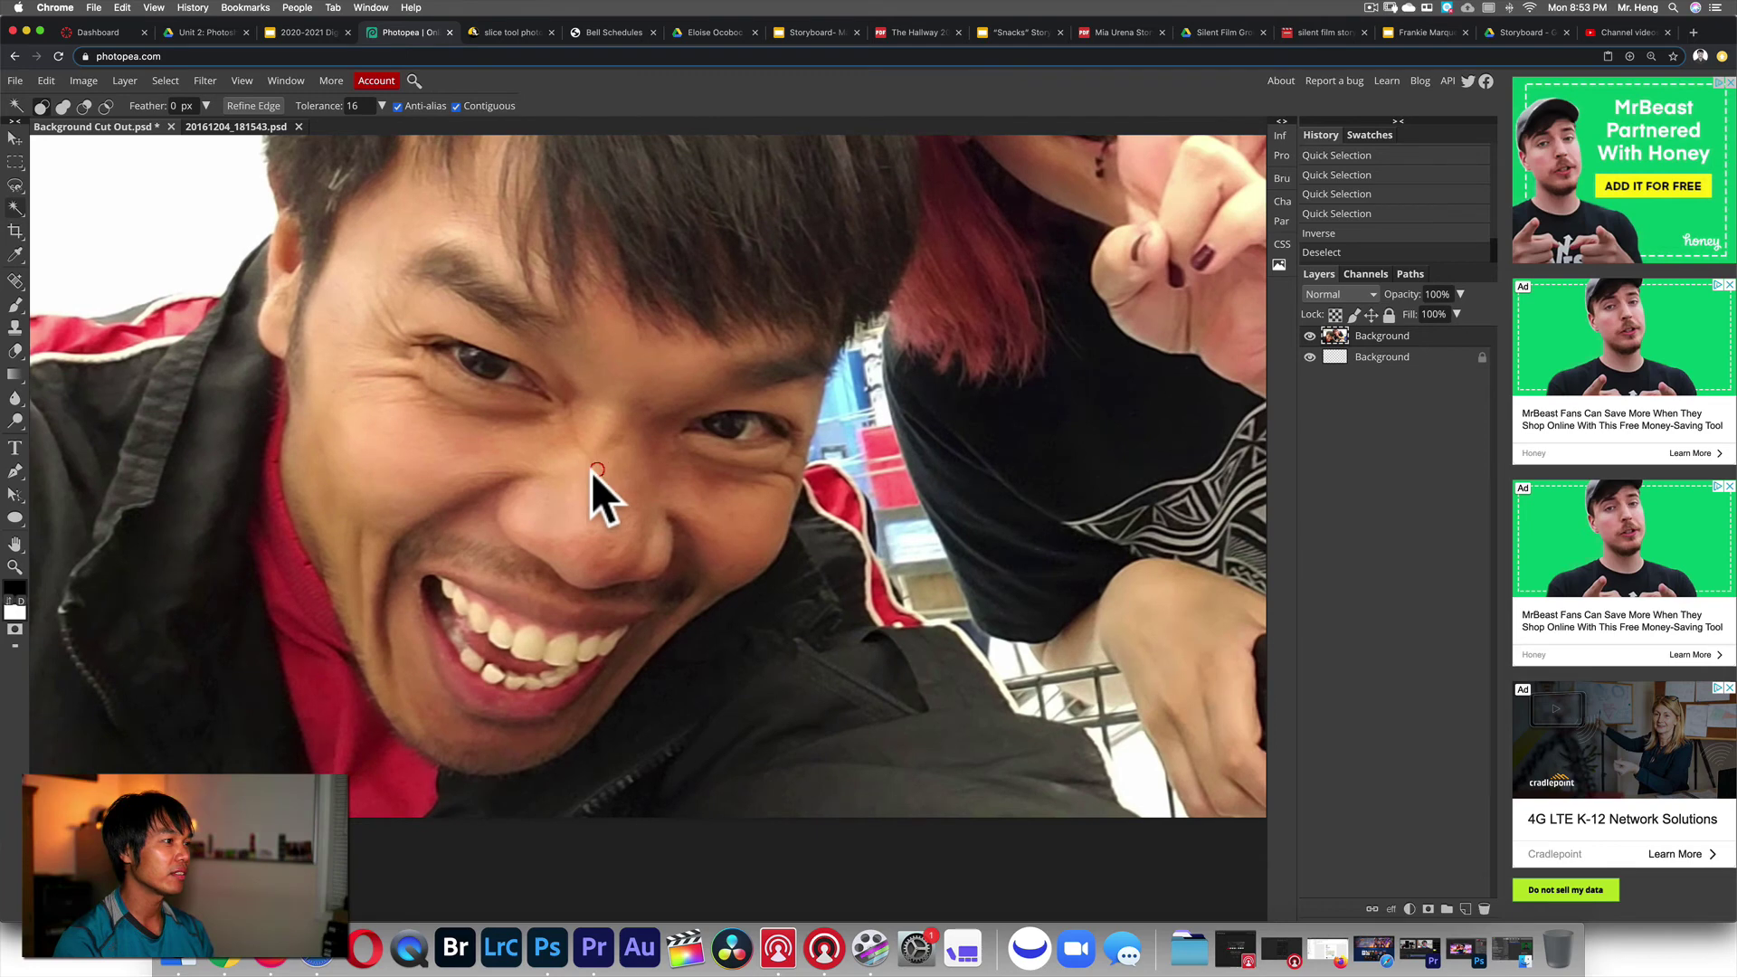
click(479, 362)
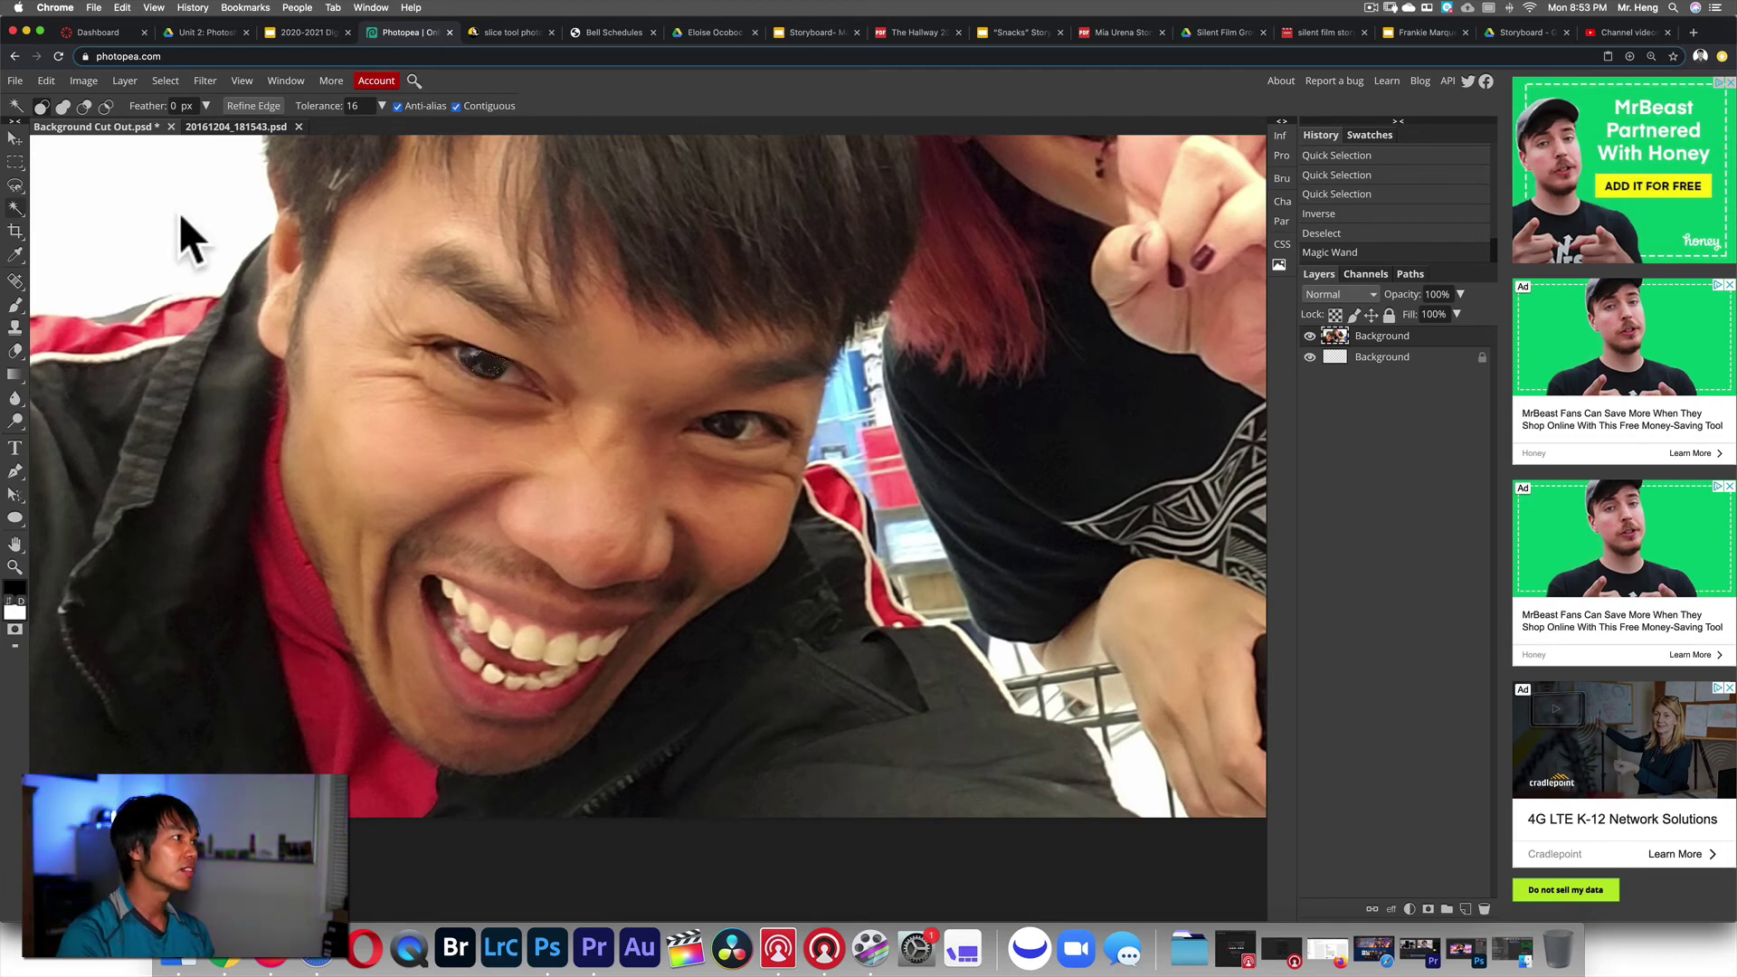
- Extend the Magic Wand selection in add mode with more spots inside the same eye and the man's cheek
click(63, 107)
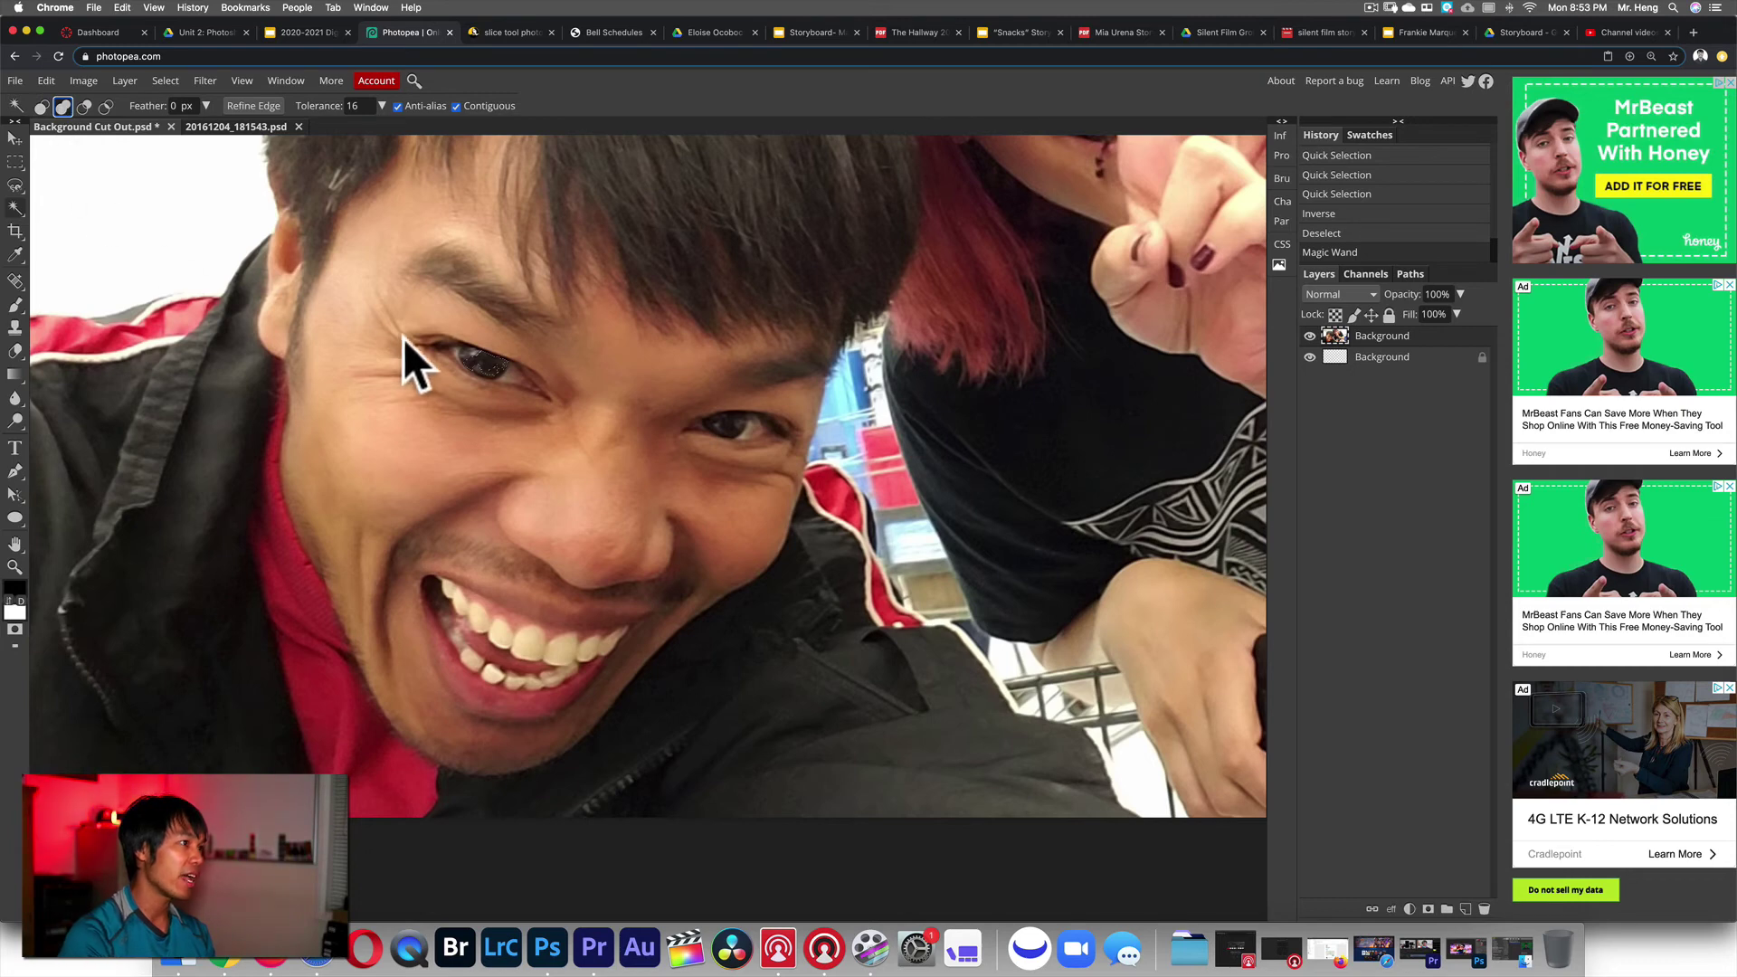
click(476, 351)
click(472, 350)
click(467, 352)
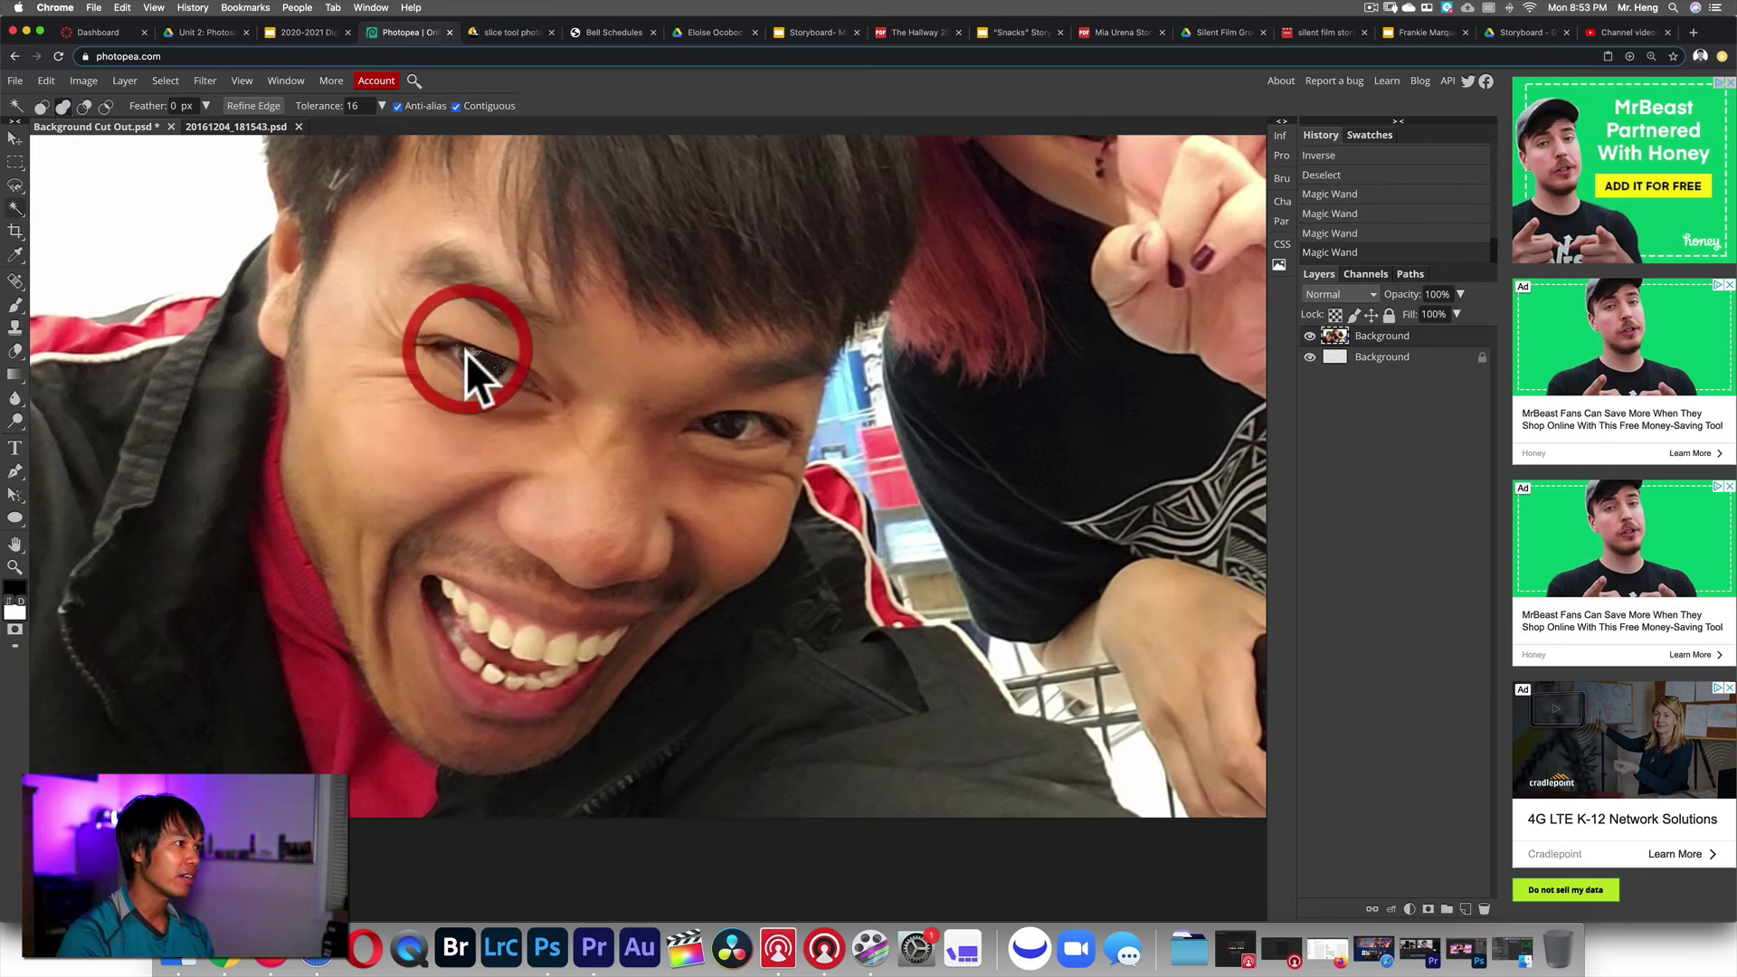
click(465, 356)
click(472, 364)
click(475, 366)
click(488, 366)
click(492, 366)
click(495, 366)
click(478, 353)
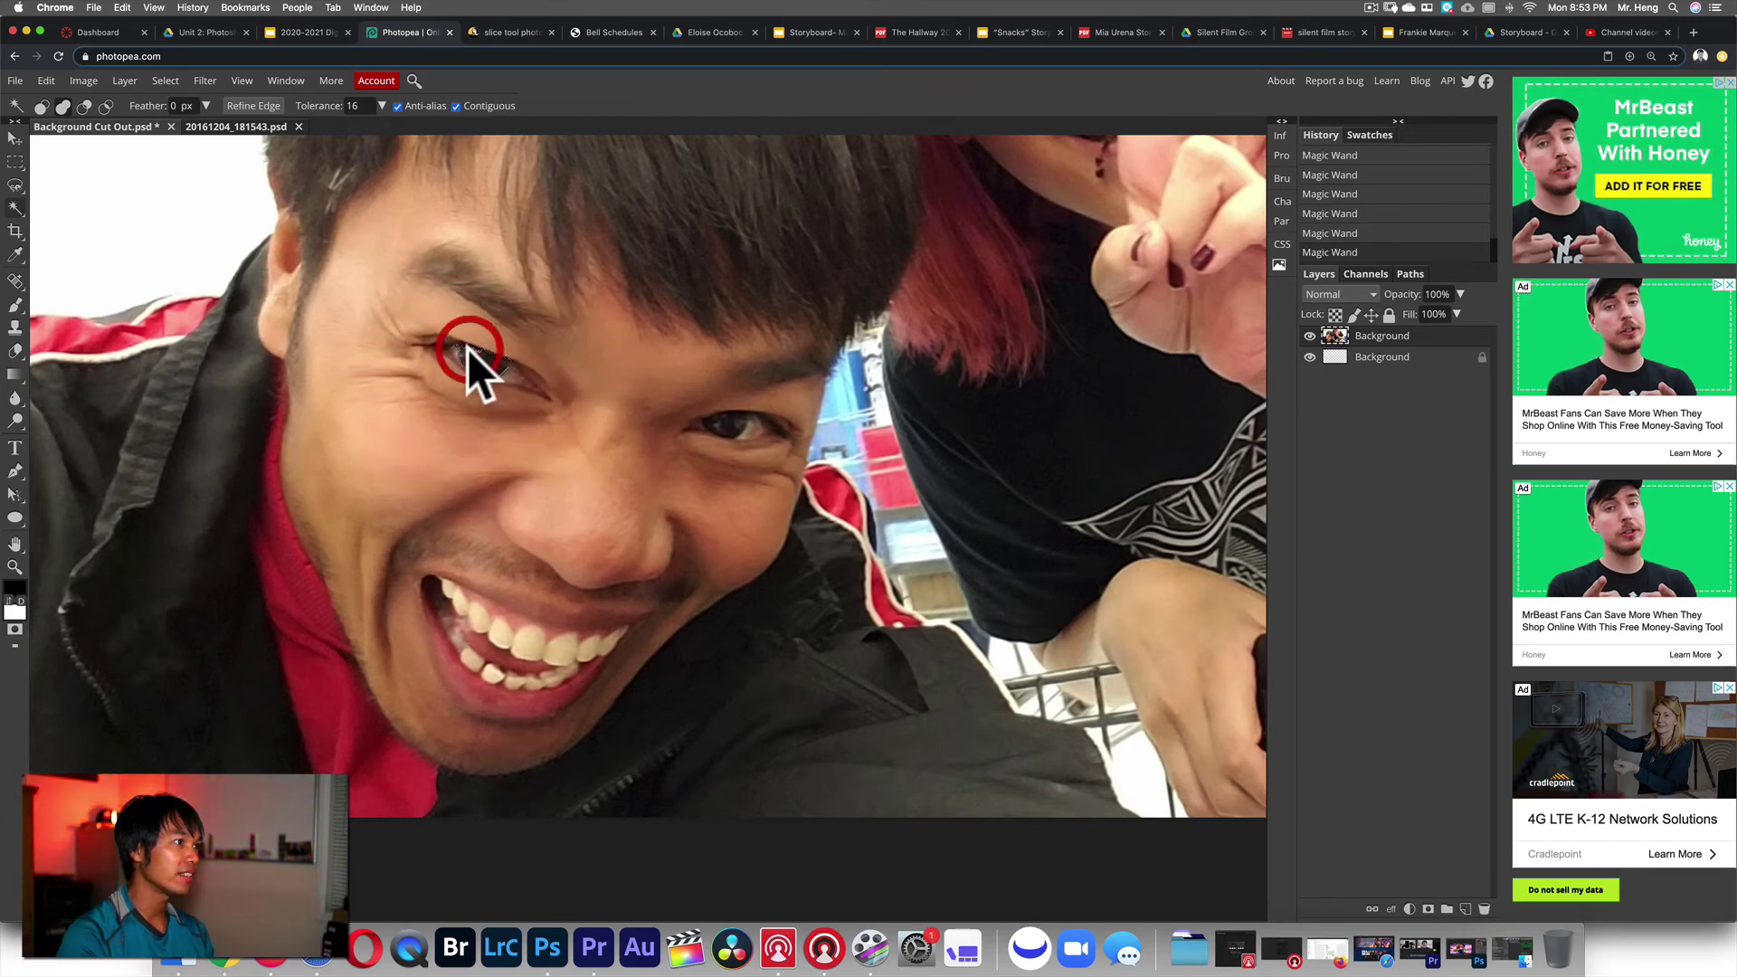
click(476, 352)
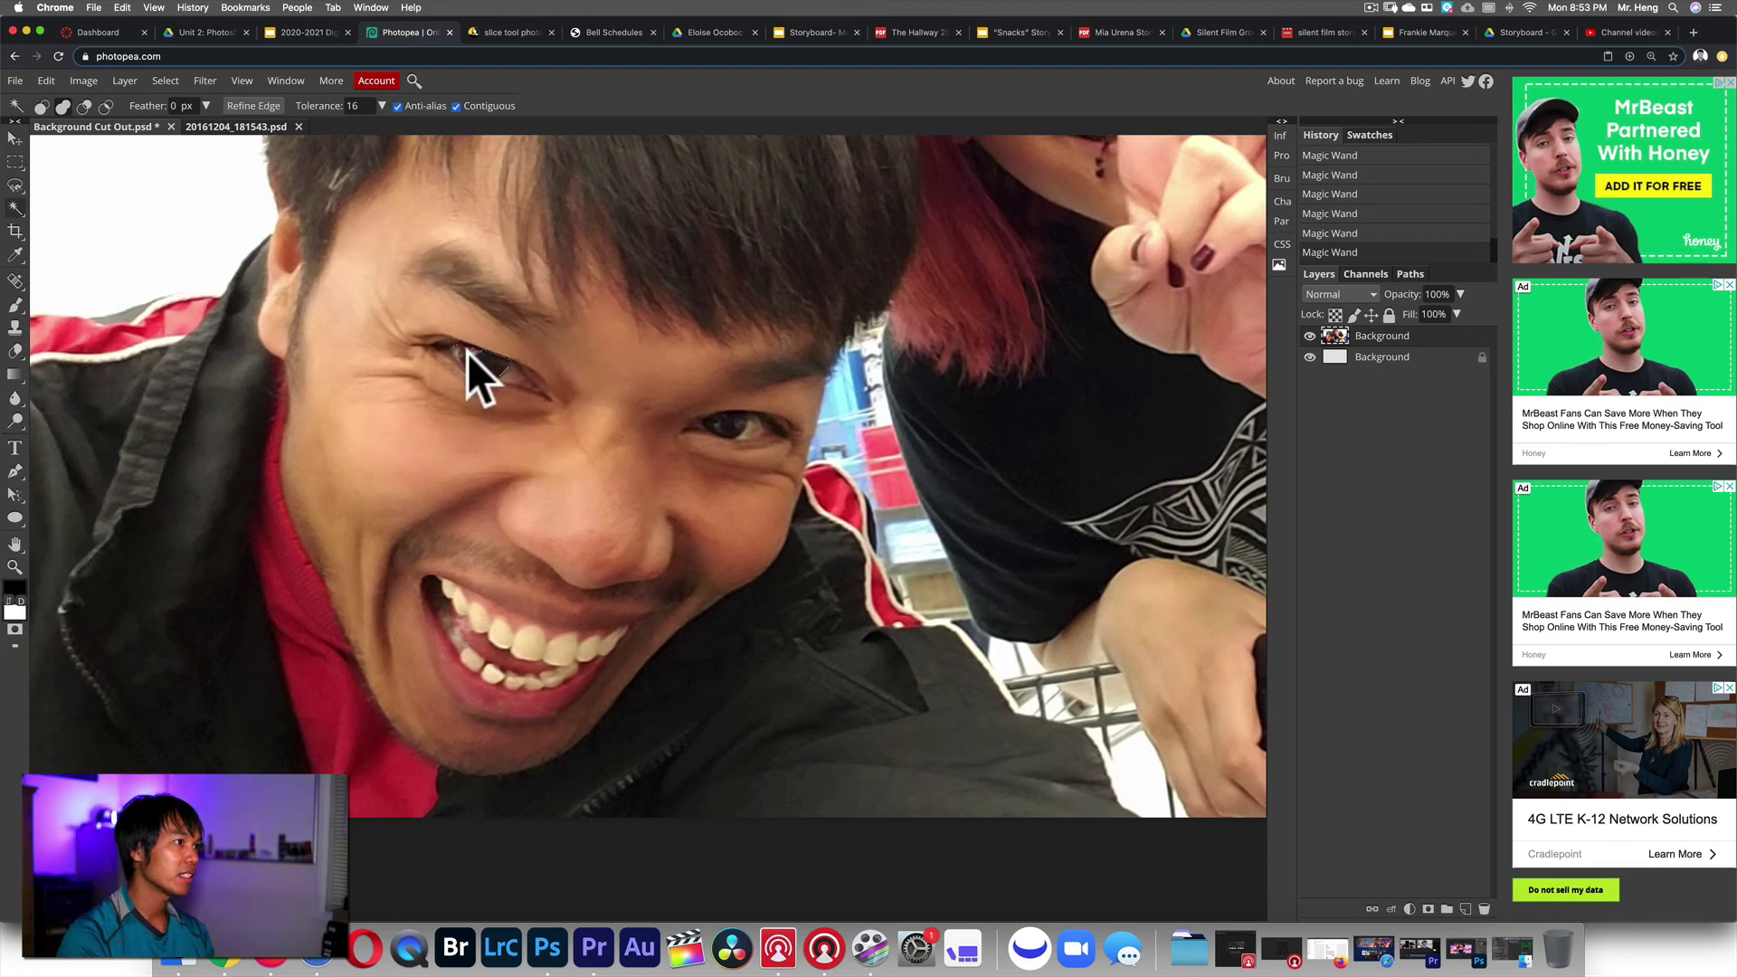
click(464, 344)
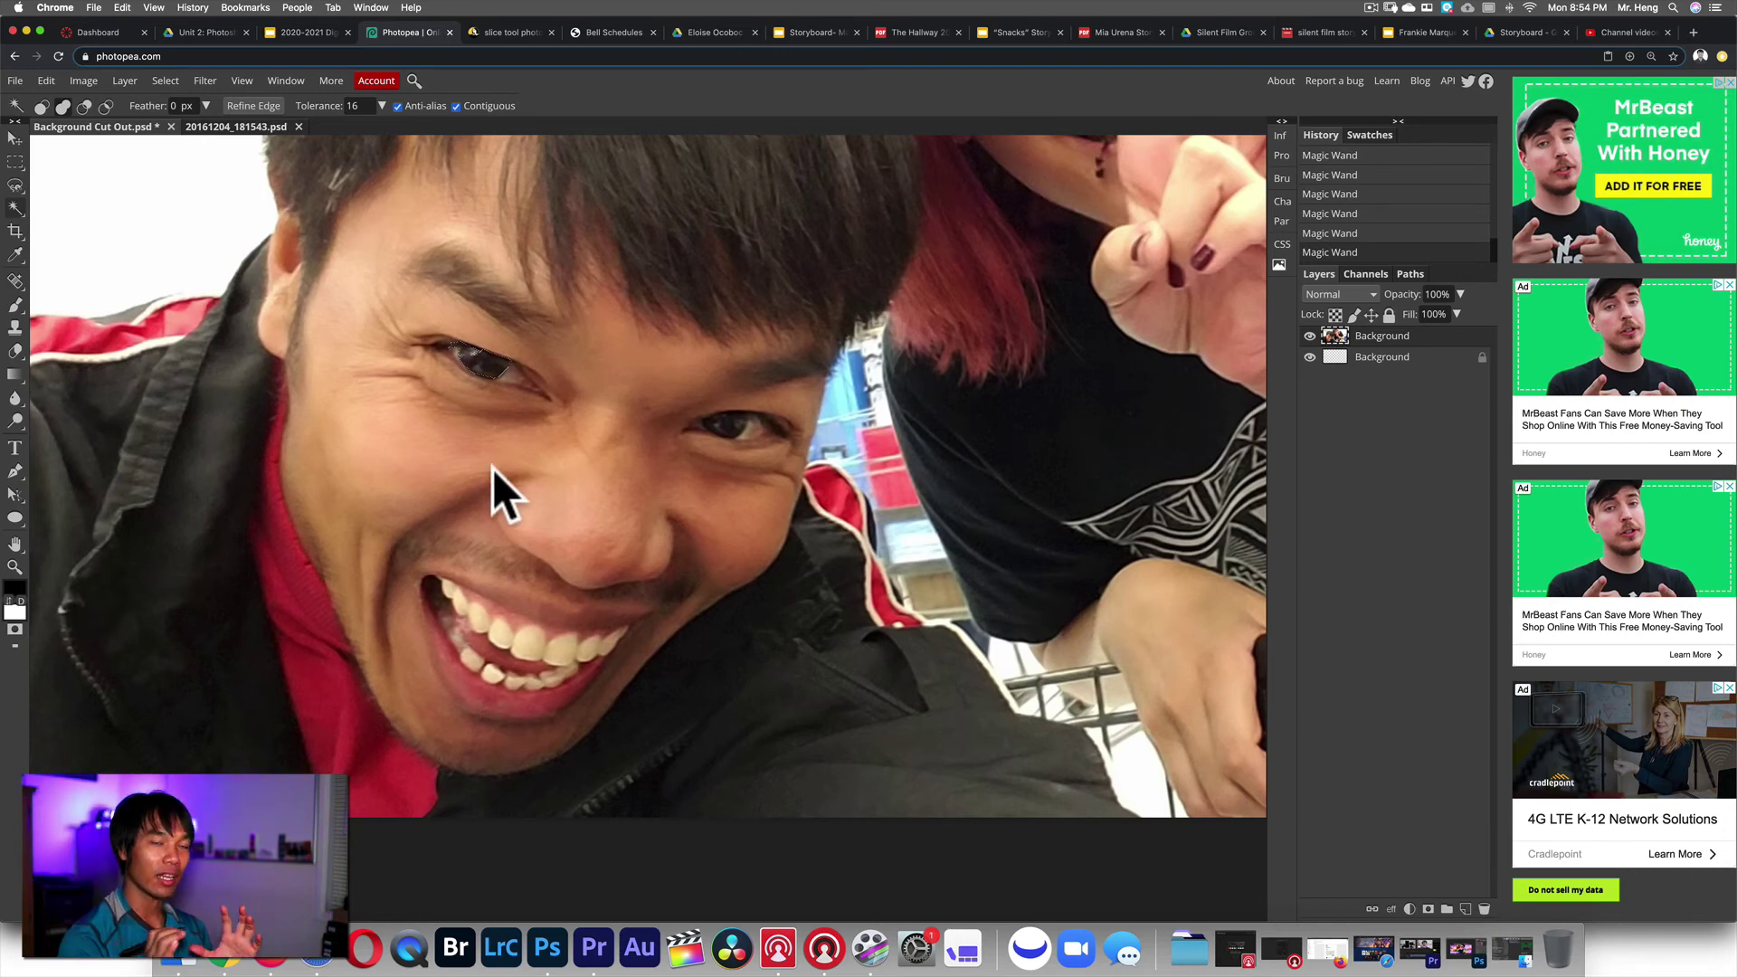
click(388, 443)
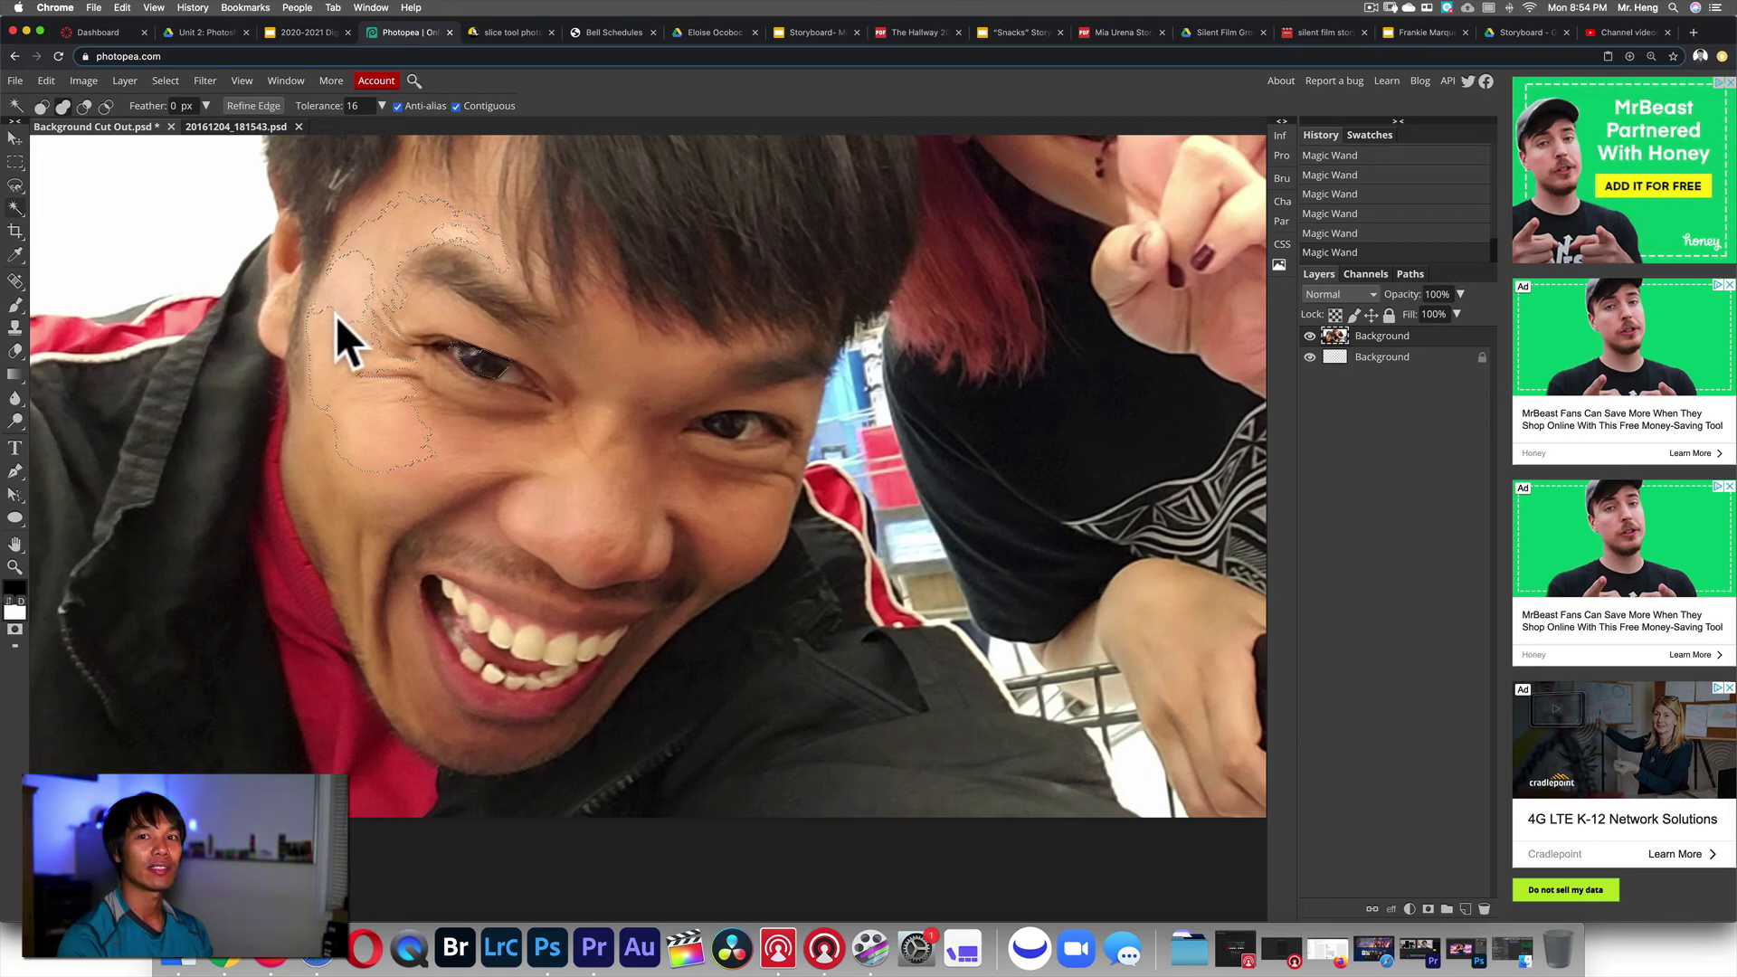
- Subtract the eye from the Magic Wand selection, and intersect the selection with the skin beside the eye
click(85, 106)
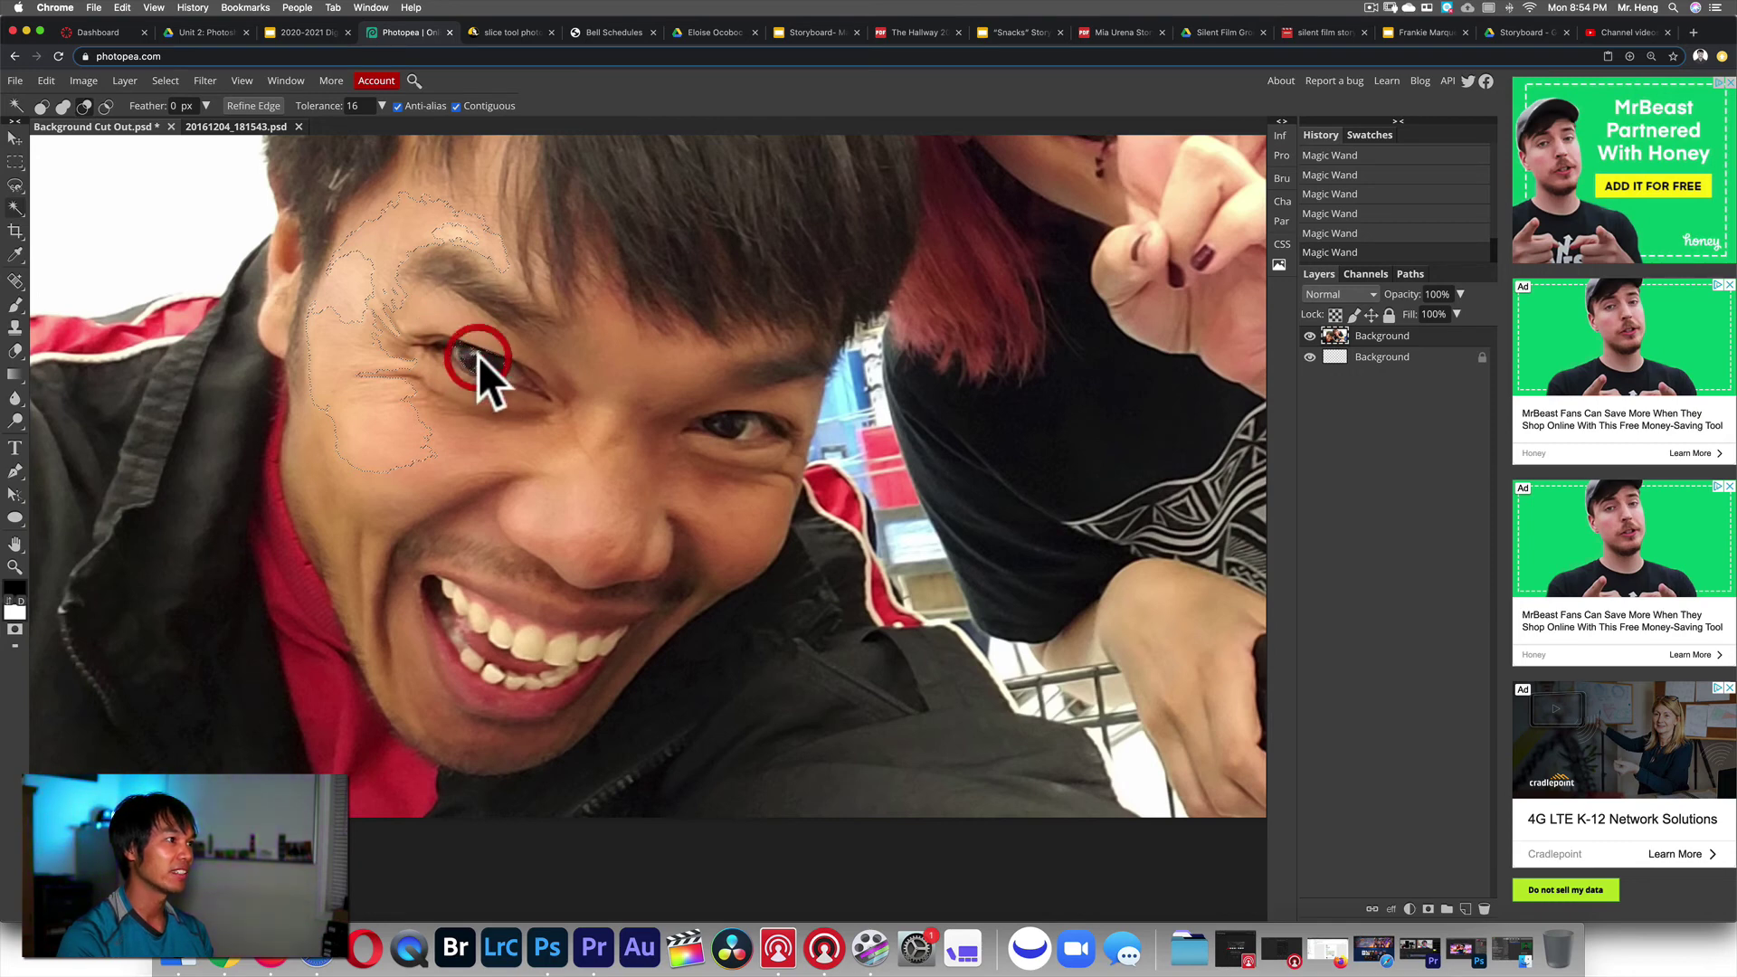
click(106, 106)
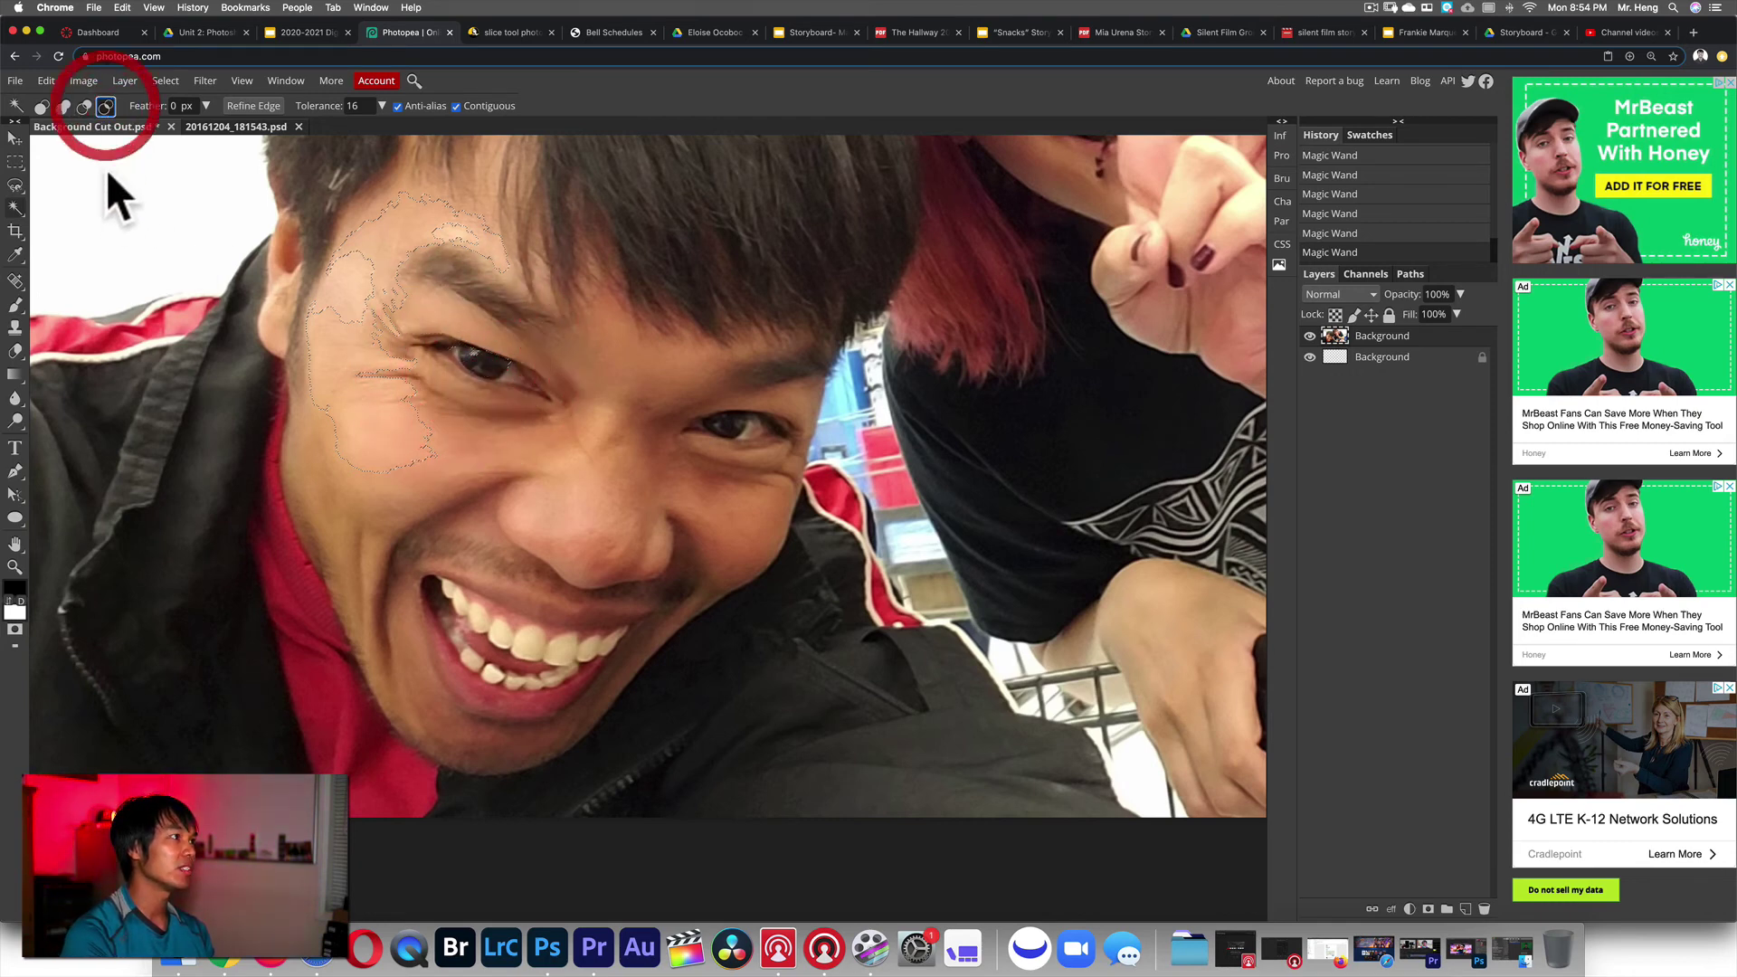
click(412, 375)
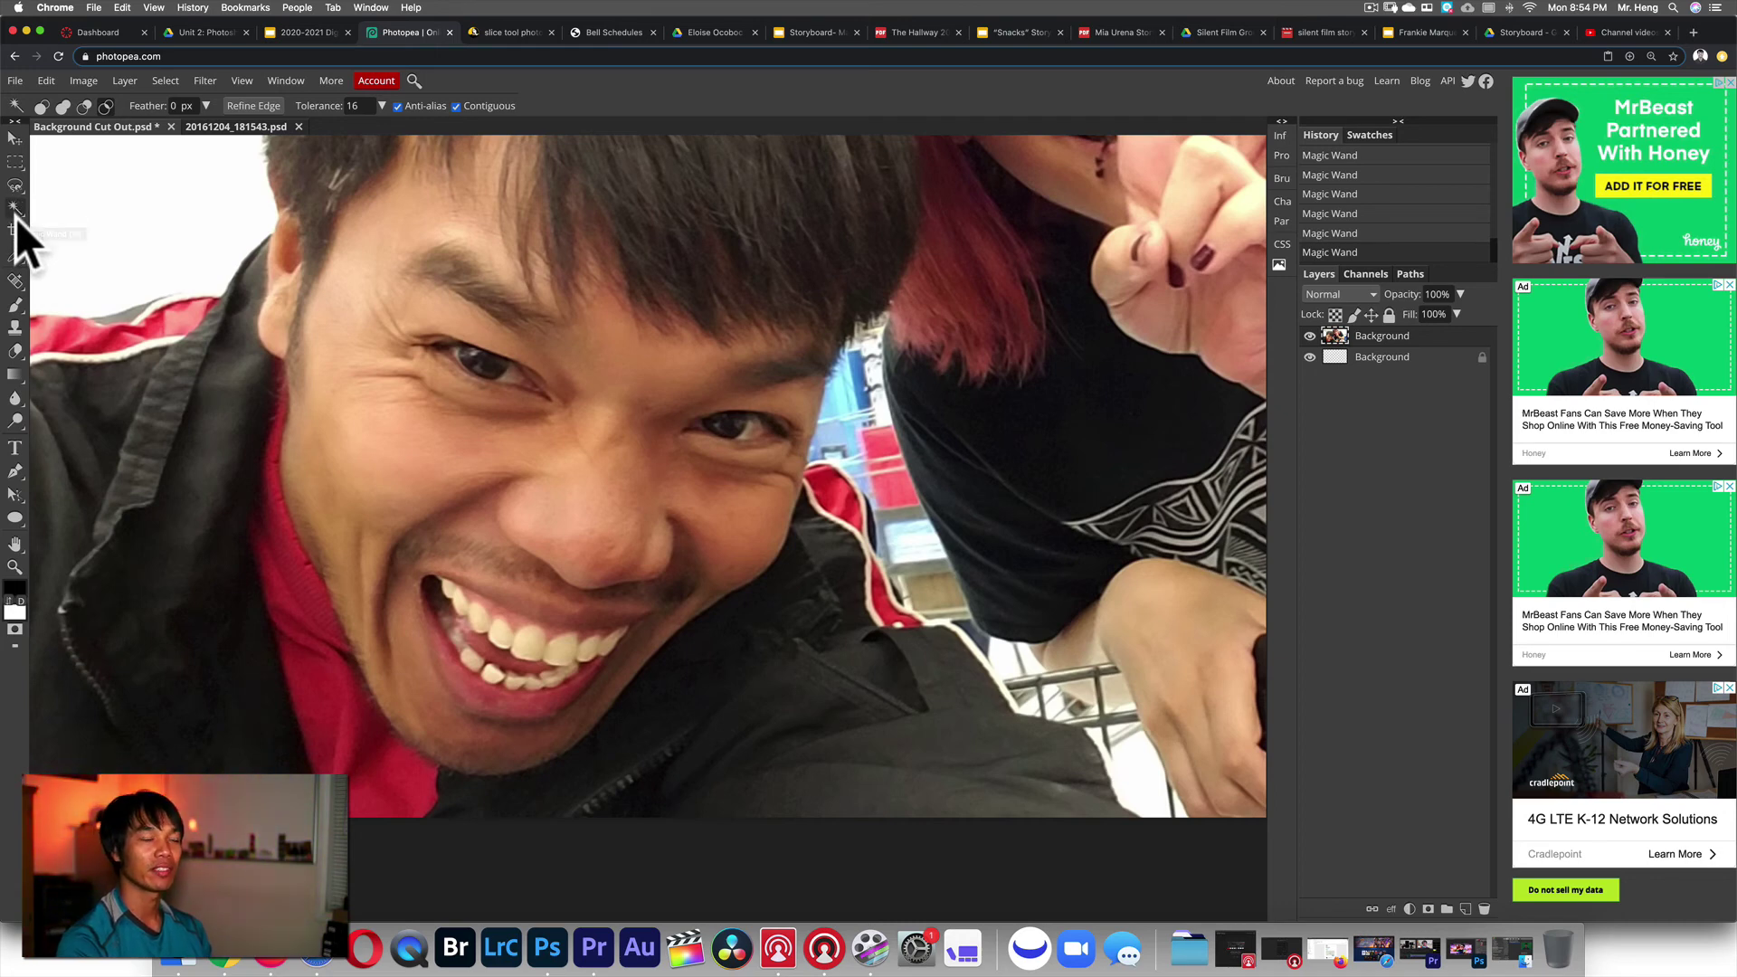
- Review the lesson agenda in Google Slides and the Thumbnail Project folder in Google Drive, and return to Photopea
click(307, 32)
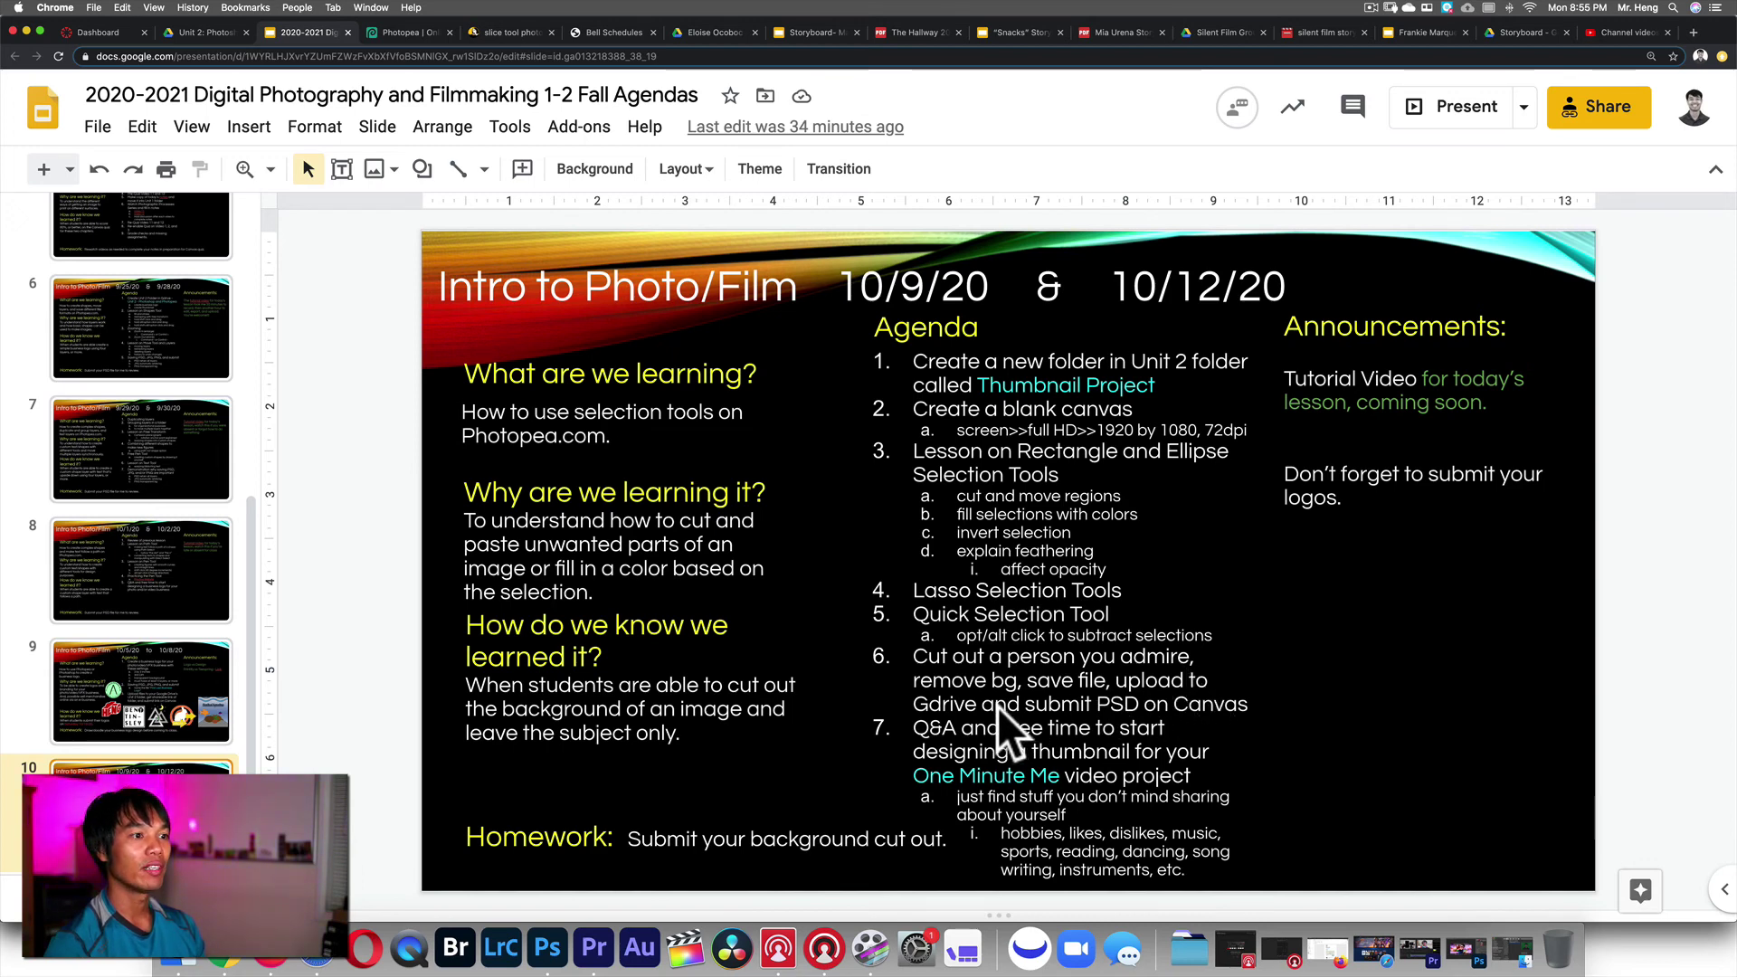
click(201, 32)
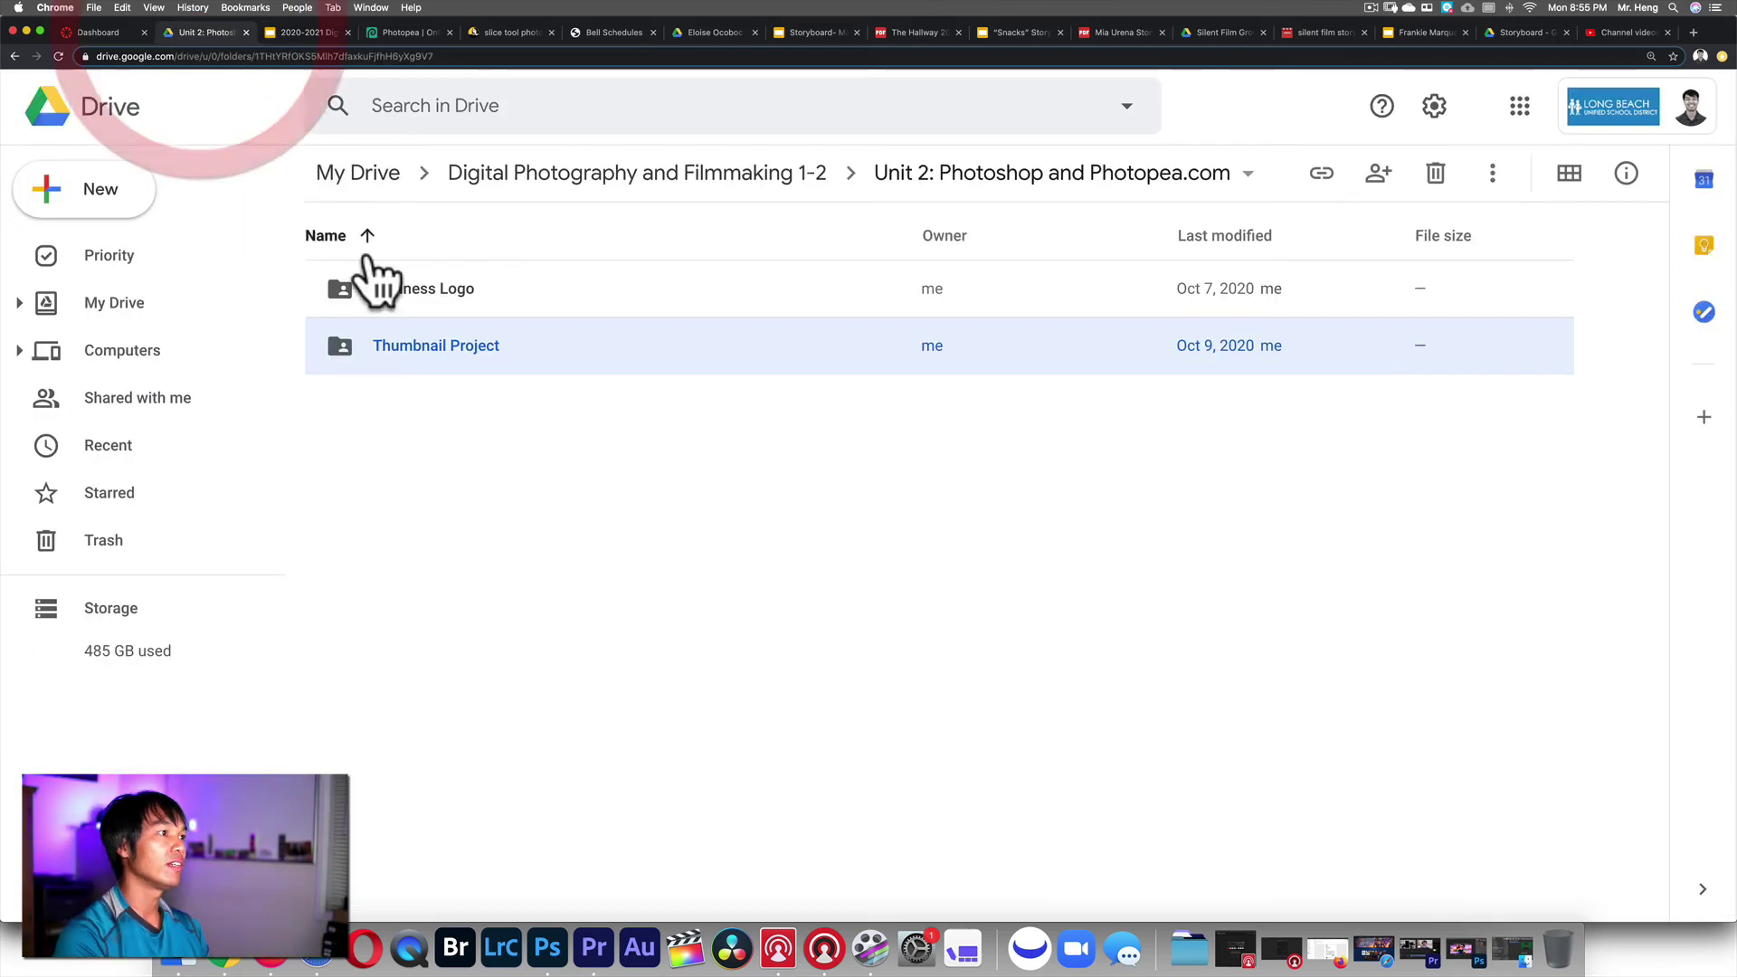
click(351, 344)
double_click(350, 344)
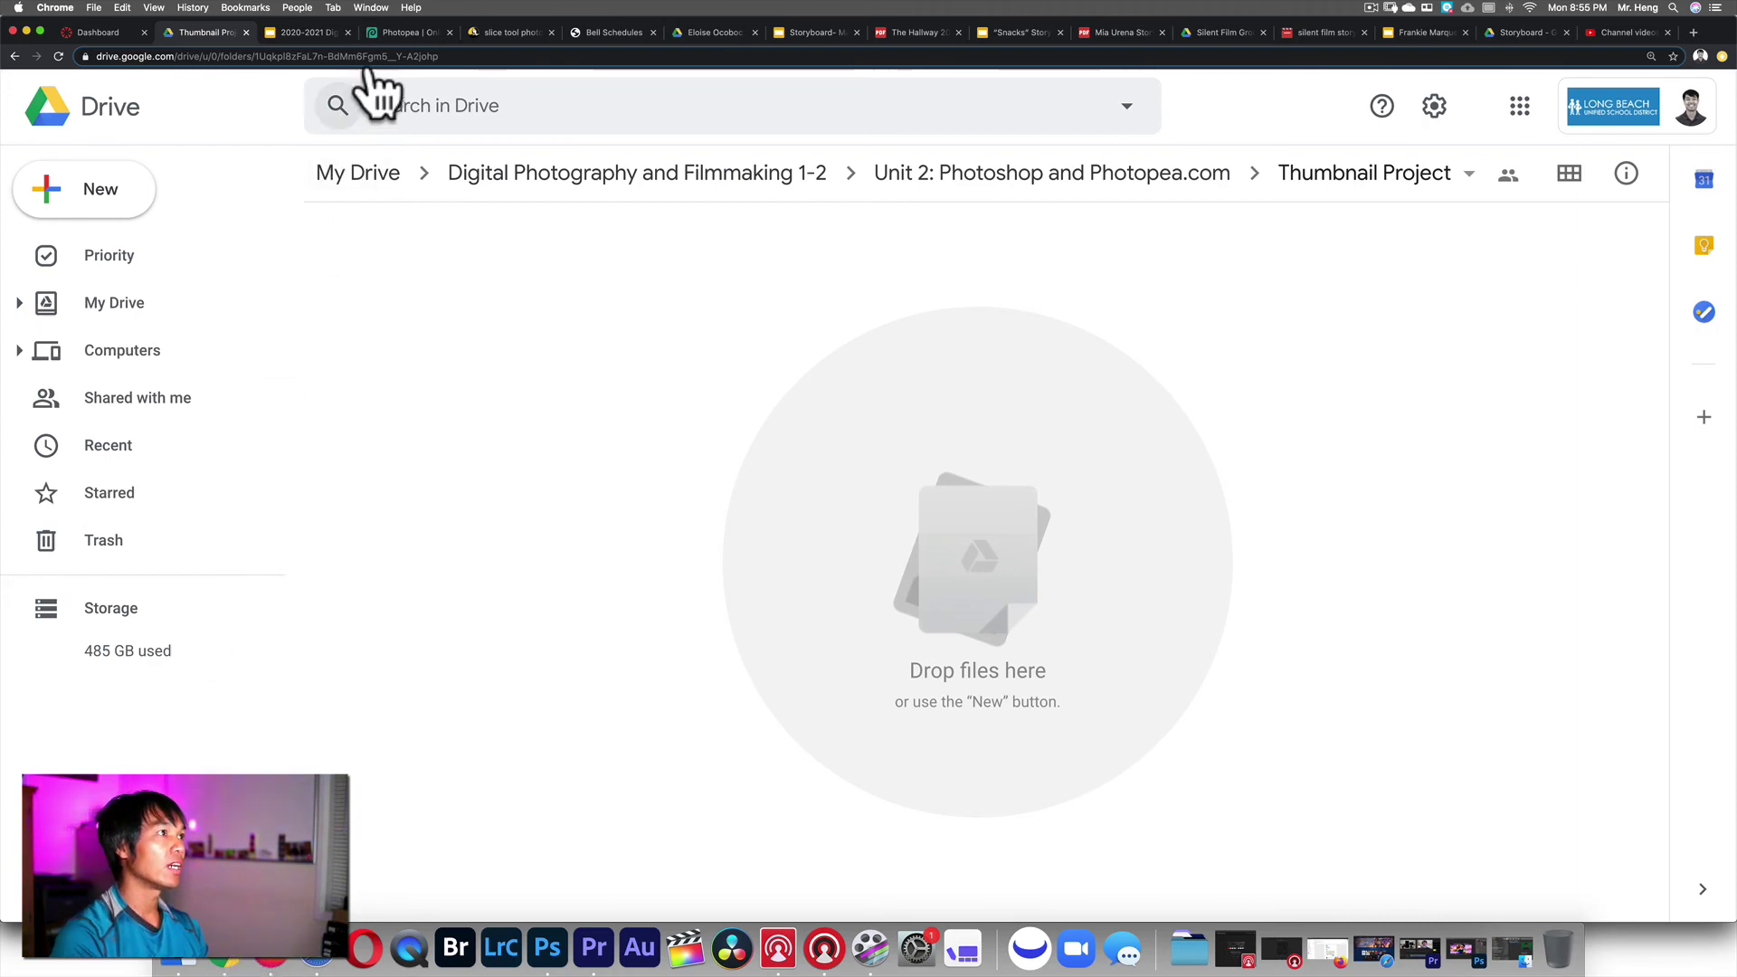
click(398, 29)
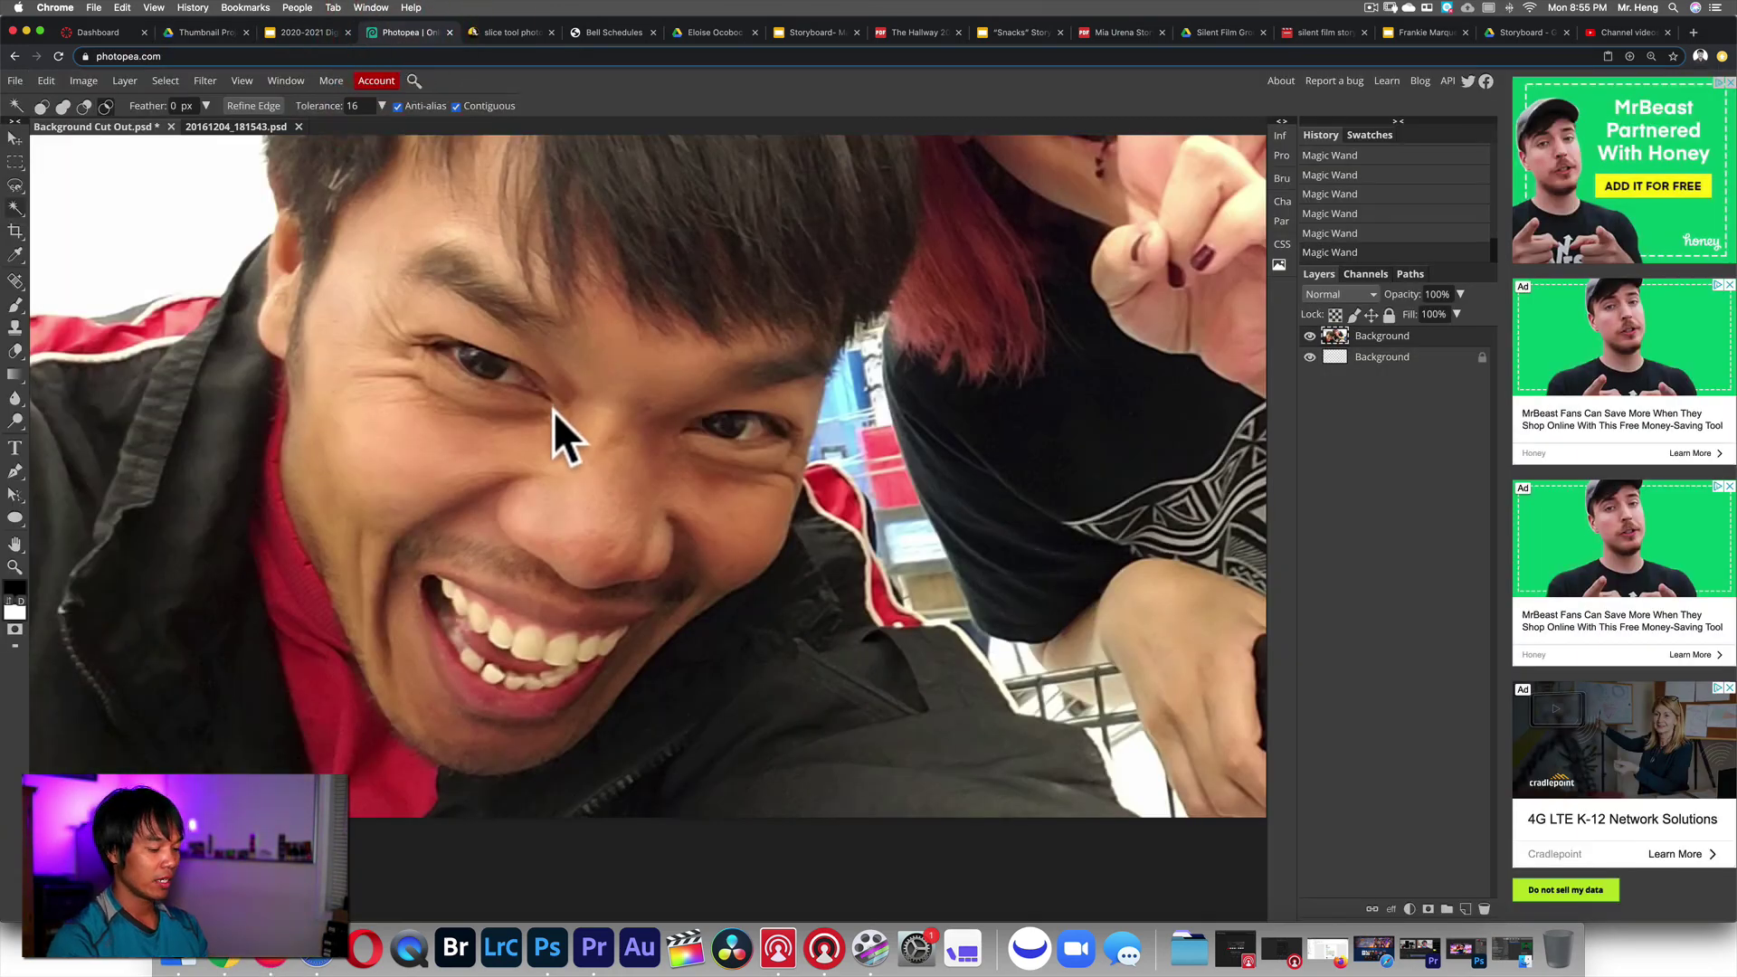
- Undo the recent series of Magic Wand selections, checking the earlier history entries
key(ctrl+minus)
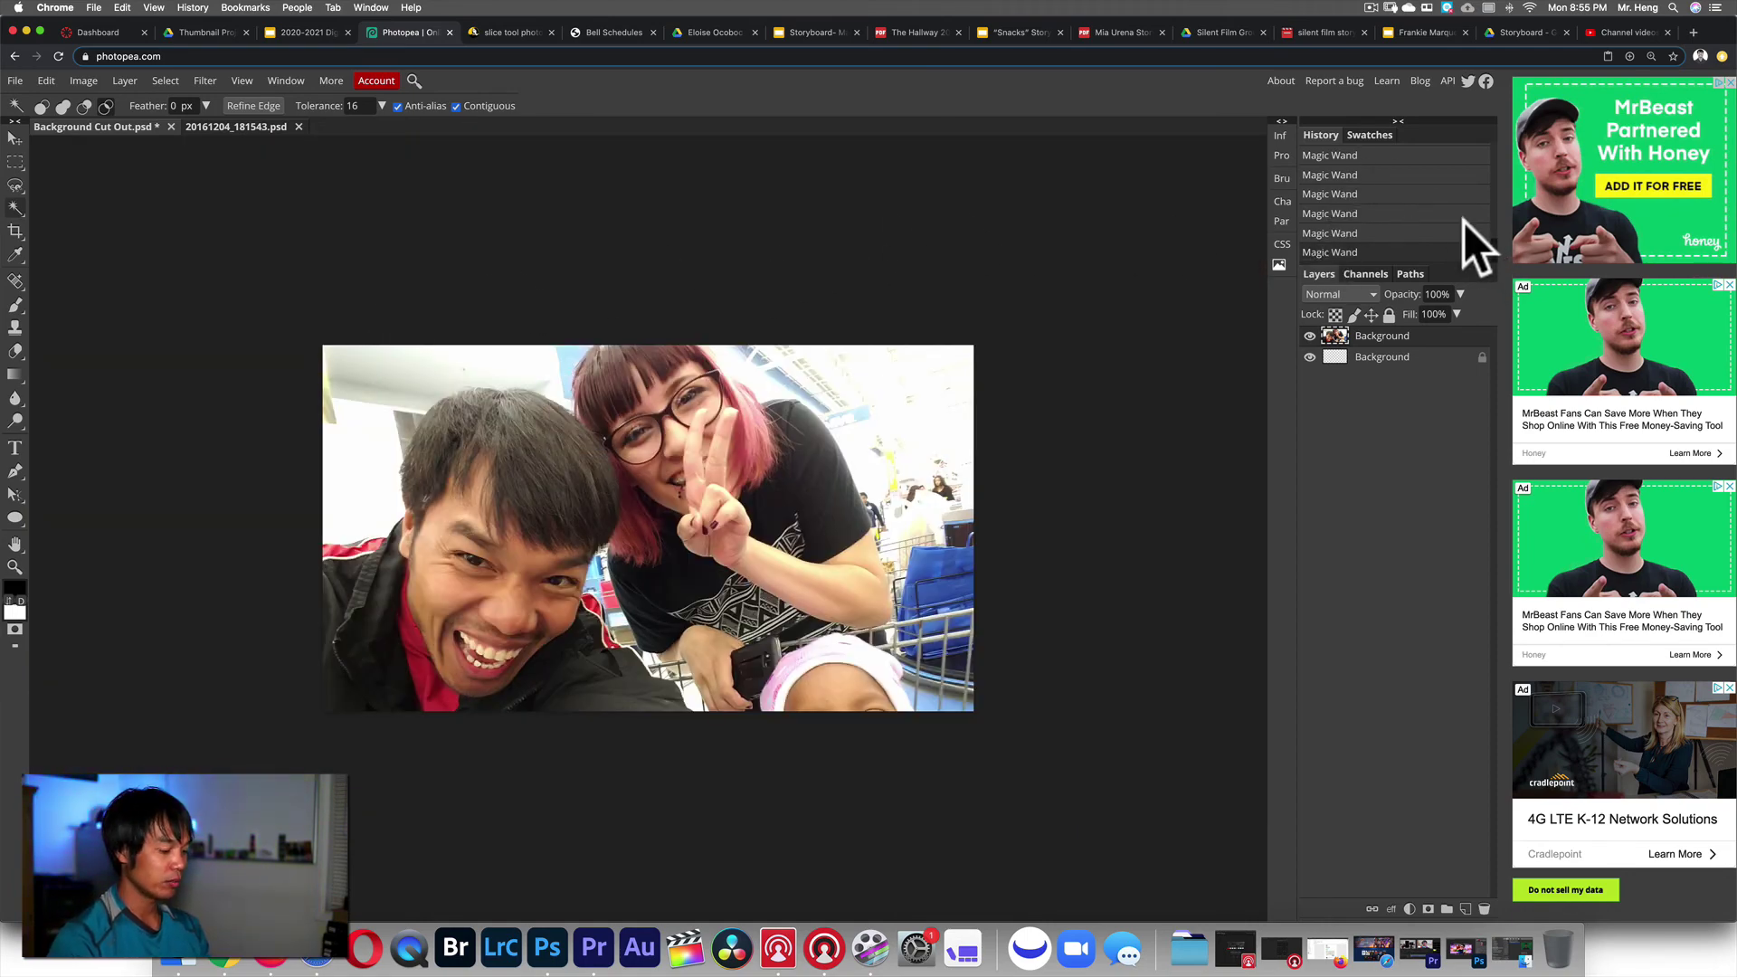
key(ctrl+z)
key(ctrl+z)
key(ctrl+z)
key(ctrl+z)
key(ctrl+z)
key(ctrl+z)
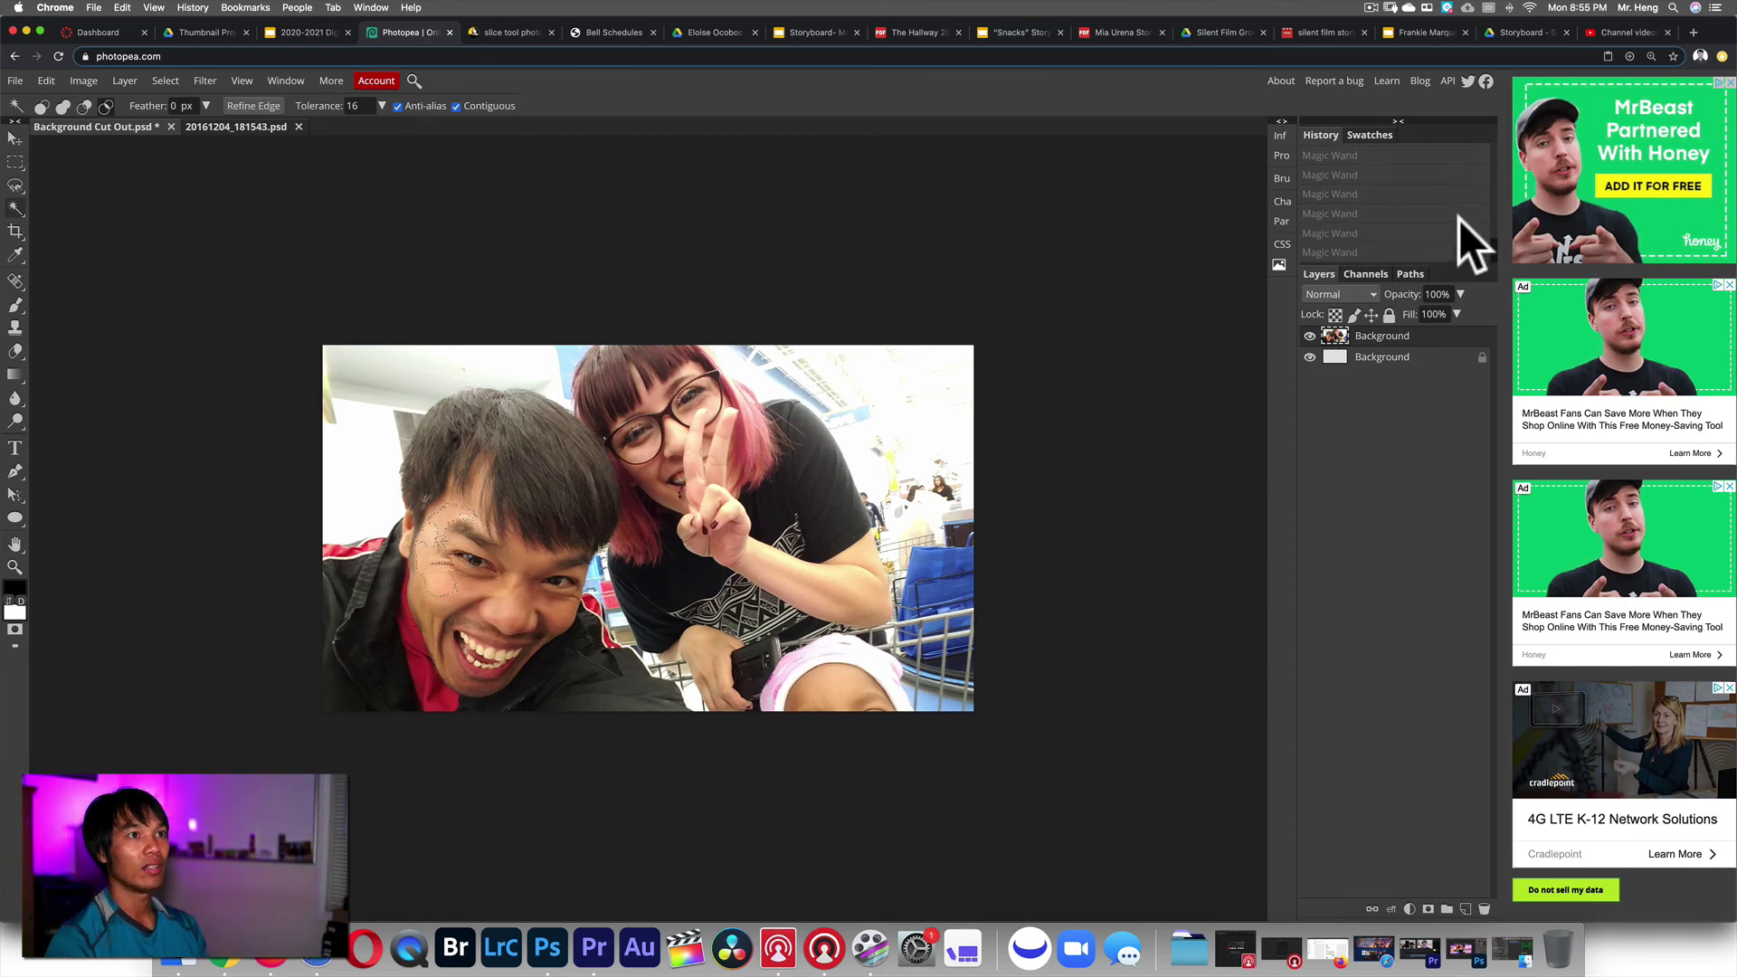
drag(1488, 237, 1498, 140)
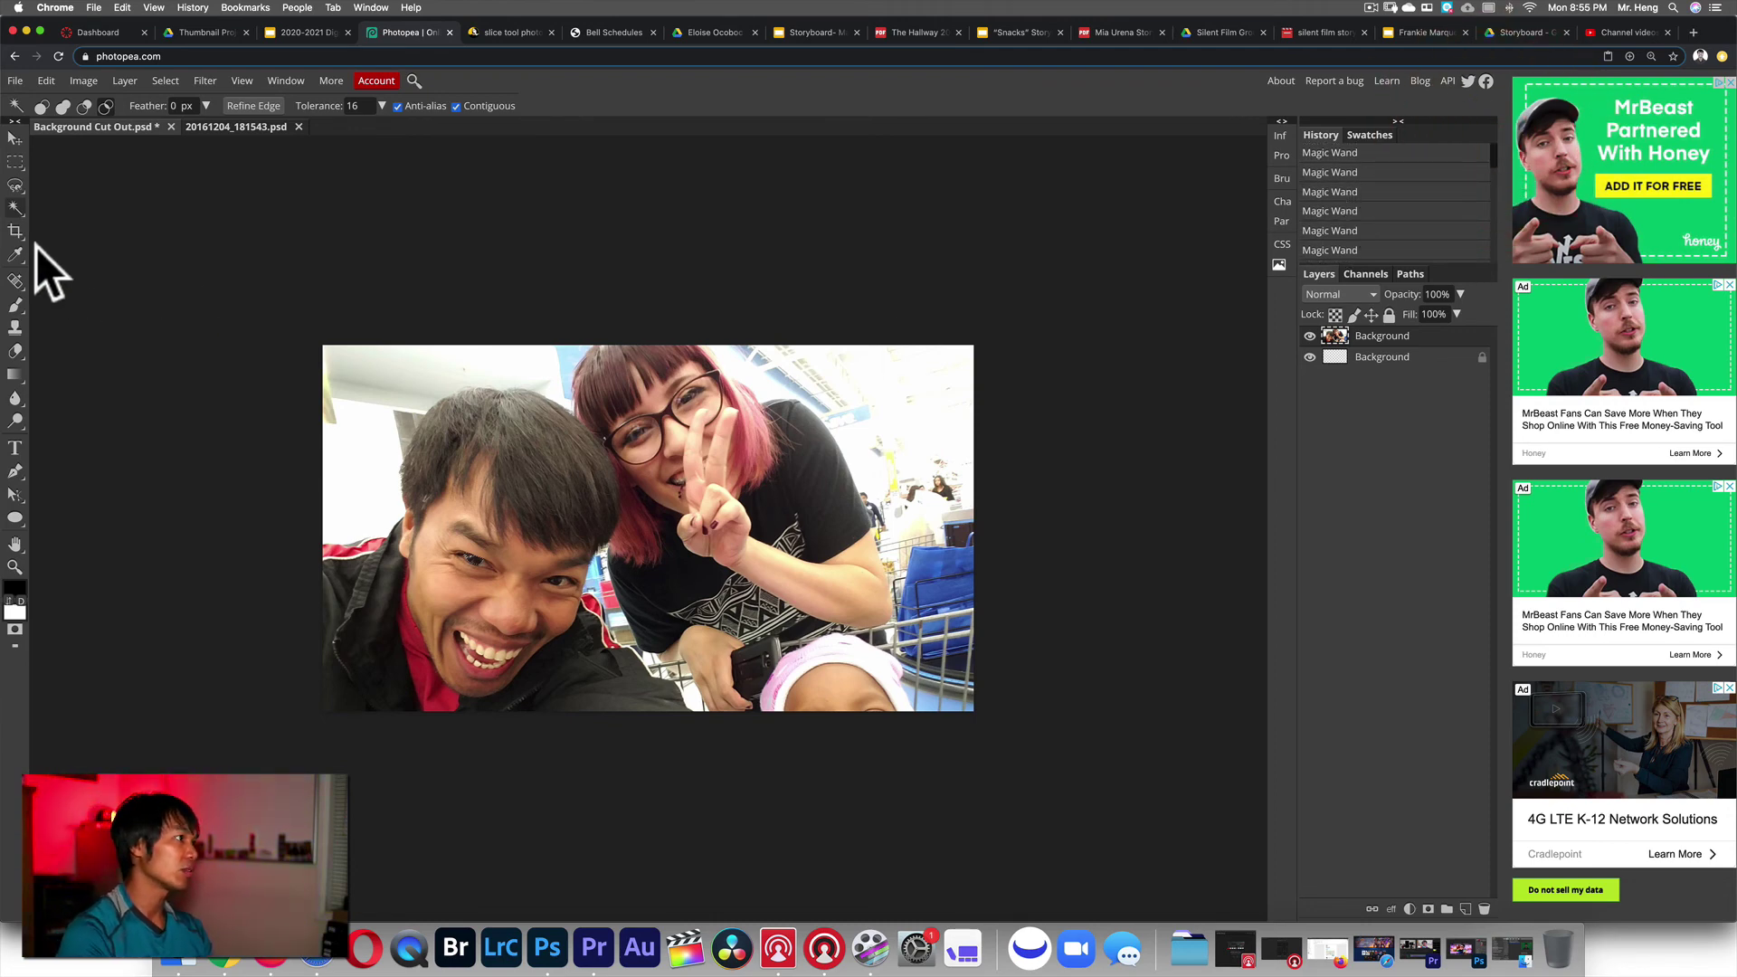
- Select the man again with the Quick Selection tool and invert the selection
right_click(16, 208)
click(59, 228)
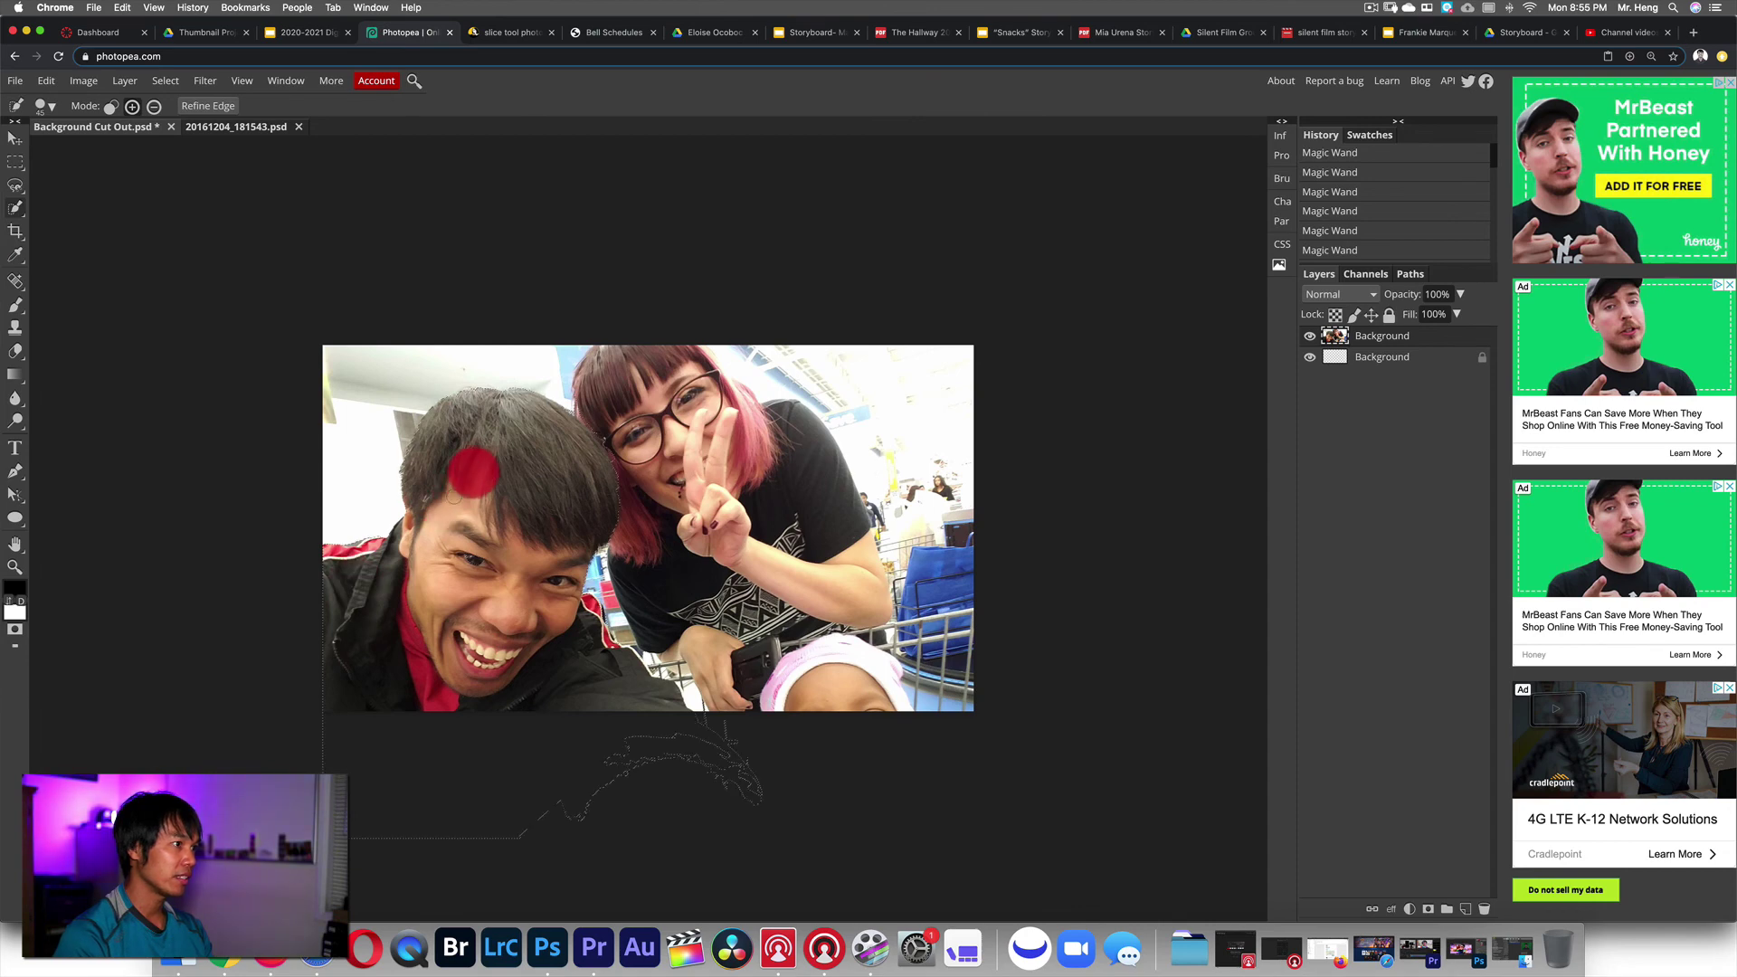
click(456, 497)
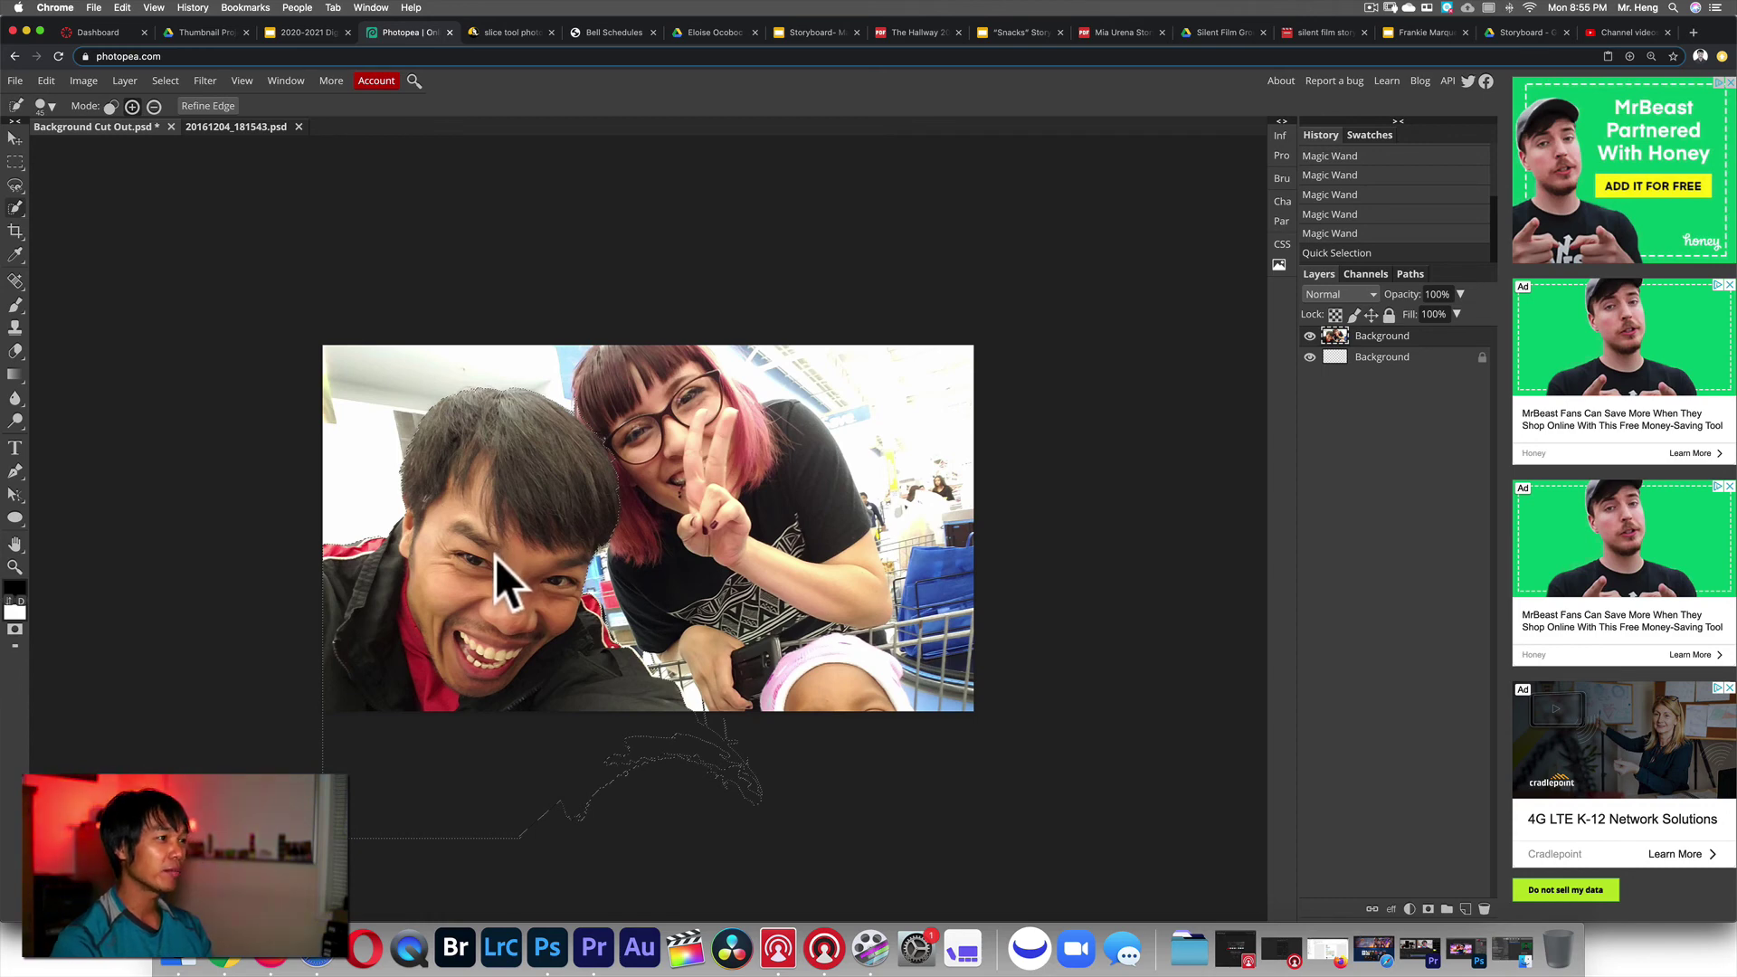
click(167, 80)
click(182, 146)
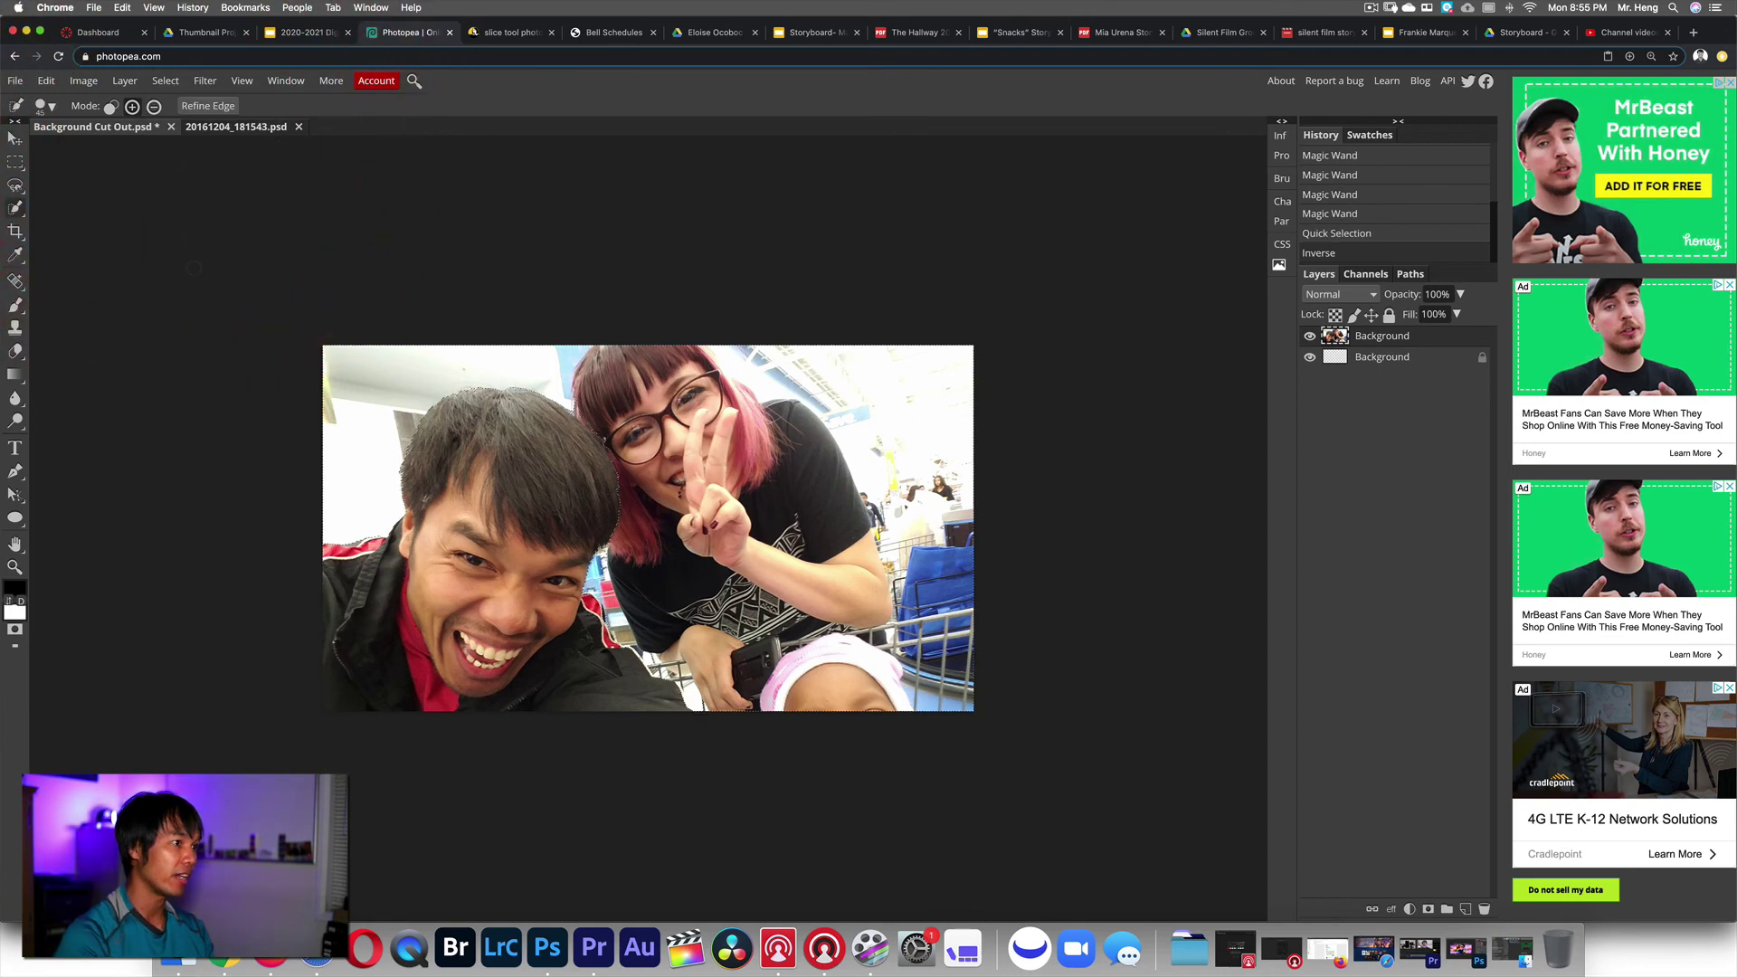
- Delete the inverted selection to remove the background around the man, and save the document as a PSD
key(Delete)
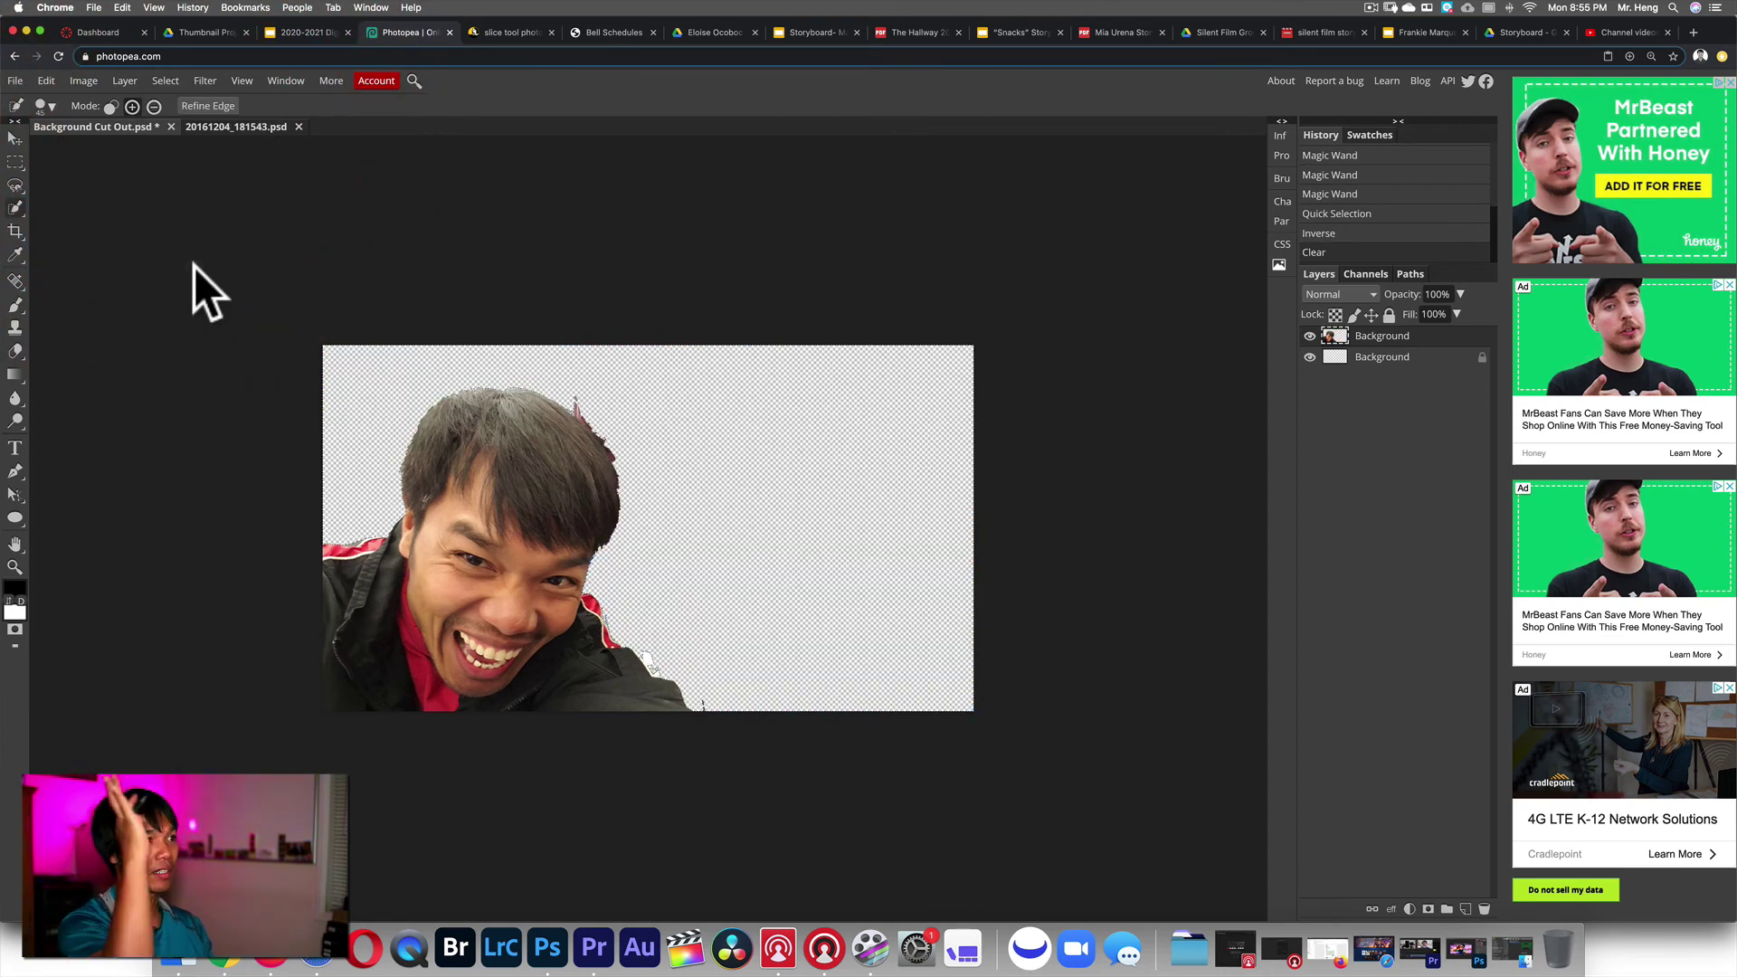
click(17, 81)
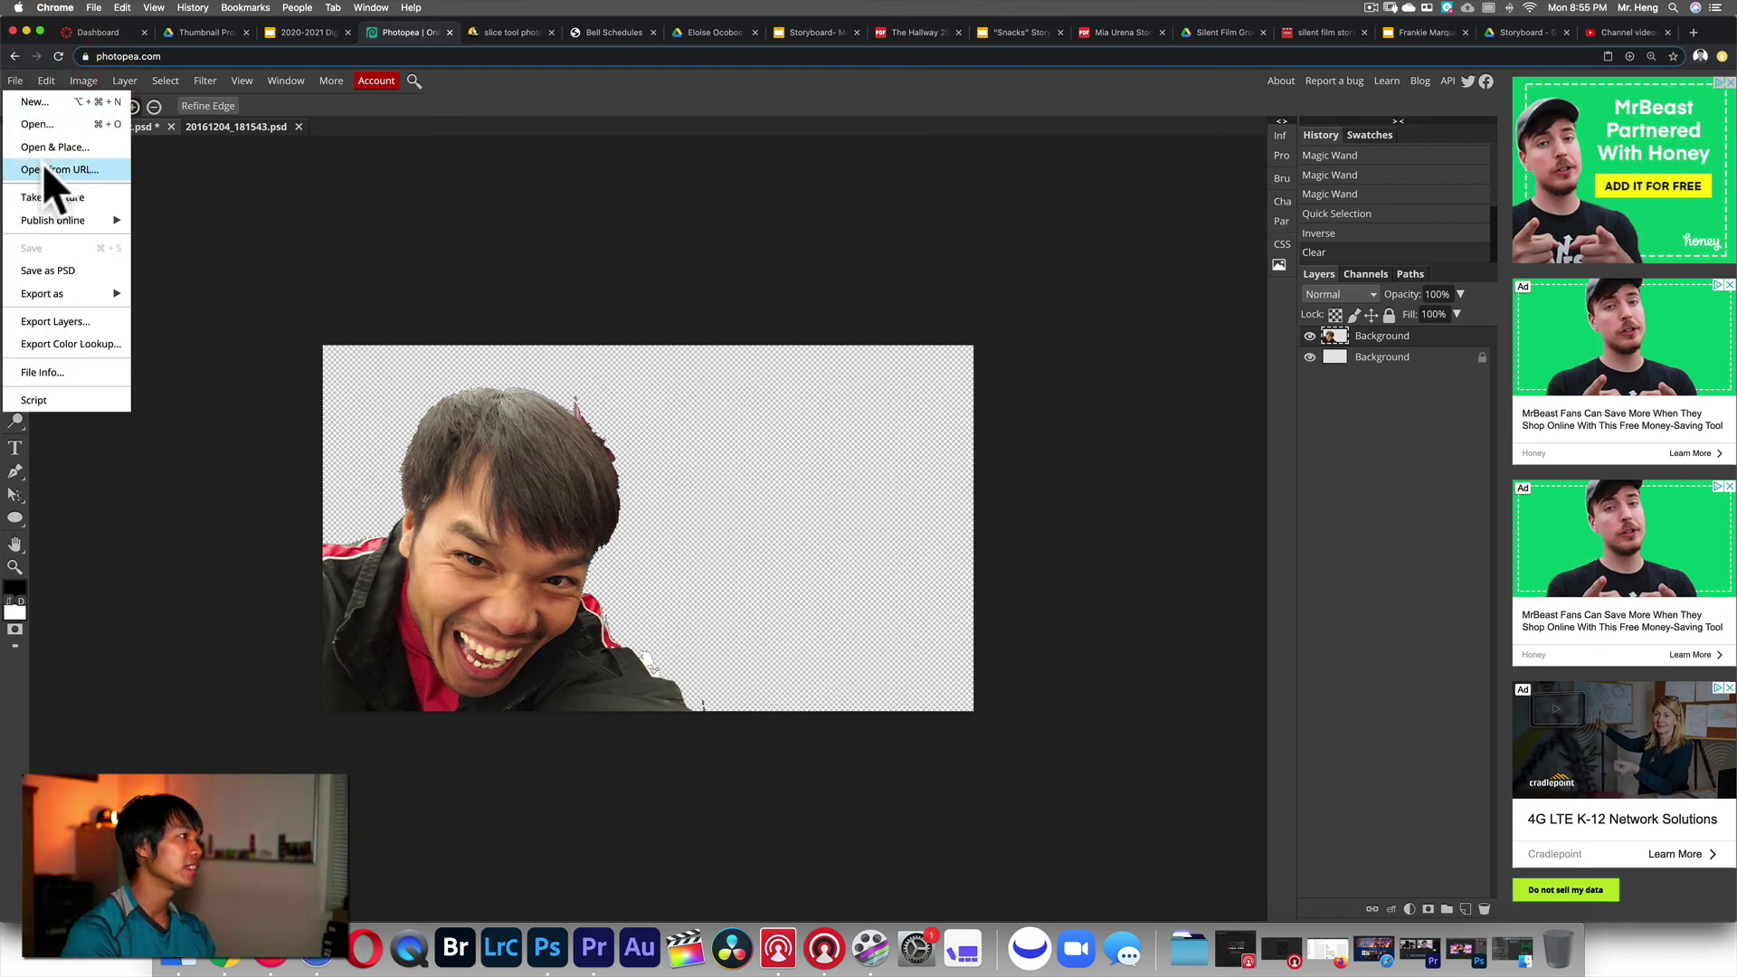
click(77, 268)
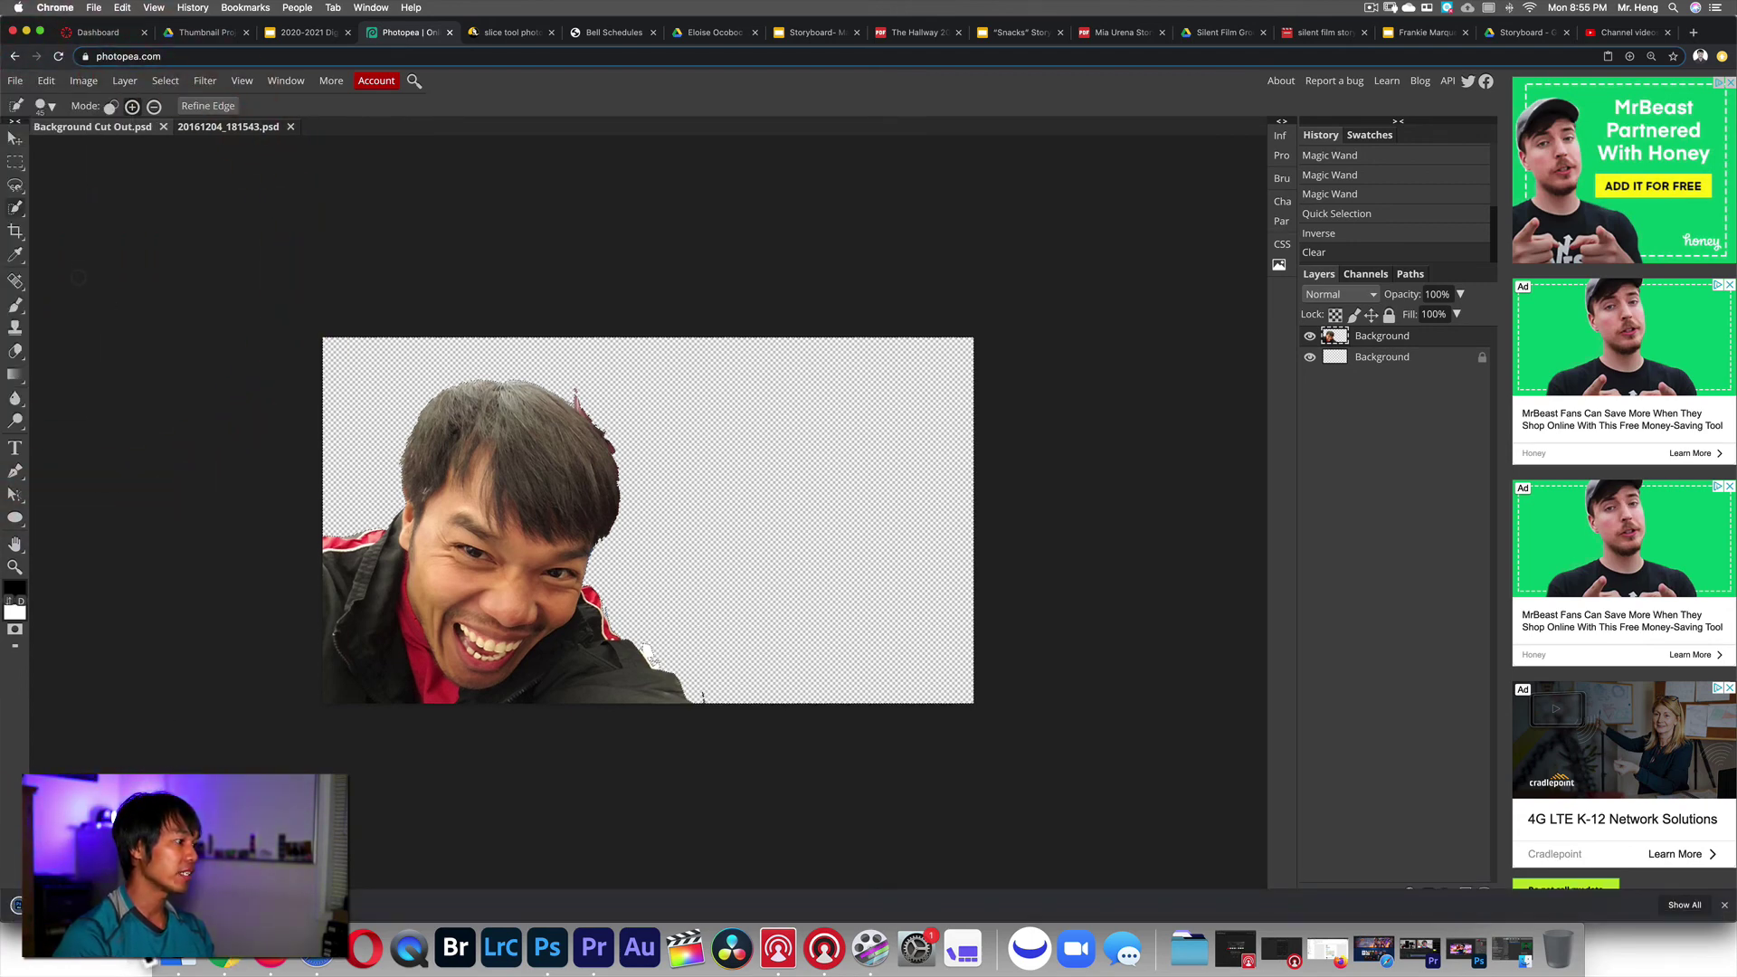
- Switch to Finder, close the Aputure MC Review window, and select Background Cut Out (2).psd in the Downloads folder
click(176, 957)
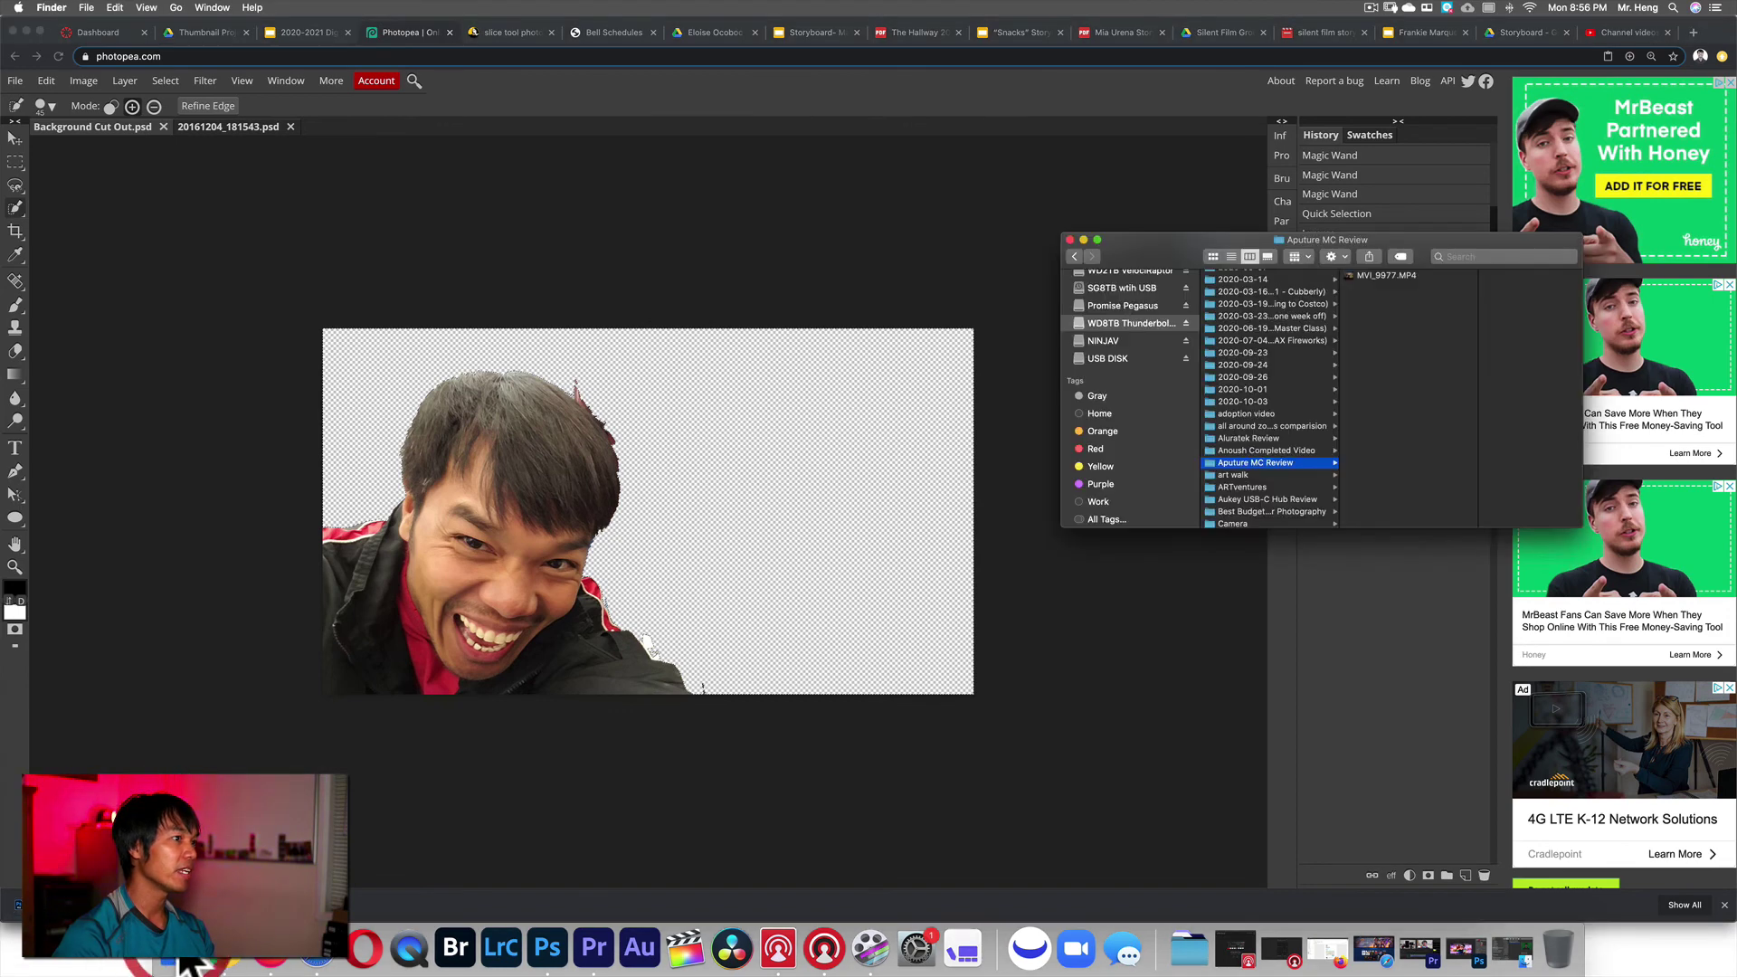
scroll(1131, 317, up, 3)
click(1529, 946)
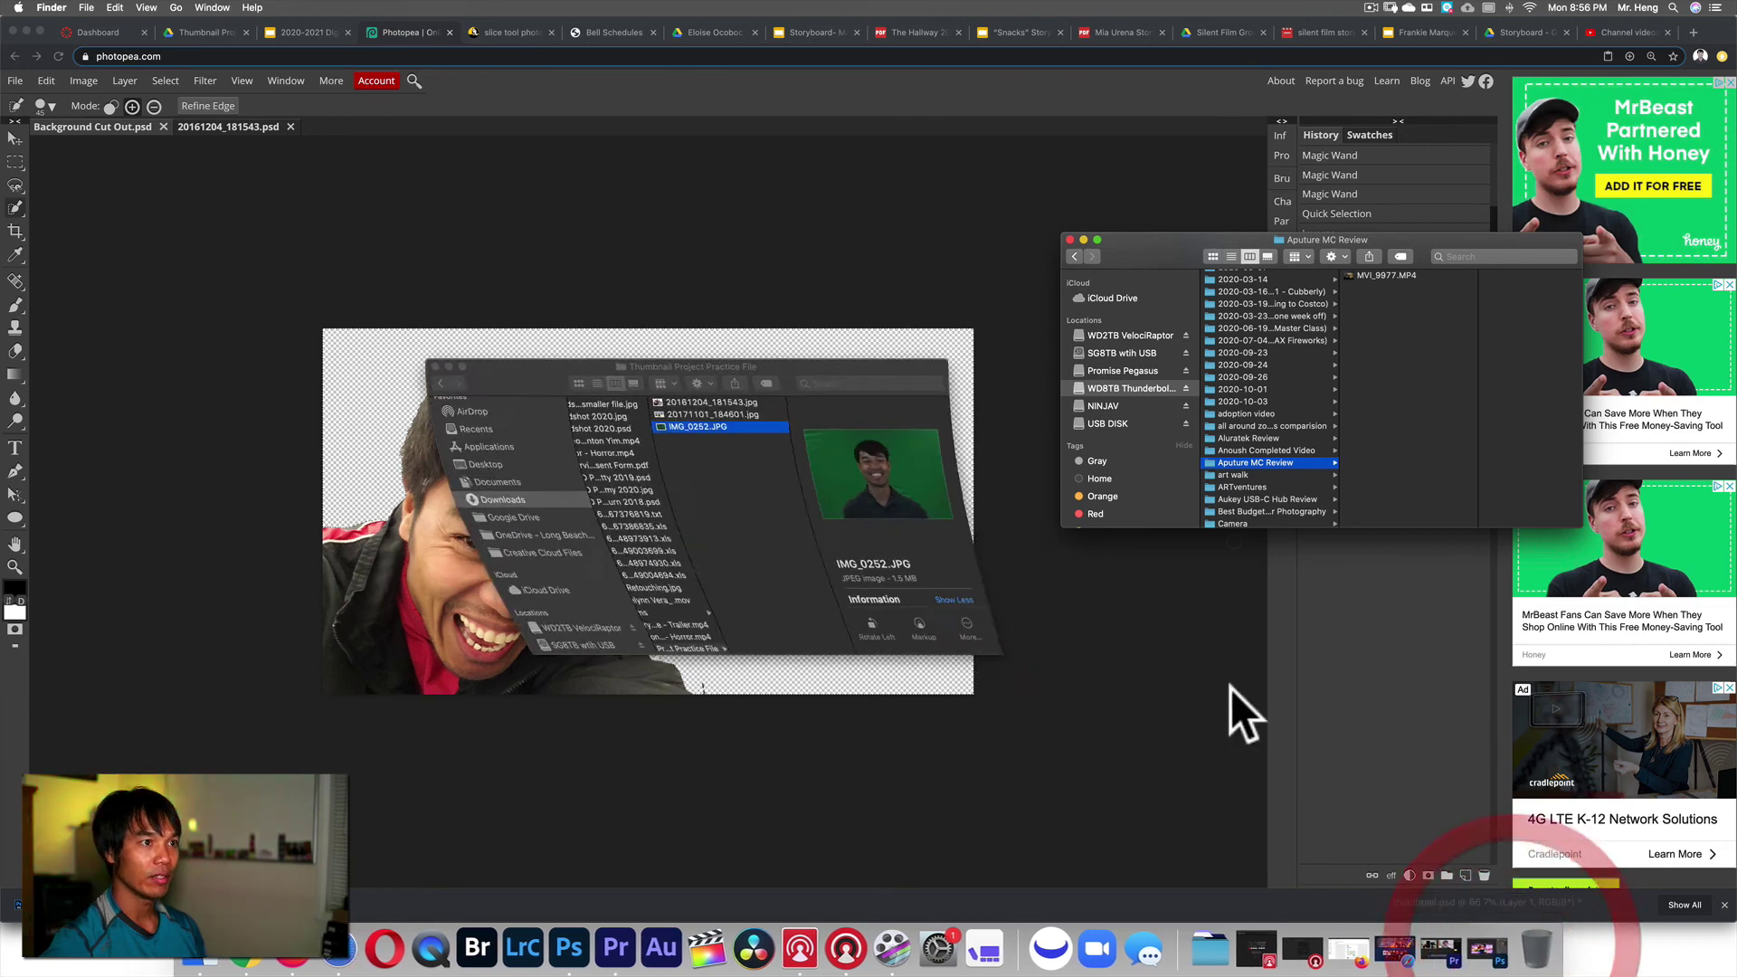
click(1069, 240)
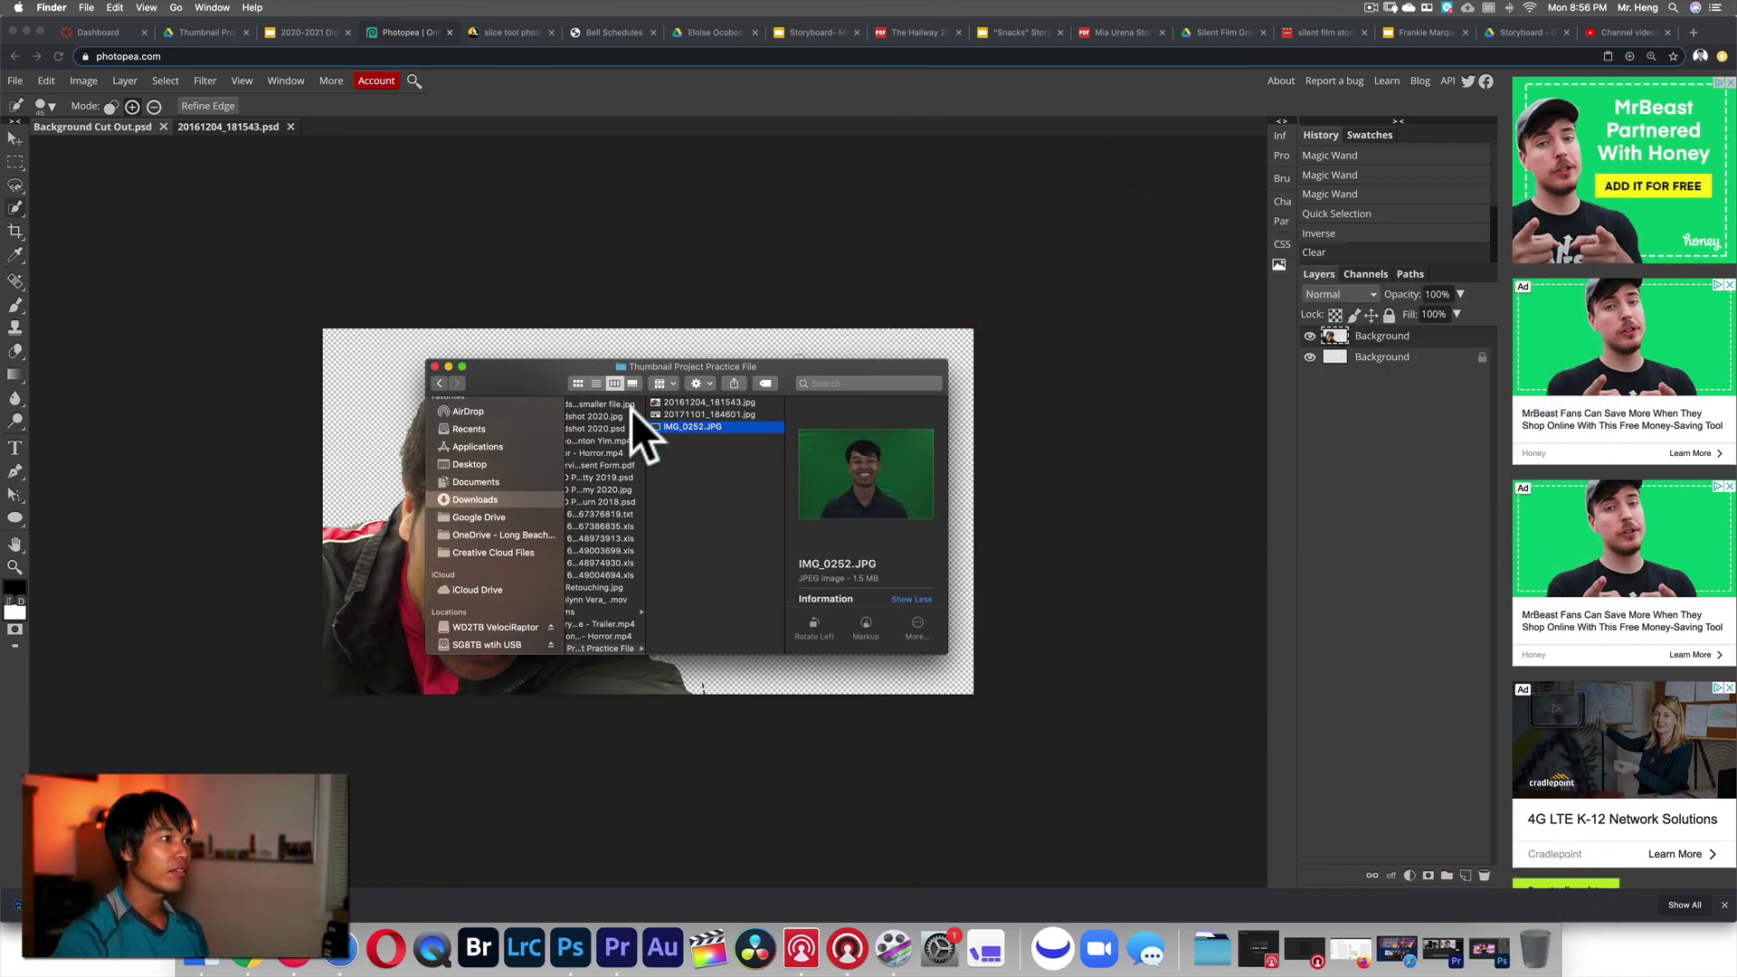
click(452, 499)
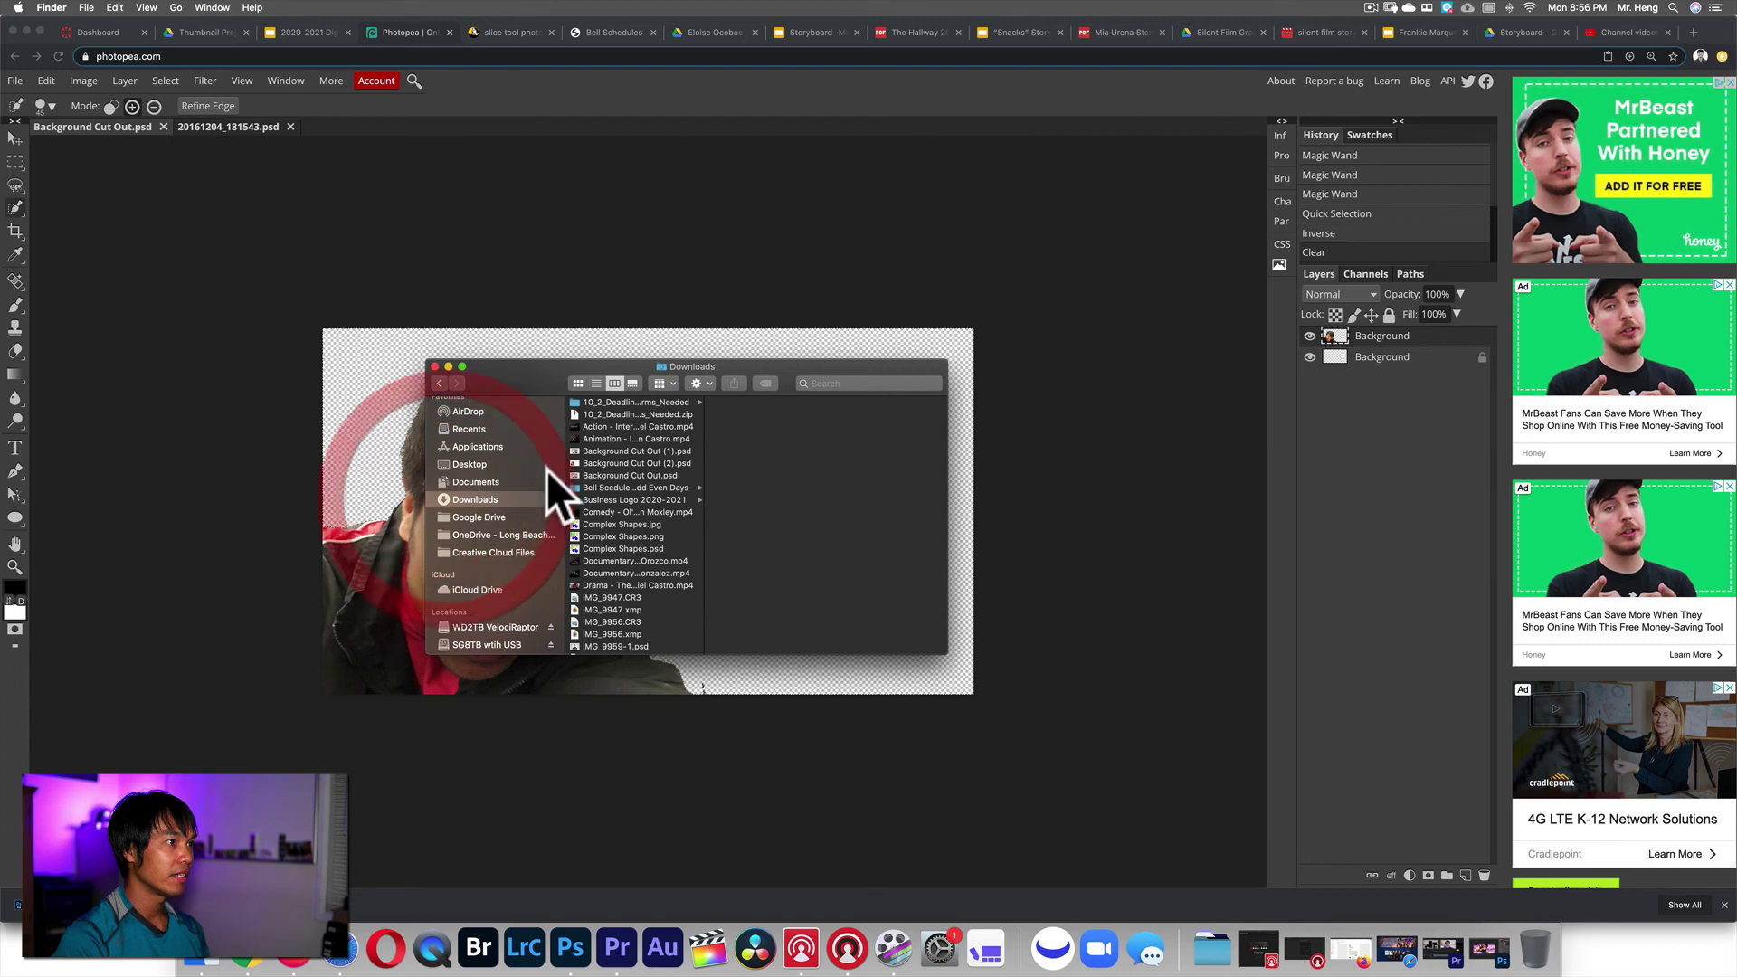
click(597, 464)
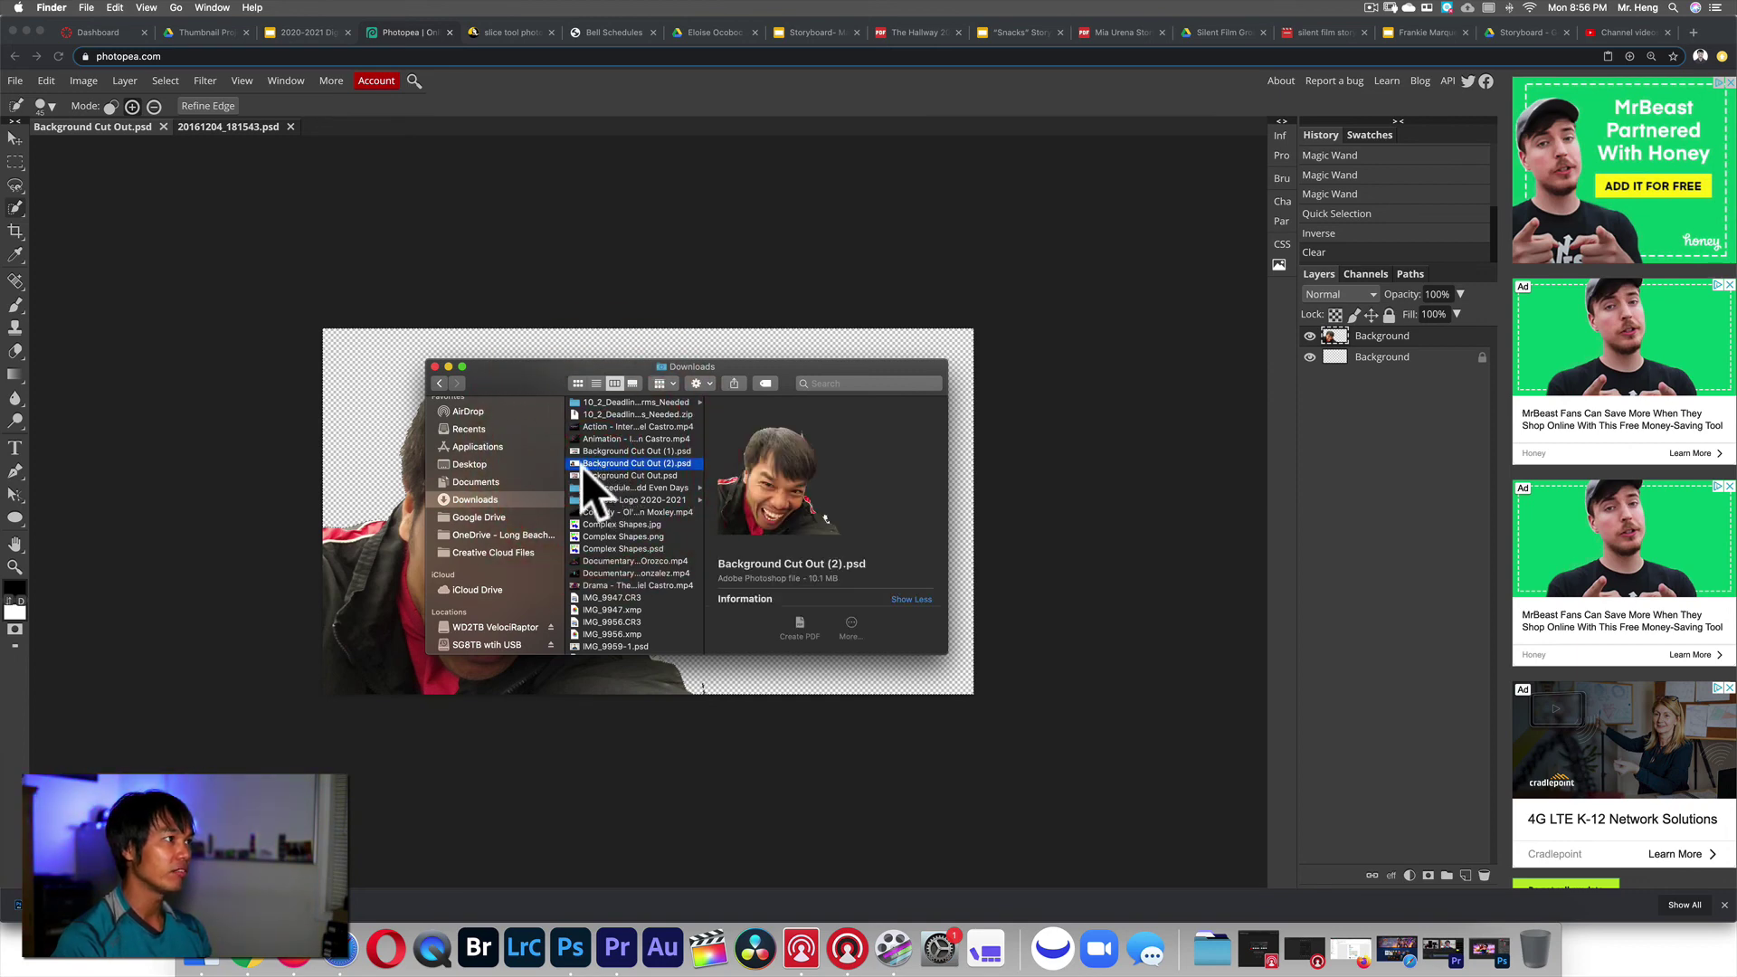
- Upload Background Cut Out (2).psd from Downloads to the Thumbnail Project folder in Google Drive
click(219, 36)
click(203, 33)
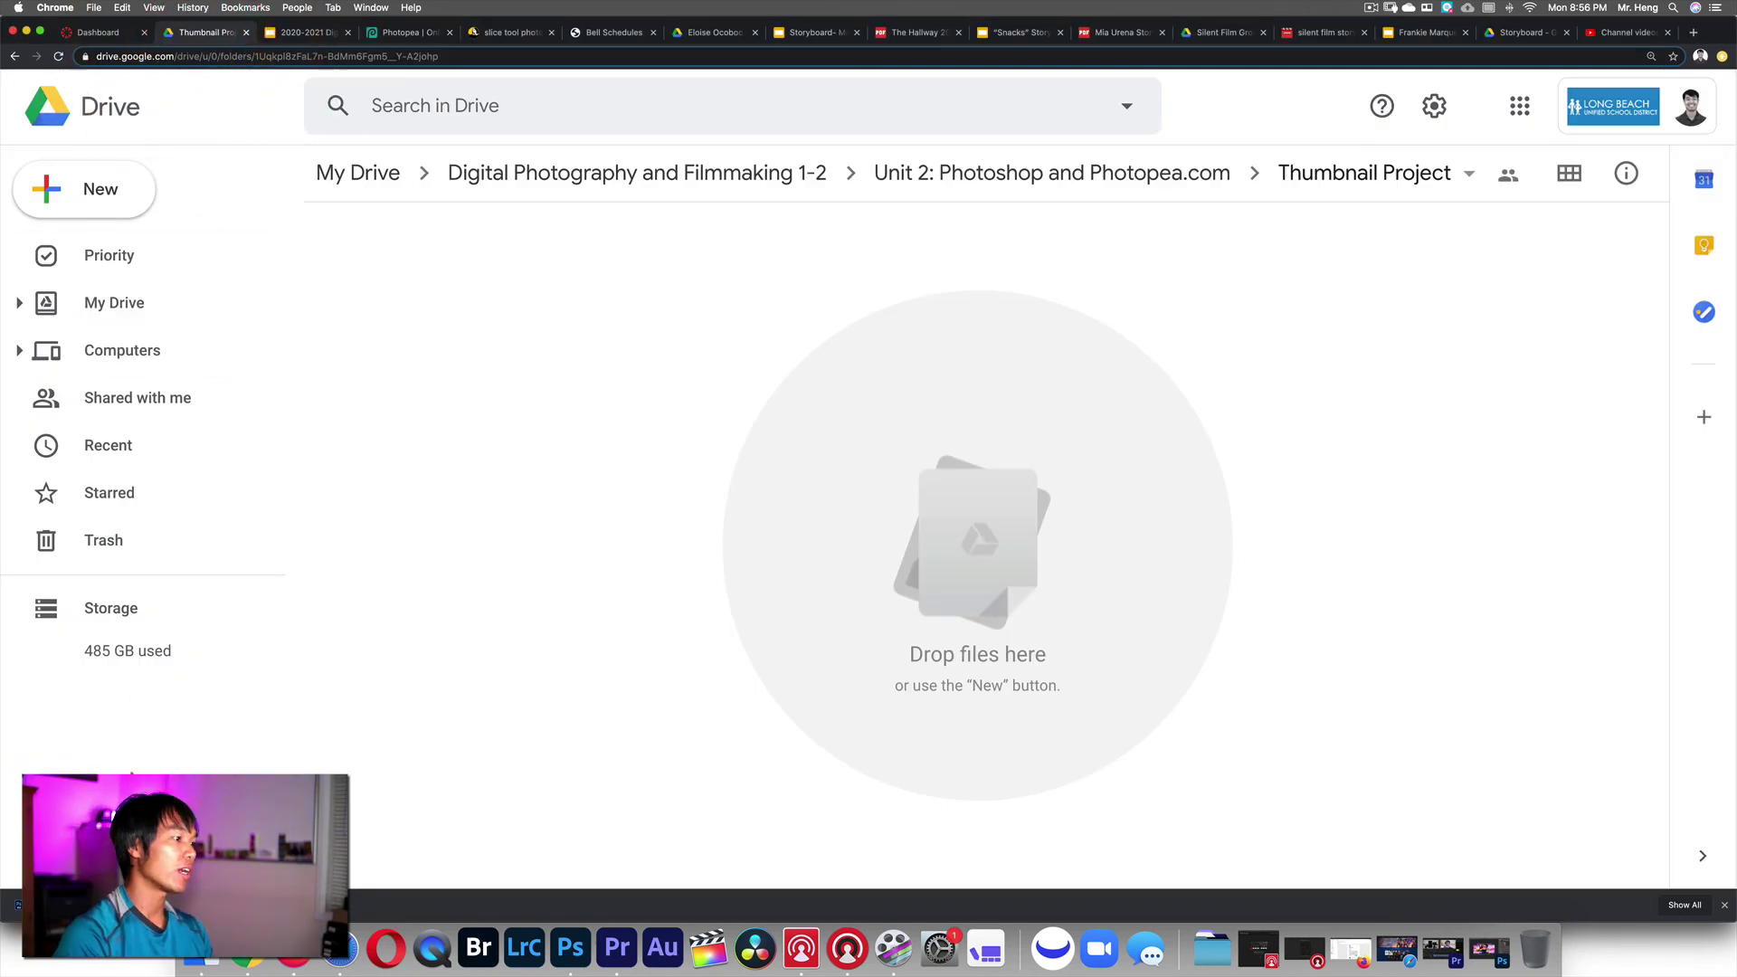
click(210, 961)
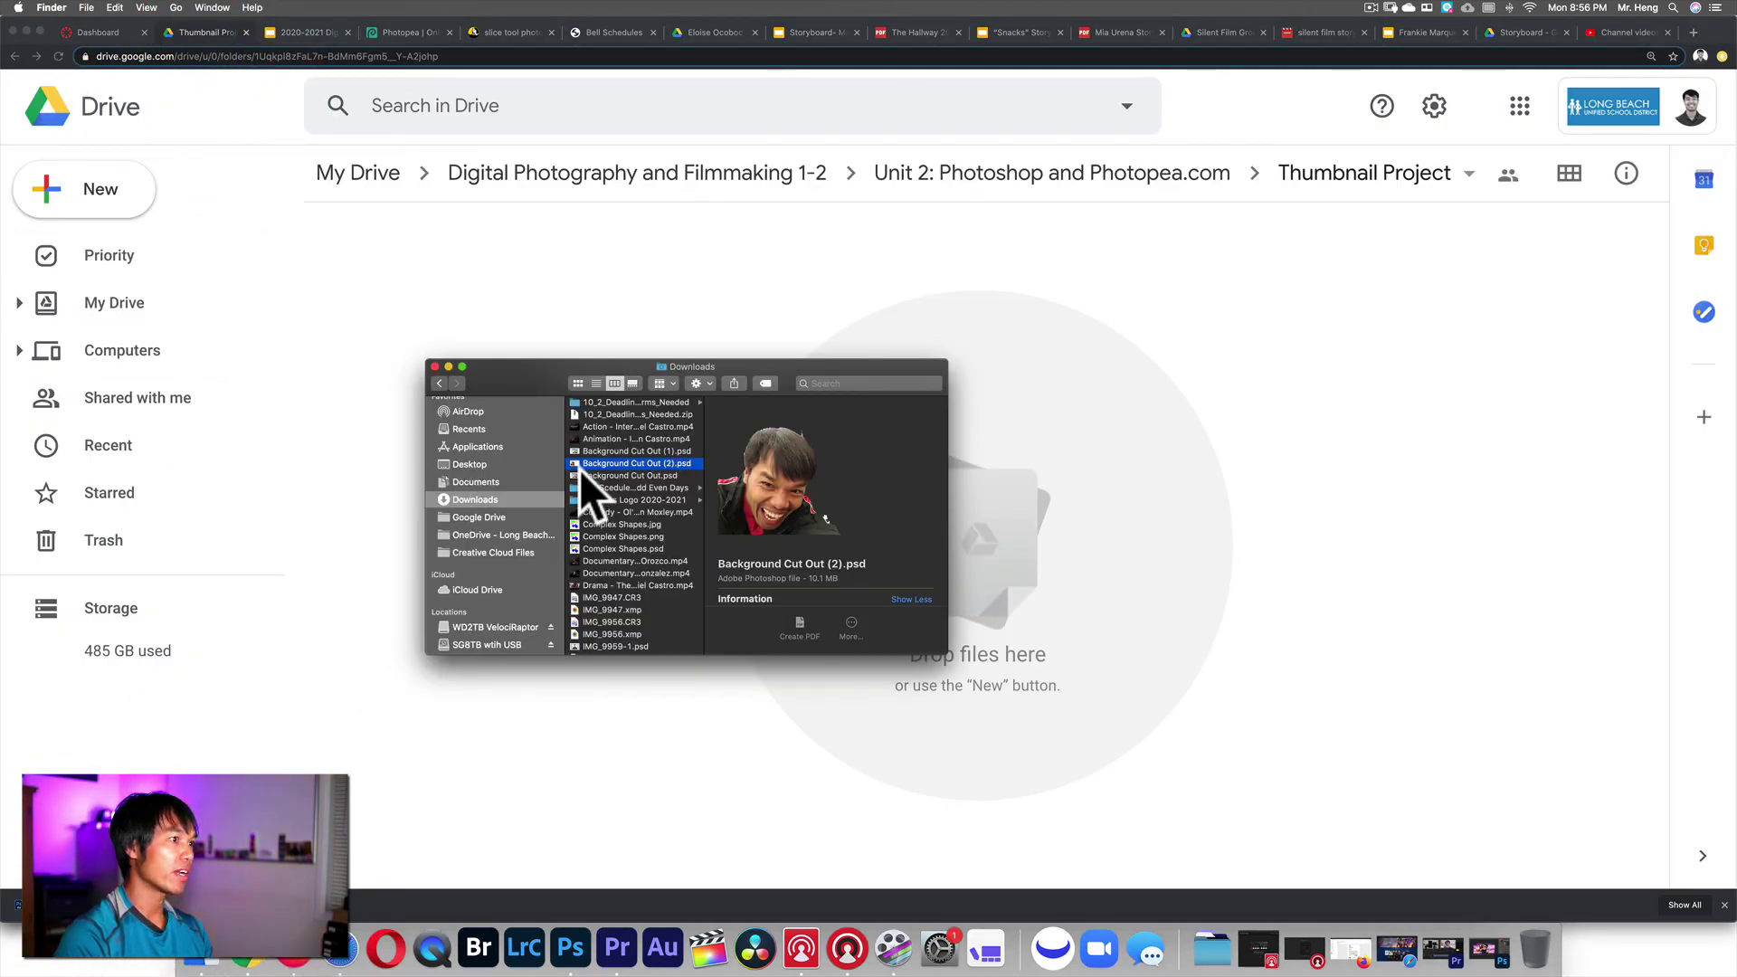
drag(579, 465, 483, 317)
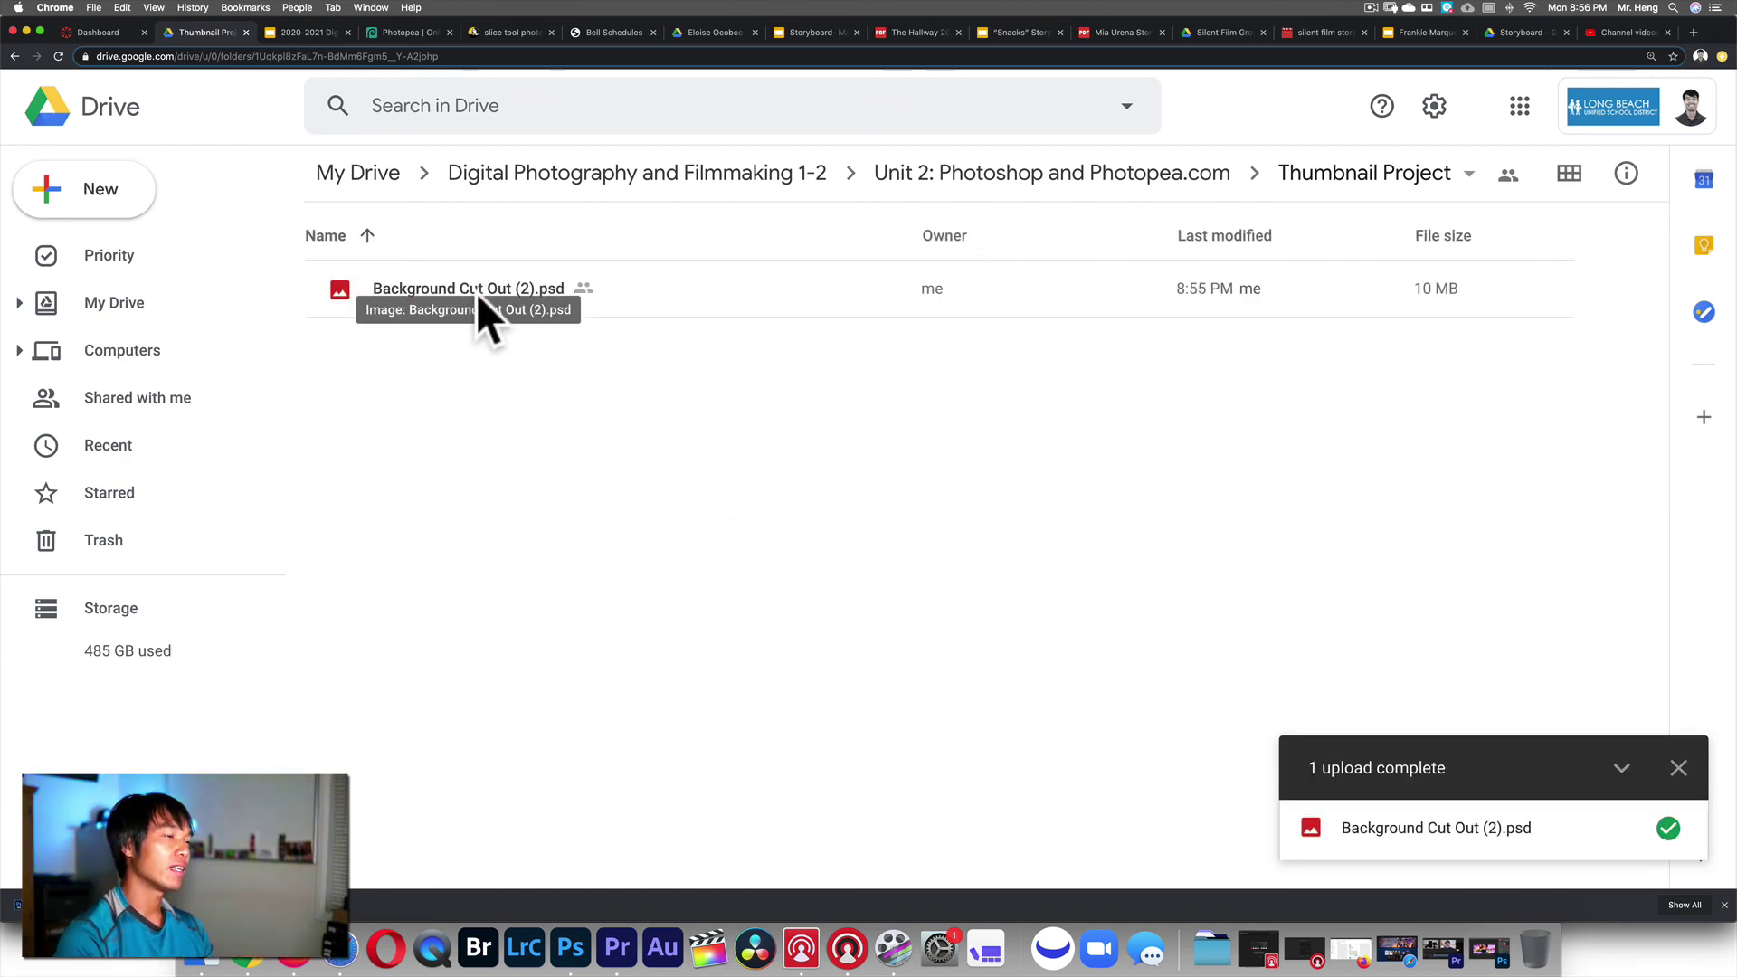
- Copy the sharing link of Background Cut Out (2).psd, and check that its general access is Anyone with the link
right_click(476, 291)
mouse_move(480, 295)
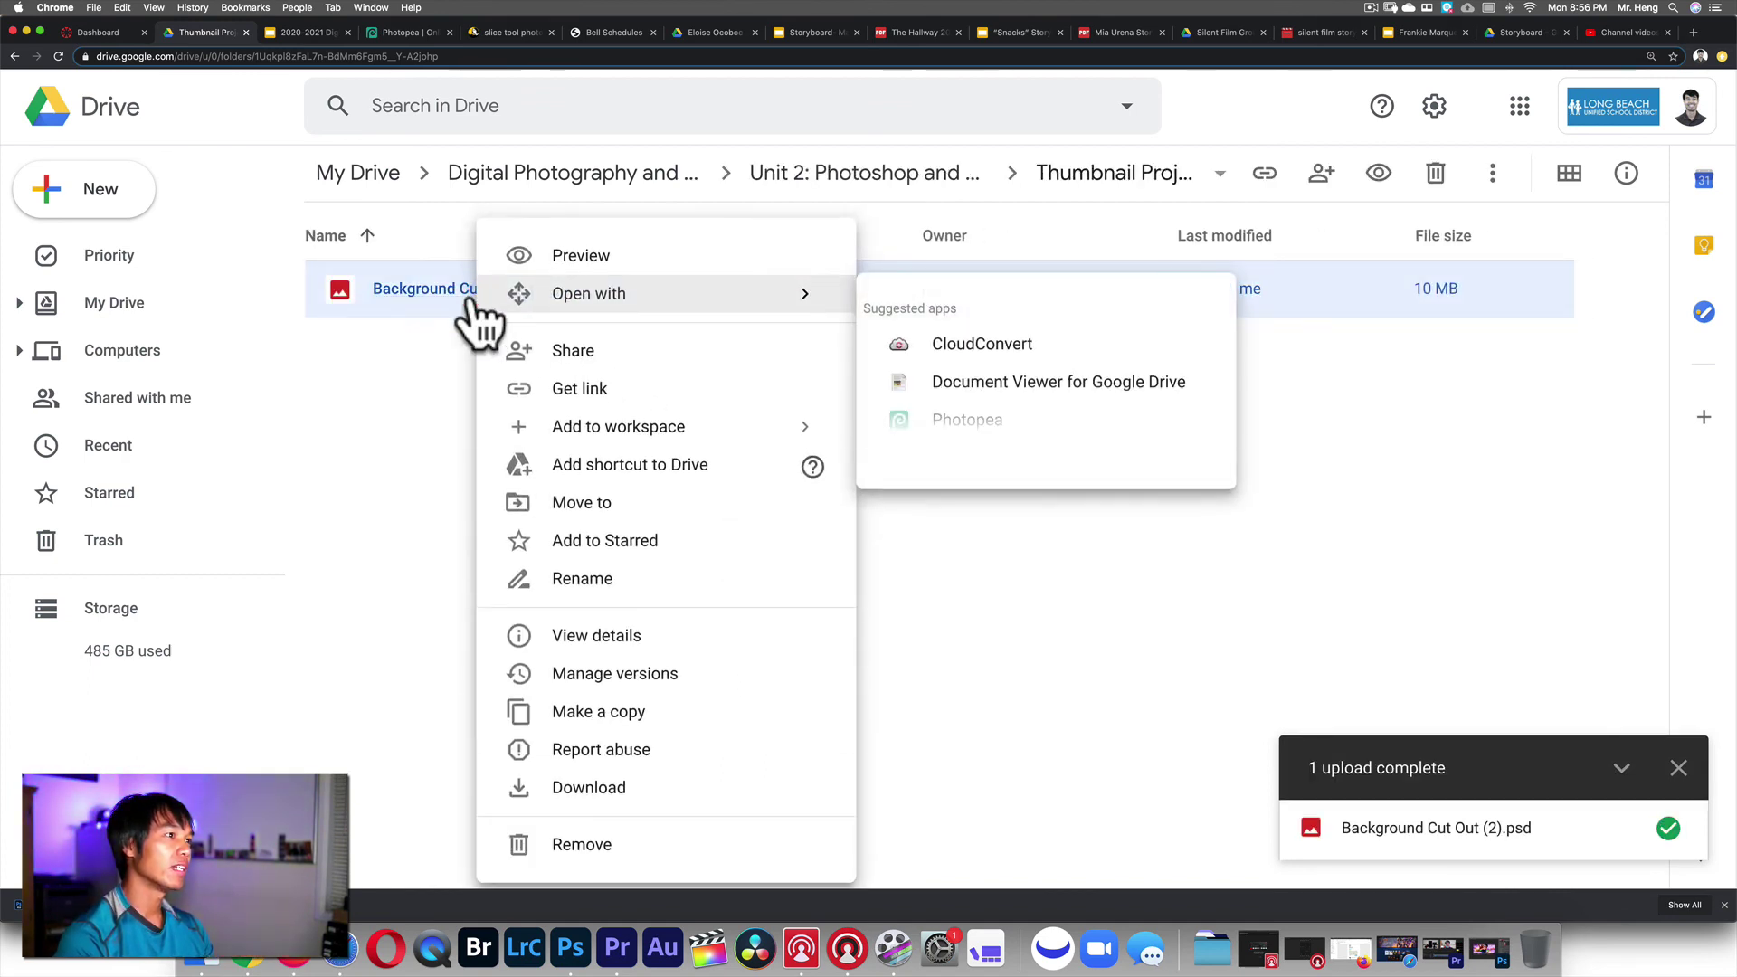
click(648, 389)
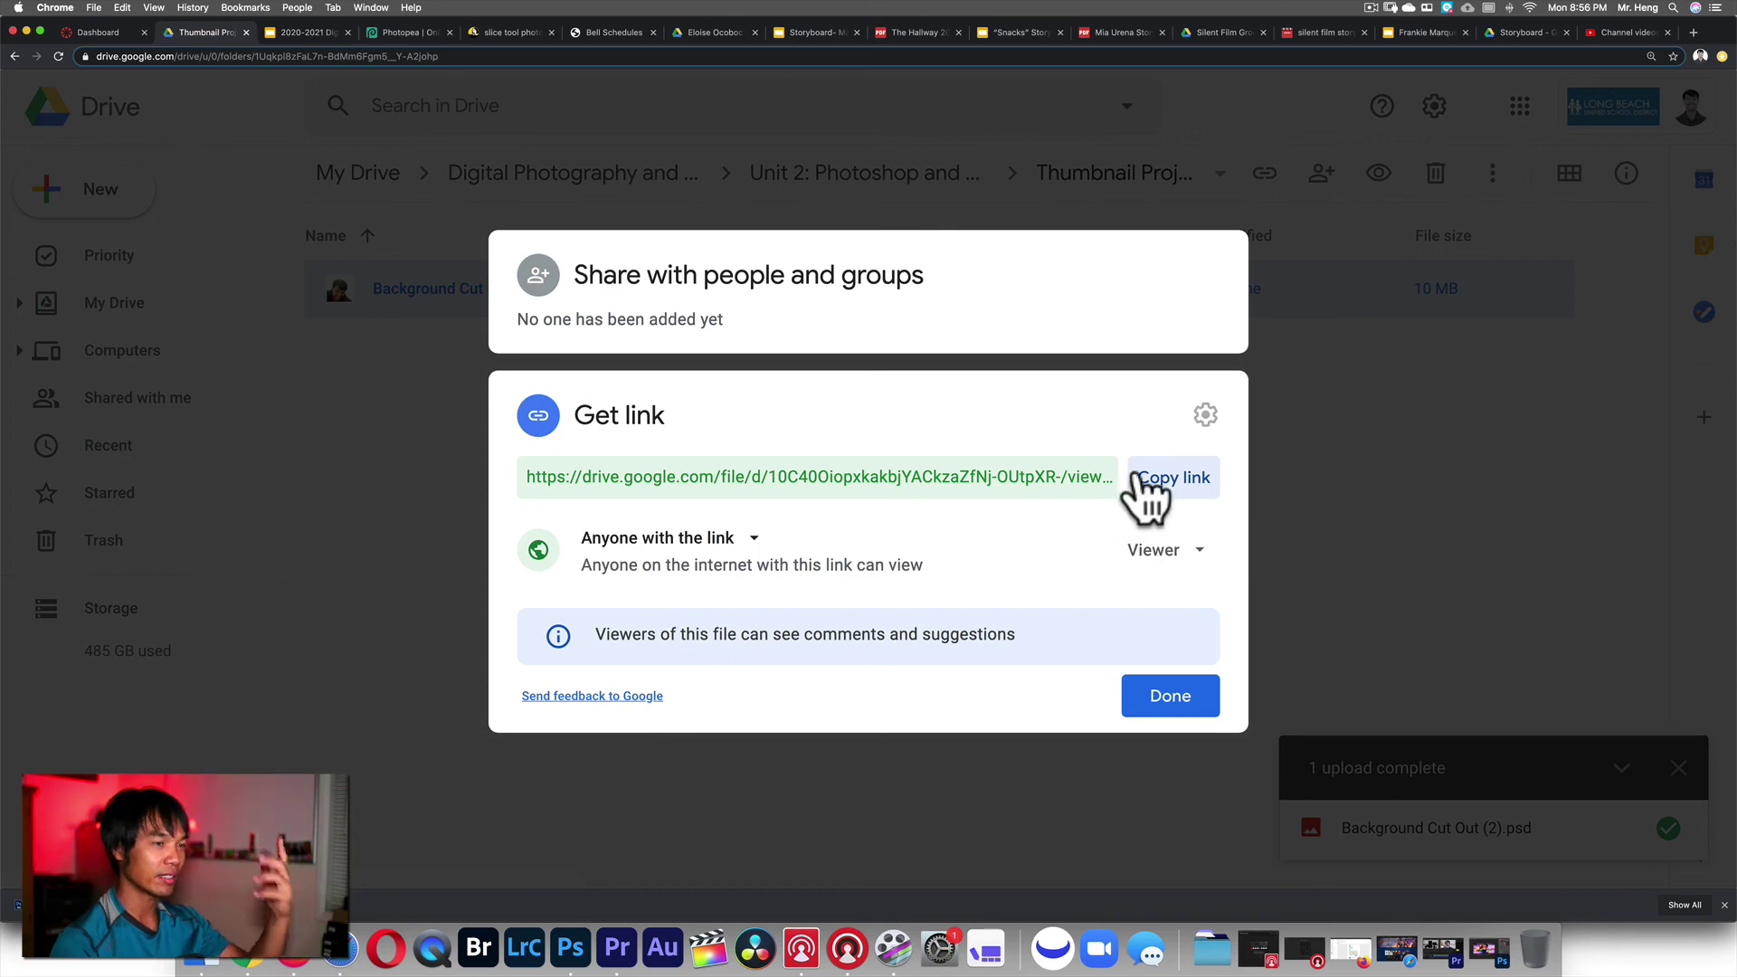
click(1185, 496)
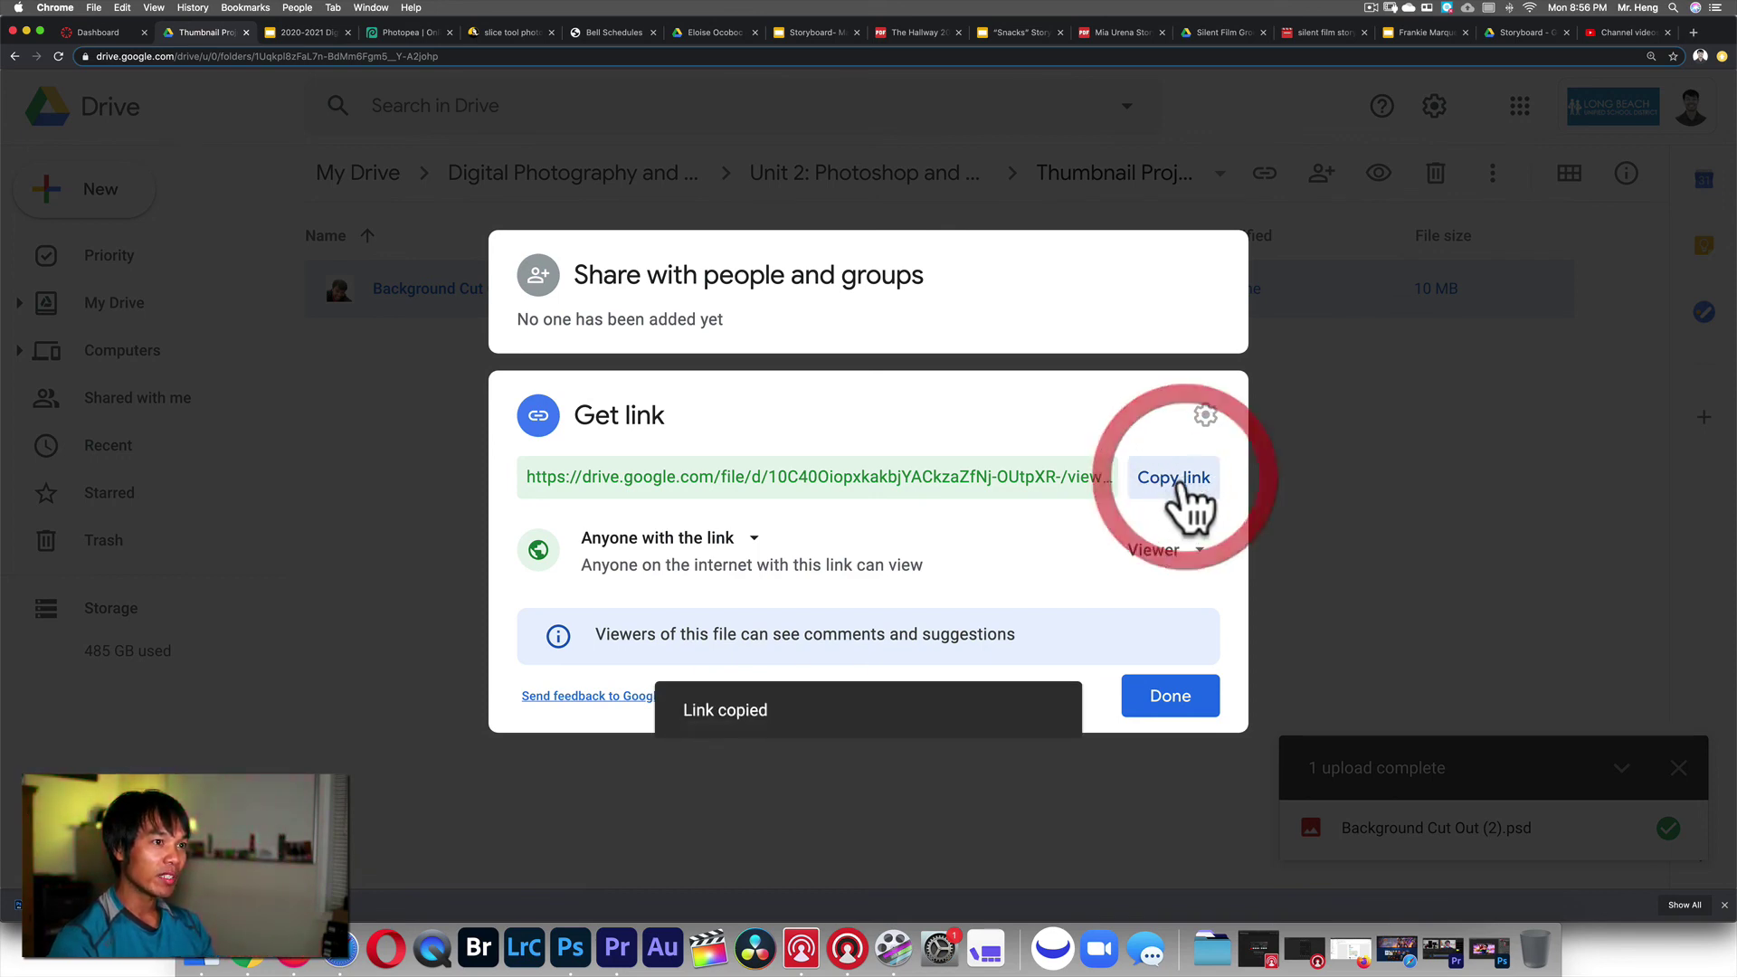
click(752, 538)
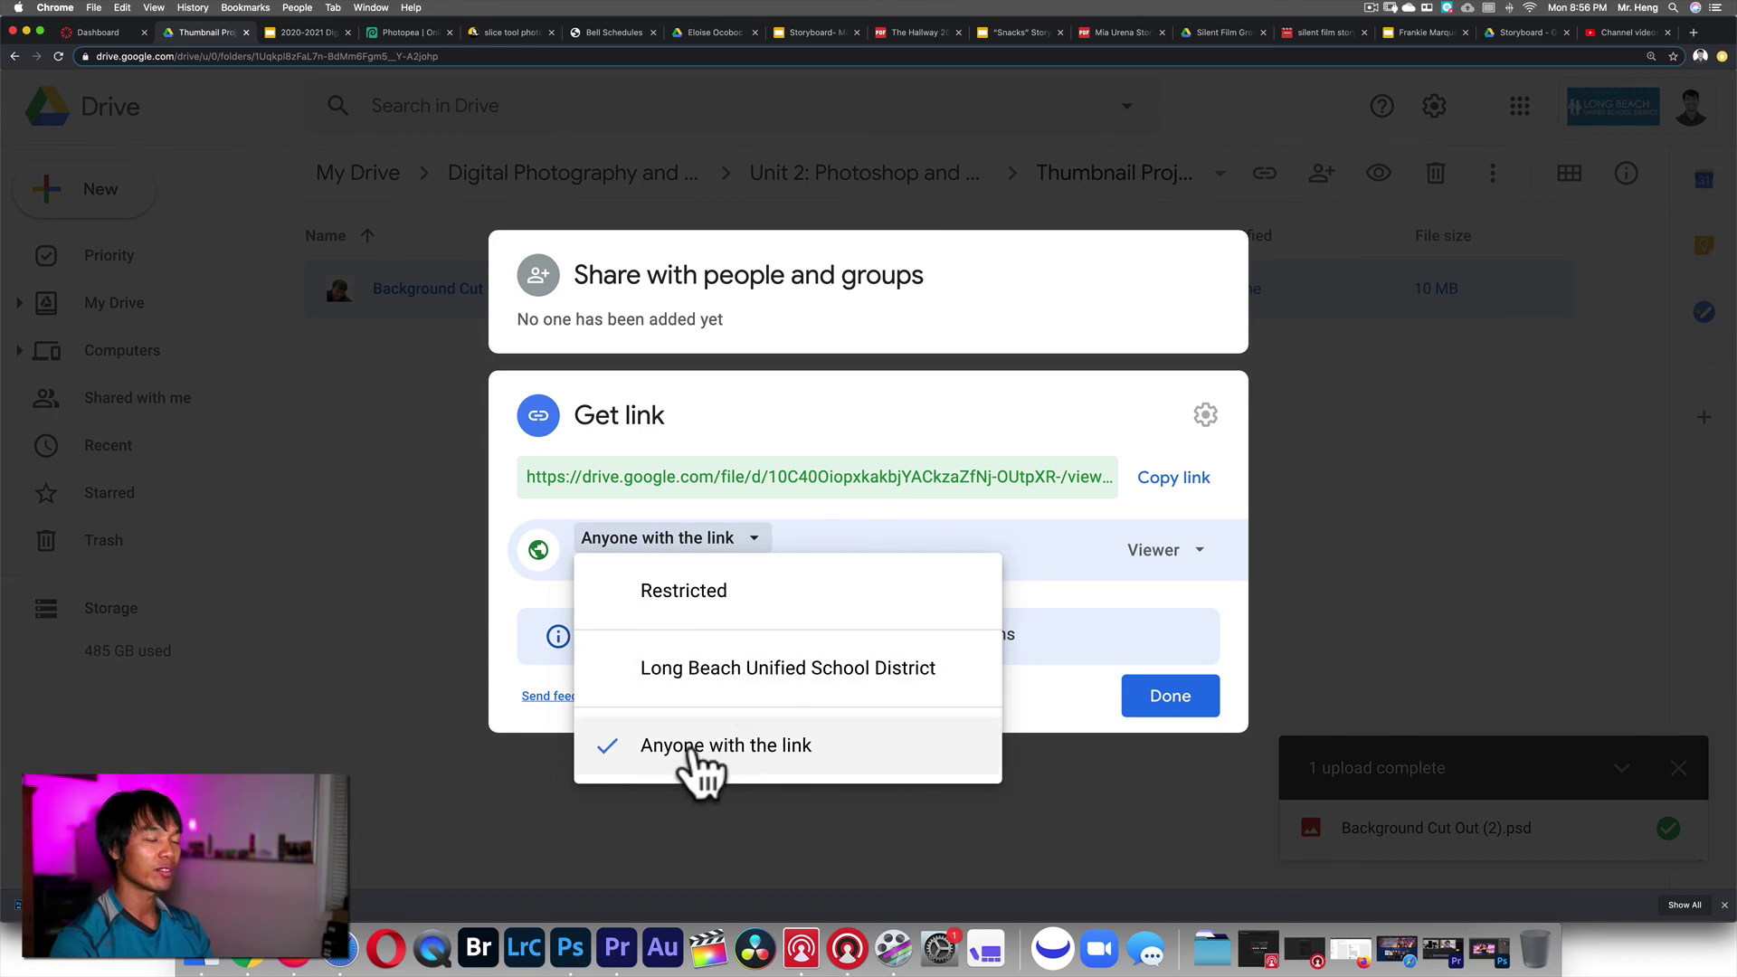
click(1051, 699)
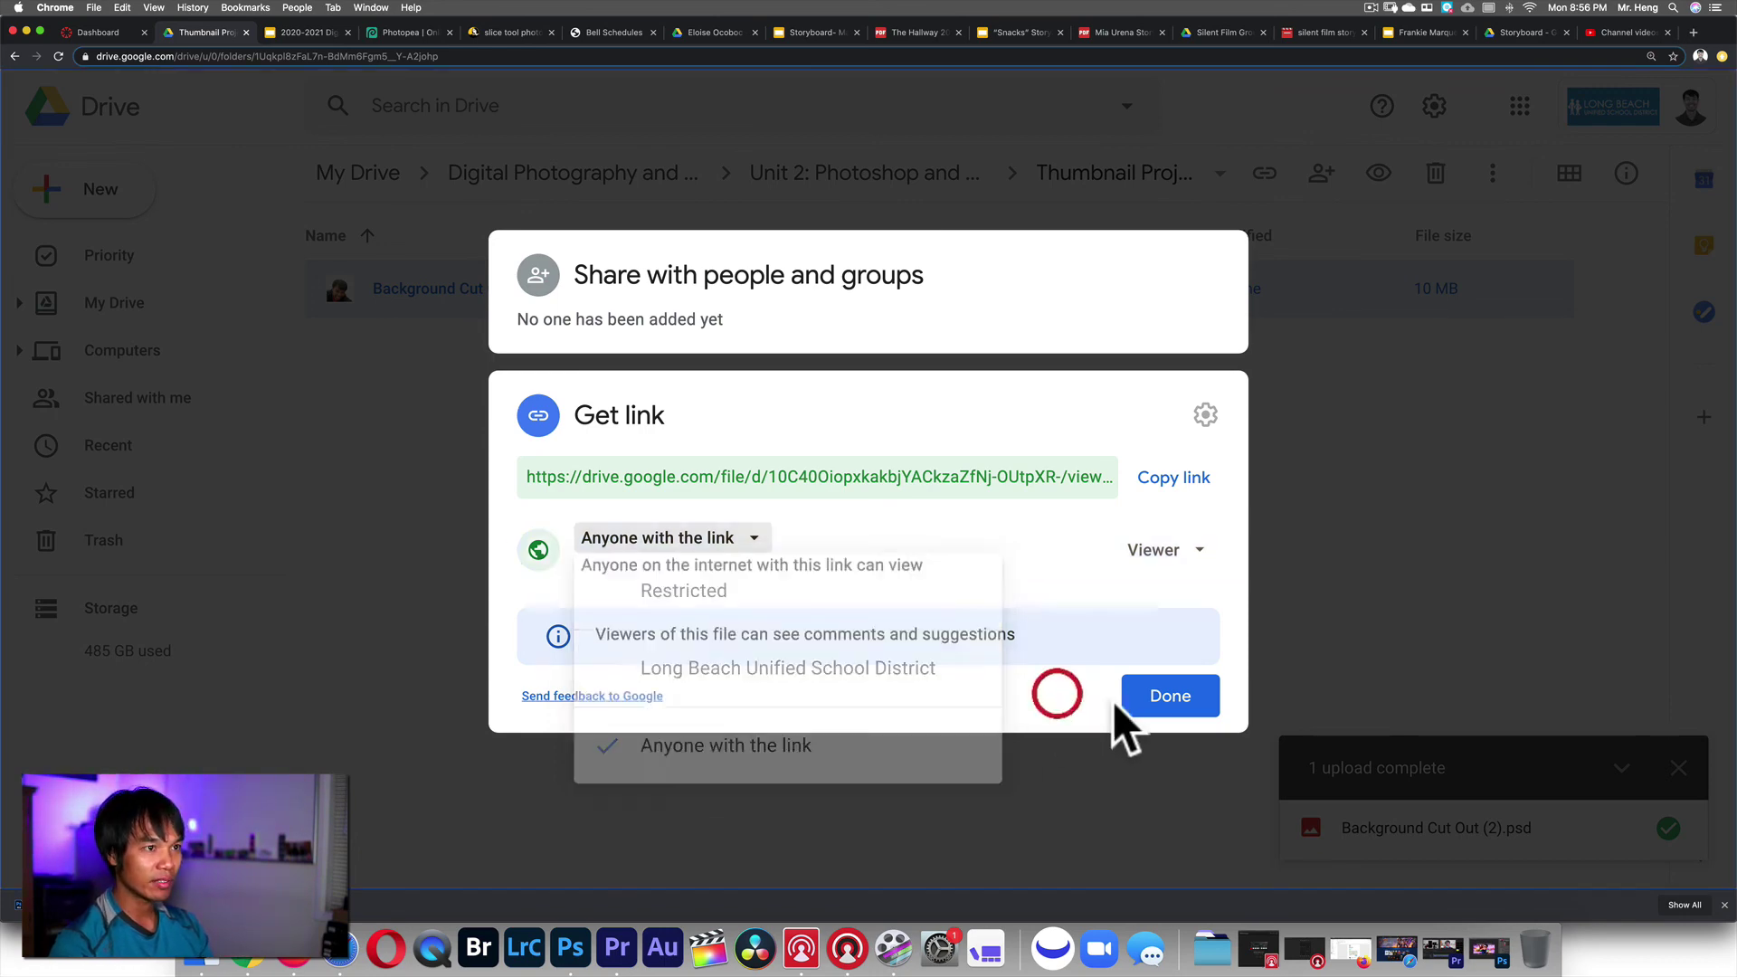
click(1173, 708)
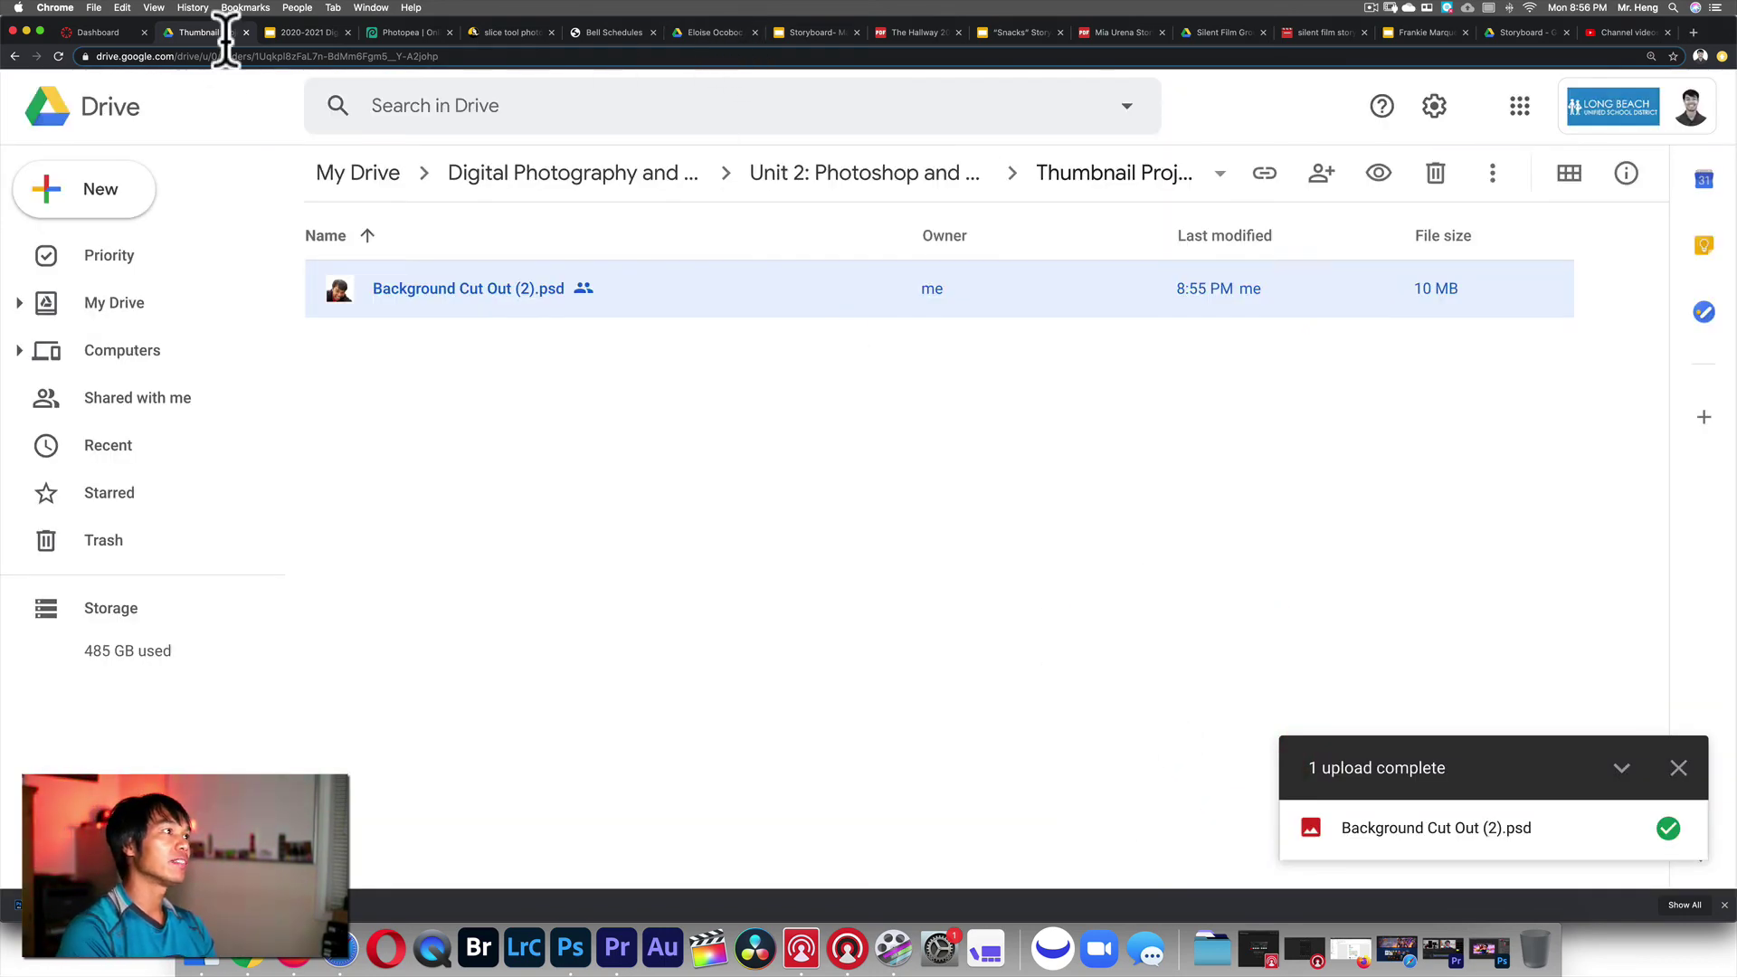
- Switch to Canvas, open the P1 Intro to Photography and Filmmaking modules, and locate the Background Cut Out assignment in Unit 2
click(95, 30)
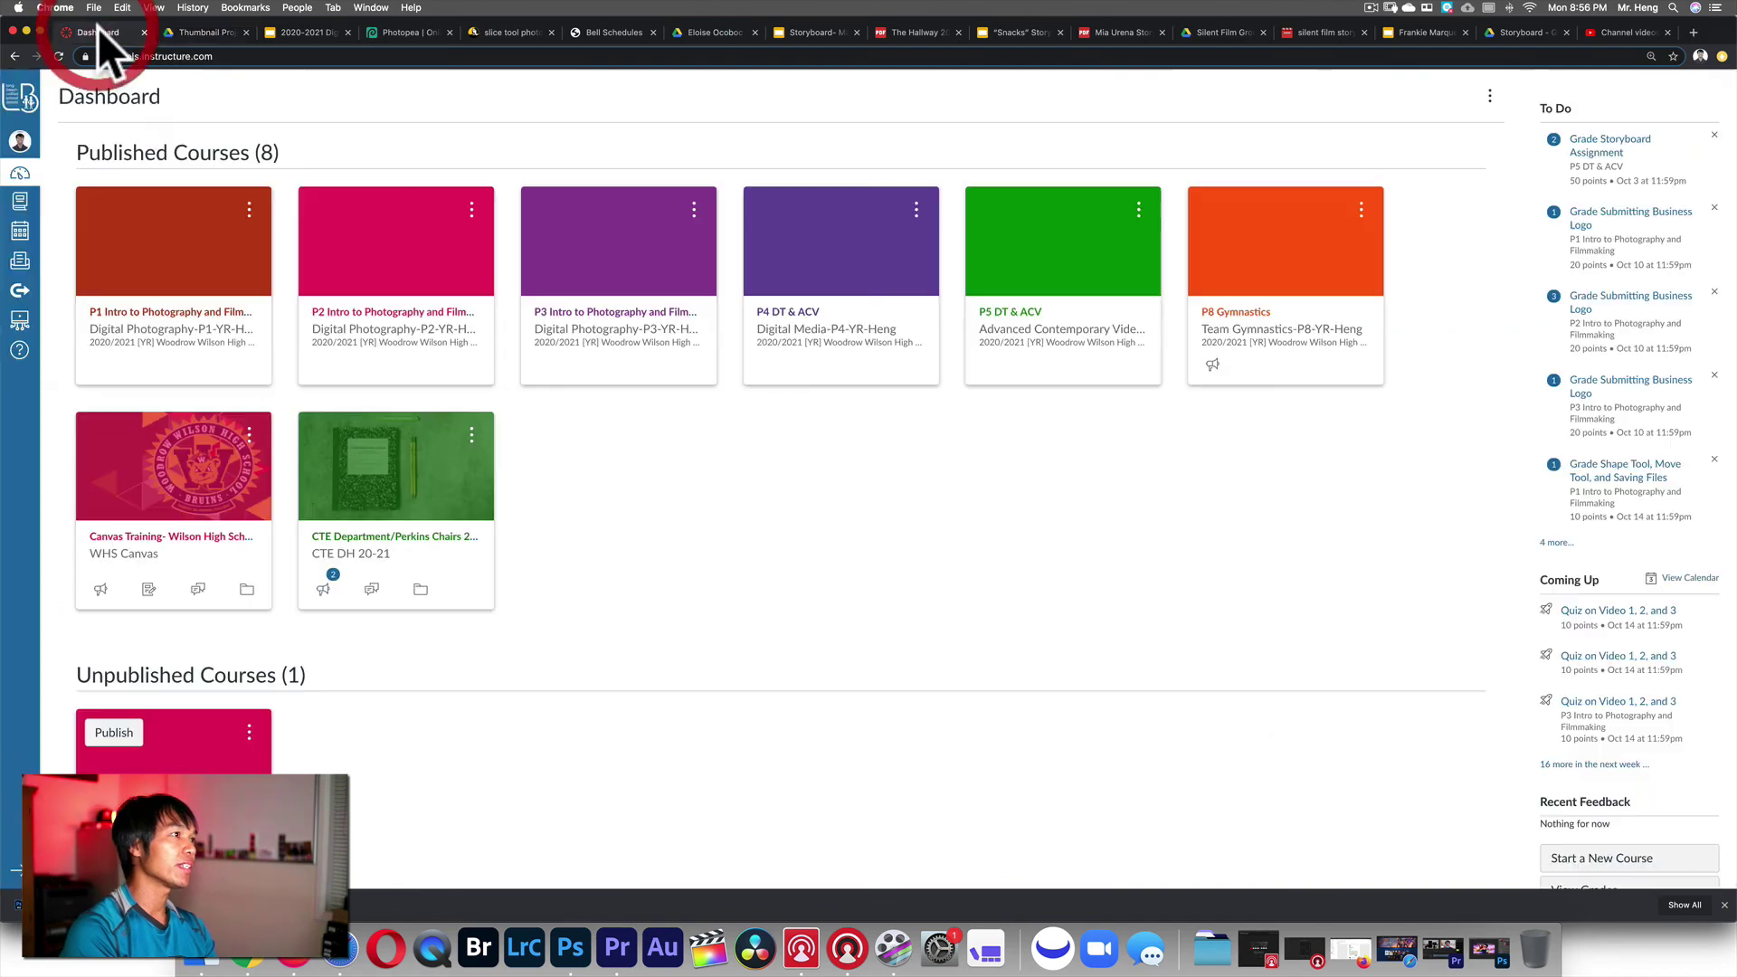
click(243, 331)
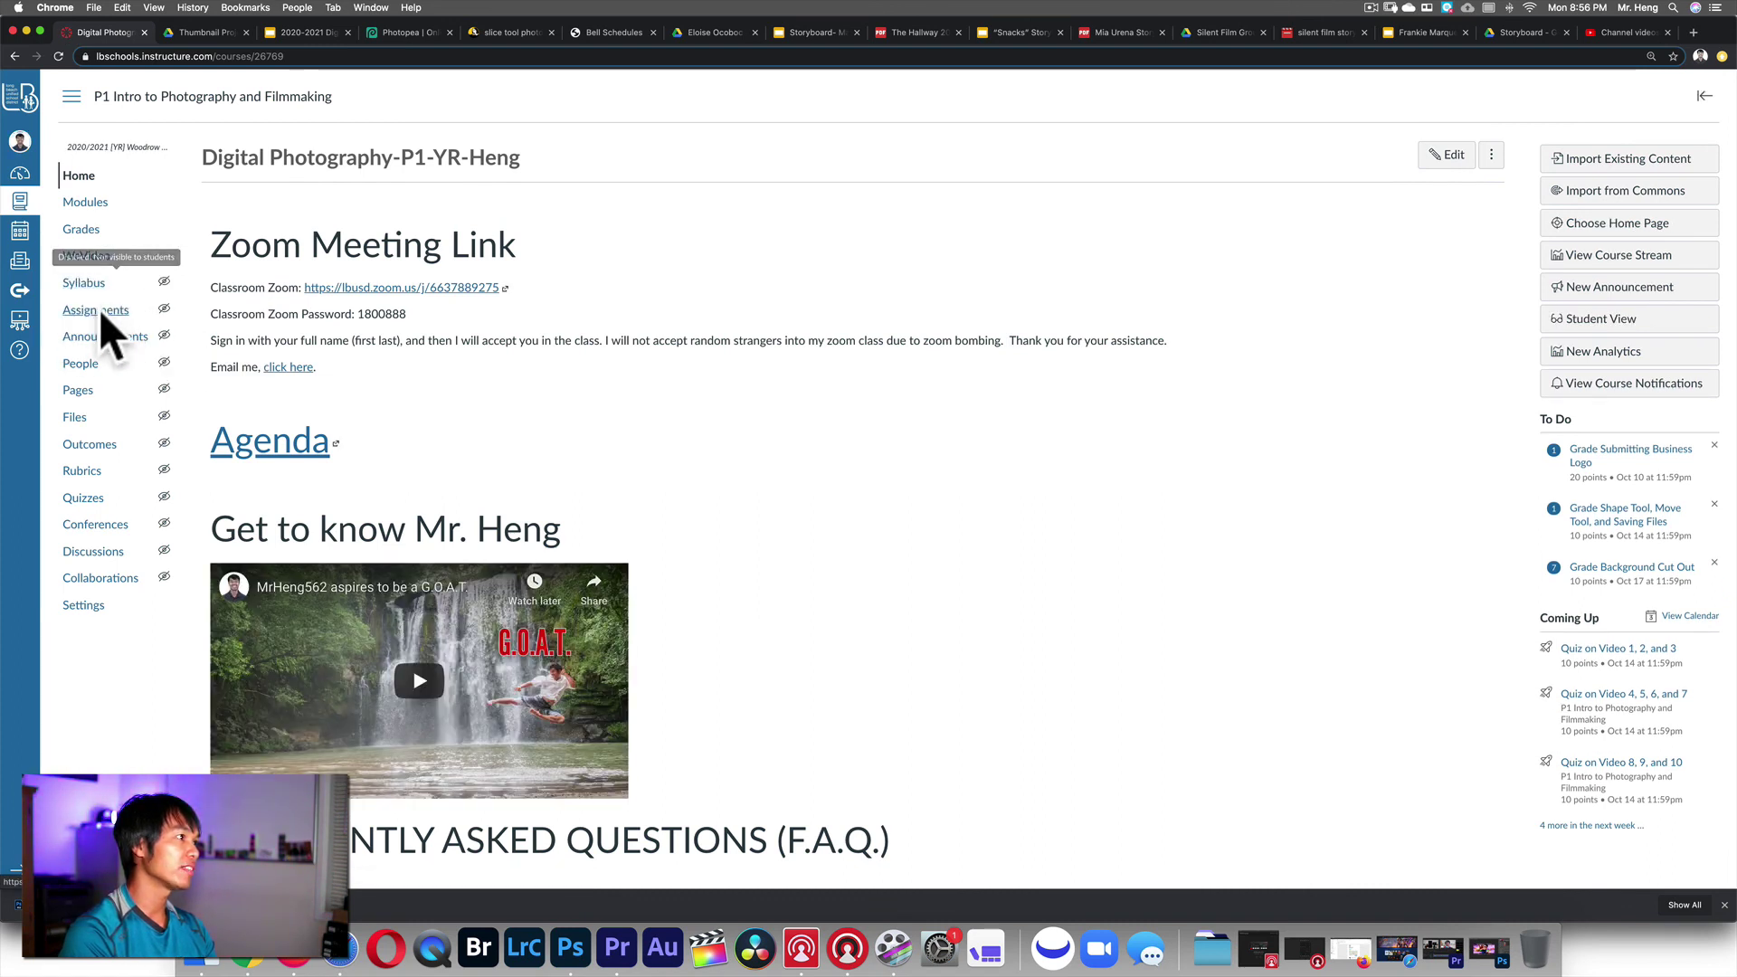
click(88, 205)
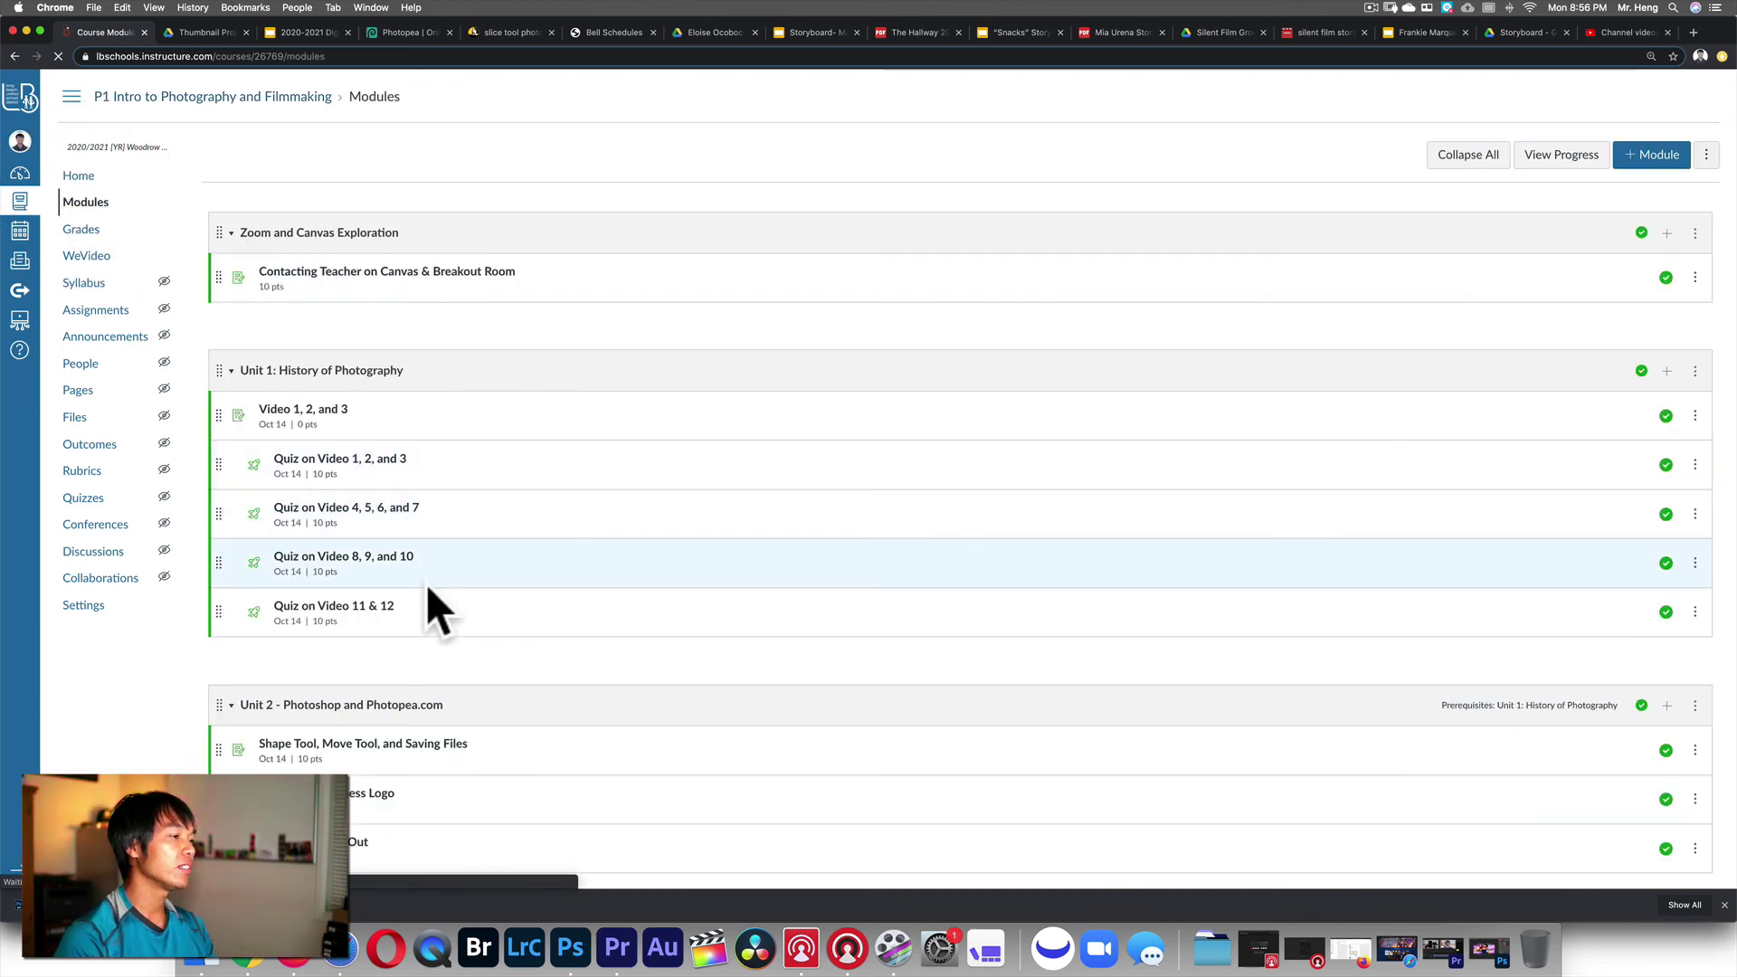
scroll(420, 651, down, 3)
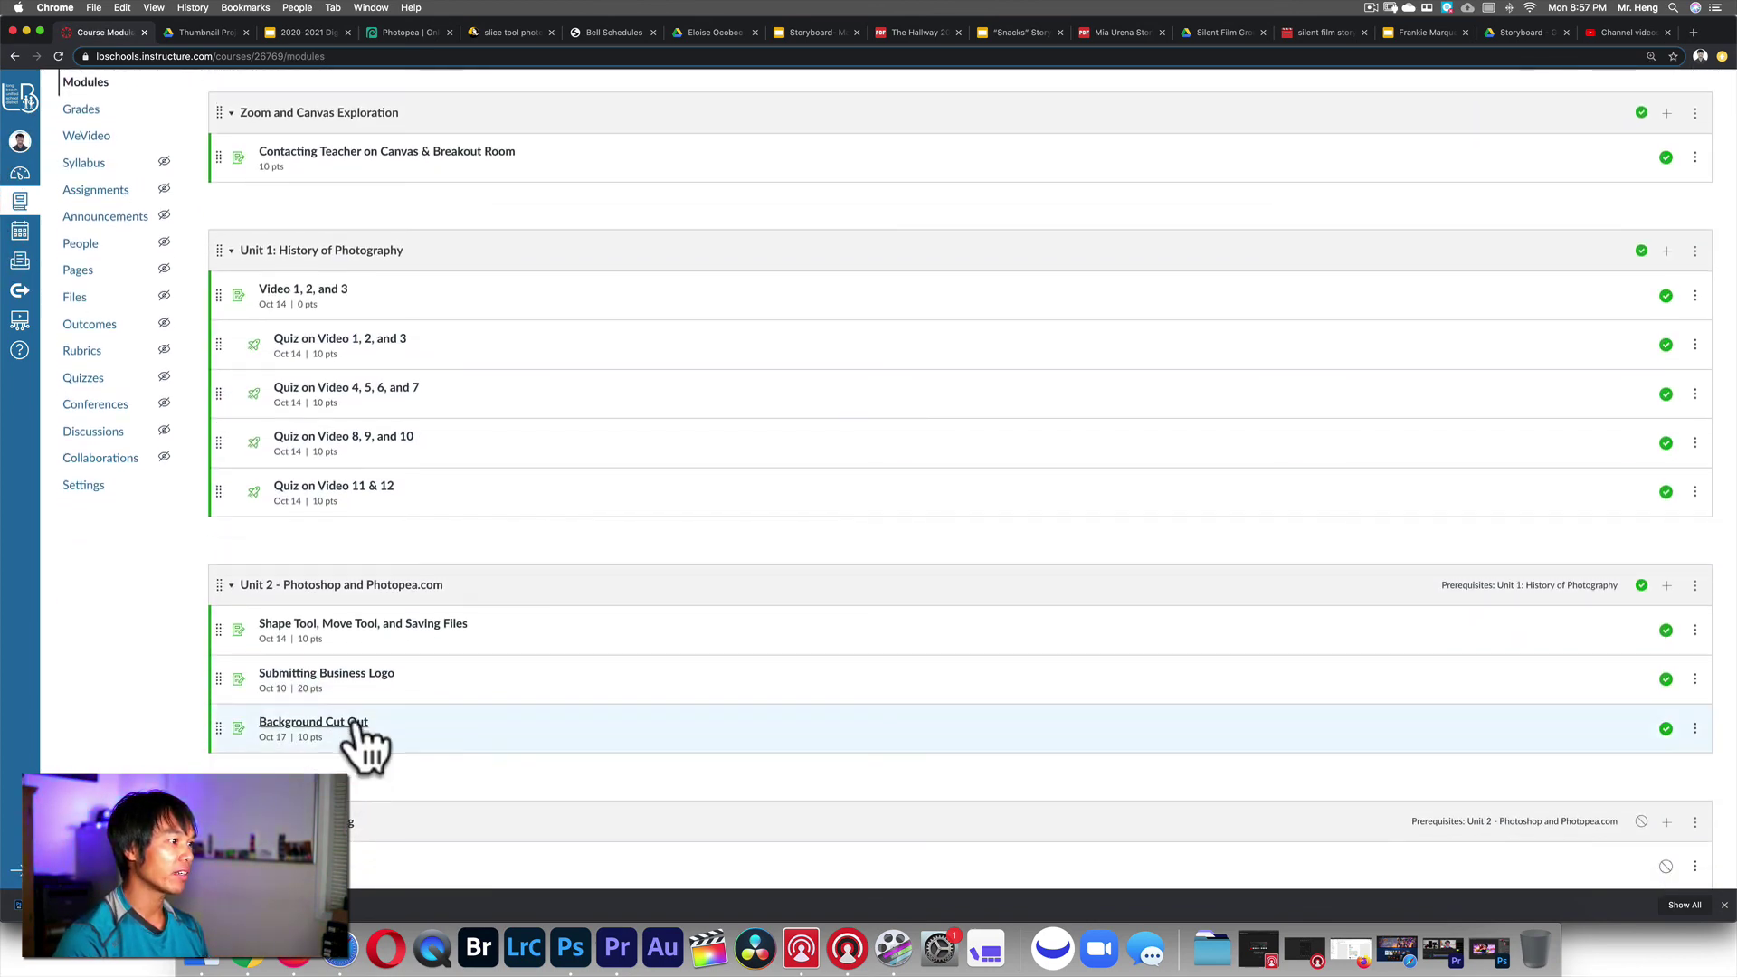